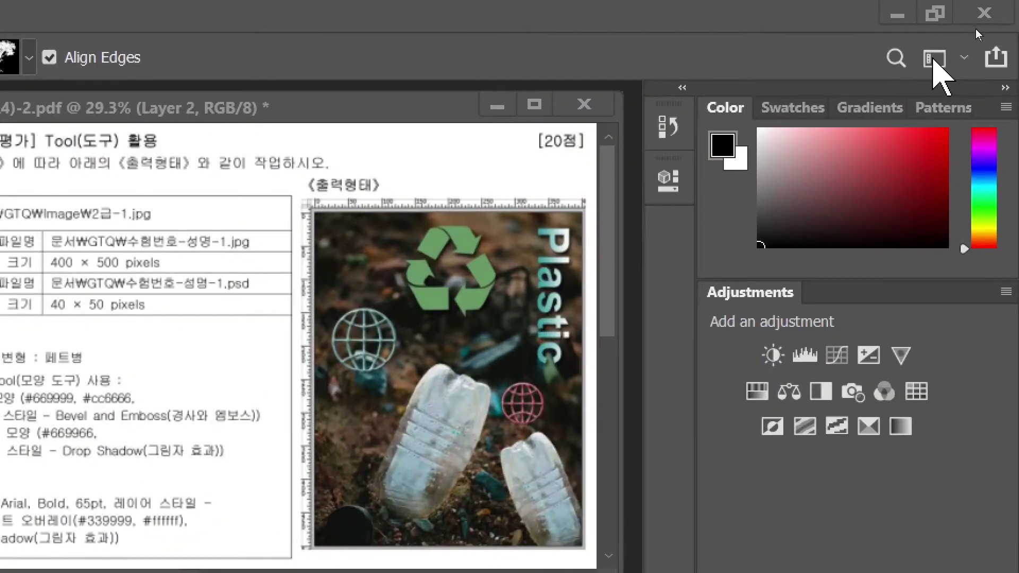
- Reset the Essentials workspace layout
left_click(933, 55)
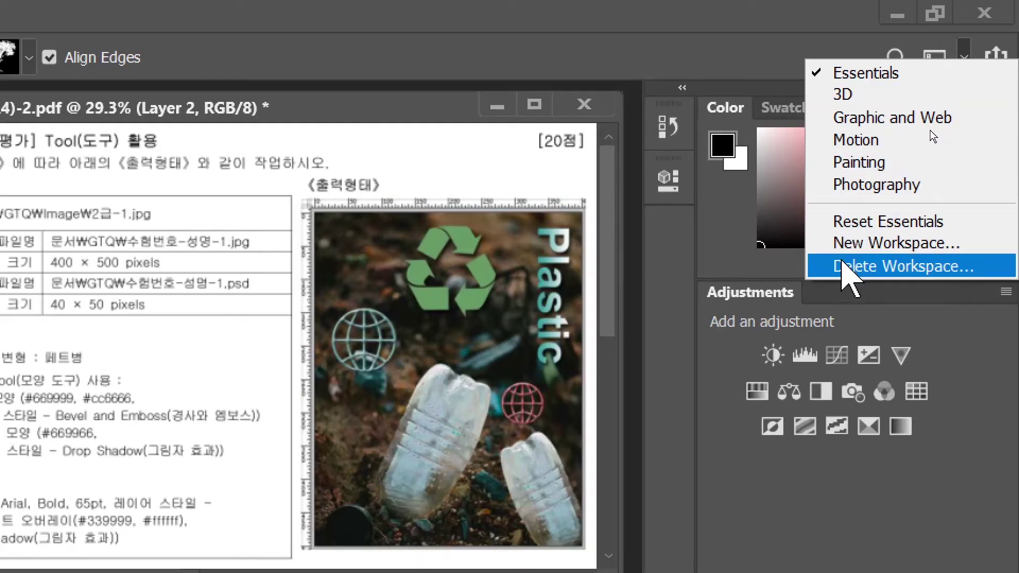
left_click(863, 223)
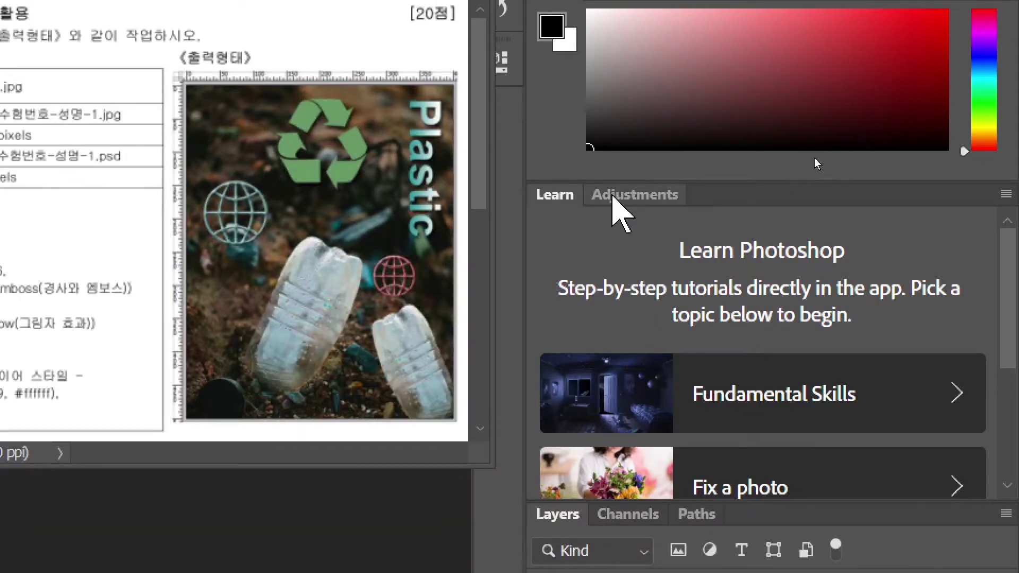
key("ctrl")
key("ctrl")
key("ctrl")
key("ctrl")
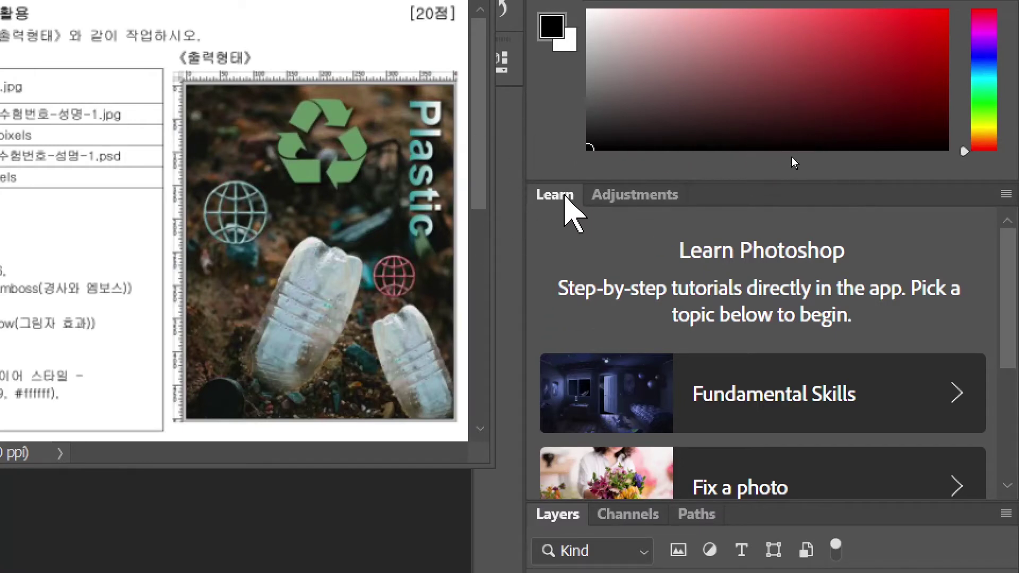
- Close the Learn panel and drag the right-hand panel dock narrower
left_click(1006, 195)
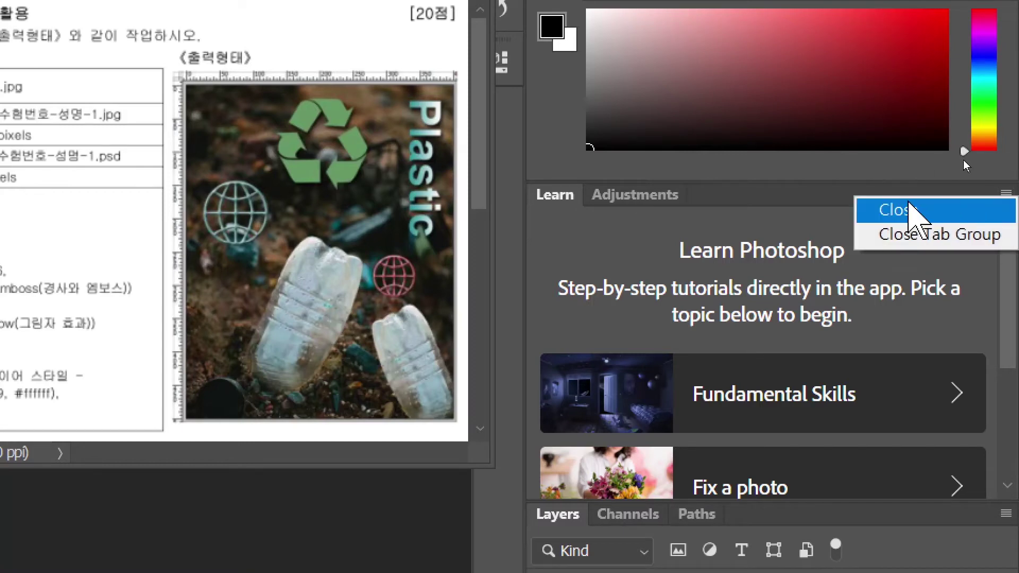
left_click(909, 210)
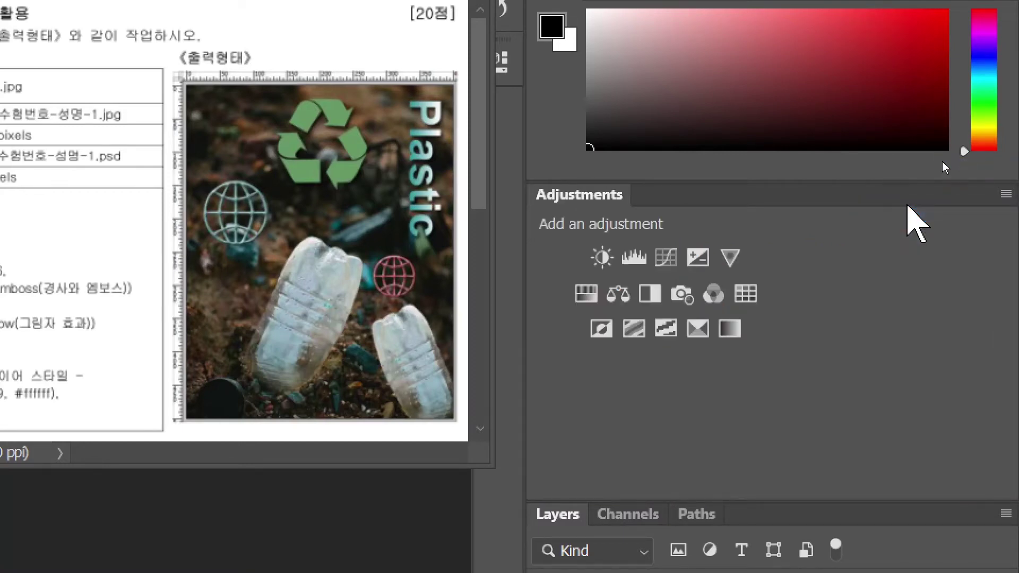
left_click_drag(535, 279, 784, 300)
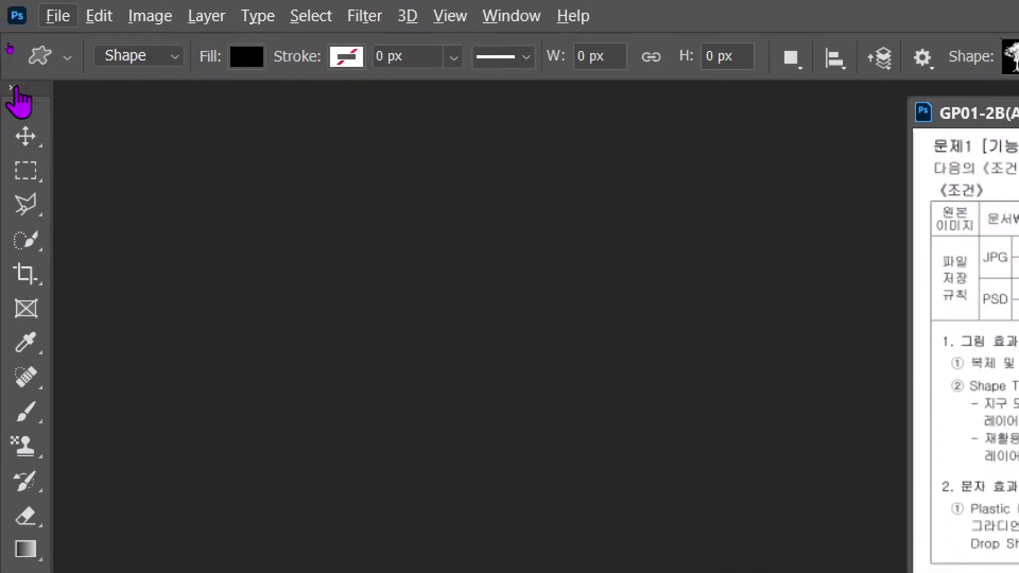
- Show the toolbar in two columns and bring up Edit > Preferences
left_click(13, 88)
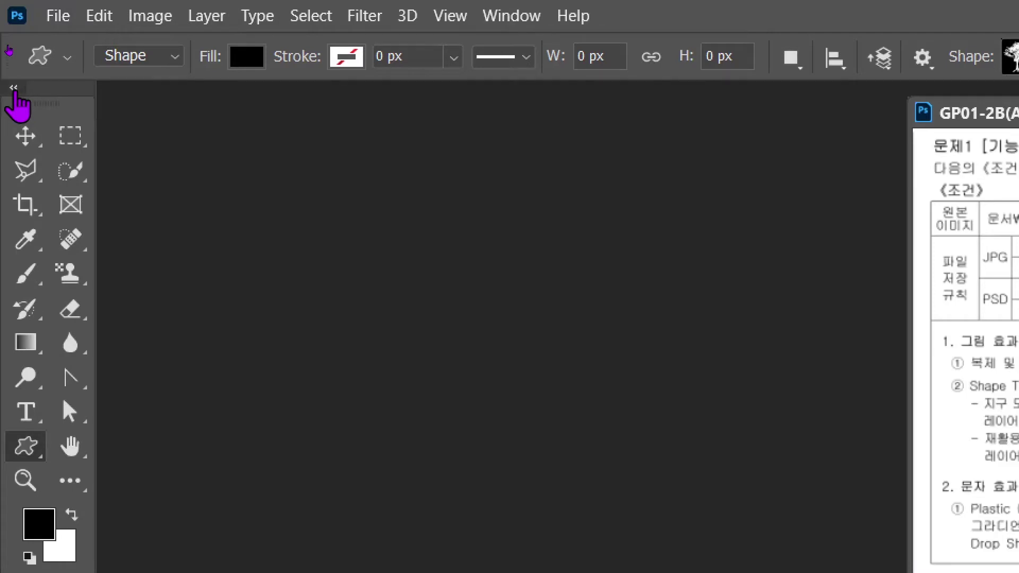
left_click(14, 90)
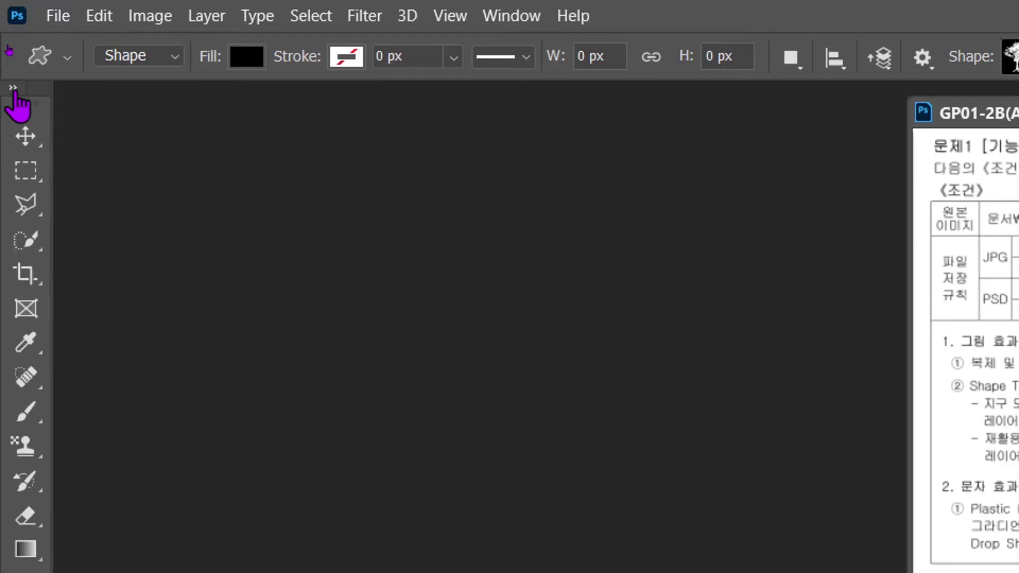
left_click(14, 89)
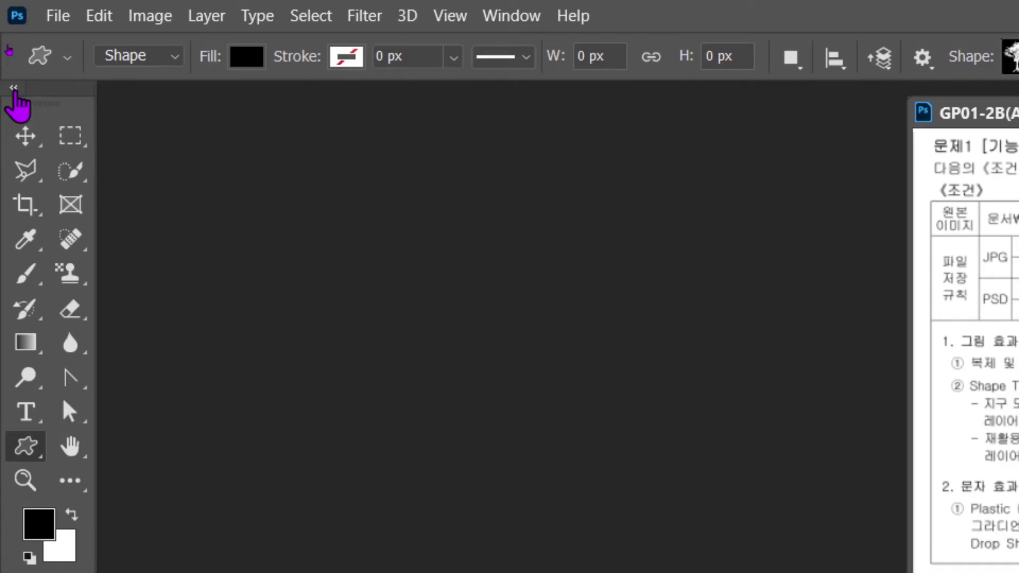
left_click(100, 21)
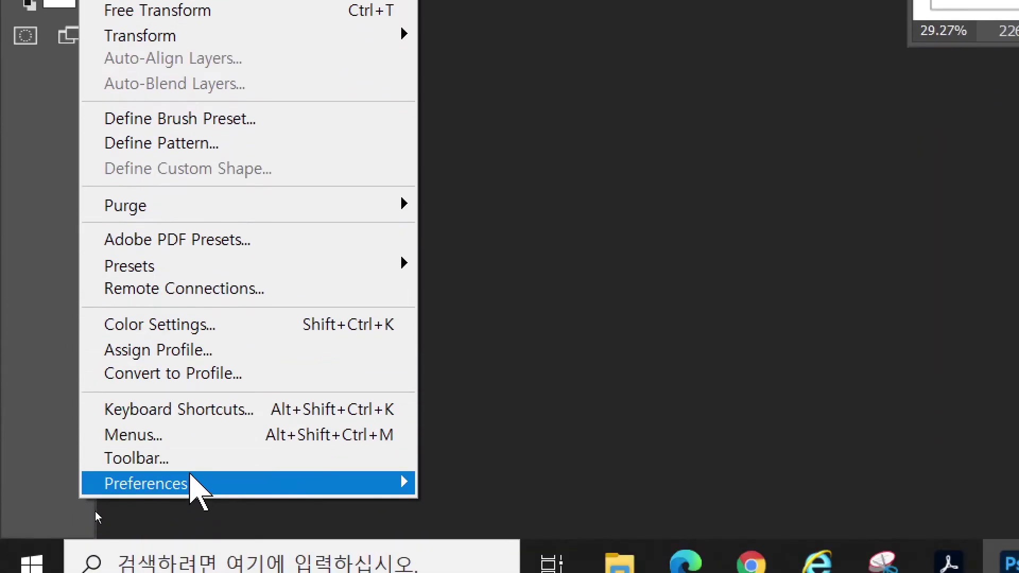
mouse_move(191, 477)
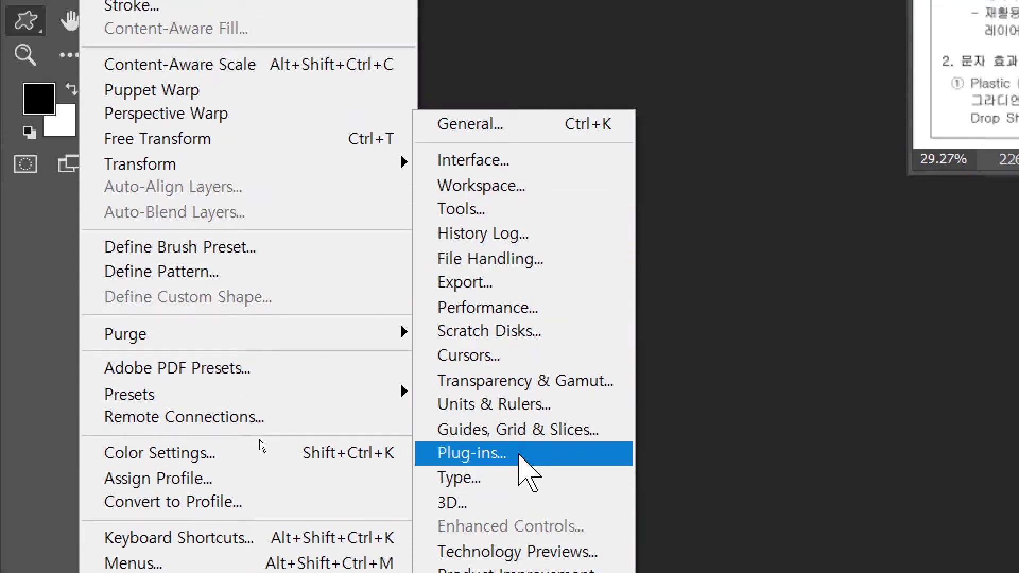
- Open the Preferences dialog and view the General page
left_click(519, 455)
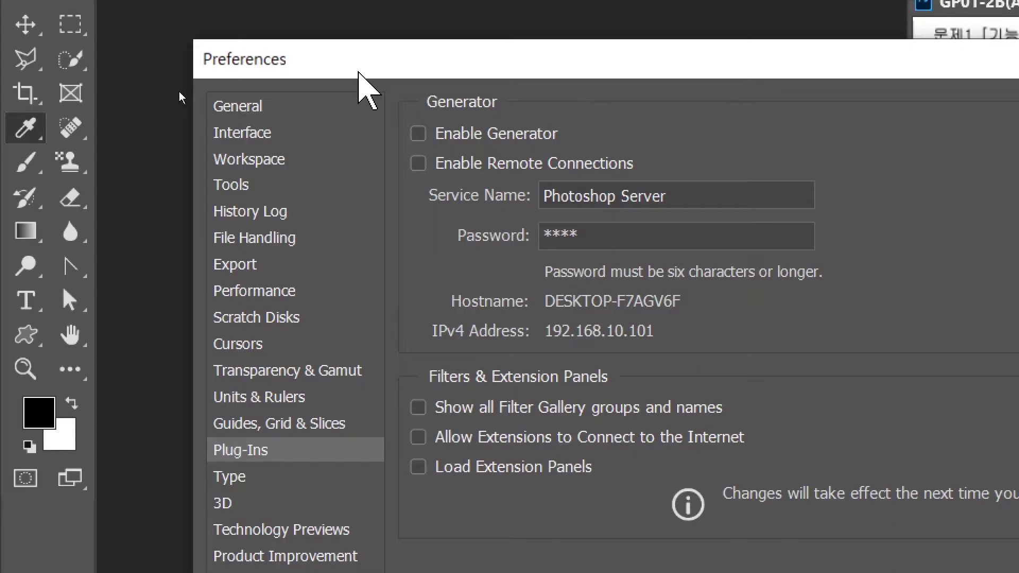
left_click(238, 109)
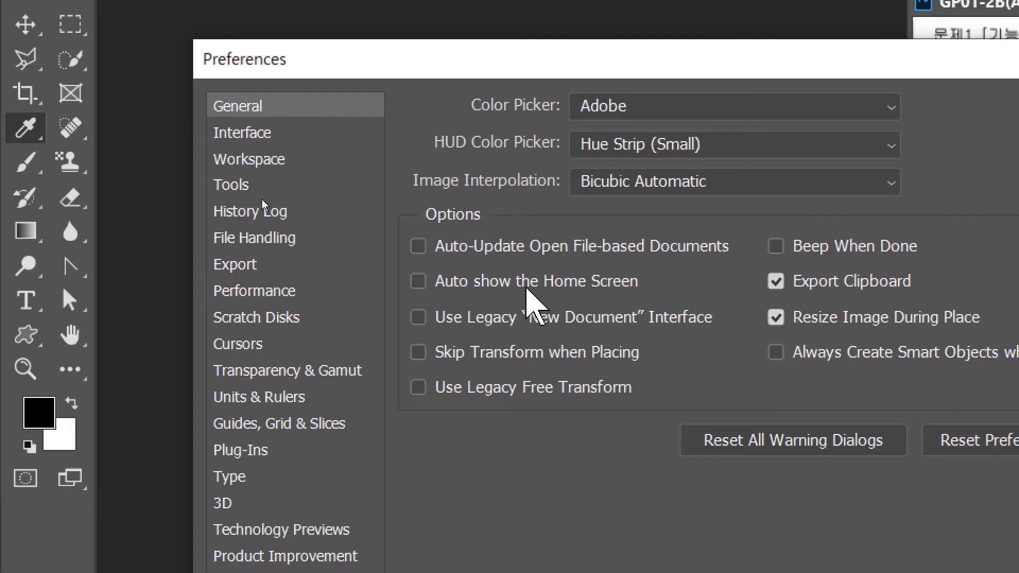
mouse_move(452, 290)
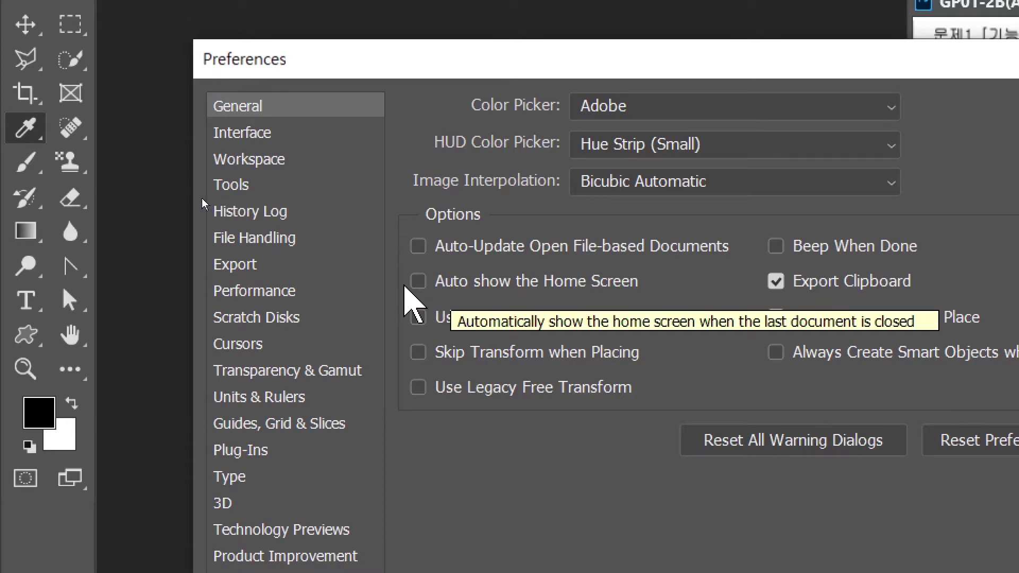
key("alt")
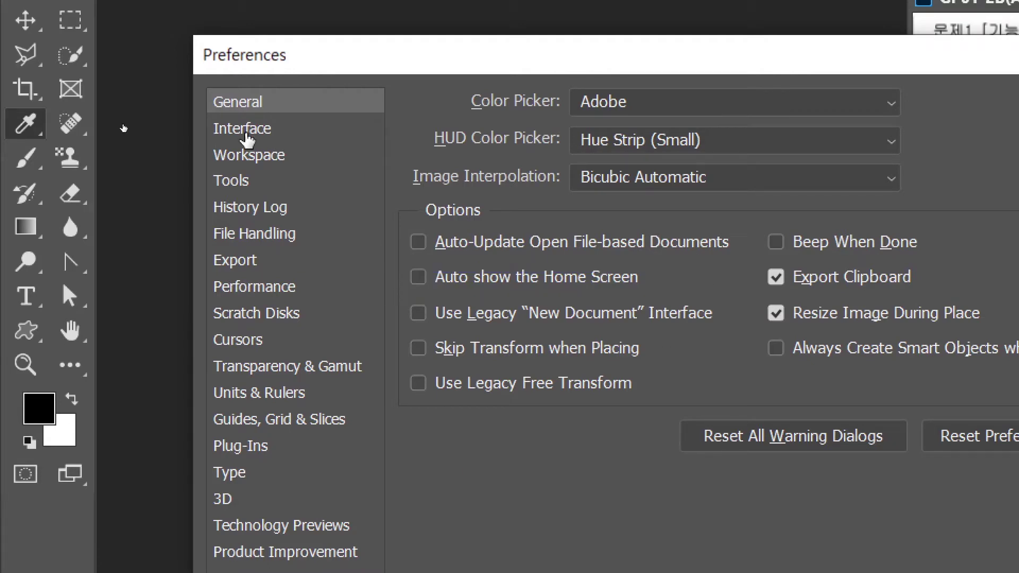
- Try the lightest and darkest interface colour themes, keeping the medium-dark one
left_click(243, 129)
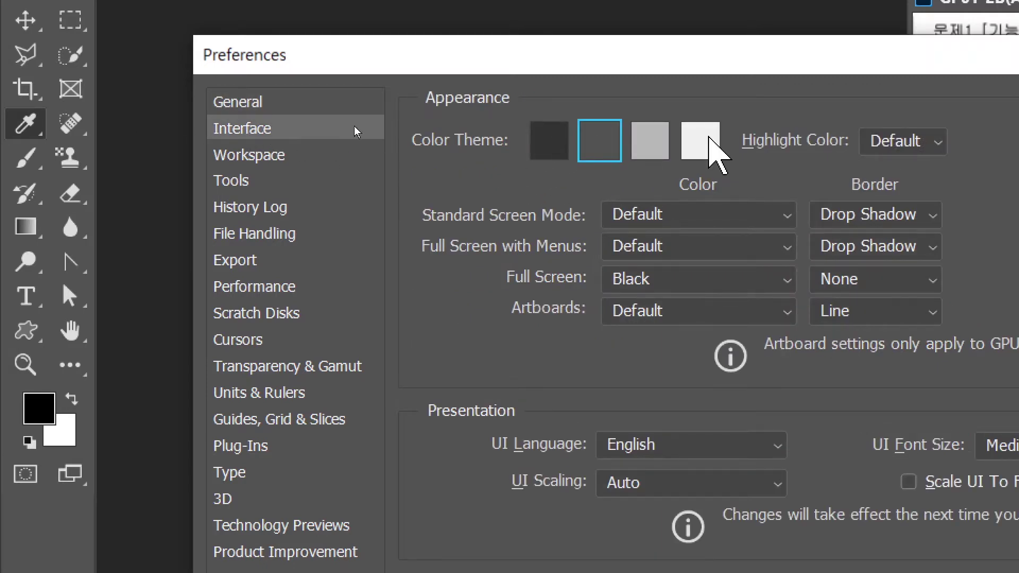
left_click(708, 139)
left_click(562, 142)
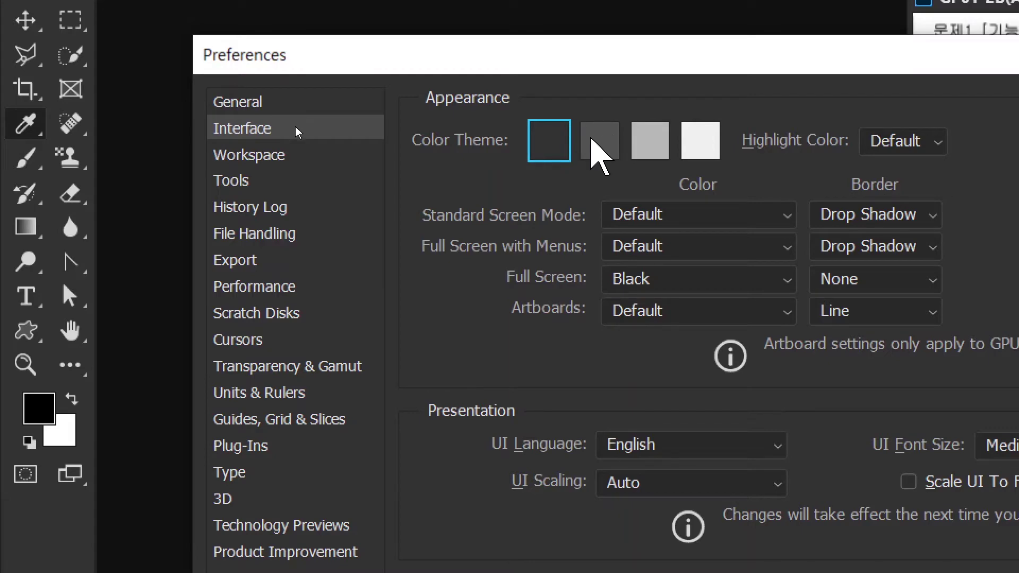
left_click(594, 141)
- Browse the Workspace and Tools preferences, ending on the Cursors page
left_click(279, 158)
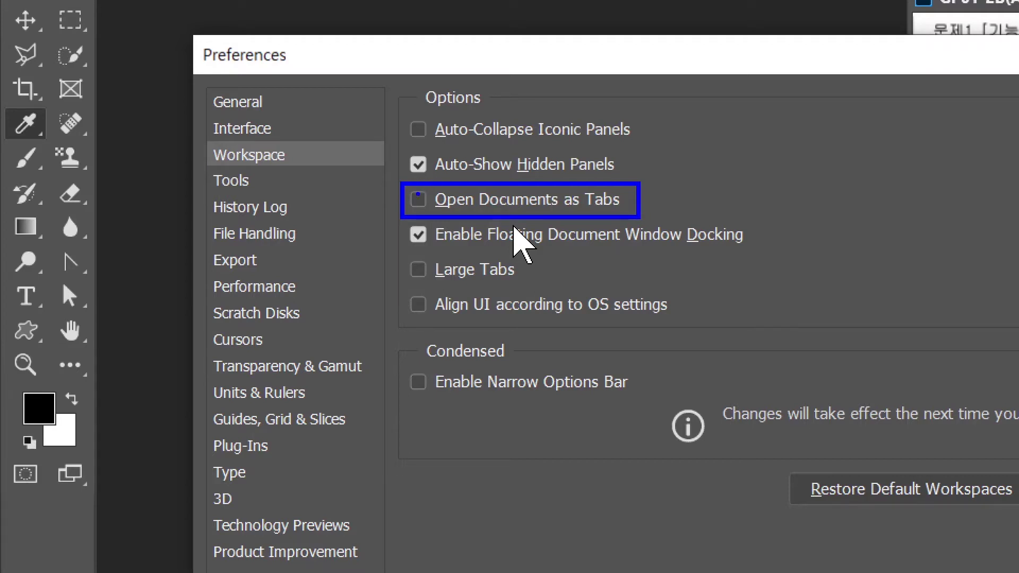
left_click(234, 183)
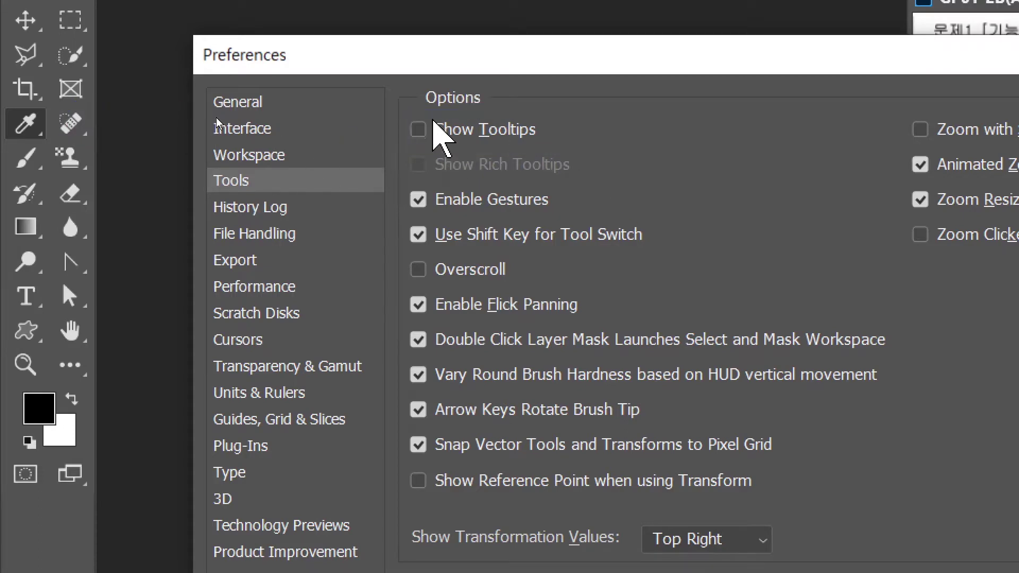
left_click(238, 340)
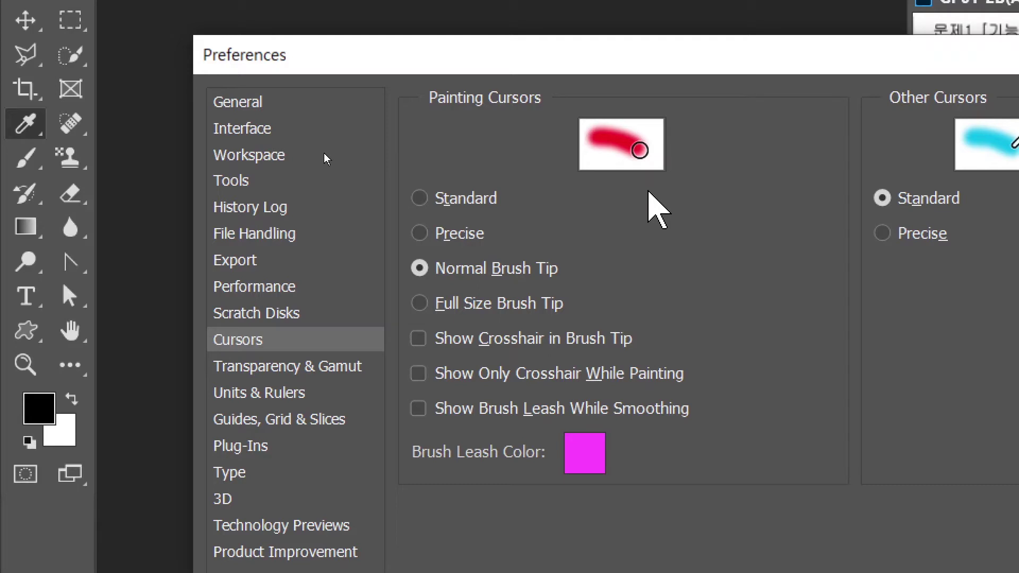
- Compare Precise and Normal Brush Tip painting cursors, keeping Normal Brush Tip
left_click(422, 234)
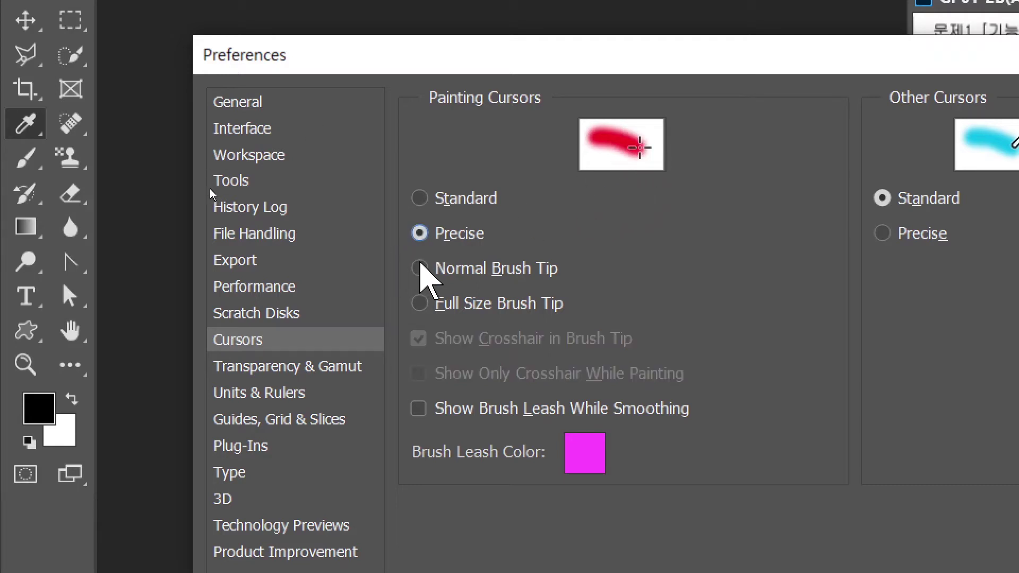
left_click(420, 267)
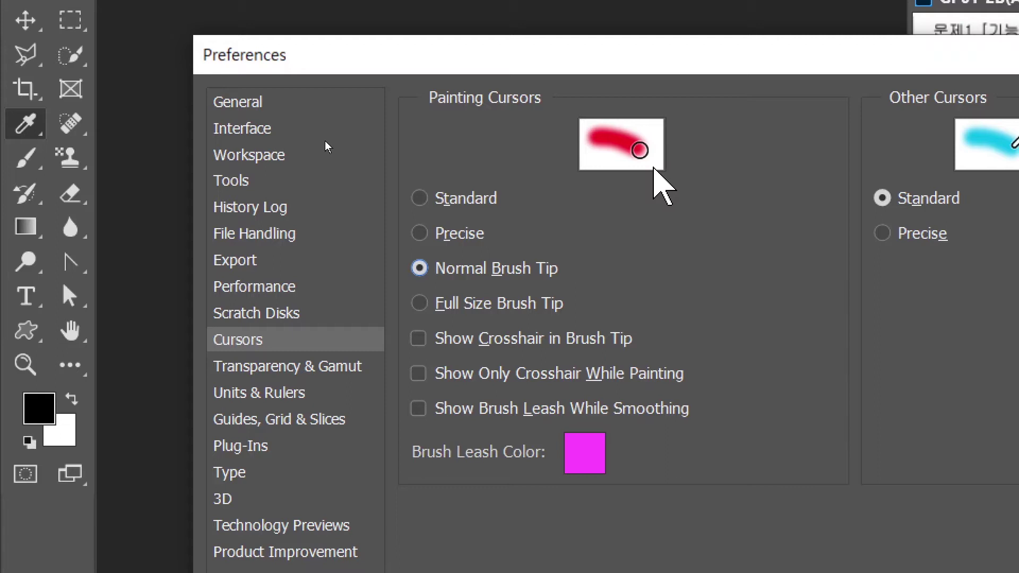
left_click(420, 233)
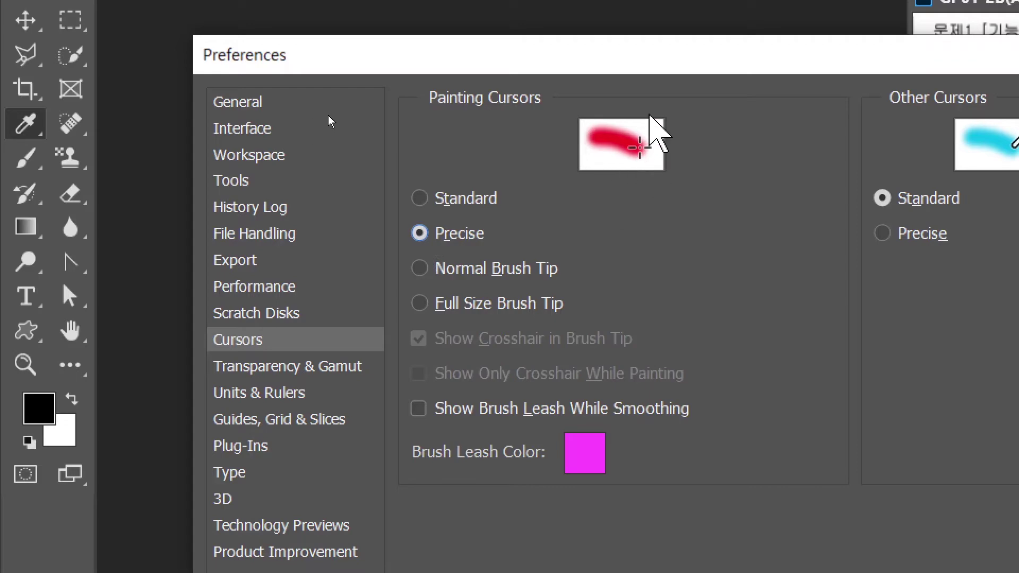
left_click(420, 268)
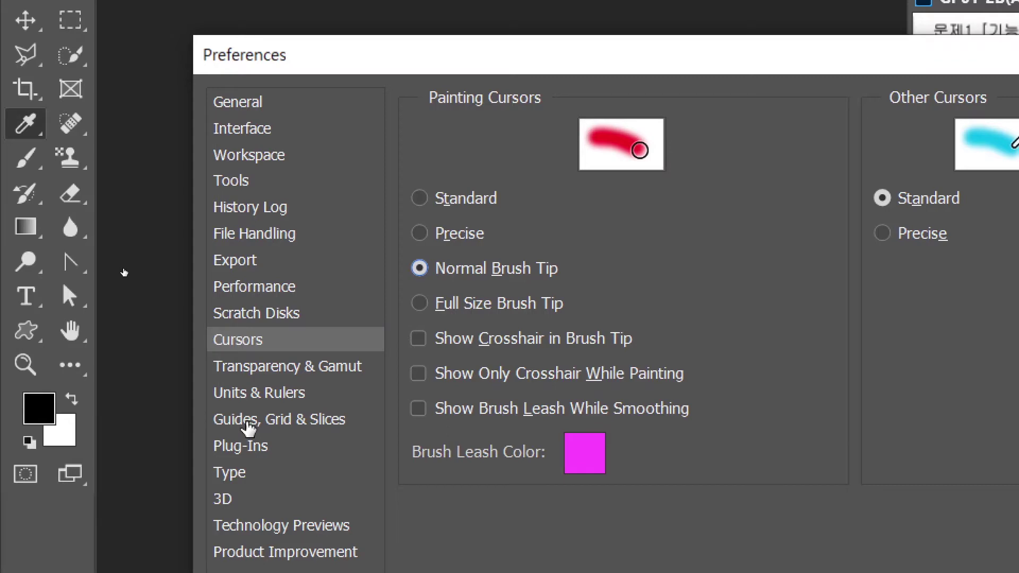
- Set the canvas guide colour to Yellow under Guides, Grid & Slices
left_click(248, 425)
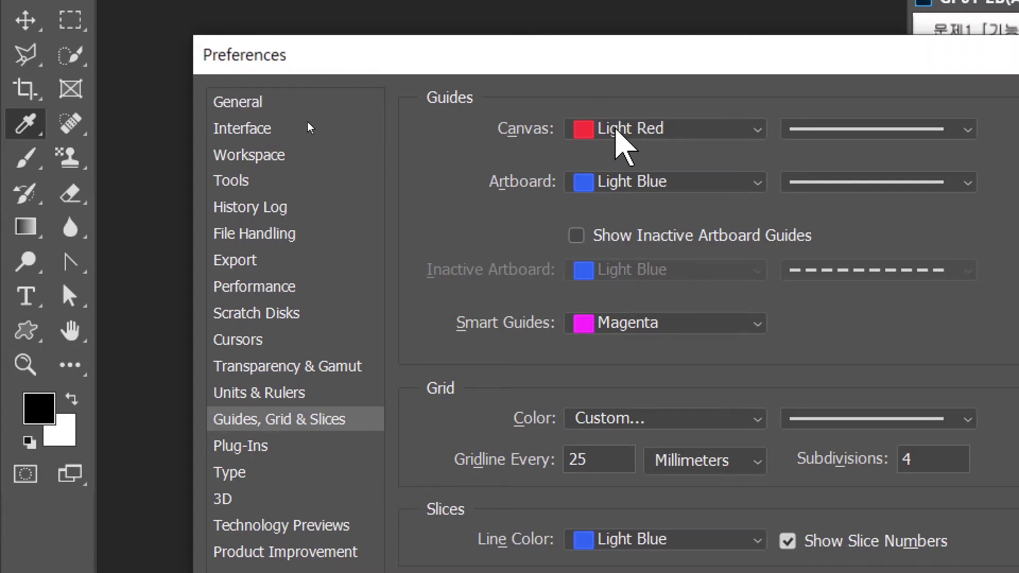
left_click(617, 132)
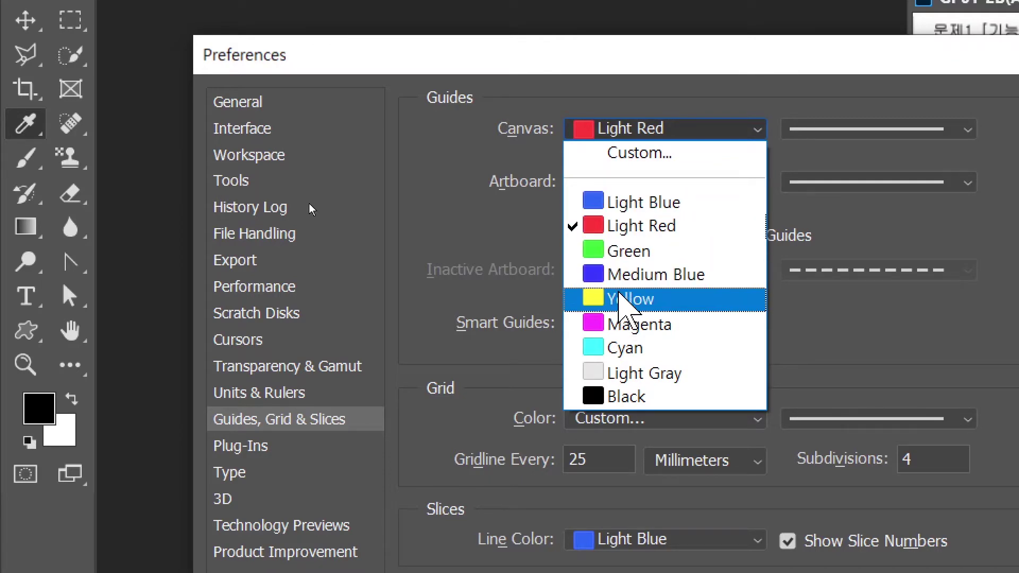
left_click(629, 299)
- Look over the Type preferences and accept the Preferences with OK
left_click(233, 474)
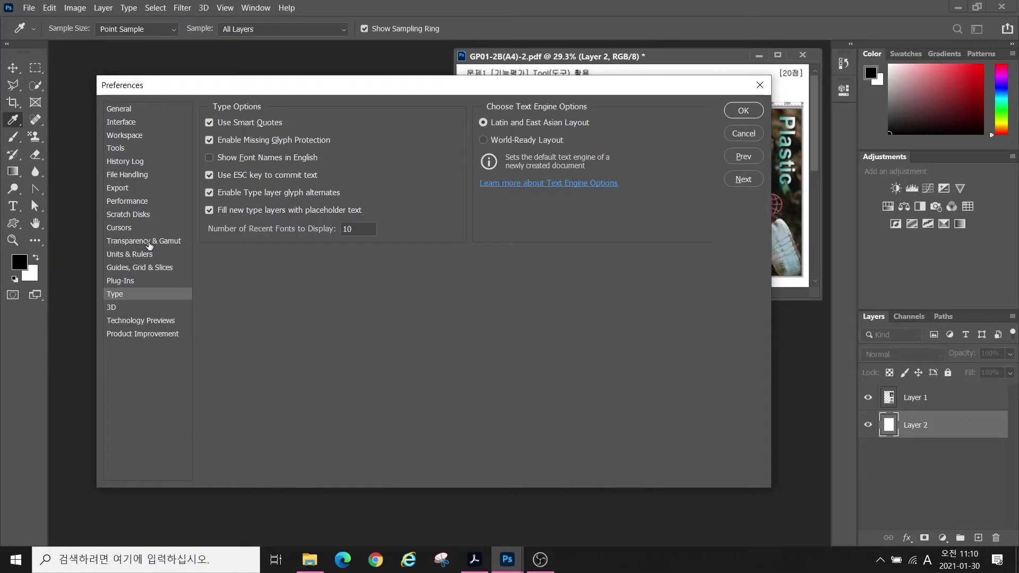
left_click(732, 111)
key("u")
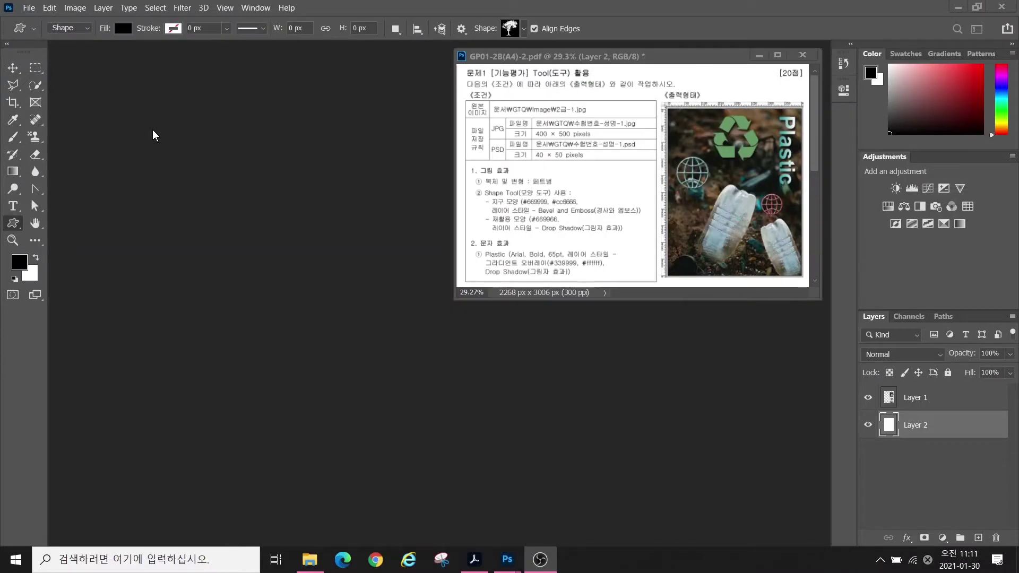
- Create a new document 400 px wide and 500 px high at 72 ppi
left_click(30, 10)
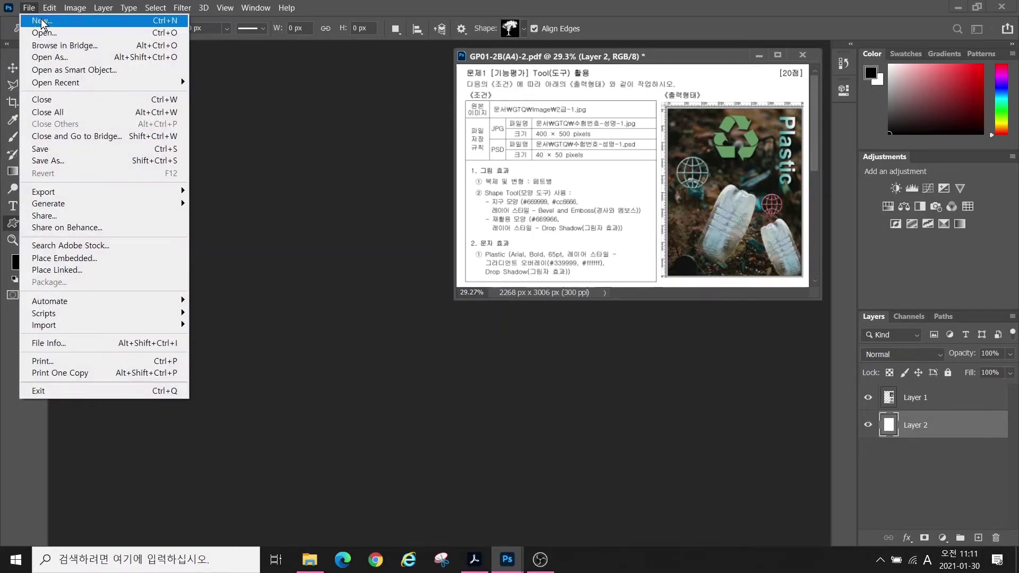
left_click(42, 23)
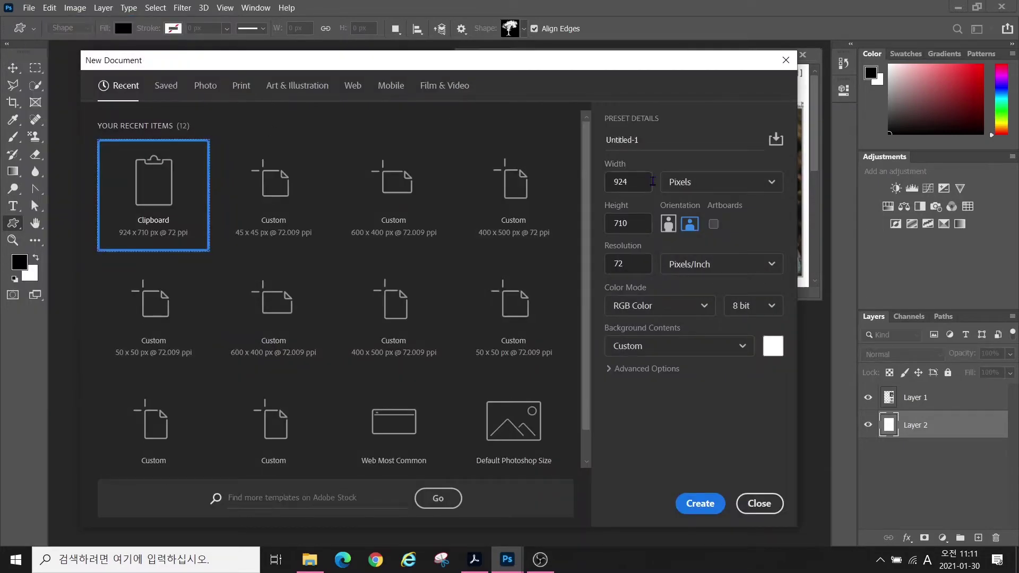
left_click_drag(656, 167, 734, 194)
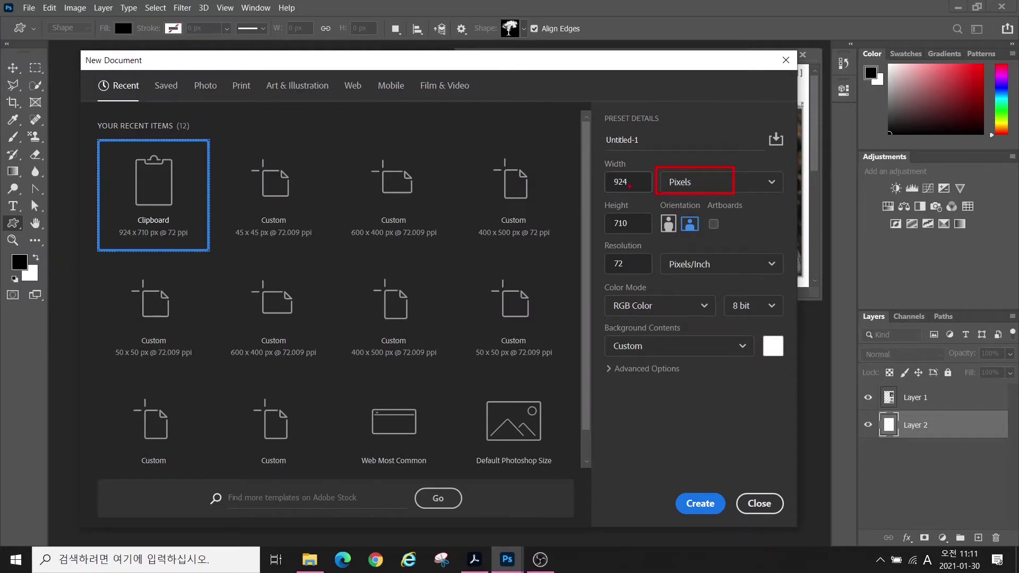
key("Escape")
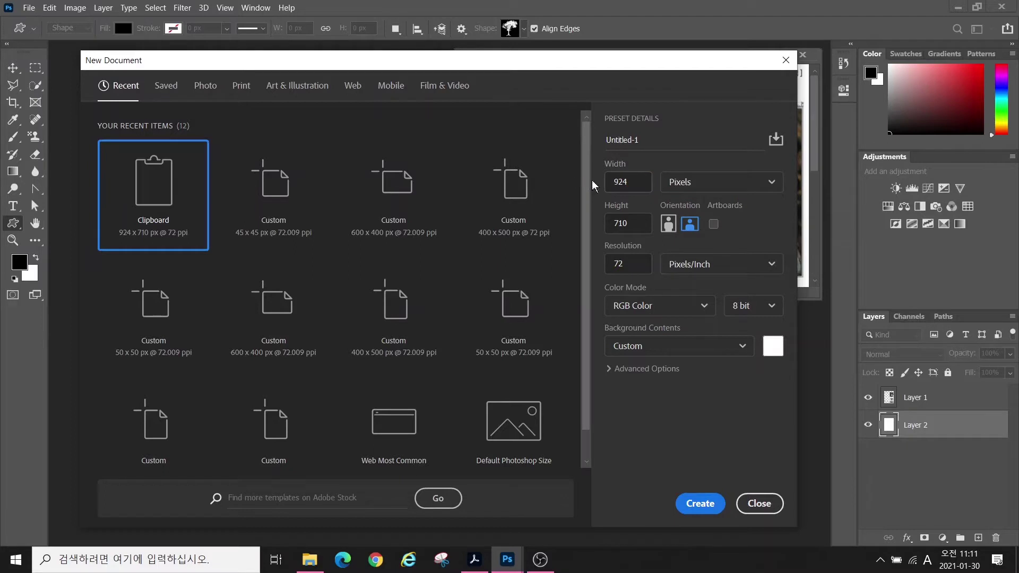
left_click(607, 183)
type("400")
key("Tab")
type("5")
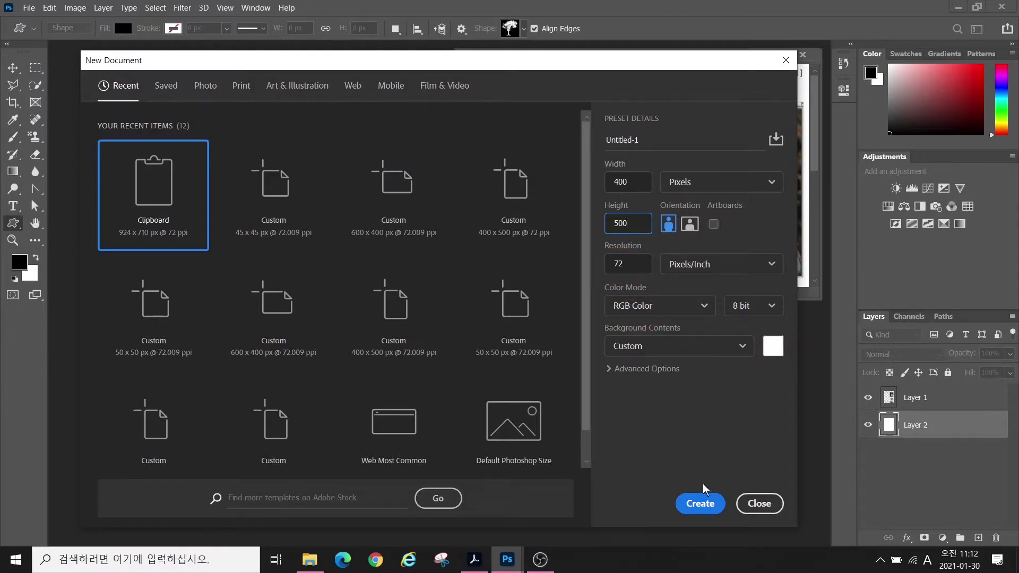
left_click(699, 503)
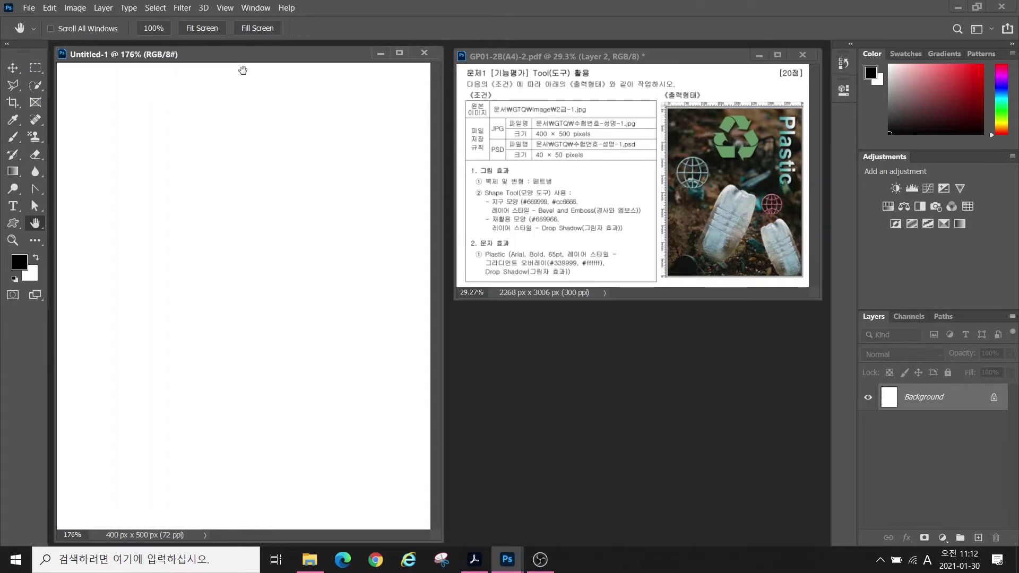
- Turn on View > Rulers and fit the whole canvas in the window with Ctrl+0
left_click(221, 8)
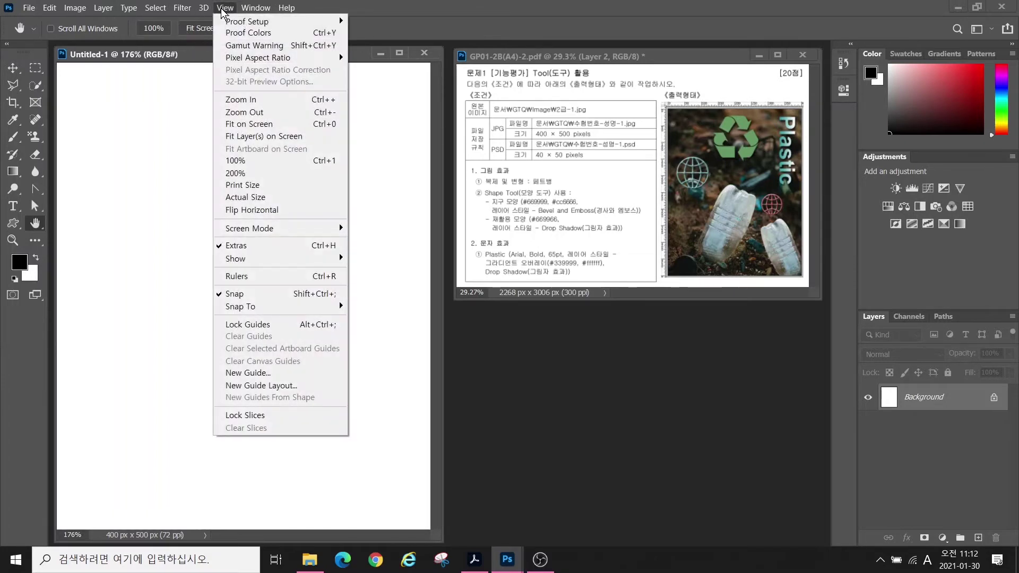
left_click(257, 276)
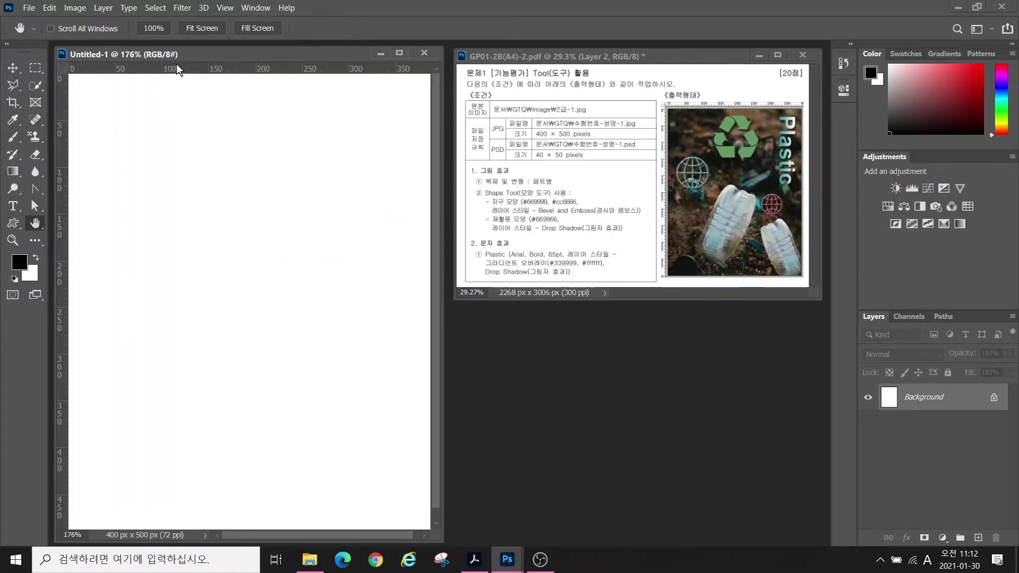
key("ctrl+0")
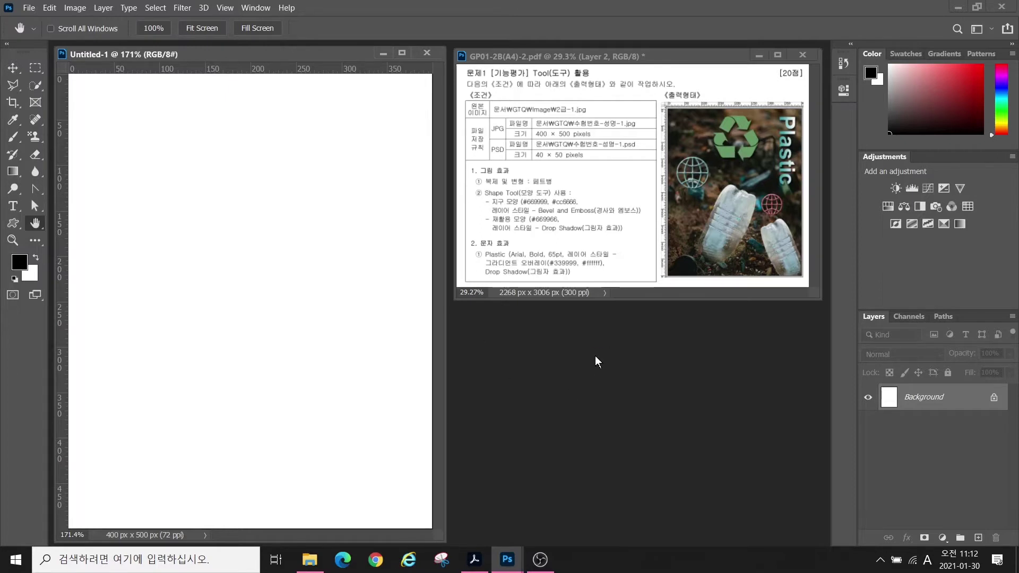
key("ctrl+o")
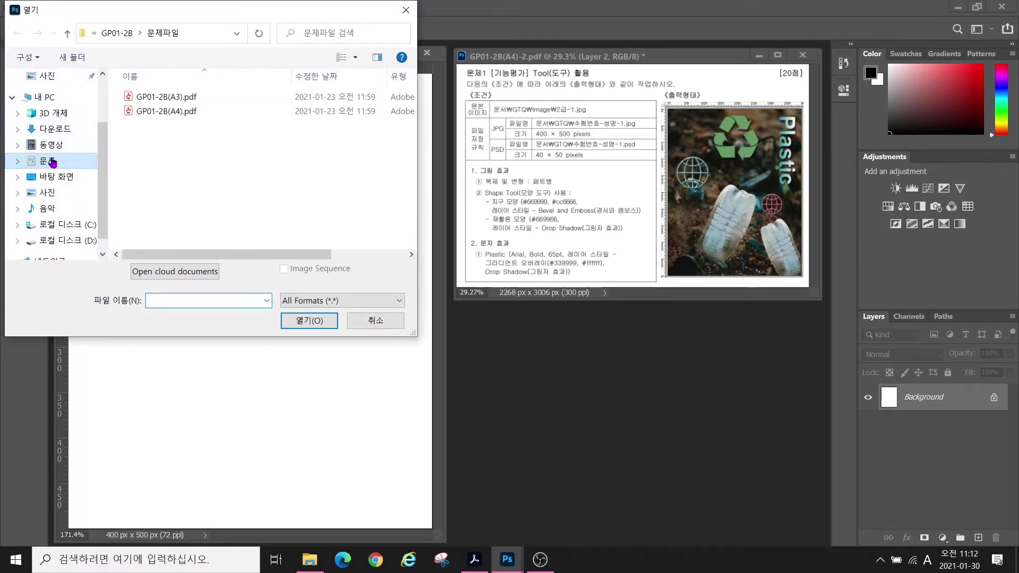
- Open 2급-1.jpg from 문서 > GTQ > image and move its window beside the canvas
left_click(47, 161)
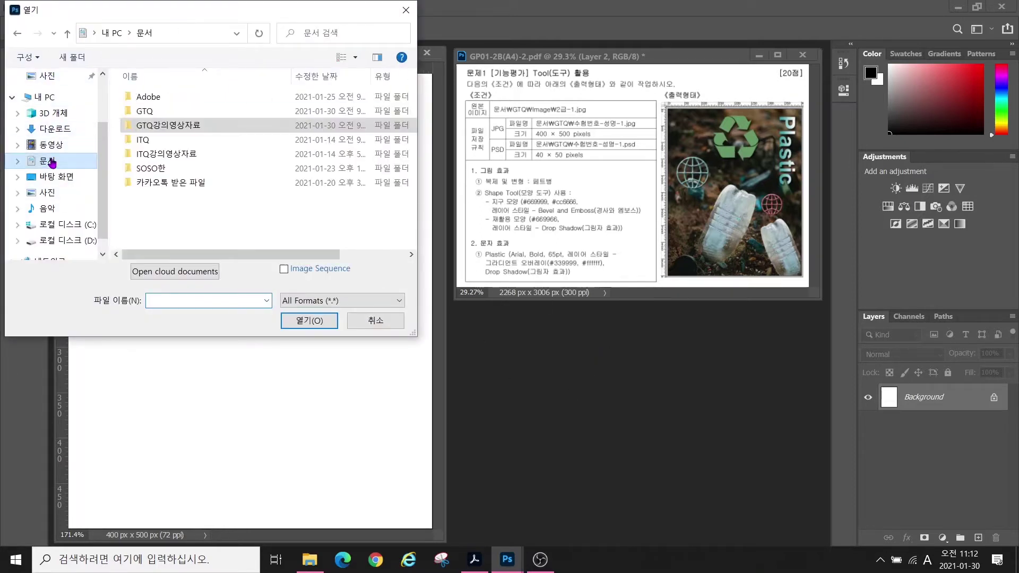
double_click(144, 111)
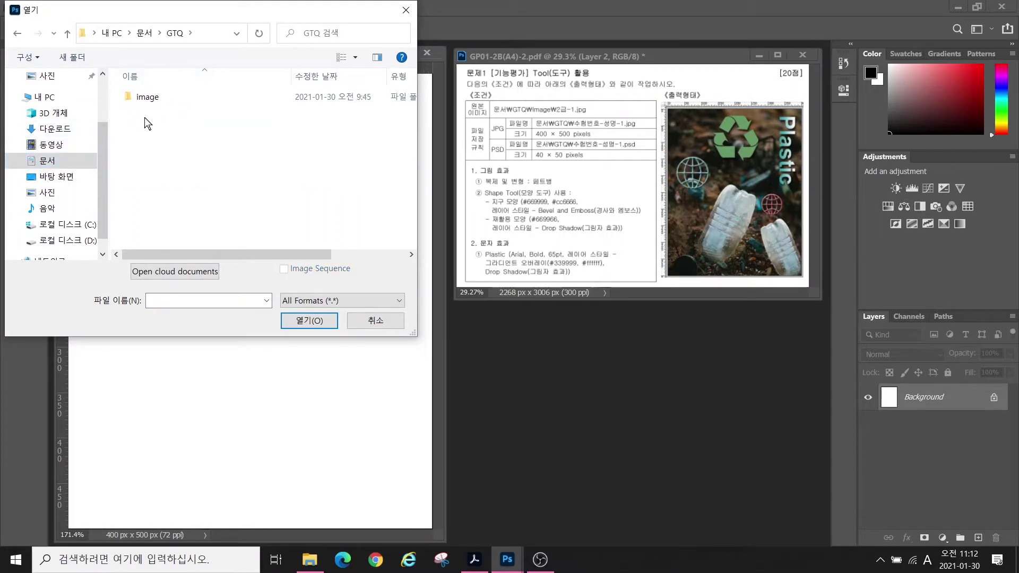
double_click(142, 98)
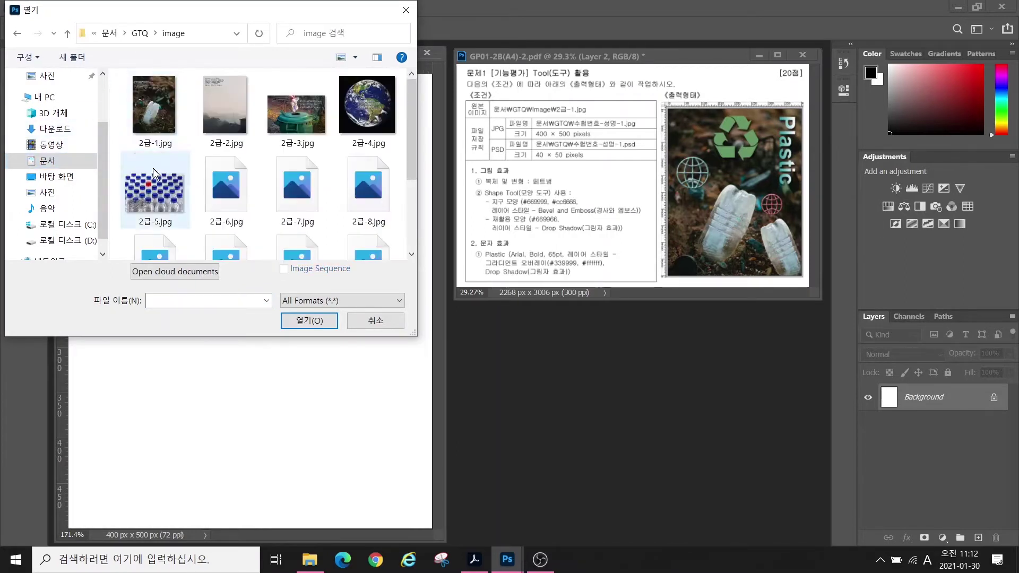
left_click(165, 114)
left_click(309, 322)
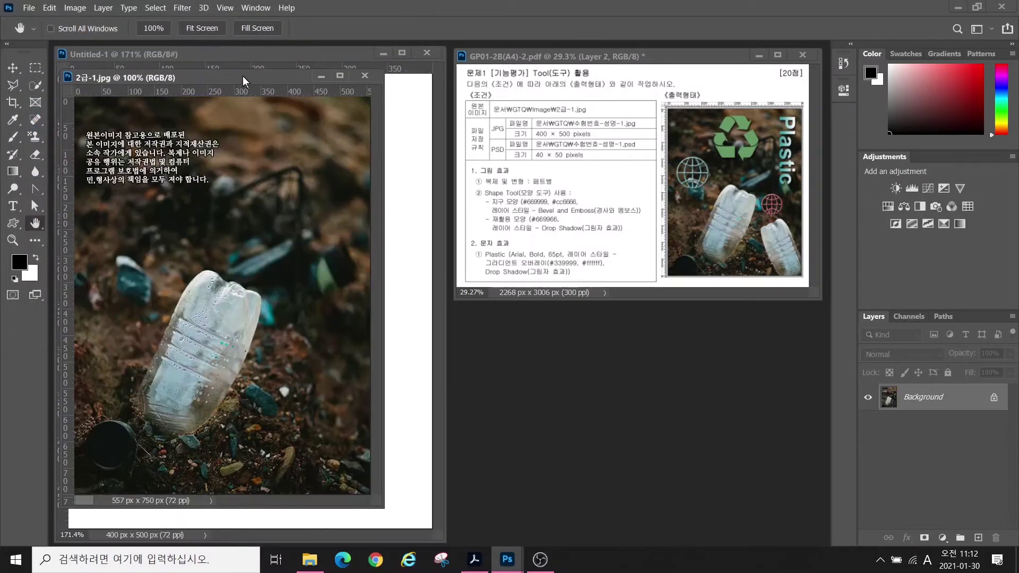
left_click_drag(243, 75, 462, 83)
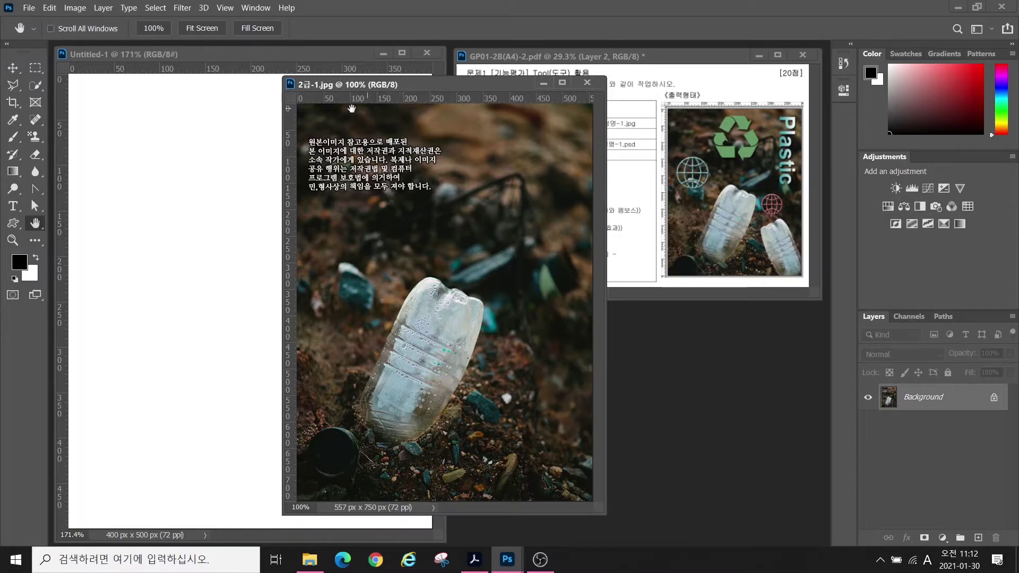
- Set 2급-1.jpg's Image Size height to 550 px, making it 408 px wide
left_click(68, 9)
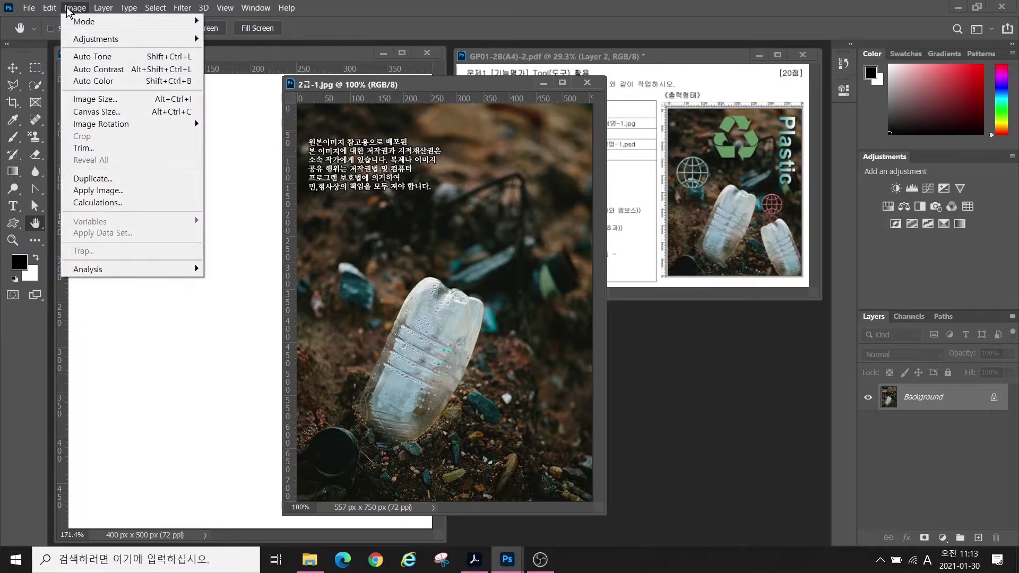
left_click(96, 100)
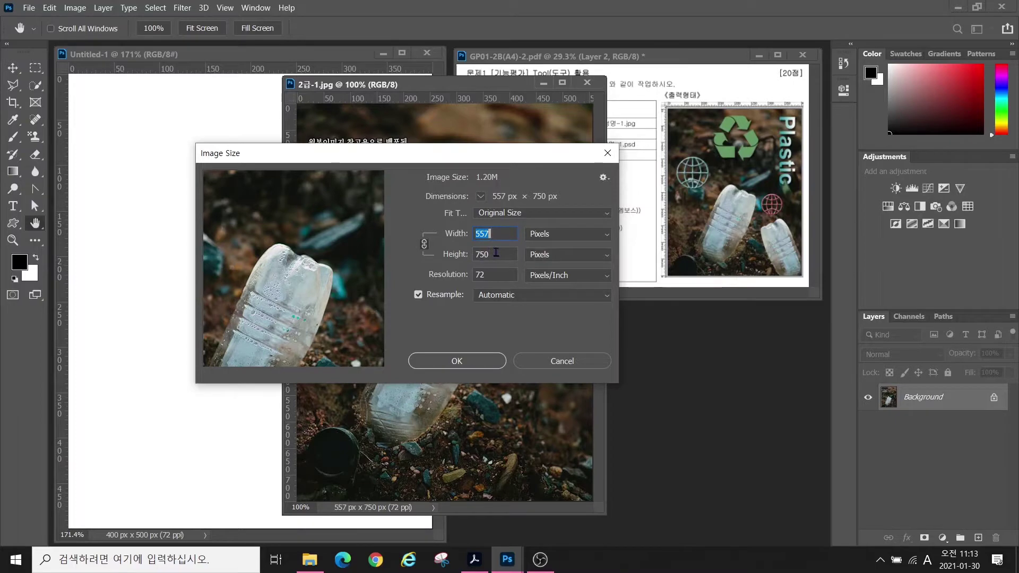
key("Tab")
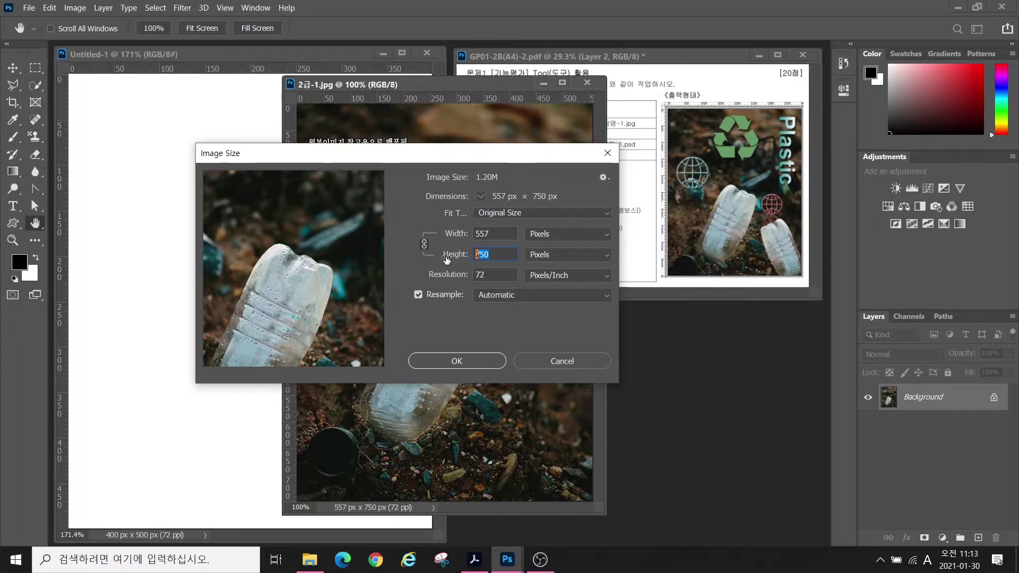
type("550")
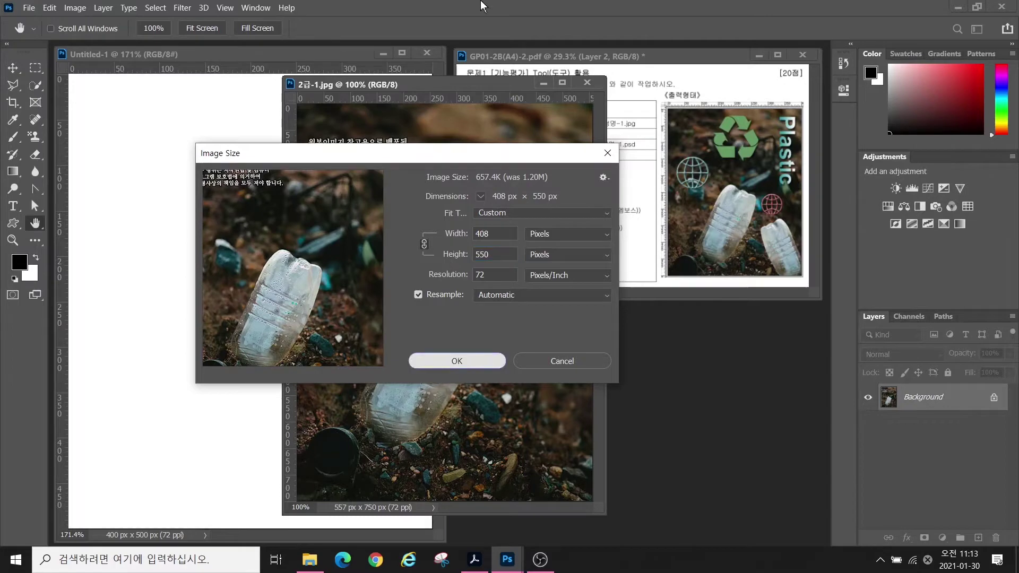
left_click(457, 360)
left_click(11, 65)
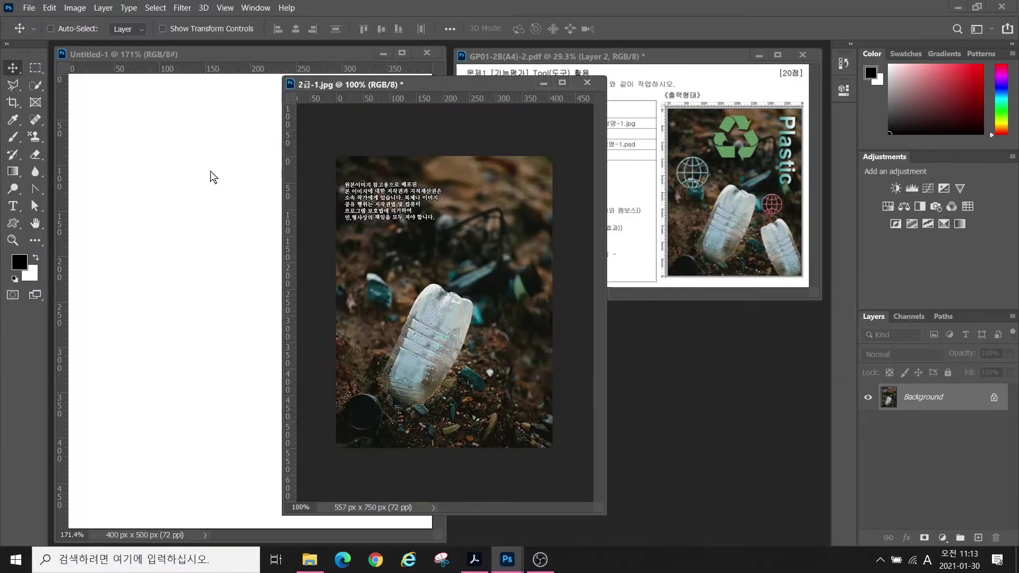
- Drag the bottle photo into Untitled-1 and close 2급-1.jpg without saving
left_click_drag(212, 245, 171, 267)
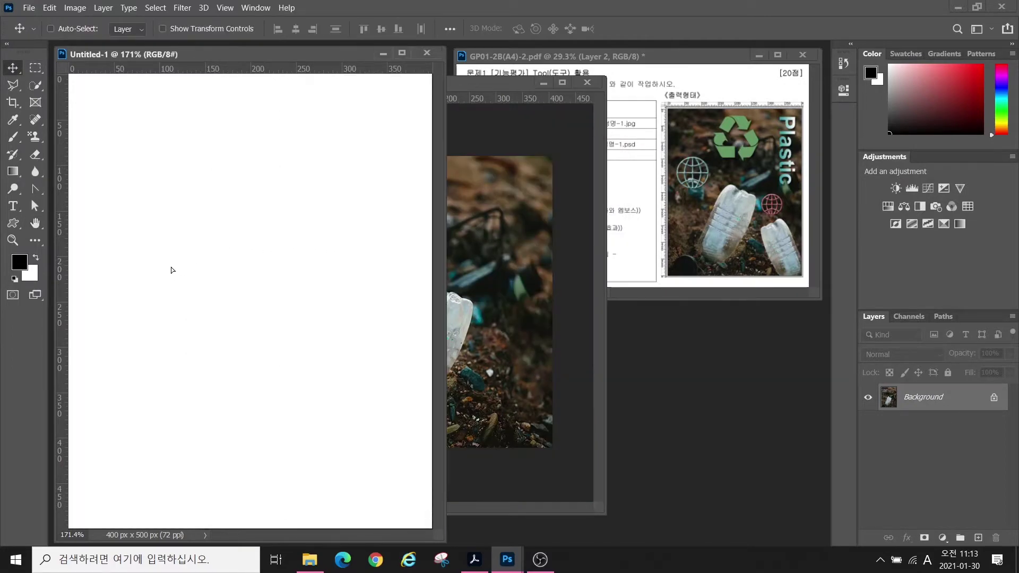
mouse_move(228, 327)
left_mouse_down()
mouse_move(272, 307)
mouse_move(234, 352)
mouse_move(229, 346)
left_mouse_up()
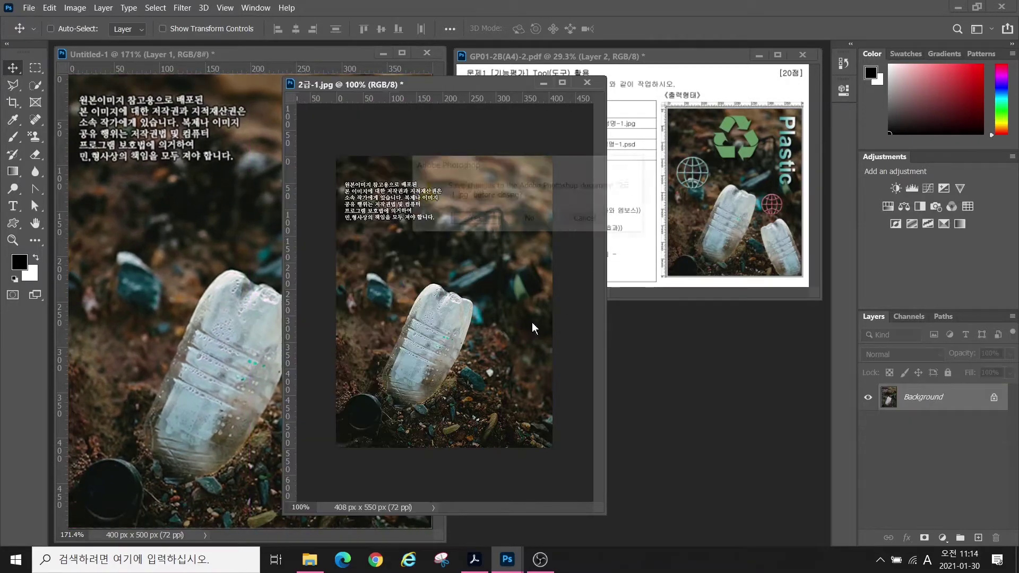
left_click(532, 323)
key("ctrl+w")
left_click(528, 219)
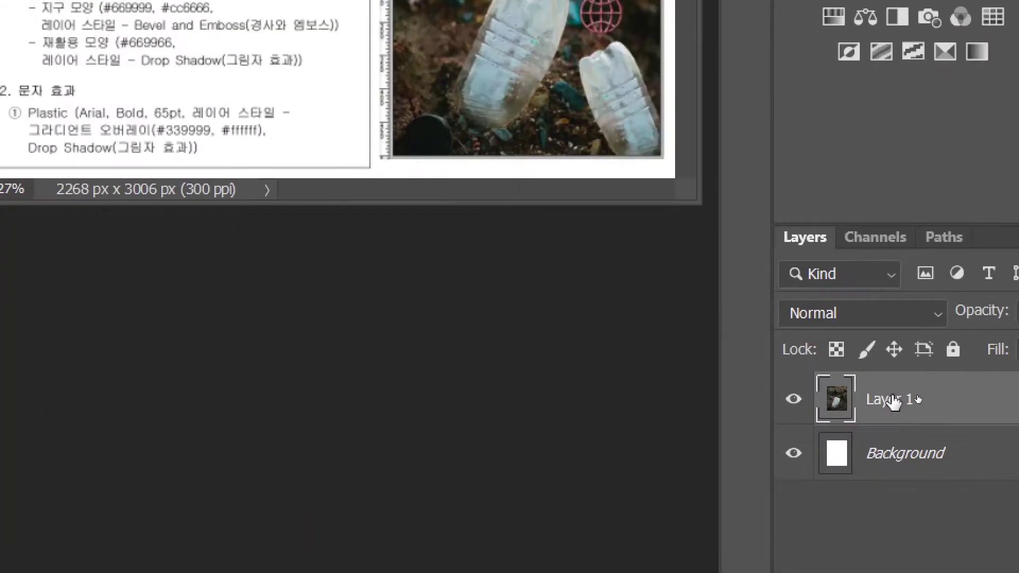
- Rename Layer 1 to '2-1'
left_click(894, 401)
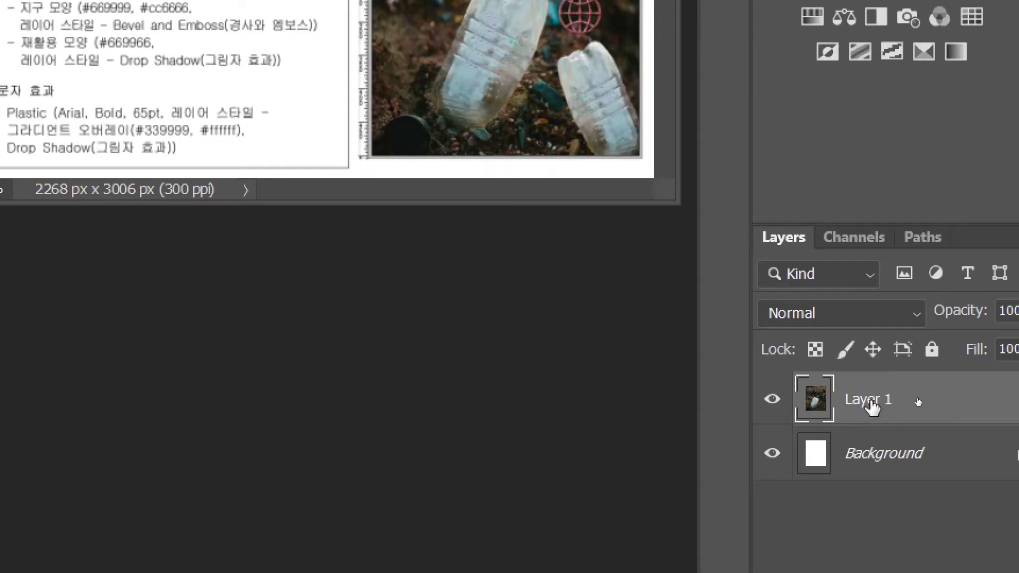
double_click(871, 403)
type("2-1")
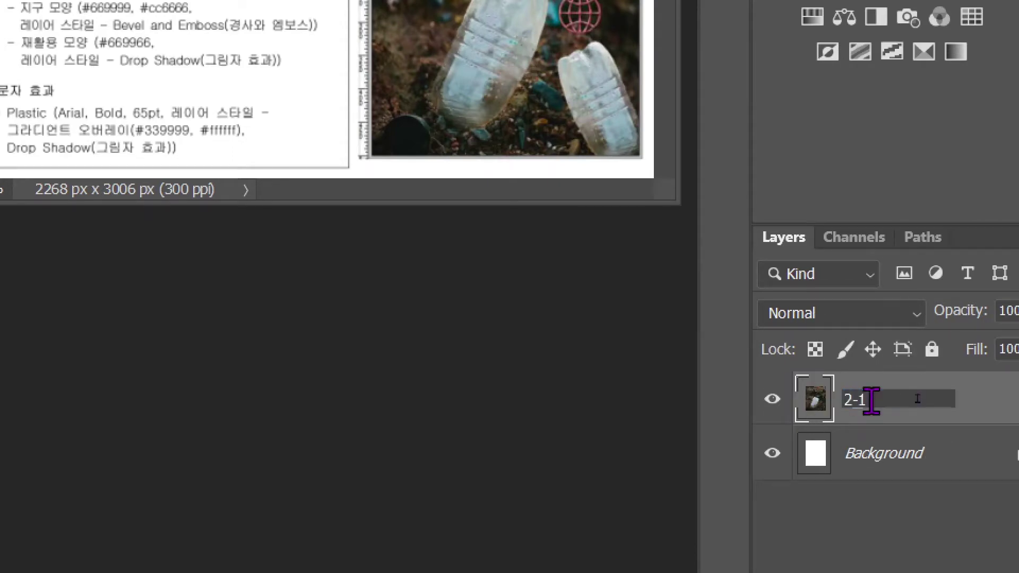
key("Return")
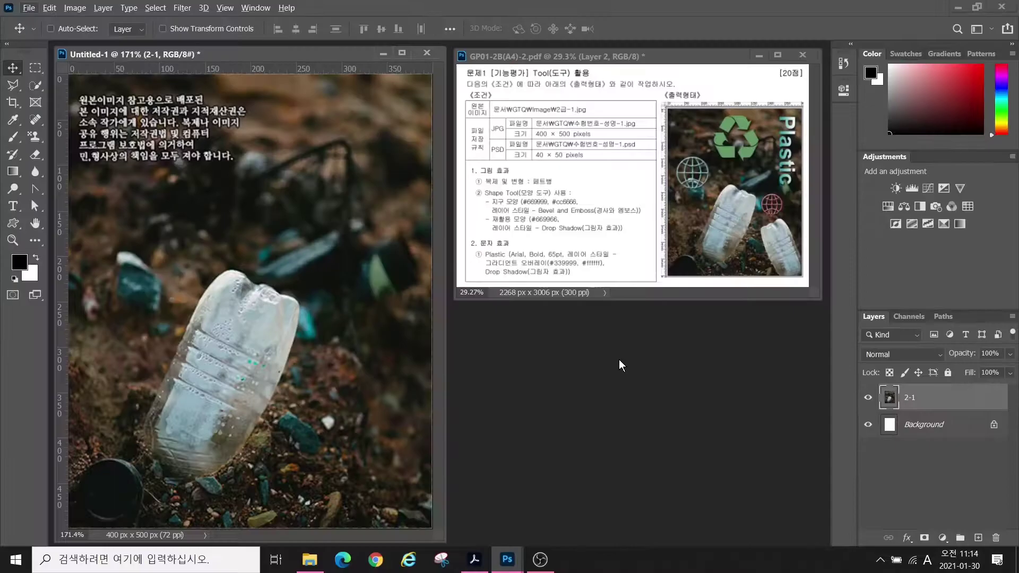
- Quick-select the large plastic bottle and copy it to a new Layer 1 with Ctrl+J
left_click(35, 85)
right_click(35, 87)
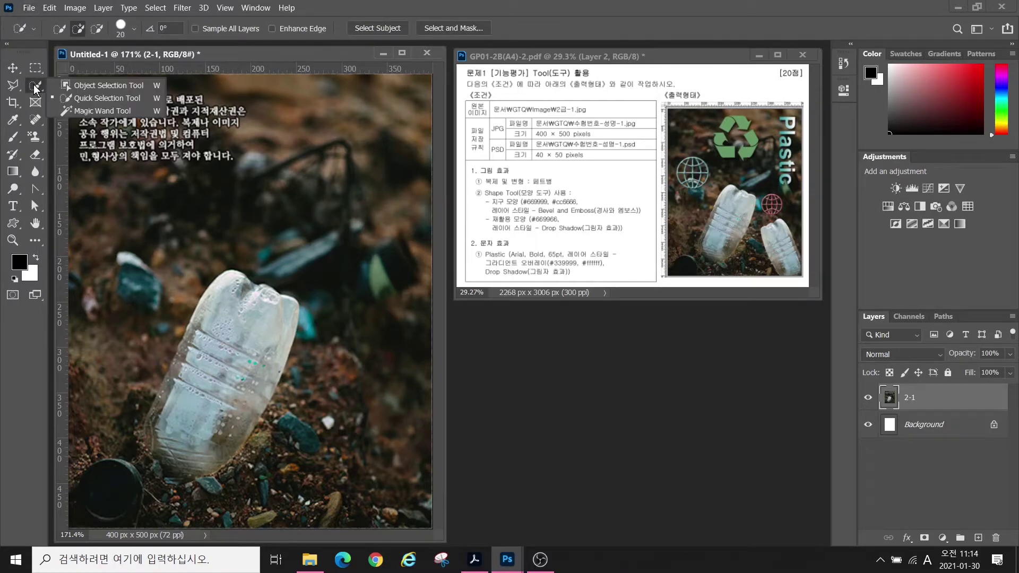
left_click(93, 98)
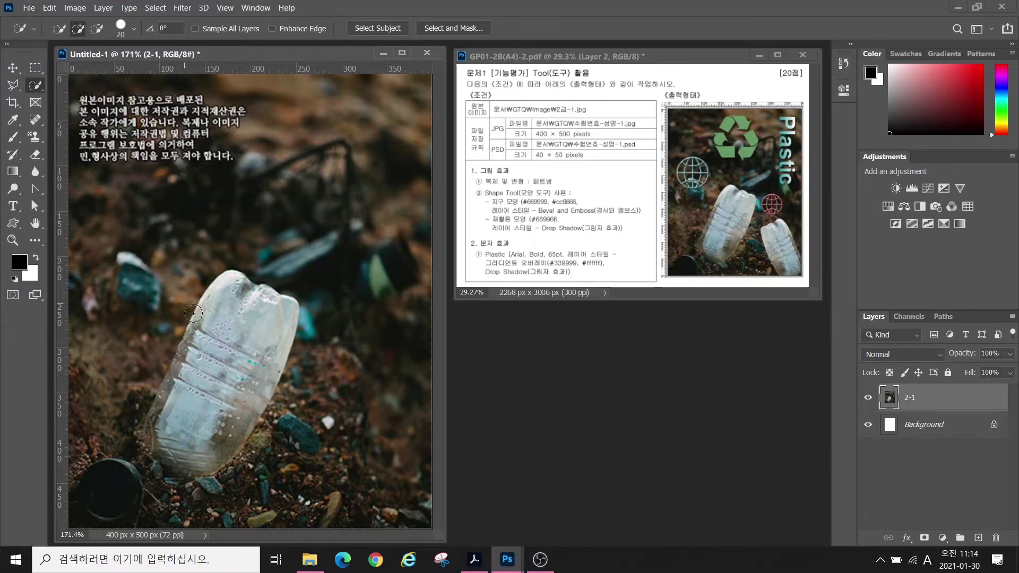
mouse_move(225, 400)
left_mouse_down()
mouse_move(201, 379)
mouse_move(239, 318)
mouse_move(191, 366)
mouse_move(159, 456)
mouse_move(181, 467)
left_mouse_up()
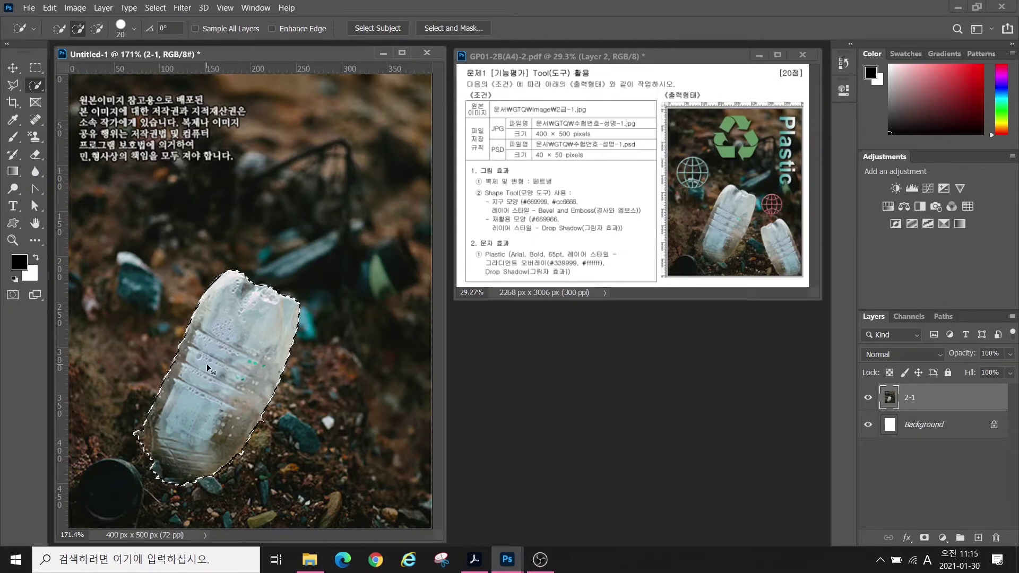
key("ctrl+j")
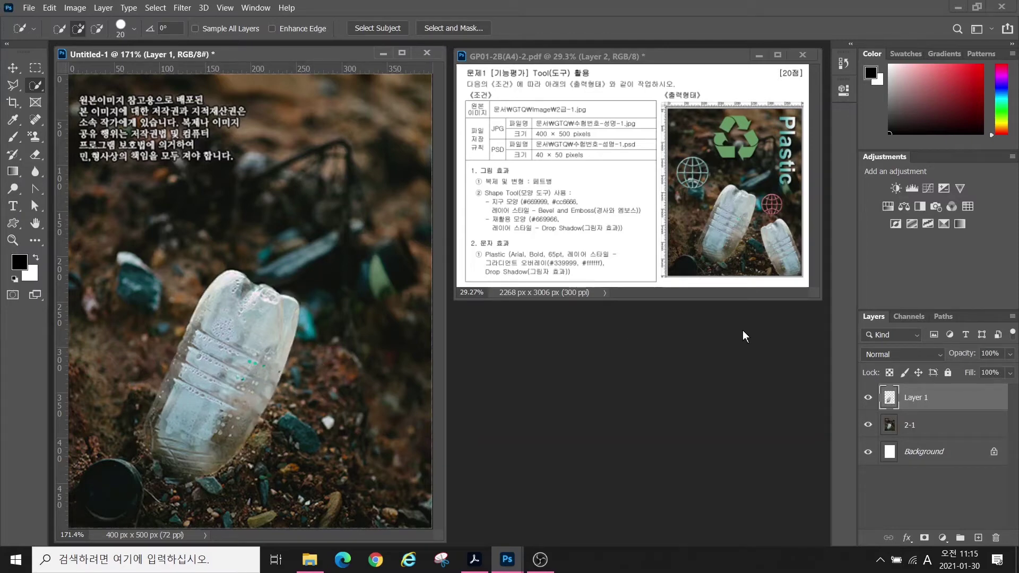
- Move the copied bottle to the right and shrink it to about 76%
left_click(15, 66)
left_click_drag(242, 366, 352, 386)
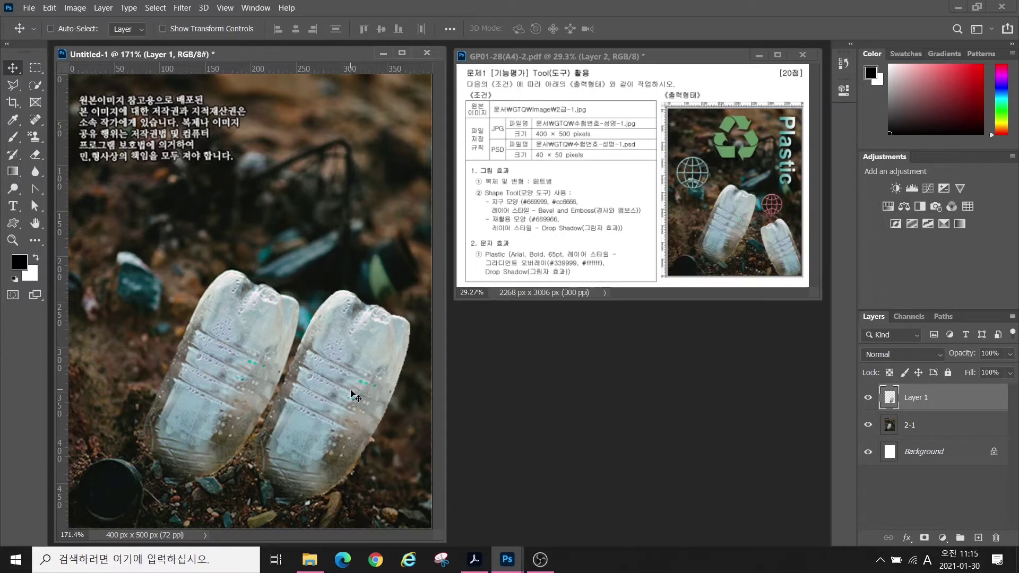
key("ctrl+t")
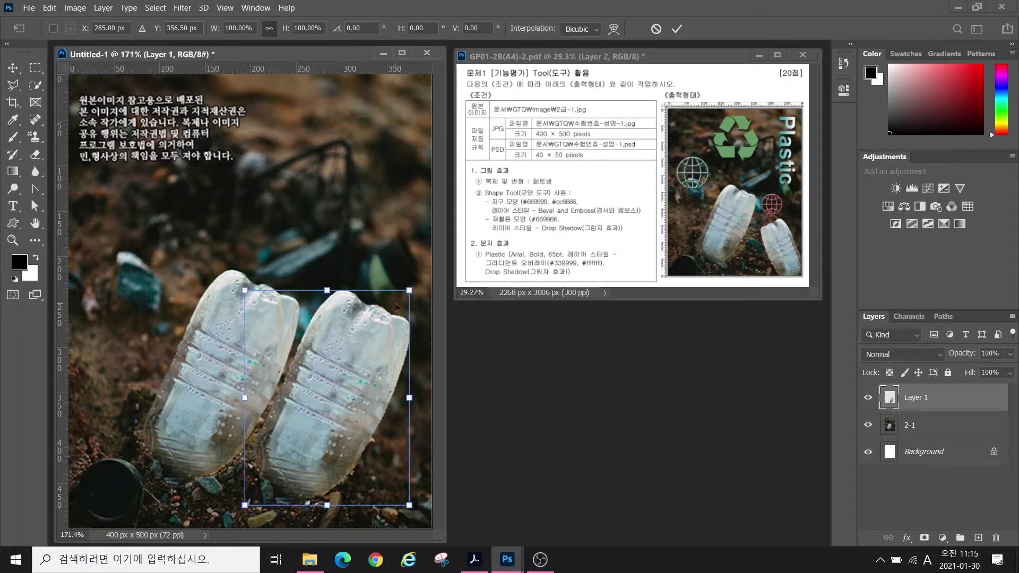
left_click_drag(408, 290, 379, 338)
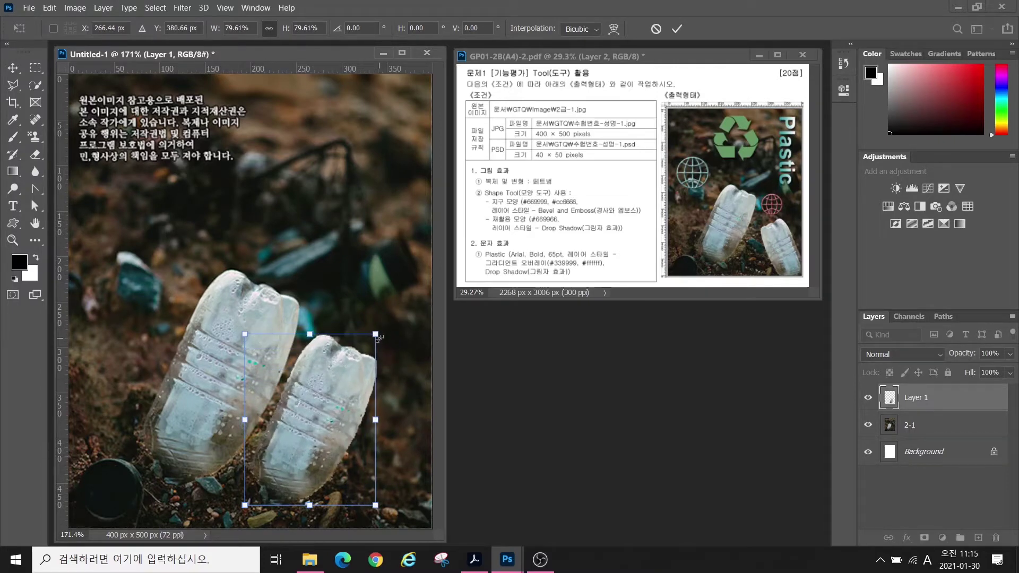
mouse_move(378, 336)
left_mouse_down()
mouse_move(360, 342)
mouse_move(370, 344)
left_mouse_up()
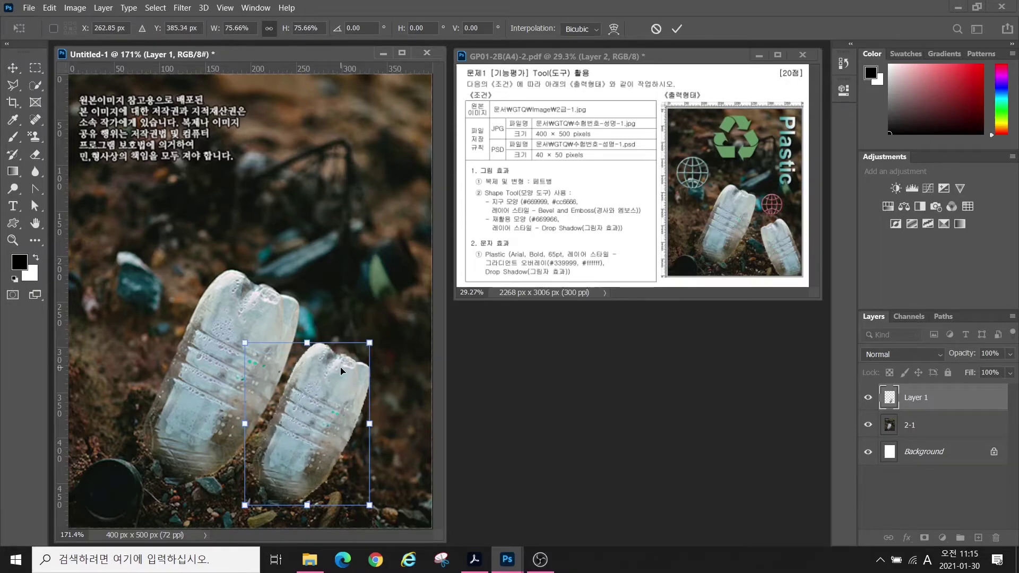
left_click_drag(324, 399, 347, 378)
left_click_drag(402, 311, 372, 348)
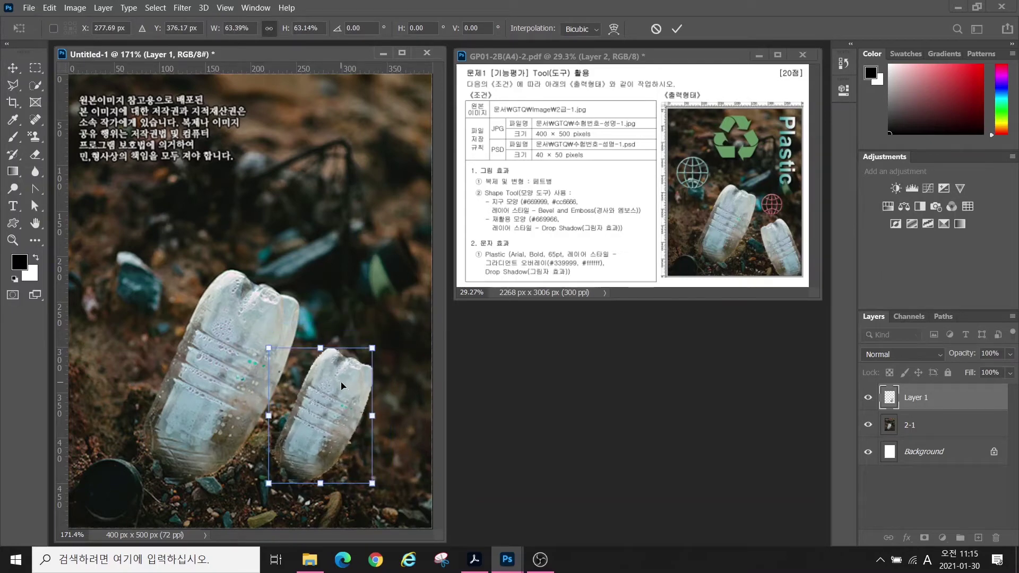
- Flip the bottle horizontally, place it at the lower right and enlarge it
right_click(333, 377)
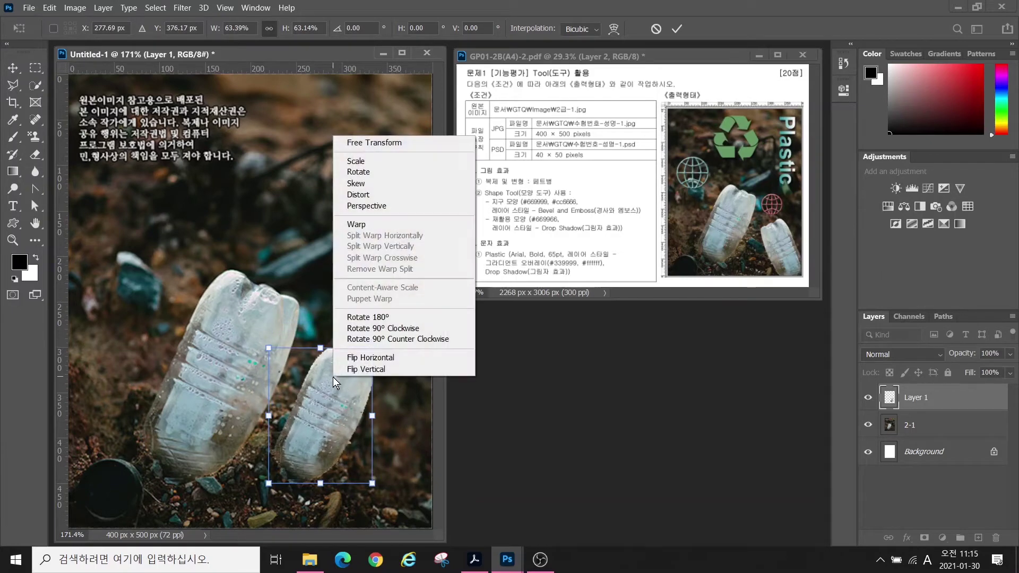
left_click(366, 358)
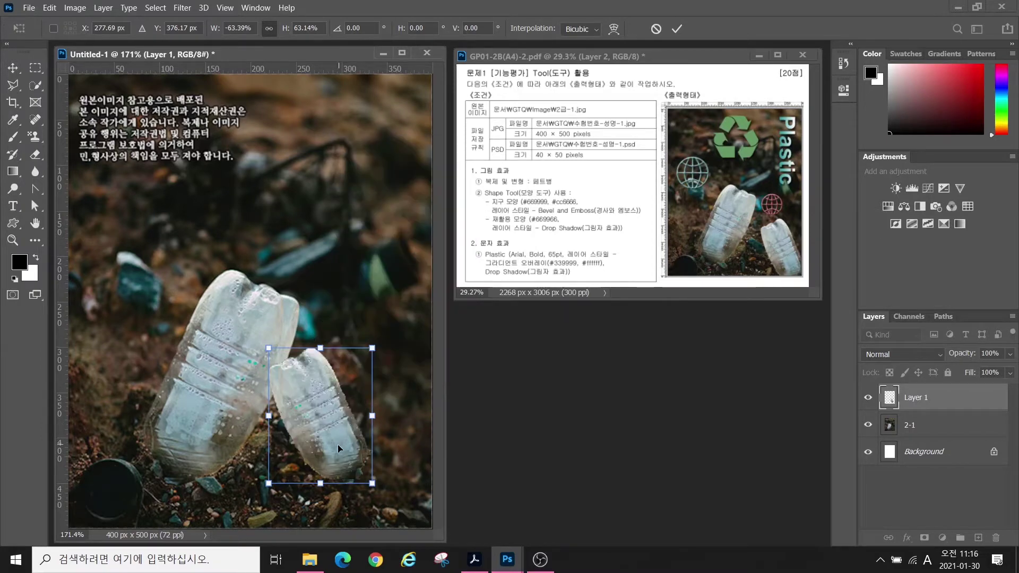
left_click_drag(337, 444, 406, 493)
left_click_drag(337, 401, 309, 362)
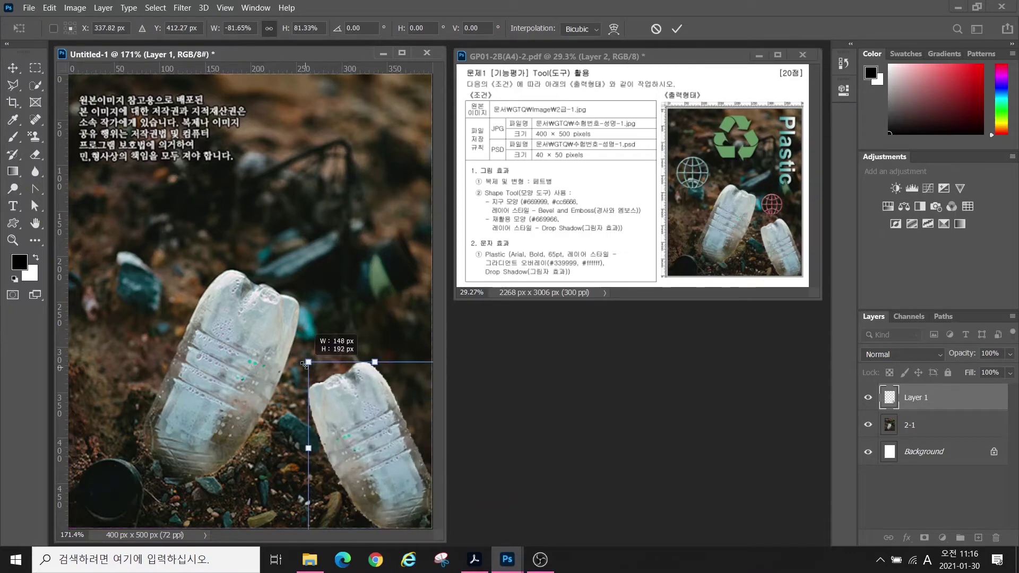
key("Return")
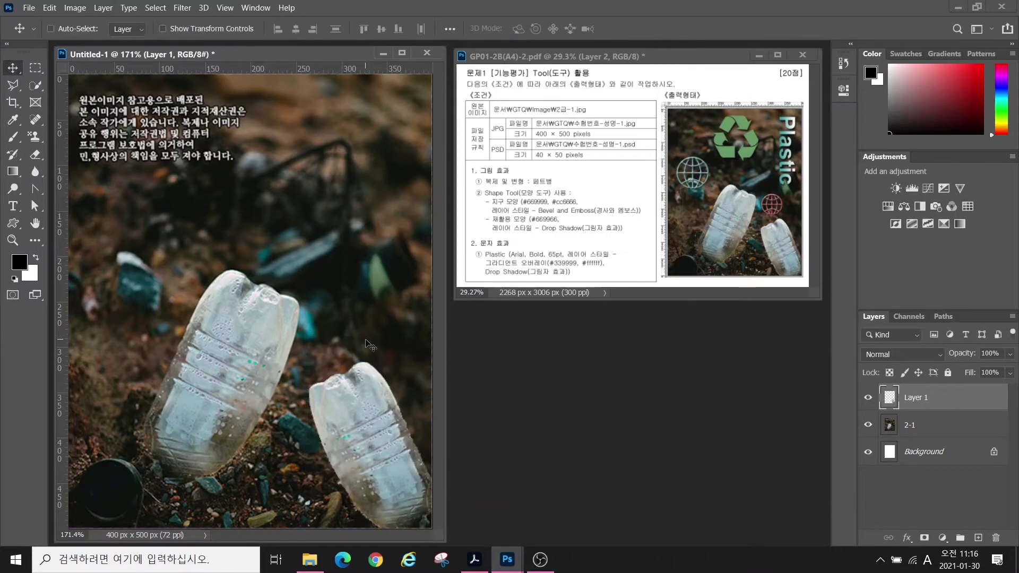
- Rename Layer 1 to 페트병
left_click(918, 400)
double_click(919, 398)
type("페트병")
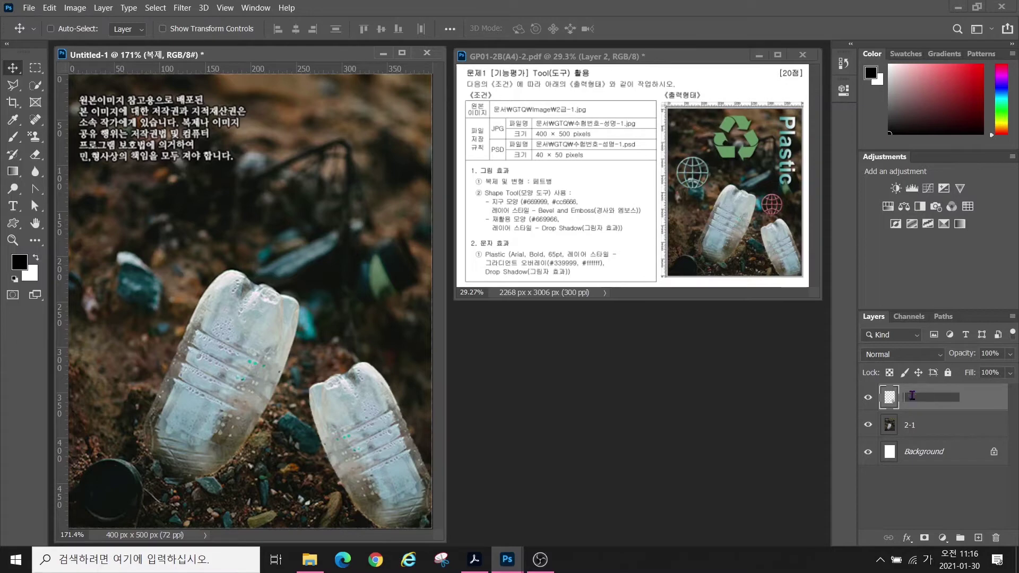
type("페트병")
key("Return")
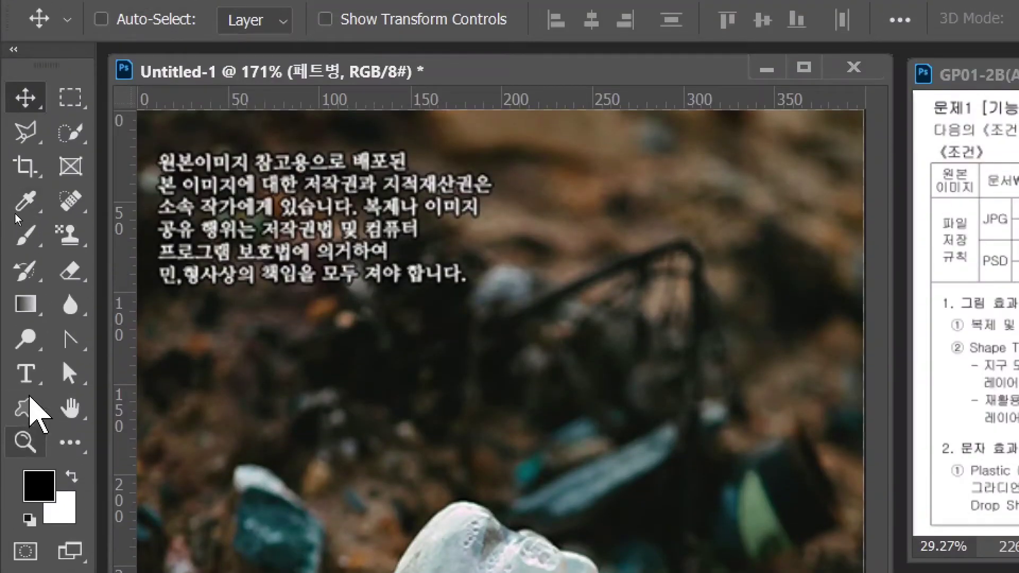
- Select the Custom Shape Tool and inspect its shape picker: Leaf Trees, Wild Animals, Boats, Flowers
left_click(28, 402)
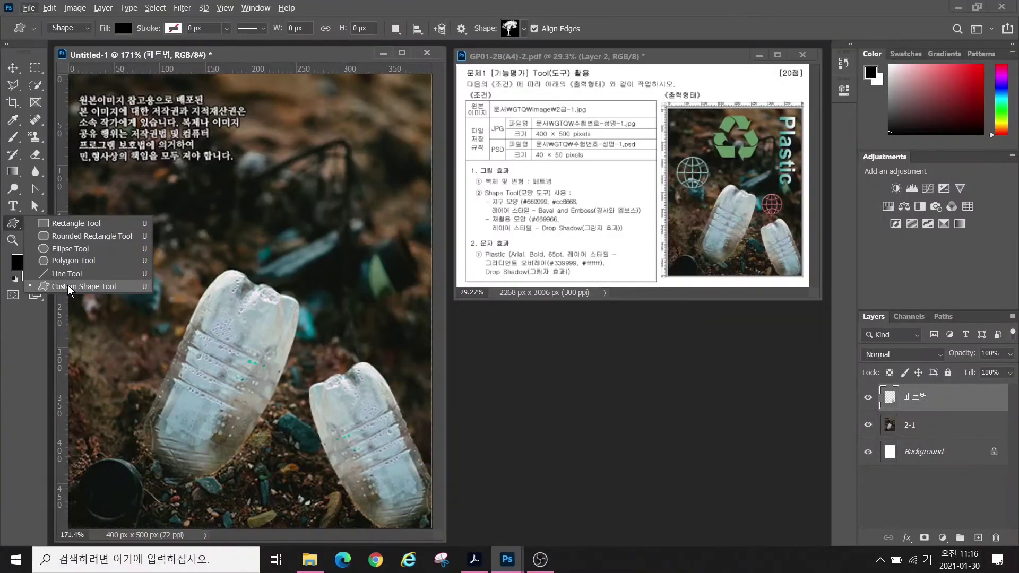
left_click(68, 287)
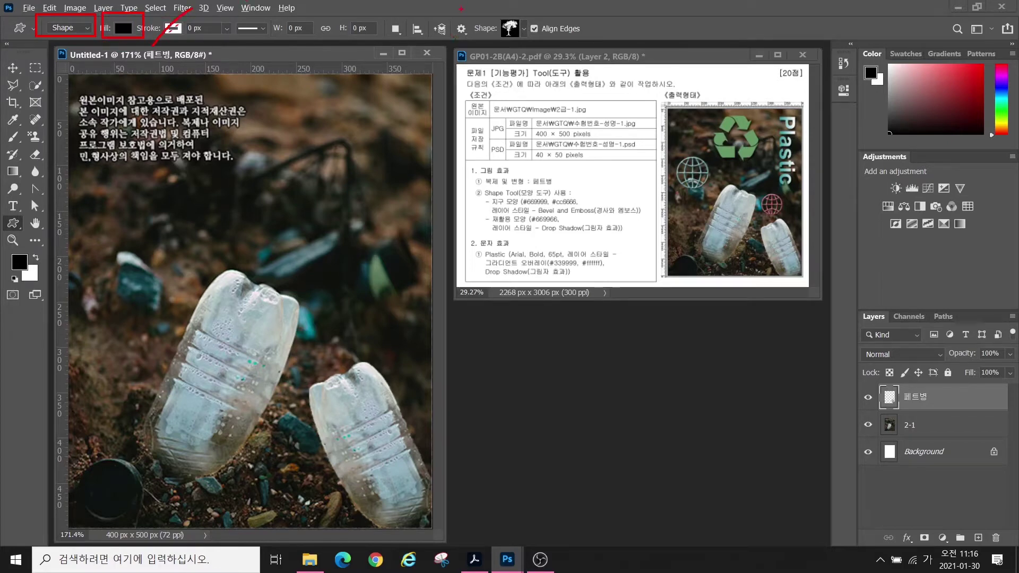
left_click_drag(461, 9, 533, 45)
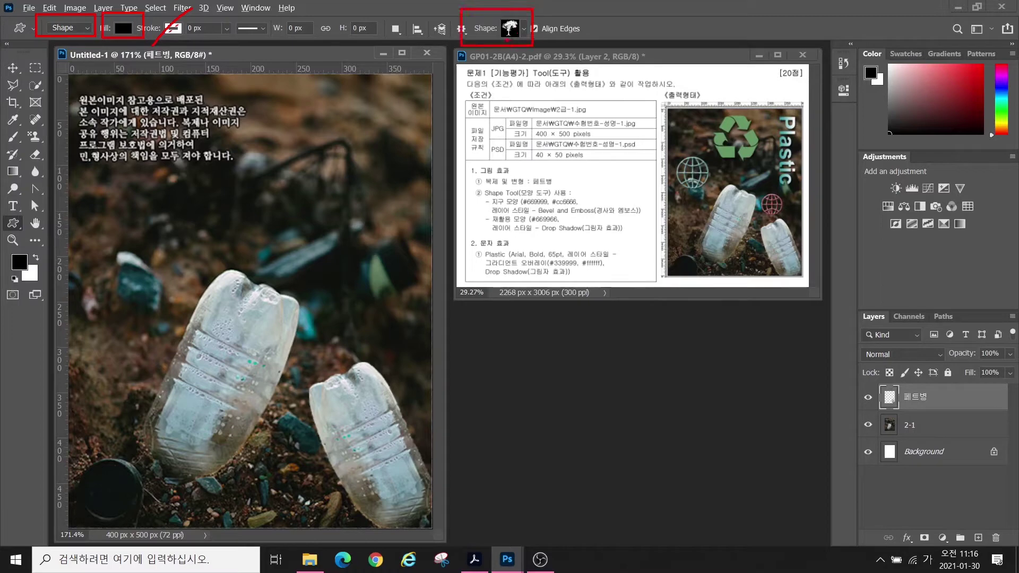
key("Escape")
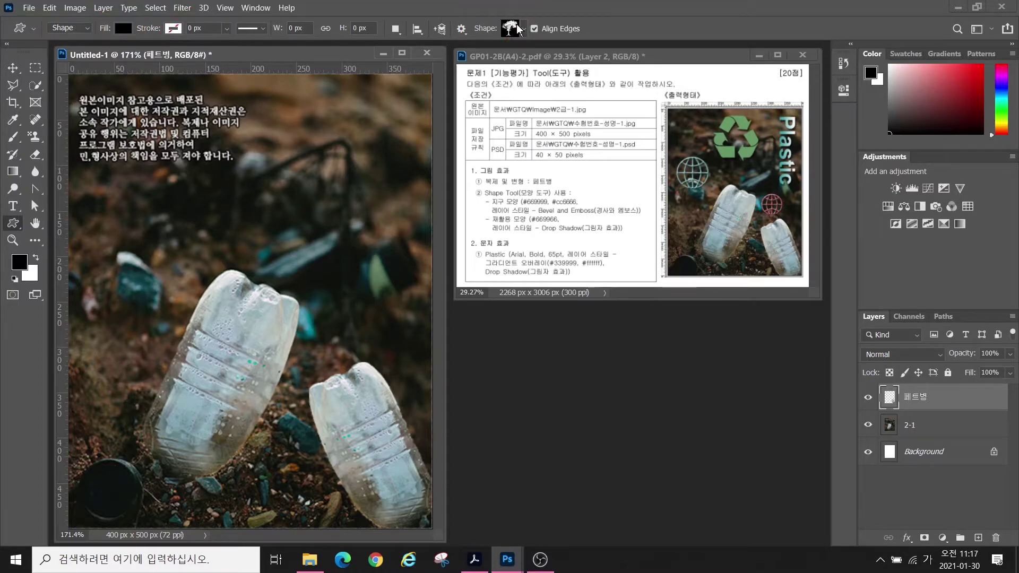
left_click(520, 30)
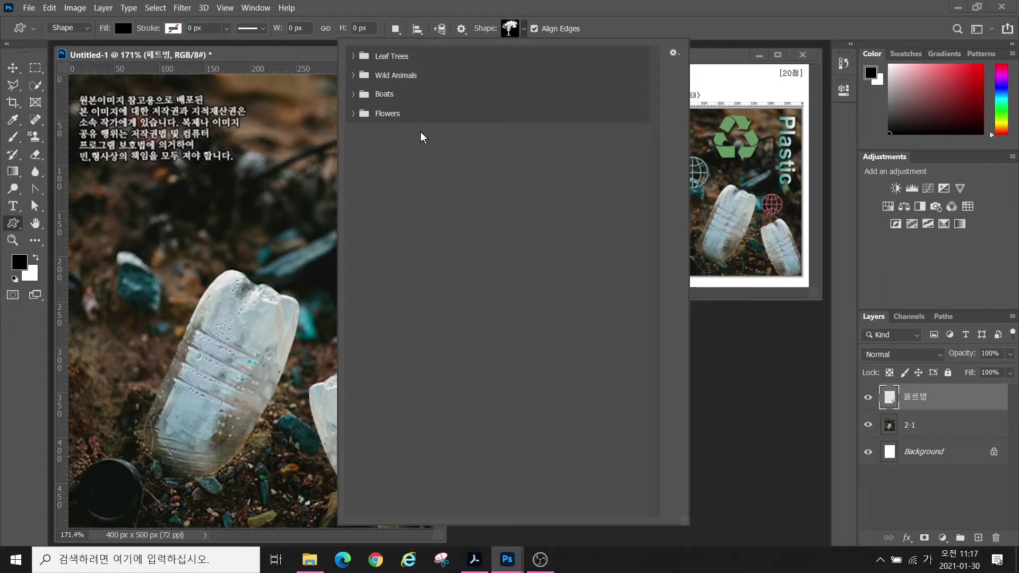
left_click(674, 54)
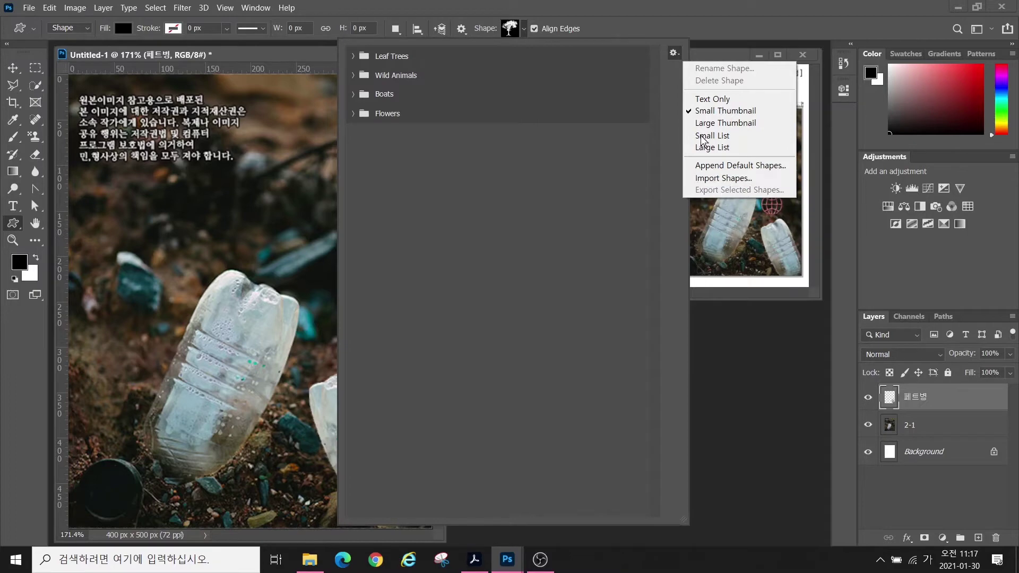
left_click(615, 24)
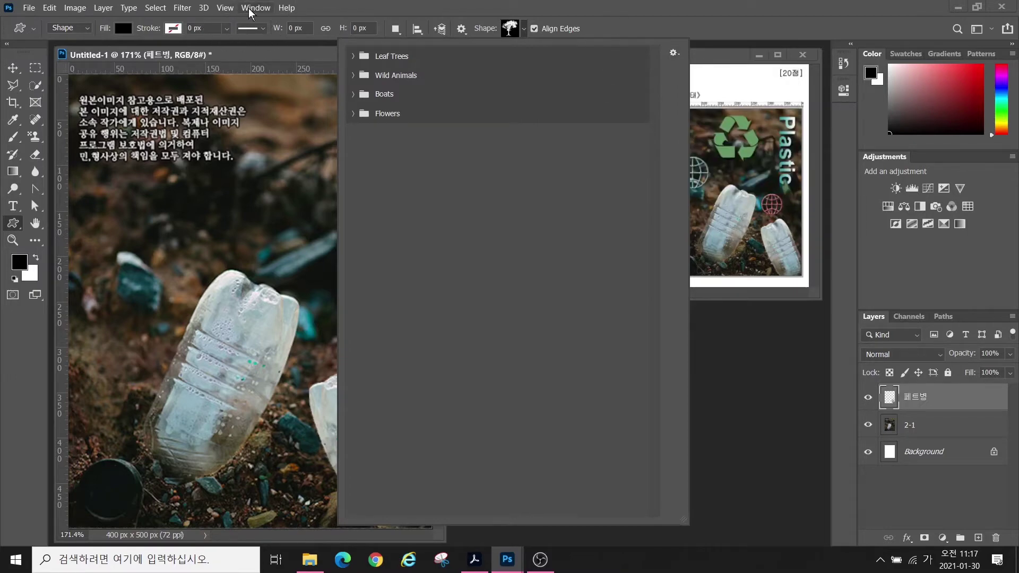
- Show the Shapes panel and load Legacy Shapes and More from its menu
left_click(255, 8)
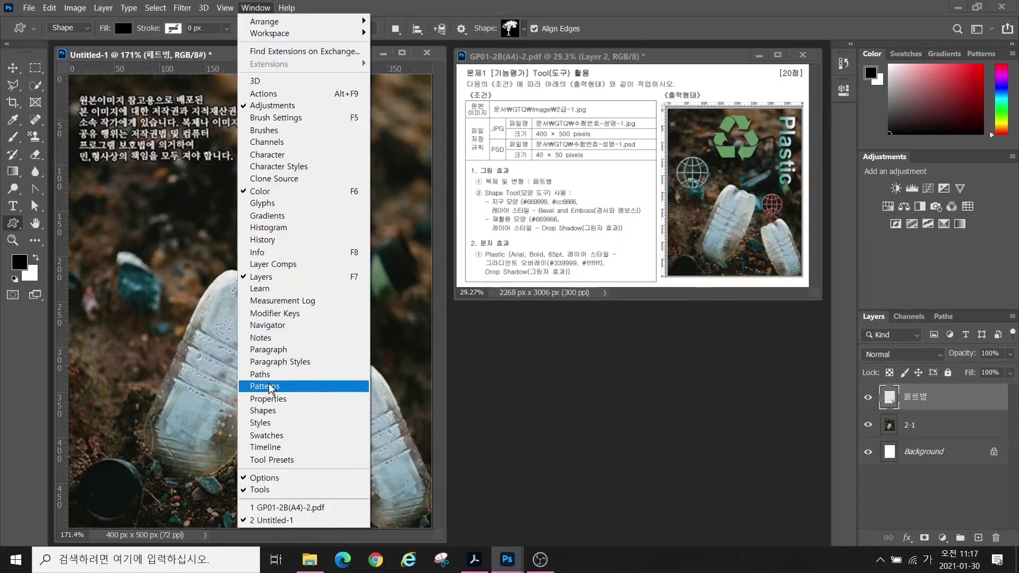
left_click(264, 414)
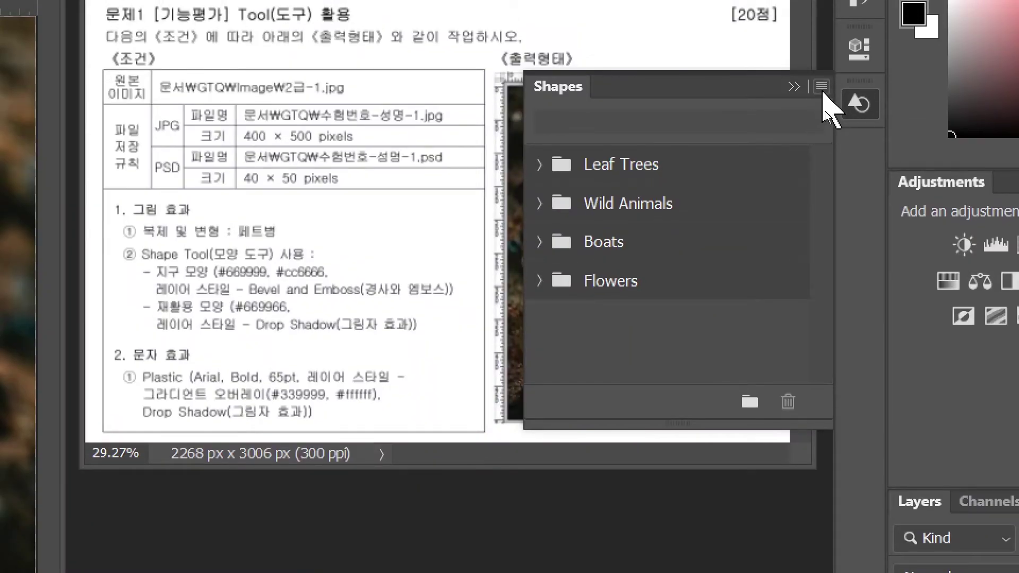
left_click(822, 88)
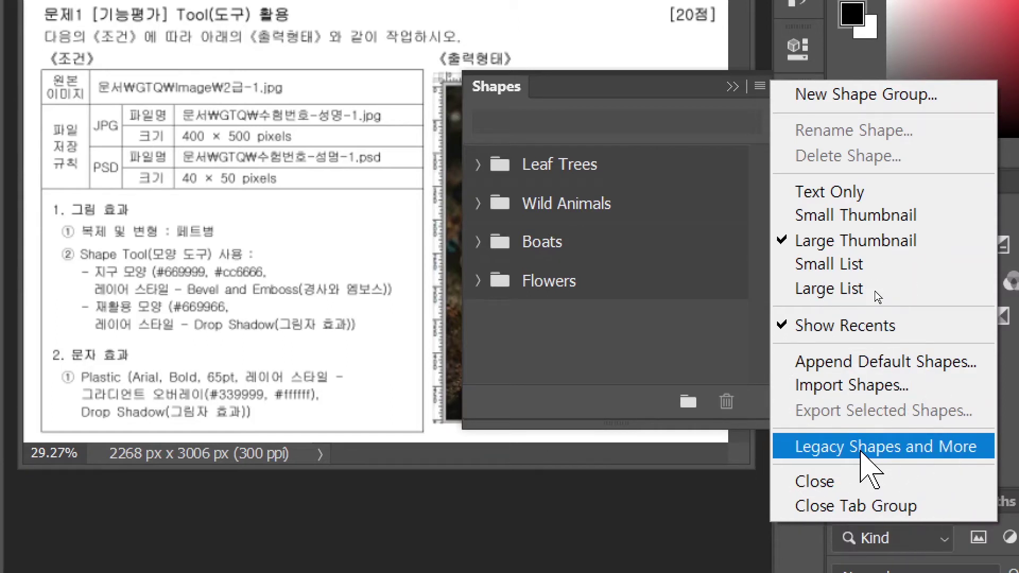
left_click(862, 451)
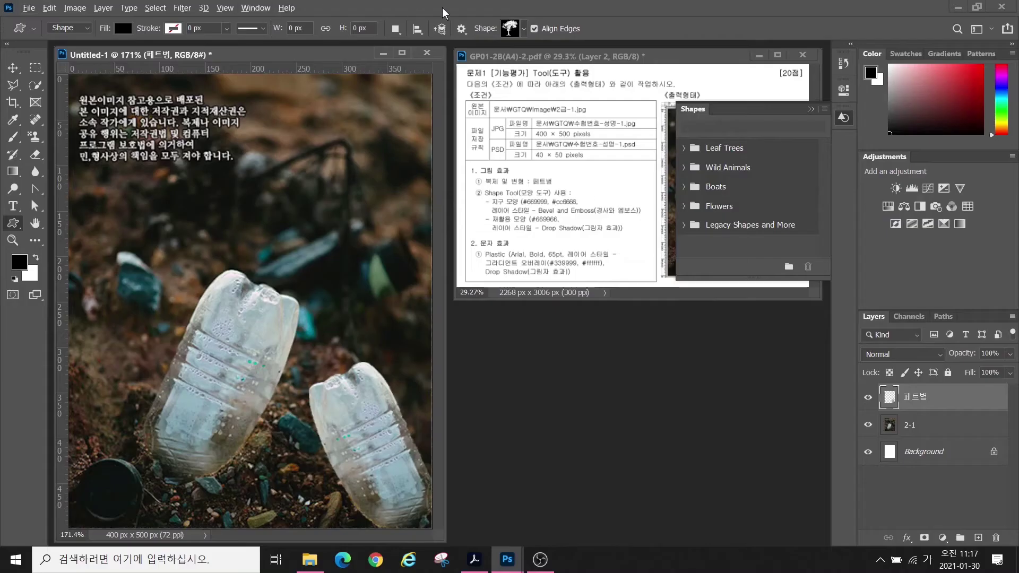
- In the shape picker, open Legacy Shapes > All Legacy Default Shapes > Symbols and pick the globe
left_click(512, 29)
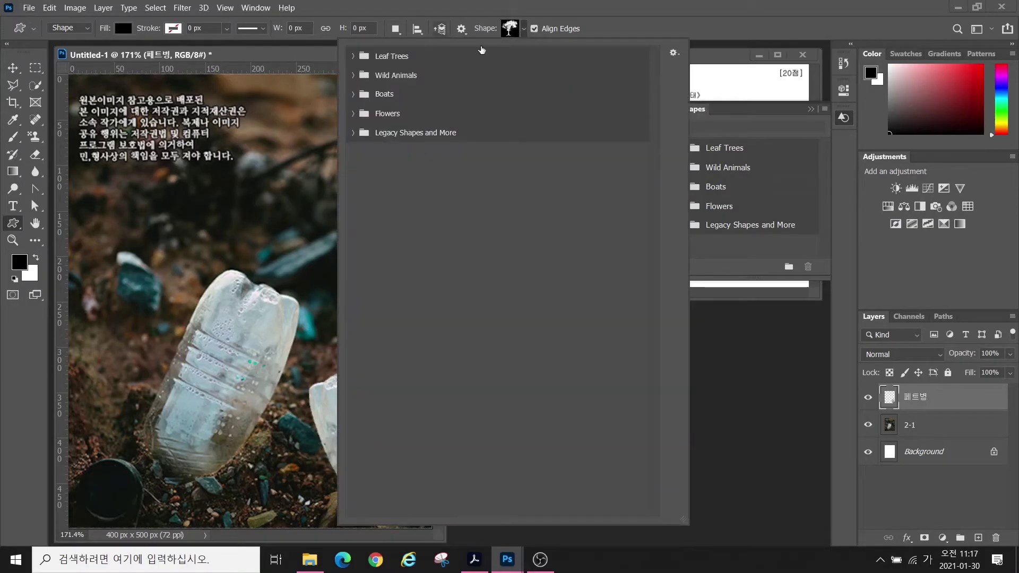
left_click(361, 132)
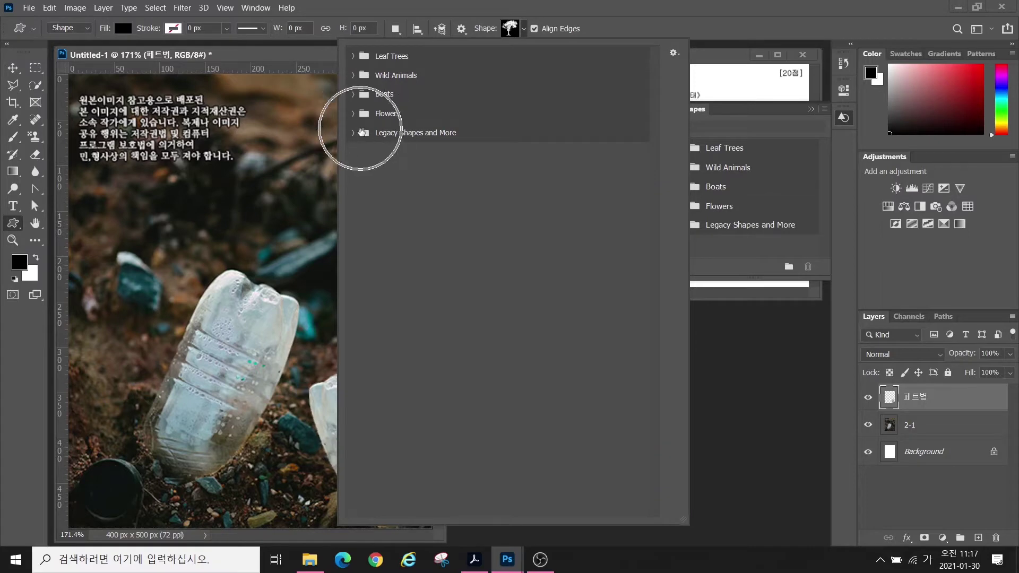
left_click(354, 133)
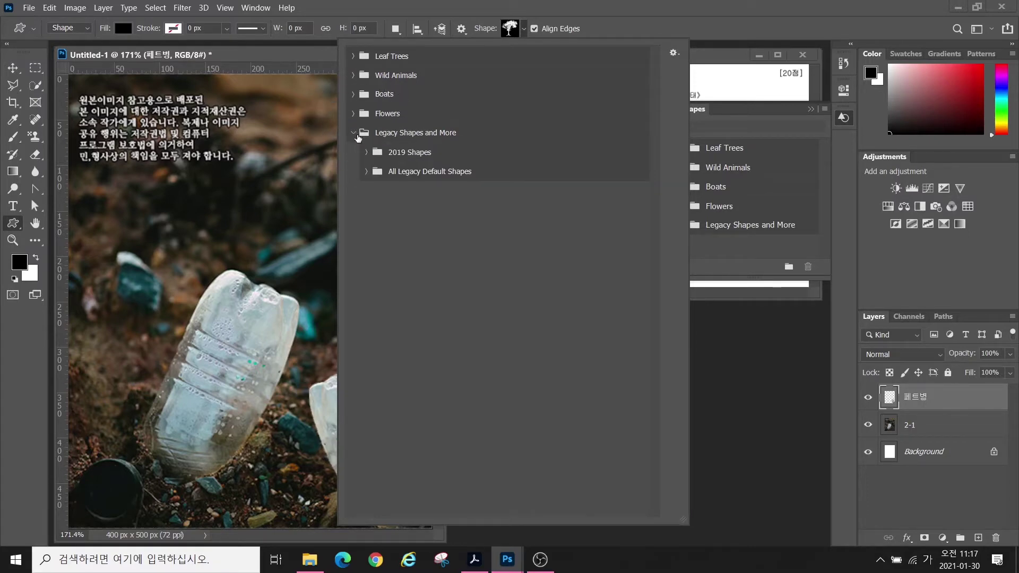
left_click(367, 171)
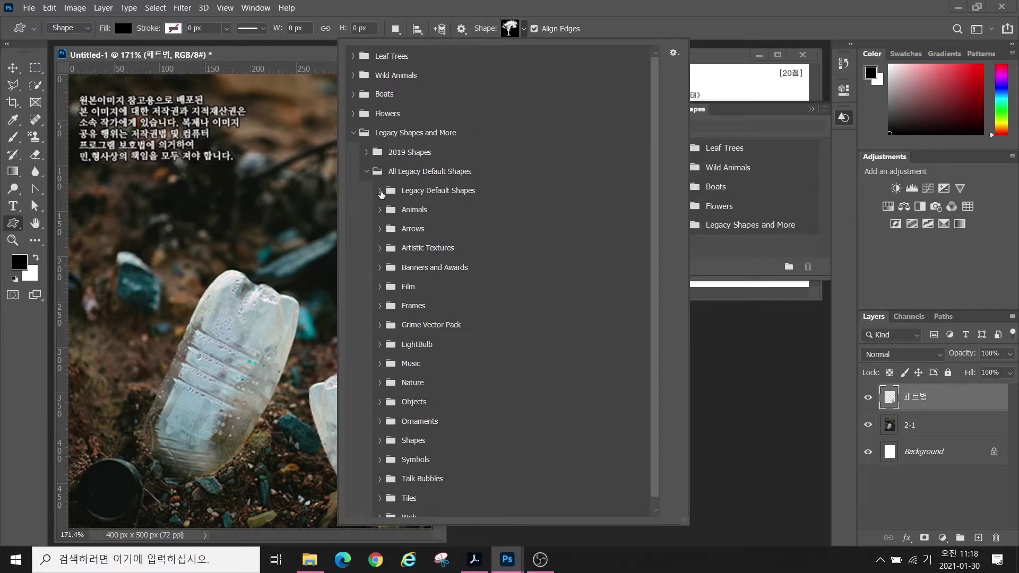
left_click(380, 191)
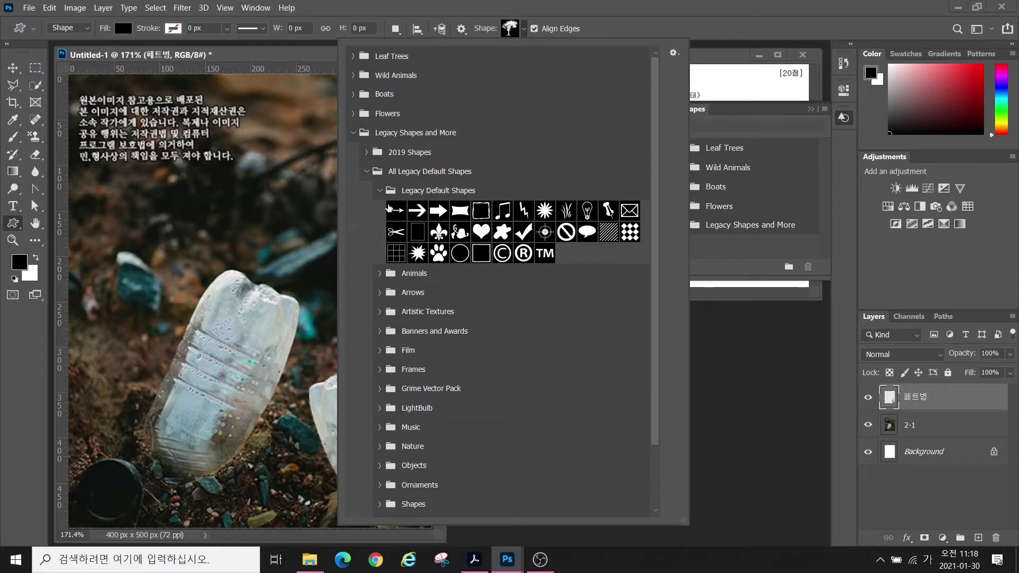
left_click(380, 190)
scroll(384, 515, "down", 1)
left_click(380, 450)
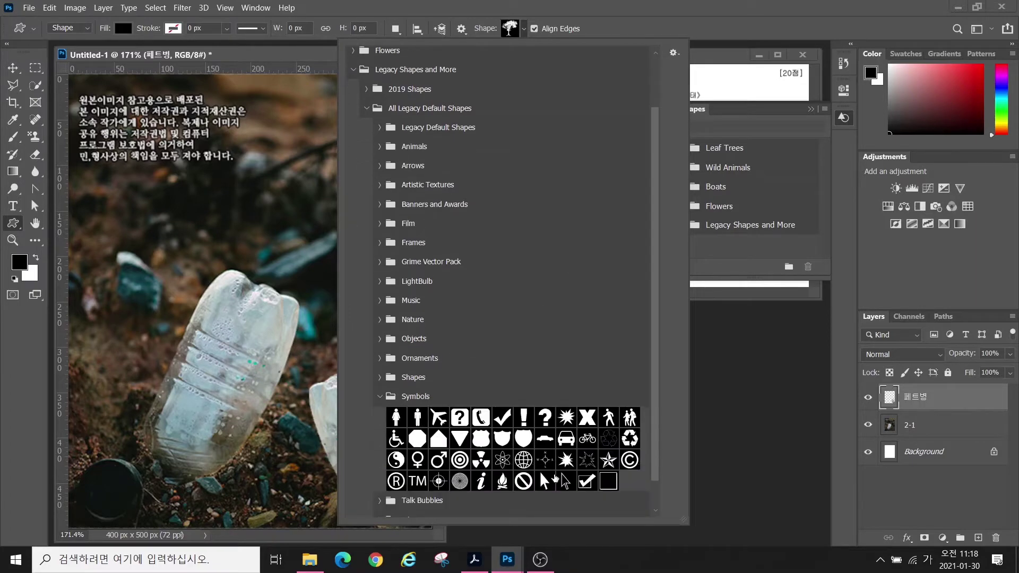
left_click(524, 460)
- Drag out the globe shape in the poster's upper left, creating layer World 1
double_click(523, 460)
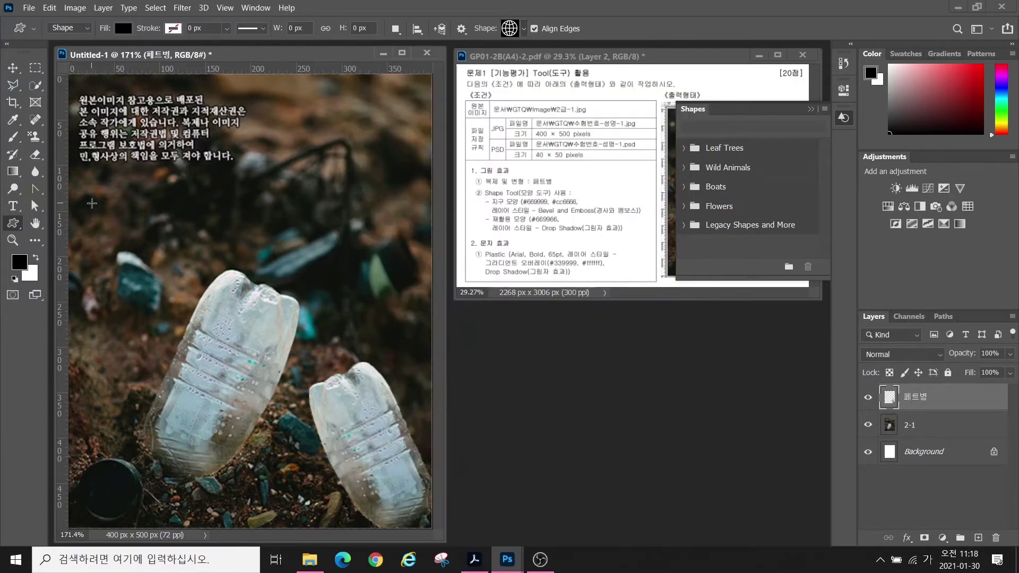
left_click_drag(91, 201, 162, 278)
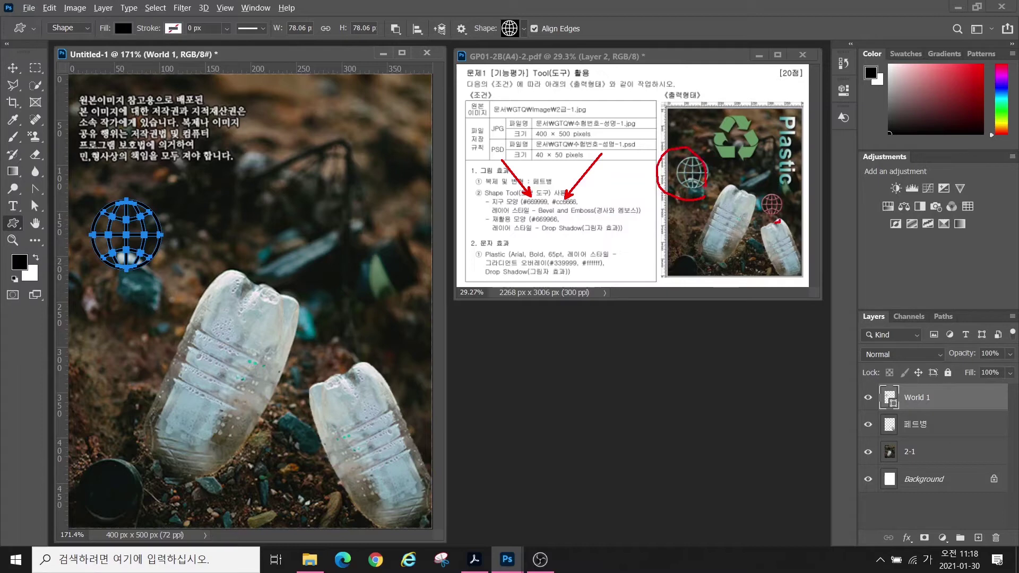
mouse_move(778, 221)
left_mouse_down()
mouse_move(770, 184)
mouse_move(786, 229)
left_mouse_up()
key("Escape")
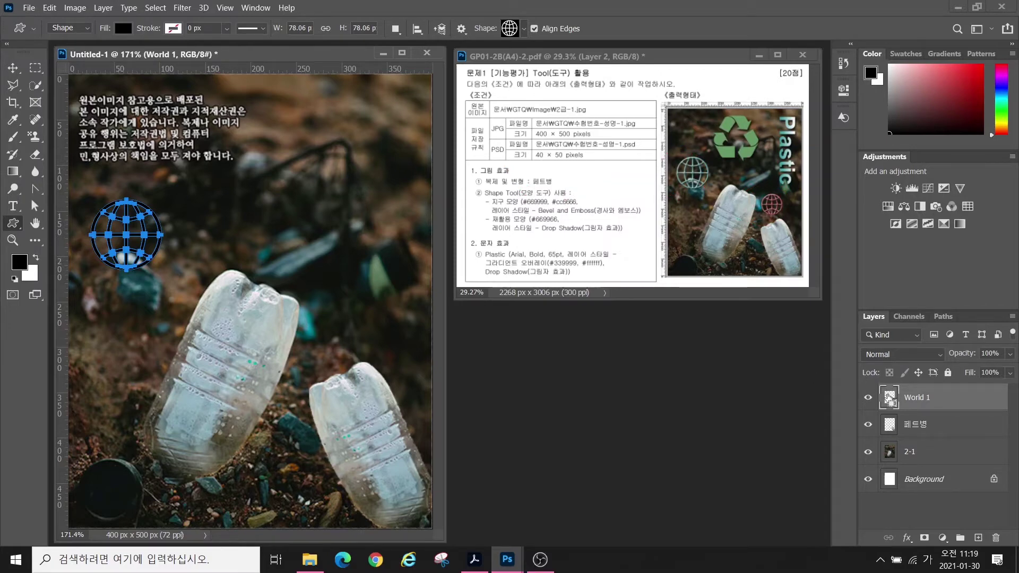
left_click(889, 397)
left_click(889, 397)
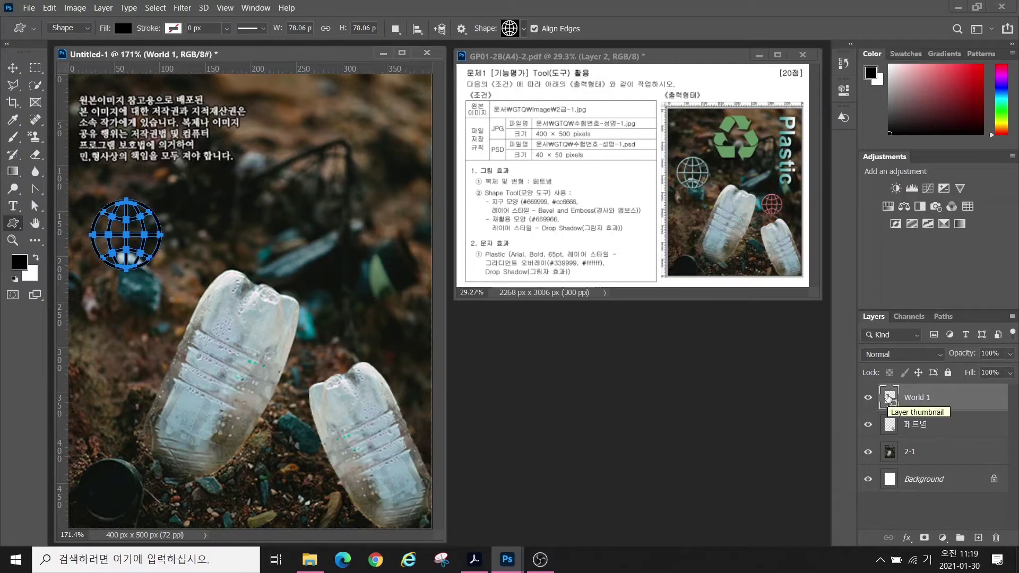
- Change the World 1 globe's fill colour to #669999
double_click(890, 397)
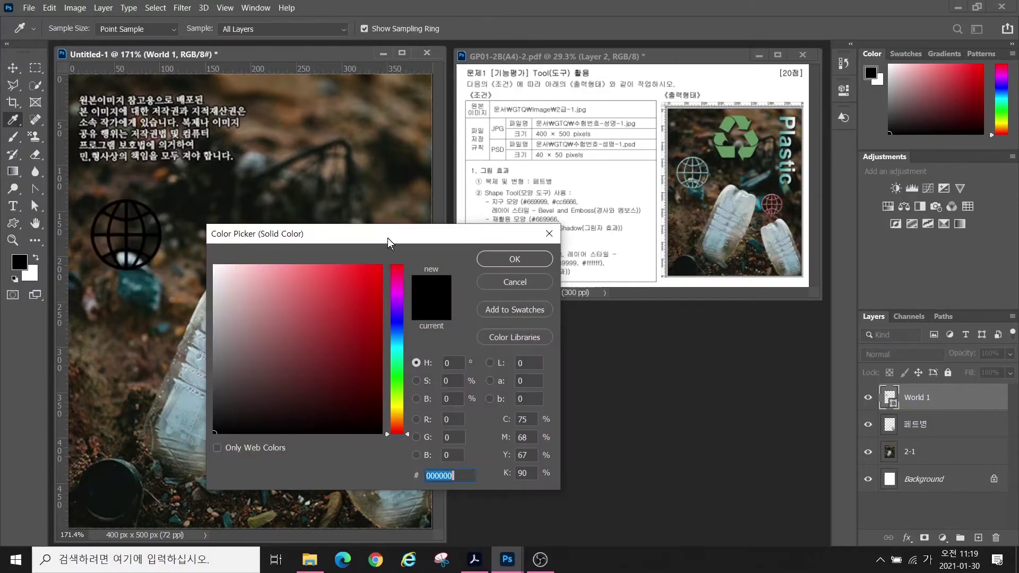
left_click_drag(387, 238, 463, 234)
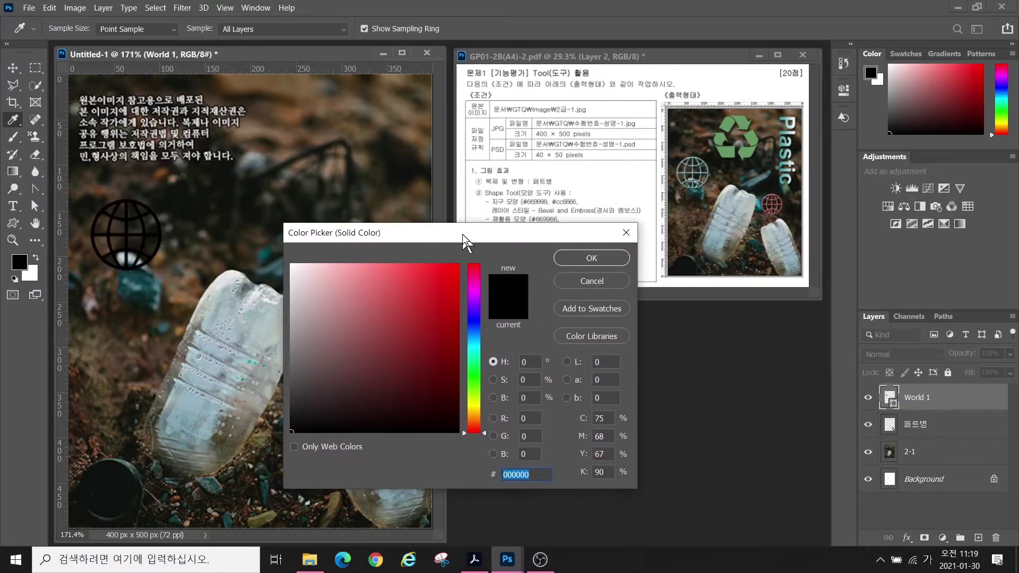
type("669999")
key("Return")
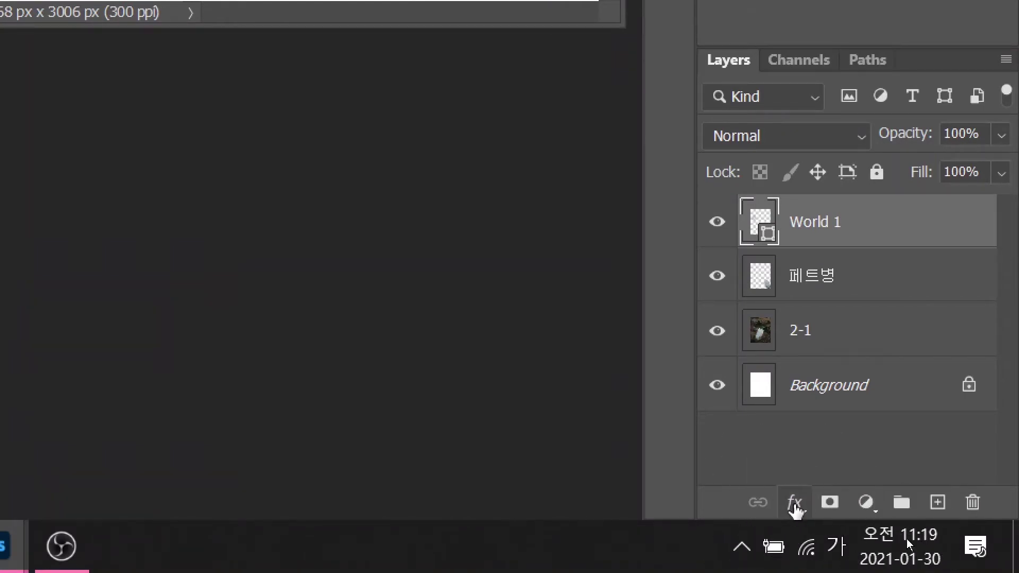
- Apply a default Bevel & Emboss effect to World 1, then duplicate the layer
left_click(795, 504)
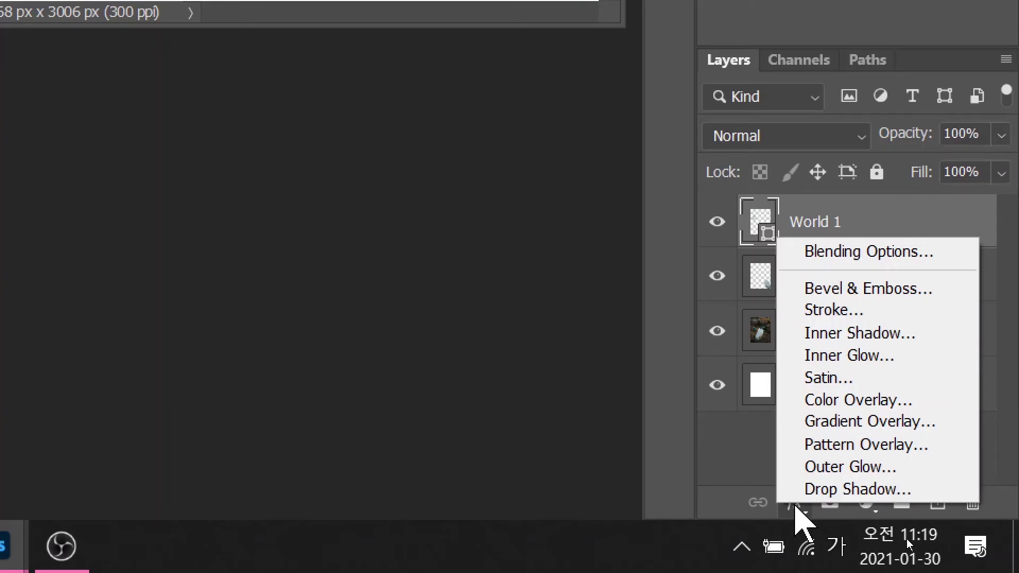
left_click(837, 287)
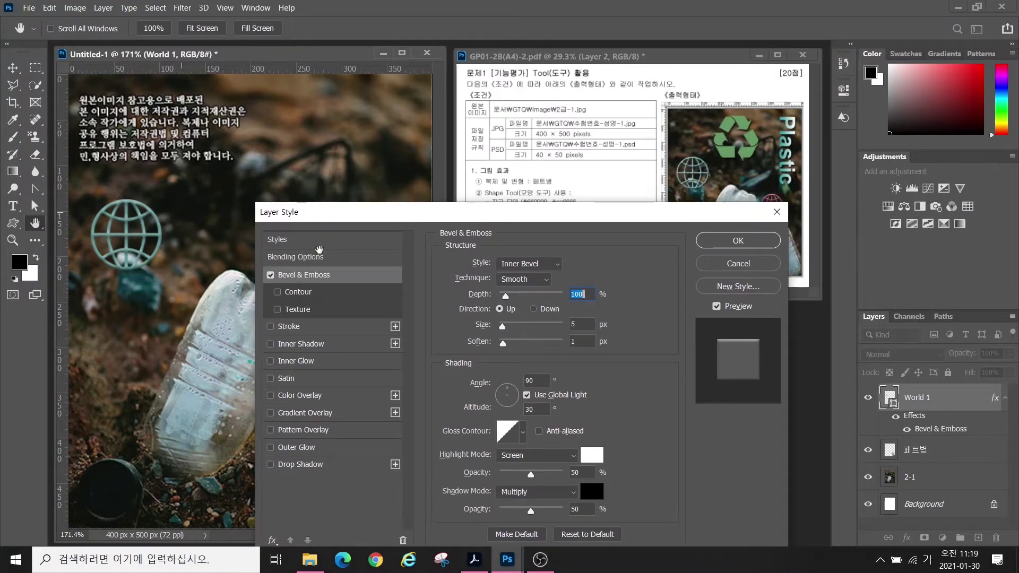
key("alt")
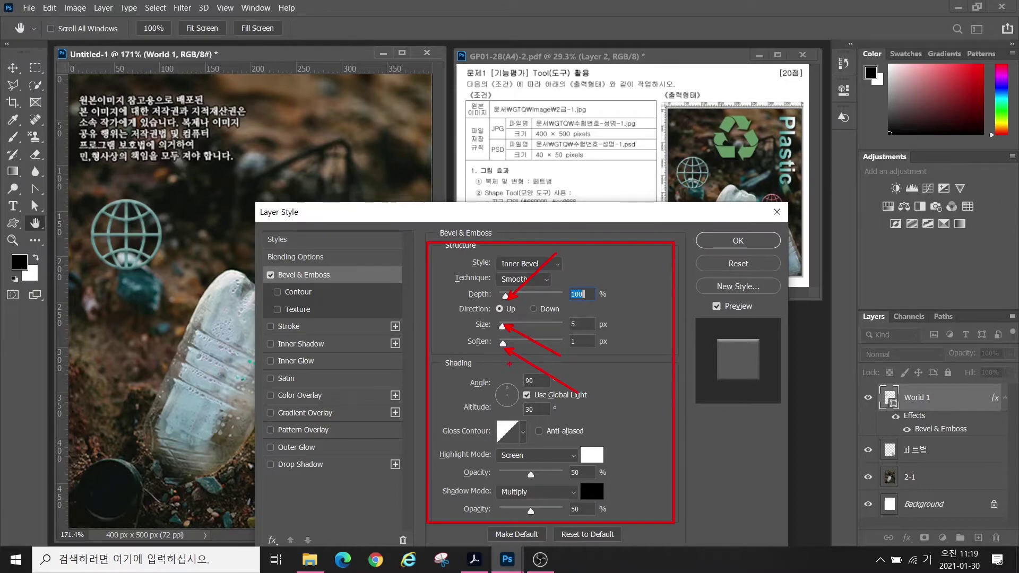
left_click(738, 240)
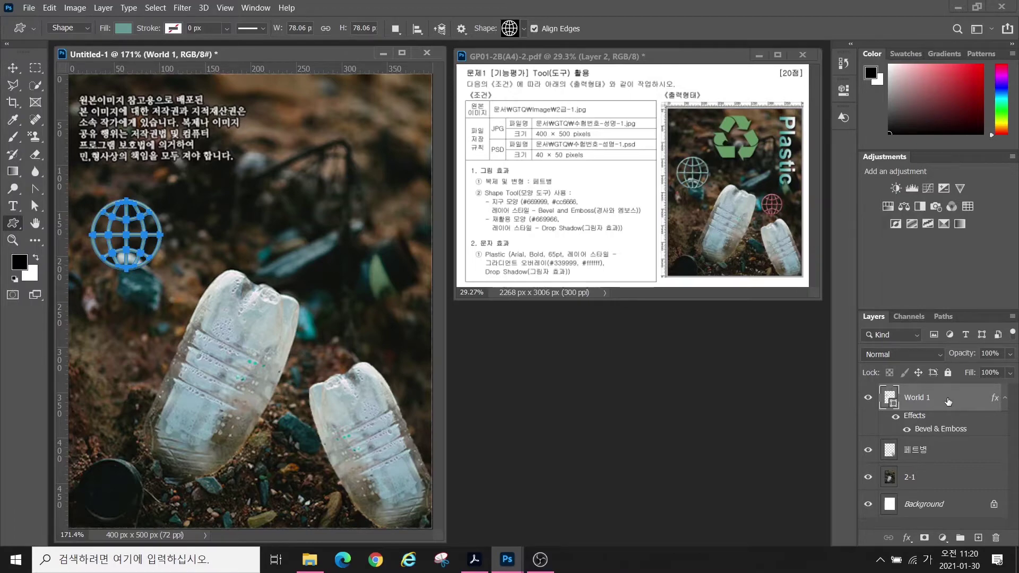
key("ctrl+j")
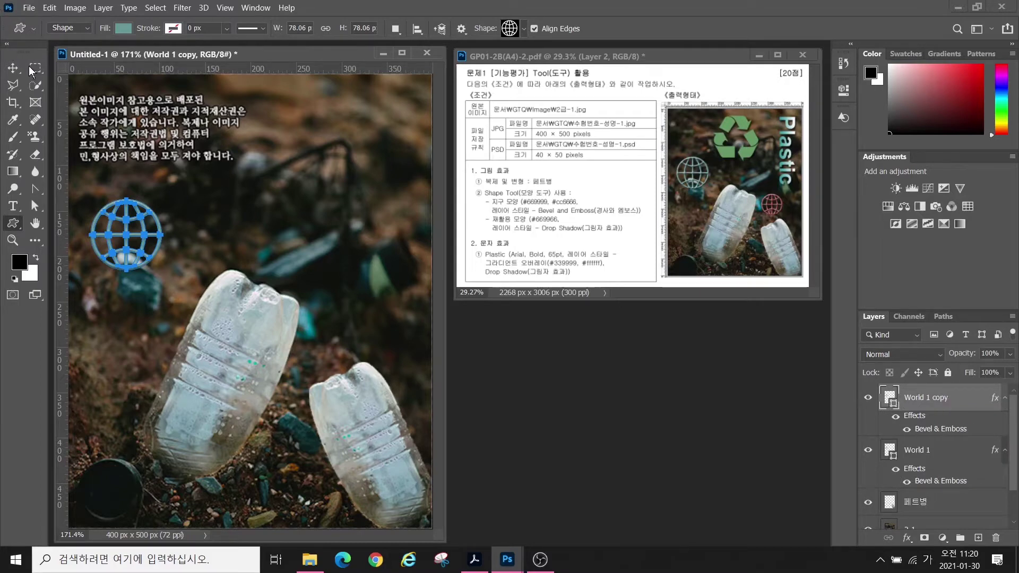
- Move the globe copy down between the bottles and shrink it to about 64%
left_click(13, 68)
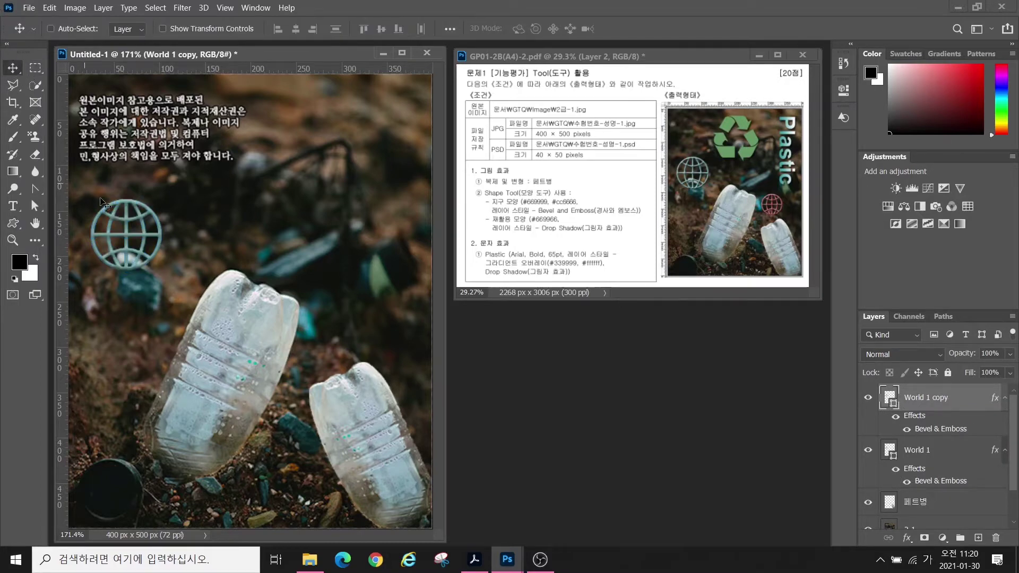
left_click_drag(176, 254, 348, 295)
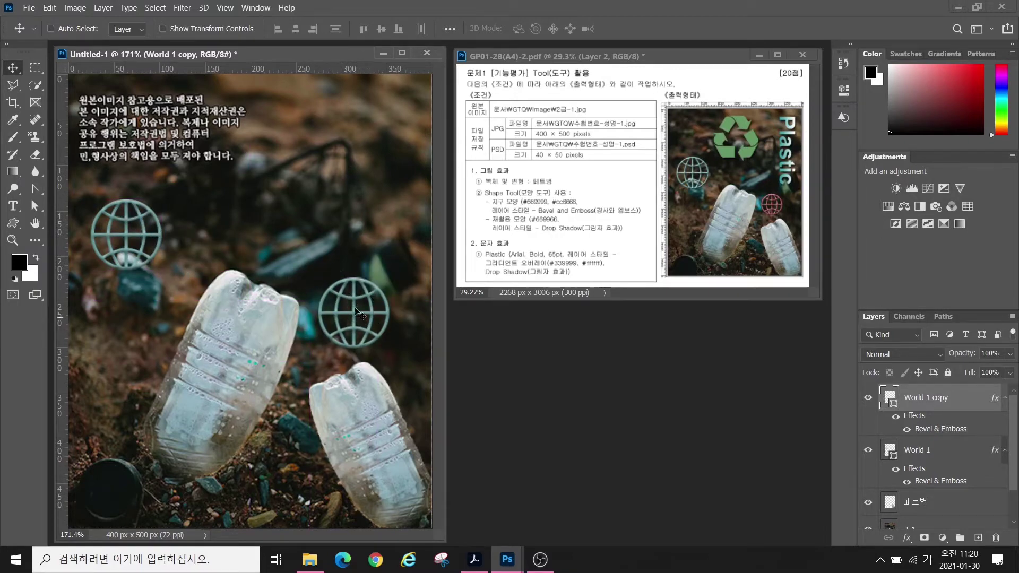
key("ctrl")
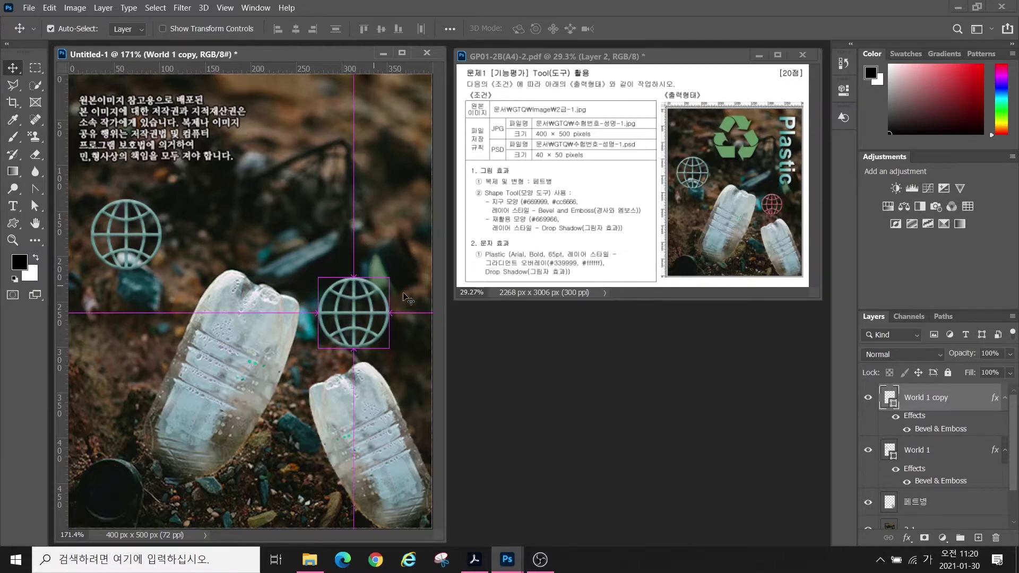
key("ctrl+t")
left_click_drag(389, 278, 342, 330)
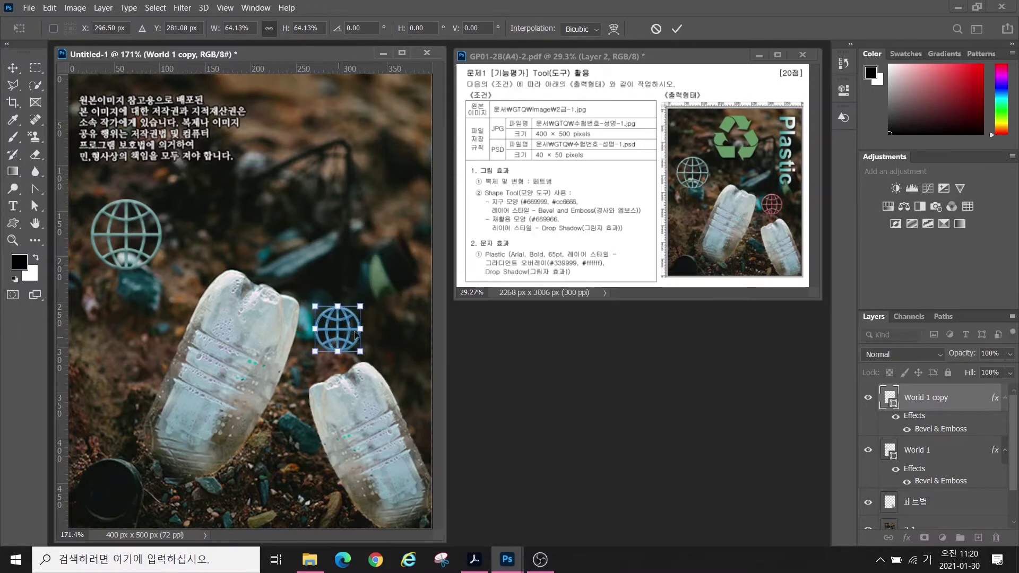
key("Return")
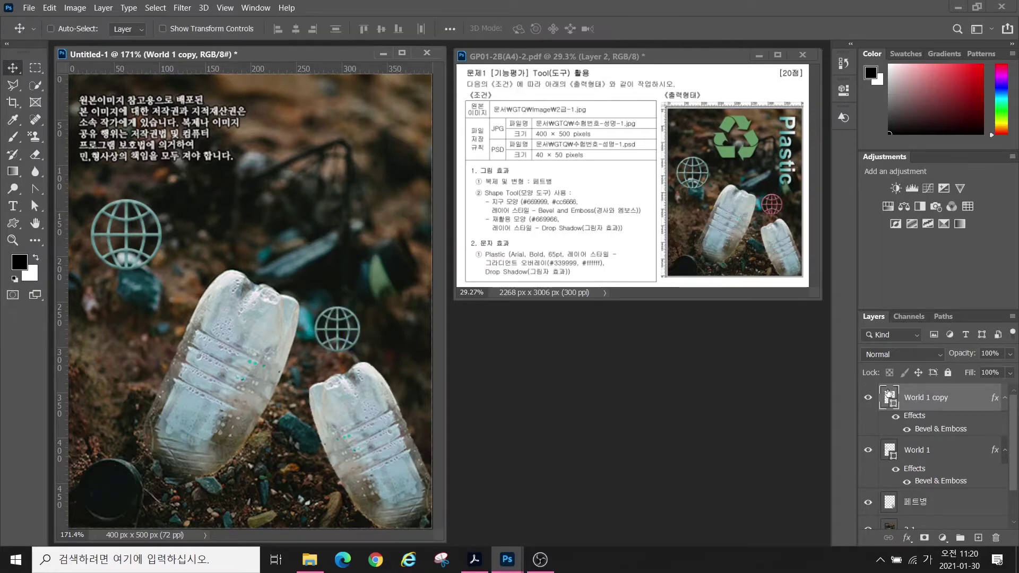
- Recolour the globe copy's fill to pink #cc6666
double_click(888, 397)
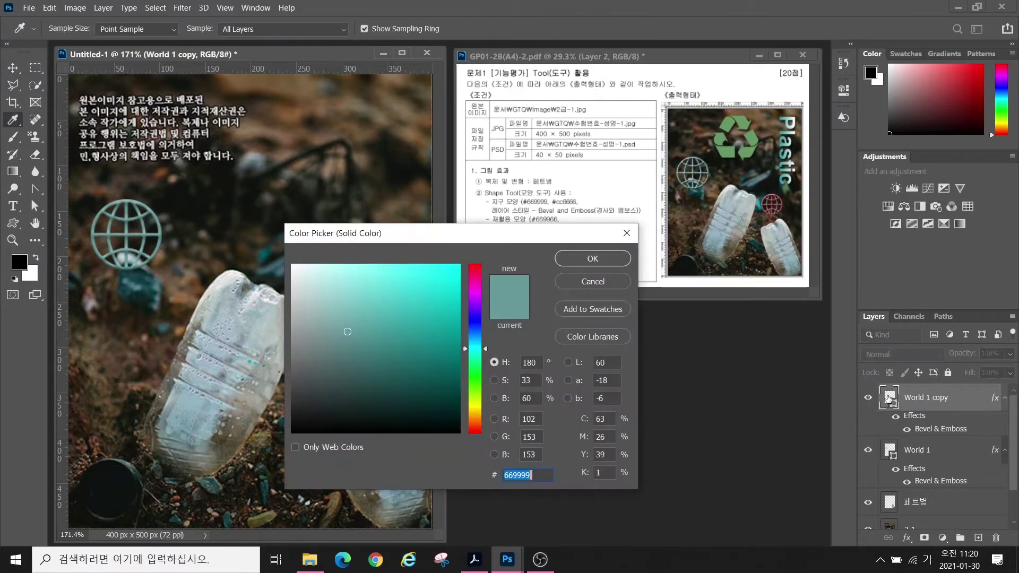
type("cc6666")
key("Return")
key("u")
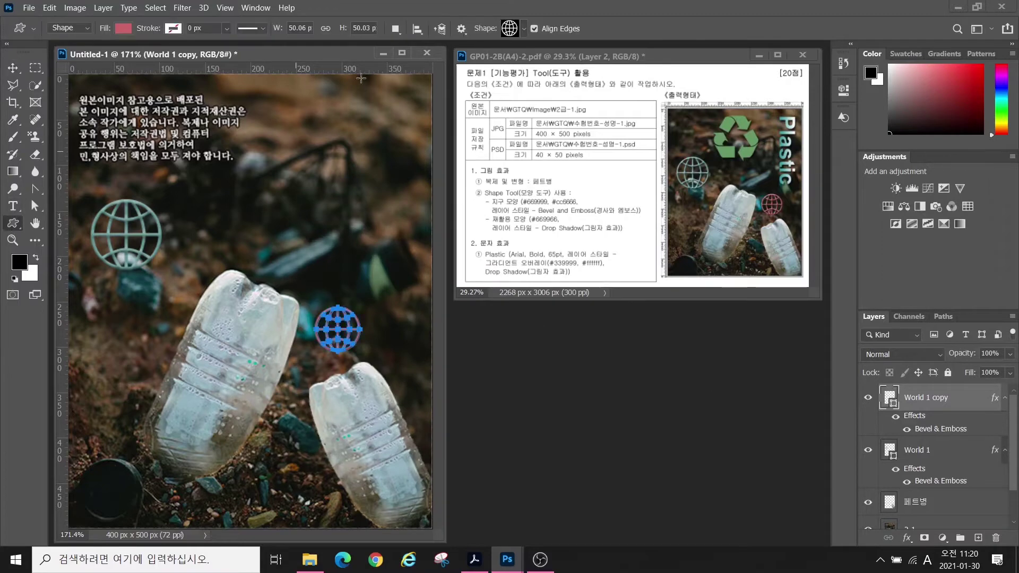
left_click(513, 25)
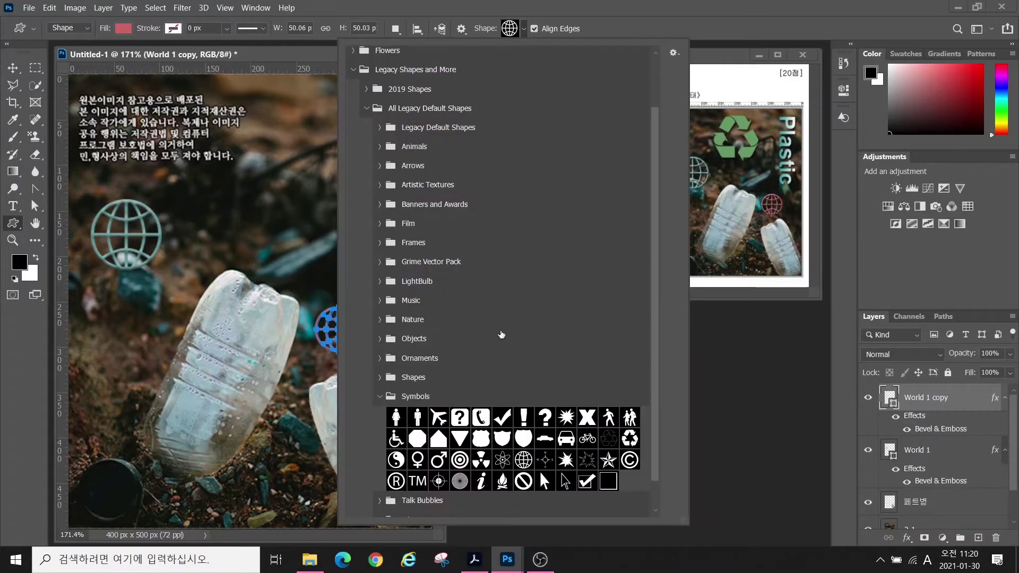
- Draw the Recycle symbol near the top of the poster and fill it #669966
scroll(515, 477, "up", 1)
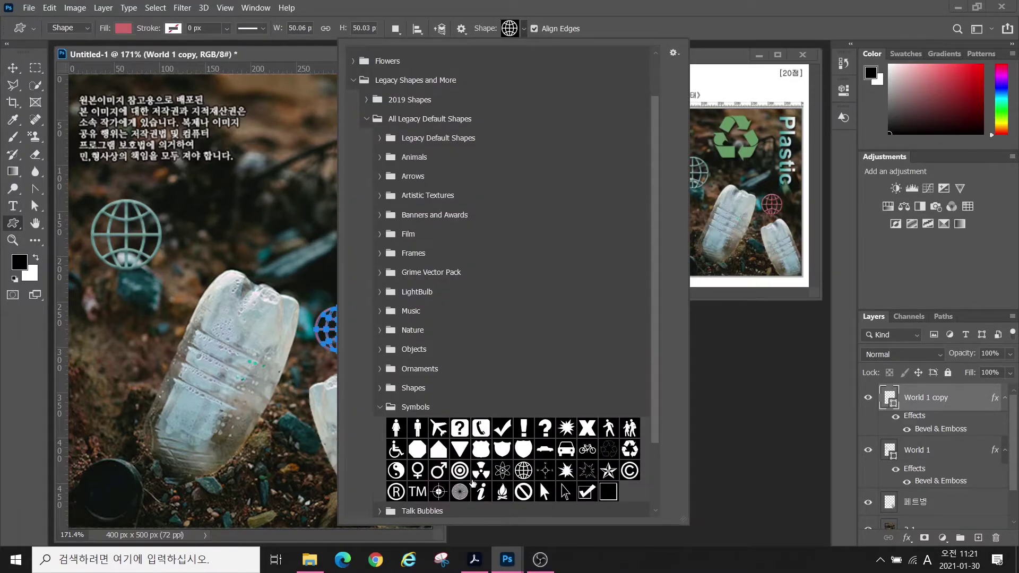
left_click(630, 449)
left_click(220, 165)
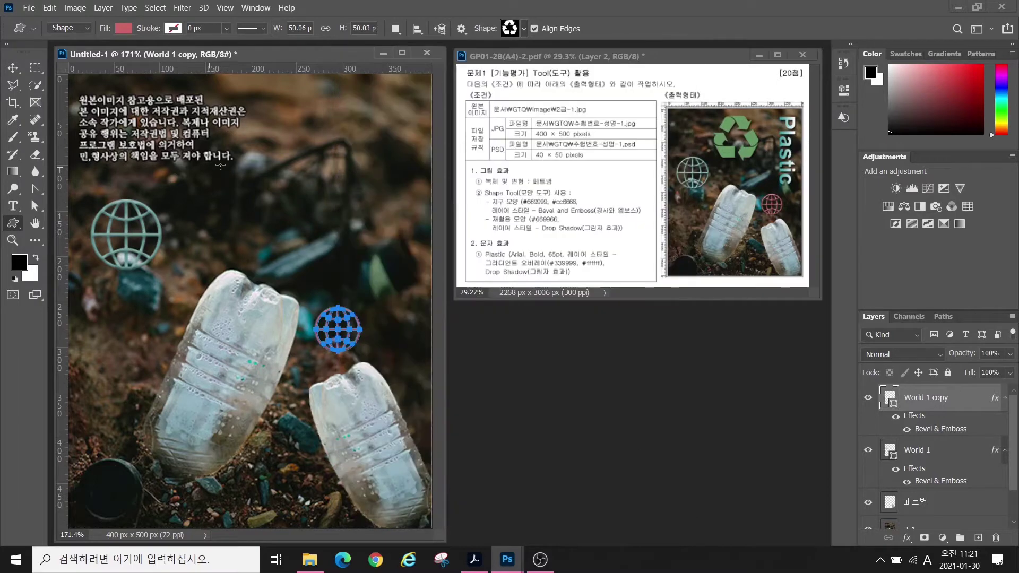
left_click_drag(202, 102, 298, 200)
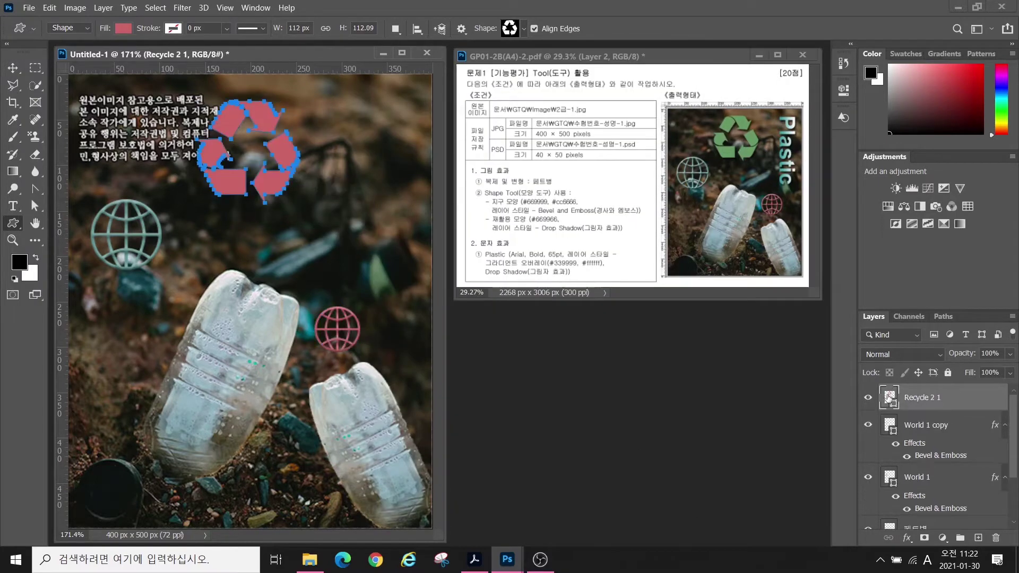
double_click(889, 398)
type("669966")
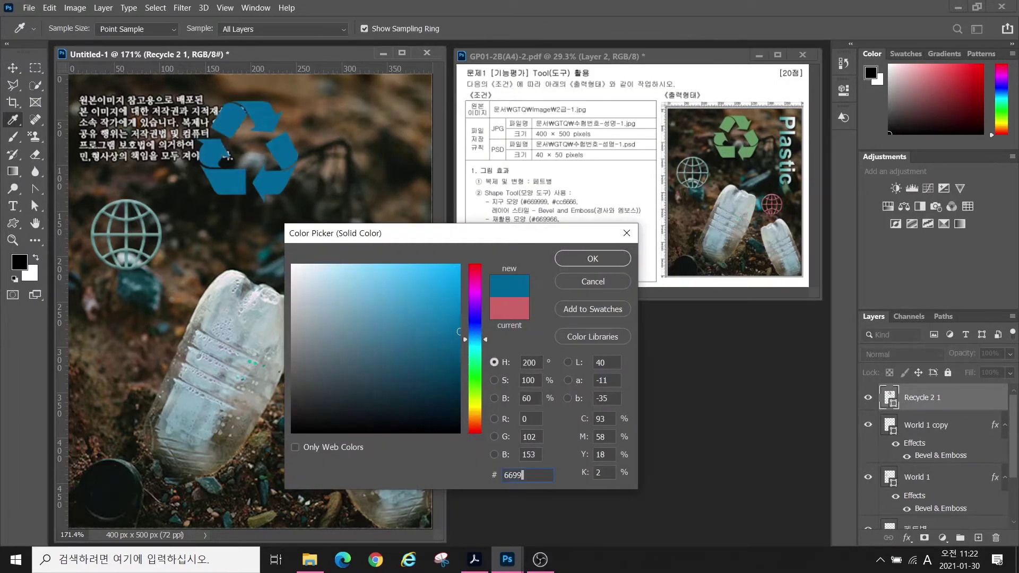
key("Return")
- Add a Drop Shadow to the recycle symbol with a 125° angle
left_click(907, 537)
left_click(926, 540)
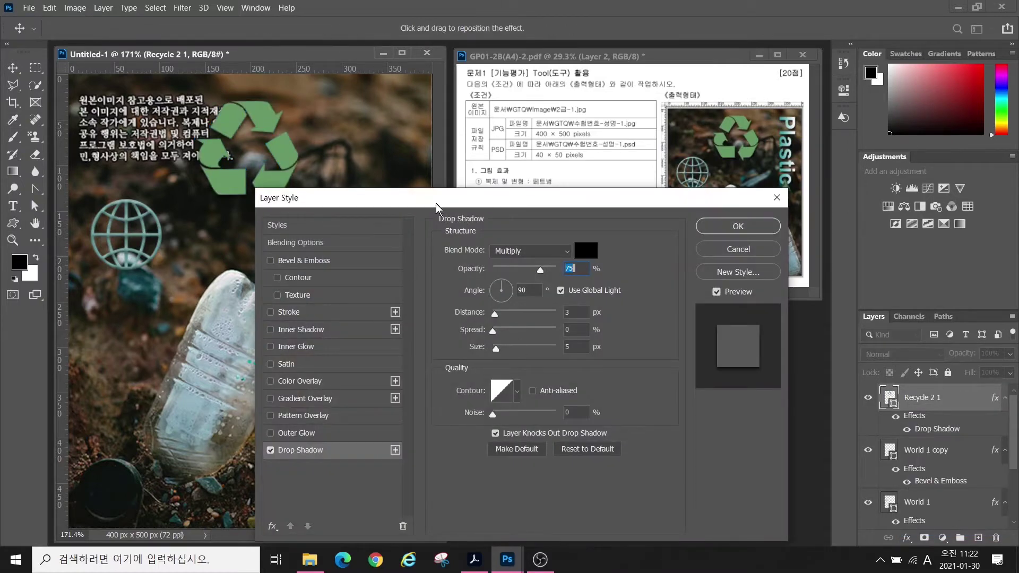
left_click(498, 282)
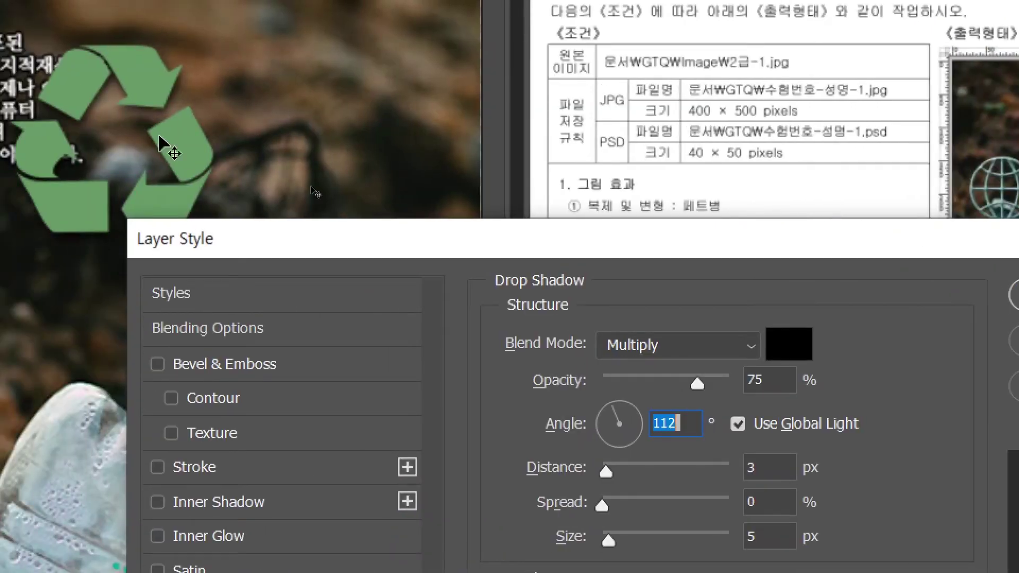
left_click(620, 402)
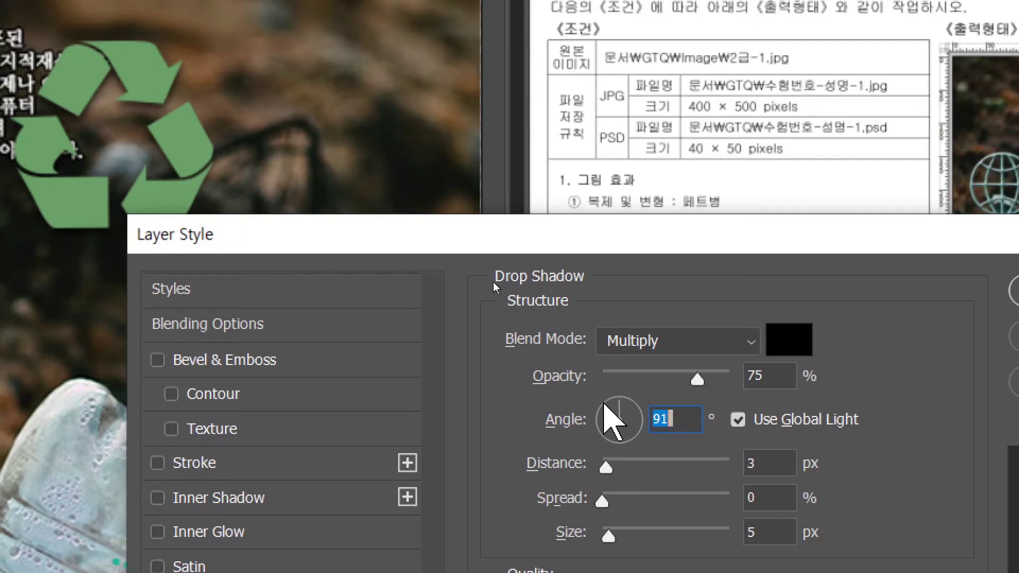
type("125")
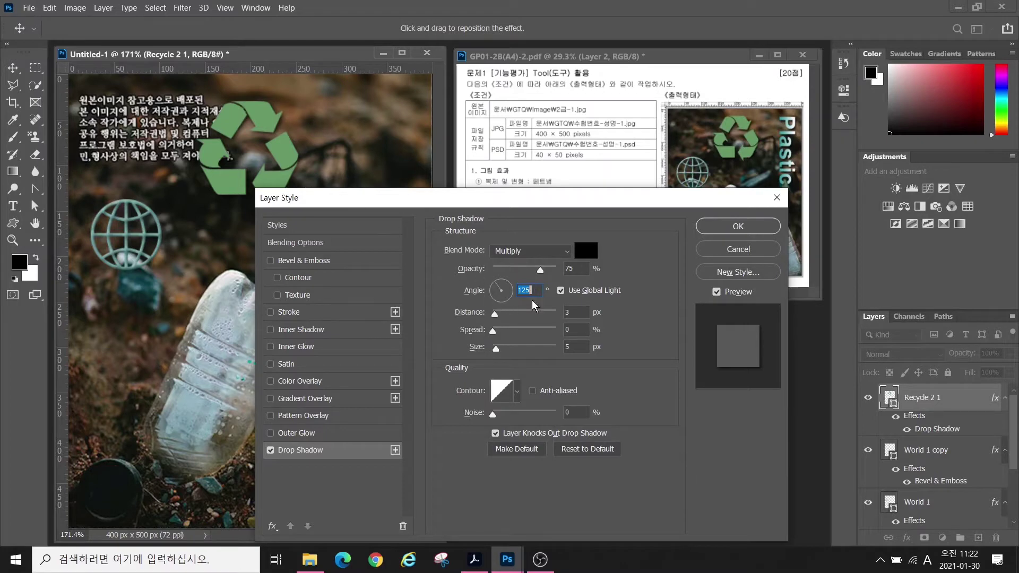
left_click(726, 227)
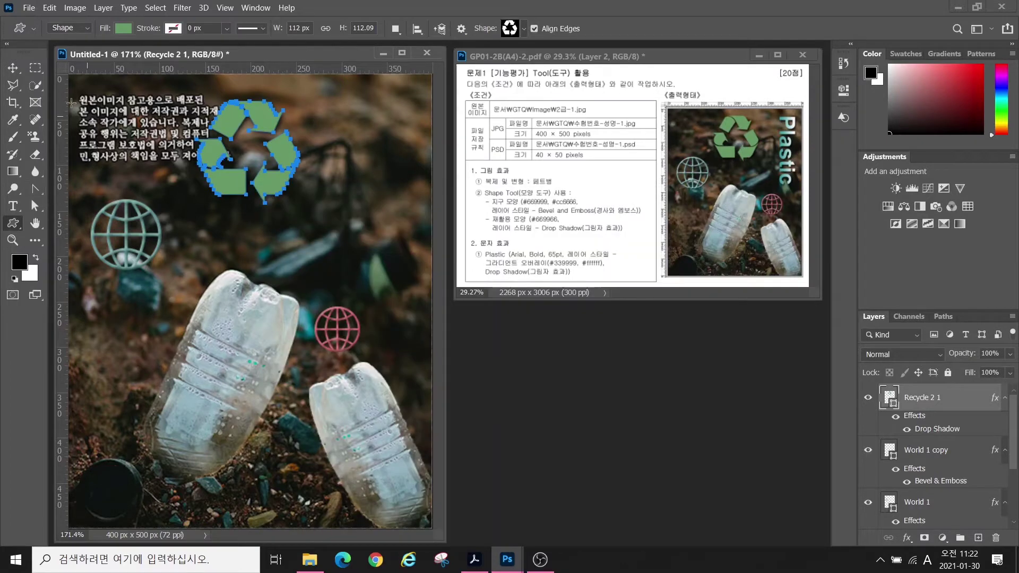
- Type the word 'Plastic' below the recycle symbol
left_click(14, 209)
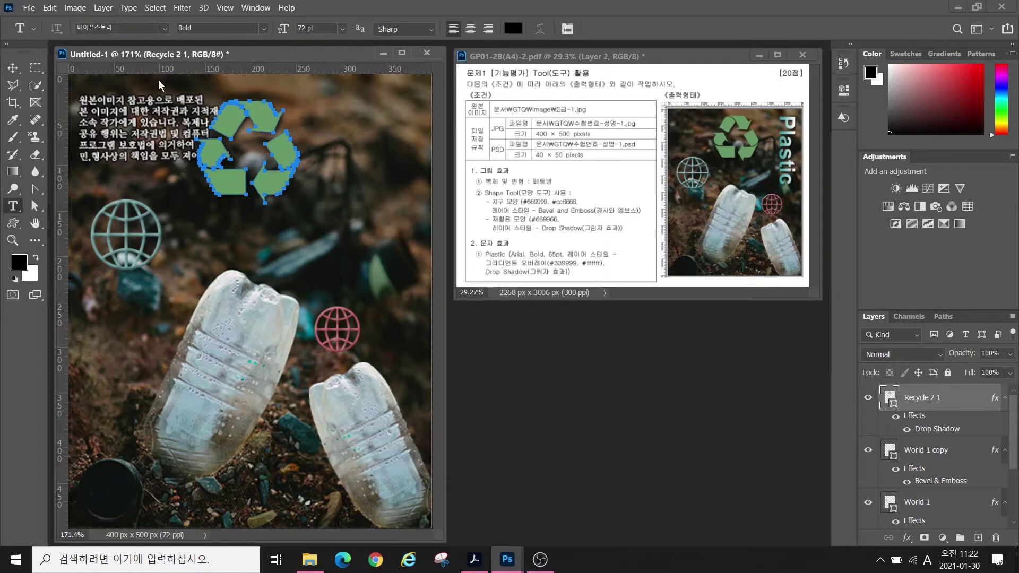
left_click(197, 234)
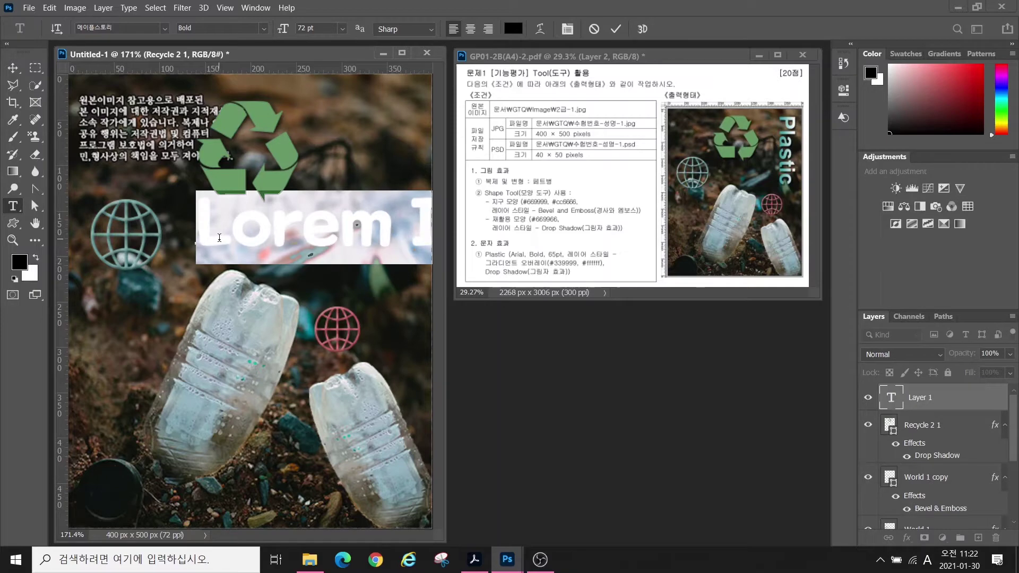
type("Plastic")
left_click(17, 211)
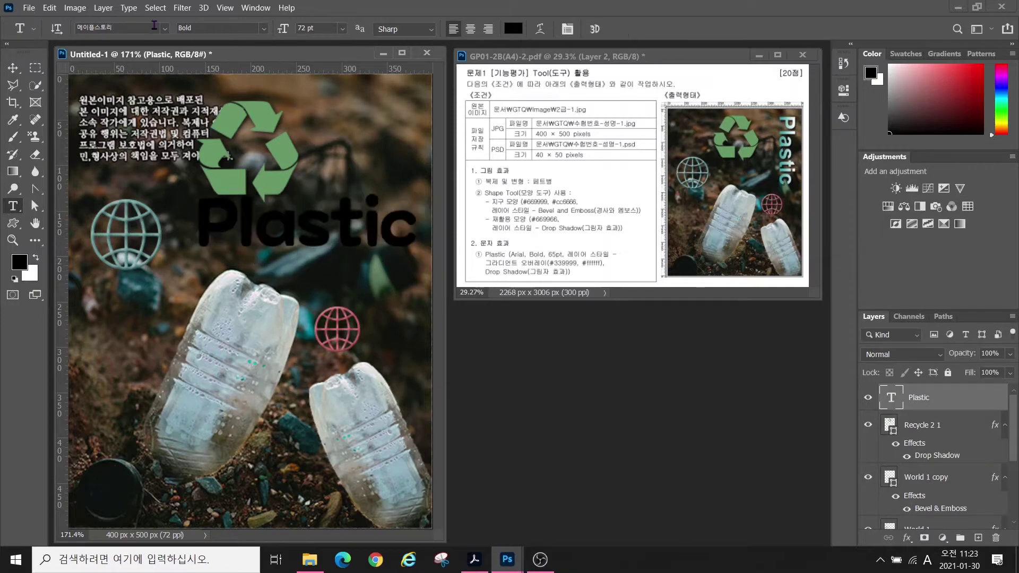
- Set the Plastic text to Arial 65 pt and add a Gradient Overlay effect
left_click(164, 29)
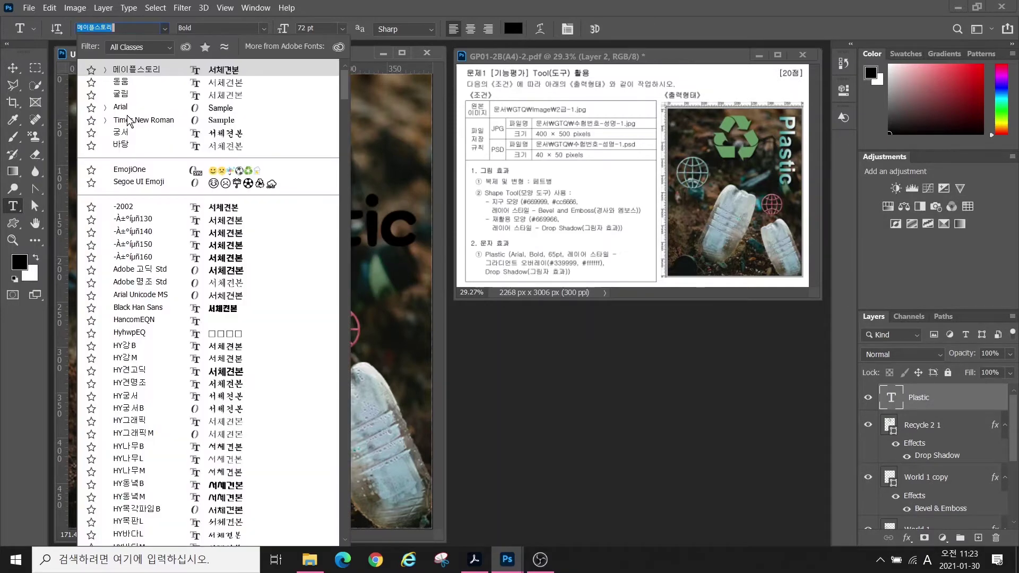
left_click(125, 108)
left_click_drag(314, 28, 269, 27)
type("65")
key("Return")
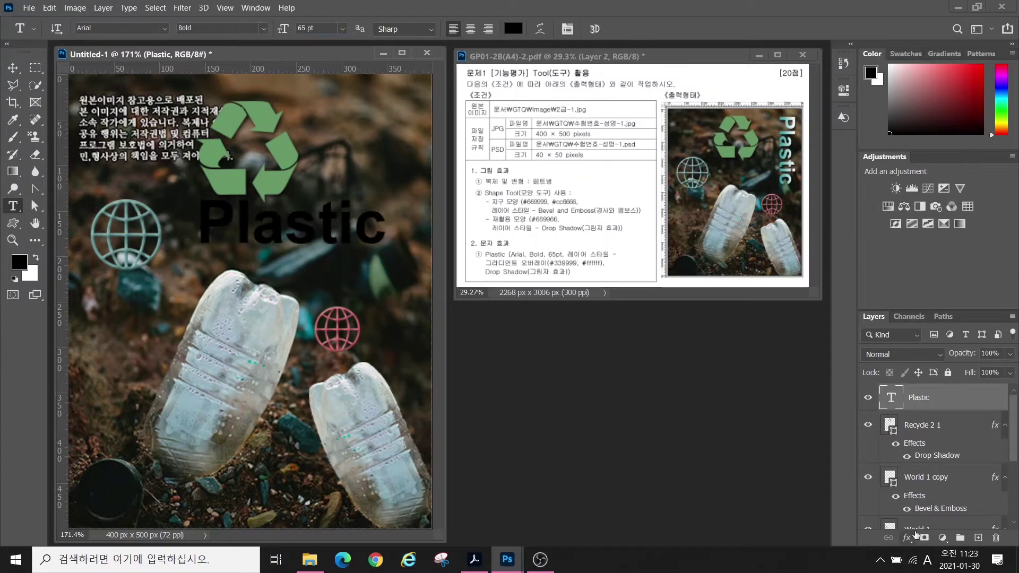
left_click(907, 537)
left_click(934, 494)
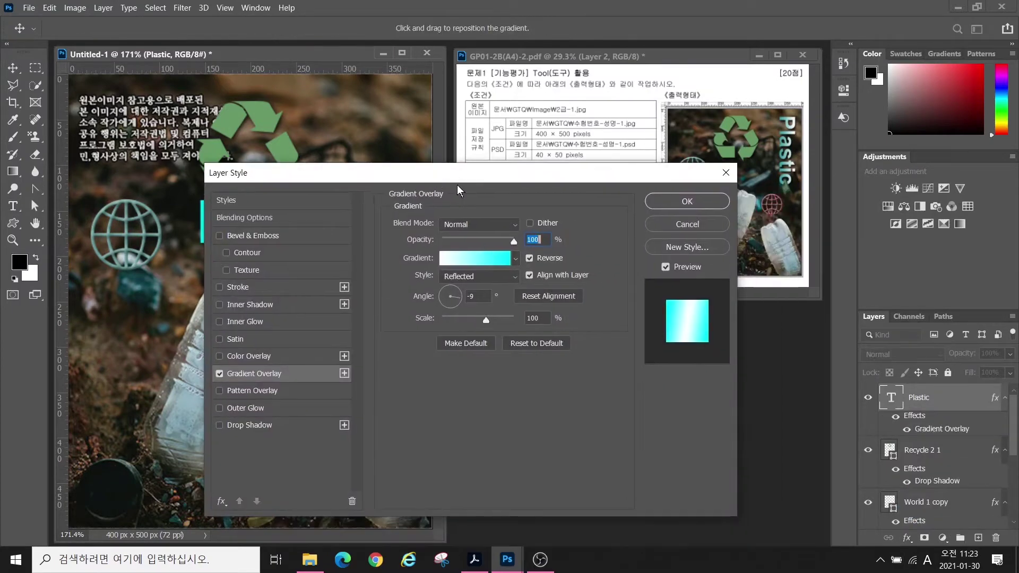
- Edit the gradient to run from dark blue #003399 to white
left_click_drag(485, 199, 434, 173)
left_click(471, 260)
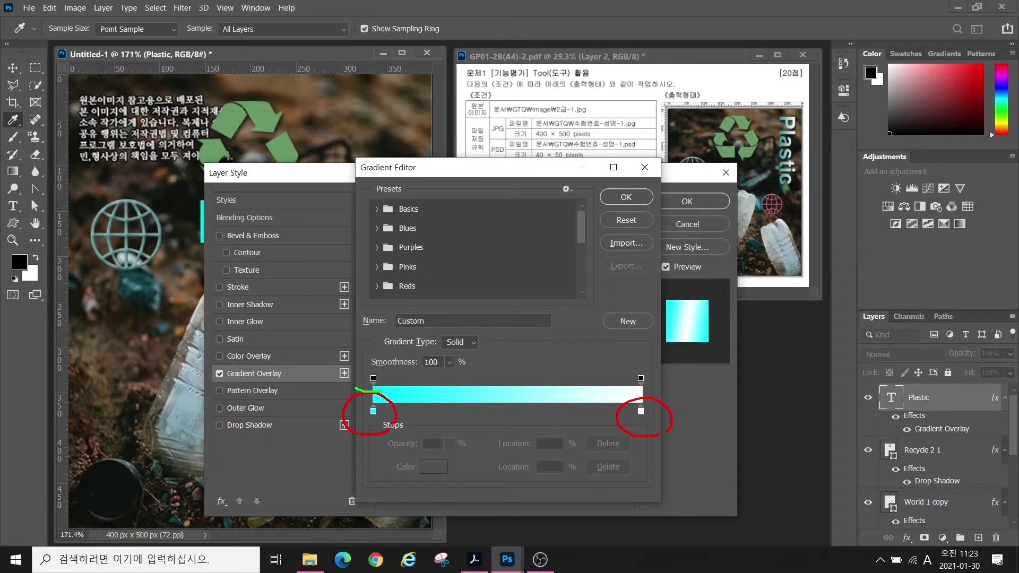
mouse_move(354, 389)
left_mouse_down()
mouse_move(353, 364)
mouse_move(393, 357)
left_mouse_up()
left_click_drag(649, 391, 620, 365)
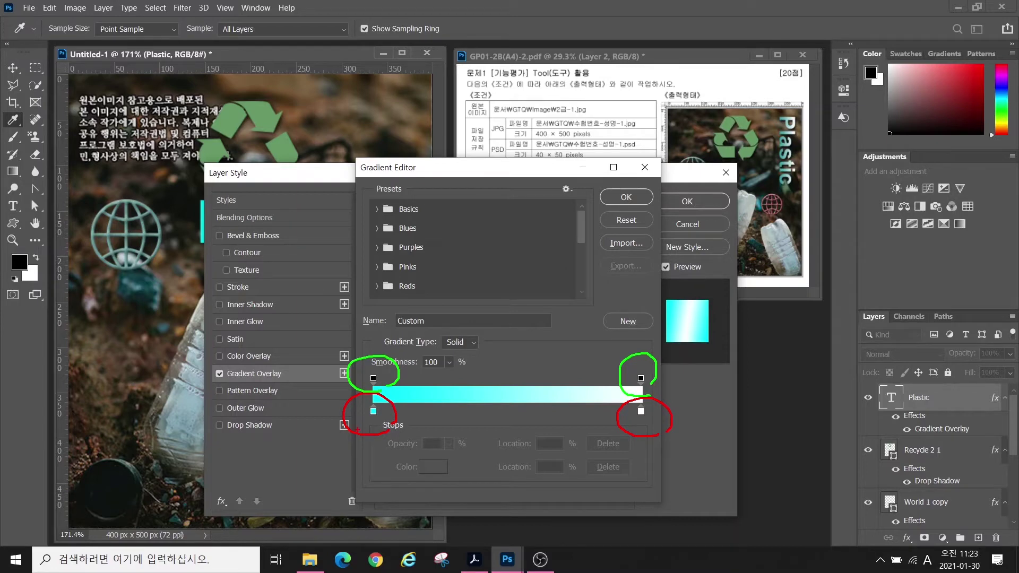
left_click_drag(376, 418, 320, 480)
left_click_drag(657, 418, 701, 463)
key("Escape")
double_click(373, 411)
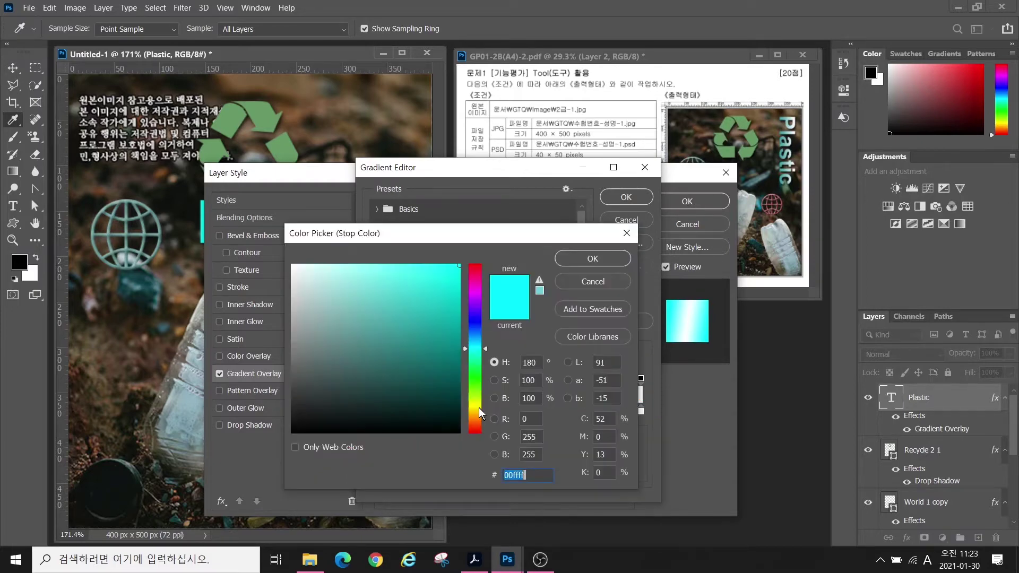
type("003399")
left_click(592, 259)
double_click(641, 411)
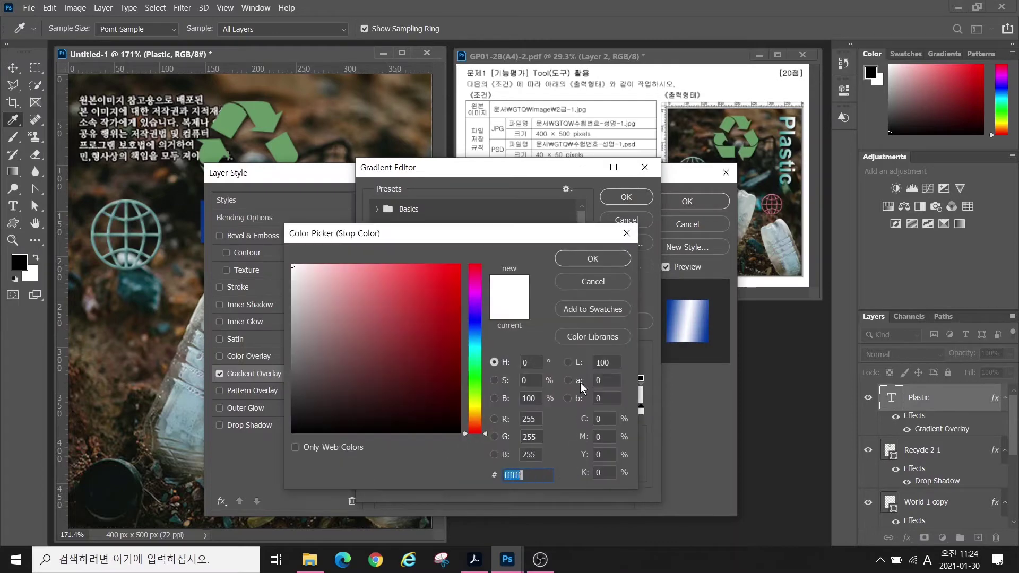
left_click(462, 306)
key("Escape")
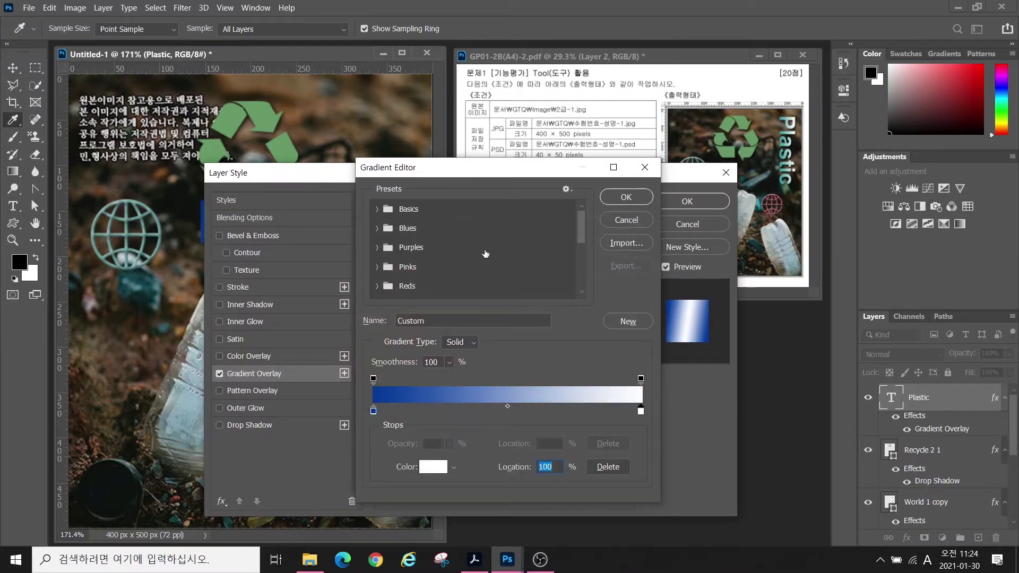
left_click(626, 197)
- Set the gradient style to Linear, add a Drop Shadow, and apply the effects
left_click(469, 277)
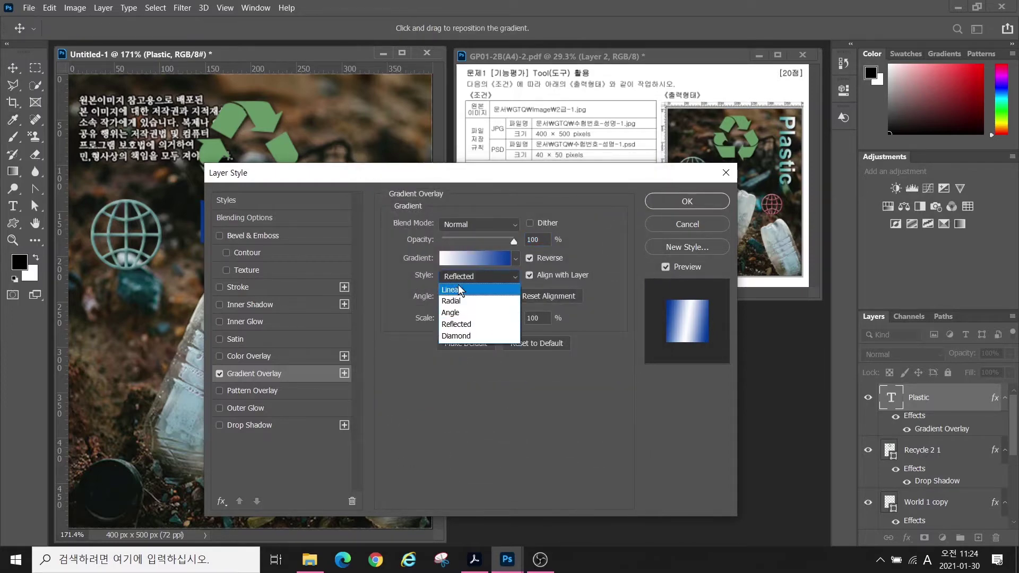
left_click(459, 290)
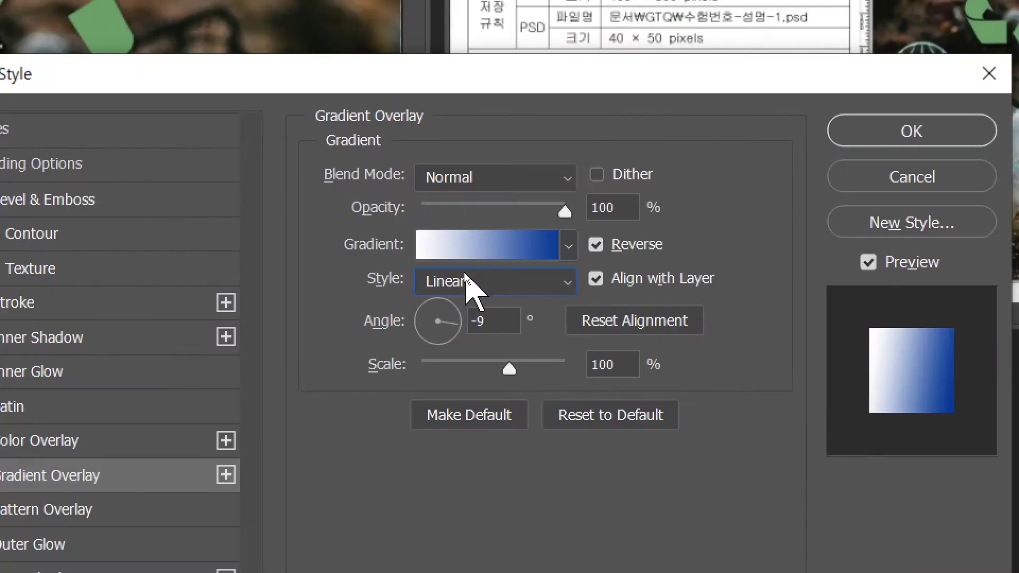
left_click(463, 276)
left_click(450, 332)
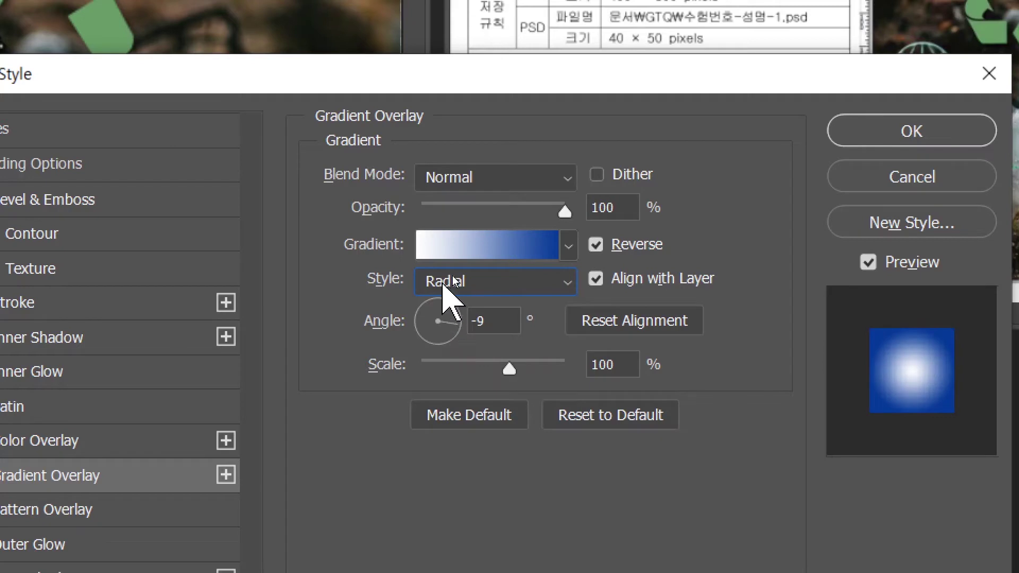
left_click(443, 281)
left_click(446, 378)
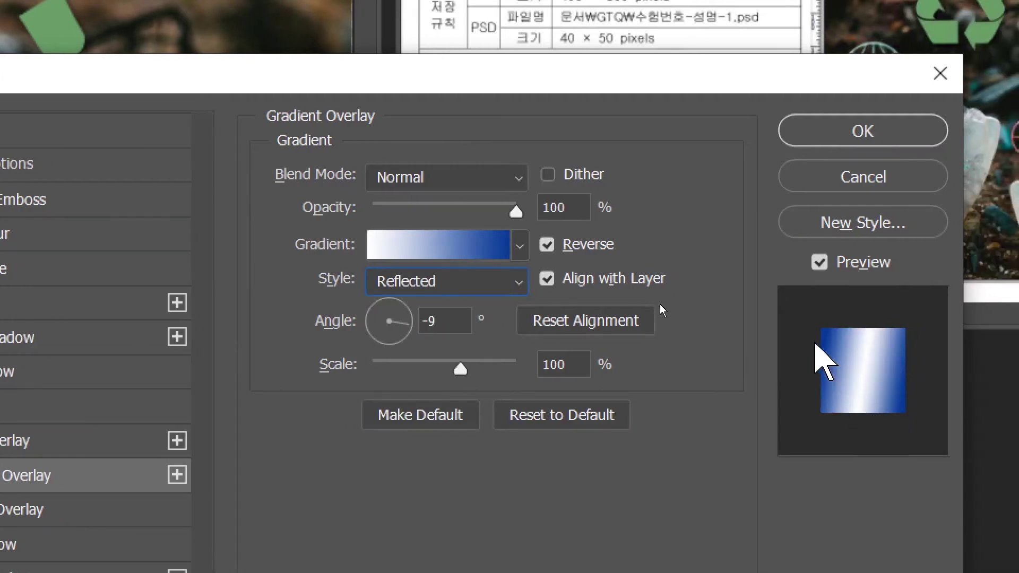
left_click(466, 280)
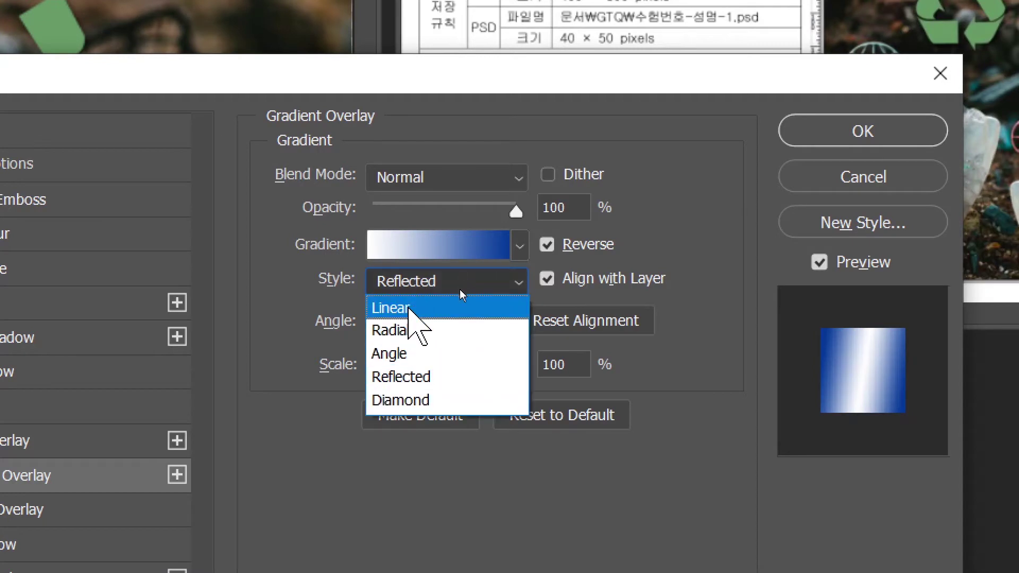
left_click(422, 304)
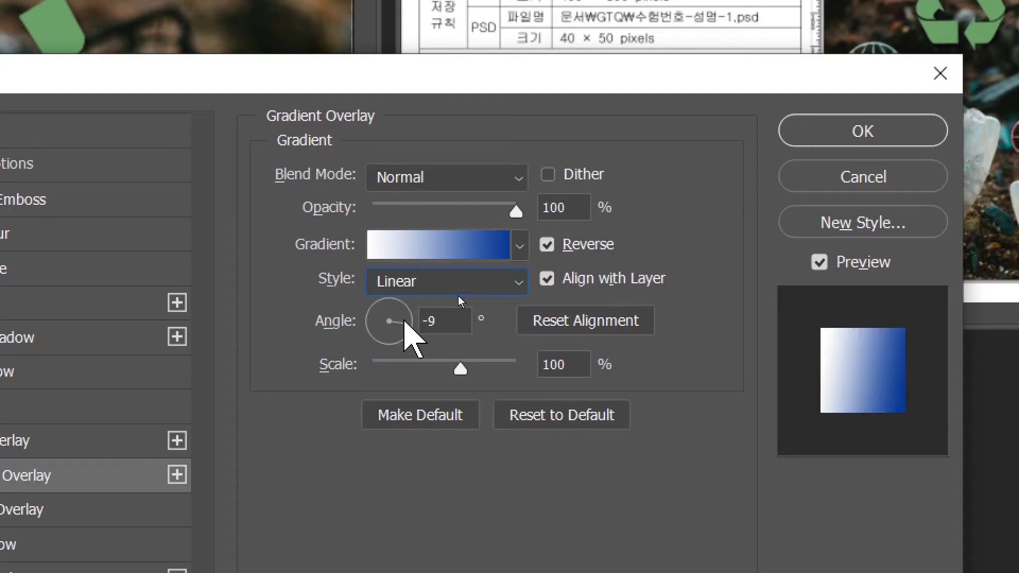
key("alt")
left_click(21, 572)
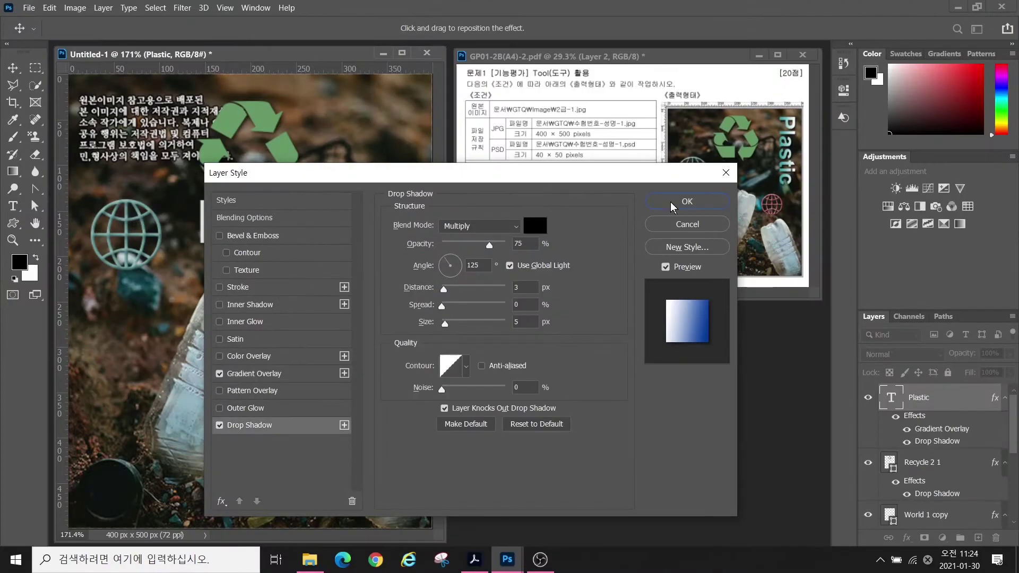
left_click(863, 131)
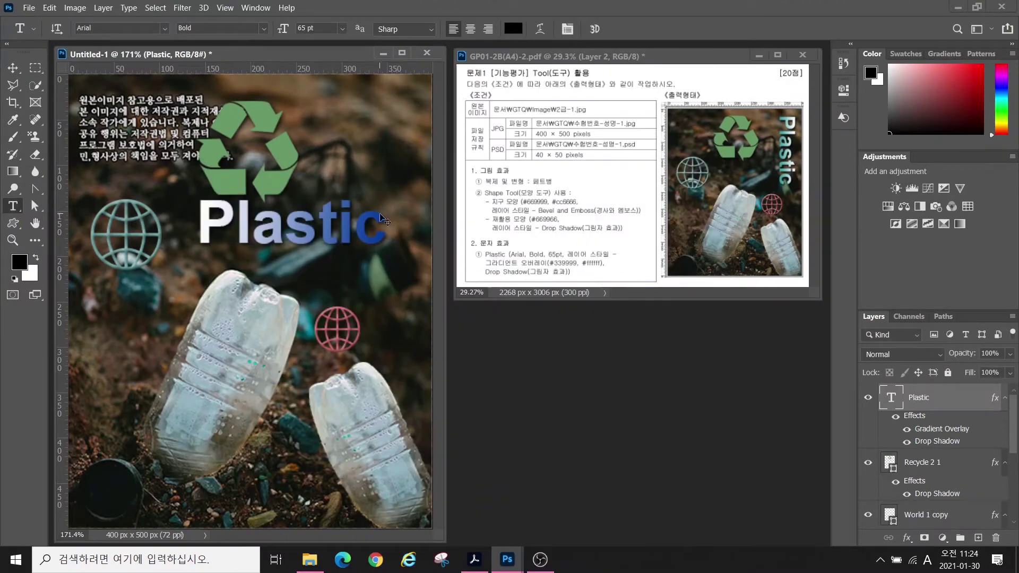
- Rotate the Plastic text 90° clockwise to stand vertically, then move it to the canvas's upper right
key("ctrl+t")
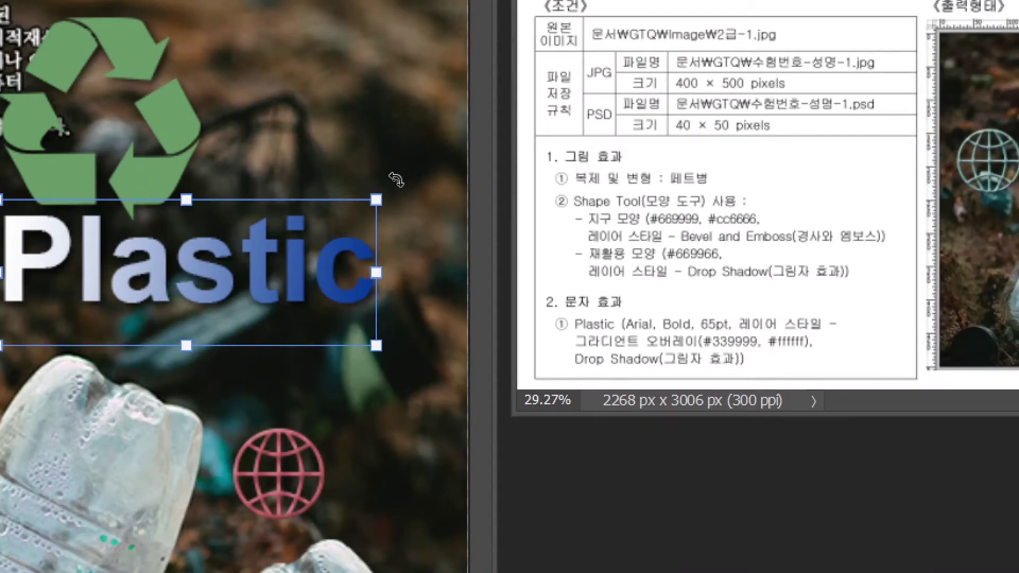
left_click_drag(393, 175, 363, 352)
left_click_drag(381, 249, 302, 509)
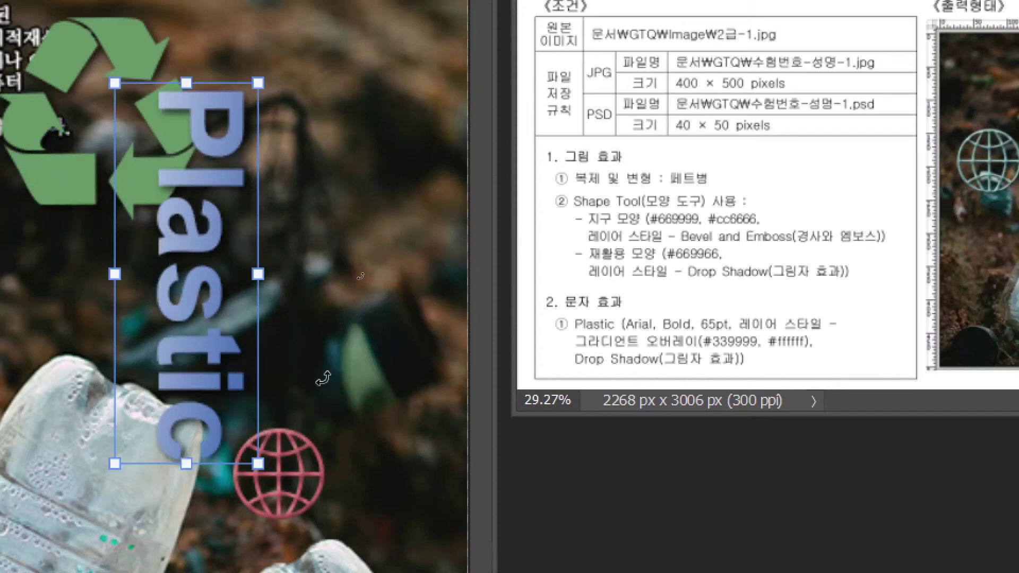
key("Return")
left_click_drag(169, 251, 384, 176)
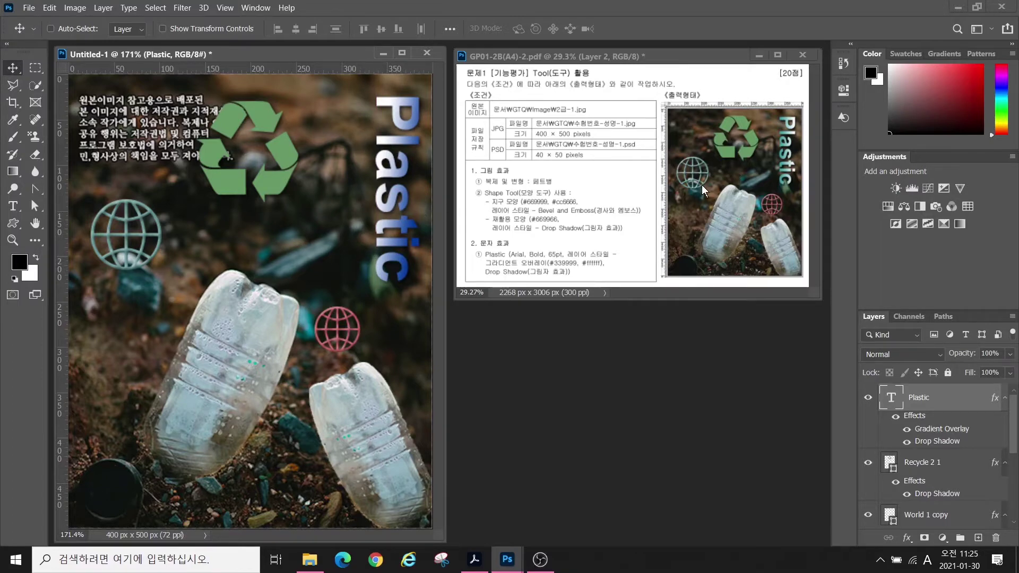
mouse_move(786, 180)
left_mouse_down()
mouse_move(775, 143)
mouse_move(792, 169)
left_mouse_up()
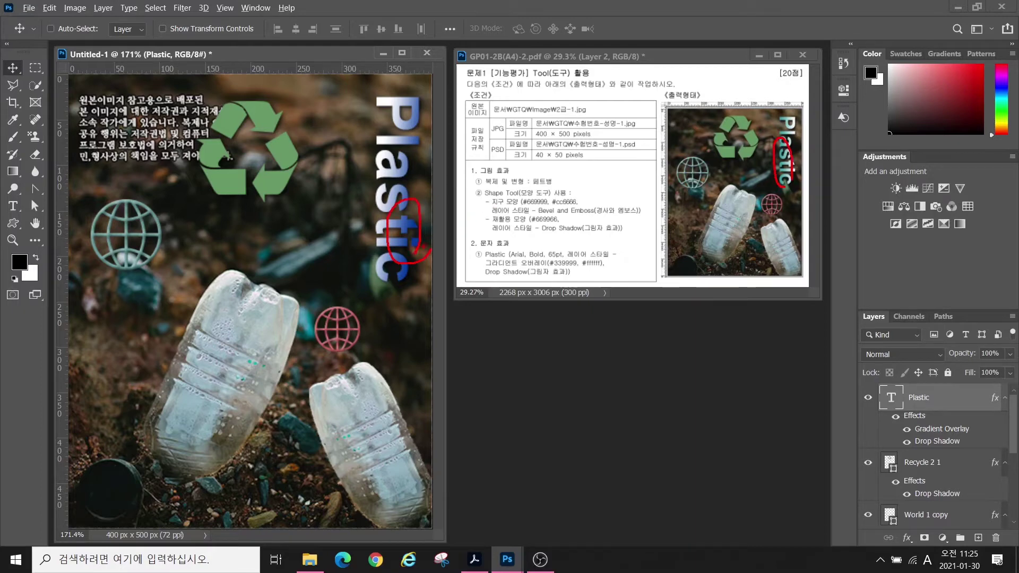
- Set the Plastic gradient overlay's left stop to #339999 and its angle to 177°
key("ctrl")
key("ctrl")
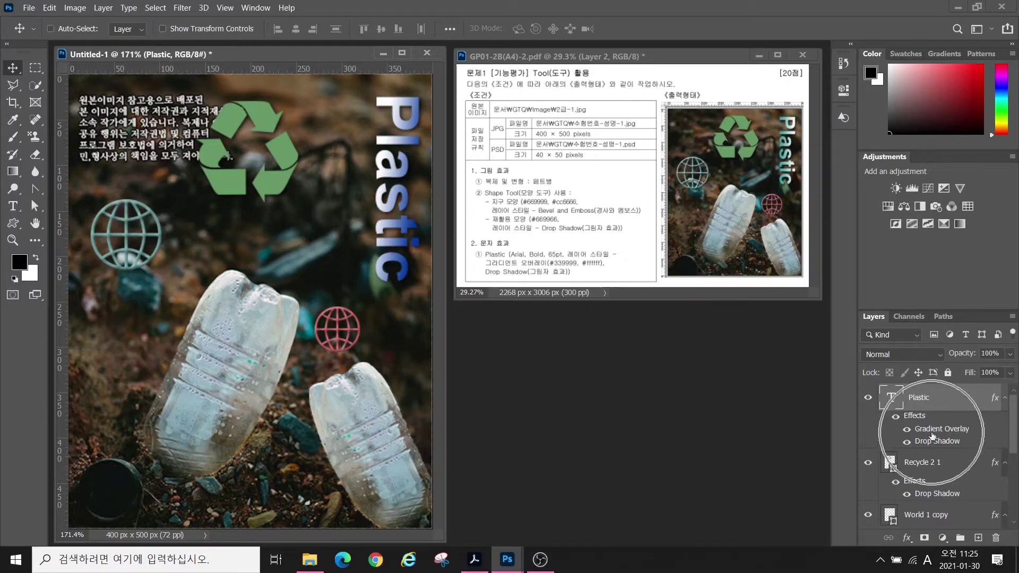
double_click(931, 432)
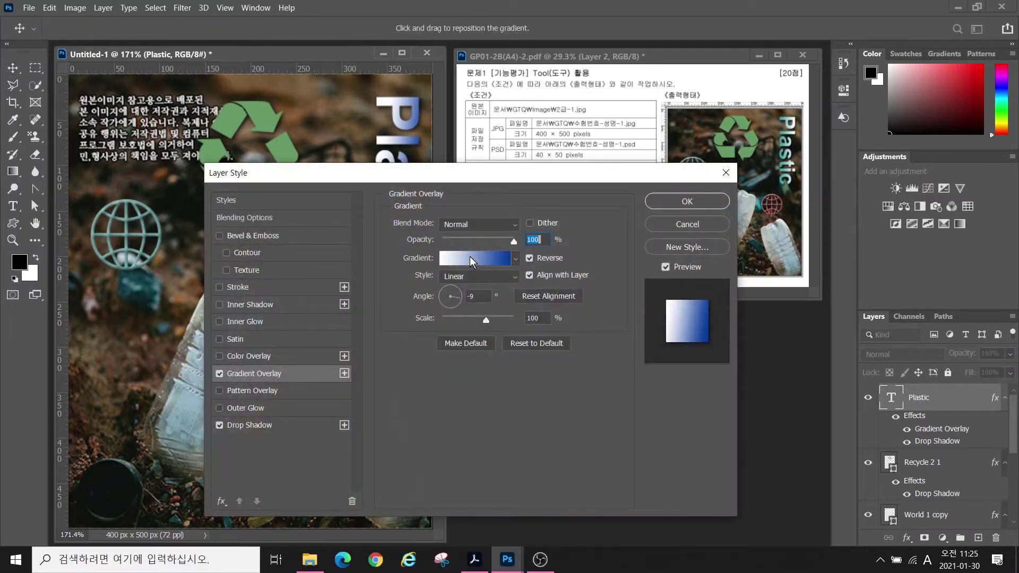
left_click(469, 257)
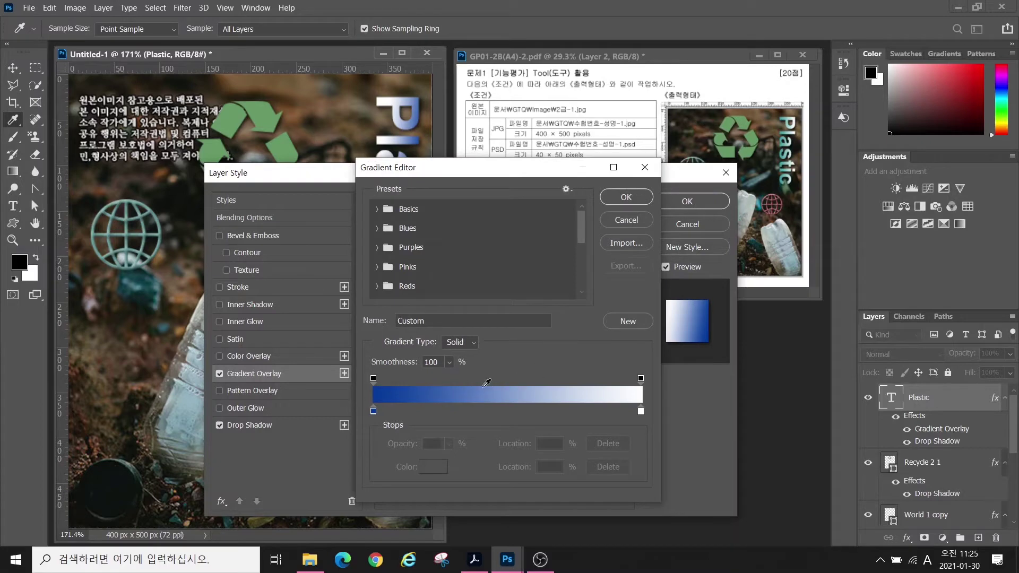
double_click(373, 412)
type("339")
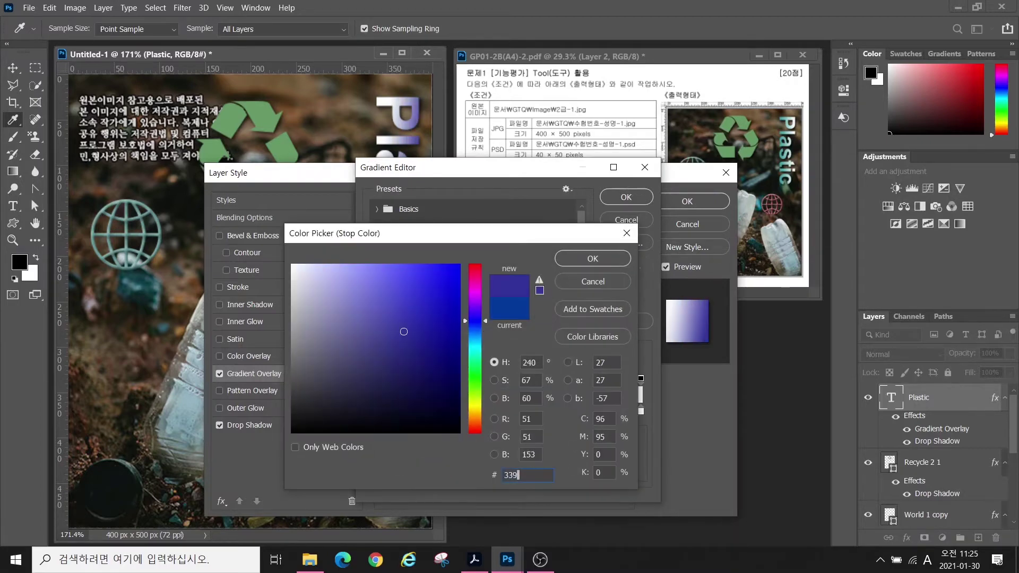
type("999")
left_click(568, 259)
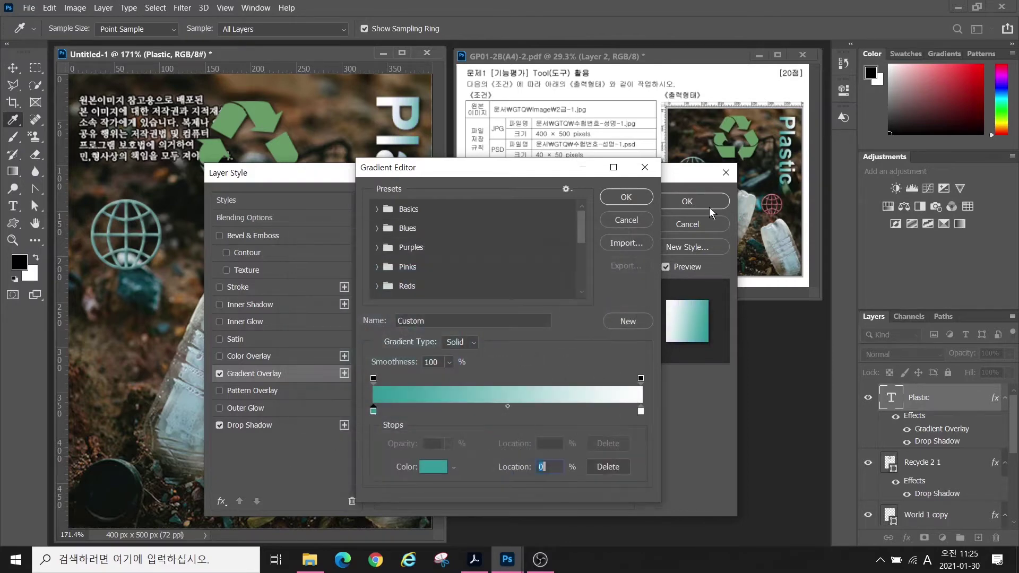
left_click(626, 198)
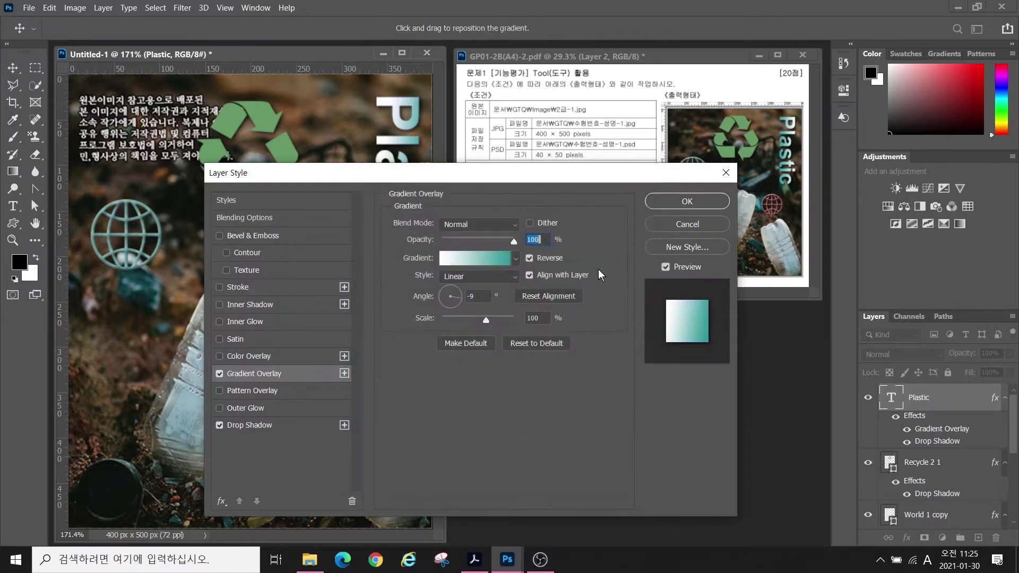
left_click(443, 298)
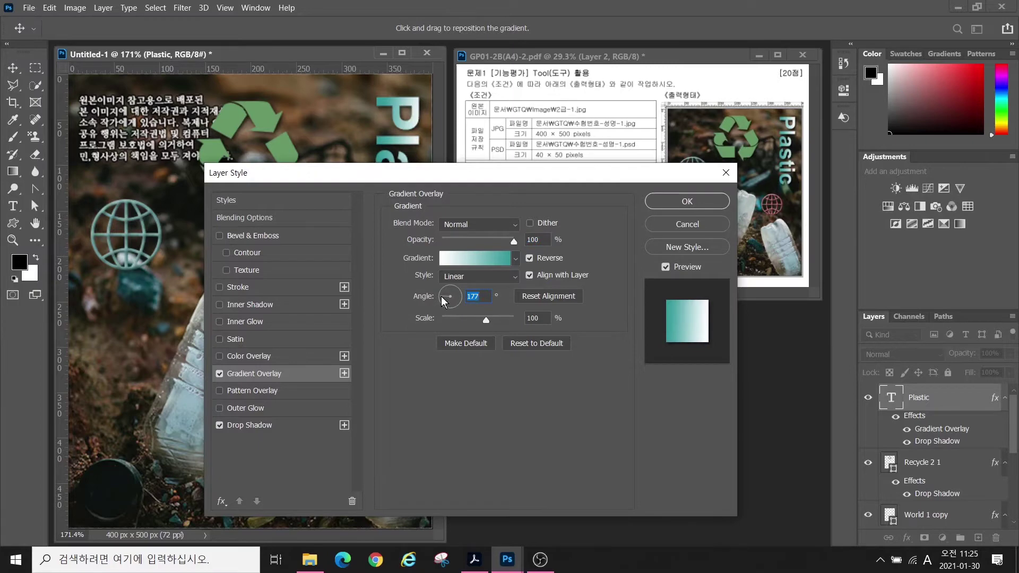
left_click(687, 201)
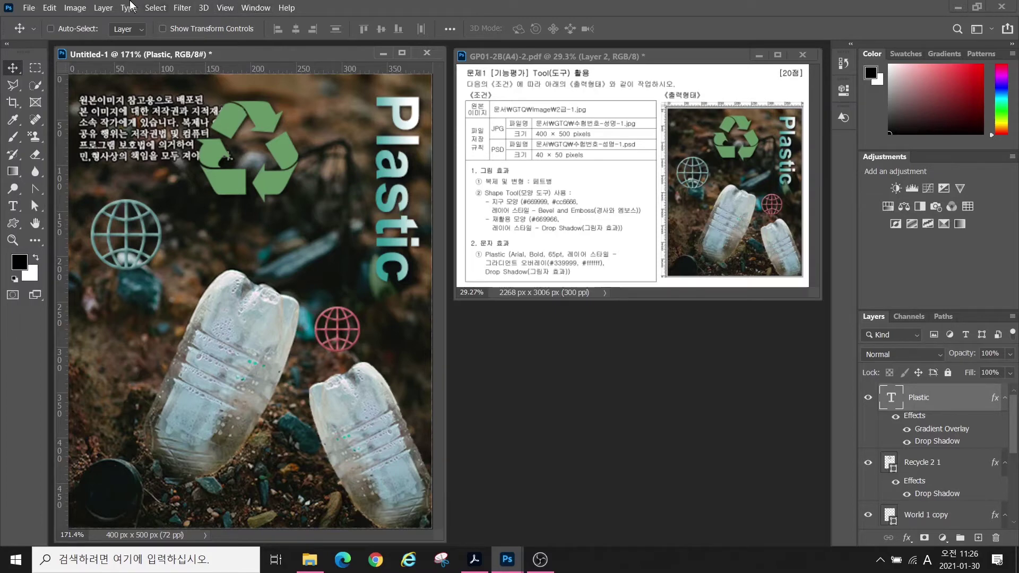
left_click(30, 8)
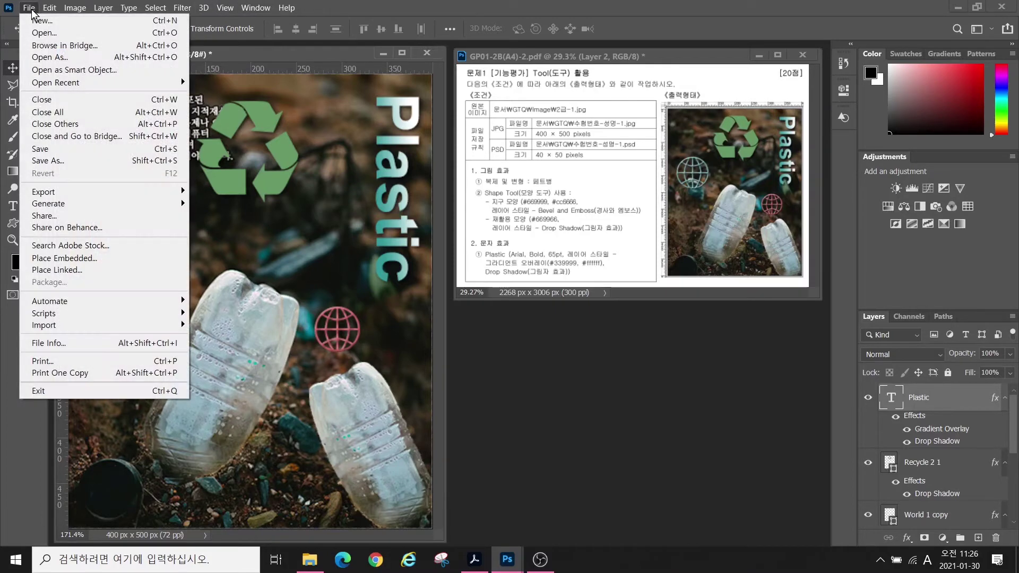
- Save into the GTQ folder, naming the file with the exam number and candidate's name
left_click(44, 149)
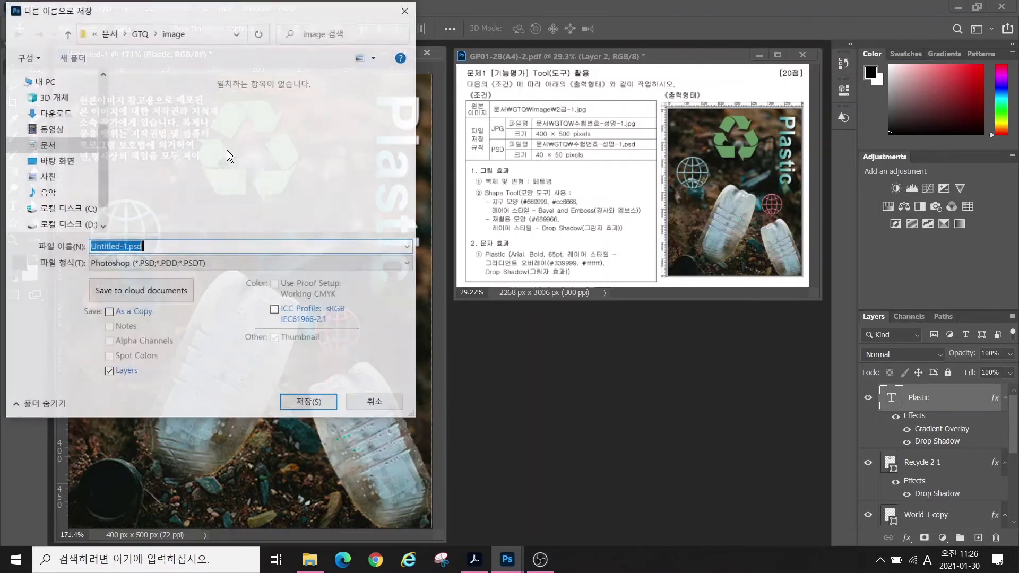
left_click(44, 151)
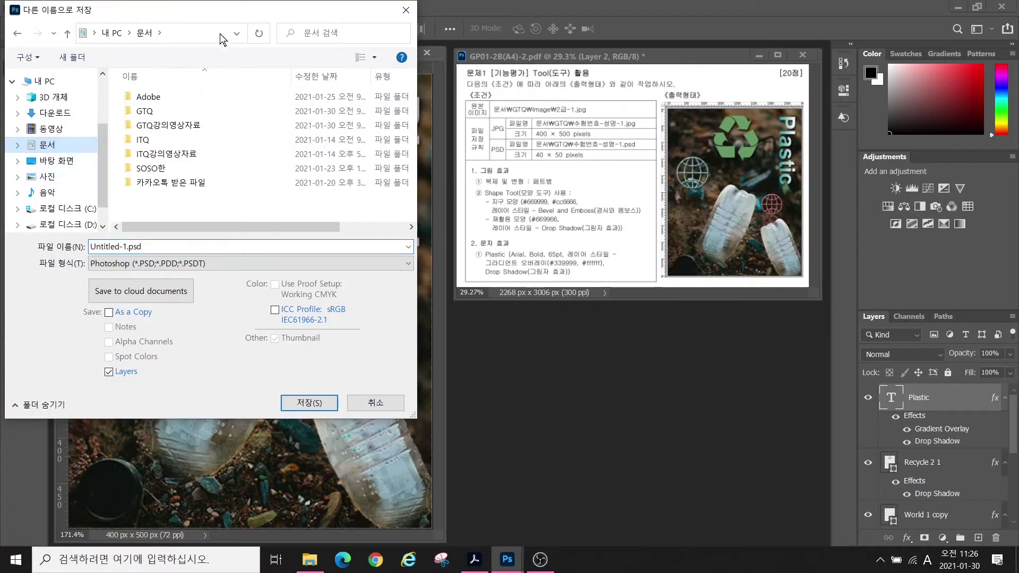
double_click(146, 113)
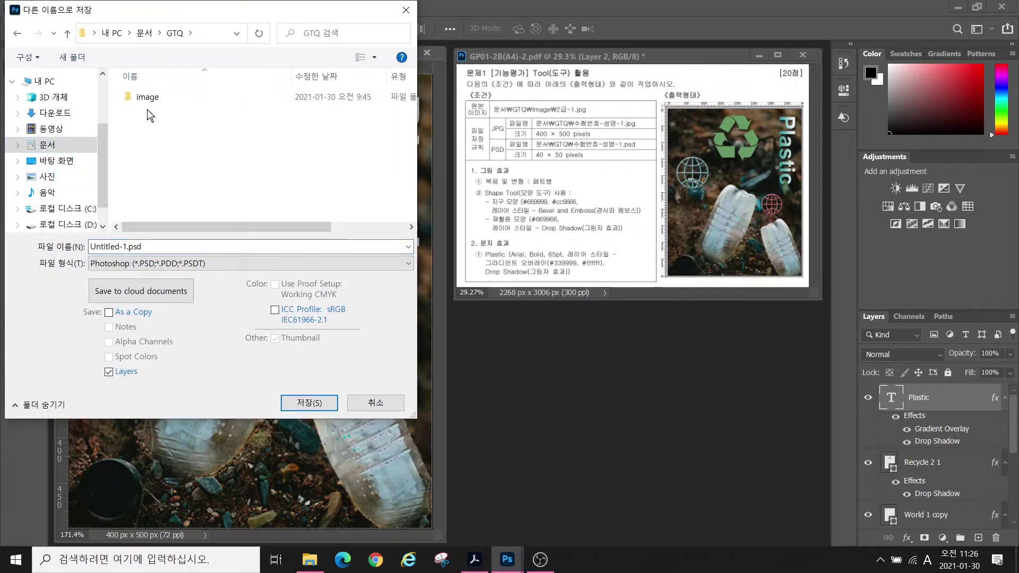
left_click(154, 245)
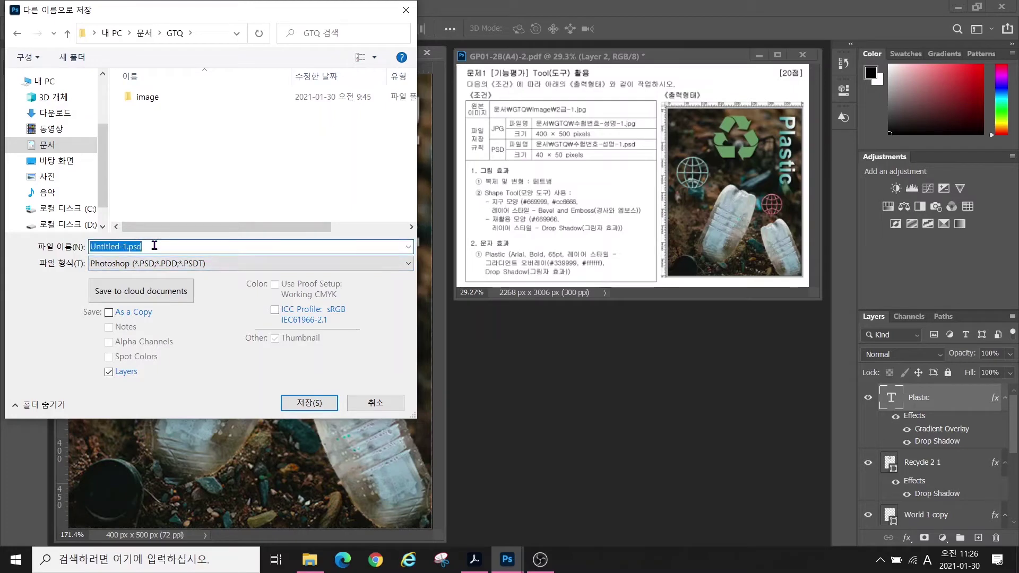
type("12345678-")
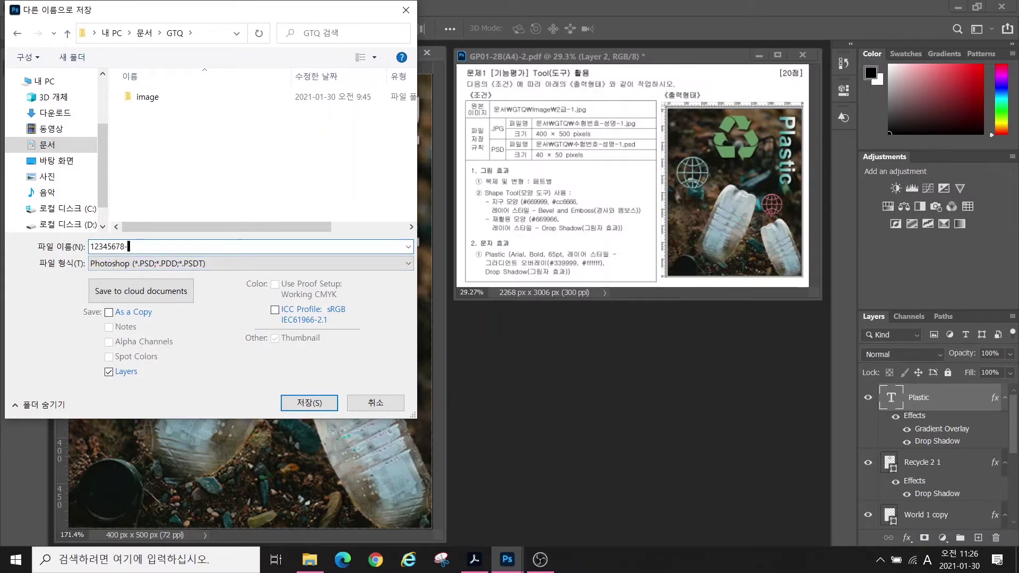
key("Hangul")
- Set the format to JPEG (*.JPG), save, and accept the default JPEG Options
key("alt")
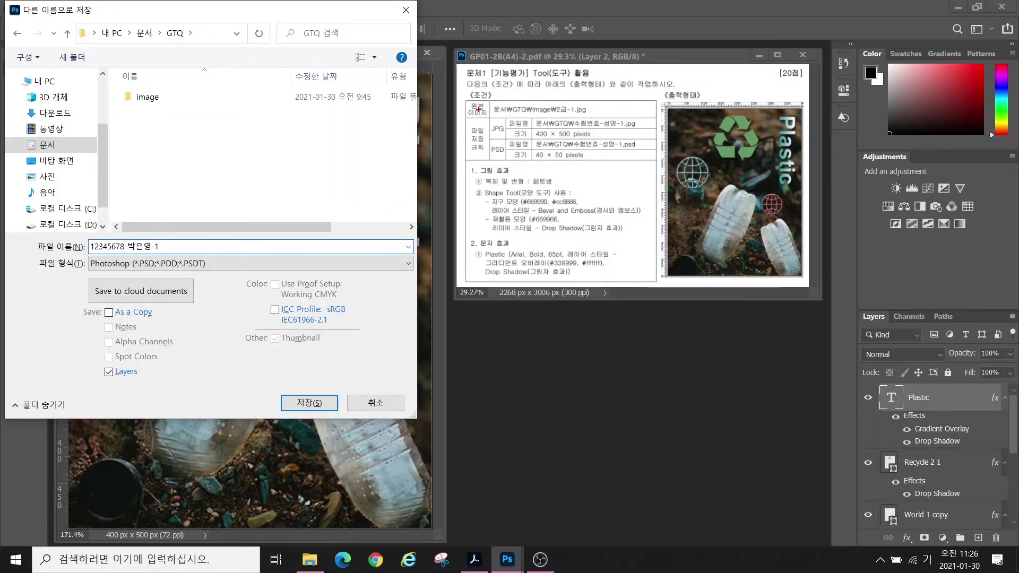
left_click_drag(478, 109, 619, 136)
left_click_drag(484, 141, 625, 169)
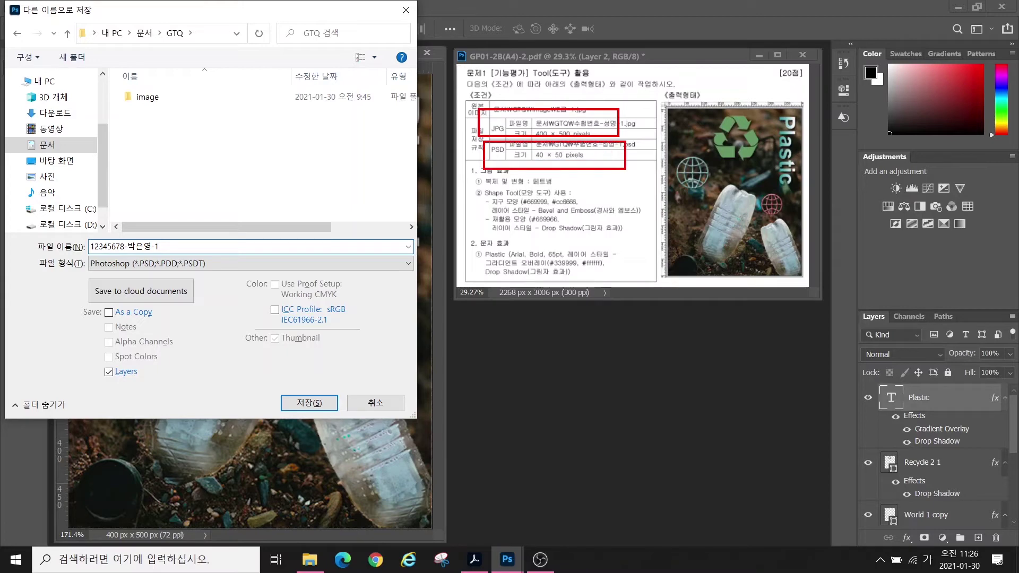
left_click_drag(538, 122, 486, 80)
mouse_move(471, 130)
left_mouse_down()
mouse_move(500, 136)
mouse_move(511, 220)
left_mouse_up()
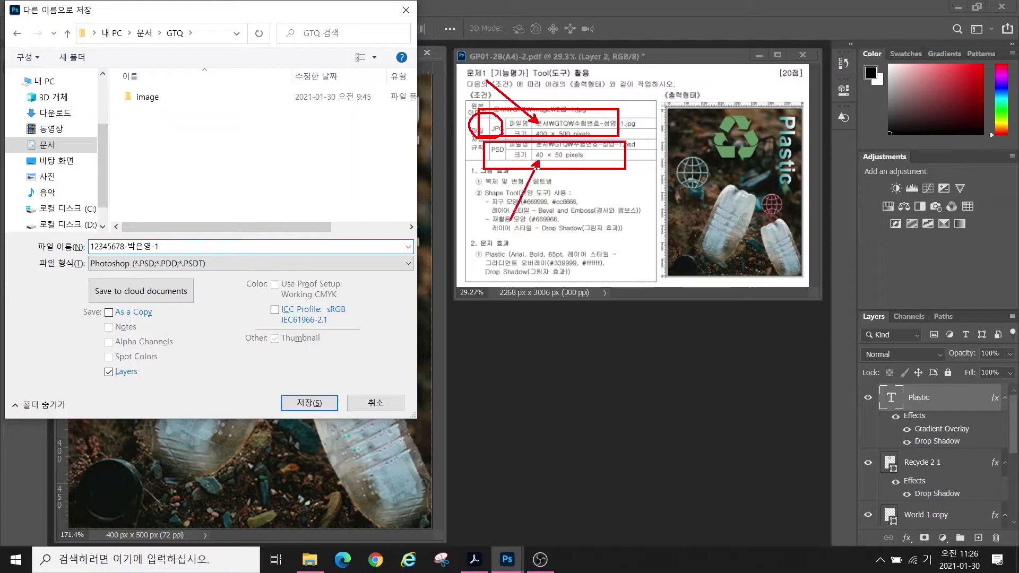
left_click_drag(484, 140, 496, 131)
key("Escape")
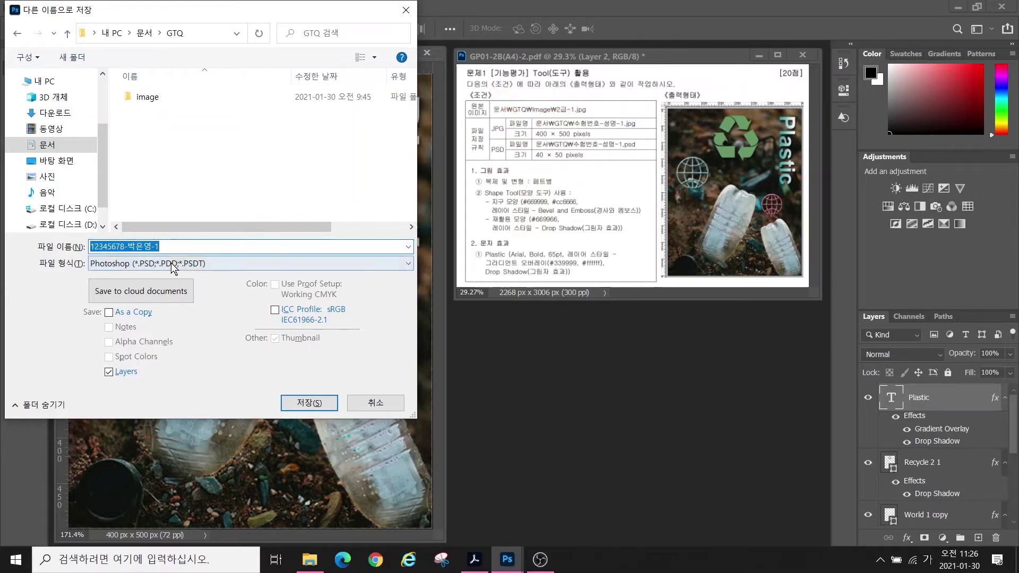
left_click(213, 265)
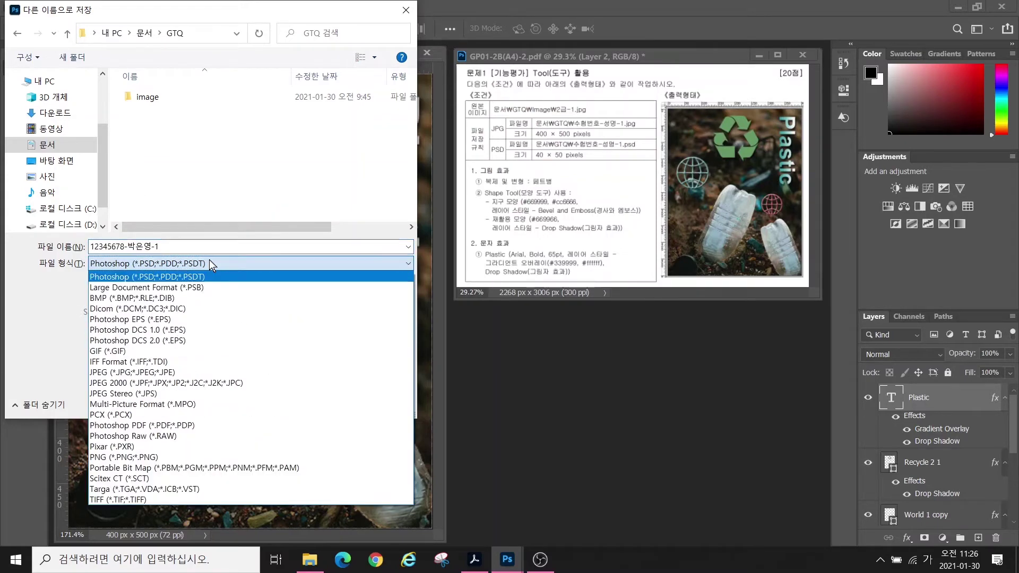
left_click(147, 374)
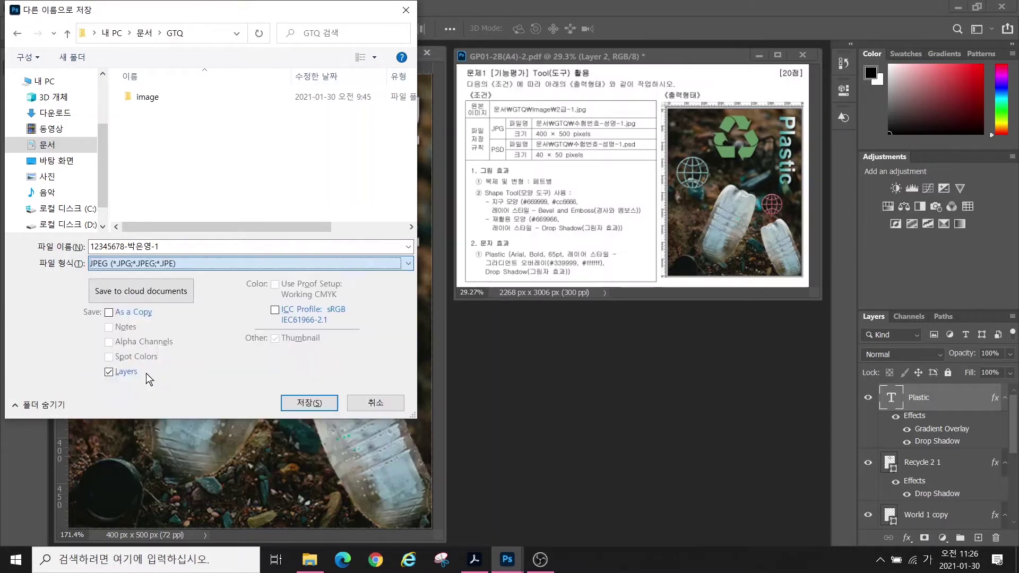
left_click(308, 403)
key("Return")
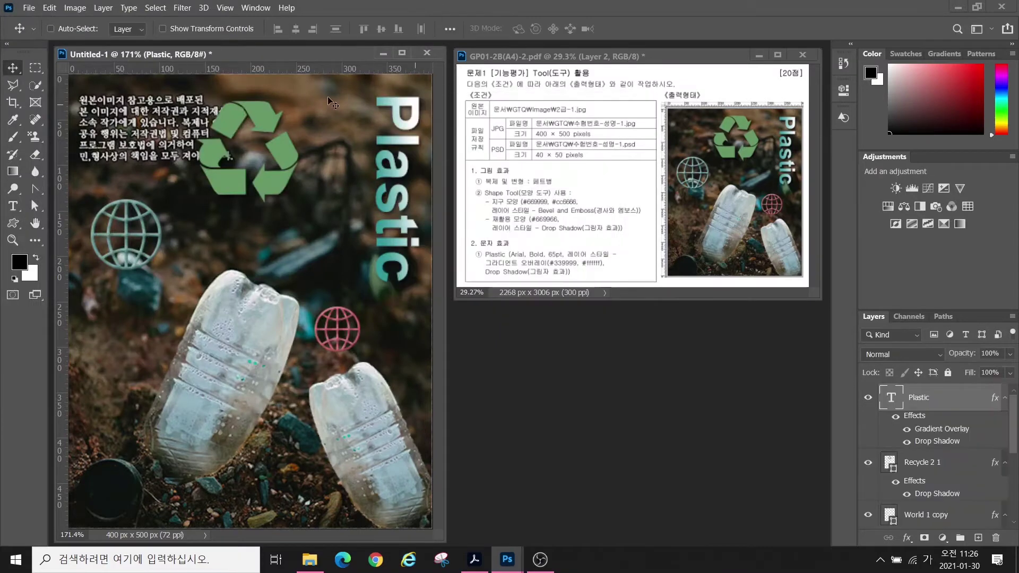
- Resize the image to 40 px wide, making it 40×50 px
left_click(73, 8)
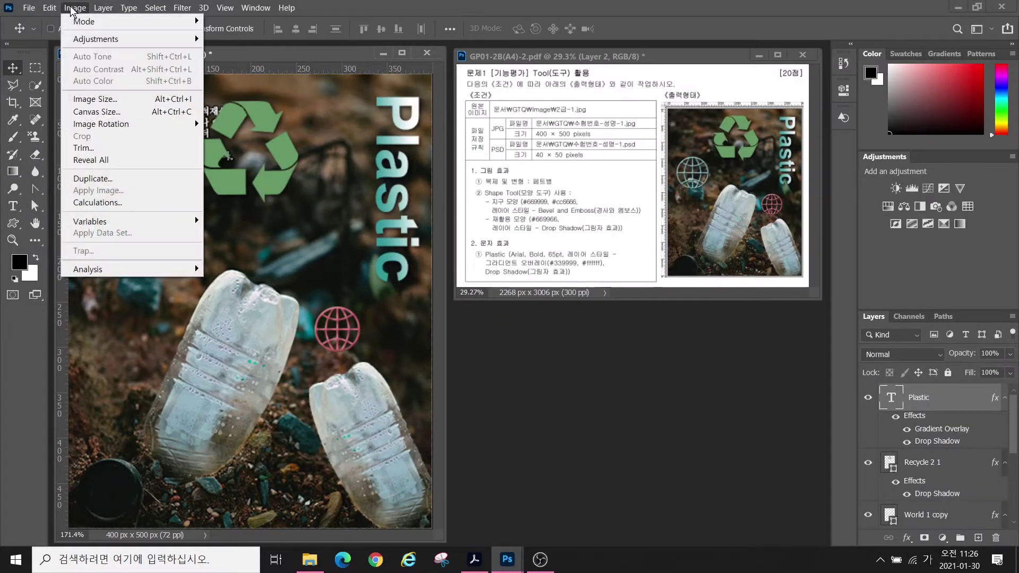
left_click(88, 98)
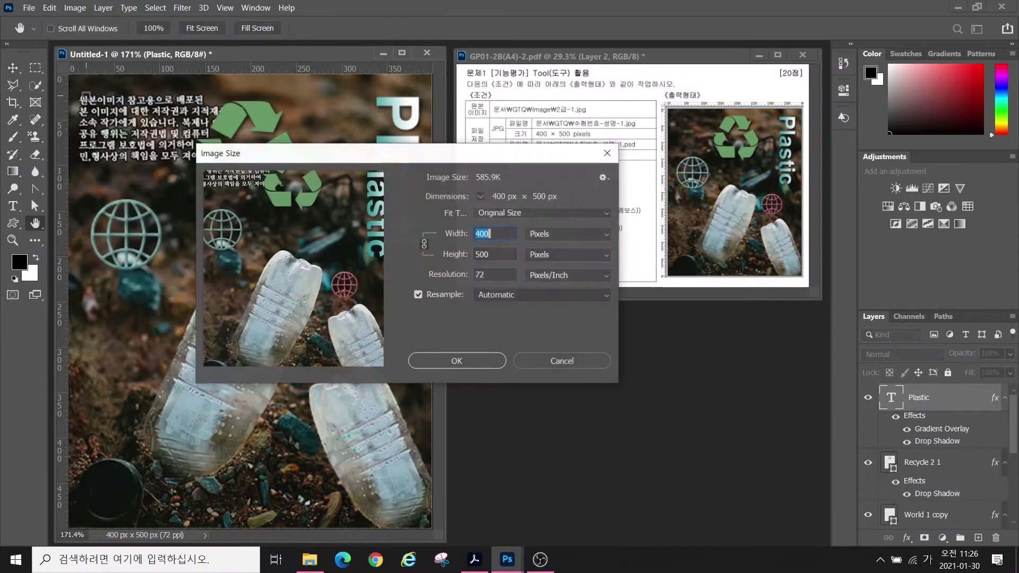
type("40")
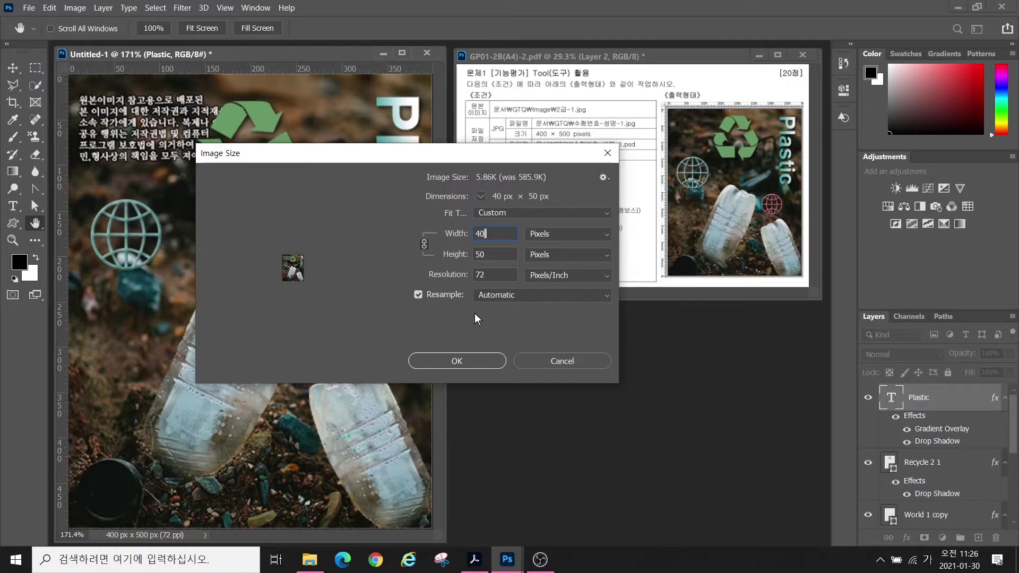
left_click(456, 361)
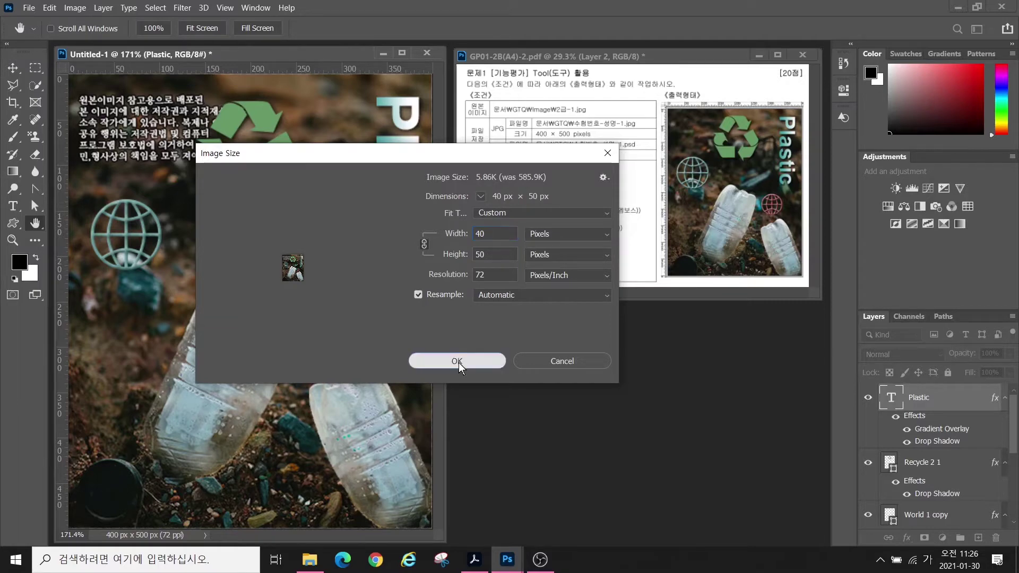
- Save a copy in the GTQ folder named with the exam number and candidate's name plus '-1'
left_click(28, 8)
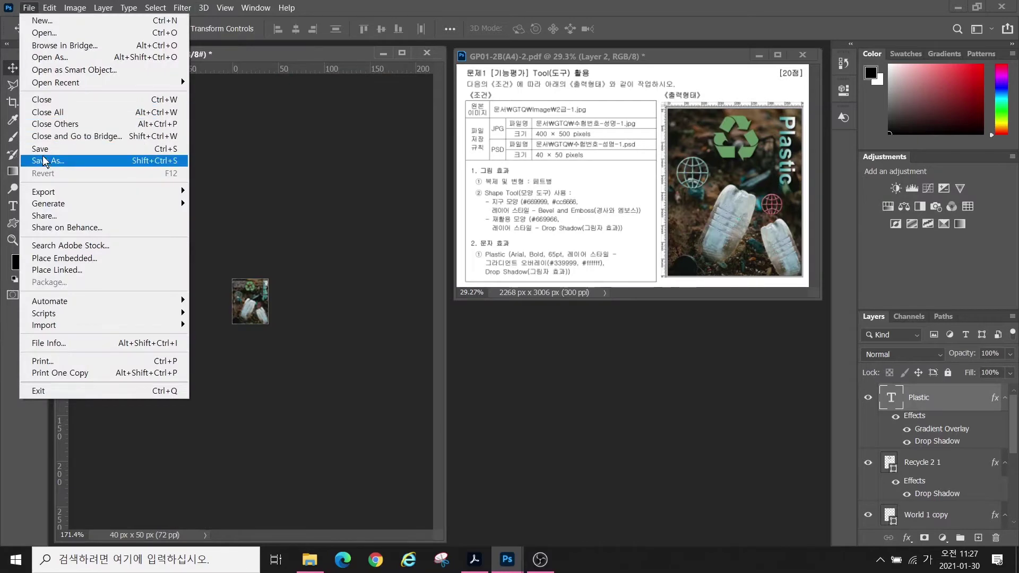
left_click(41, 151)
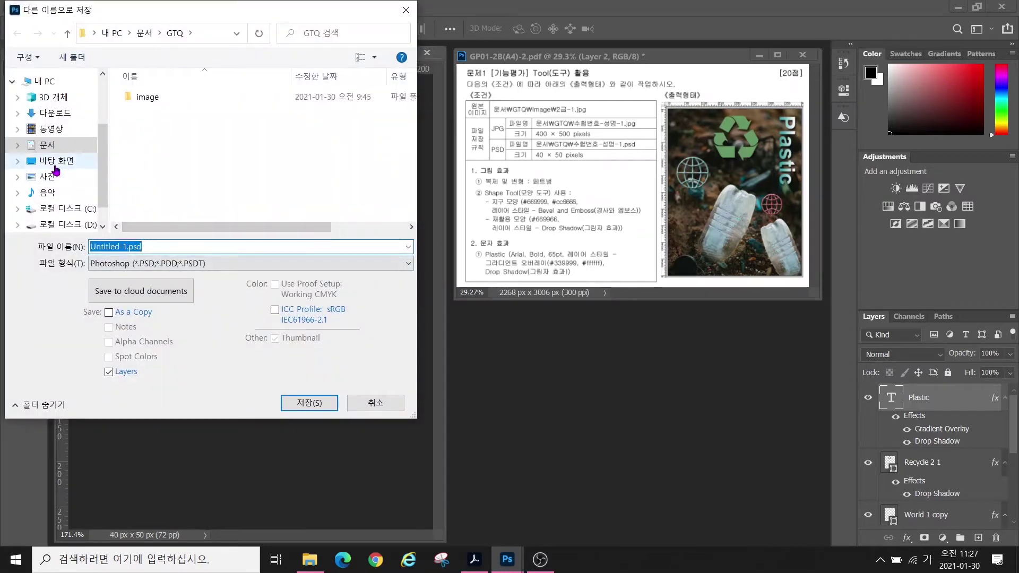
left_click(46, 153)
double_click(141, 112)
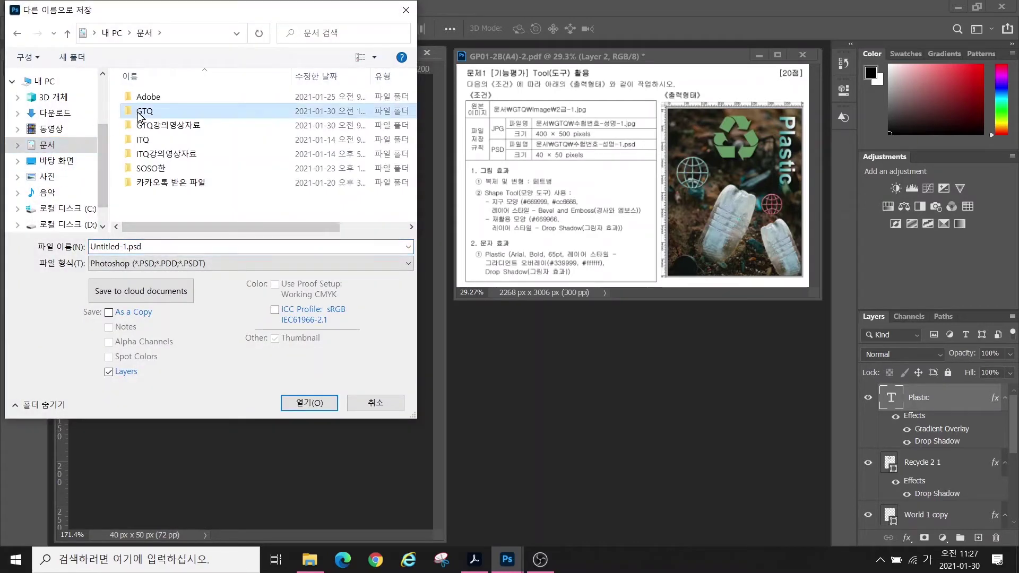
double_click(154, 246)
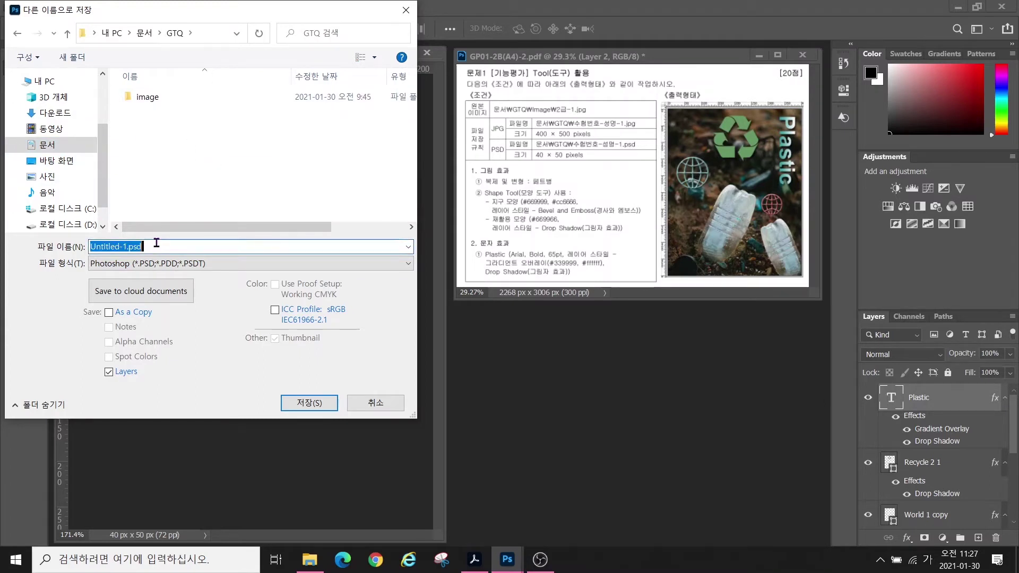
type("12345678-")
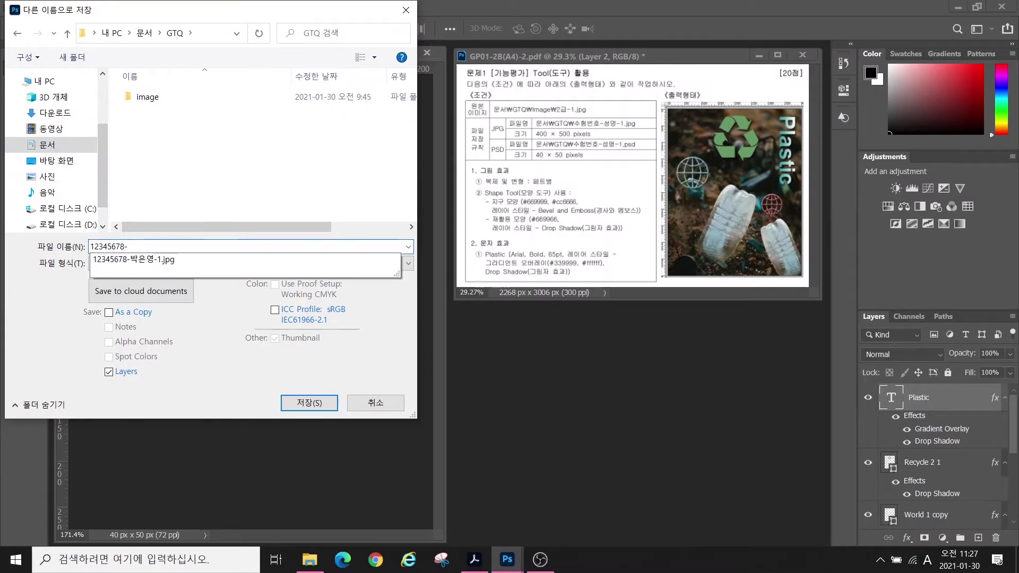
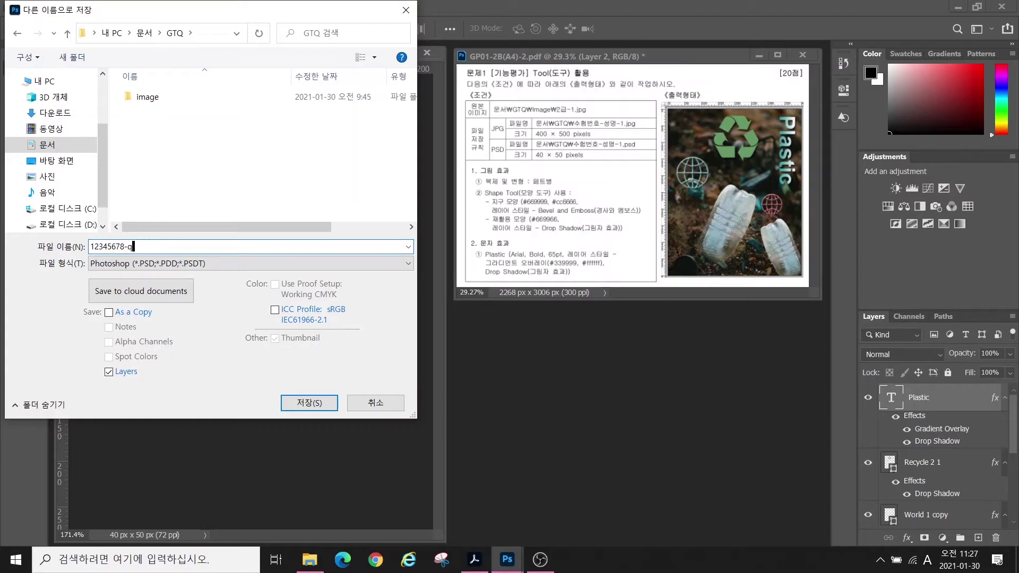
key("Hangul")
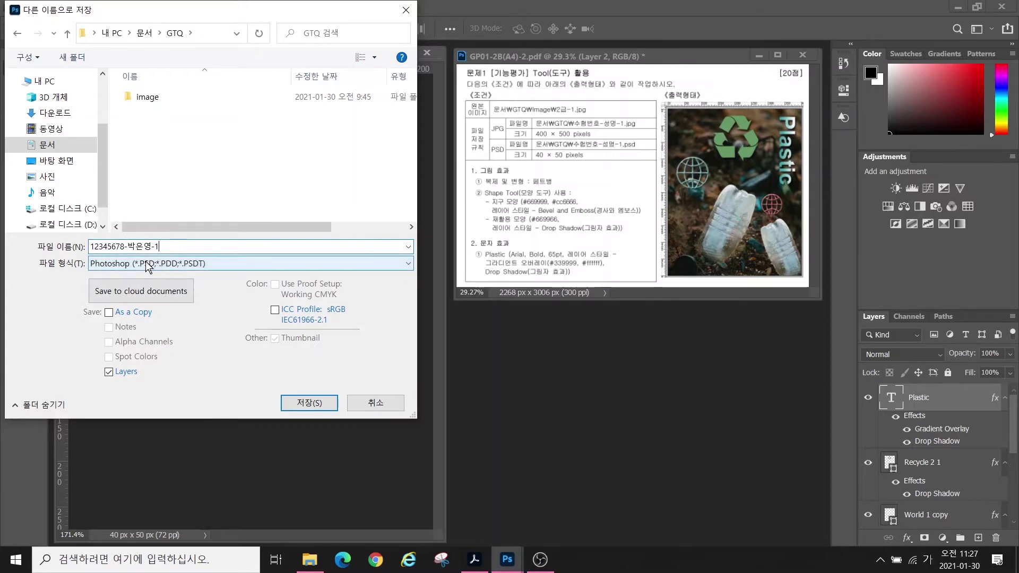
- Save it as a PSD, accept Maximize Compatibility, and close the document
key("ctrl")
key("ctrl")
left_click(308, 403)
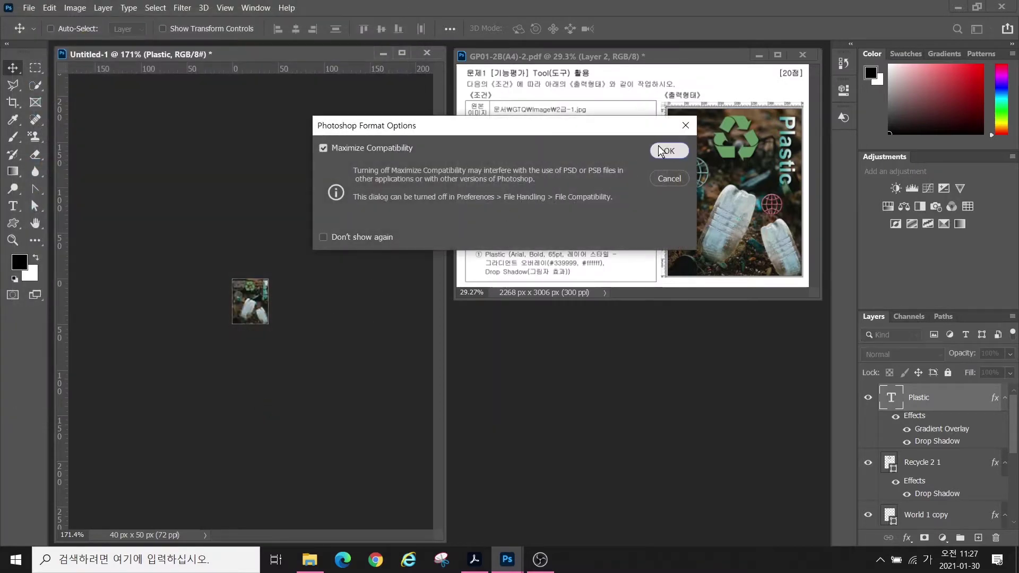
left_click(665, 151)
left_click(426, 52)
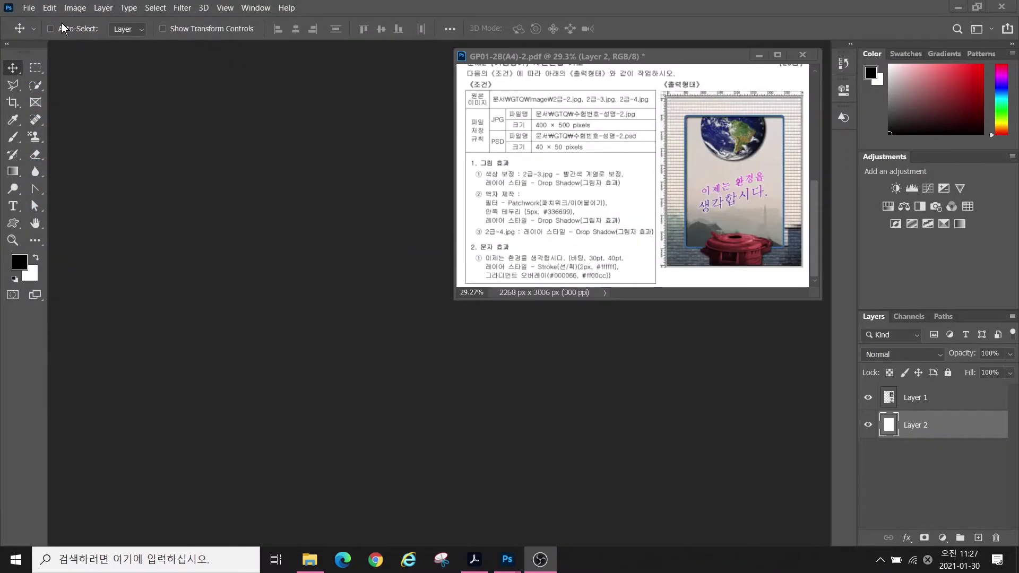
- Create a new 400×500 px RGB document at 72 Pixels/Inch
left_click(27, 12)
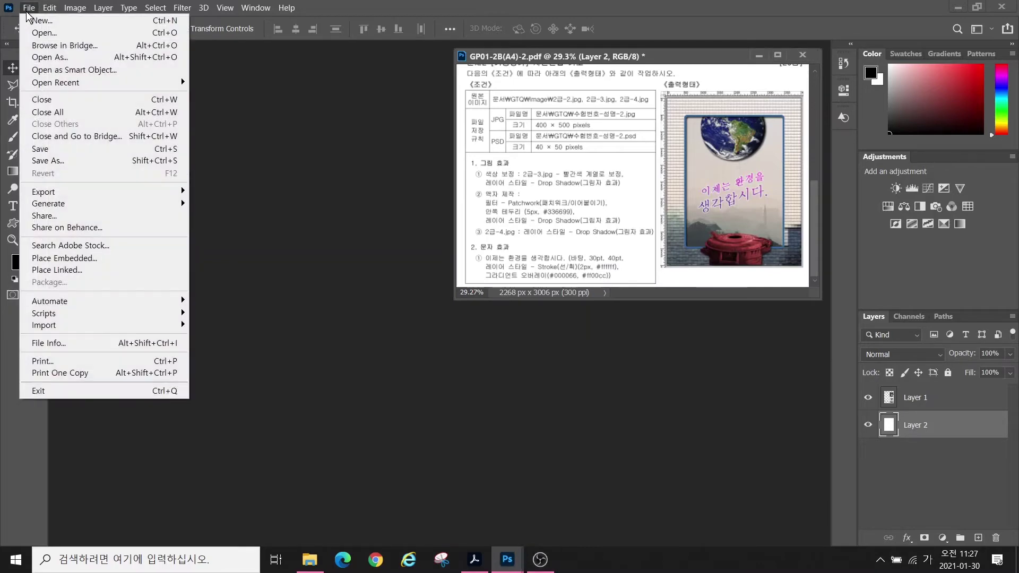
left_click(42, 21)
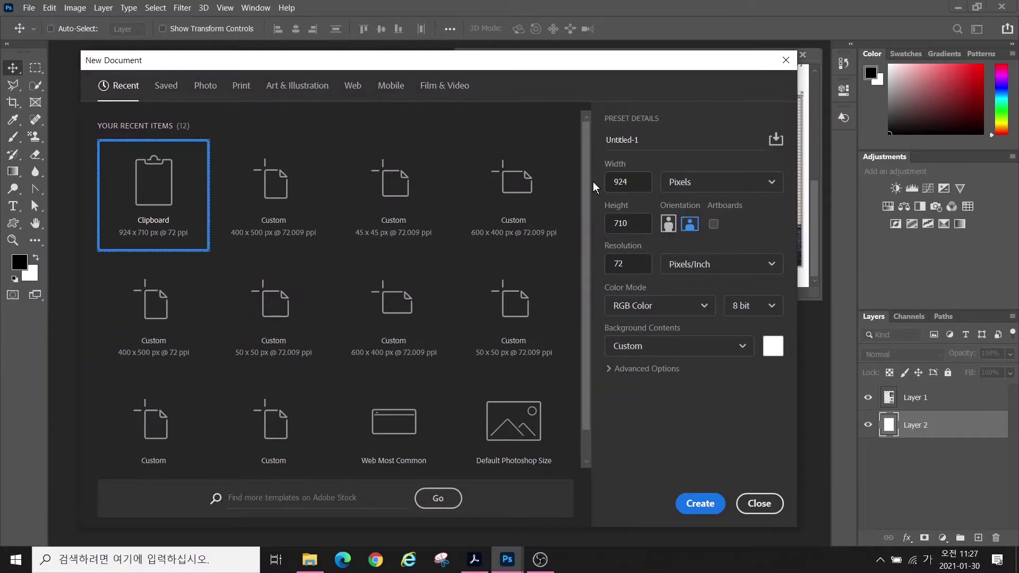
key("Tab")
type("400")
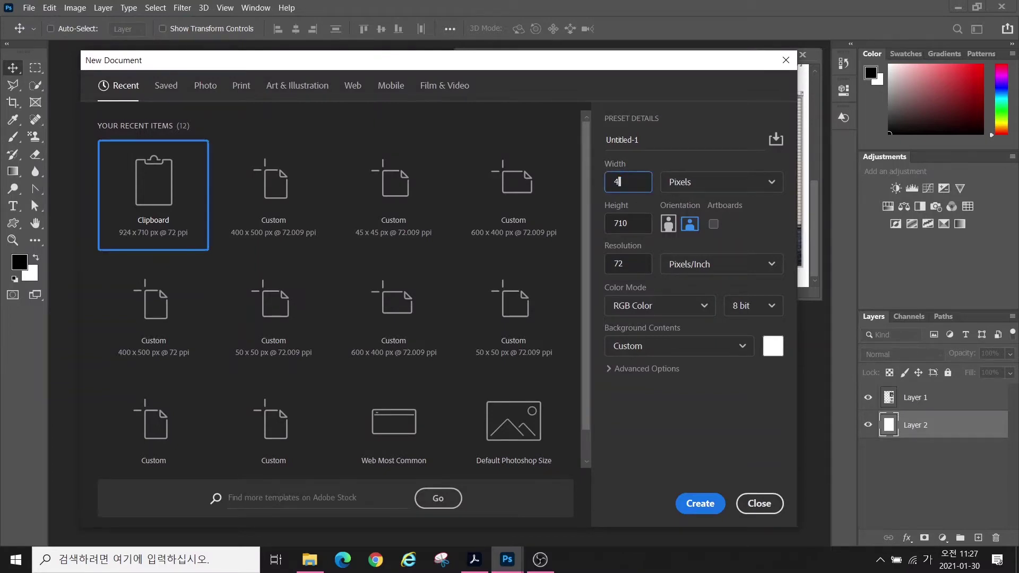
key("Tab")
key("Tab")
type("500")
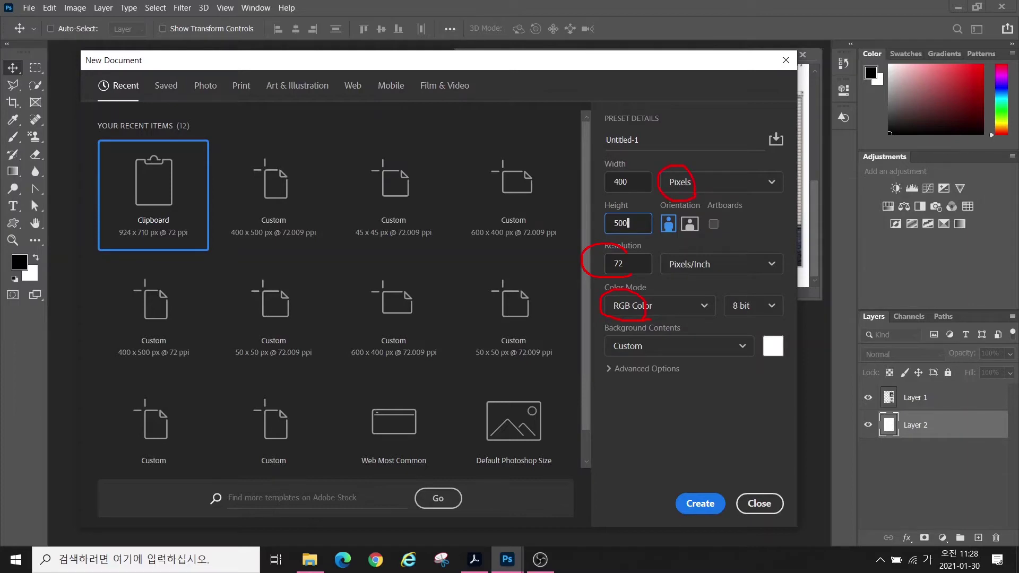
left_click(701, 505)
key("h")
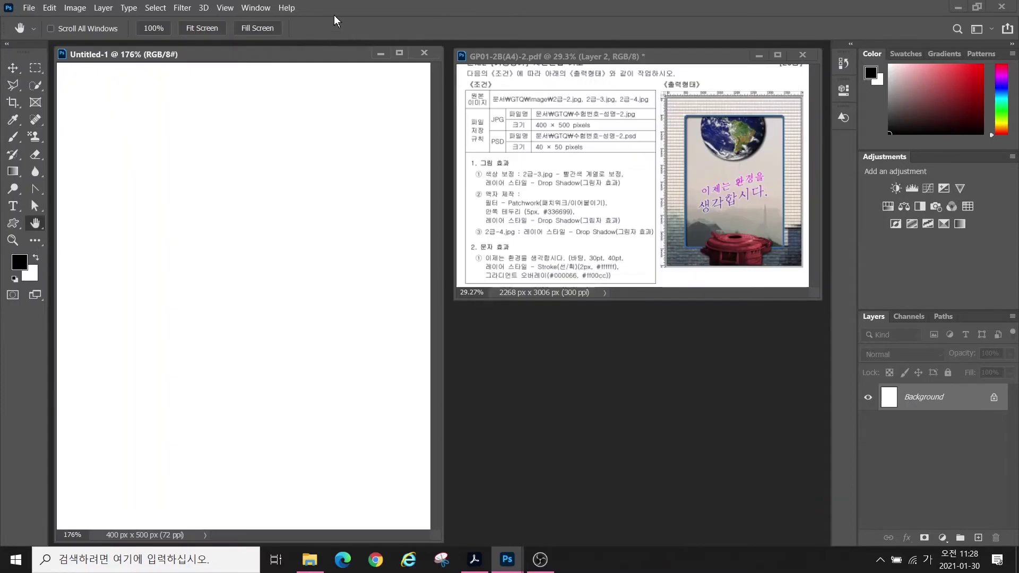
left_click(226, 8)
- Show rulers, then open 2급-2.jpg from the GTQ image folder and move its window aside
left_click(240, 276)
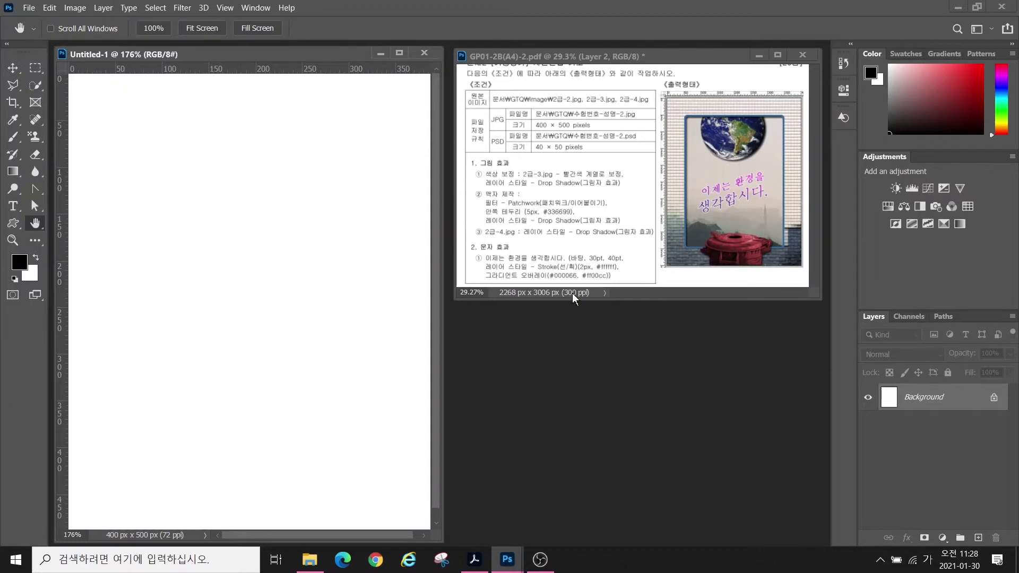
double_click(544, 381)
double_click(146, 97)
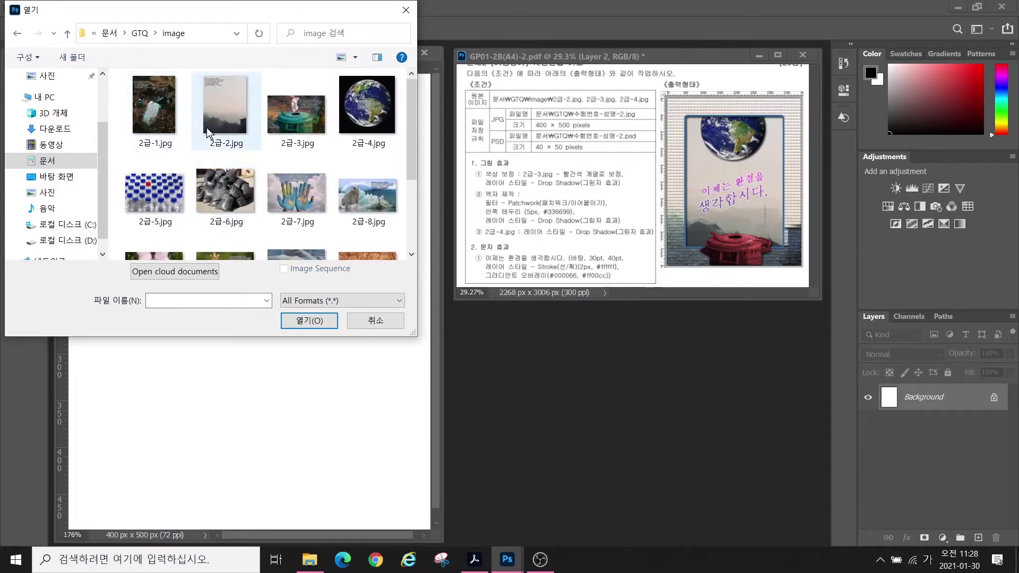
left_click(215, 115)
left_click(306, 320)
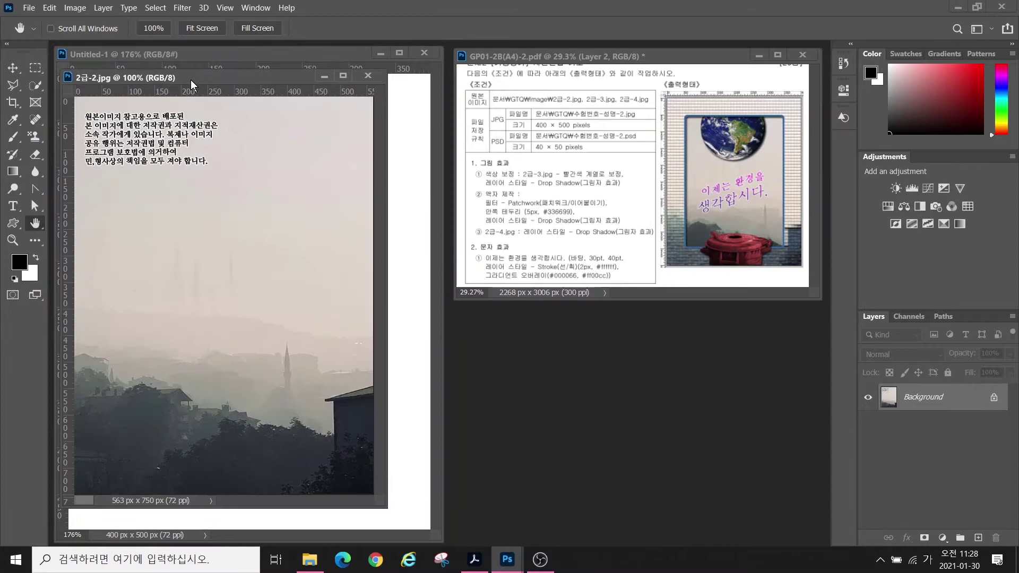
left_click_drag(192, 85, 391, 111)
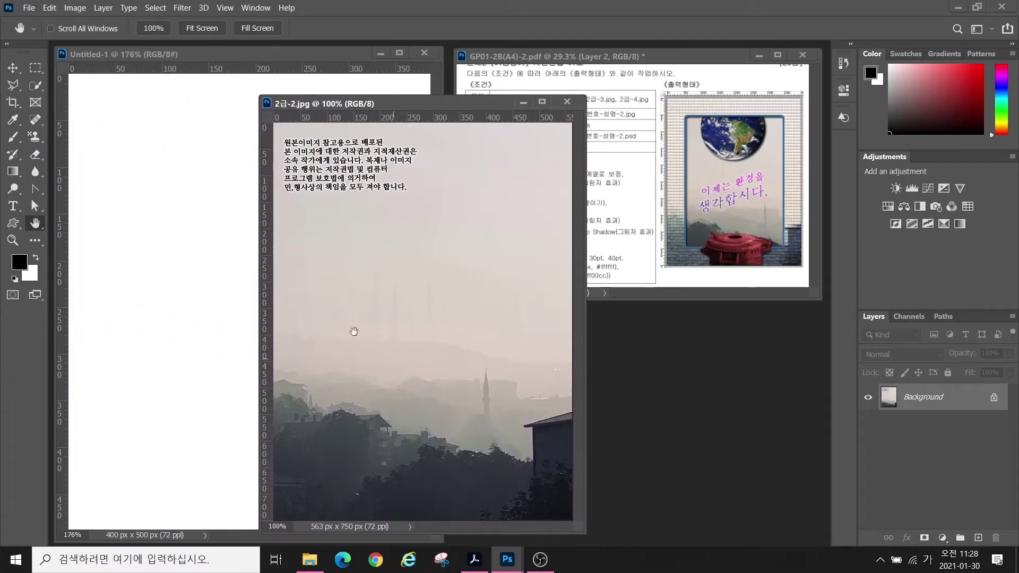
left_click(75, 8)
- Resize the 2급-2.jpg photo to 400 px wide (400×533 px)
left_click(97, 99)
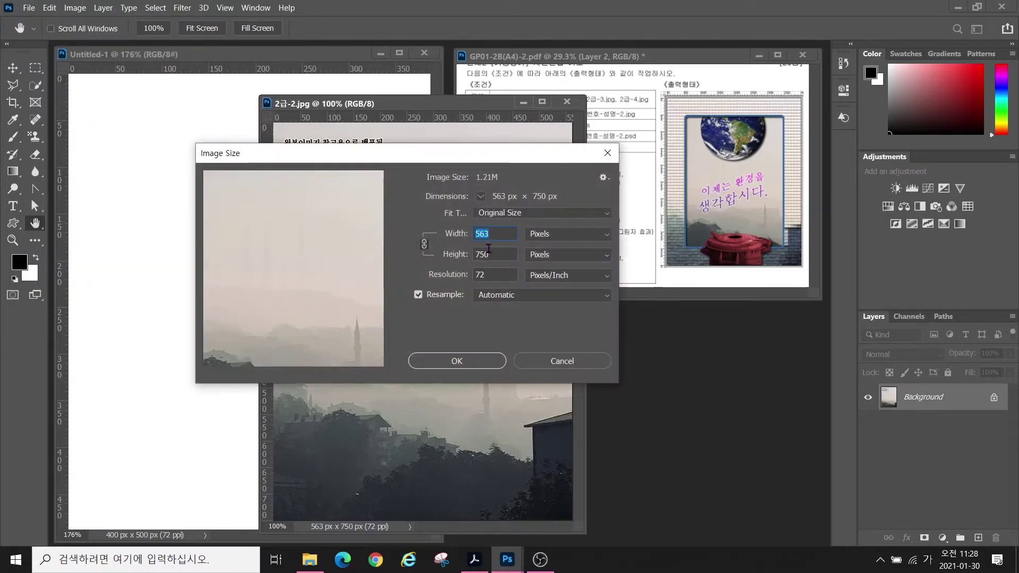
type("400")
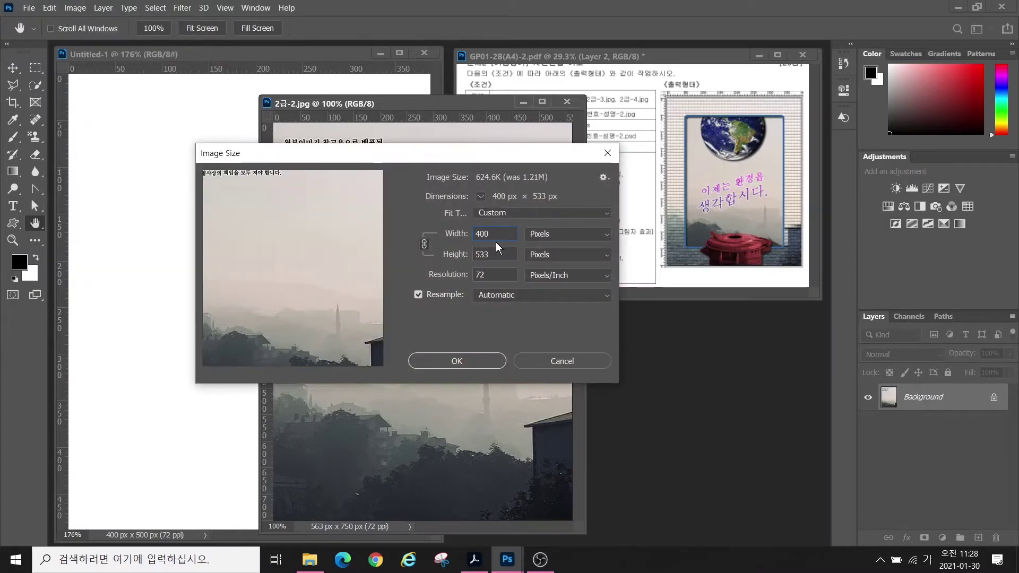
key("Tab")
type("500")
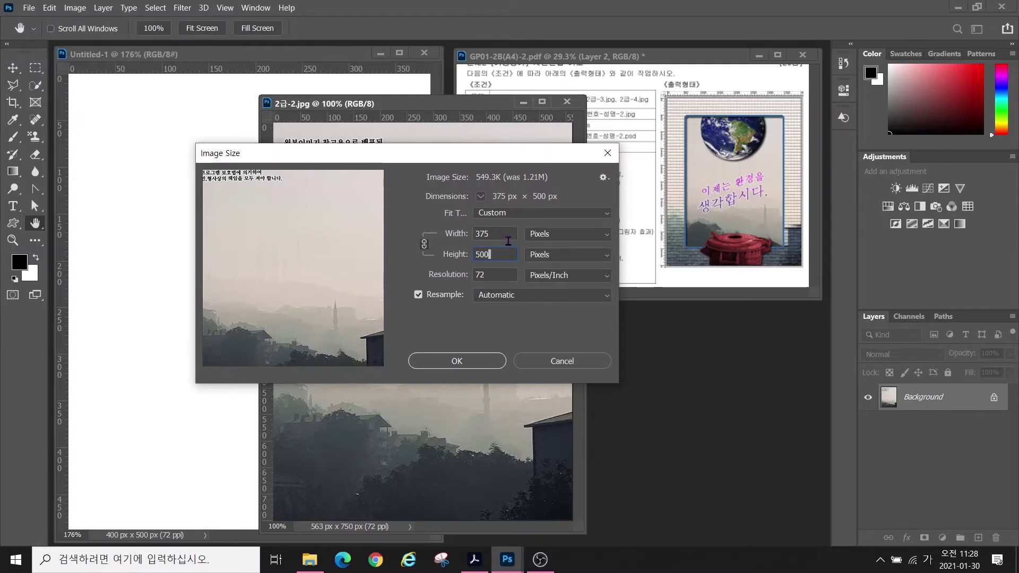
double_click(497, 233)
type("400")
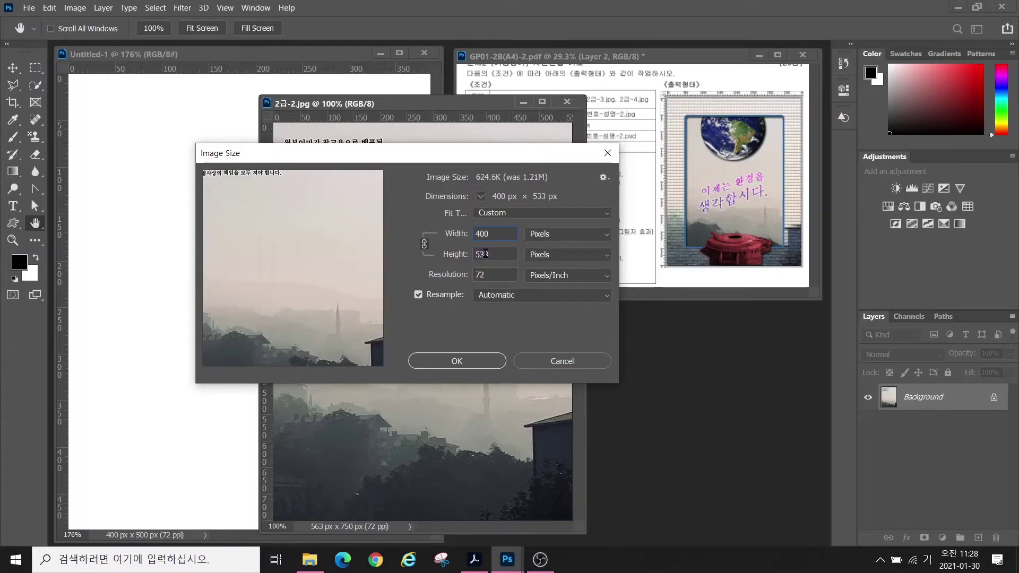
left_click(463, 361)
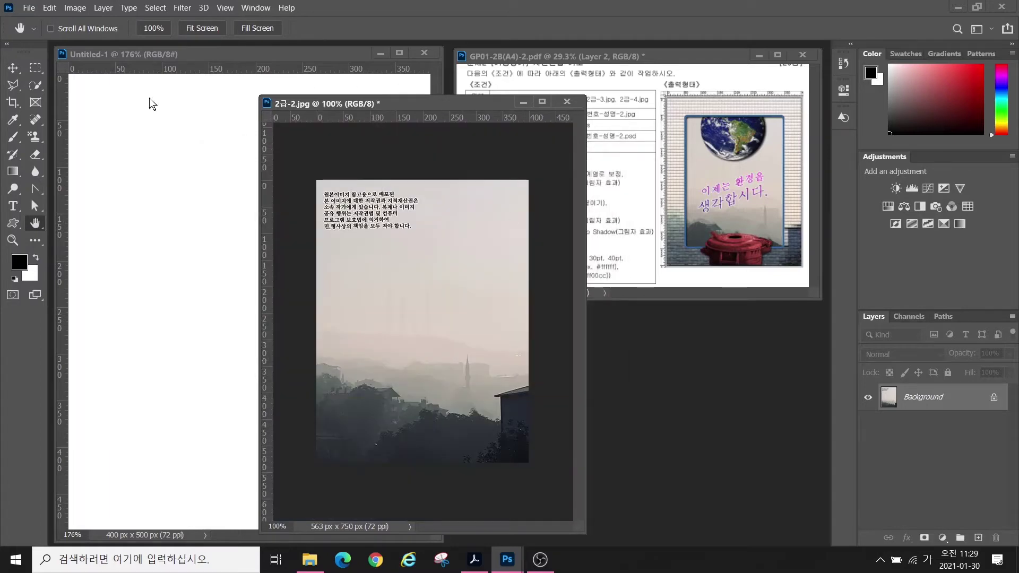
left_click(13, 67)
- Copy the photo into Untitled-1 as Layer 1, close the original unsaved, and select Layer 1
left_click_drag(379, 288, 270, 261)
left_click(496, 152)
key("ctrl+w")
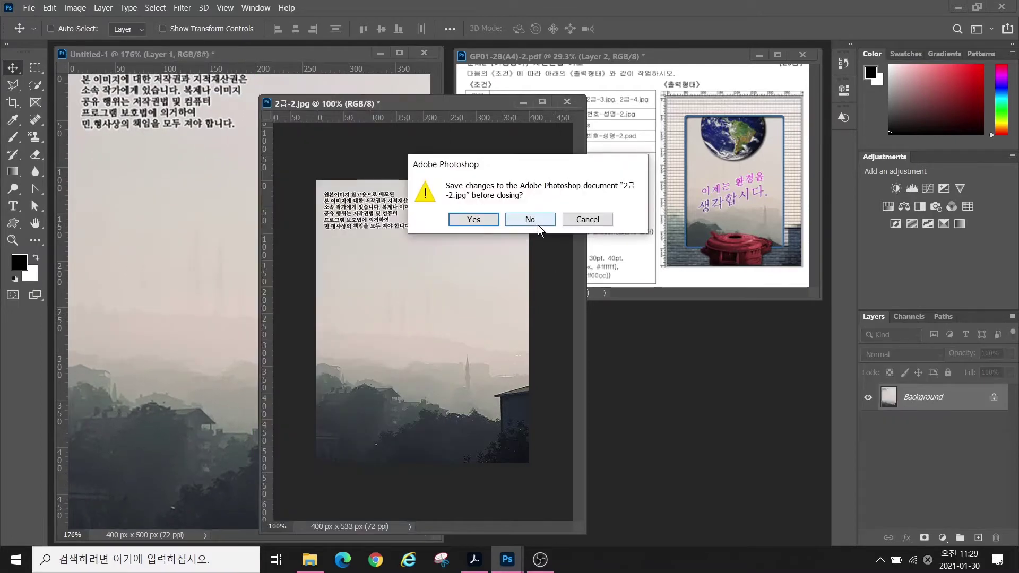
left_click(529, 219)
left_click(912, 400)
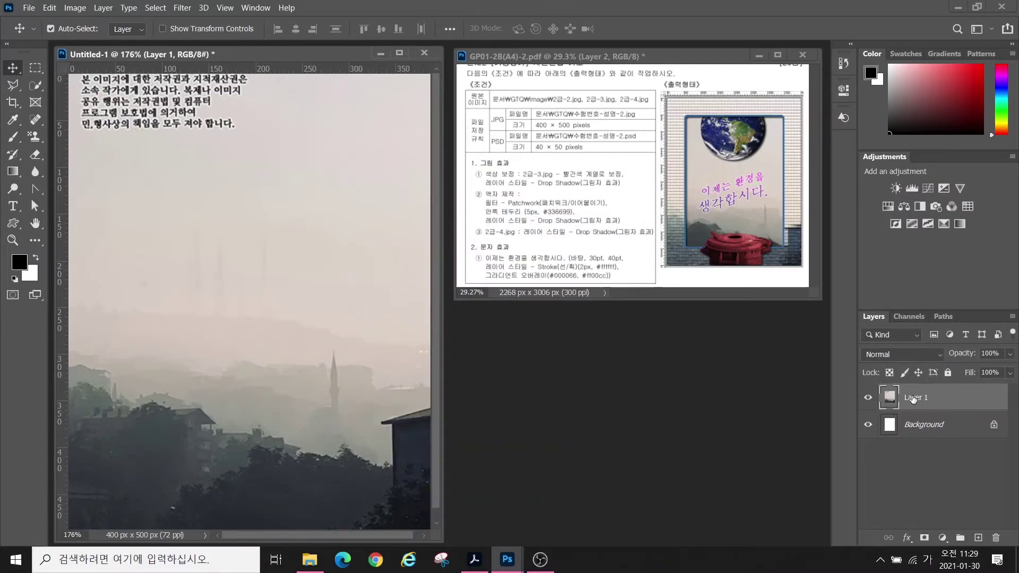
left_click(913, 399, "ctrl")
- Rename Layer 1 to 2-2 and reselect it
double_click(913, 399)
type("2-2")
key("Return")
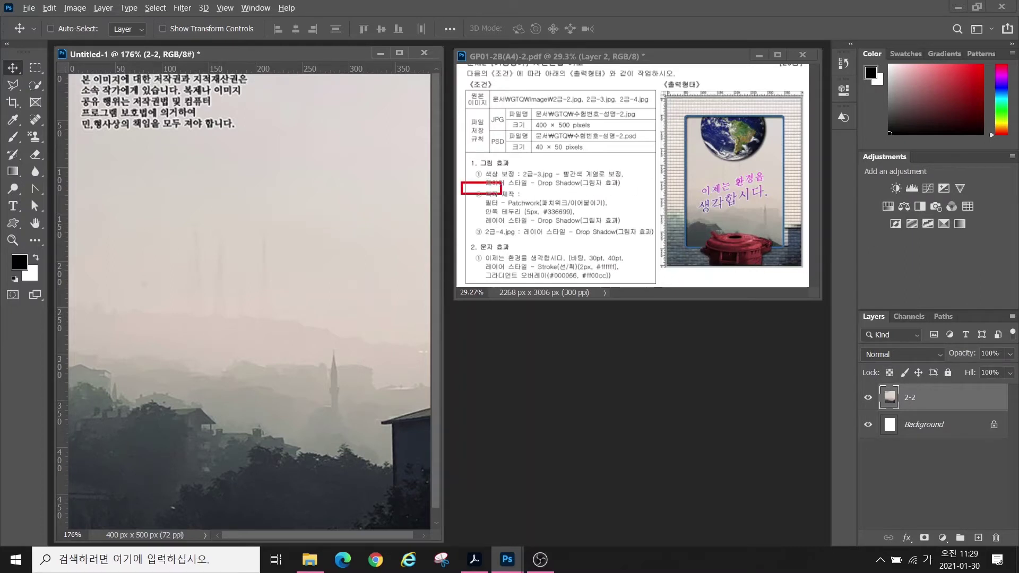
left_click_drag(662, 243, 654, 227)
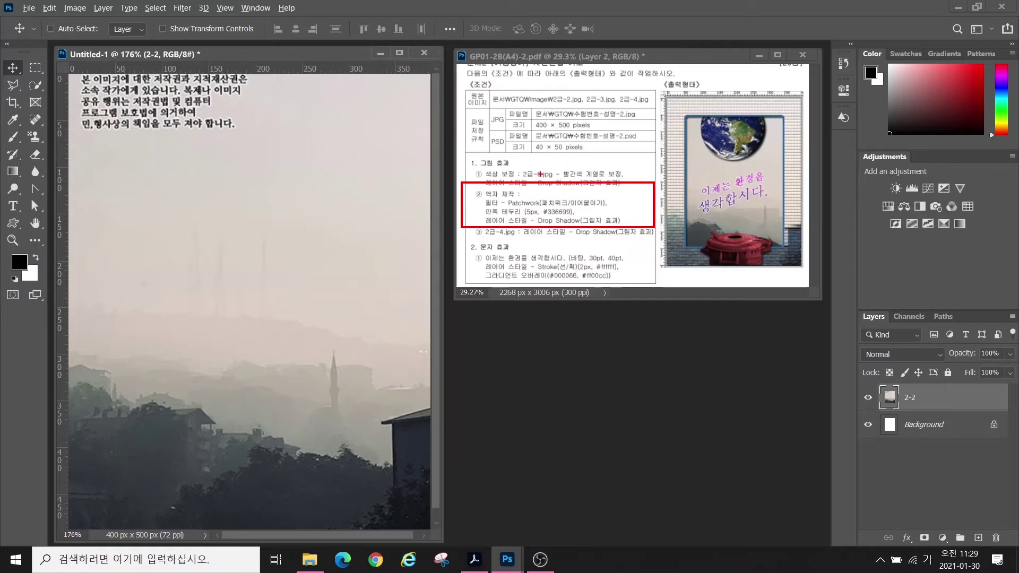
mouse_move(546, 178)
left_mouse_down()
mouse_move(523, 153)
mouse_move(550, 193)
left_mouse_up()
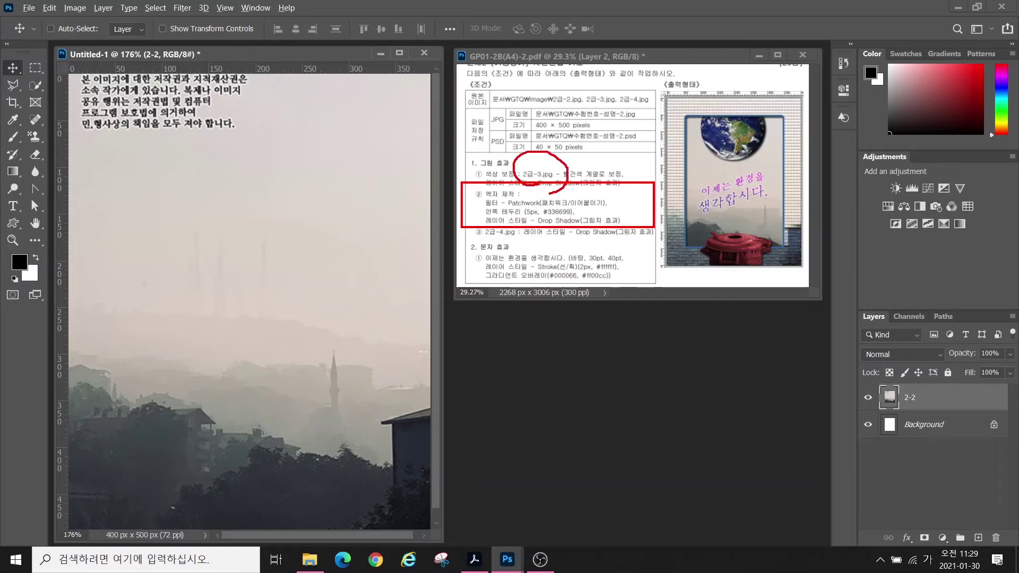
mouse_move(549, 233)
left_mouse_down()
mouse_move(552, 254)
mouse_move(569, 254)
left_mouse_up()
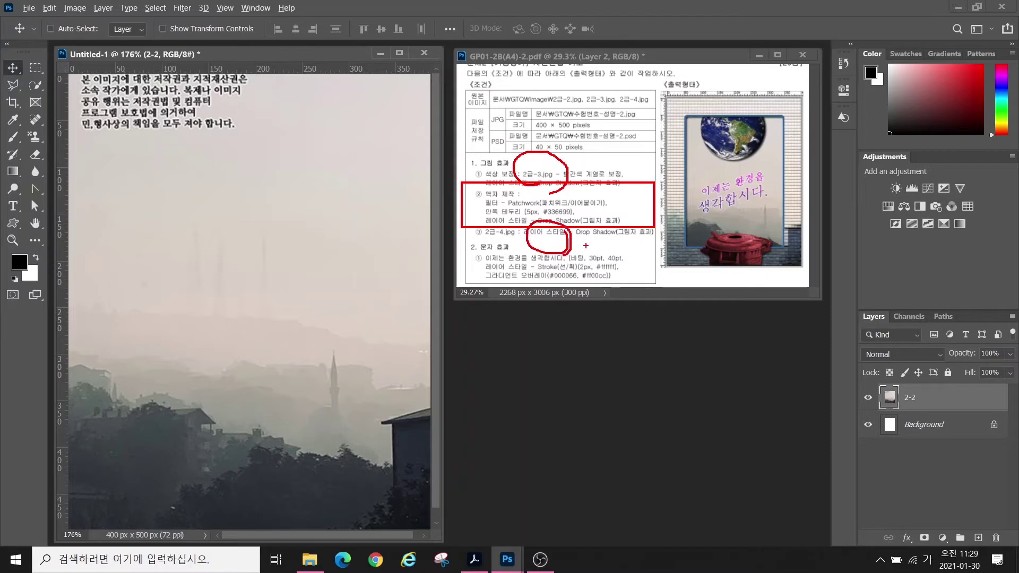
key("Escape")
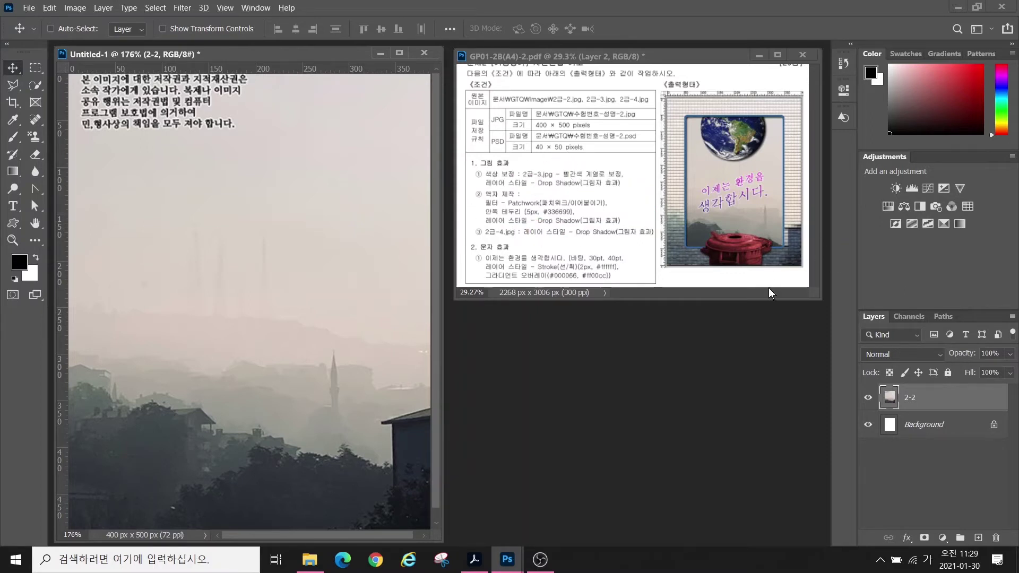
left_click(934, 427)
left_click(931, 404)
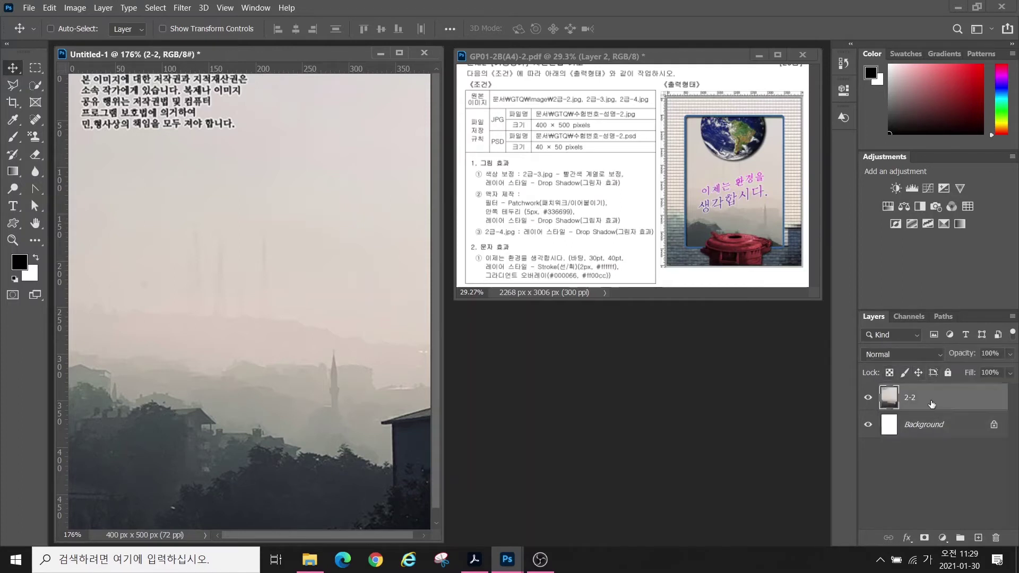
- Duplicate the 2-2 layer and rename the copy 액자
key("ctrl")
key("ctrl+j")
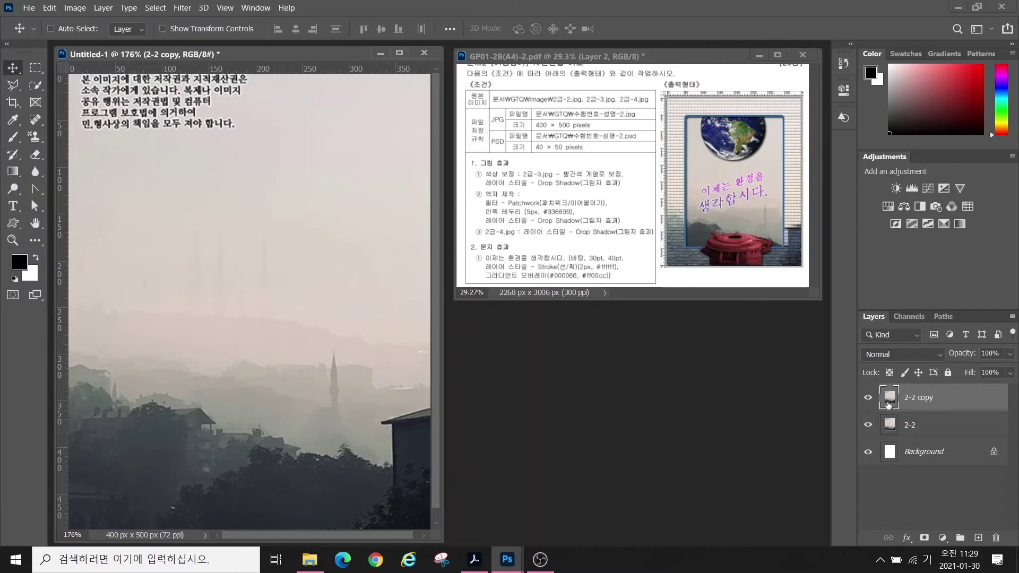
key("ctrl")
double_click(917, 398)
type("액자")
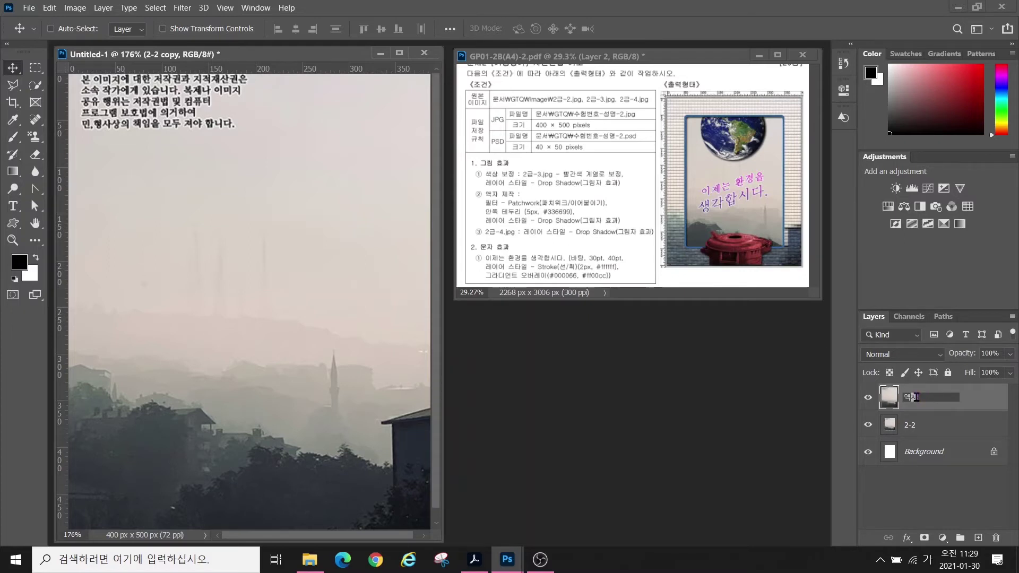
key("Return")
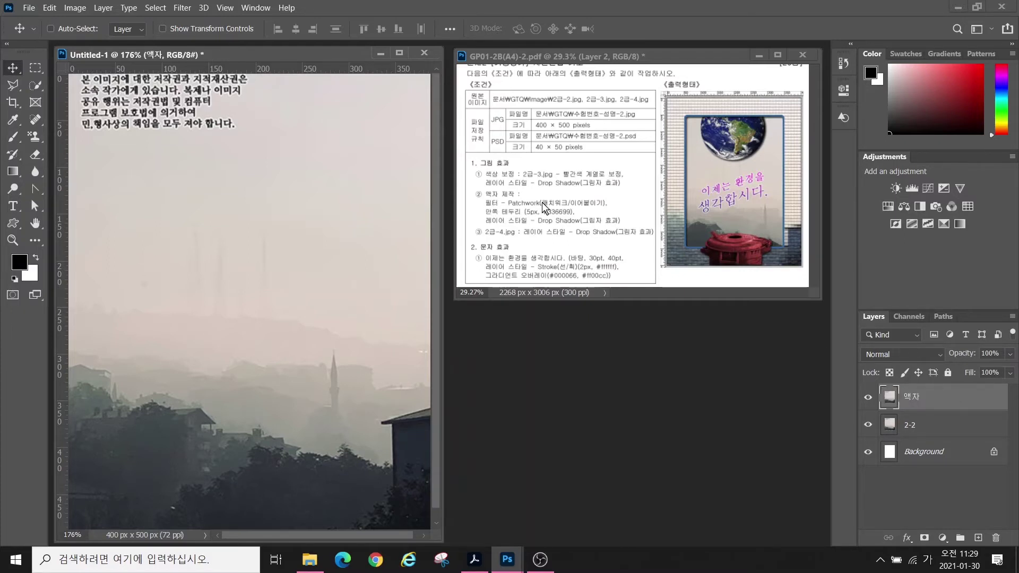
key("ctrl")
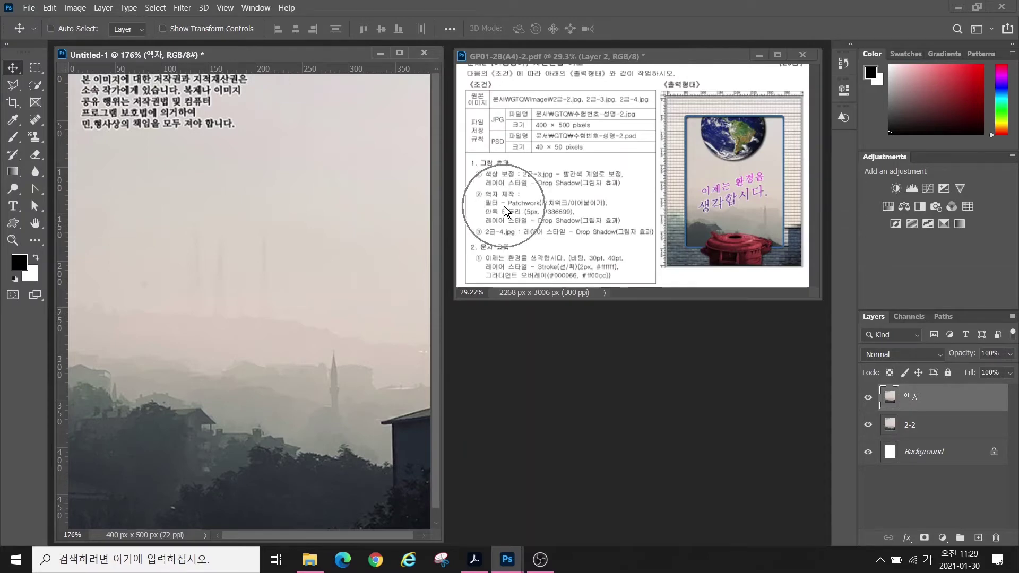
- Apply the Filter Gallery's Patchwork texture (square size 4, relief 8) to the 액자 layer
left_click(182, 8)
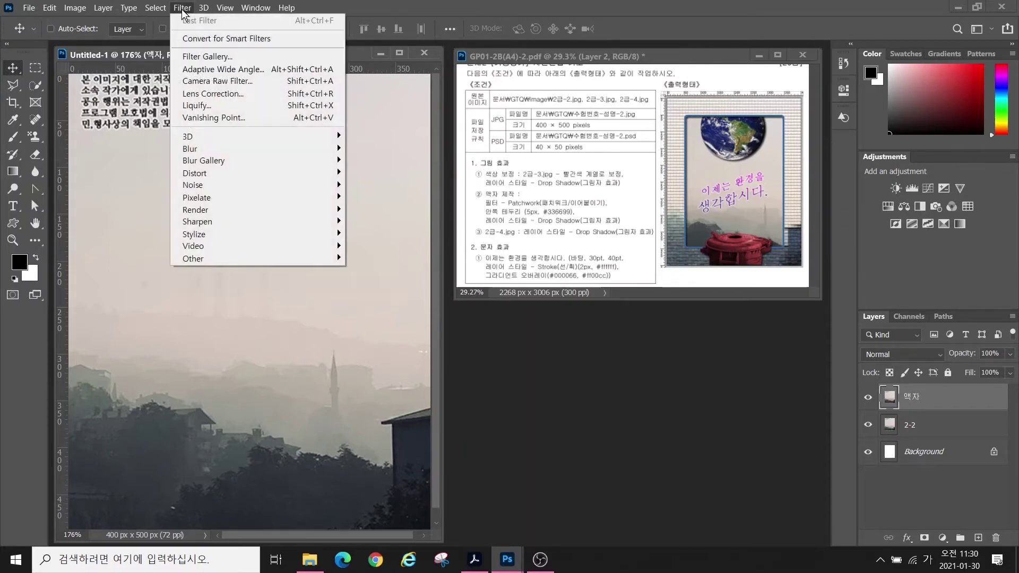
left_click(198, 56)
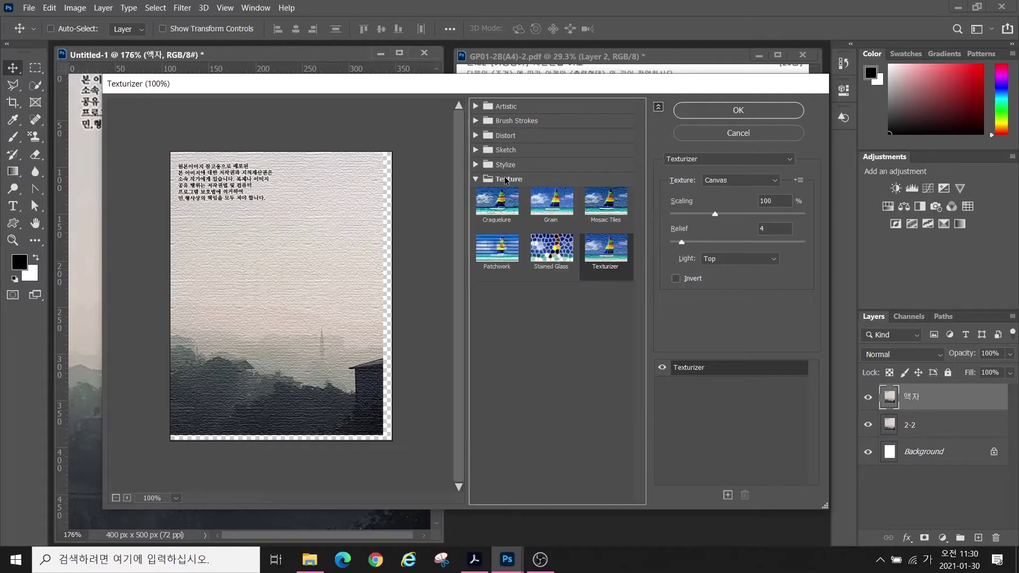
left_click(501, 251)
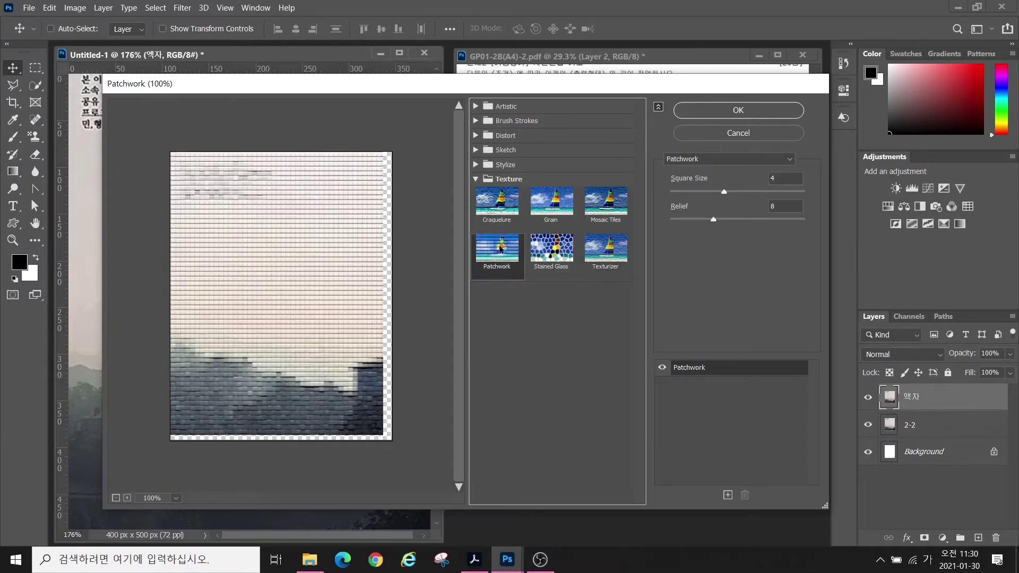
left_click(724, 108)
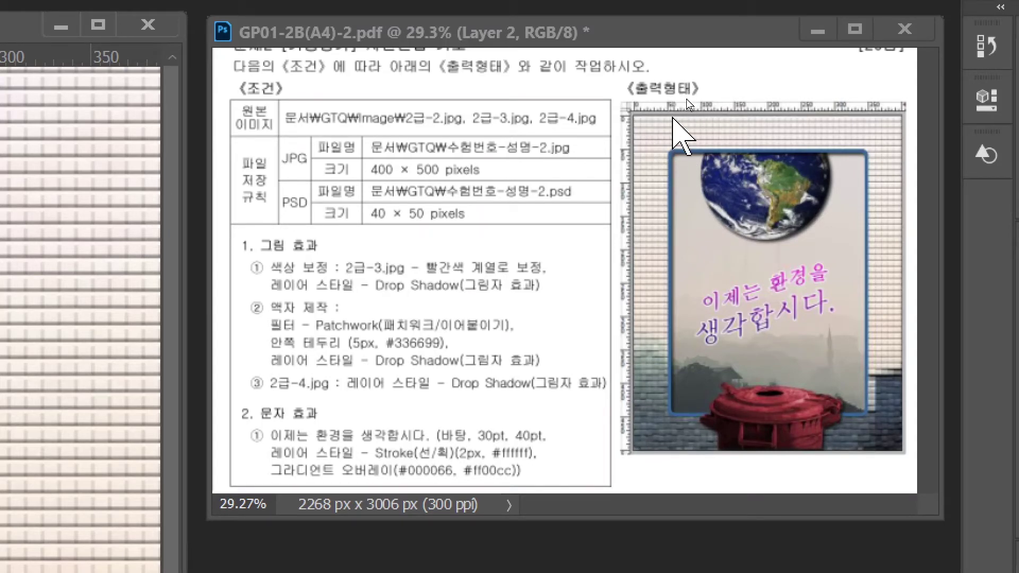
key("ctrl+2")
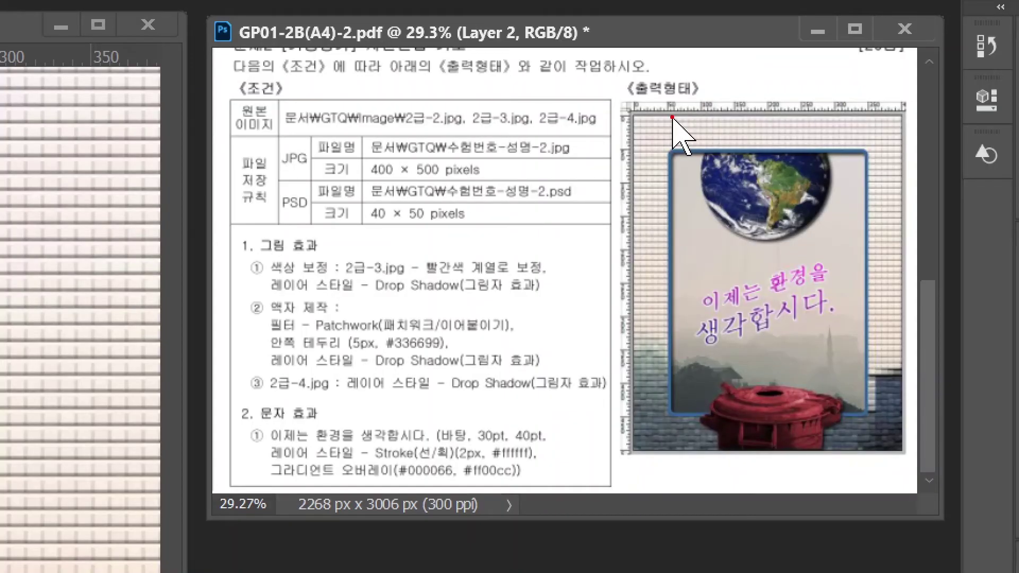
left_click_drag(671, 102, 671, 467)
left_click_drag(858, 108, 861, 471)
left_click_drag(621, 154, 914, 153)
left_click_drag(616, 418, 914, 418)
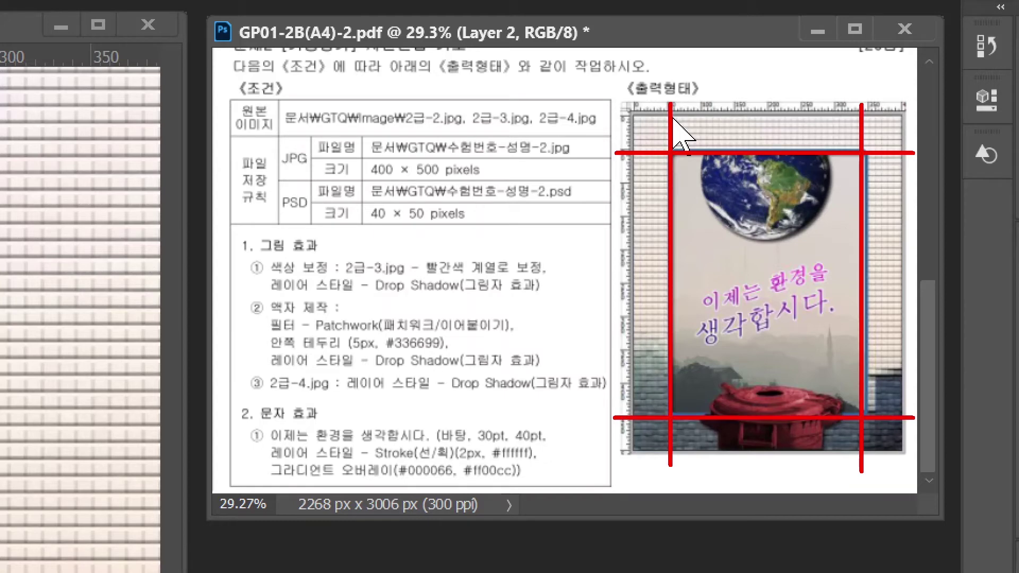
key("Escape")
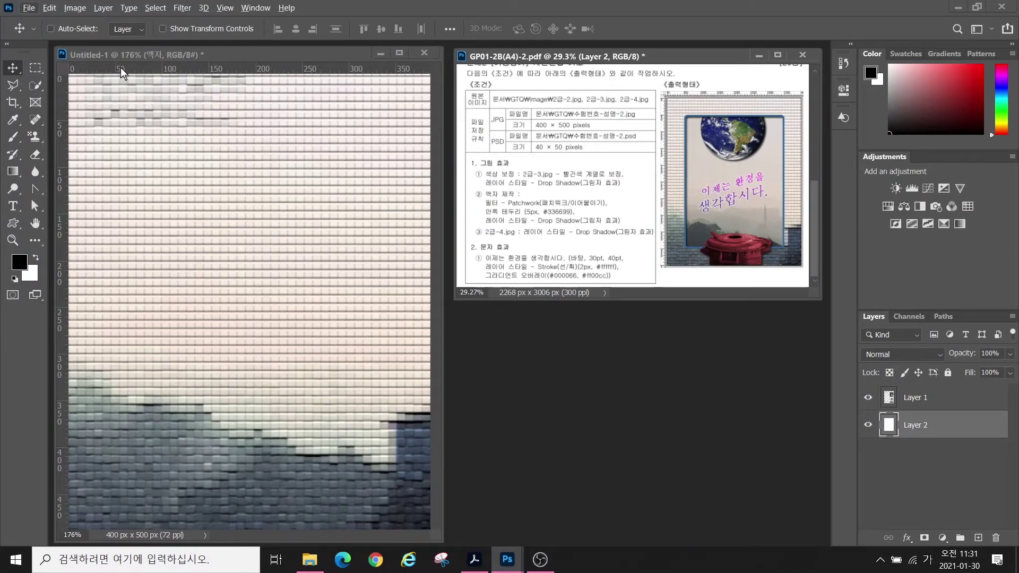
- Place a top guide and change the canvas guide colour to Light Red in Preferences
left_click_drag(120, 67, 96, 123)
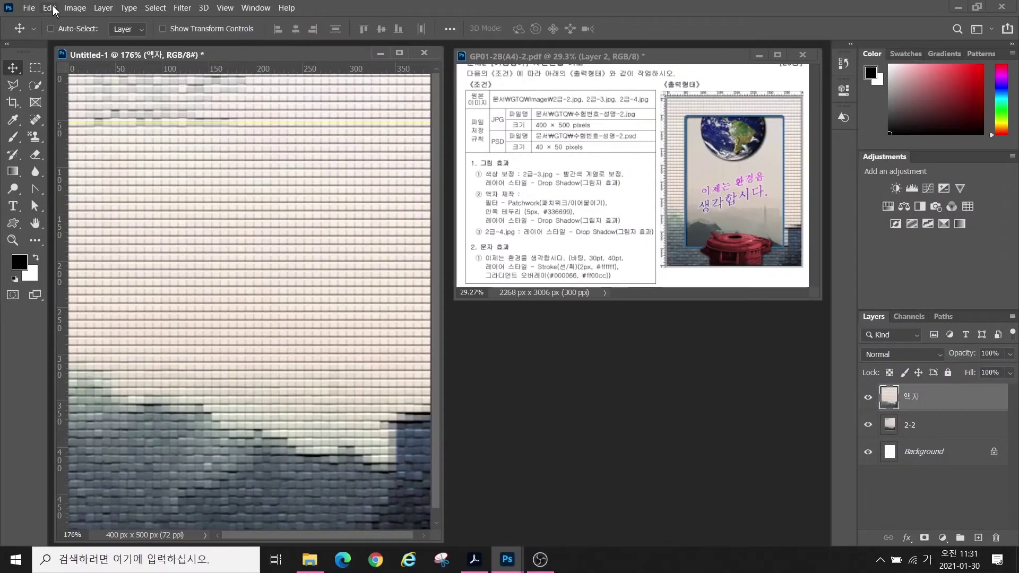
left_click(50, 7)
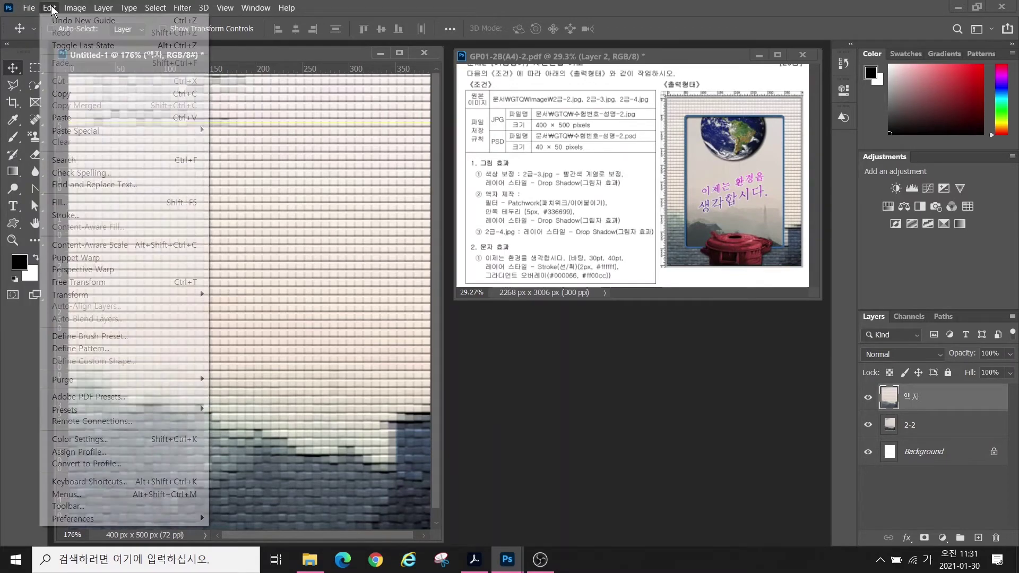
mouse_move(74, 519)
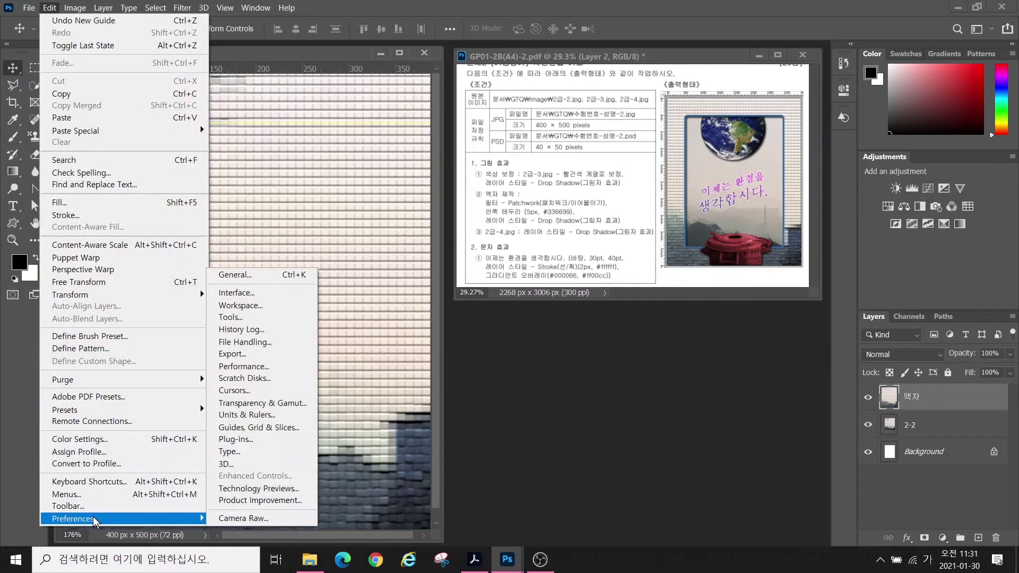
left_click(246, 428)
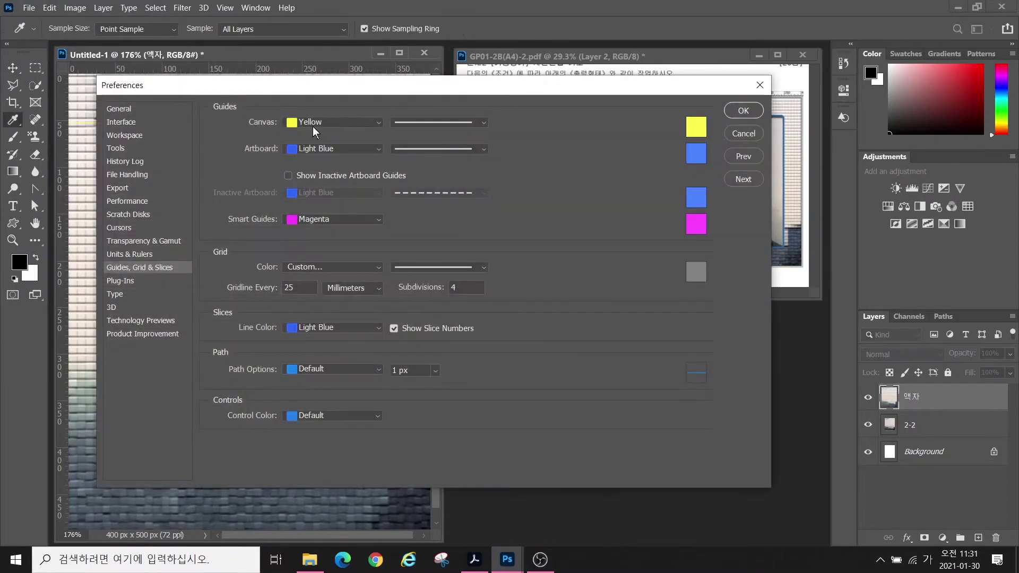
left_click(300, 123)
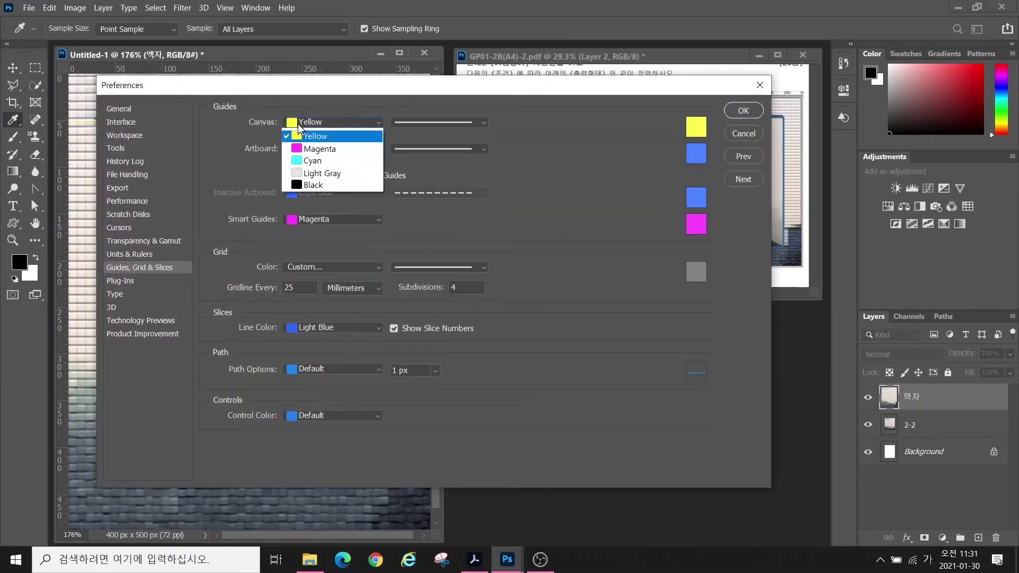
left_click(313, 170)
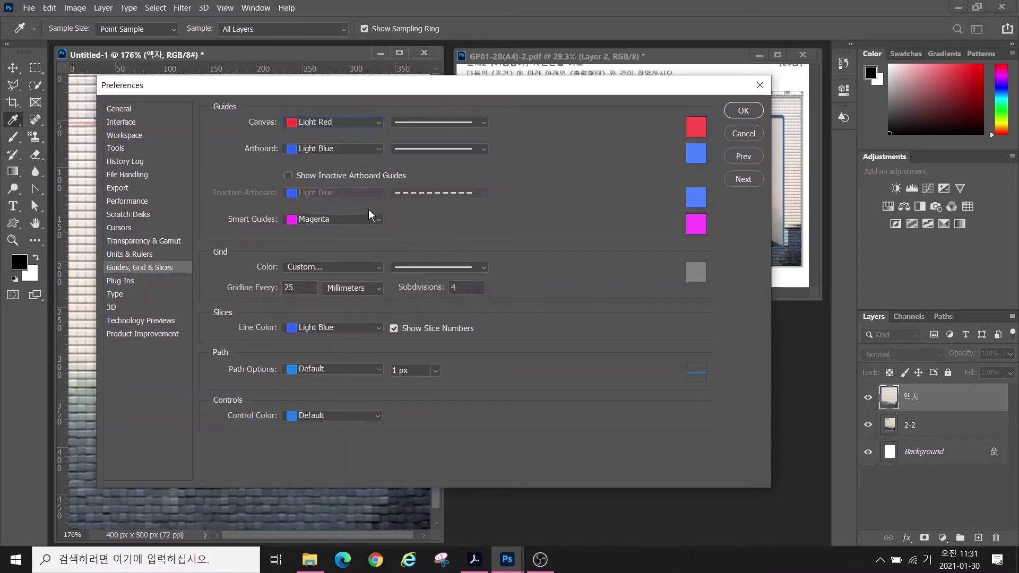
left_click(743, 110)
- Add guides near the poster's bottom and left edges, then fit the poster in the window
key("v")
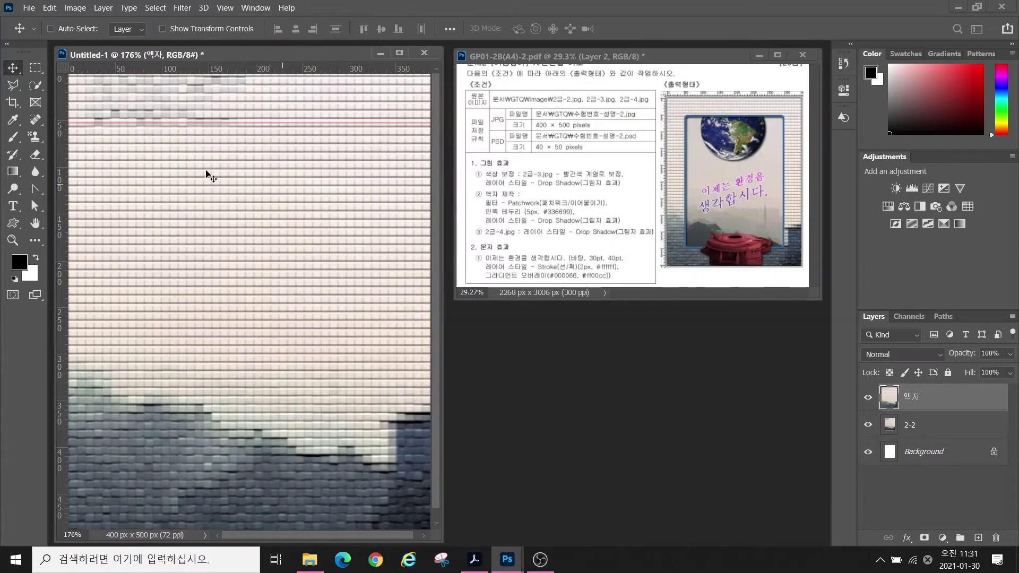
left_click_drag(122, 68, 154, 493)
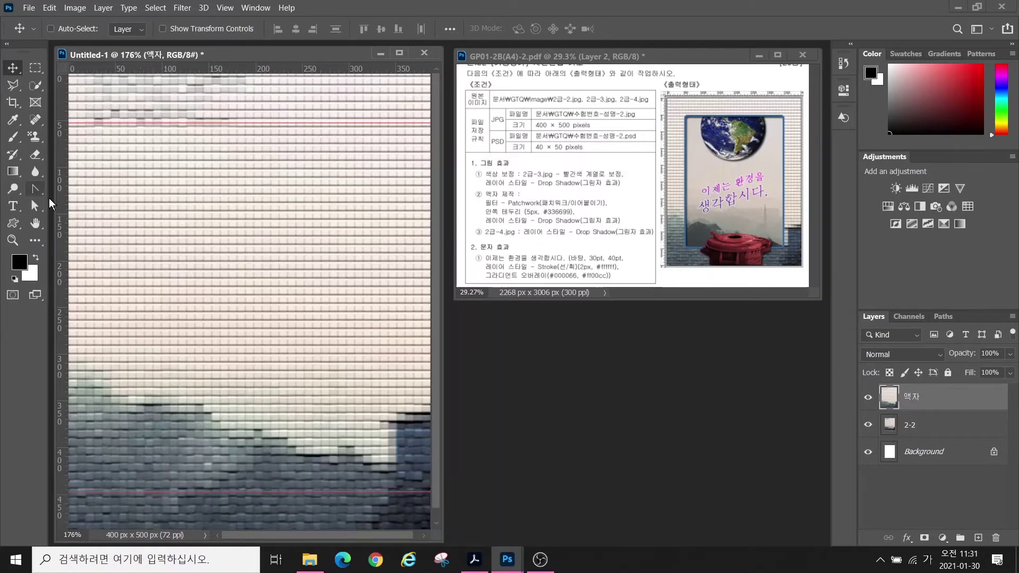
left_click_drag(64, 197, 397, 188)
double_click(35, 223)
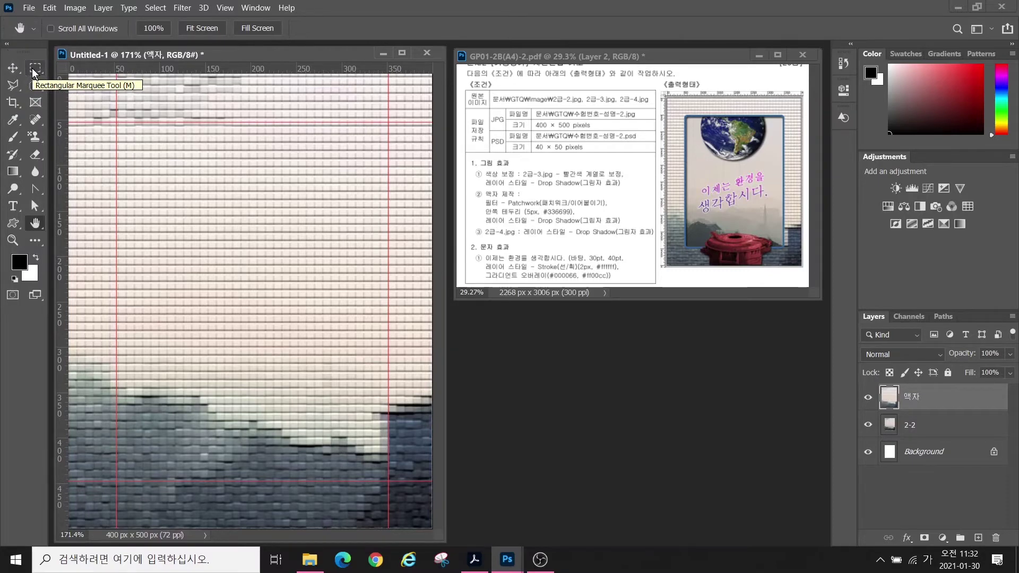
- Draw a rectangular marquee over the area bounded by the four guides
left_click(33, 73)
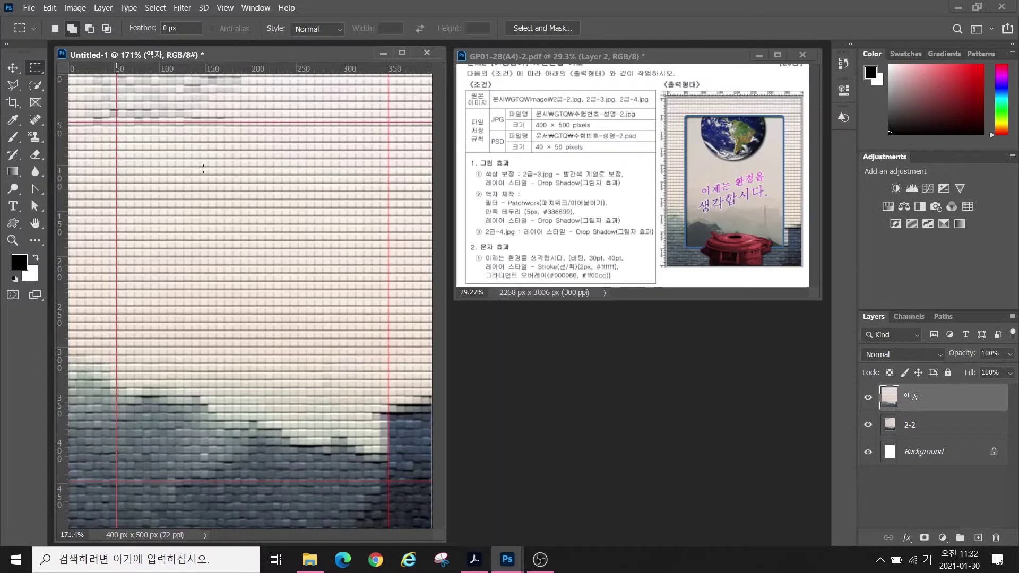
left_click_drag(116, 122, 385, 479)
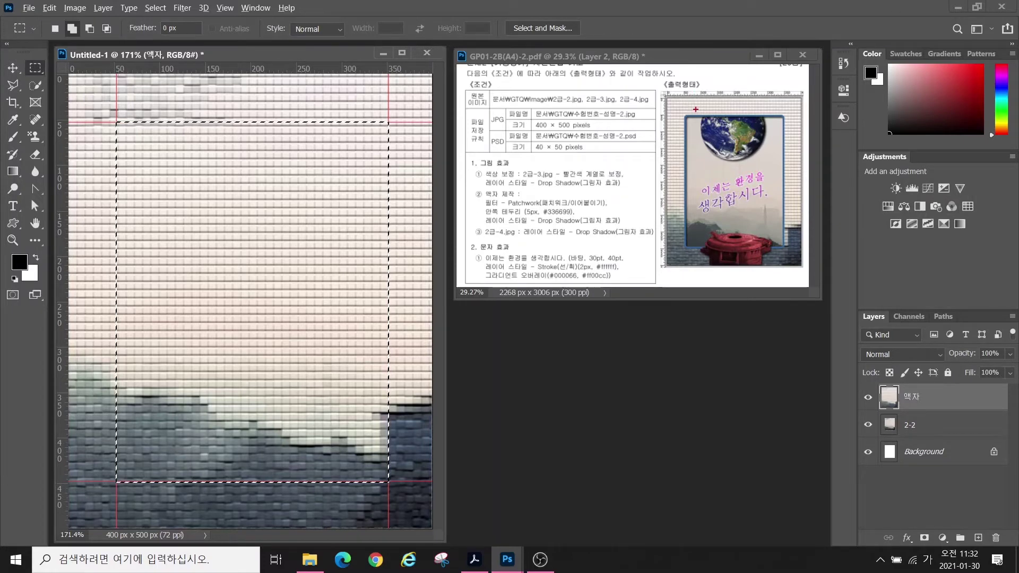
left_click_drag(685, 105, 699, 123)
mouse_move(142, 140)
left_mouse_down()
mouse_move(104, 128)
mouse_move(140, 115)
left_mouse_up()
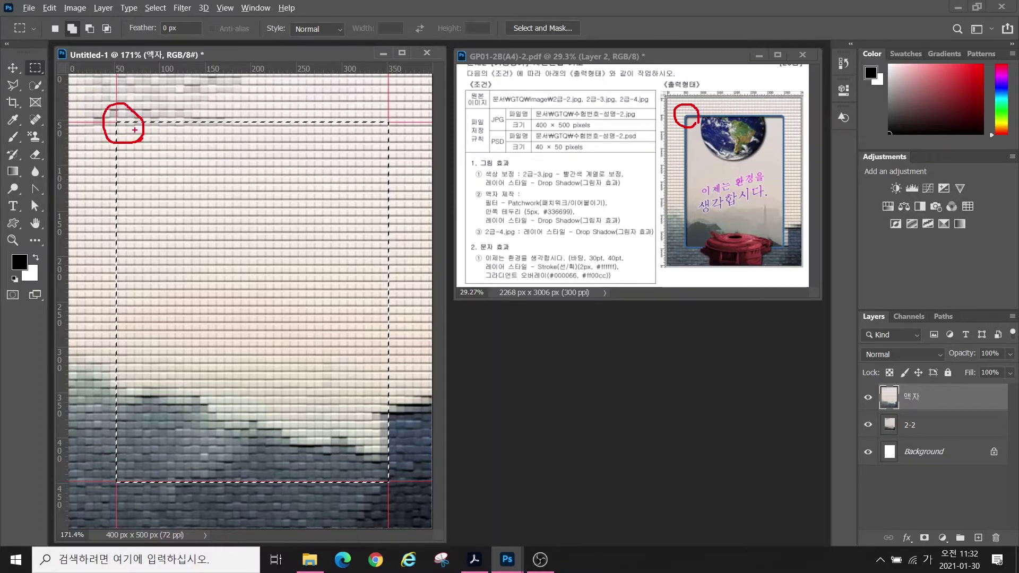
key("Escape")
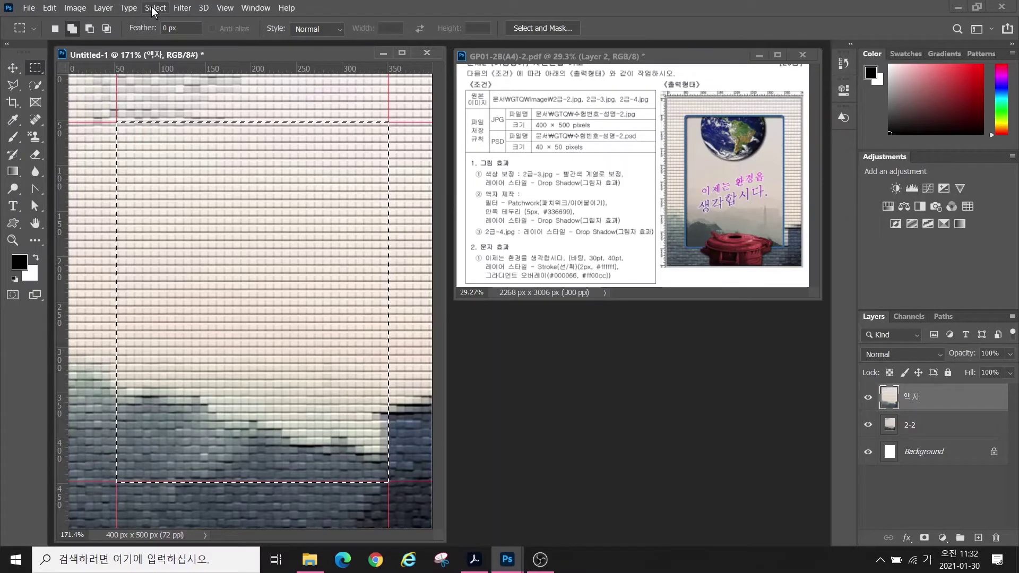
- Smooth the selection's corners with a 10-pixel sample radius
left_click(153, 7)
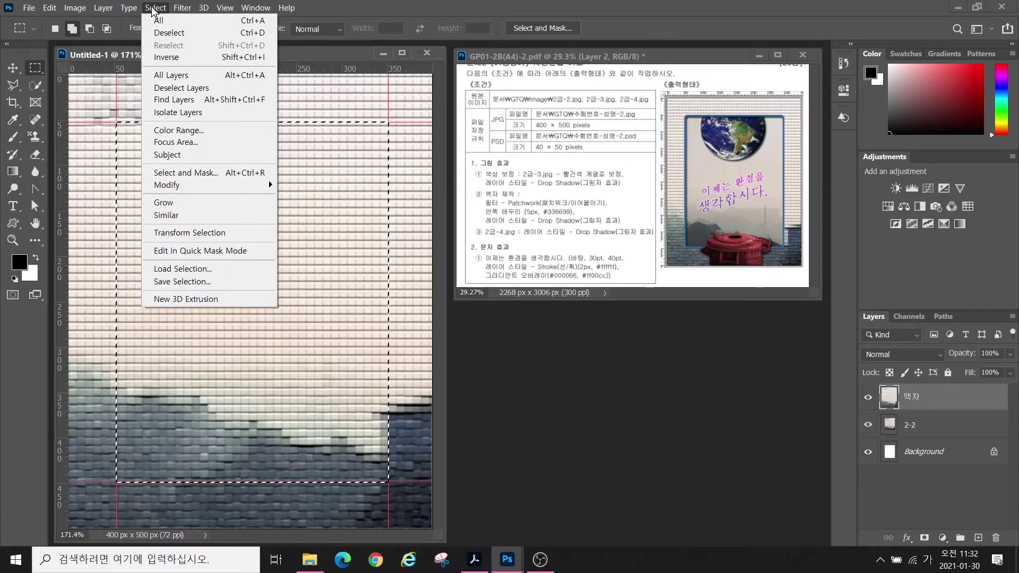
mouse_move(161, 181)
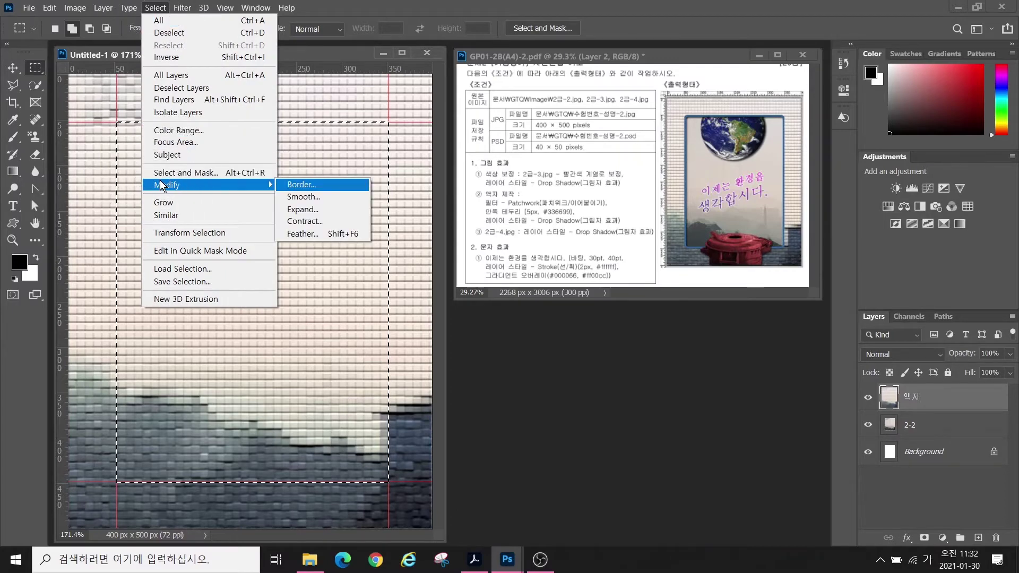
left_click(296, 201)
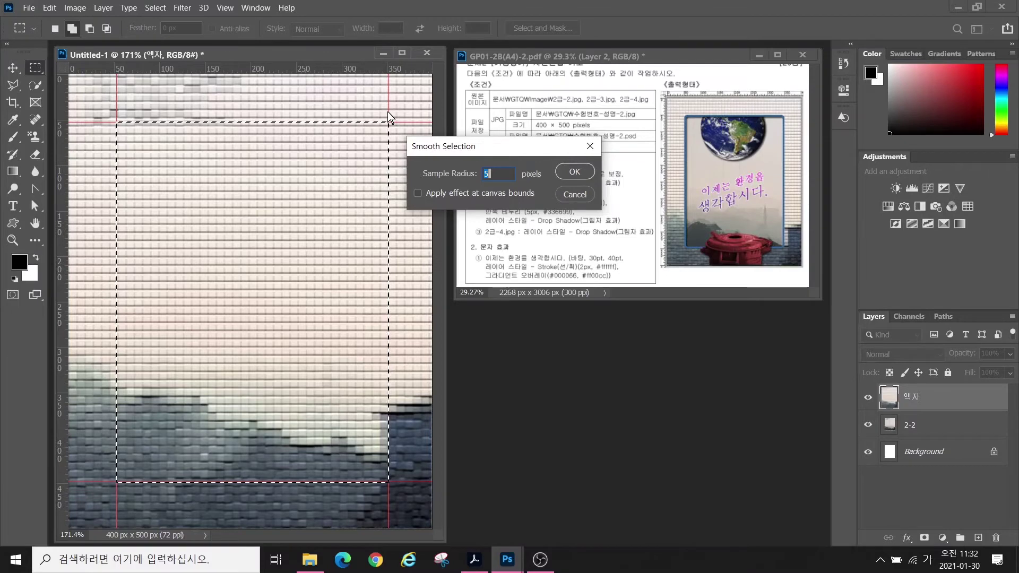
type("10")
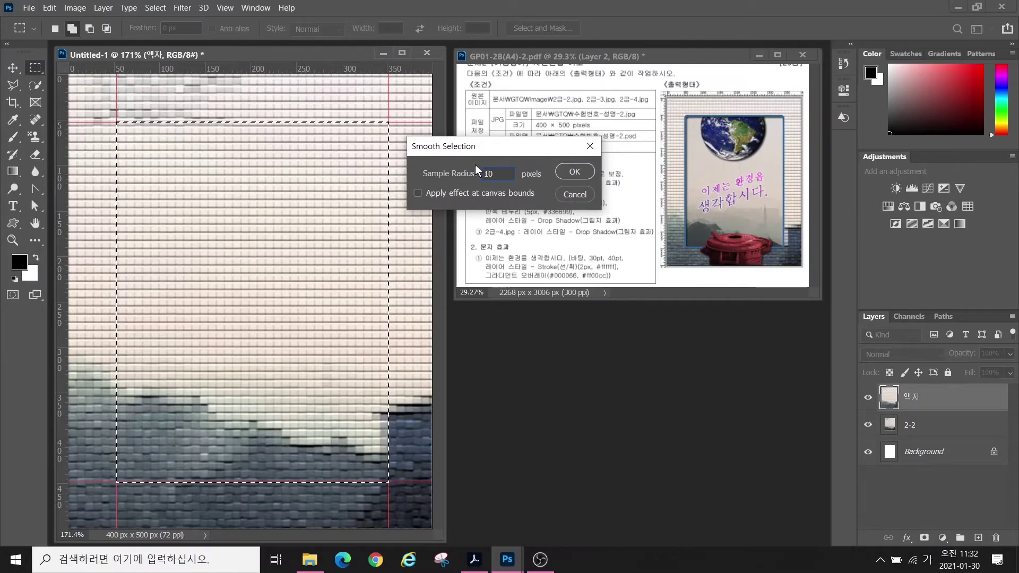
left_click(573, 172)
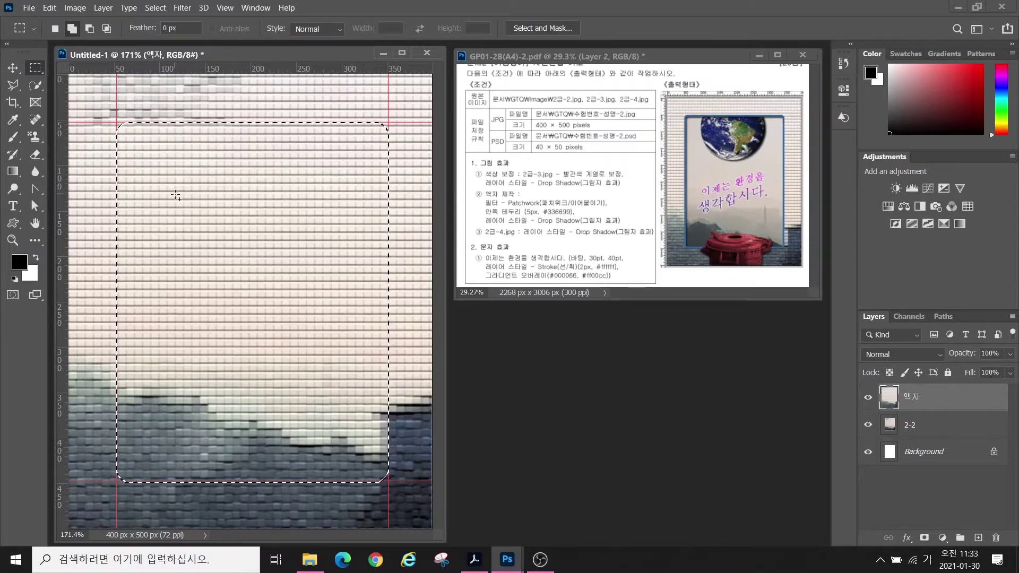
- Delete the patchwork inside the rounded selection to open up the frame
key("Delete")
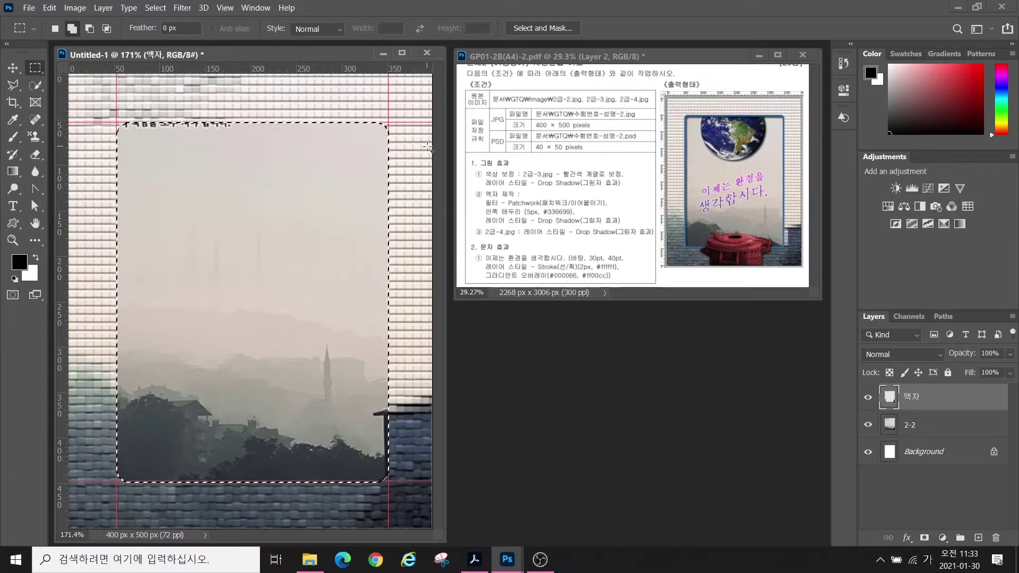
key("alt")
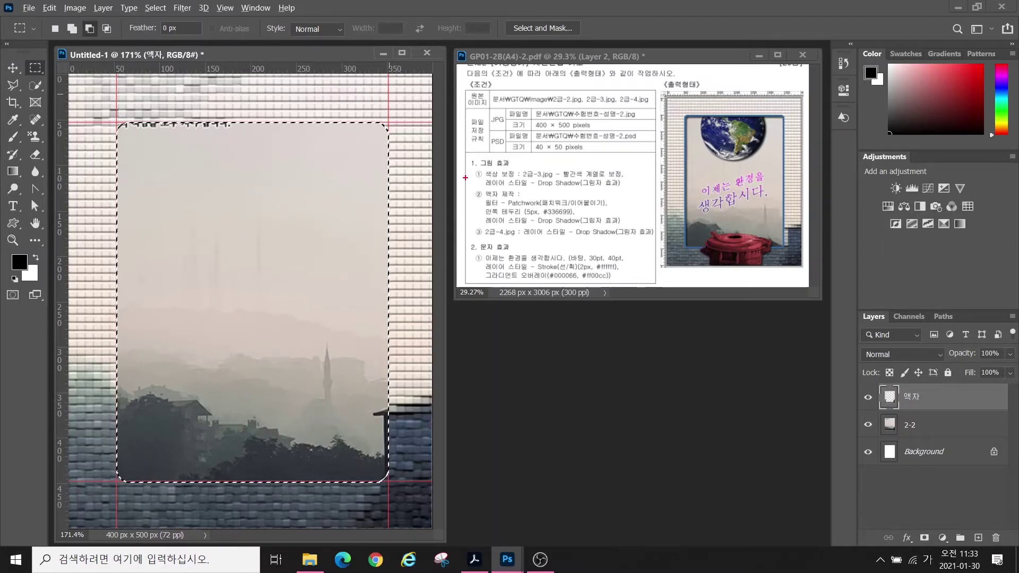
mouse_move(466, 186)
left_mouse_down()
mouse_move(485, 202)
mouse_move(640, 232)
left_mouse_up()
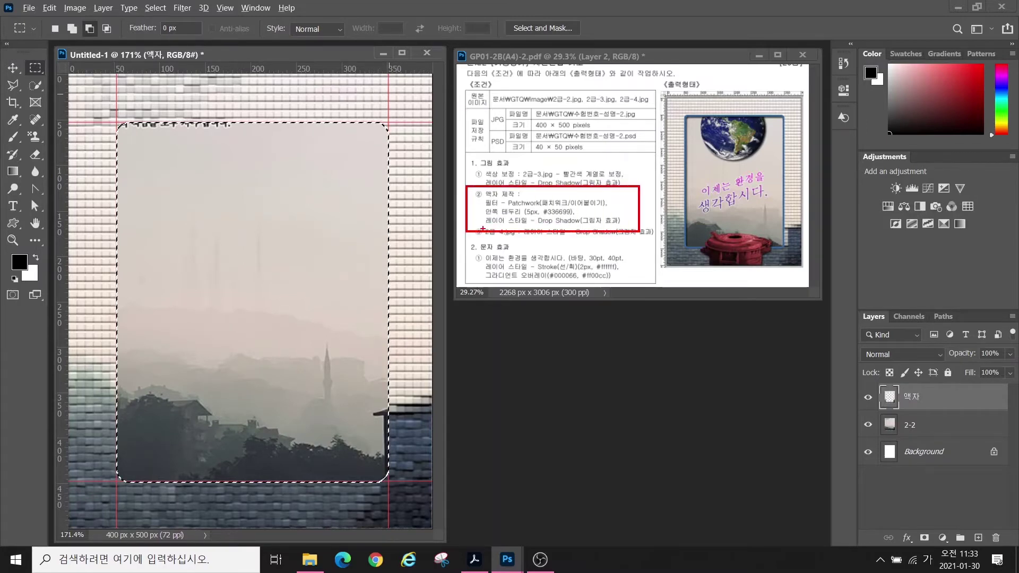
left_click_drag(483, 223, 440, 279)
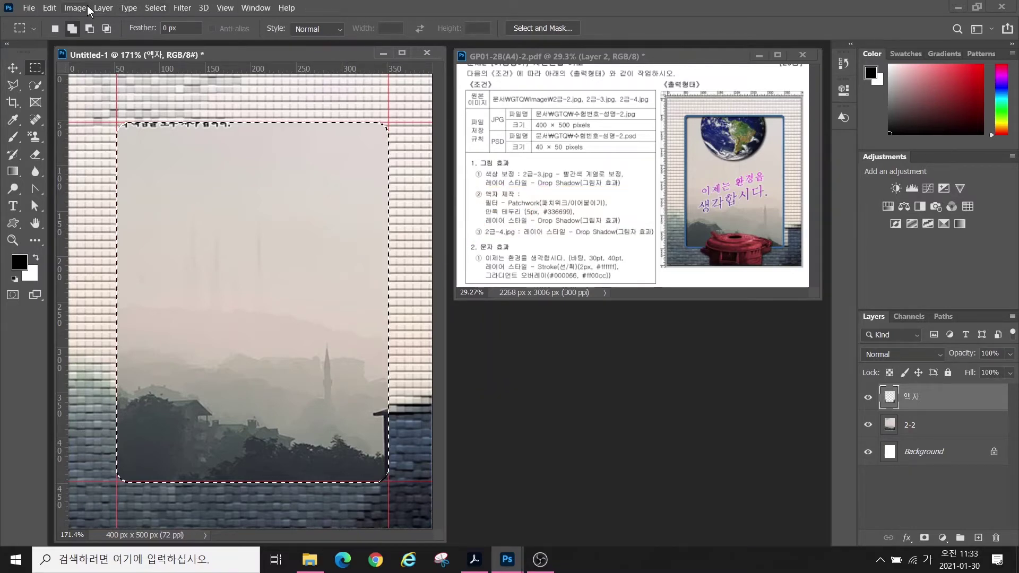
- Stroke the selection 5 px wide in colour #336699 at Center location
left_click(49, 7)
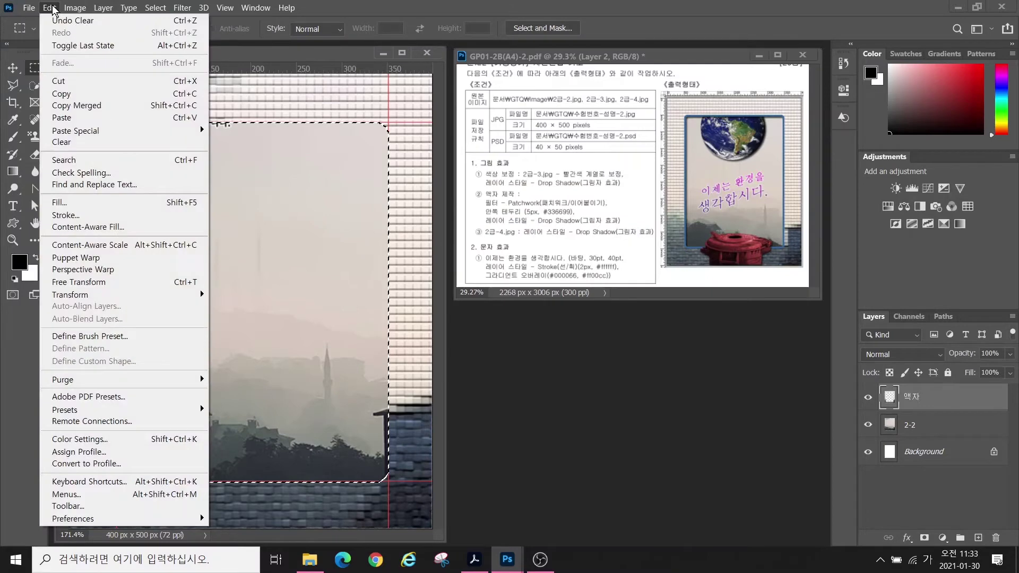
left_click(65, 215)
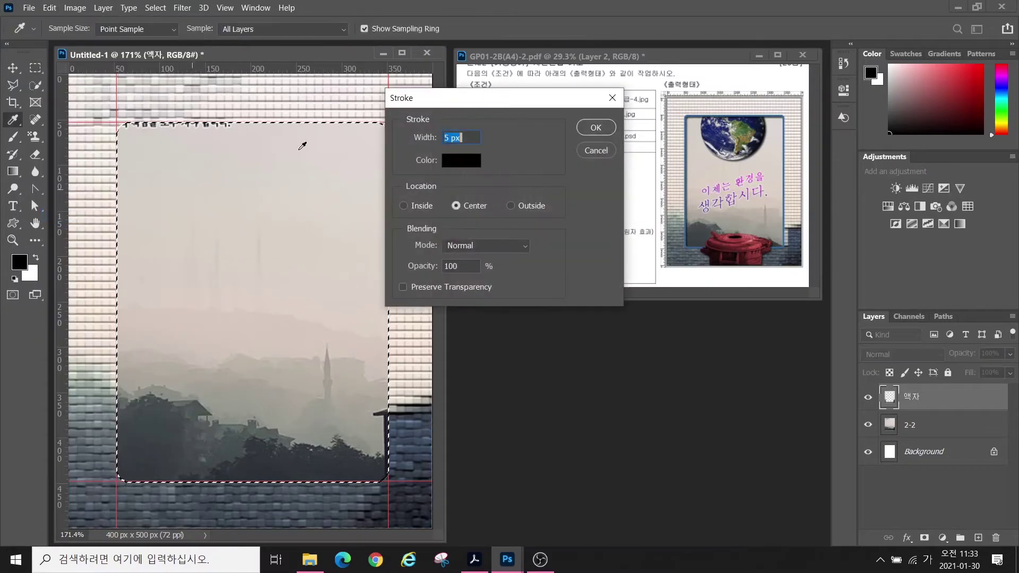
left_click_drag(438, 107, 259, 152)
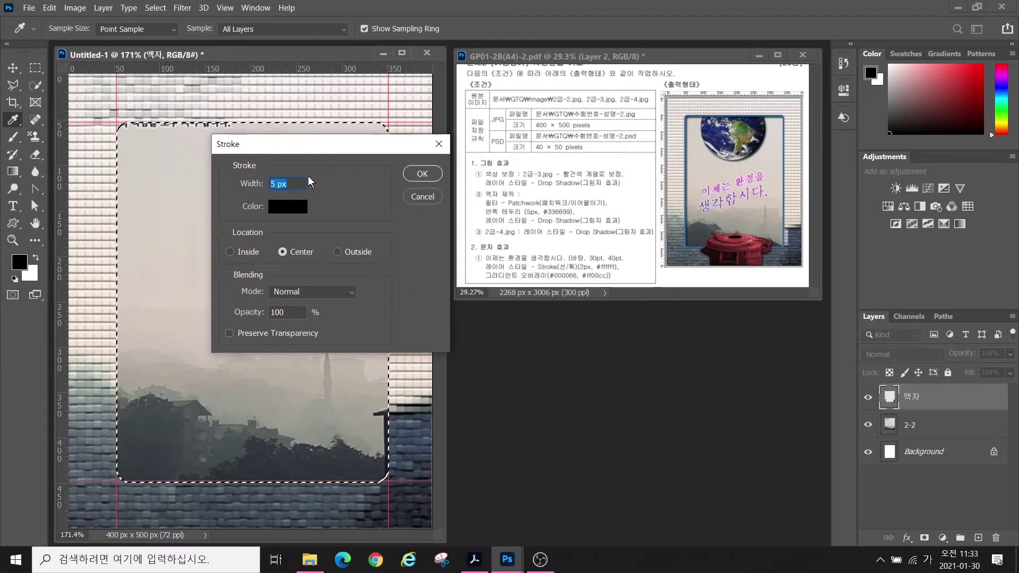
left_click(279, 208)
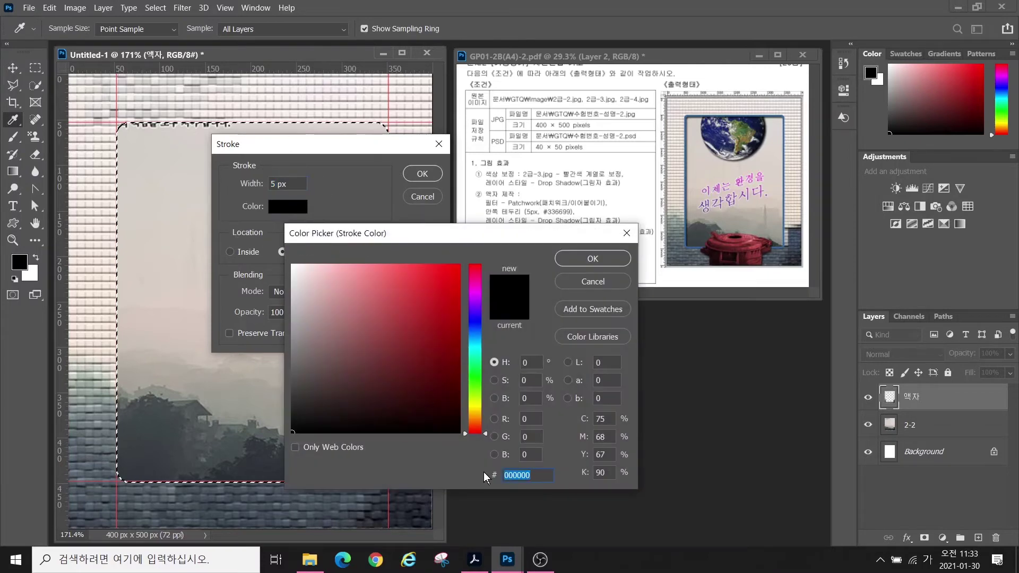
type("336699")
key("Return")
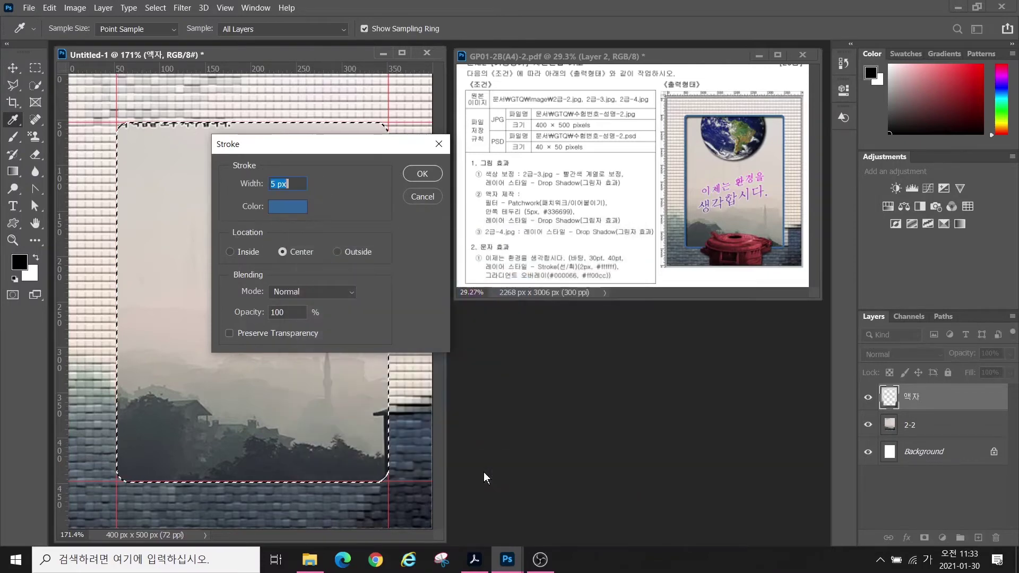
left_click(411, 176)
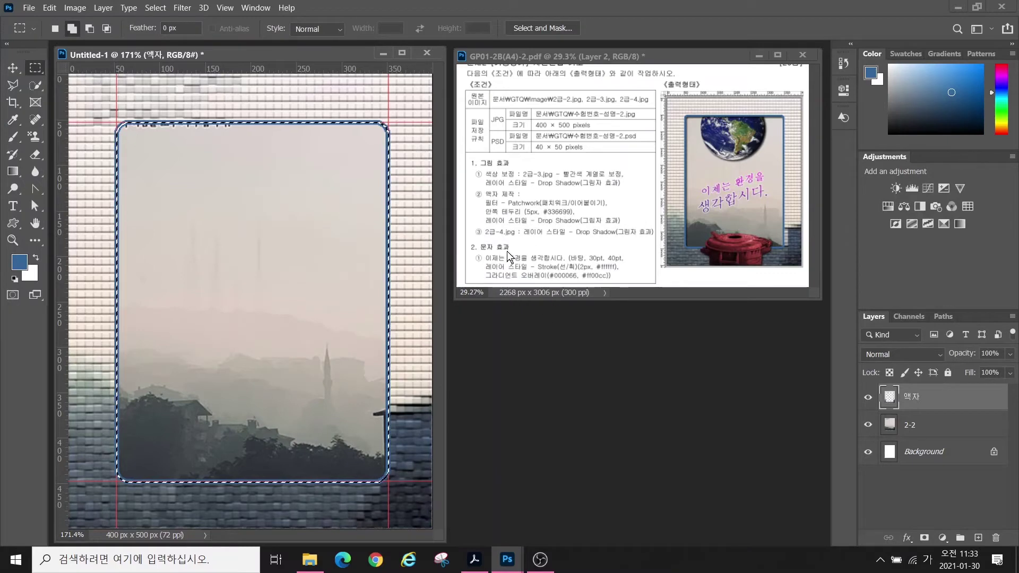
- Add a Drop Shadow with a 122° angle to the 액자 frame layer
left_click(906, 538)
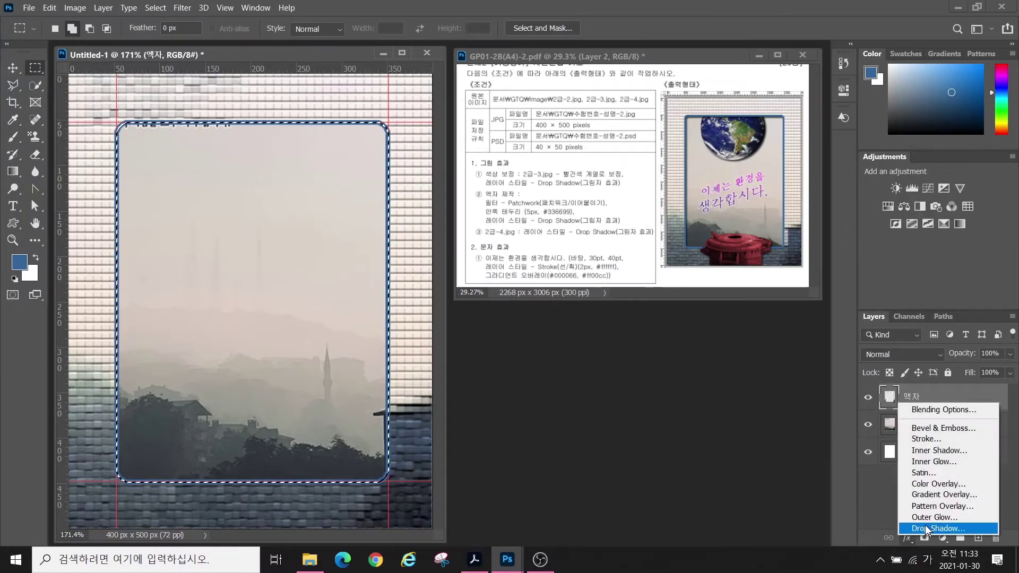
left_click(923, 549)
left_click_drag(451, 180, 720, 297)
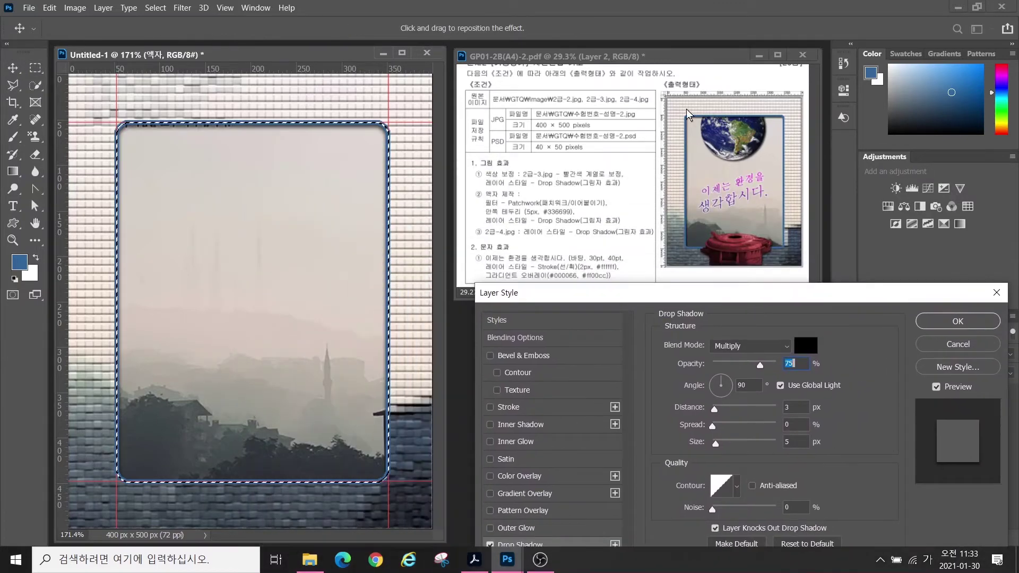
left_click(717, 382)
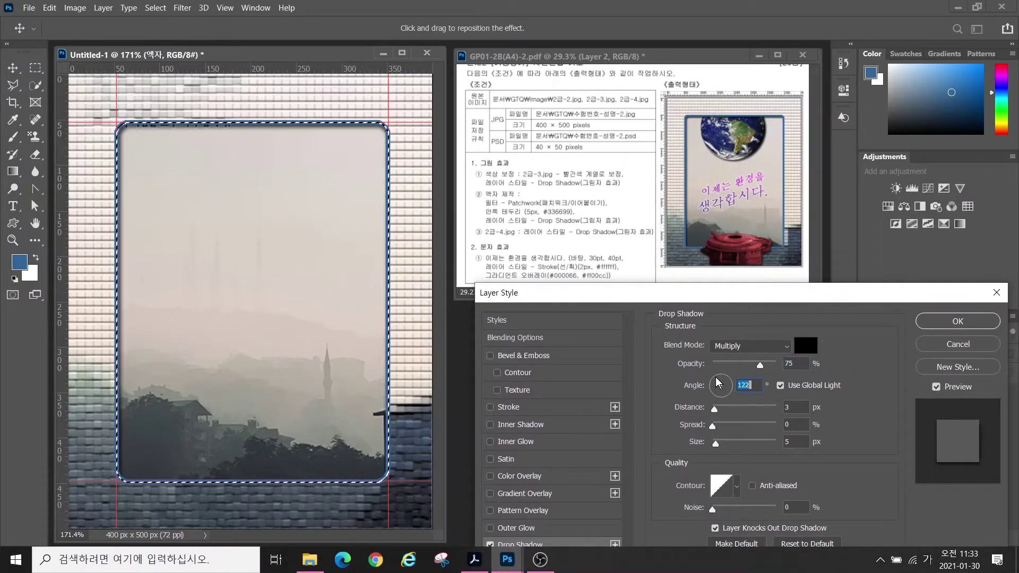
left_click(939, 323)
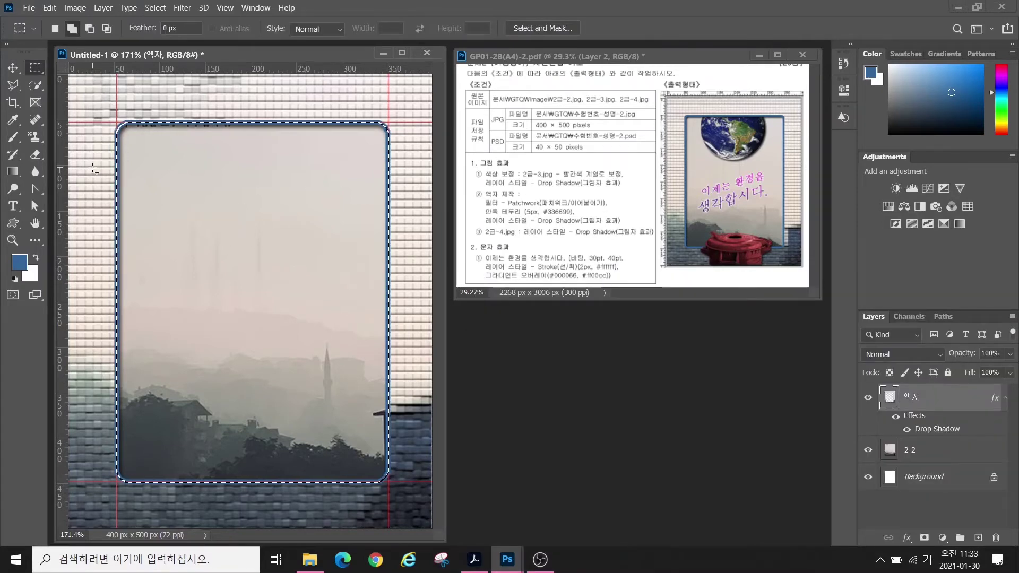
- Deselect the rounded frame area and clear all red guide lines
left_click(154, 8)
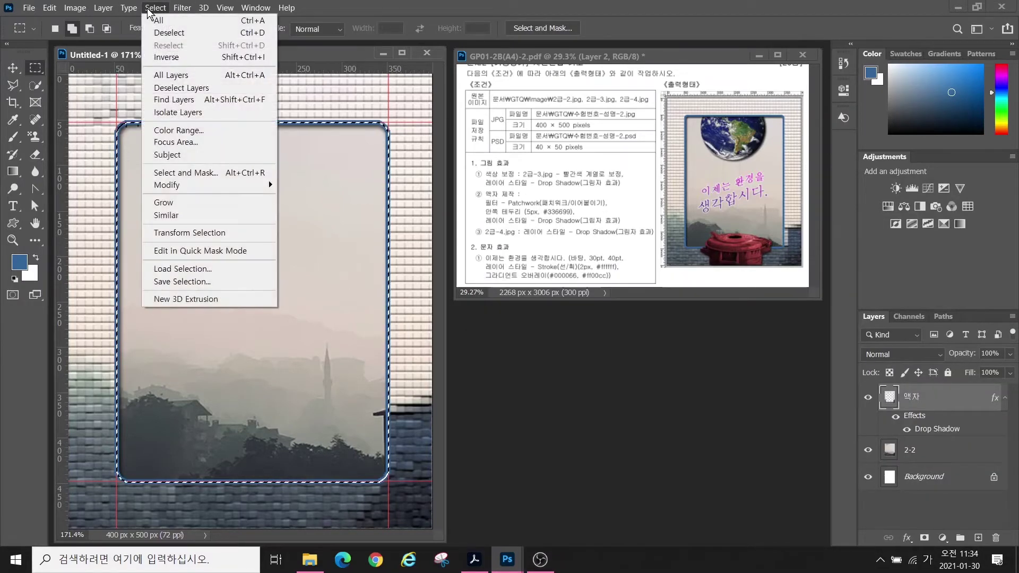
left_click(169, 34)
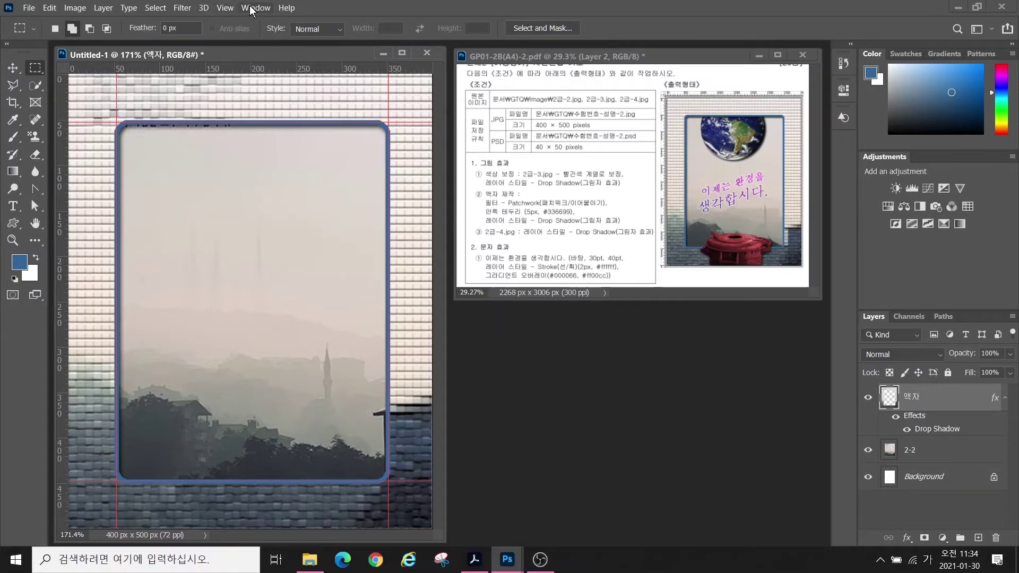
left_click(225, 9)
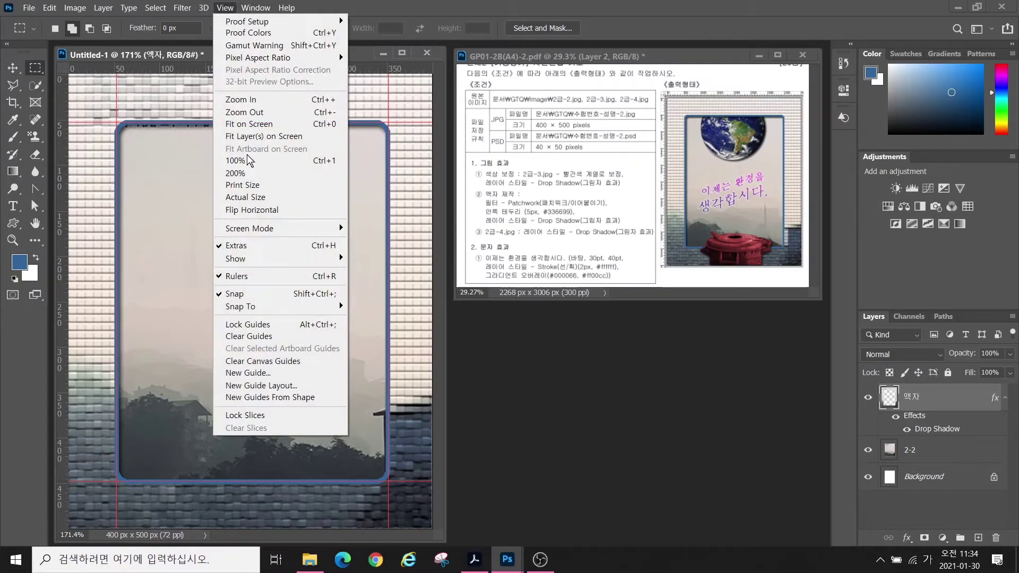
left_click(247, 342)
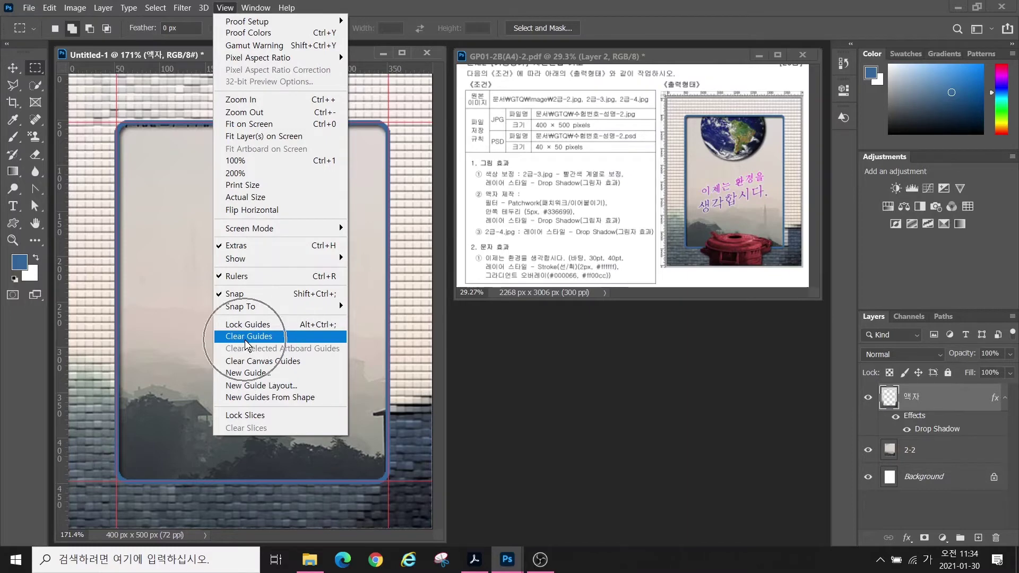
left_click(247, 340)
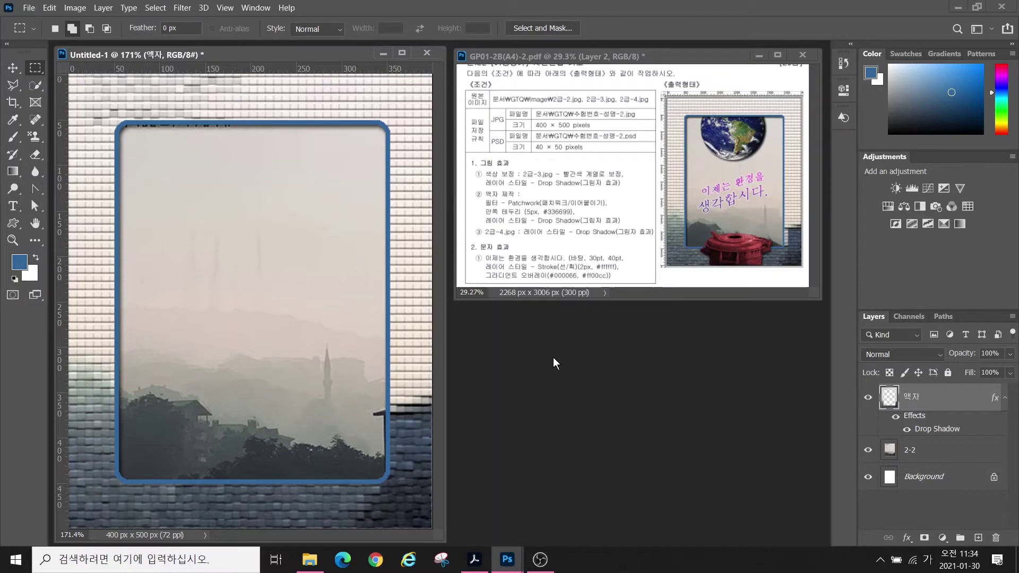
- Open 2급-3.jpg and select the green trash can, trimming off excess background
key("ctrl+o")
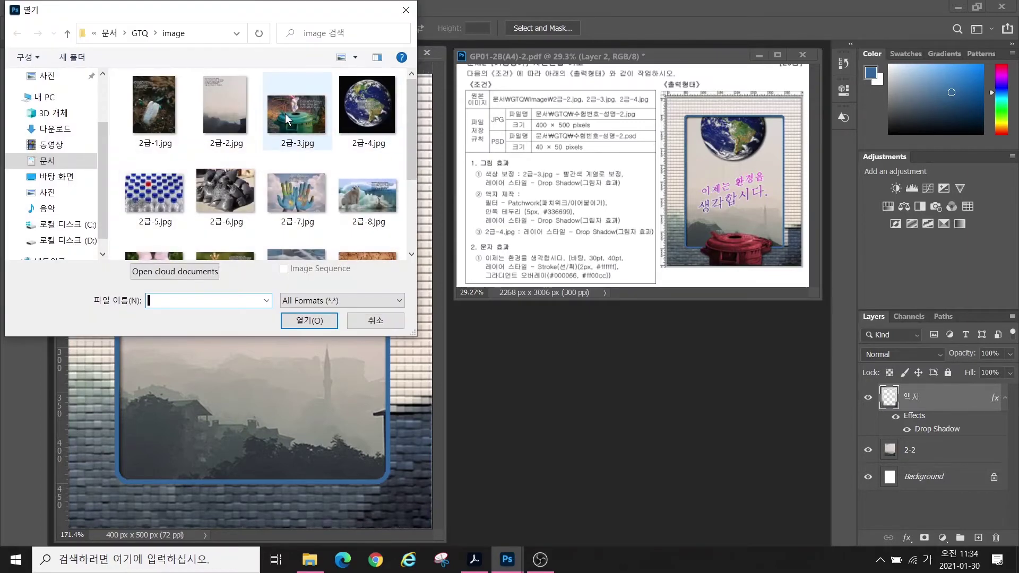
left_click(313, 119)
left_click(318, 321)
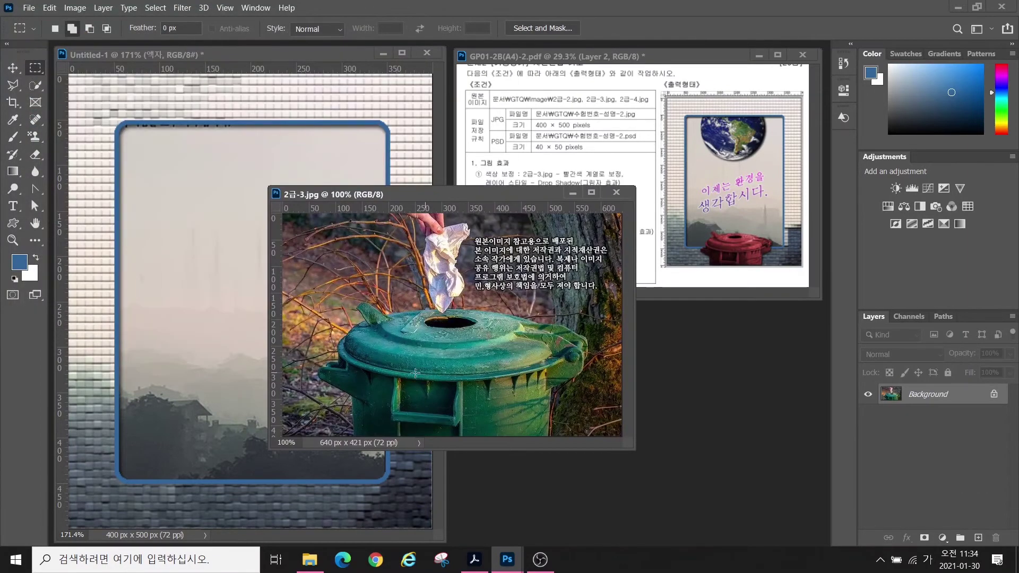
left_click(37, 87)
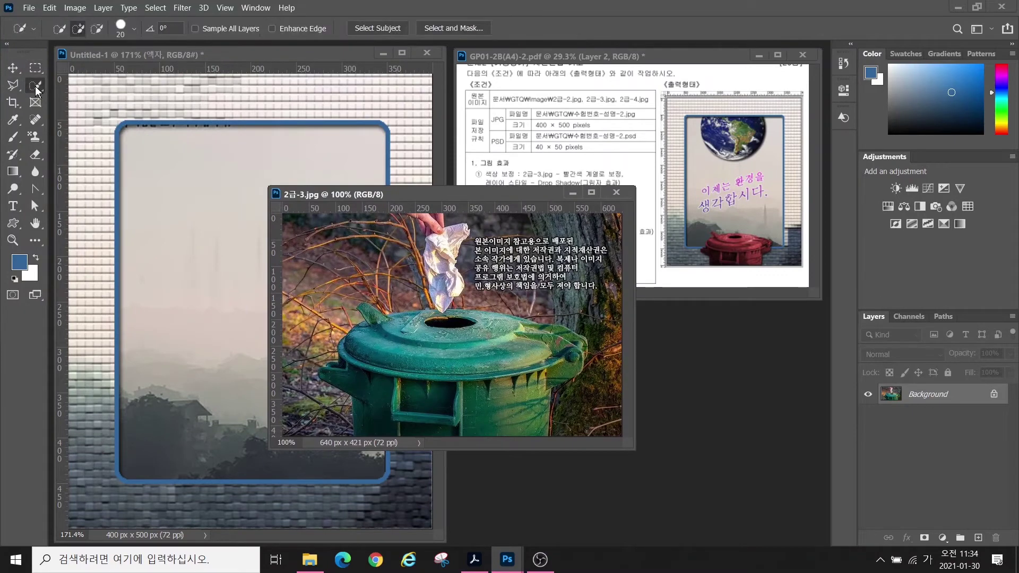
mouse_move(405, 375)
left_mouse_down()
mouse_move(439, 349)
mouse_move(492, 349)
mouse_move(485, 406)
mouse_move(518, 402)
mouse_move(418, 397)
mouse_move(403, 419)
mouse_move(442, 424)
mouse_move(403, 423)
mouse_move(383, 402)
mouse_move(375, 356)
mouse_move(516, 334)
mouse_move(566, 354)
mouse_move(477, 333)
left_mouse_up()
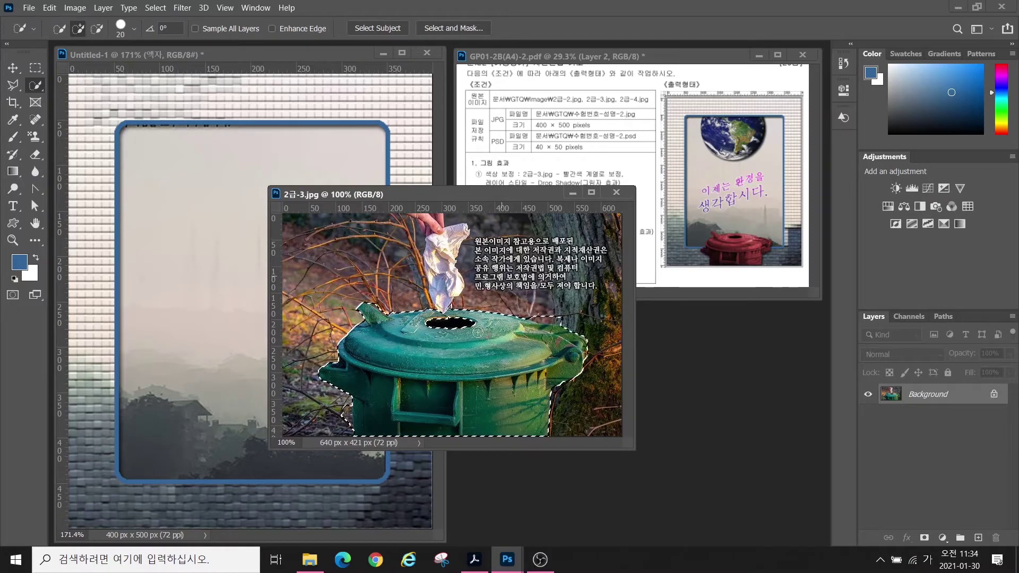
left_click(98, 30)
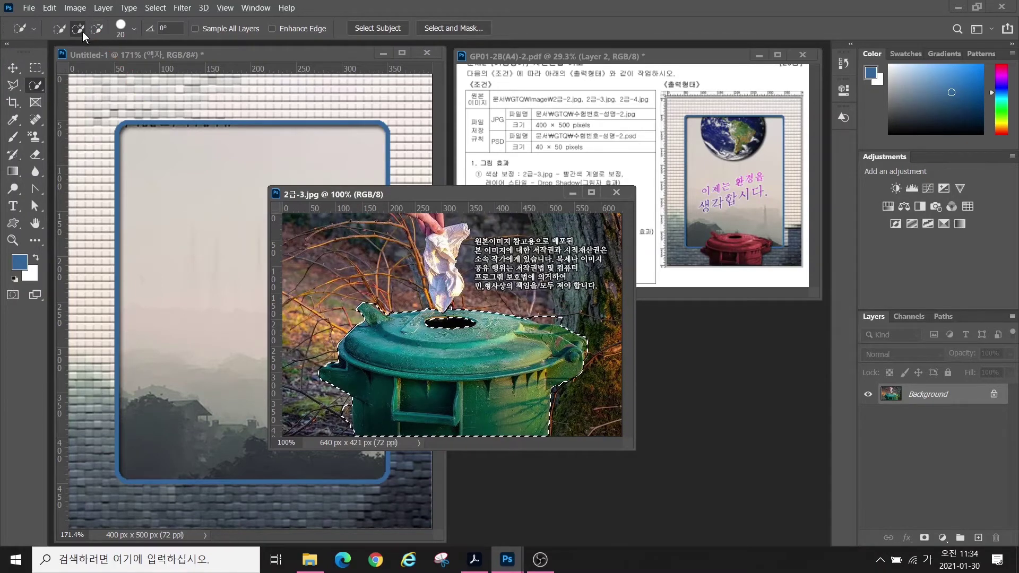
left_click(563, 315, "alt")
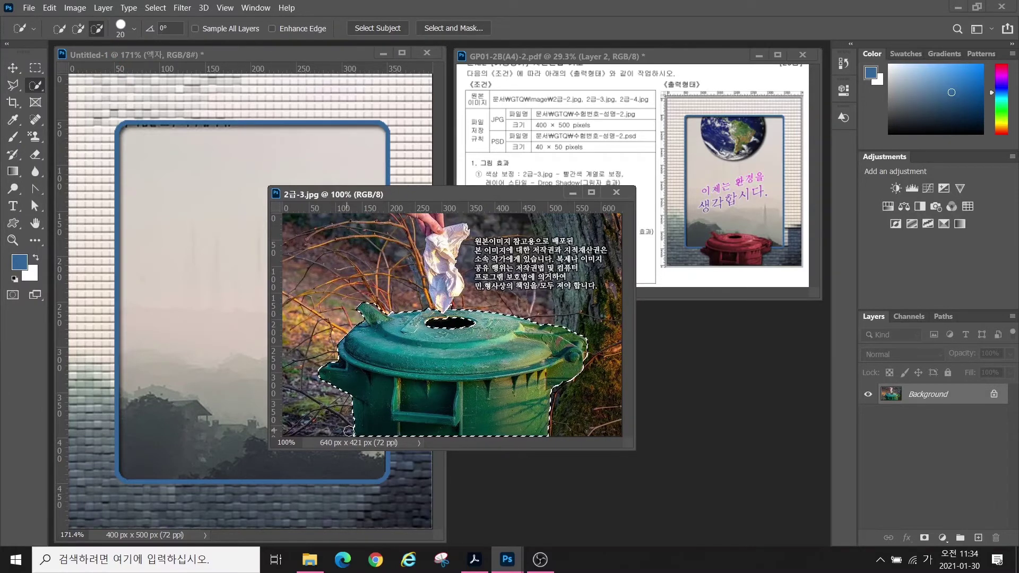
- Drag the trash can into the poster, scale it to 43.9% and centre it at the bottom
left_click(12, 68)
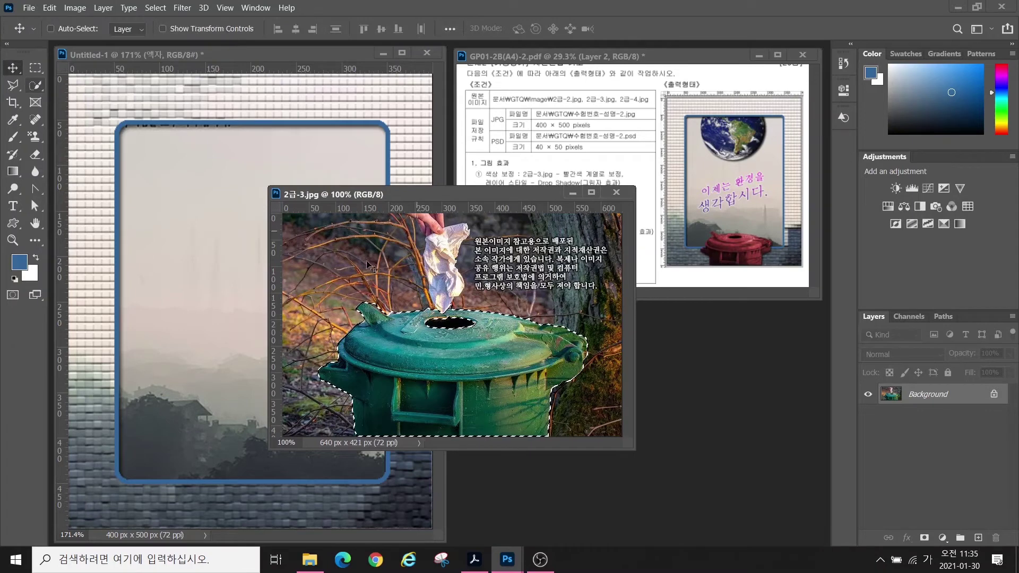
left_click(35, 85)
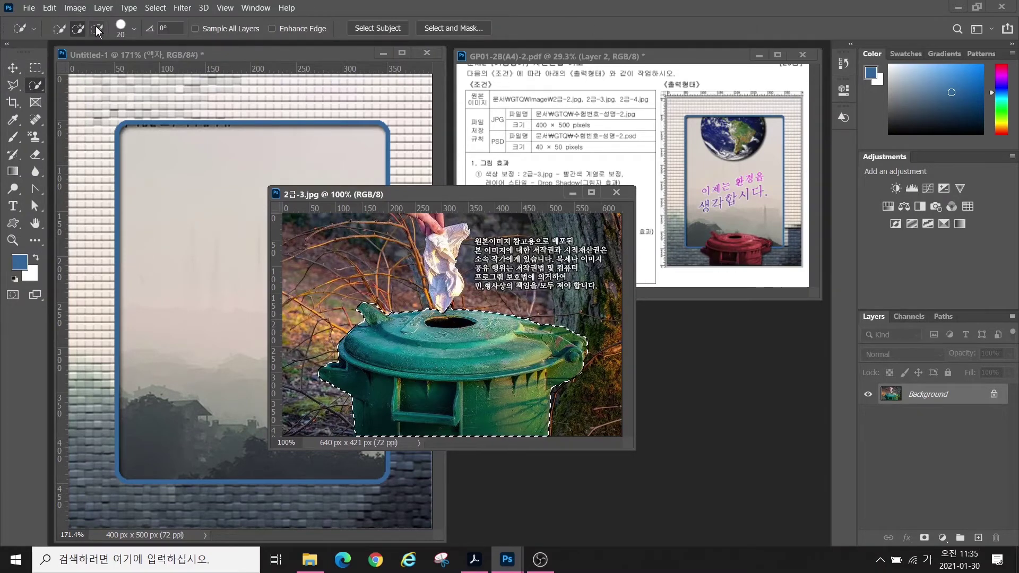
left_click(12, 68)
left_click_drag(433, 366, 225, 303)
left_click_drag(225, 297, 260, 390)
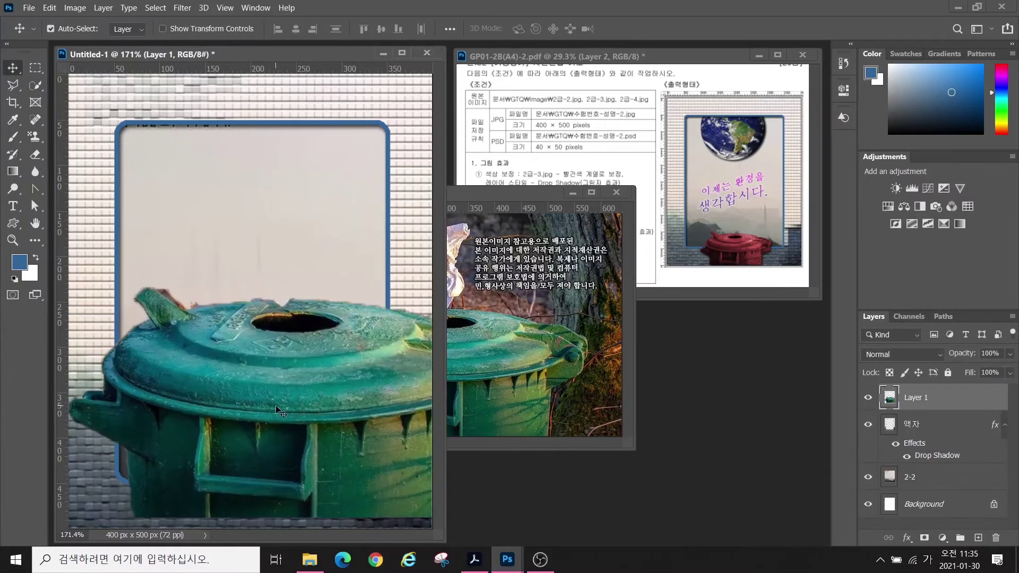
key("ctrl+t")
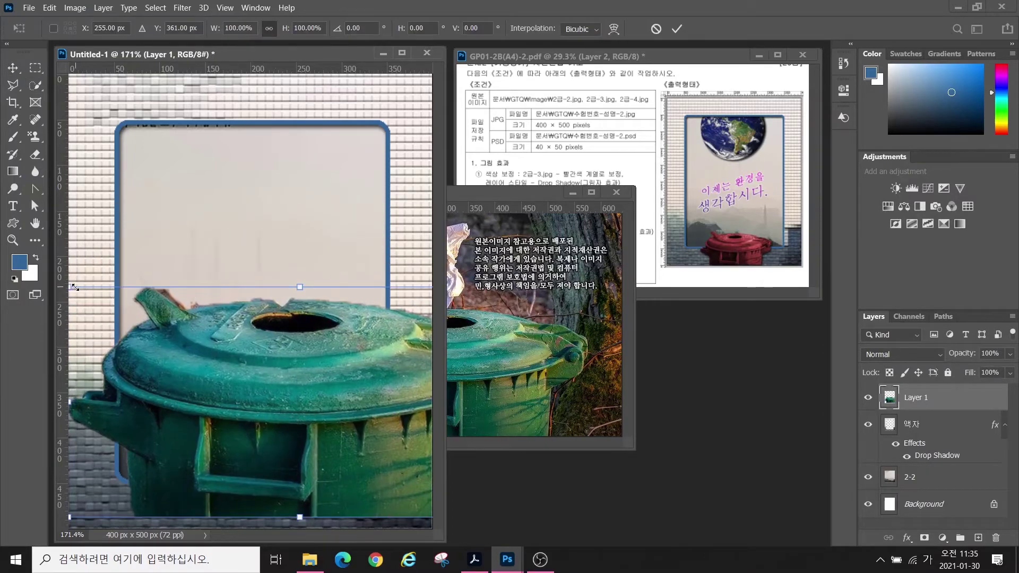
left_click_drag(75, 288, 275, 439)
left_click_drag(380, 453, 232, 467)
left_click_drag(131, 409, 165, 426)
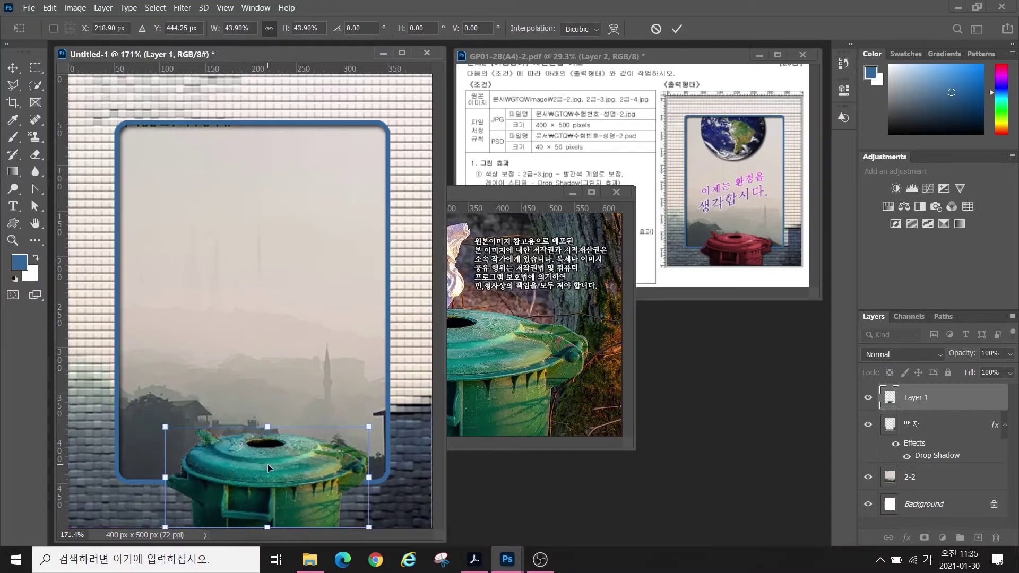
left_click_drag(268, 468, 222, 474)
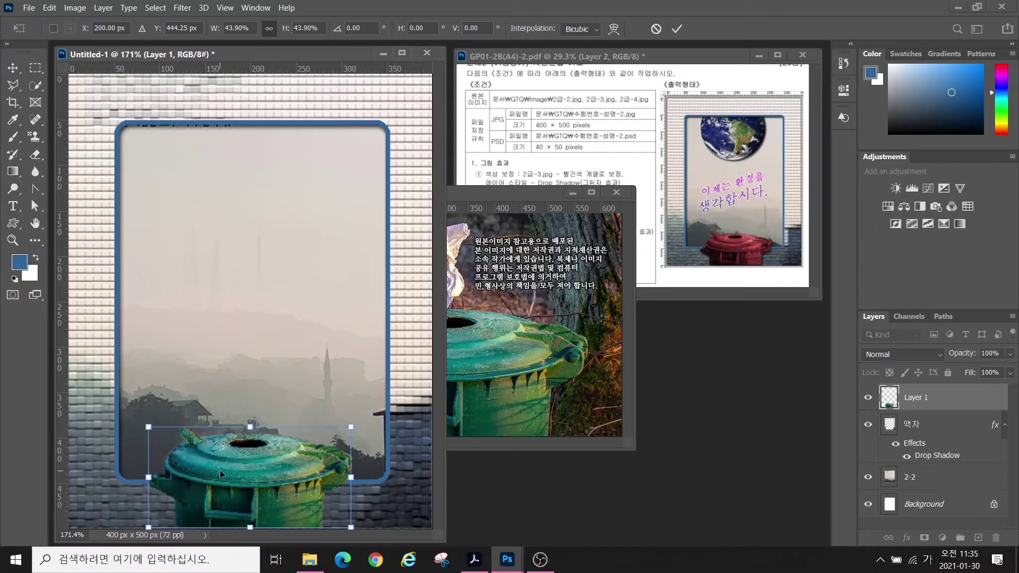
key("Return")
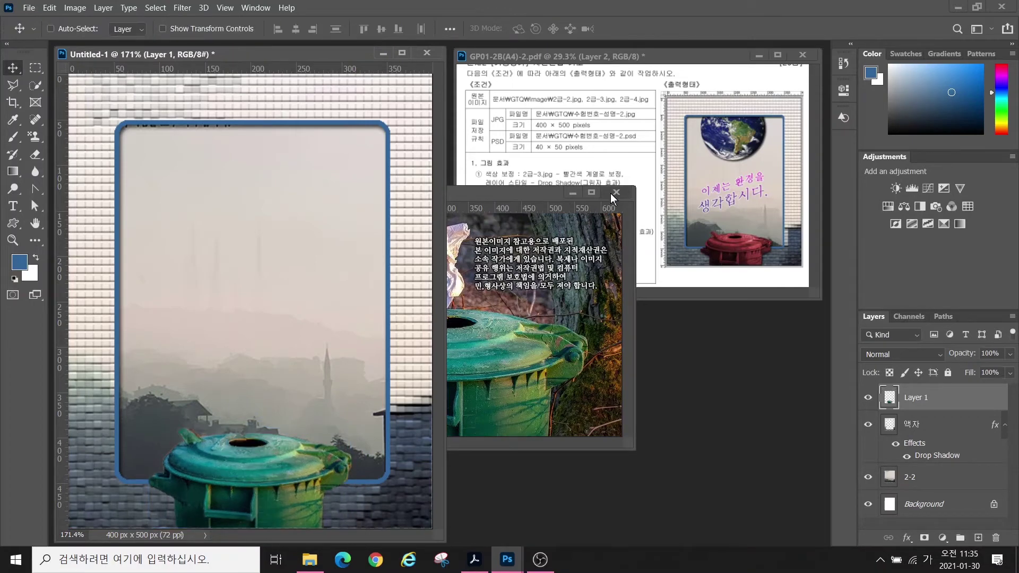
- Close 2급-3.jpg and rename the new trash can layer to 2-3
left_click(616, 192)
double_click(915, 397)
type("2-3")
key("Return")
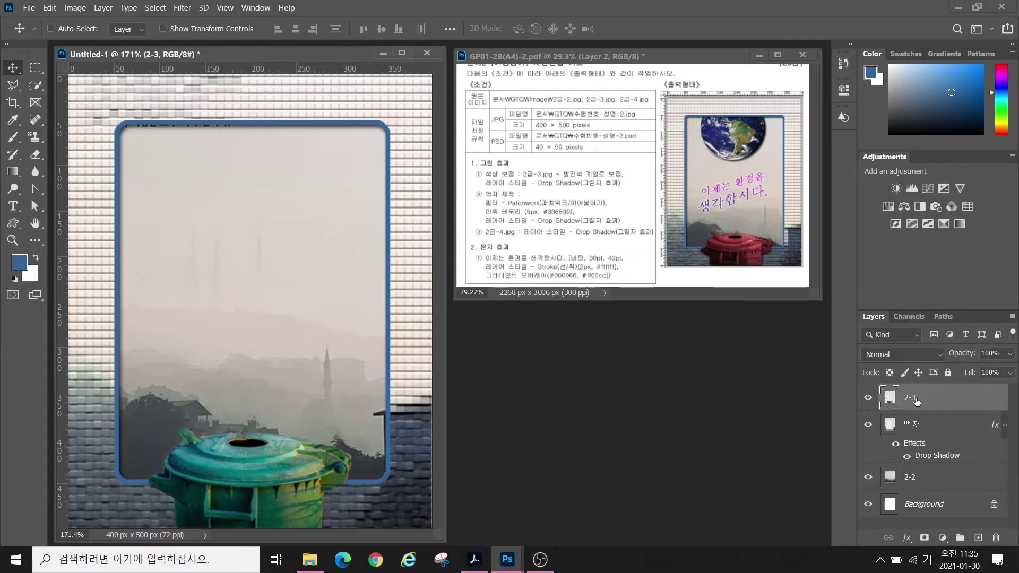
- Try a direct Image Hue/Saturation change on the trash can, then cancel it
left_click(585, 183)
left_click(586, 182)
left_click(911, 398)
left_click(75, 8)
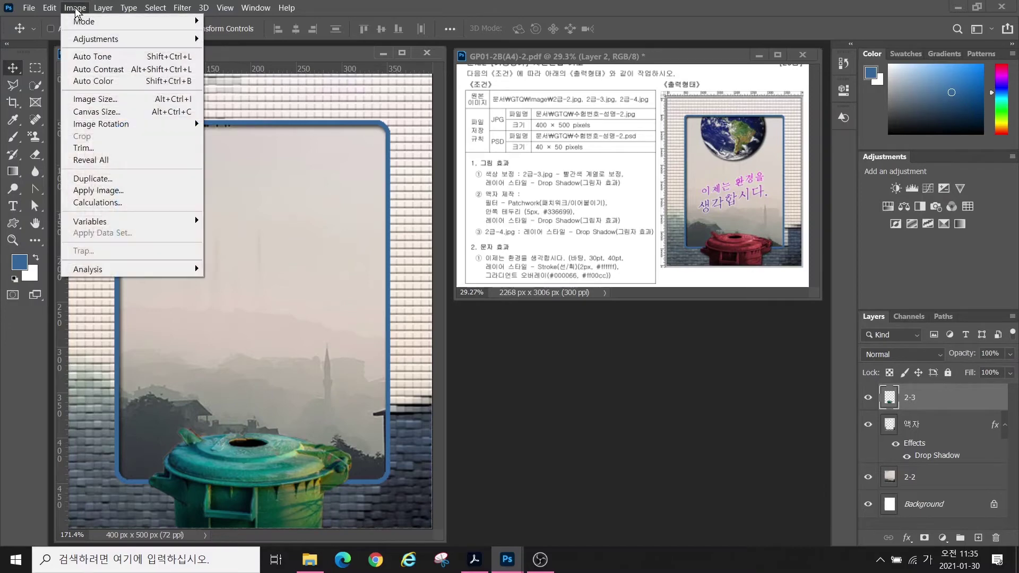
mouse_move(83, 37)
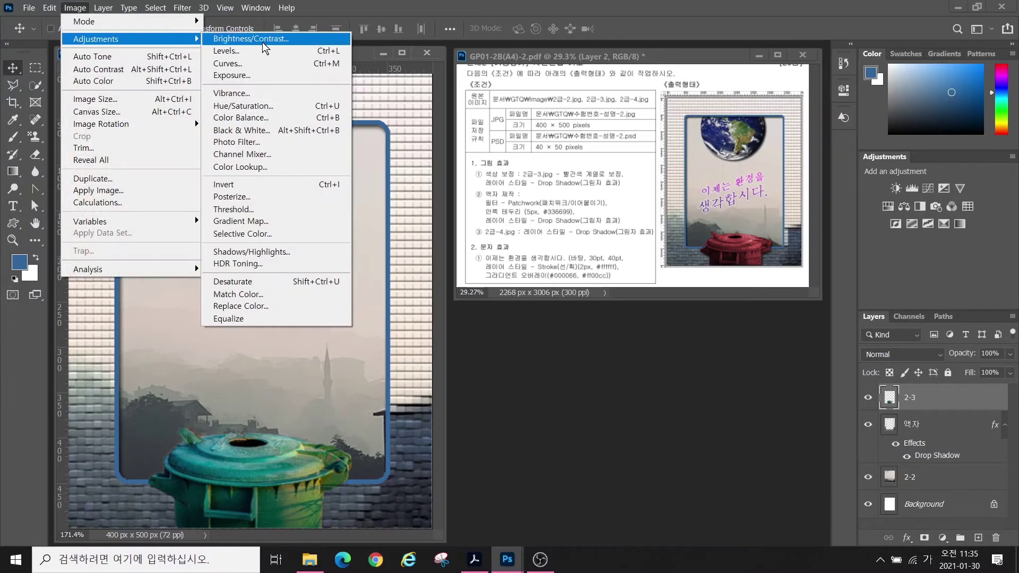
left_click(246, 106)
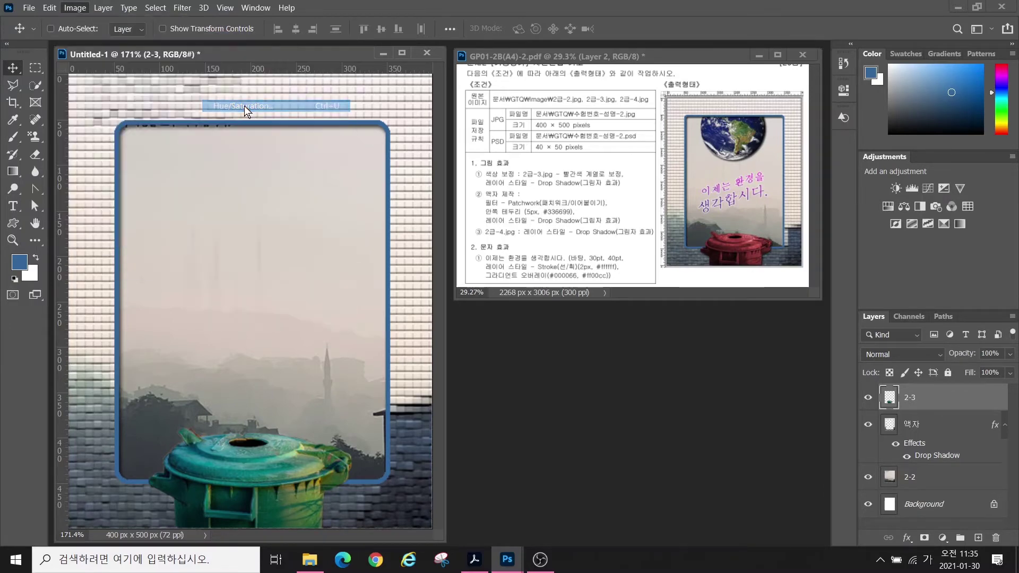
left_click_drag(471, 183, 504, 186)
left_click(620, 140)
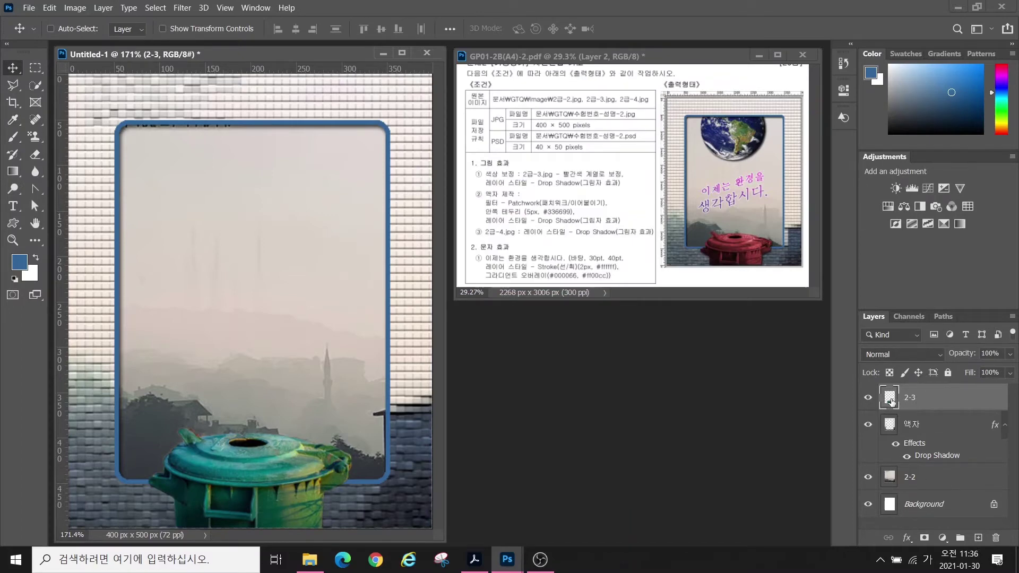
- Load the 2-3 layer as a selection and add a Hue/Saturation adjustment layer
key("ctrl")
left_click(889, 398, "ctrl")
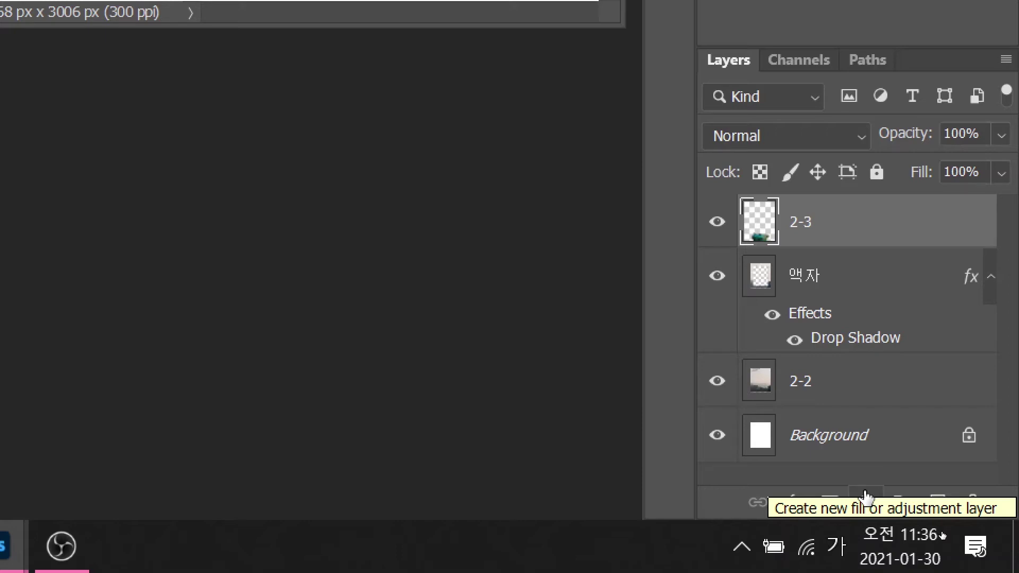
left_click(866, 499)
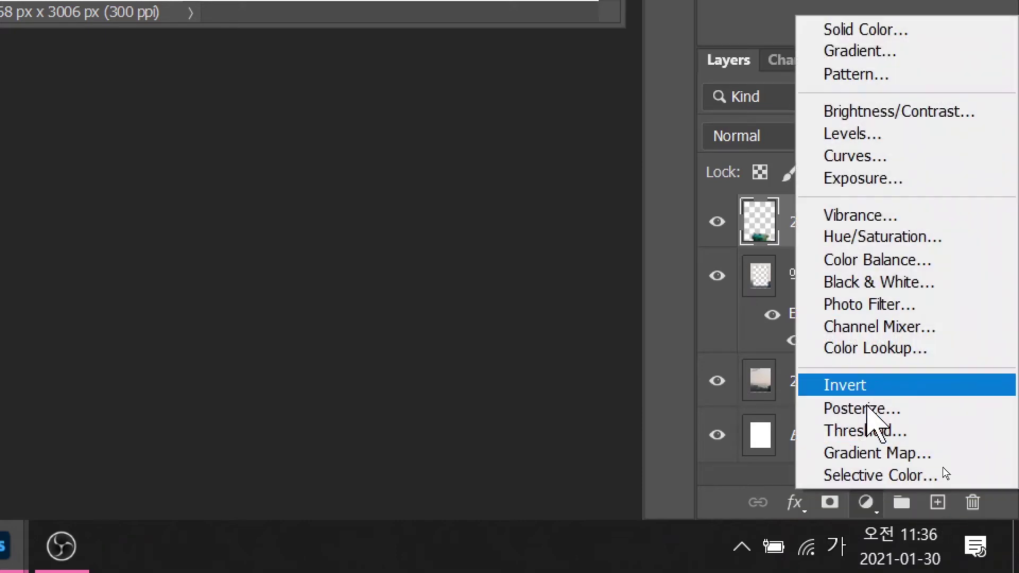
left_click(874, 237)
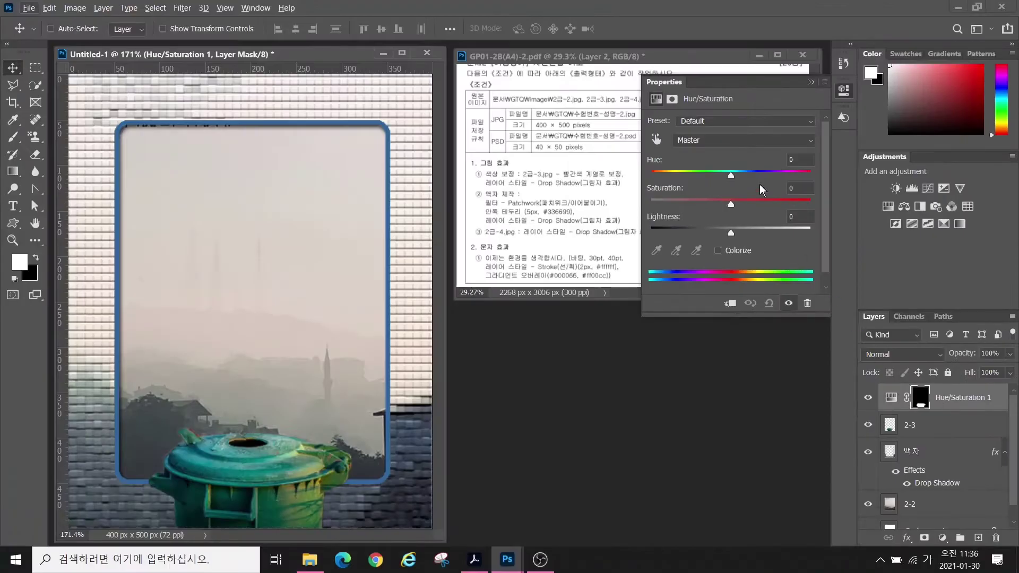
- Colorize the trash can with Hue 15, Saturation 71 and Lightness -28
left_click_drag(731, 175, 704, 187)
key("ctrl")
key("ctrl")
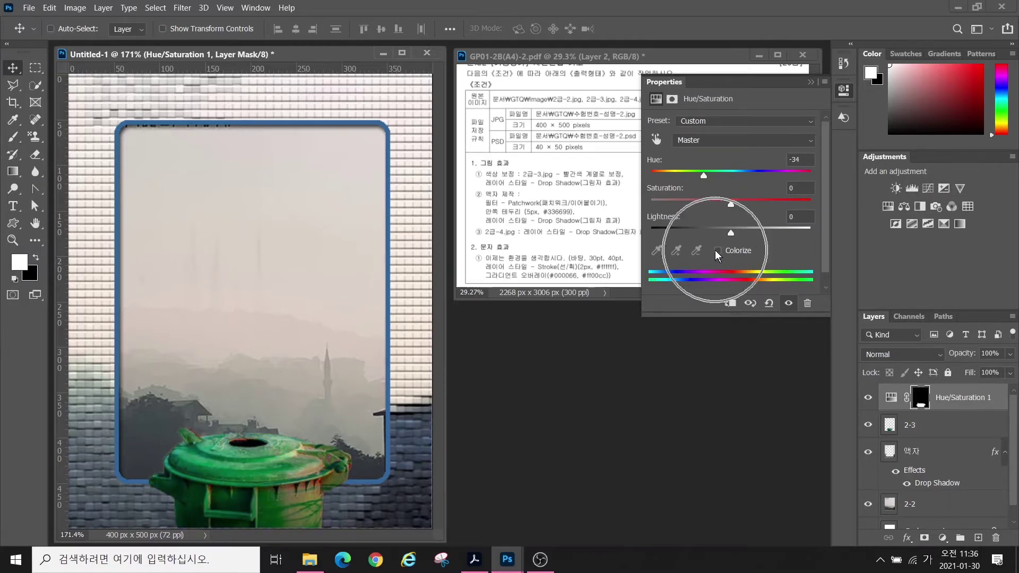
key("ctrl")
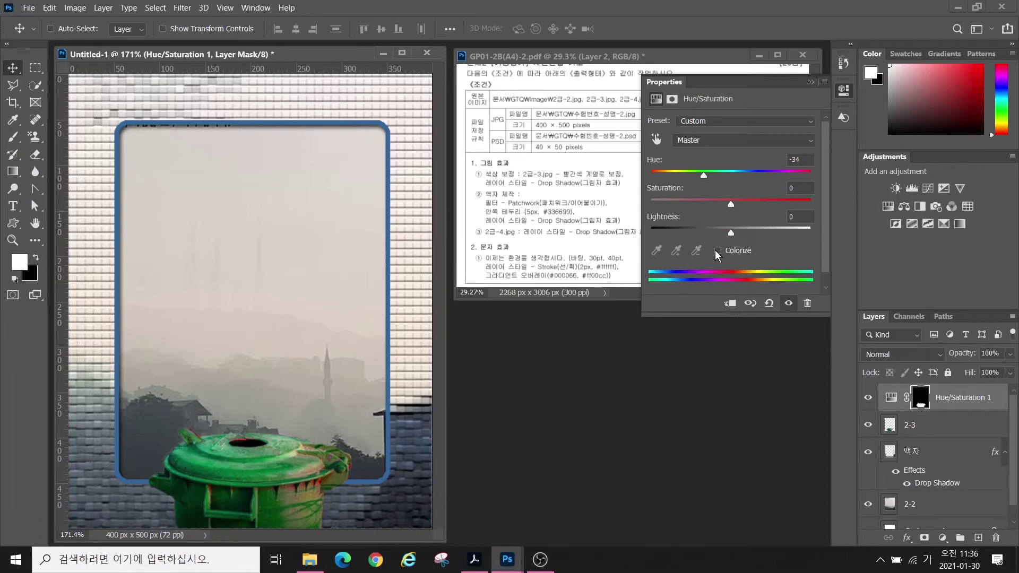
left_click(717, 251)
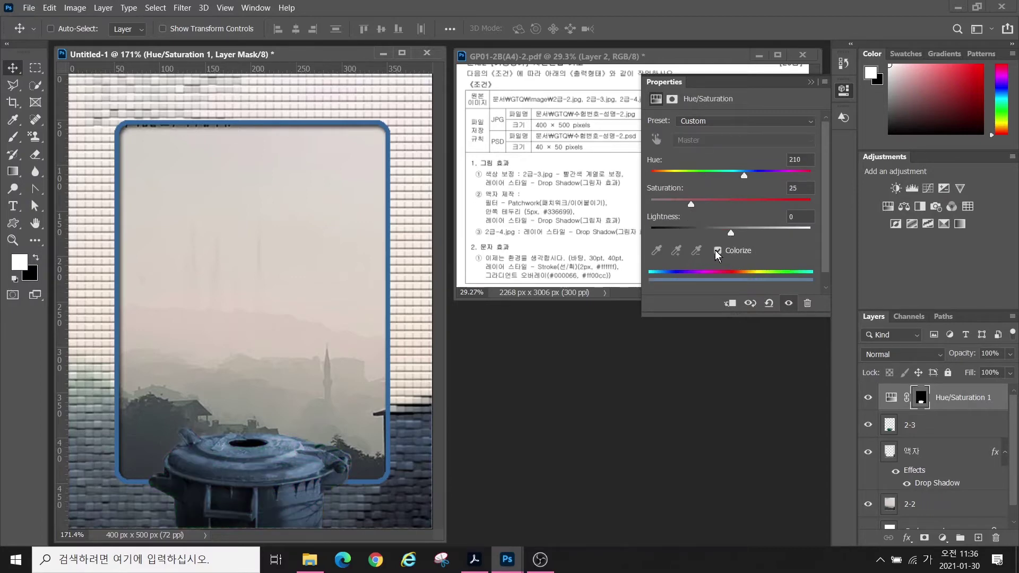
key("ctrl")
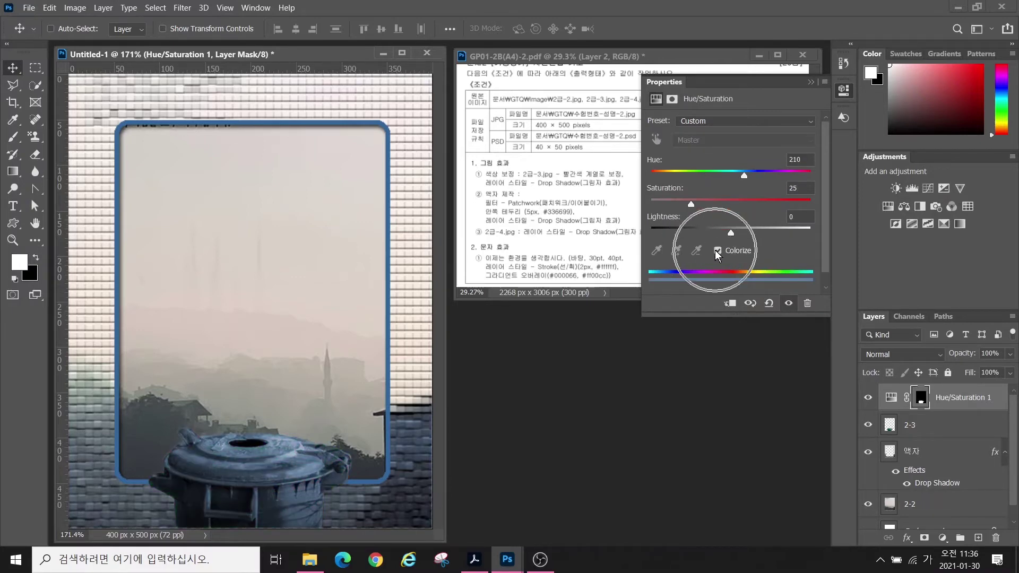
left_click_drag(744, 177, 660, 183)
key("ctrl")
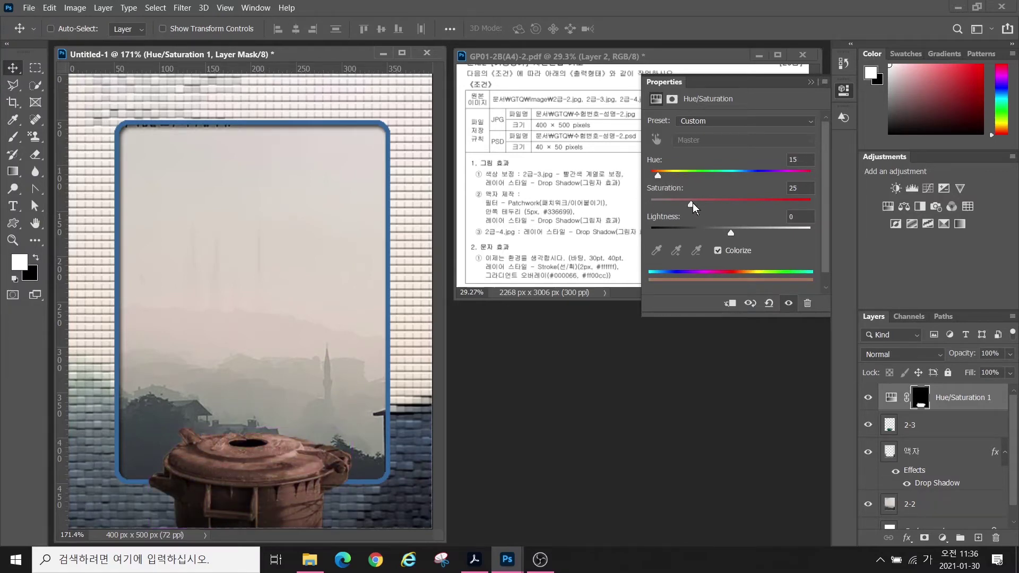
left_click_drag(757, 207, 708, 231)
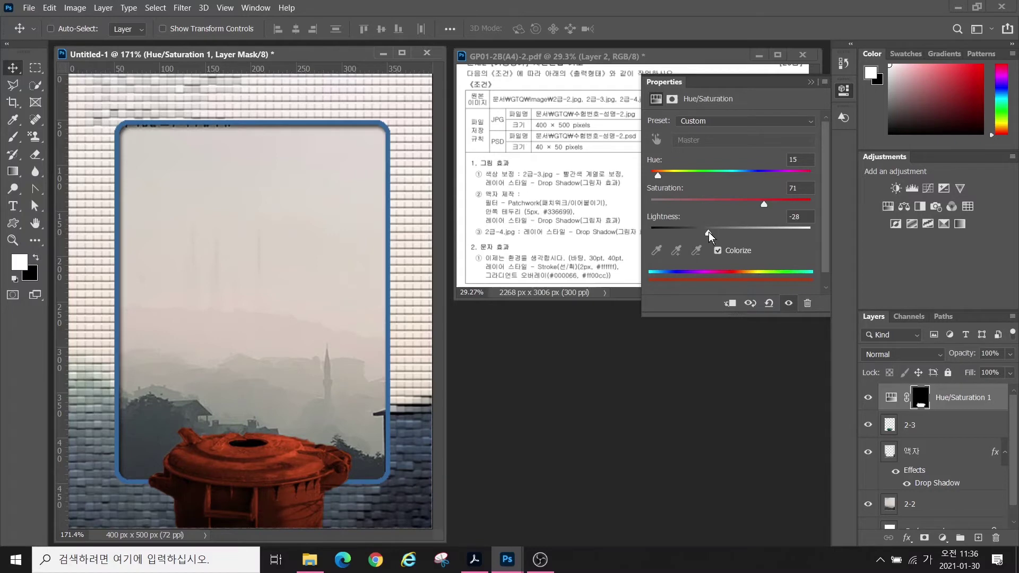
left_click(584, 430)
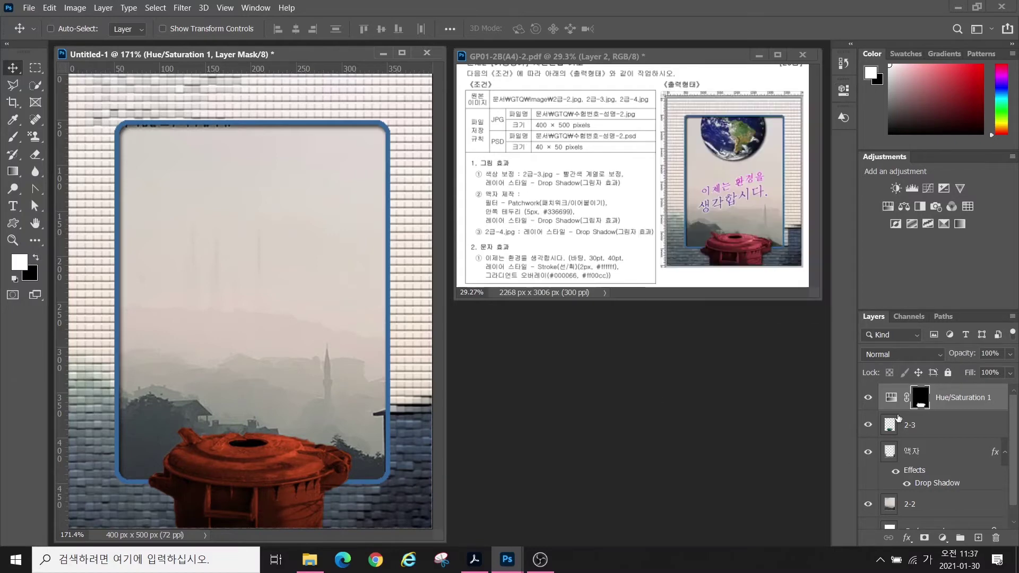
key("w")
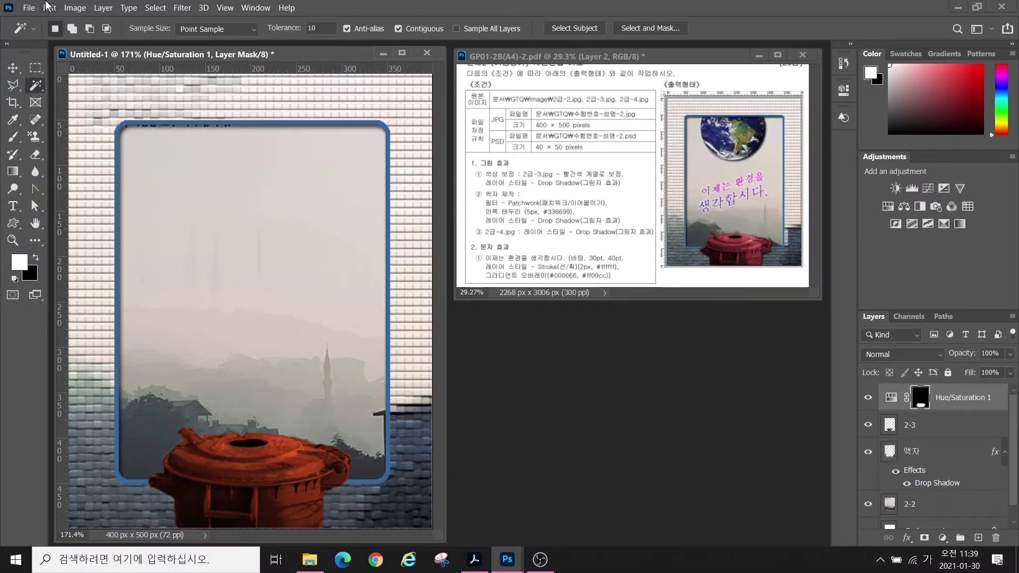
- Open 2급-4.jpg via the workspace Open dialog and reselect the Magic Wand tool
left_click(526, 350)
double_click(537, 368)
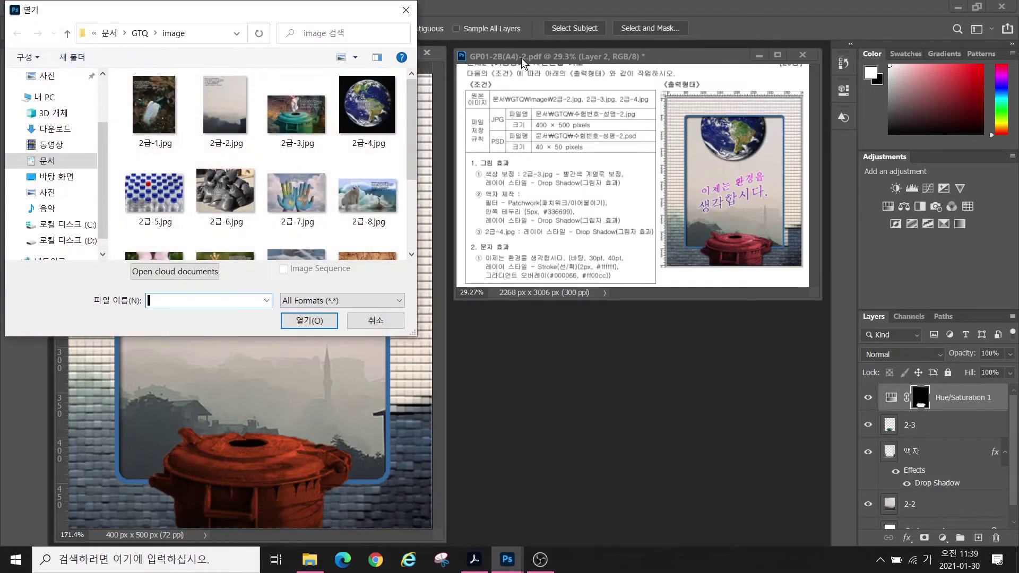
left_click(357, 117)
left_click(313, 321)
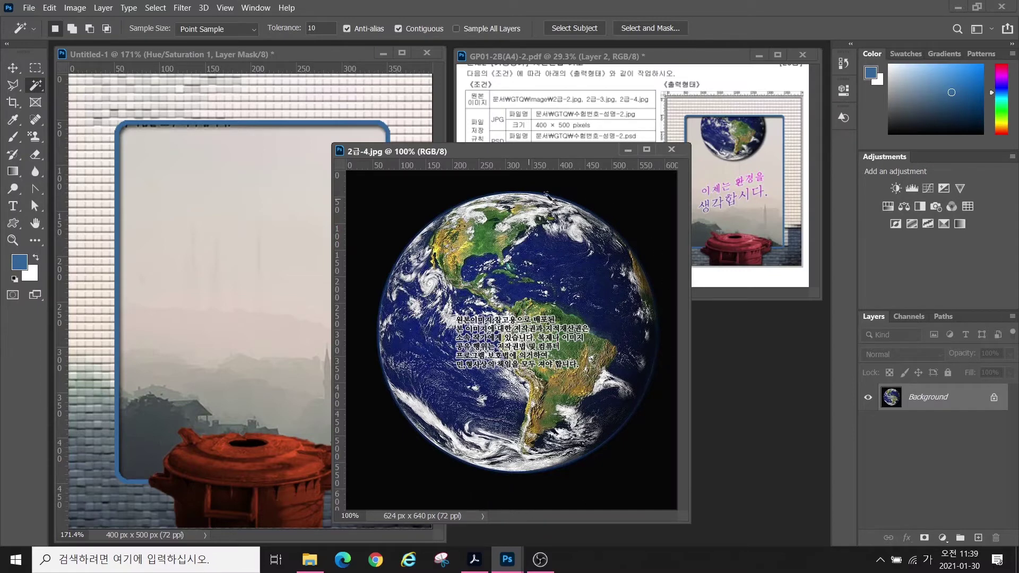
right_click(33, 81)
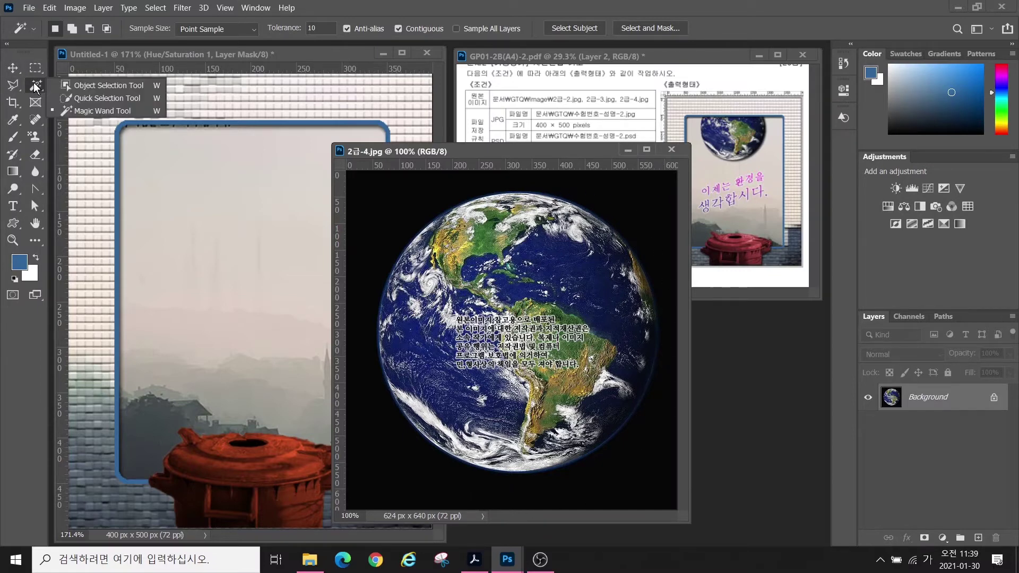
left_click(87, 109)
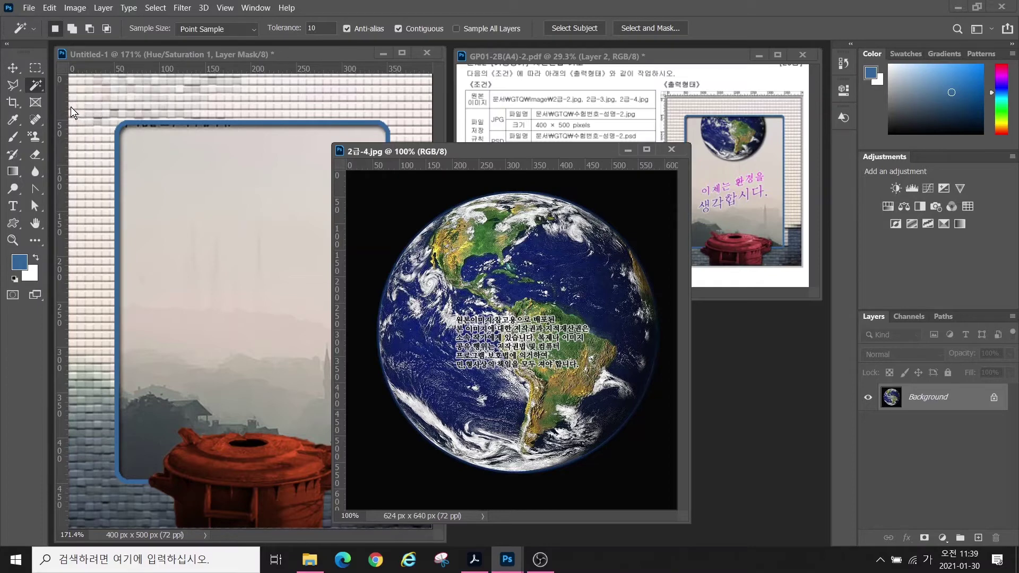
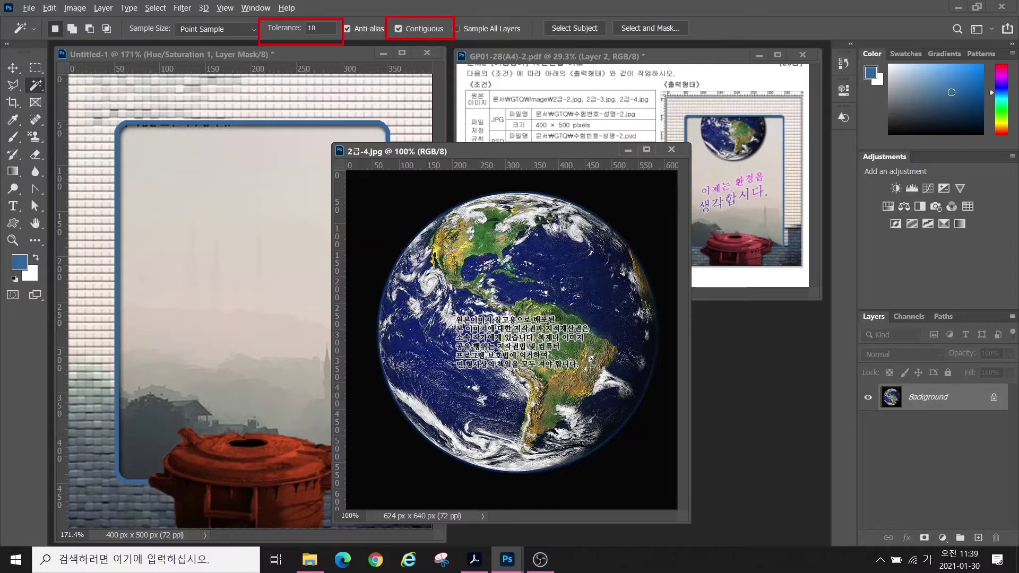
- Select the black background around the globe with the Magic Wand at Tolerance 10, Contiguous
mouse_move(575, 393)
left_mouse_down()
mouse_move(592, 419)
mouse_move(582, 386)
mouse_move(591, 402)
mouse_move(561, 440)
mouse_move(518, 427)
mouse_move(553, 413)
left_mouse_up()
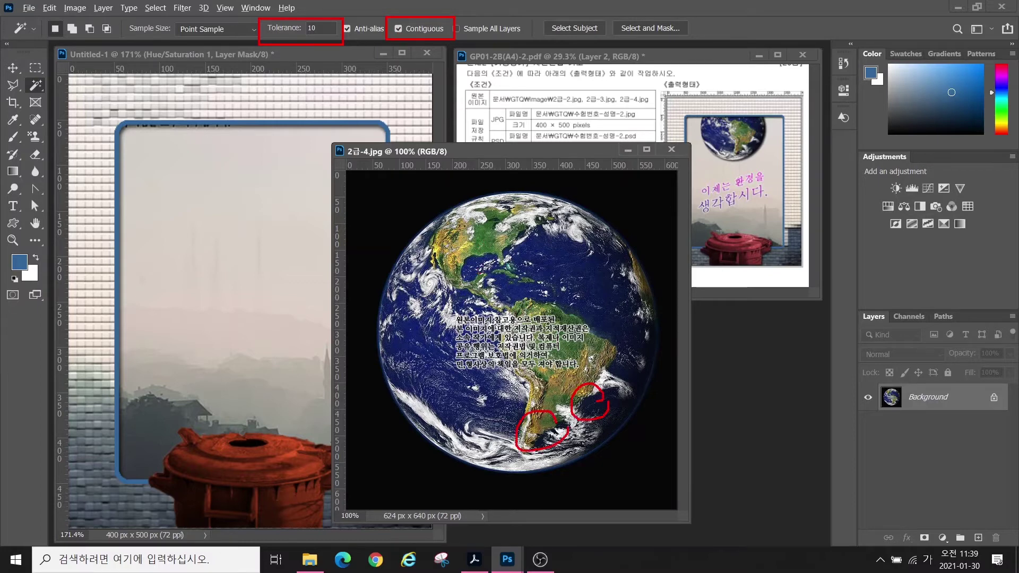
mouse_move(553, 244)
left_mouse_down()
mouse_move(526, 226)
mouse_move(555, 247)
left_mouse_up()
left_click_drag(560, 222, 504, 256)
left_click_drag(511, 210, 558, 263)
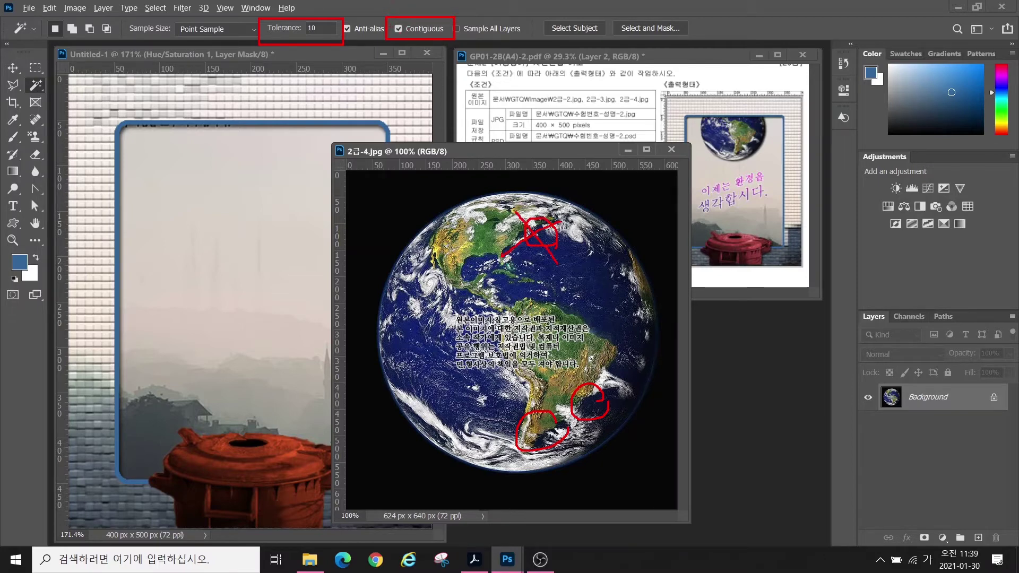
key("Escape")
left_click(368, 186)
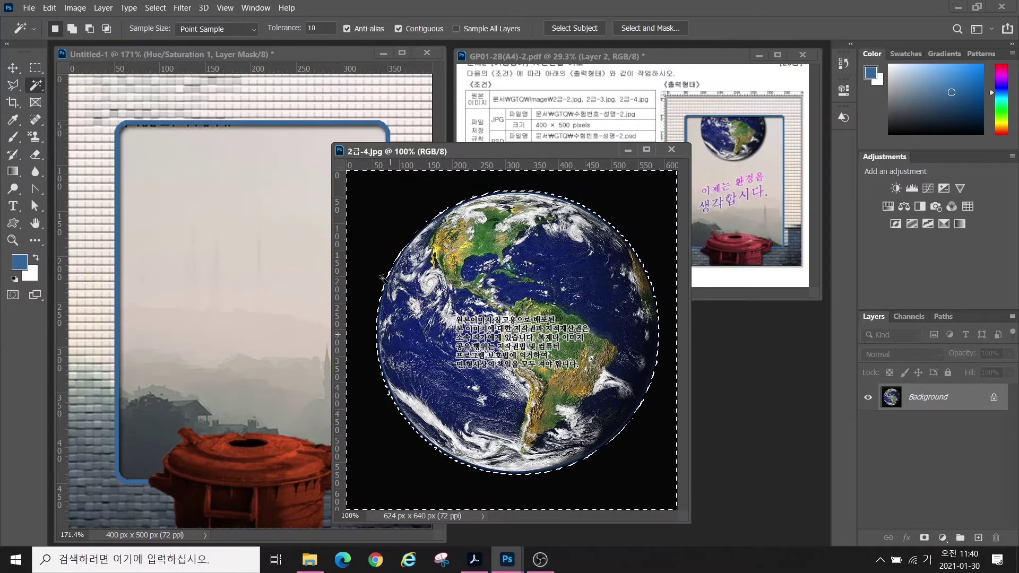
- Invert the selection and drag the globe into the Untitled-1 poster with the Move tool
left_click(151, 9)
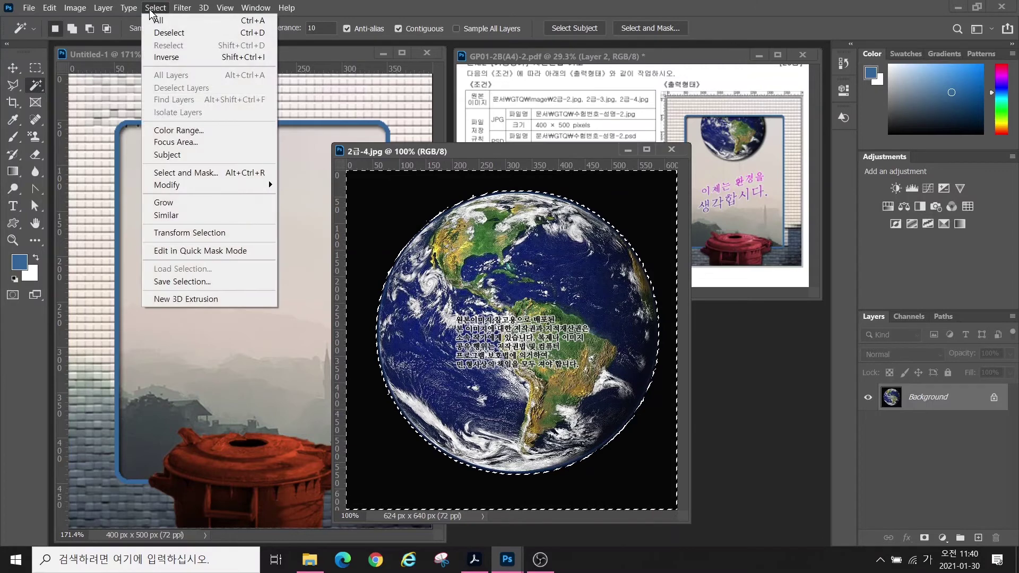
left_click(167, 57)
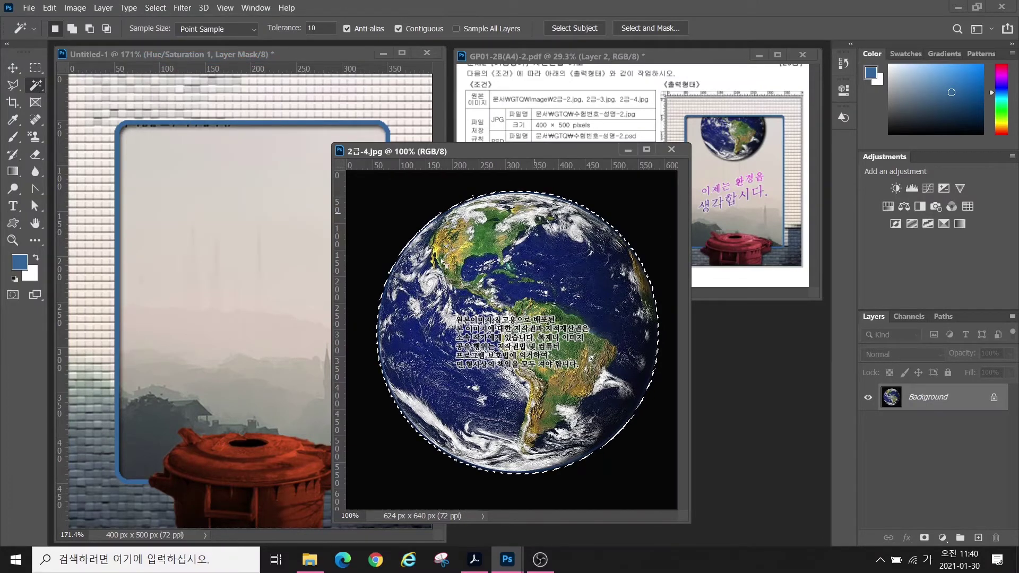
left_click(13, 68)
left_click_drag(532, 302, 233, 269)
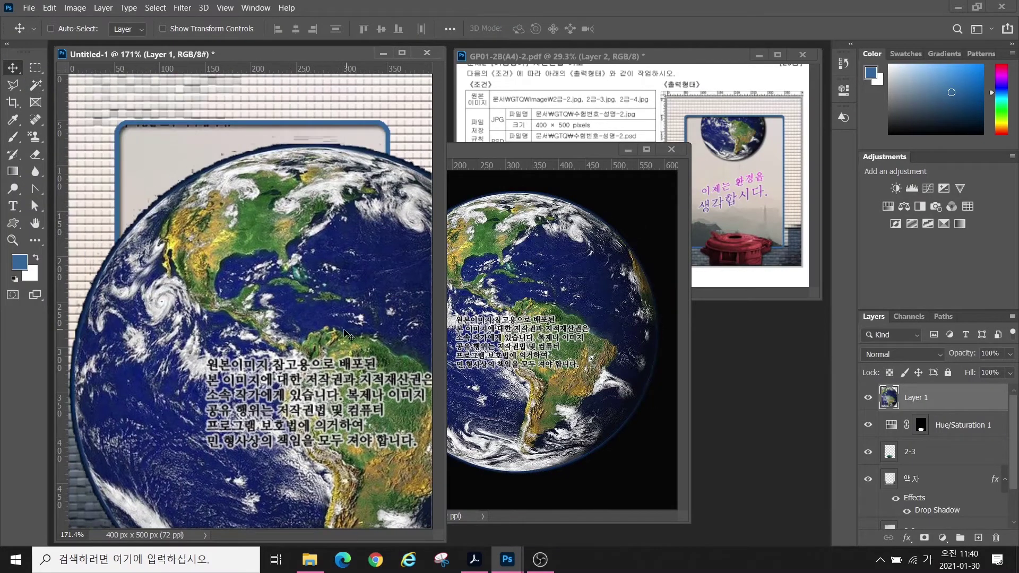
- Scale the globe down with Free Transform and position it at the frame's top
key("ctrl+t")
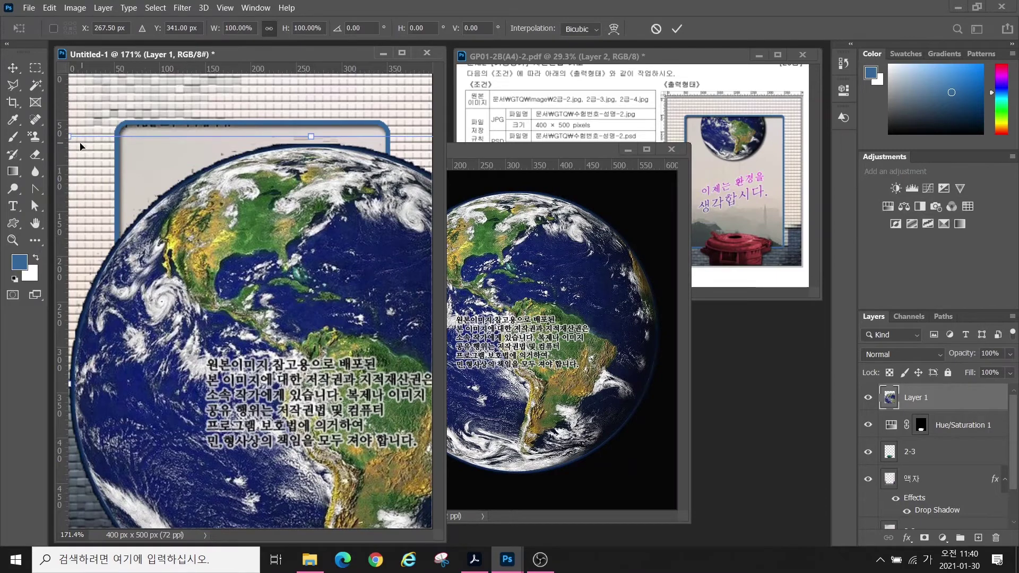
left_click_drag(71, 137, 312, 344)
left_click_drag(358, 389, 187, 111)
left_click_drag(110, 76, 185, 151)
left_click_drag(278, 243, 248, 142)
key("Return")
- Close the original 2급-4.jpg and rename the globe layer to 2-4
left_click(672, 150)
double_click(915, 400)
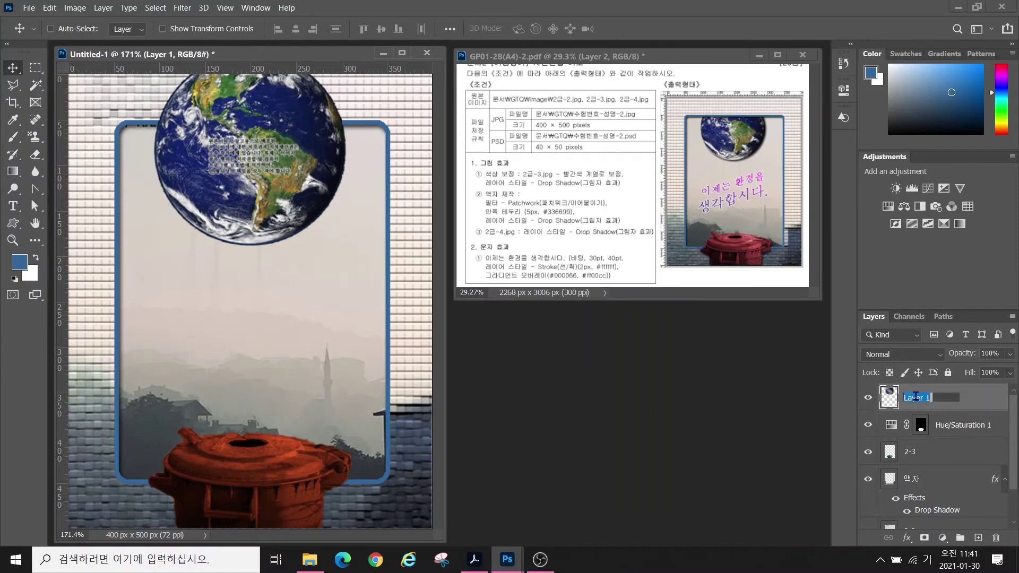
type("2-4")
key("Return")
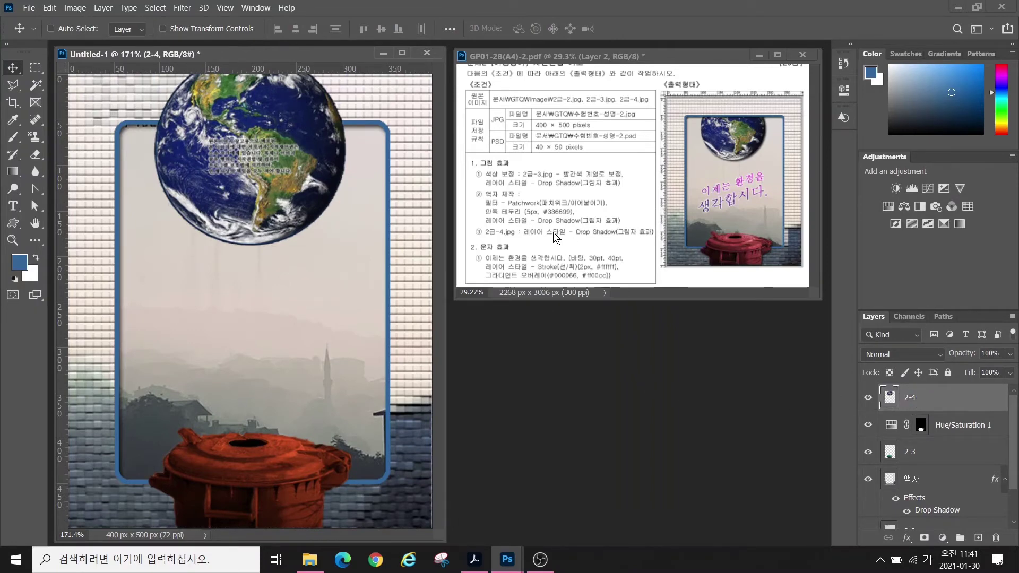
- Add a default Drop Shadow effect to layer 2-4
left_click(906, 541)
left_click(907, 536)
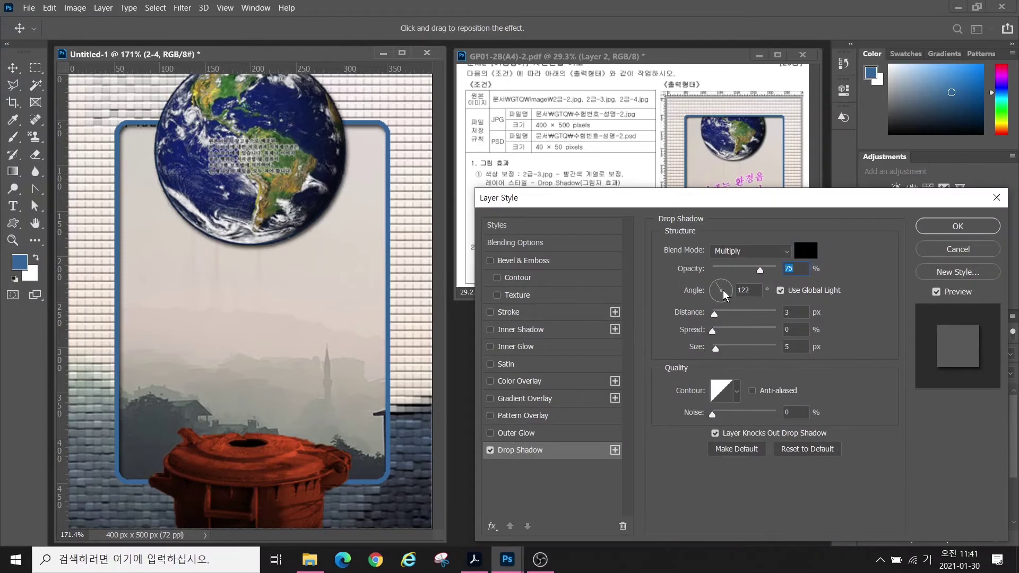
left_click(933, 233)
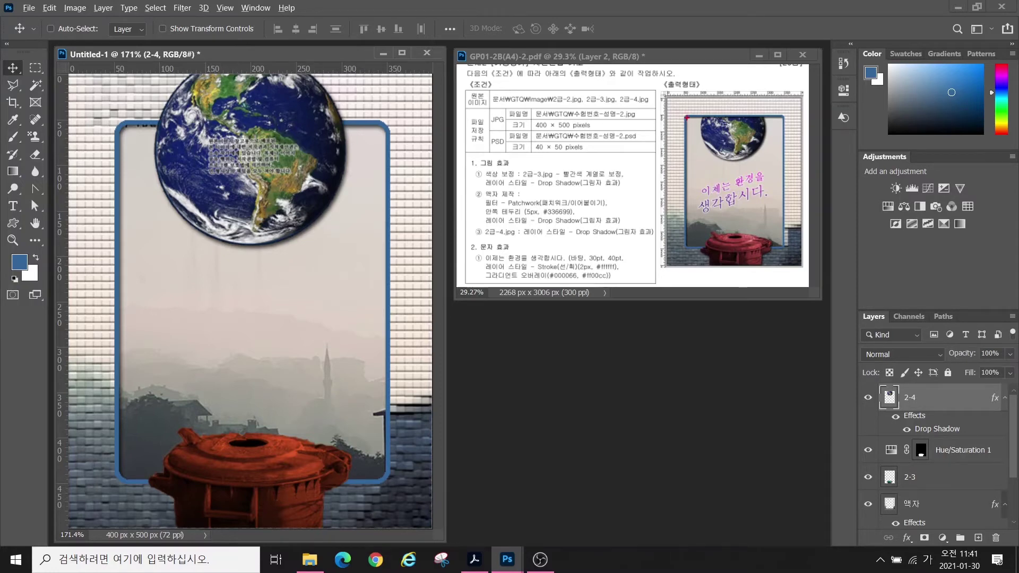
left_click_drag(691, 116, 759, 118)
key("Escape")
- Move layer 2-4 below the 액자 frame layer and reselect Hue/Saturation 1
left_click_drag(929, 401, 911, 516)
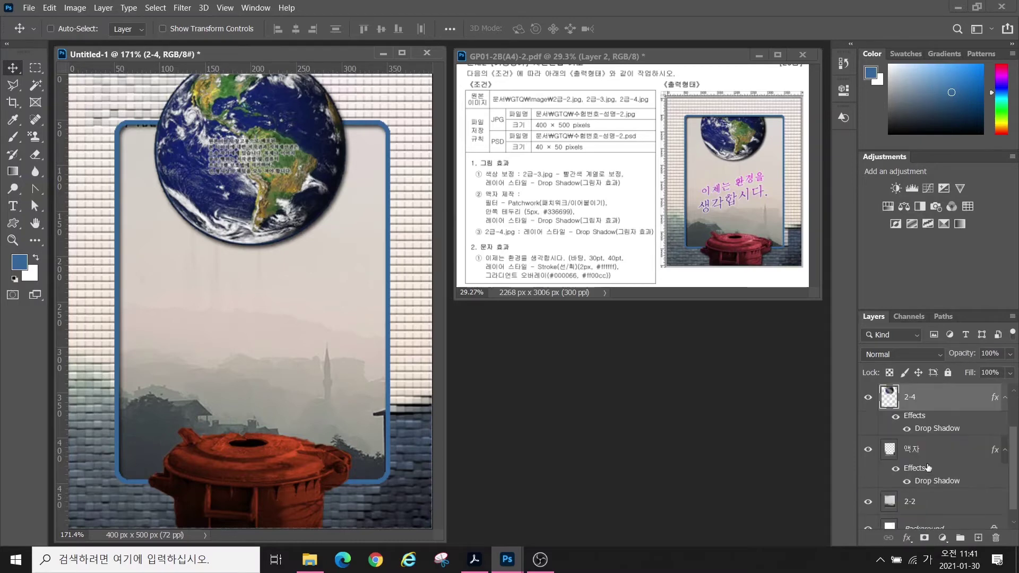
left_click_drag(928, 409, 926, 488)
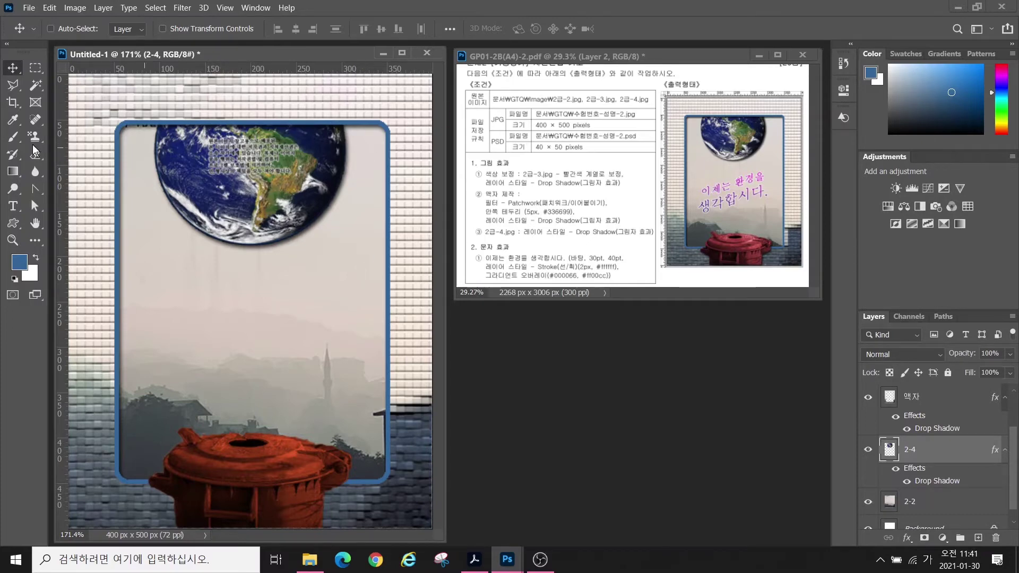
scroll(901, 414, "up", 3)
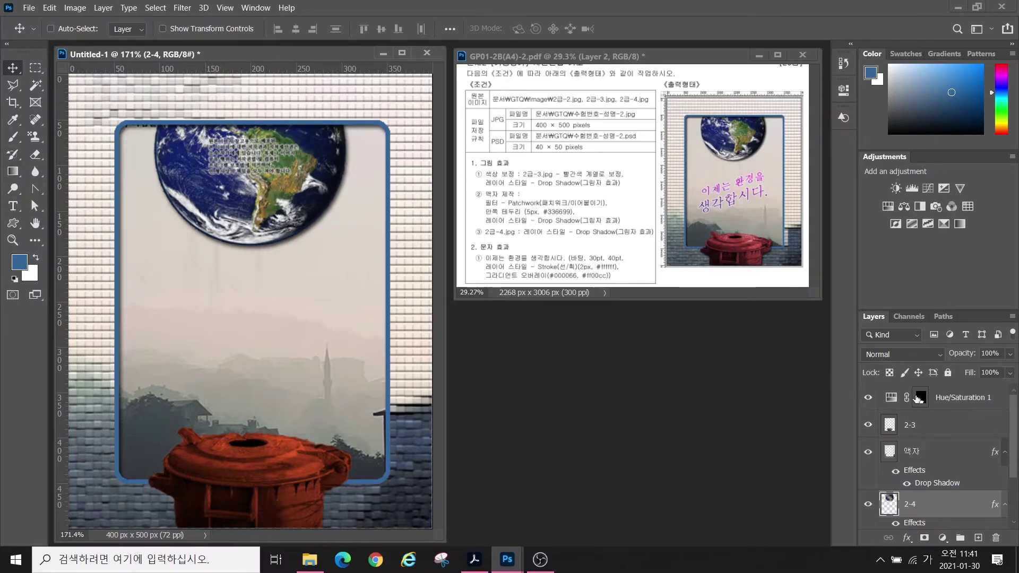
left_click(960, 399)
left_click(13, 207)
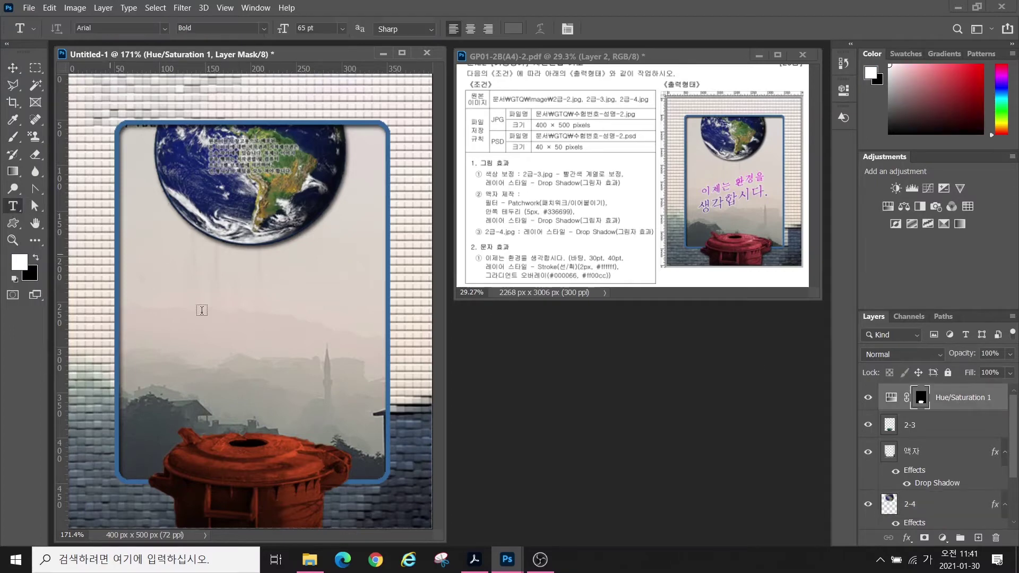
- Type the two-line title '이제는 환경을' / '생각합시다.' on the poster and commit it
left_click(177, 302)
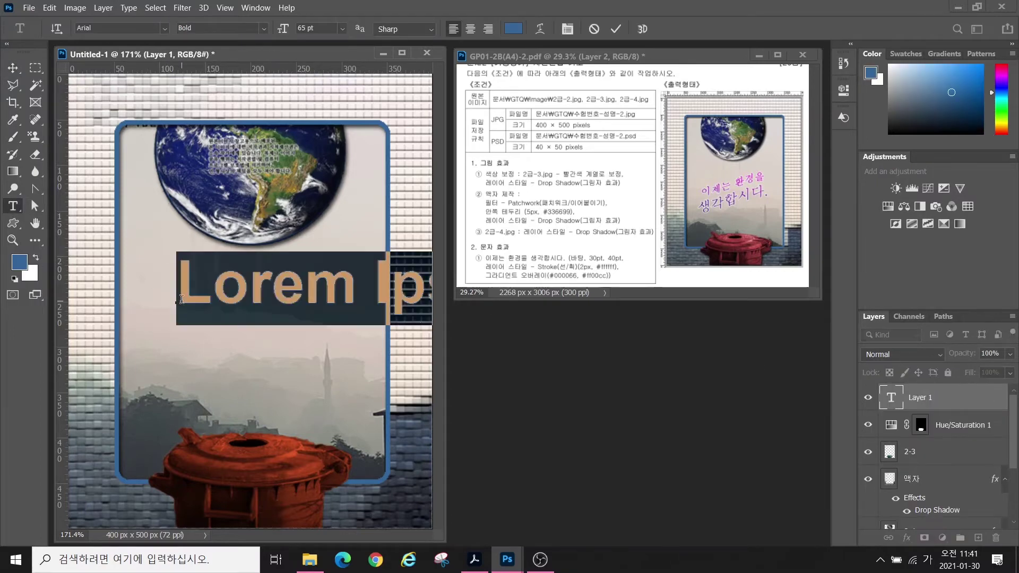
type("이제는 환경을")
key("Return")
type("생각합시다.")
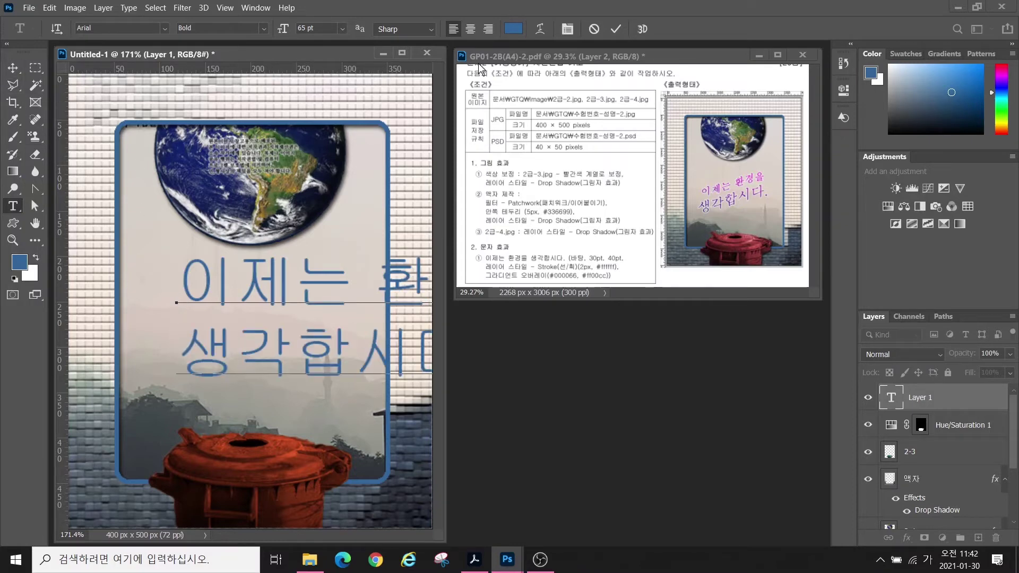
mouse_move(630, 26)
left_mouse_down()
mouse_move(596, 38)
mouse_move(615, 8)
left_mouse_up()
left_click(615, 29)
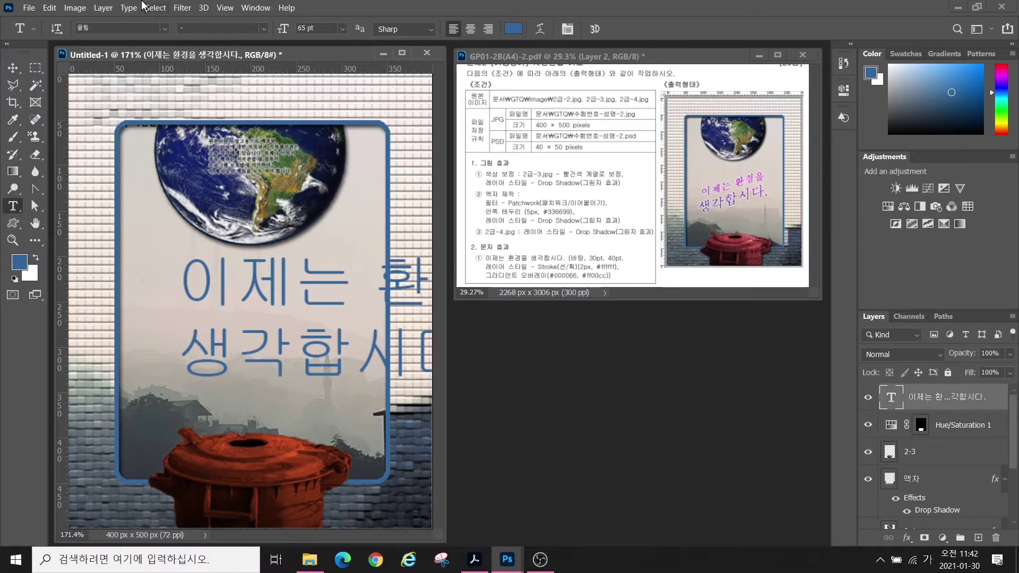
- Set the title font to 바탕 at 30 pt
left_click(165, 28)
left_click(122, 133)
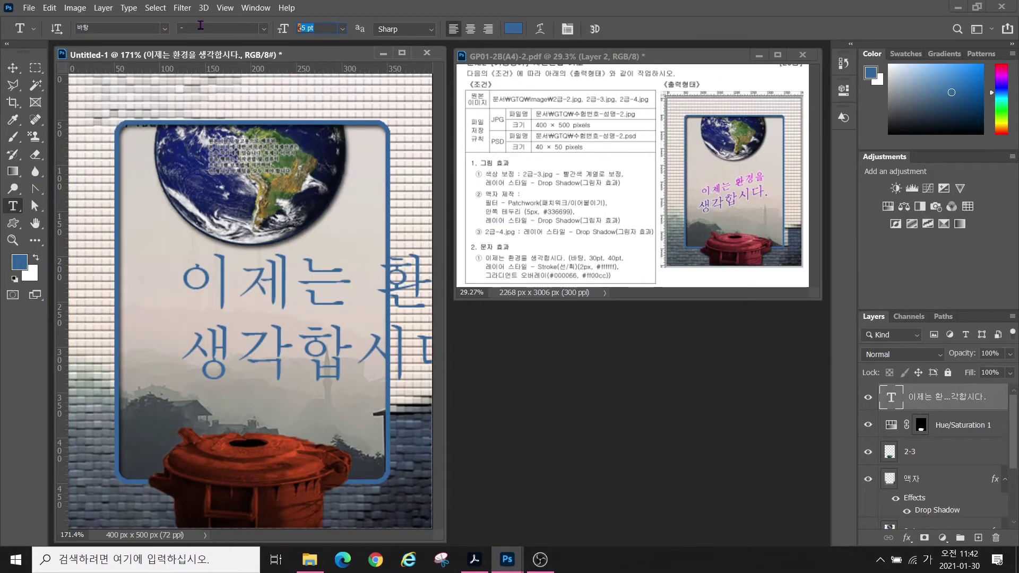
type("30")
key("Return")
left_click(513, 28)
left_click(593, 282)
key("ctrl+2")
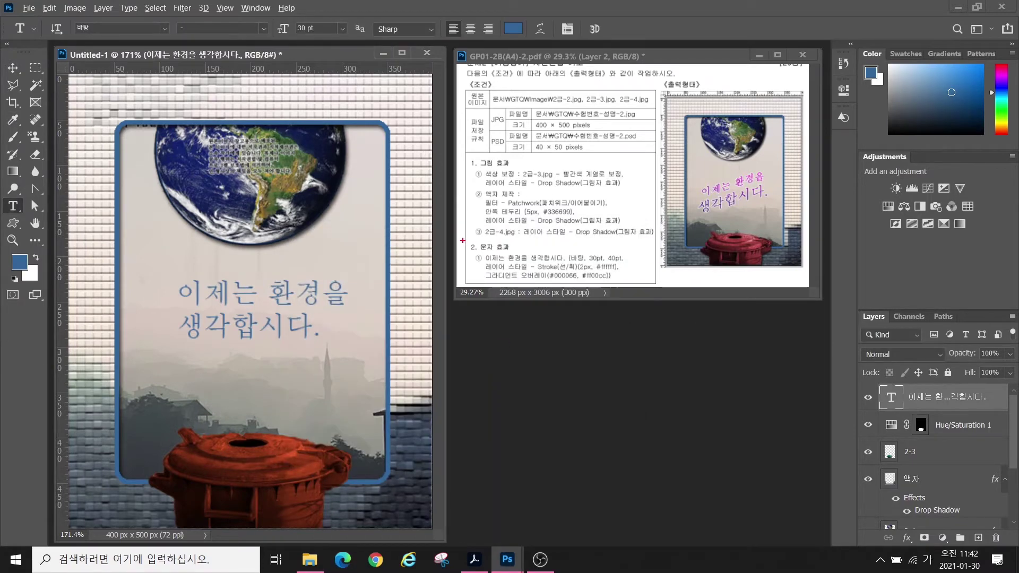
mouse_move(463, 241)
left_mouse_down()
mouse_move(681, 312)
mouse_move(667, 298)
left_mouse_up()
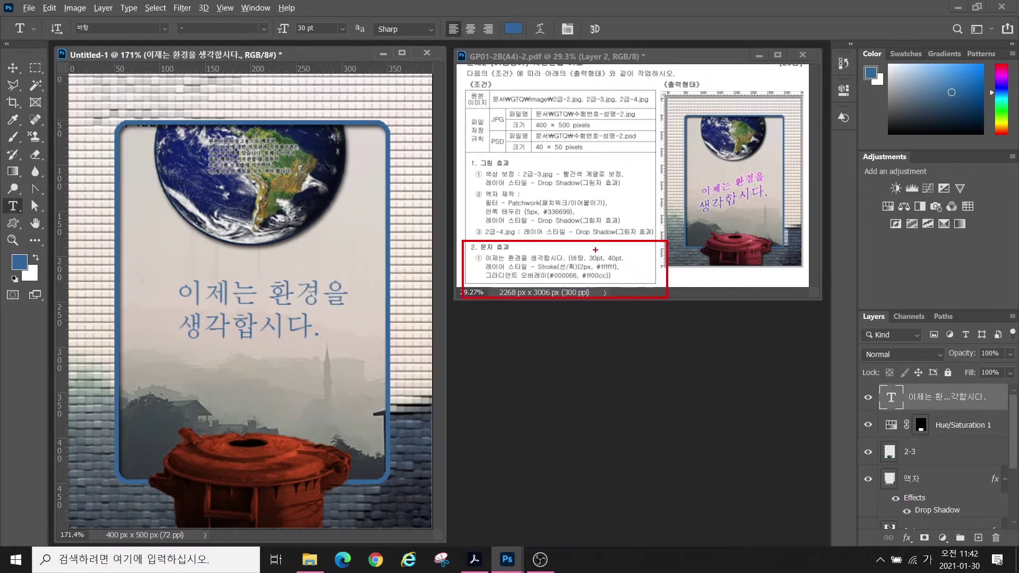
left_click_drag(595, 249, 576, 209)
left_click_drag(617, 251, 651, 225)
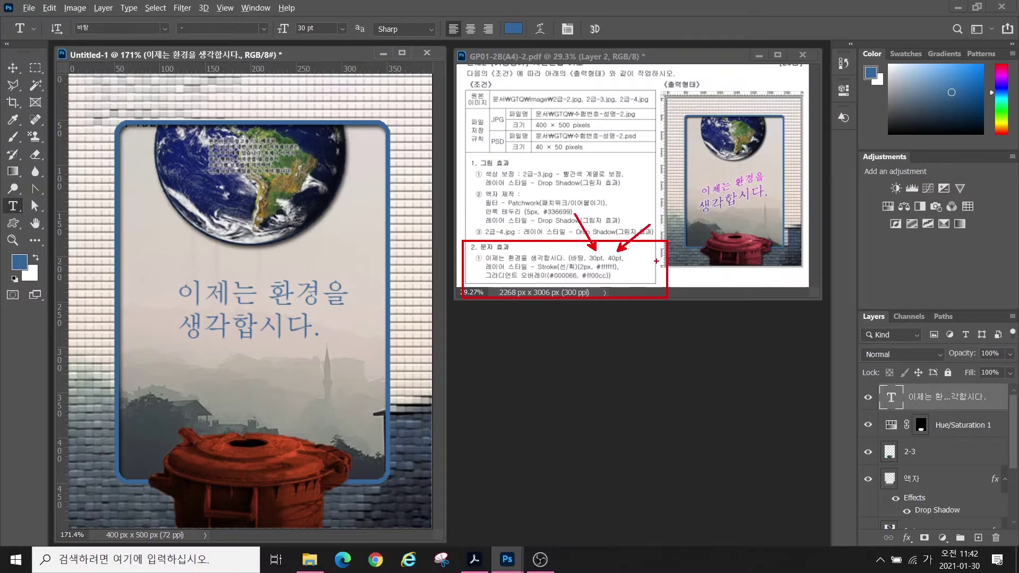
mouse_move(725, 188)
left_mouse_down()
mouse_move(688, 197)
mouse_move(703, 167)
mouse_move(762, 156)
mouse_move(749, 178)
left_mouse_up()
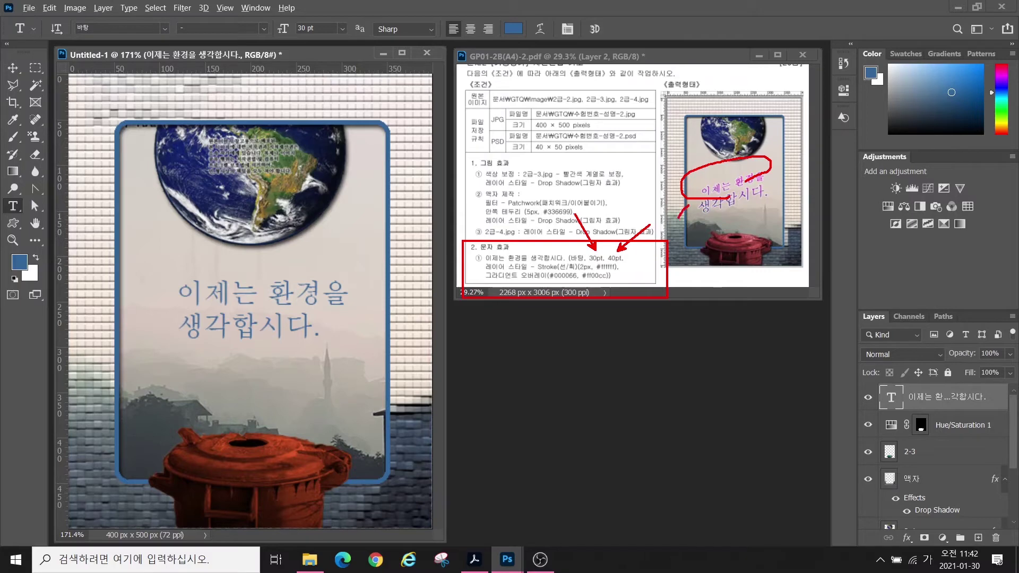
mouse_move(678, 219)
left_mouse_down()
mouse_move(789, 193)
mouse_move(737, 179)
left_mouse_up()
key("Escape")
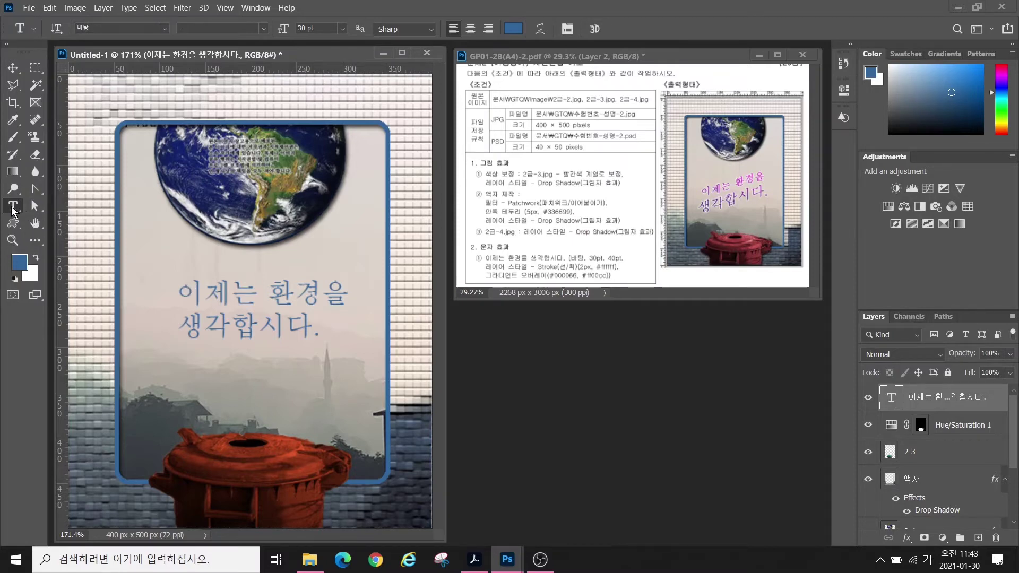
- Enlarge the second title line '생각합시다.' to 40 pt
left_click_drag(189, 291, 351, 293)
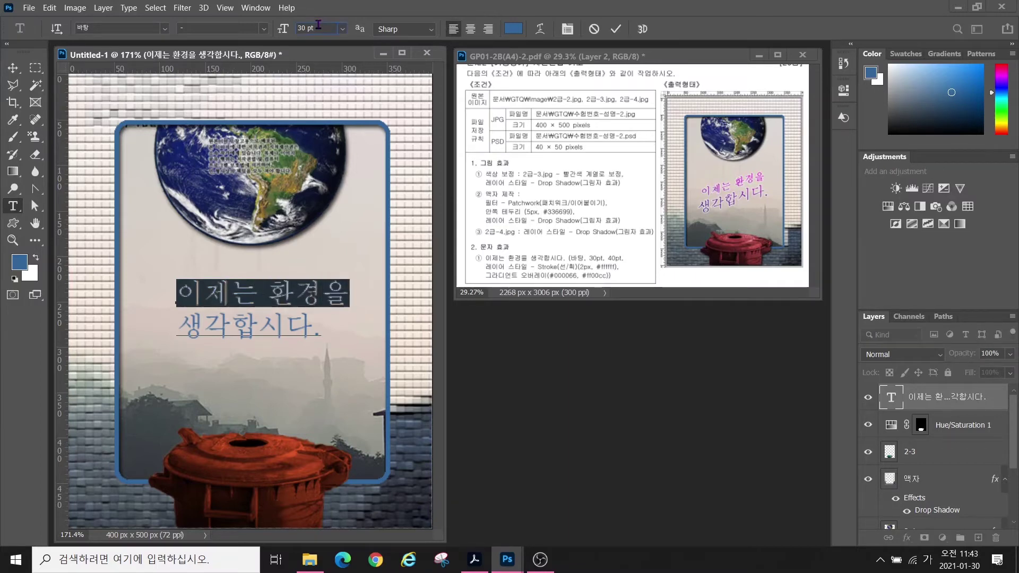
left_click_drag(180, 326, 341, 328)
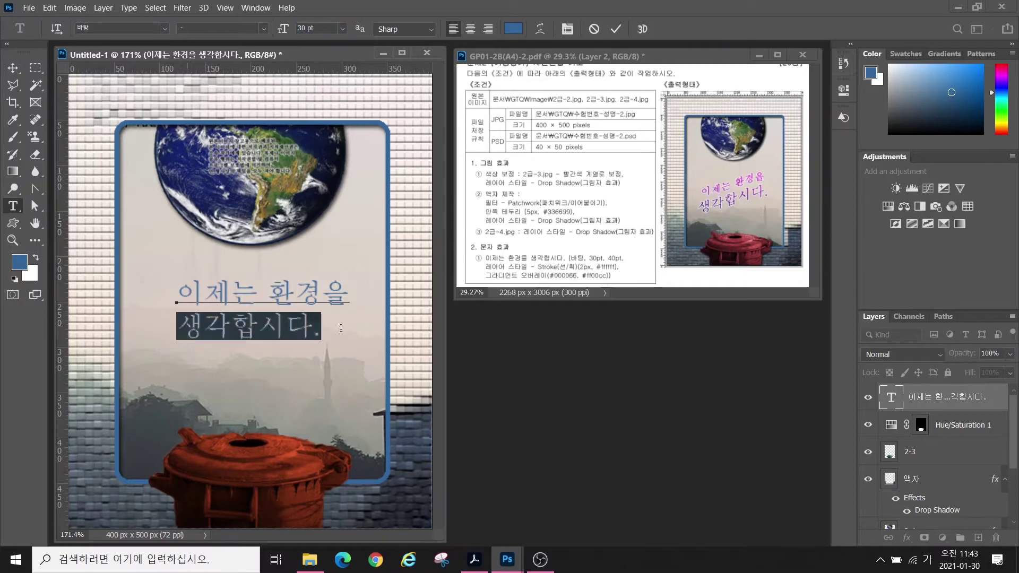
left_click(319, 28)
type("40")
key("Return")
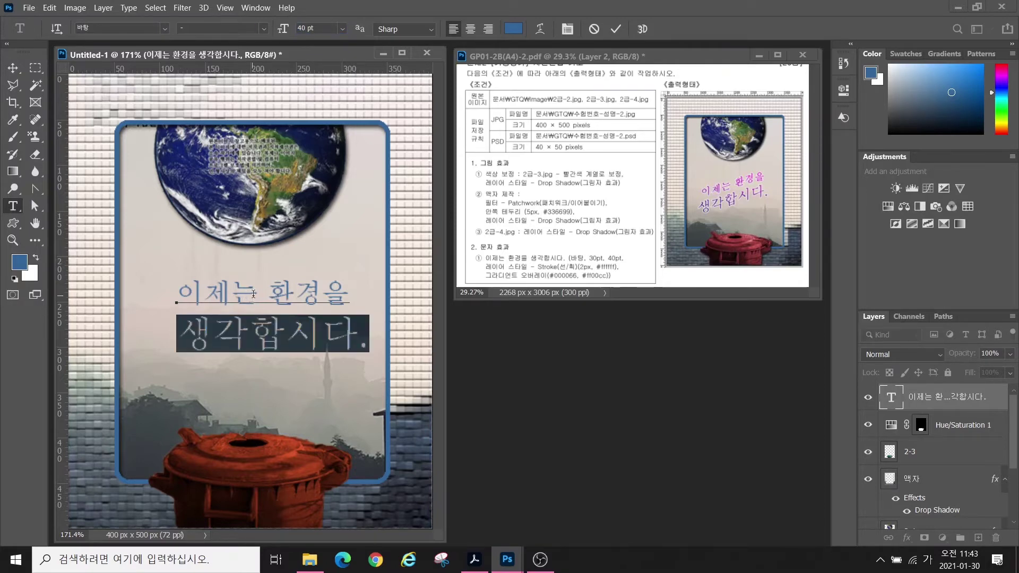
- Center-align both title lines and move the title to the middle of the frame
left_click_drag(183, 286, 372, 344)
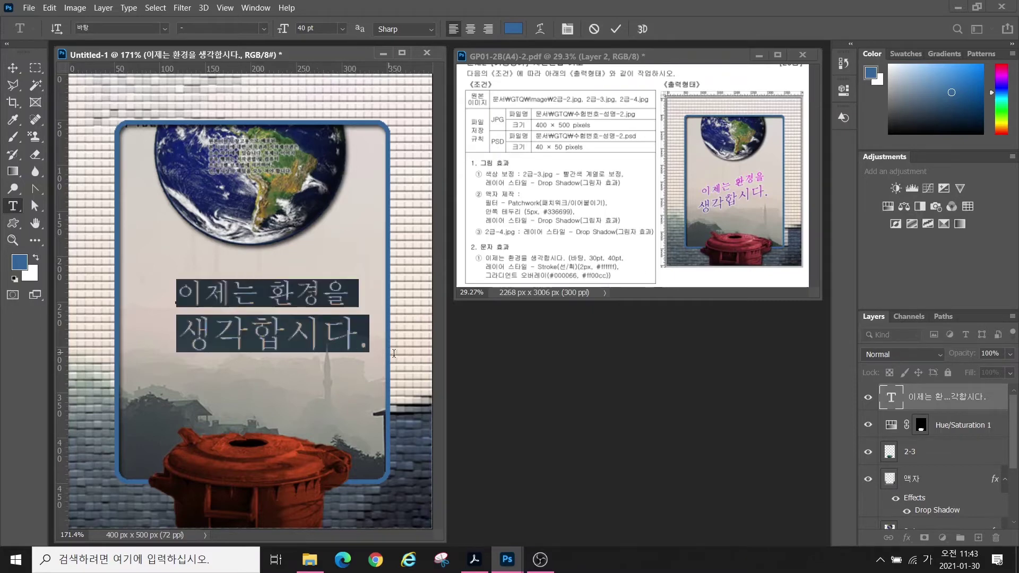
left_click(471, 29)
mouse_move(481, 37)
left_mouse_down()
mouse_move(459, 50)
mouse_move(419, 118)
left_mouse_up()
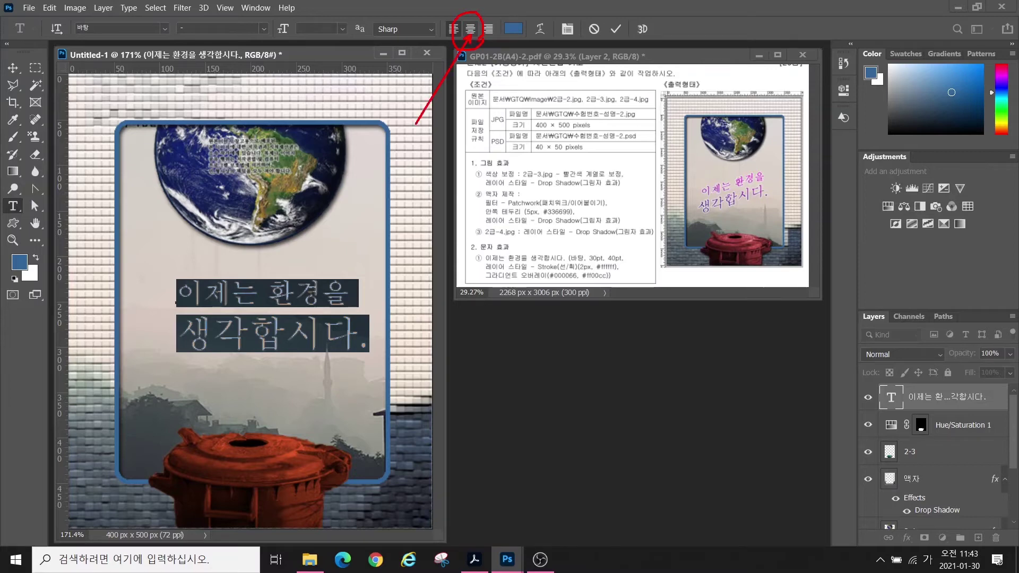
left_click(470, 29)
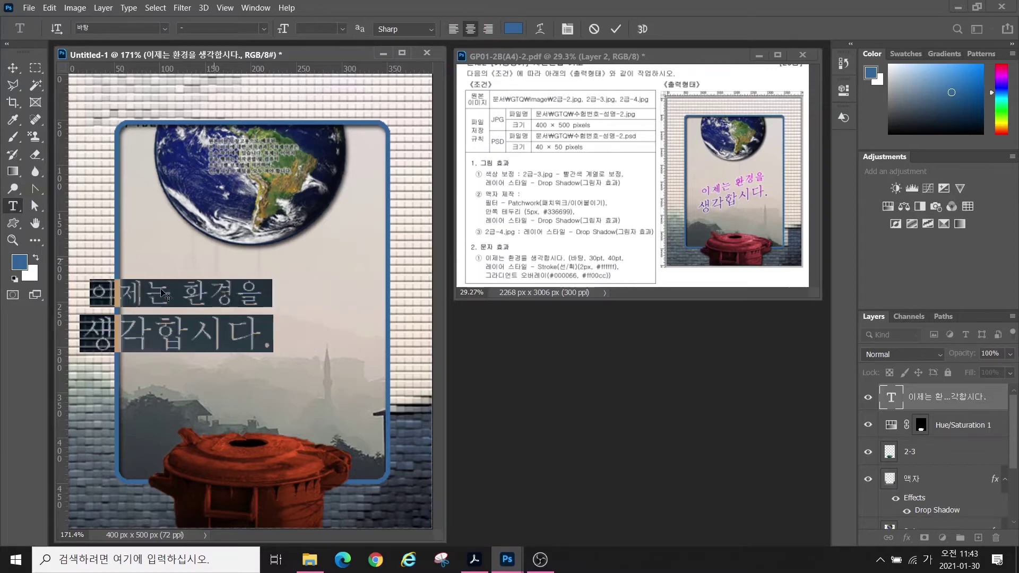
left_click(12, 67)
left_click_drag(202, 300, 276, 327)
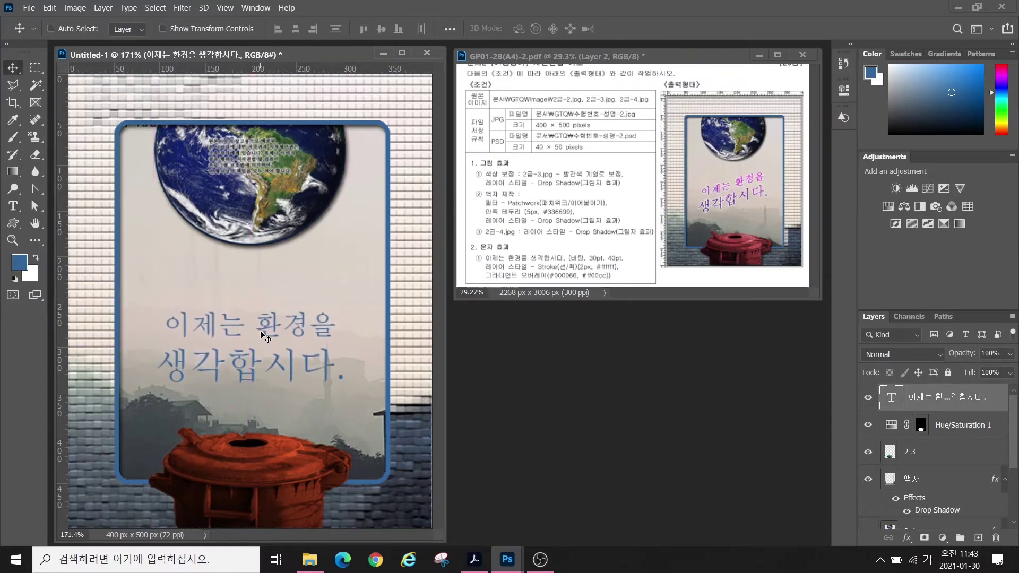
left_click(907, 539)
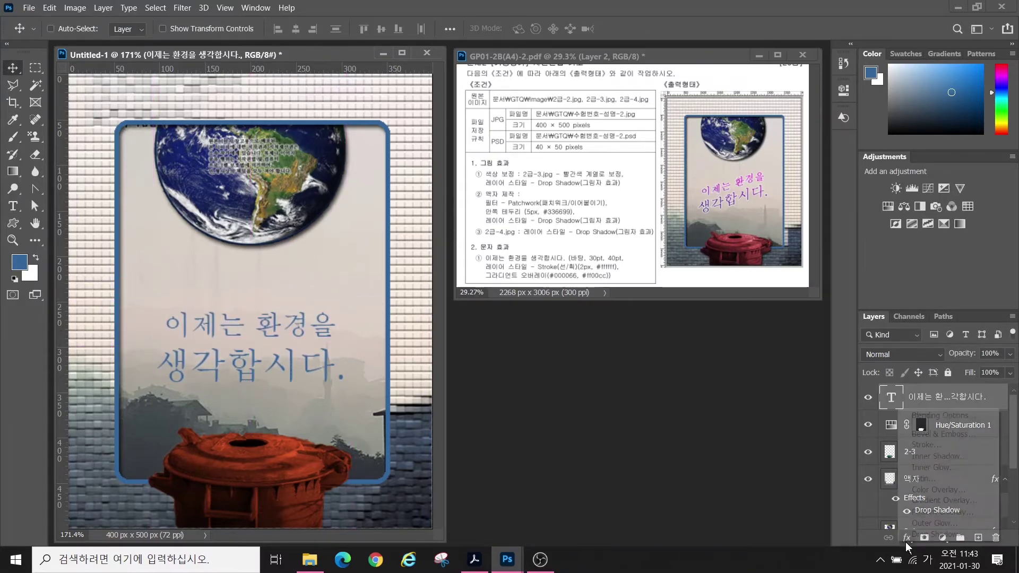
- Add a Gradient Overlay to the title with stops #330099 and #ff00cc
left_click(915, 501)
left_click(746, 283)
double_click(374, 416)
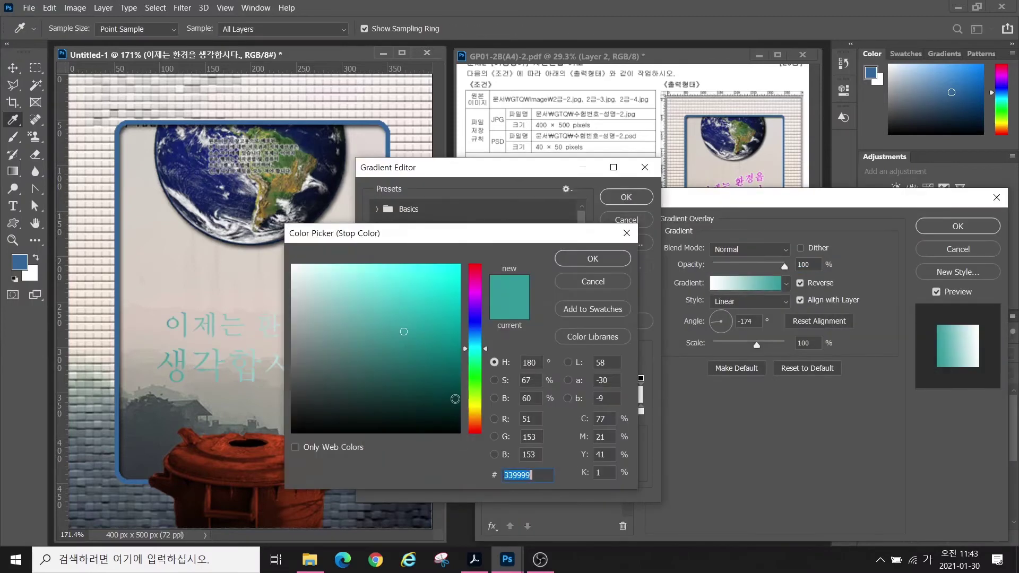
type("330099")
key("Return")
double_click(642, 414)
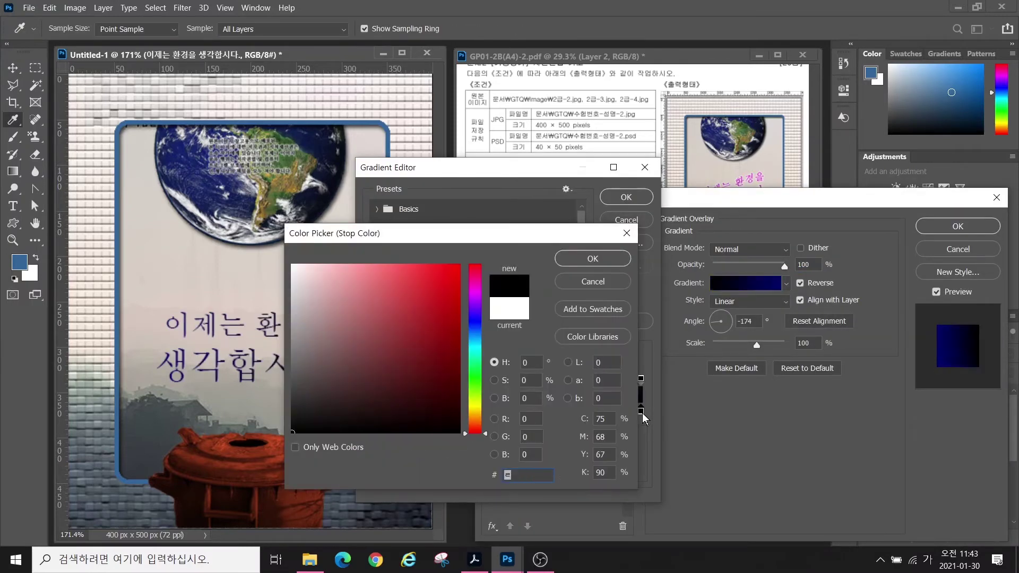
type("ff00cc")
key("Return")
key("Return")
- Add a white Stroke, set the gradient angle to about -91° with magenta on top, and apply
left_click_drag(696, 201, 643, 265)
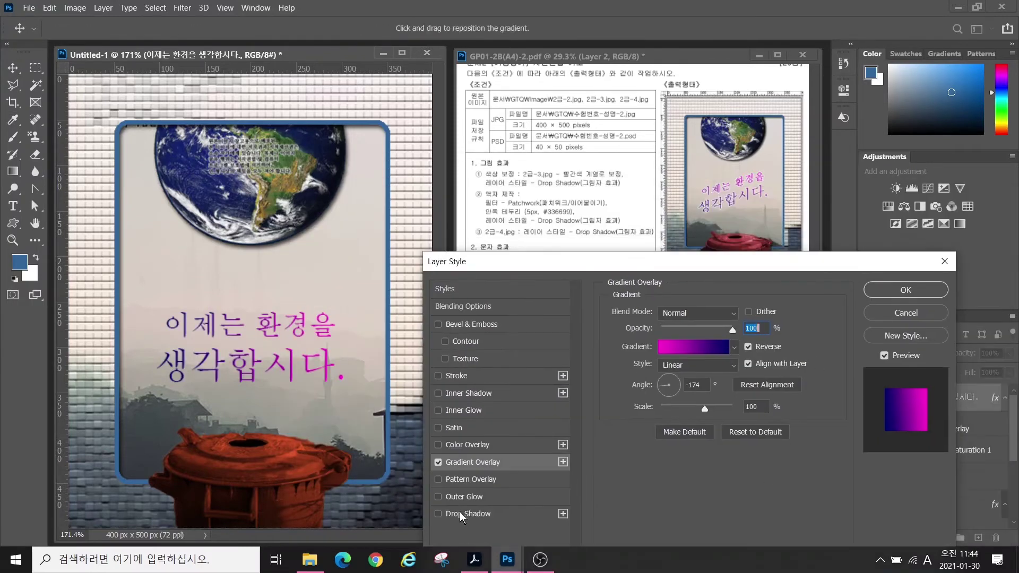
left_click(458, 375)
left_click(469, 463)
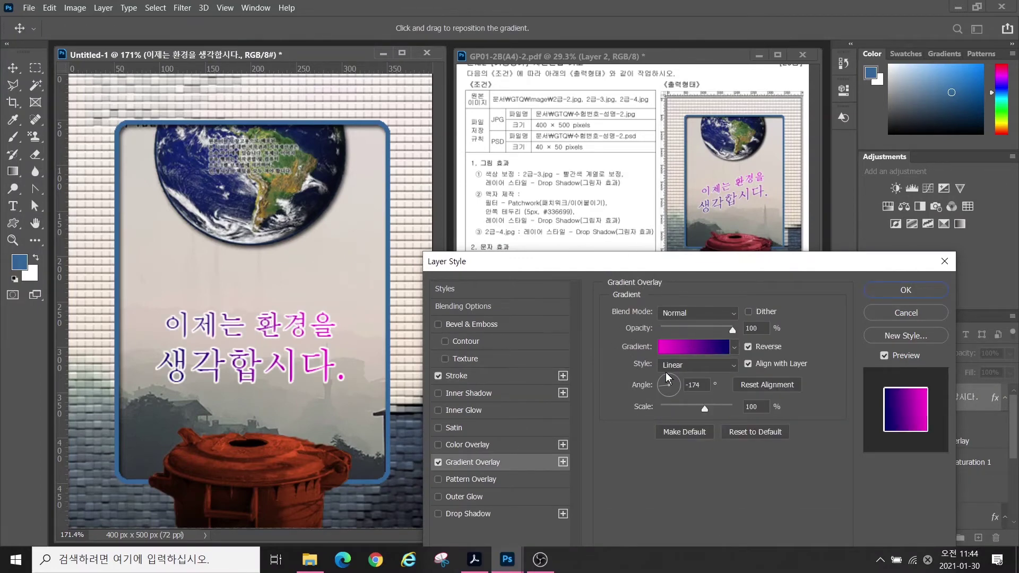
key("alt")
mouse_move(201, 394)
left_mouse_down()
mouse_move(161, 388)
mouse_move(156, 317)
mouse_move(221, 381)
left_mouse_up()
mouse_move(325, 389)
left_mouse_down()
mouse_move(358, 309)
mouse_move(355, 393)
left_mouse_up()
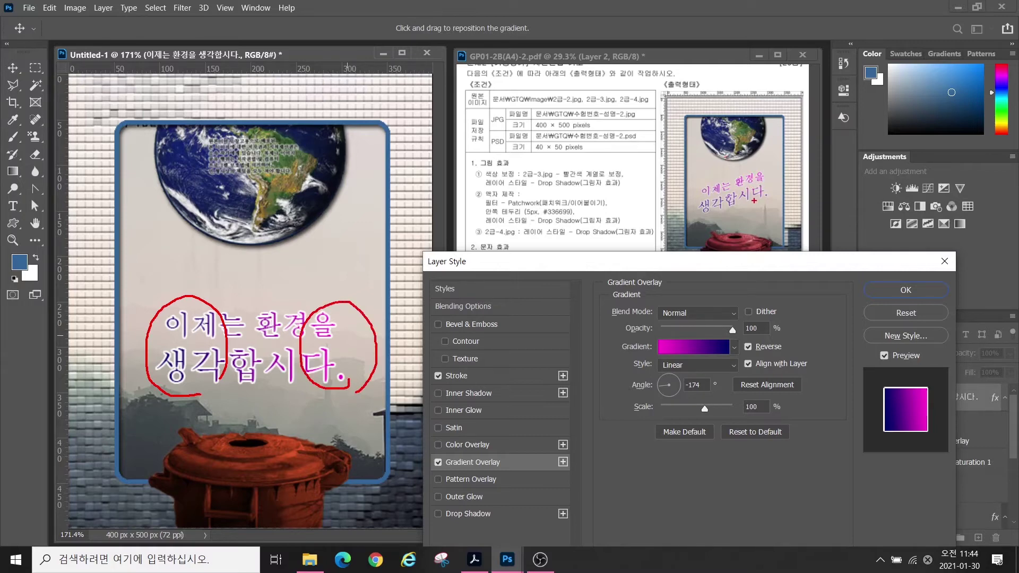
mouse_move(764, 208)
left_mouse_down()
mouse_move(676, 210)
mouse_move(769, 210)
mouse_move(701, 199)
mouse_move(730, 161)
mouse_move(769, 185)
left_mouse_up()
key("Escape")
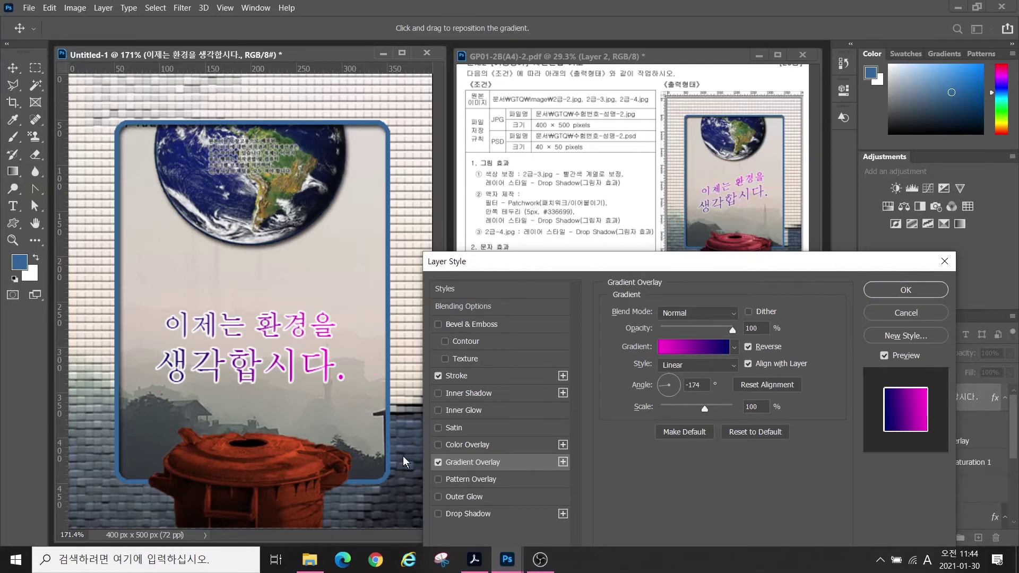
left_click(670, 381)
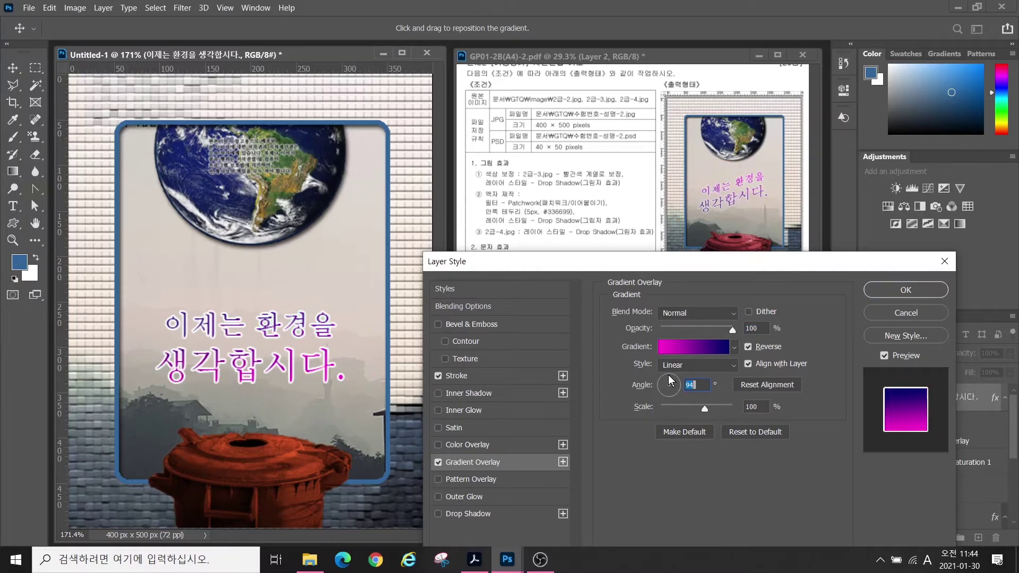
left_click(669, 397)
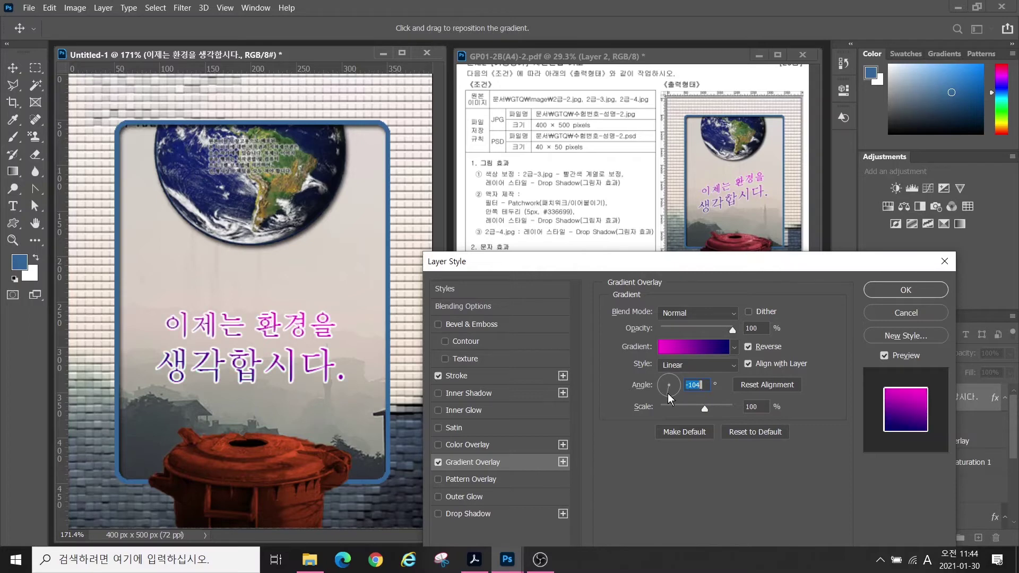
left_click(887, 293)
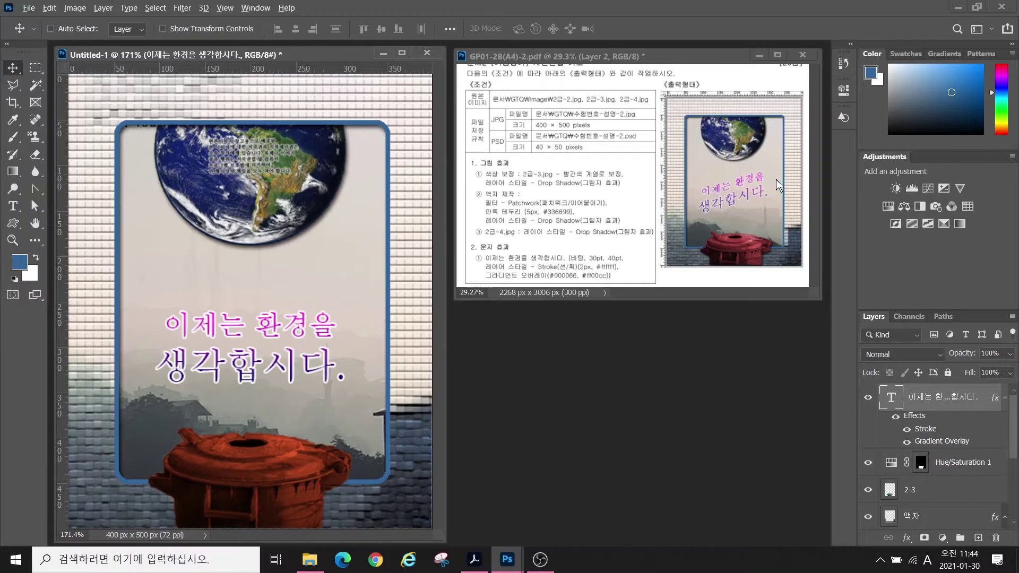
left_click_drag(680, 190, 782, 157)
- Open Warp Text for the title and choose the Rise style
left_click(13, 209)
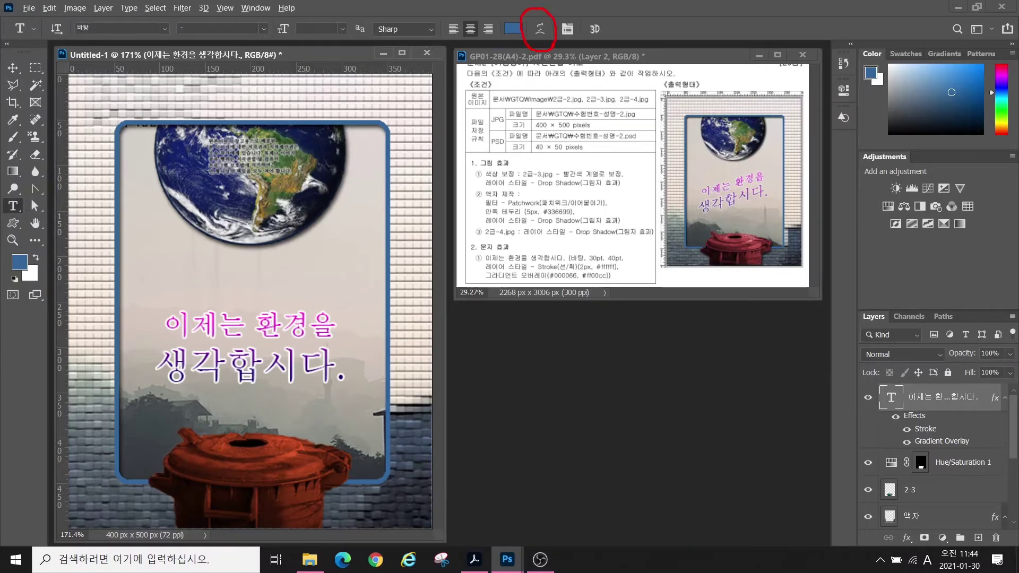
left_click_drag(540, 42, 498, 142)
left_click(539, 30)
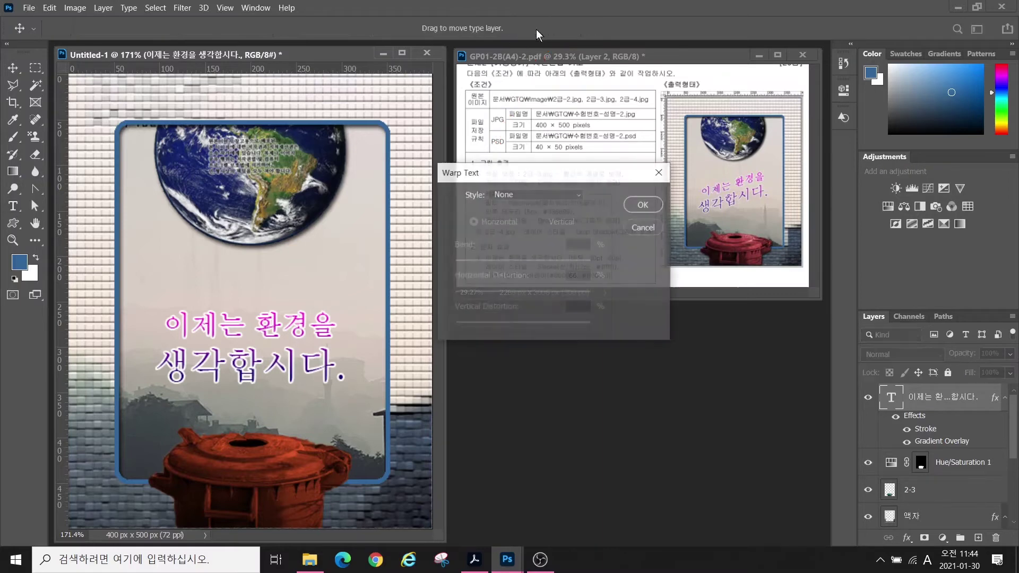
left_click(511, 194)
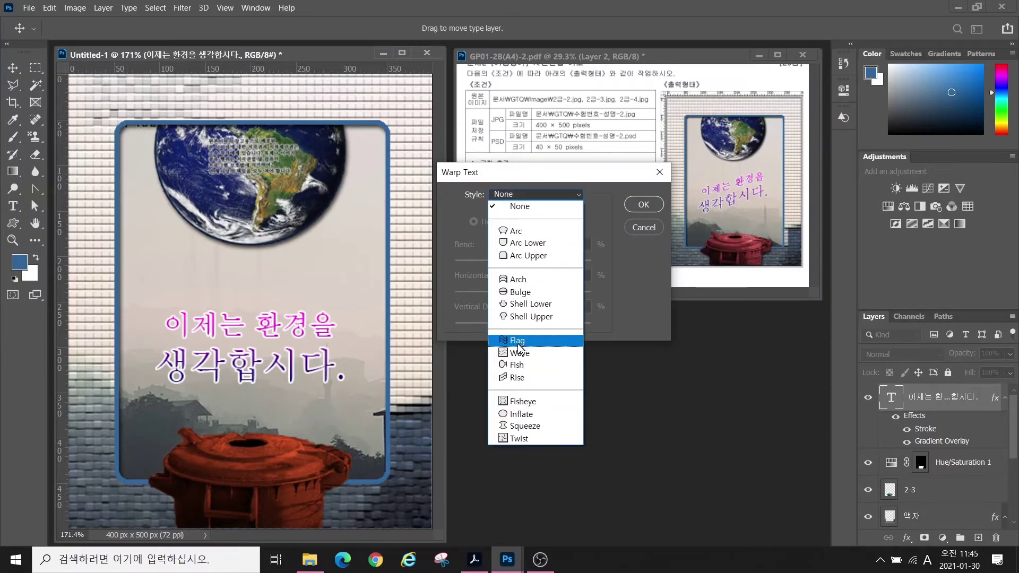
left_click(519, 341)
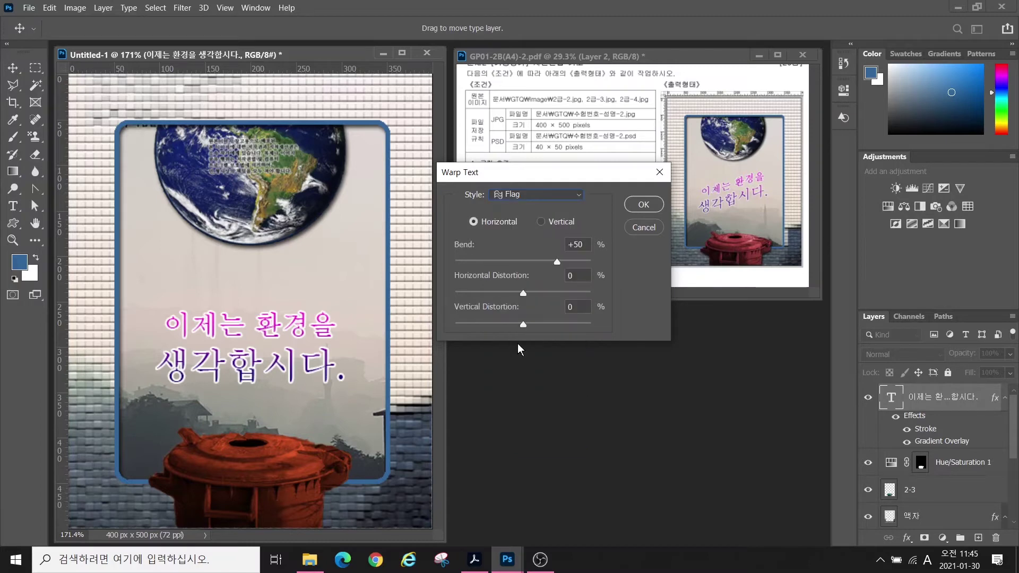
left_click(545, 195)
left_click(526, 380)
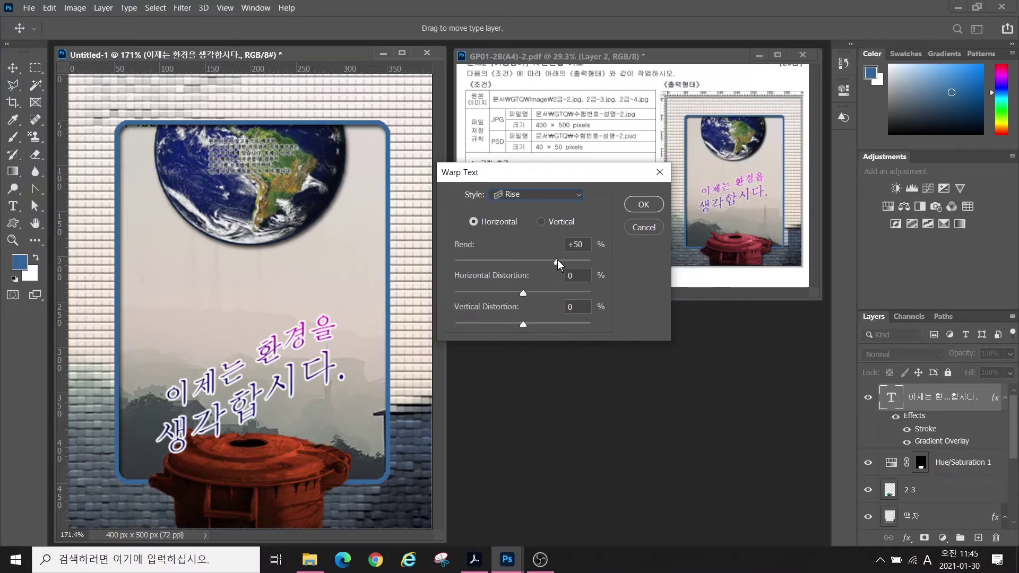
- Set the Rise bend to +29%, apply it, and nudge the title slightly lower
left_click_drag(557, 262, 542, 264)
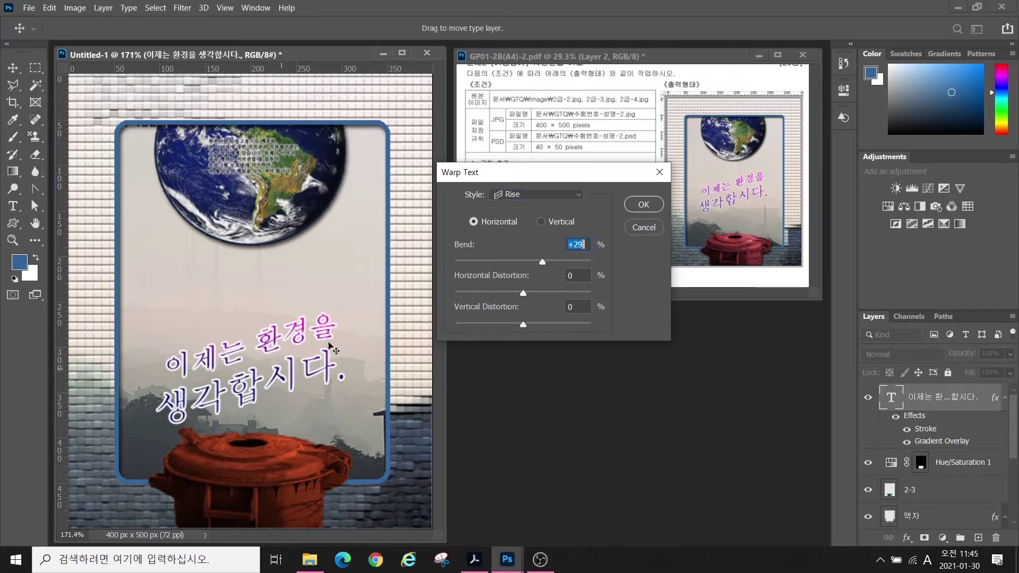
left_click(644, 205)
left_click(13, 68)
left_click_drag(273, 357, 274, 319)
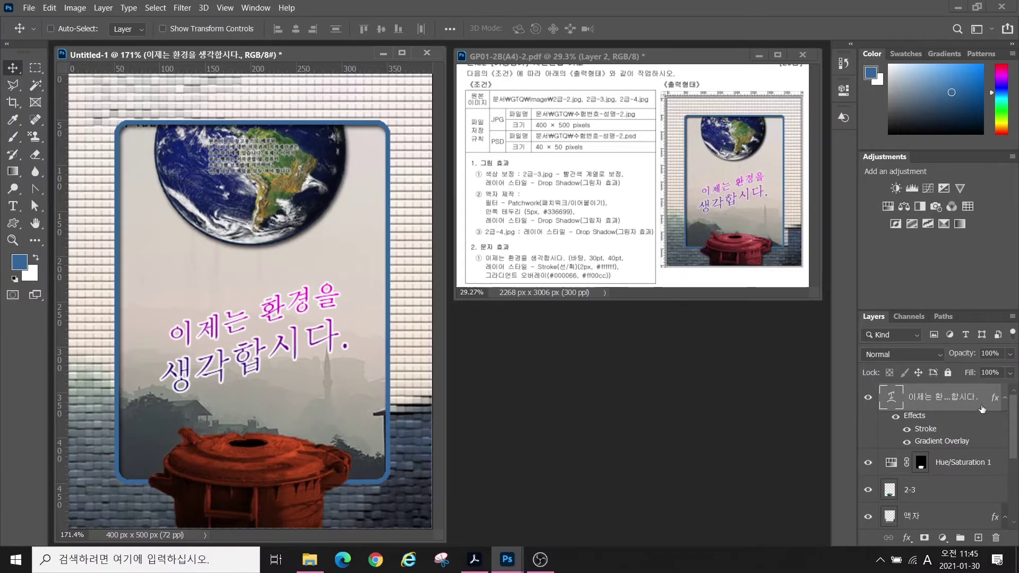
- Select layer 2-3 and apply a default Drop Shadow to it
left_click_drag(1011, 427, 1012, 403)
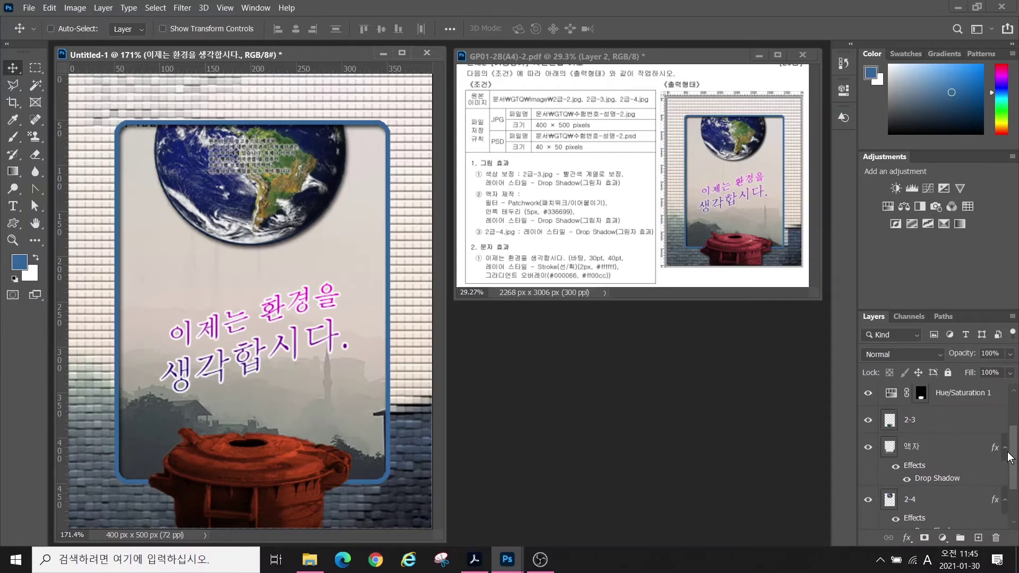
left_click(527, 180)
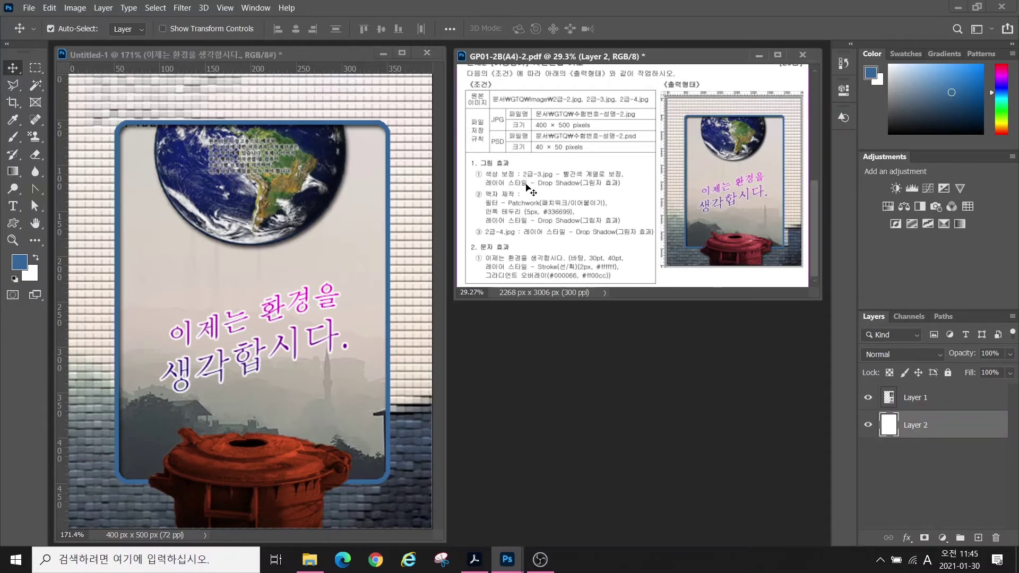
left_click(393, 276)
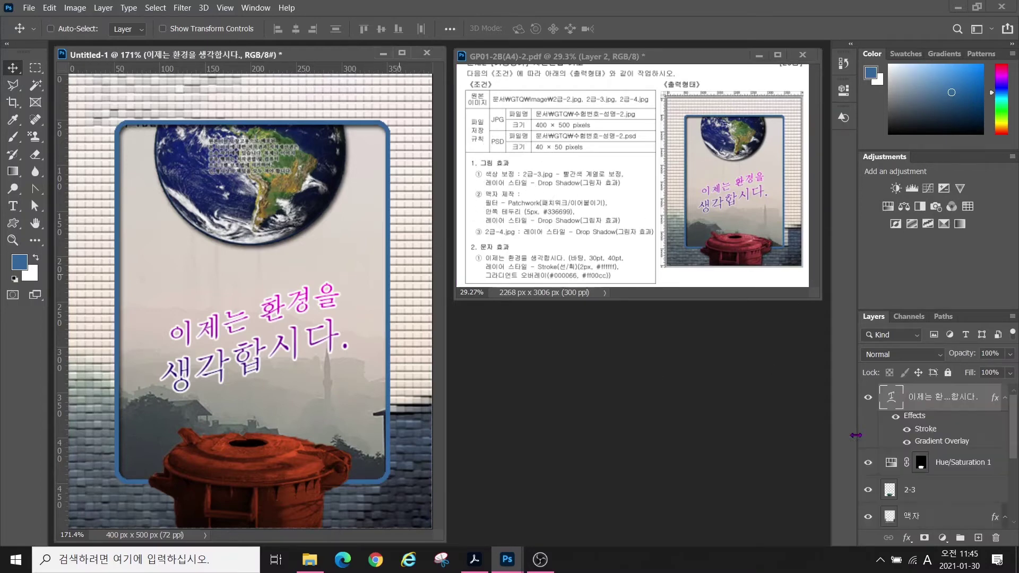
left_click(910, 491)
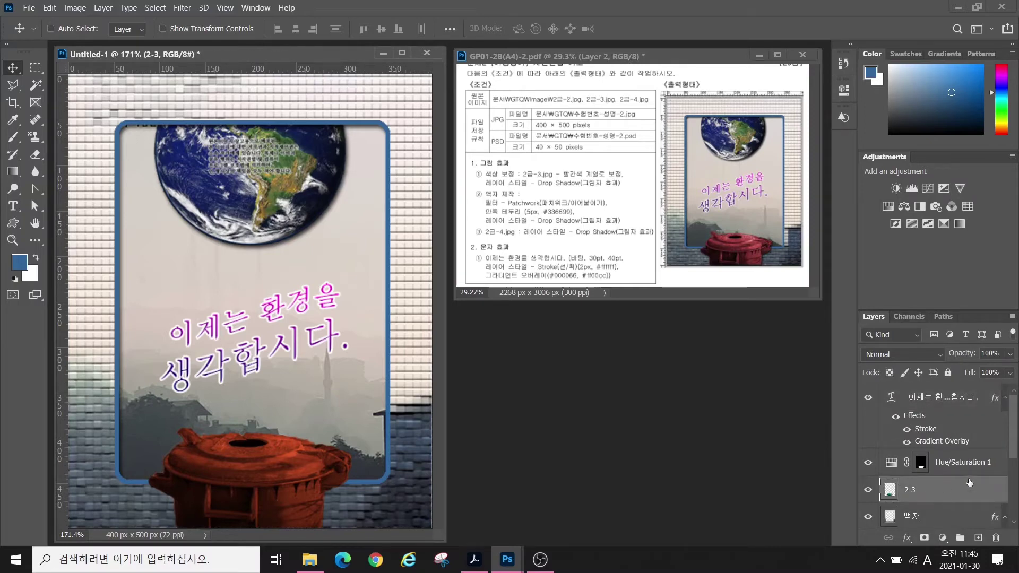
left_click(907, 538)
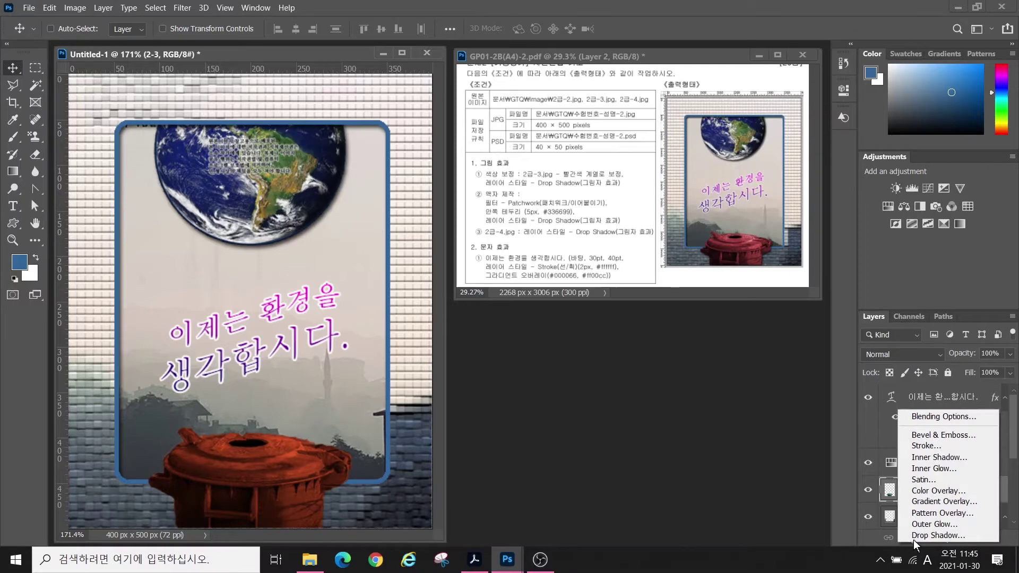
left_click(921, 536)
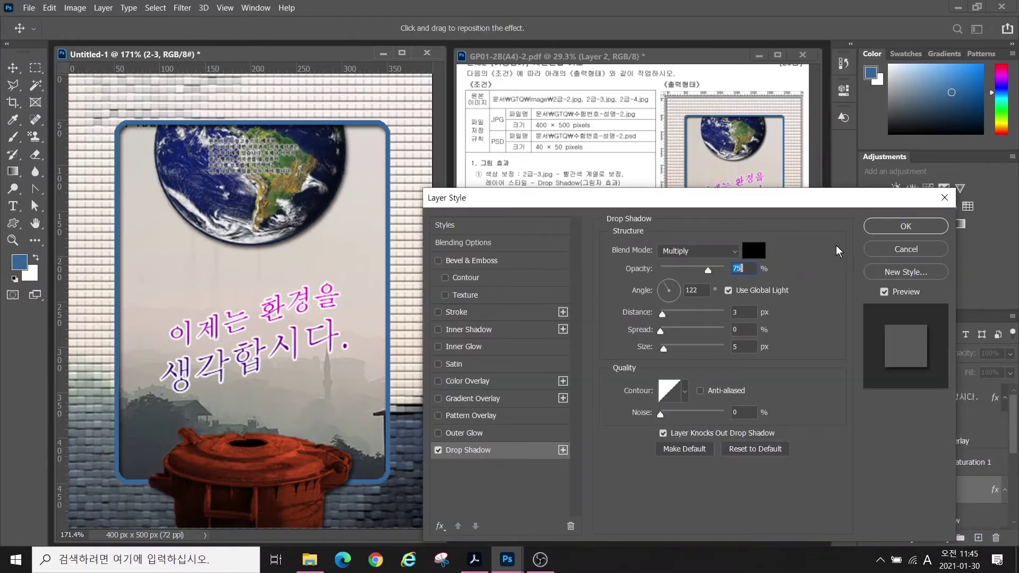
key("Return")
left_click(29, 8)
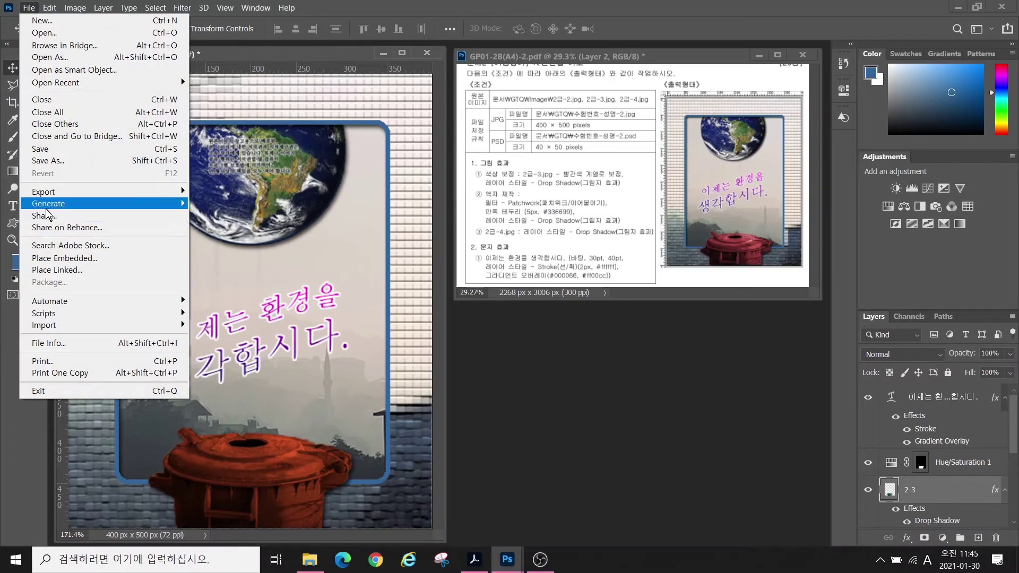
- Save as JPEG into GTQ, changing the existing file name's ending from 1 to 2
left_click(40, 150)
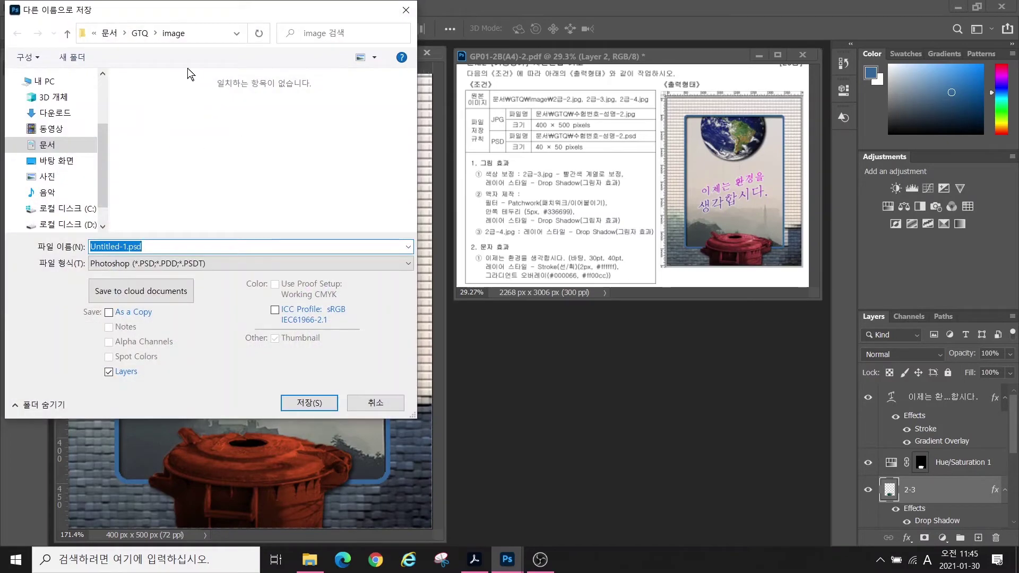
left_click(143, 32)
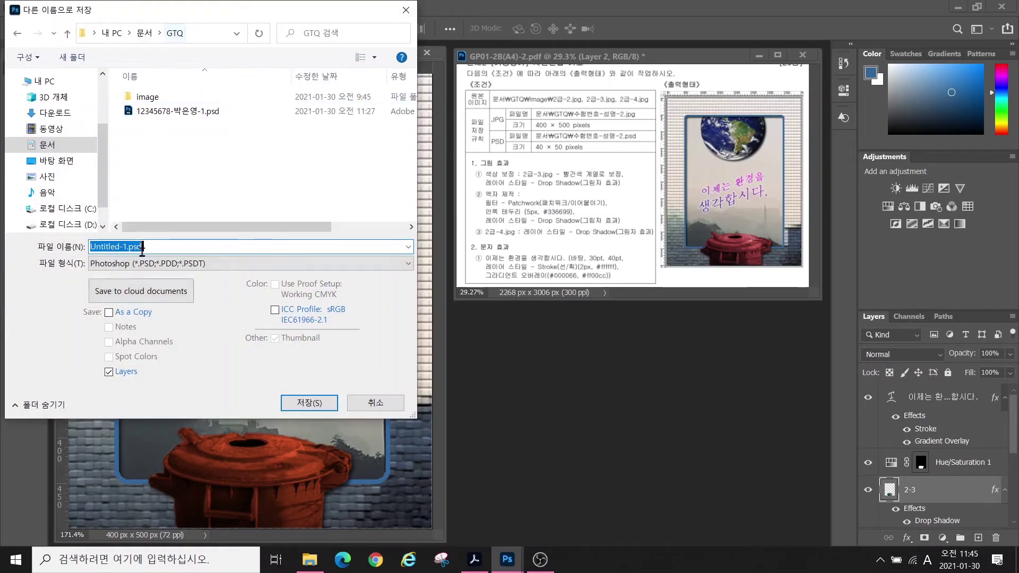
left_click(171, 114)
double_click(153, 247)
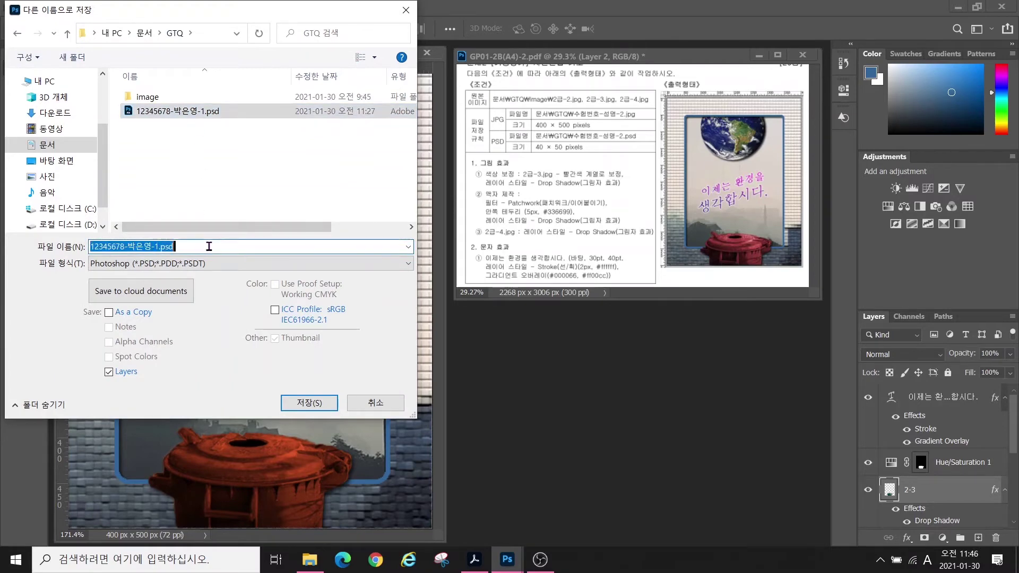
left_click_drag(153, 248, 208, 248)
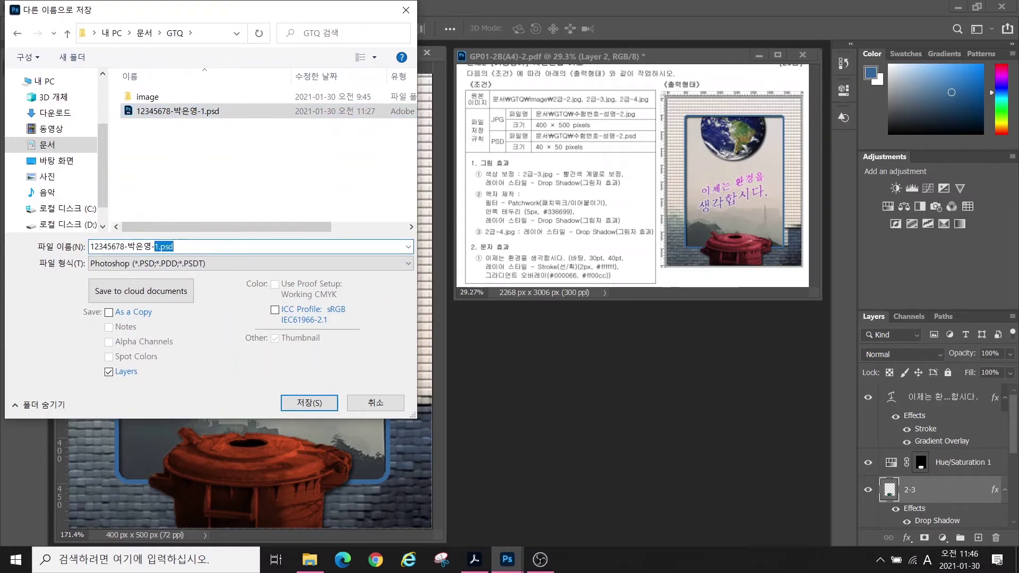
type("2")
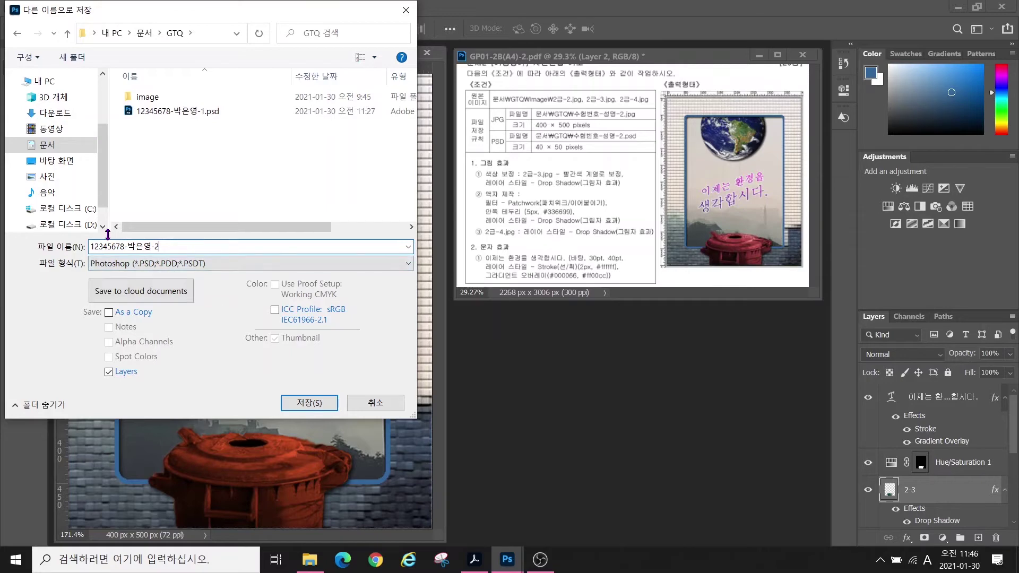
left_click(219, 266)
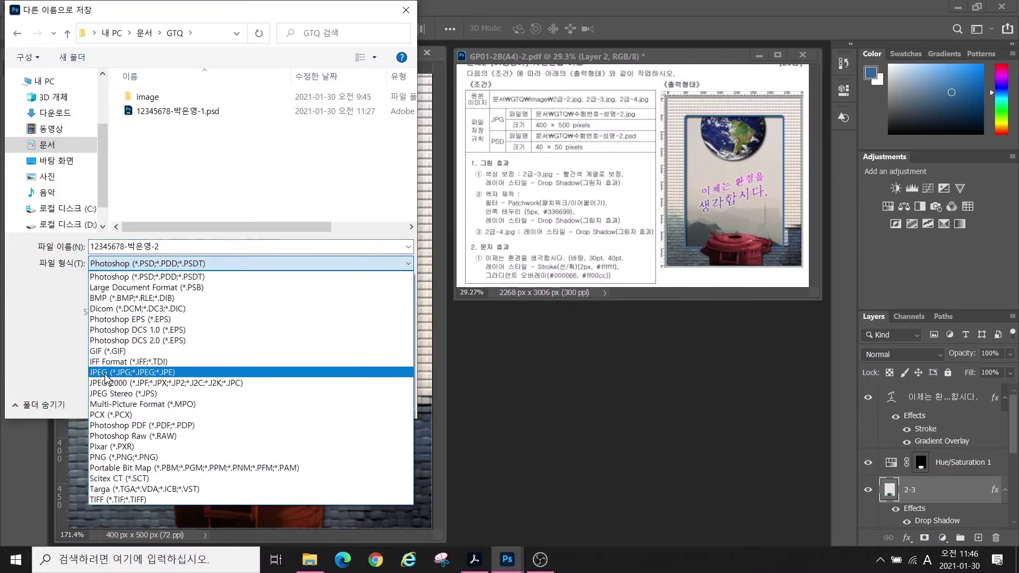
left_click(106, 377)
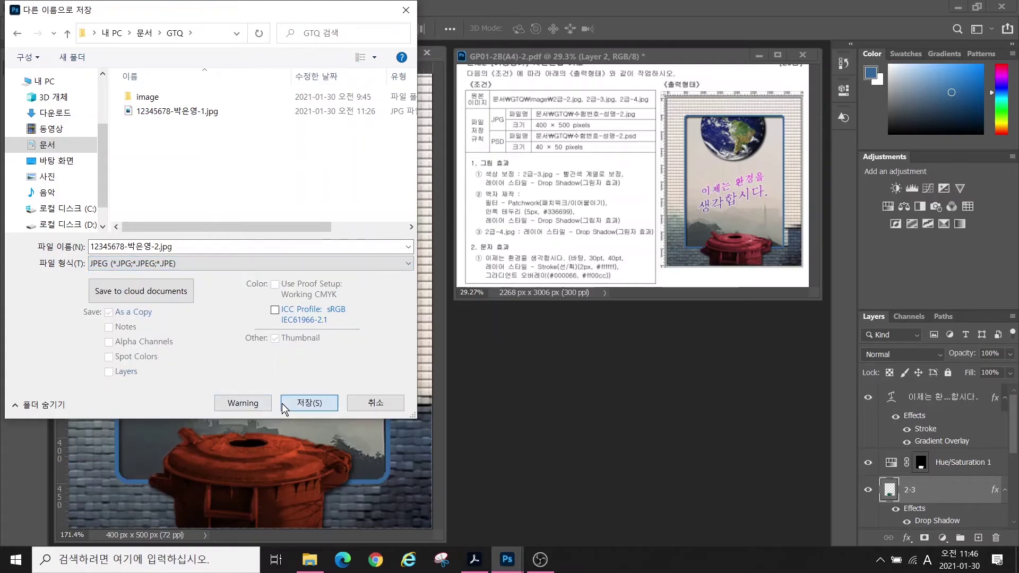
left_click(285, 406)
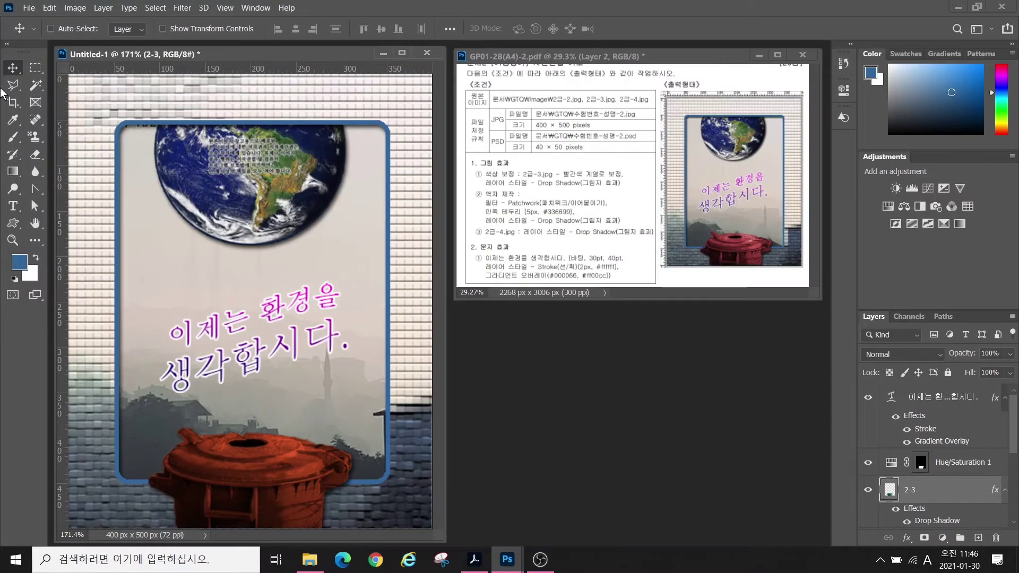
- Resize the image to 40 px wide (50 px high) in Image Size
left_click(75, 9)
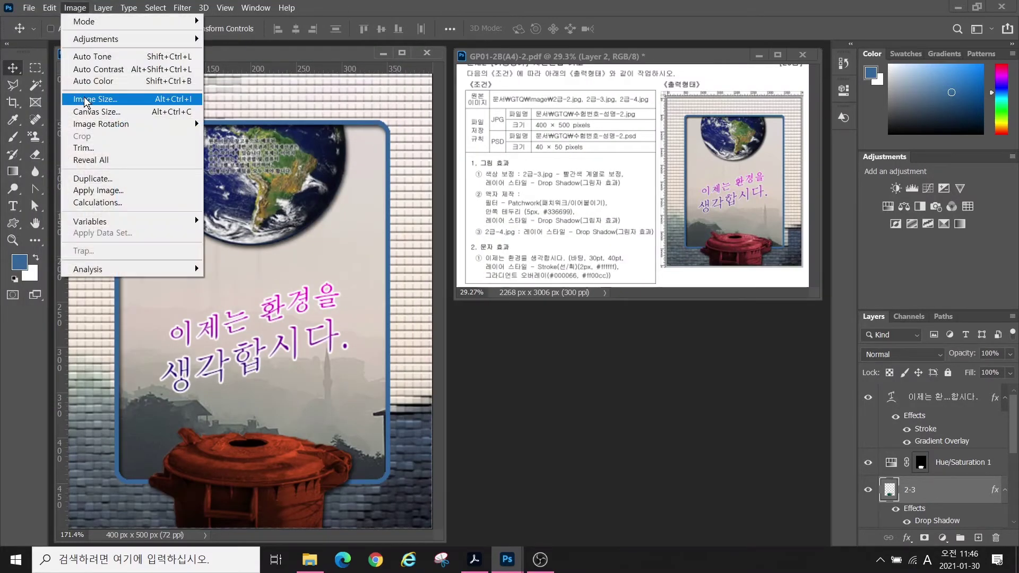
left_click(95, 99)
type("40")
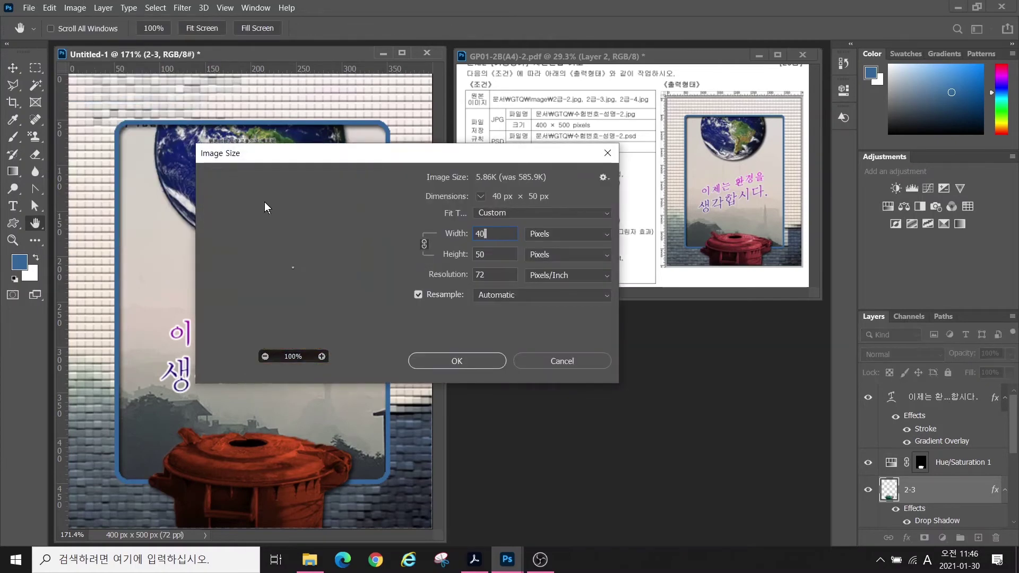
left_click(456, 361)
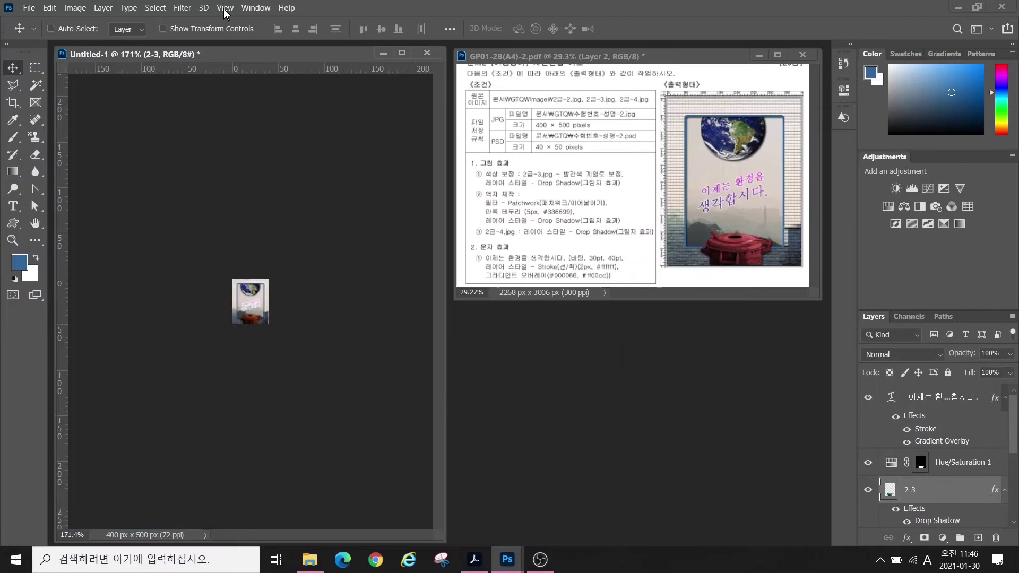
left_click(32, 9)
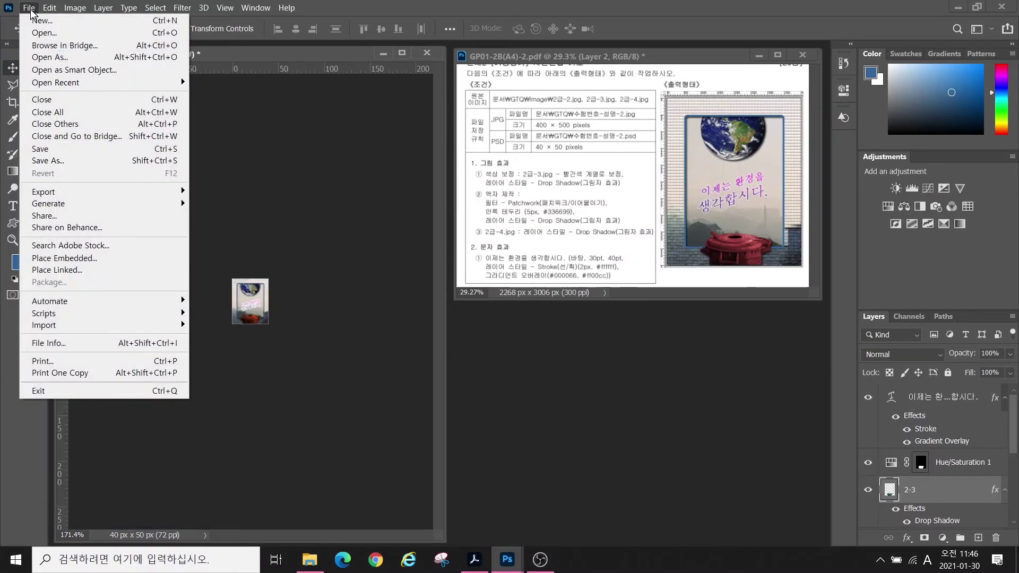
- Save as a PSD reusing the -1.psd name with its ending changed to -2, accepting format options
left_click(45, 160)
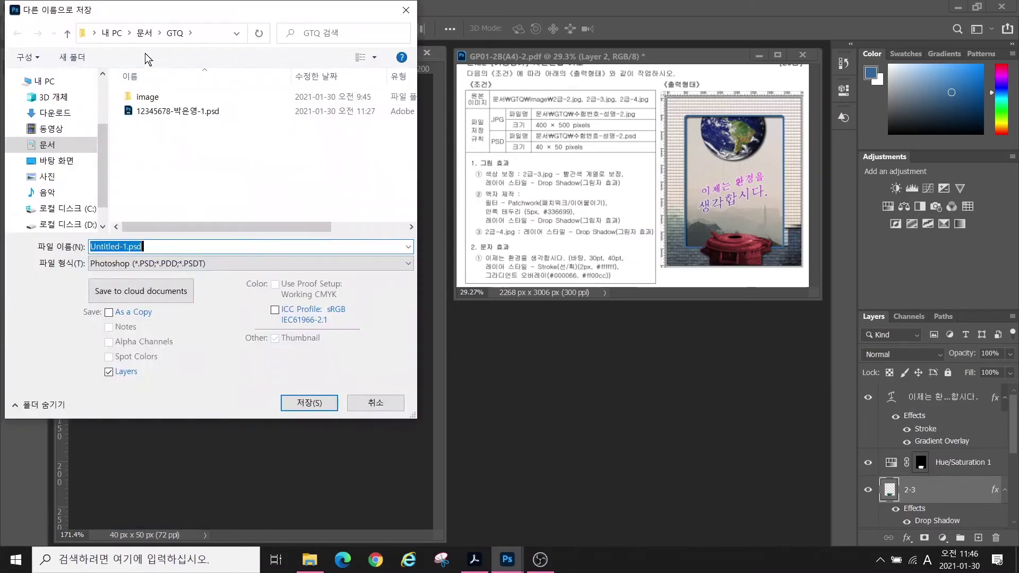
left_click(181, 112)
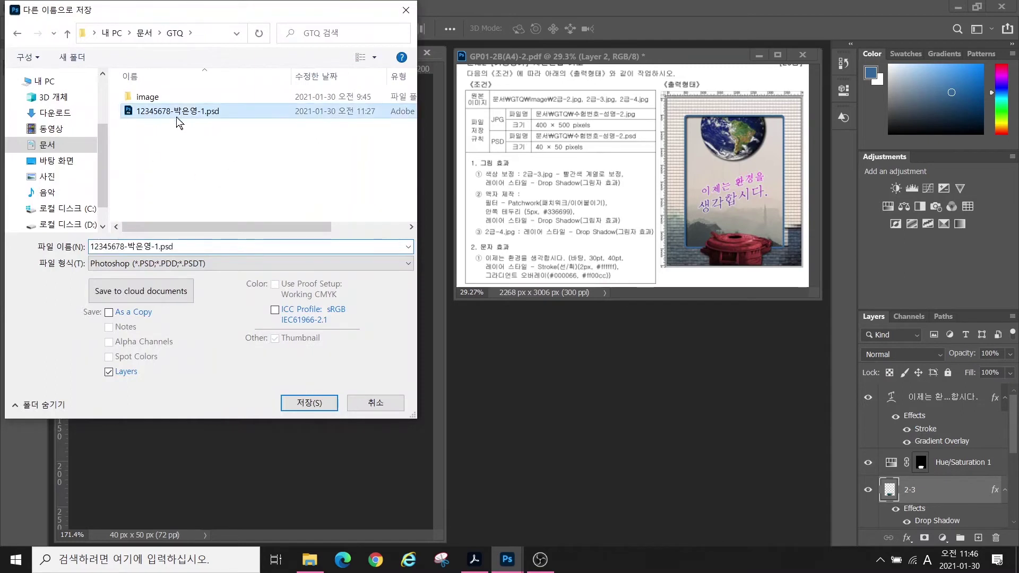
left_click(154, 246)
left_click(153, 247)
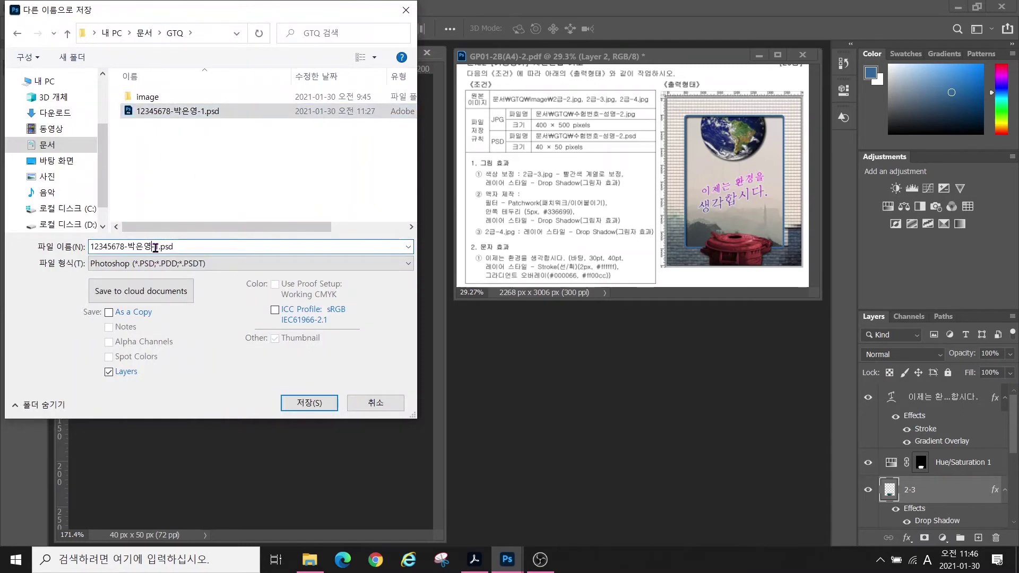
left_click_drag(155, 247, 199, 248)
key("BackSpace")
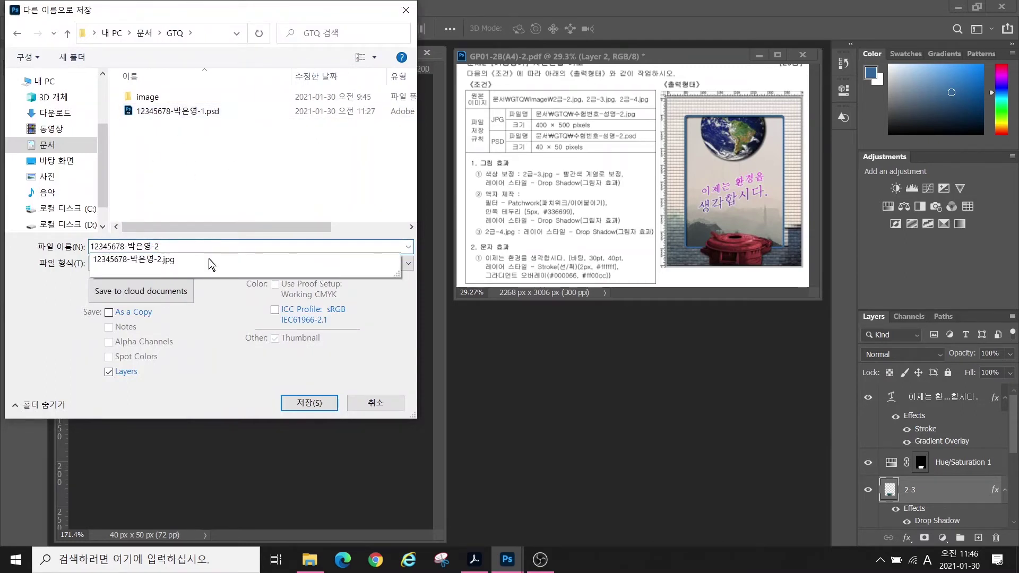
type("2")
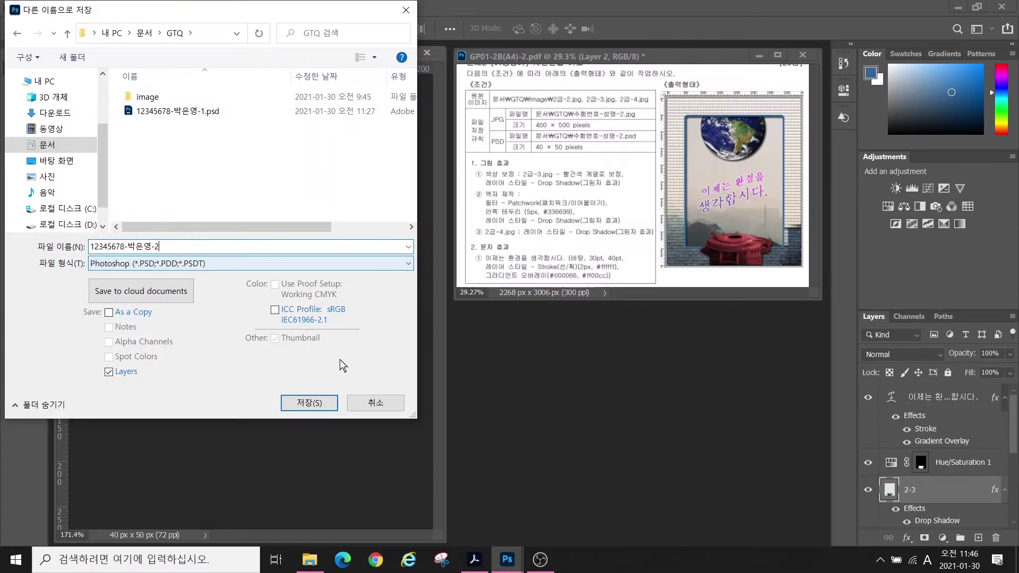
left_click(304, 403)
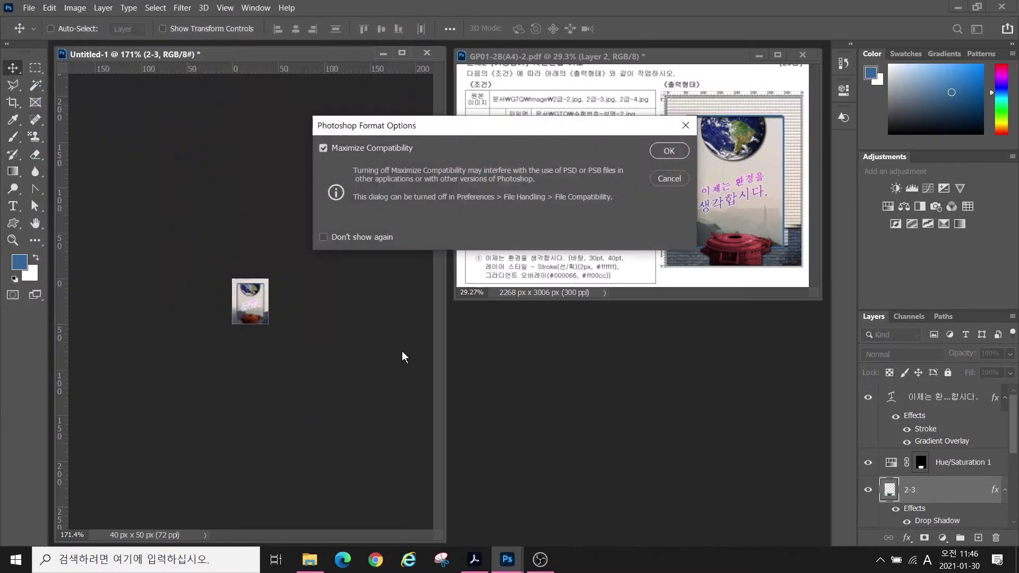
left_click(668, 151)
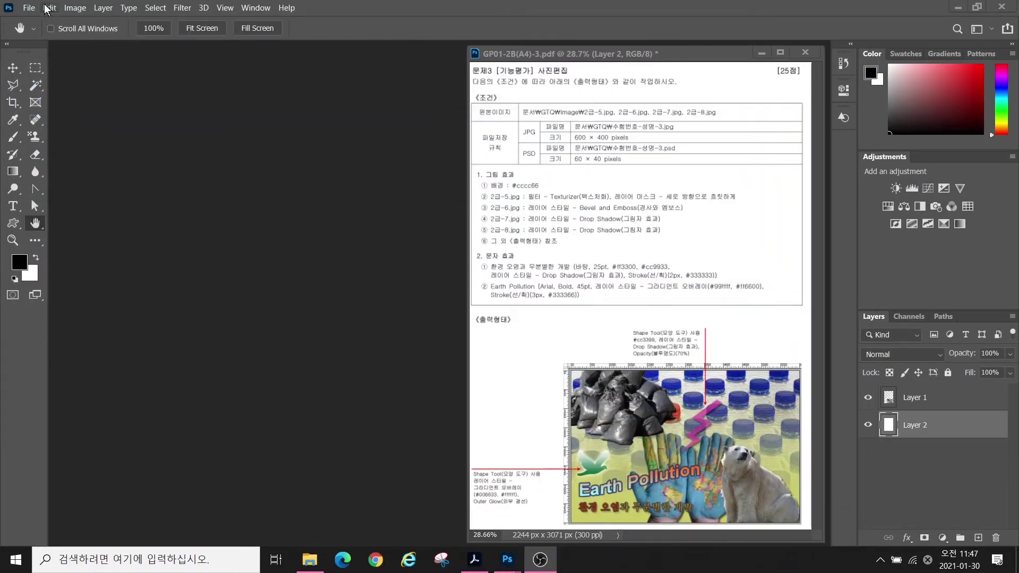
- Create a new blank Untitled-1 document 600 px wide and 400 px high at 72 ppi
left_click(28, 8)
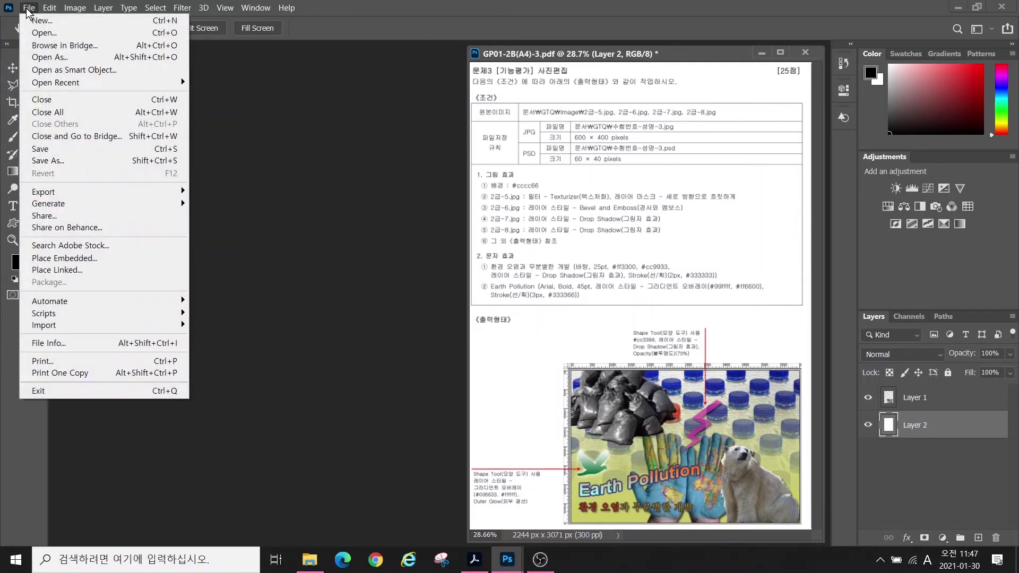
left_click(28, 20)
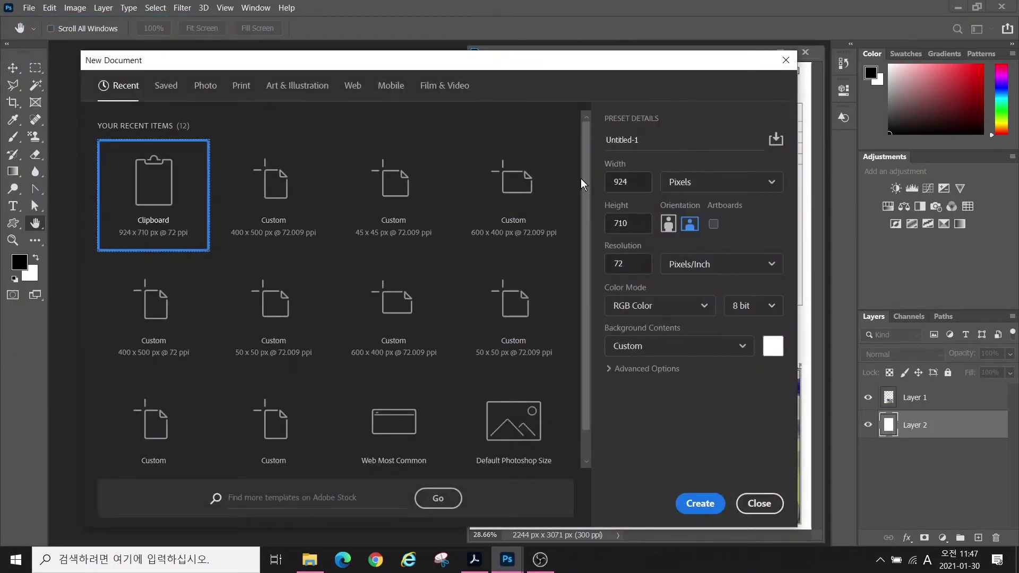
double_click(616, 180)
type("600")
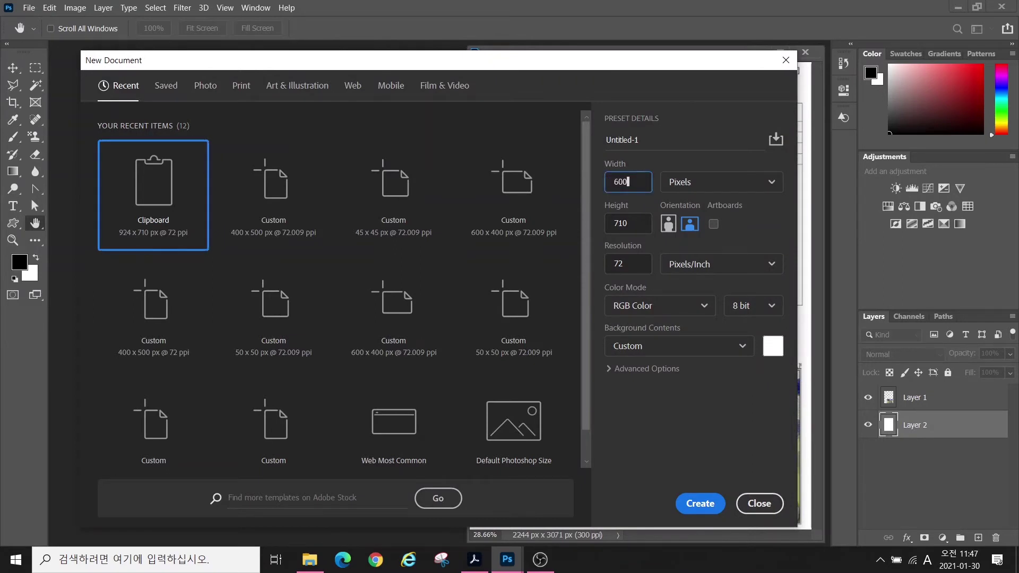
key("Tab")
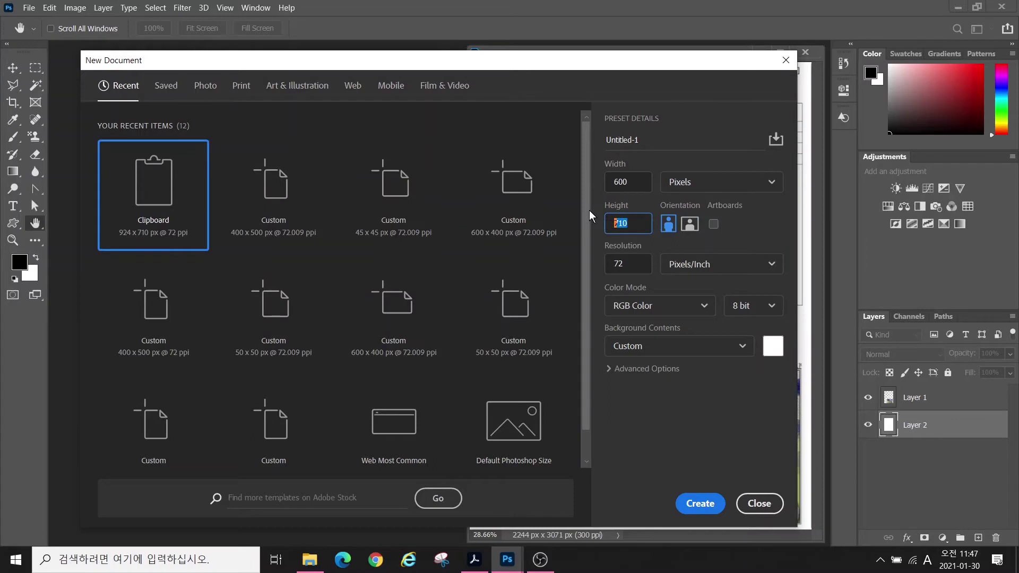
type("400")
left_click(625, 264)
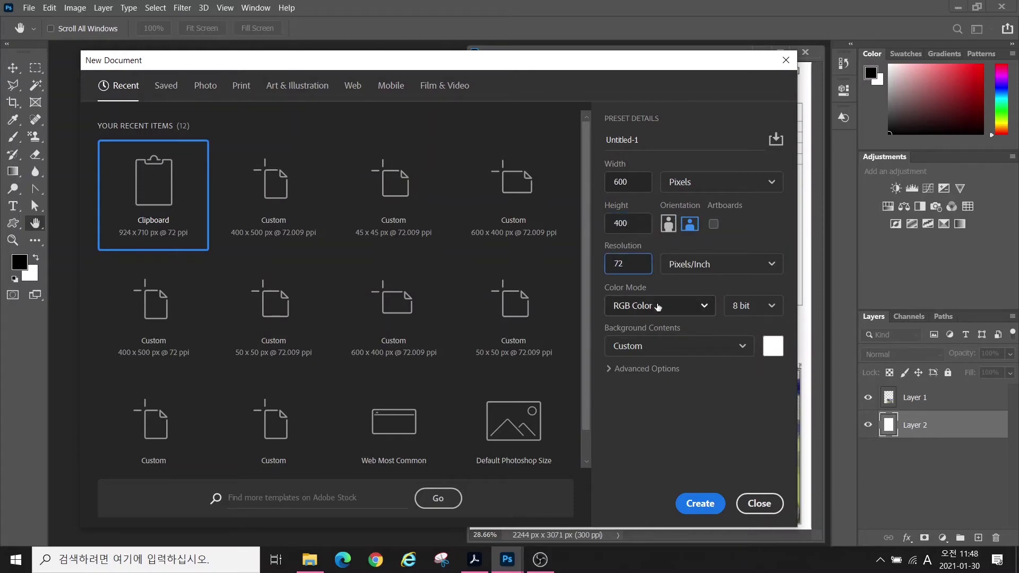
left_click(698, 503)
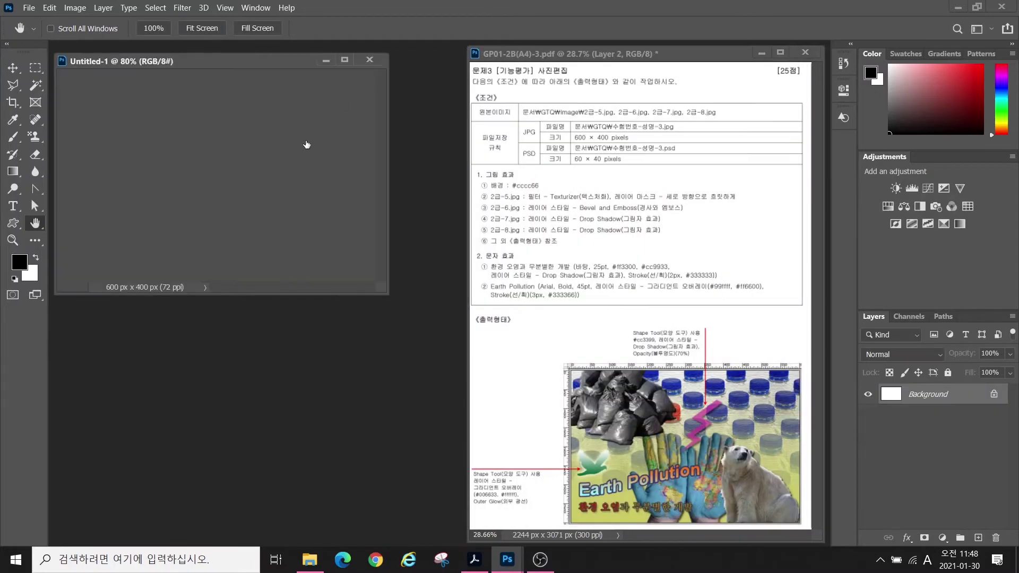
- Fit the new canvas to the window and set the foreground colour to #cccc66
key("ctrl+0")
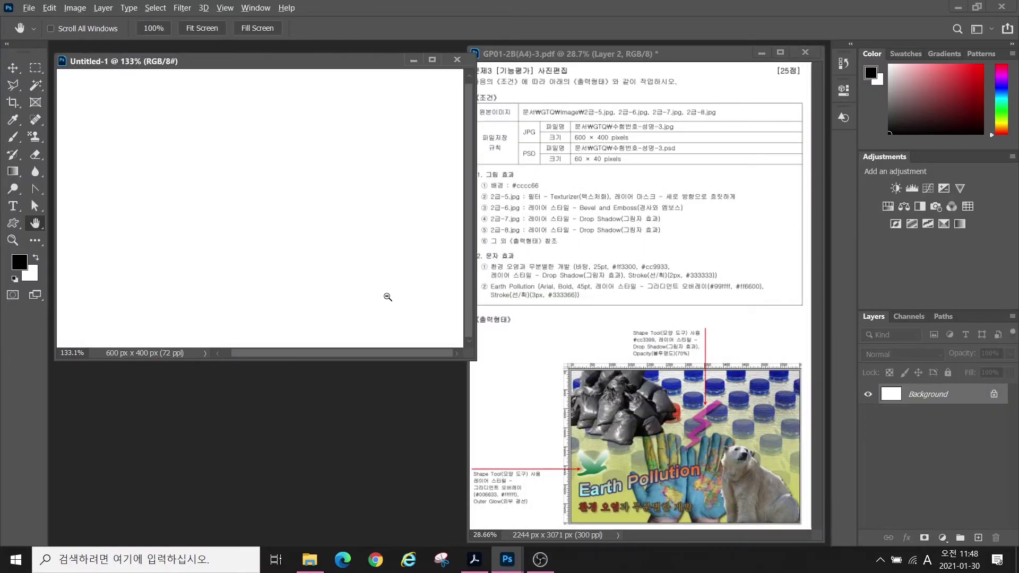
left_click(388, 298, "alt")
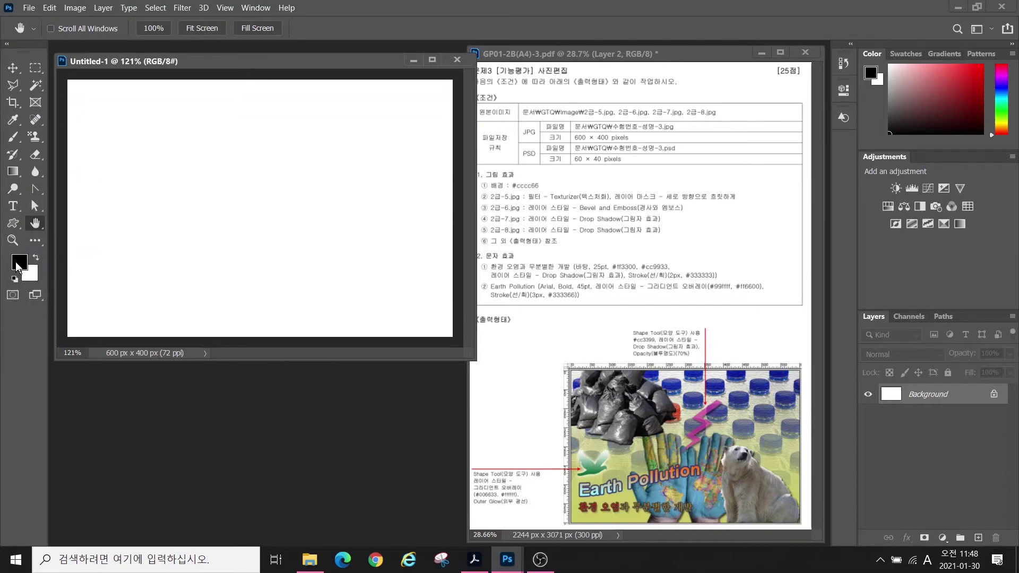
left_click(19, 263)
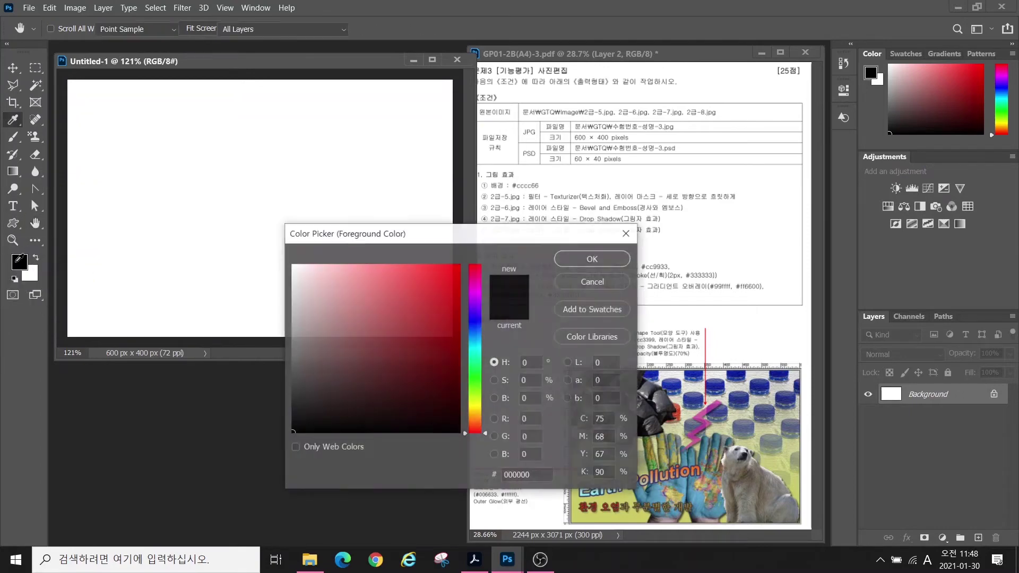
double_click(536, 474)
type("cccc66")
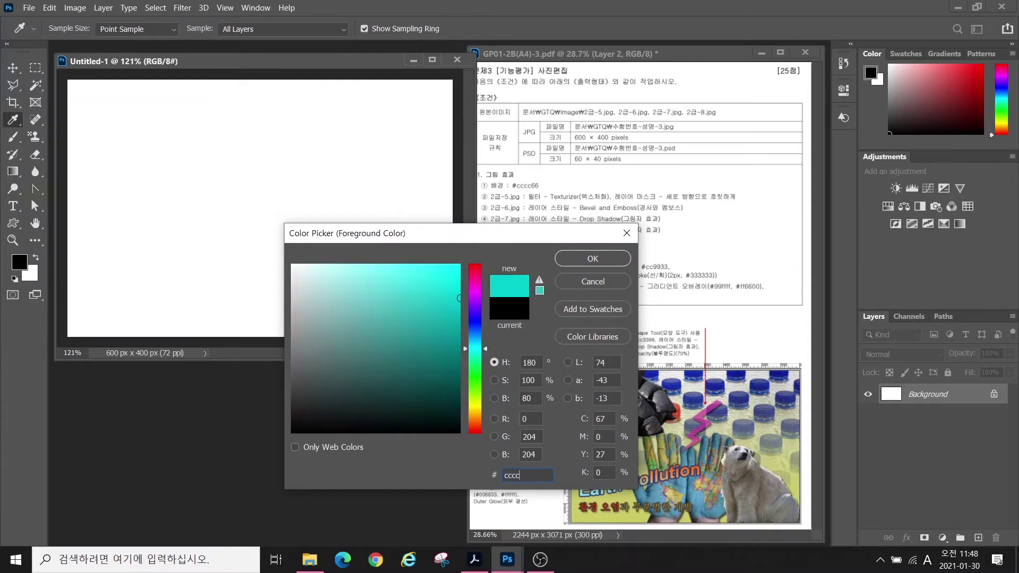
key("Return")
key("h")
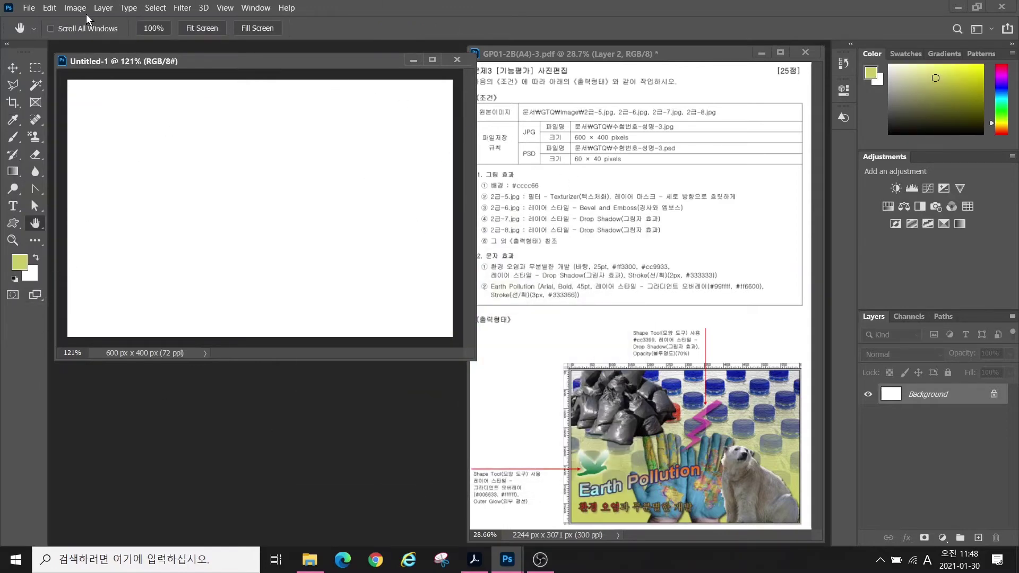
- Fill the canvas with the #cccc66 foreground colour using Edit > Fill
left_click(48, 8)
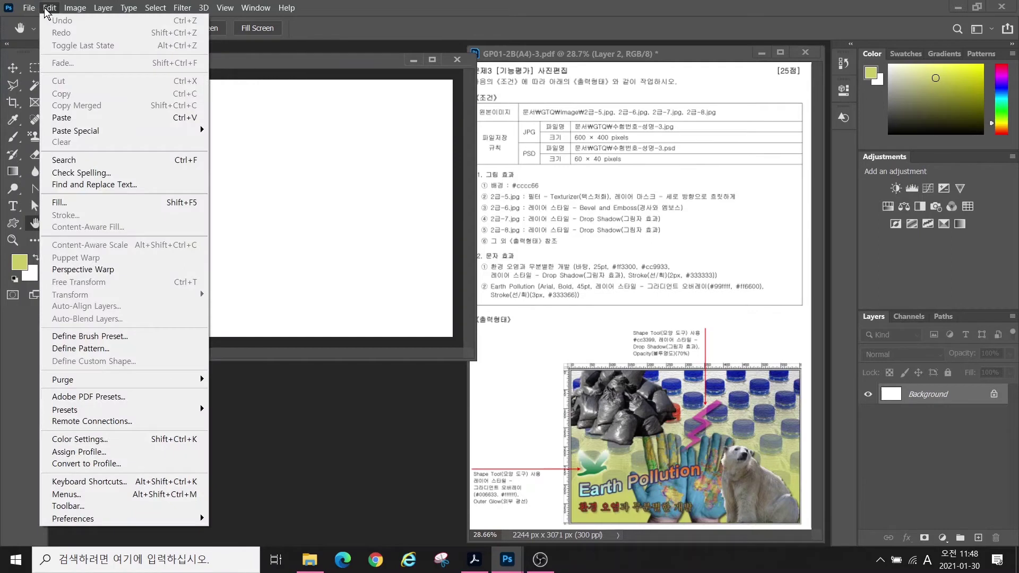
left_click(79, 202)
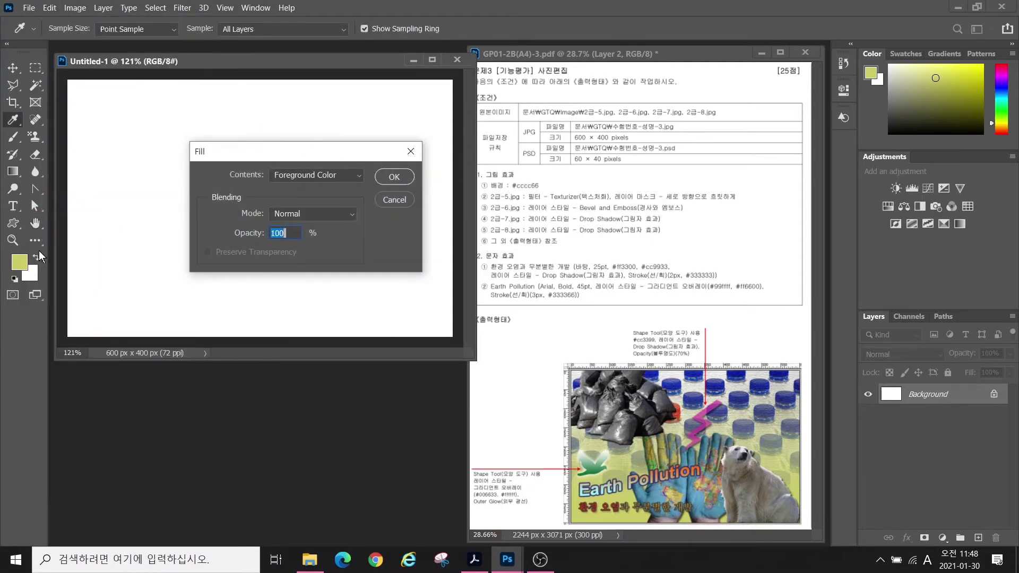
left_click(395, 175)
key("h")
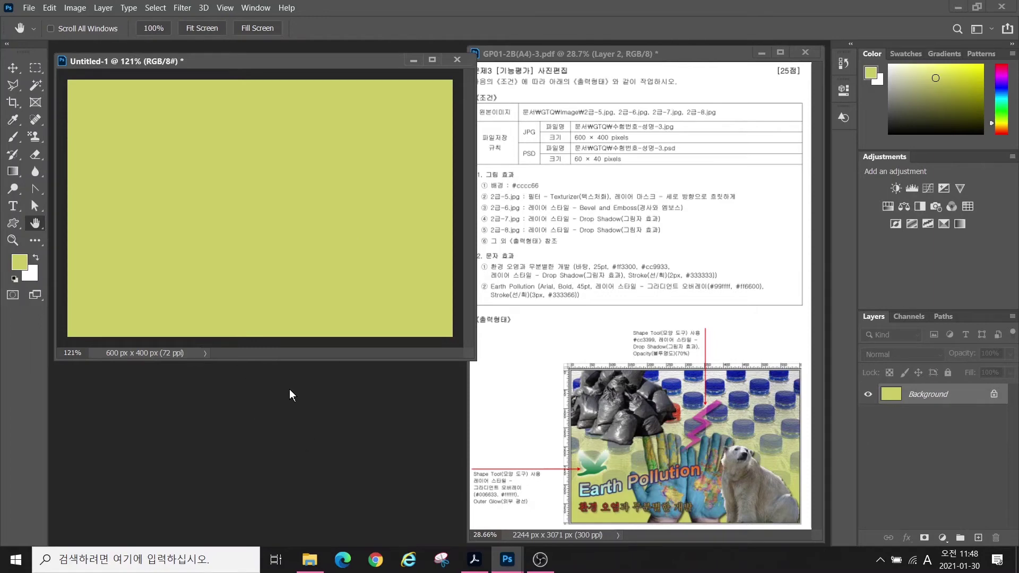
- Open the bottles photo 2급-5.jpg from the GTQ image folder
double_click(269, 399)
left_click(47, 160)
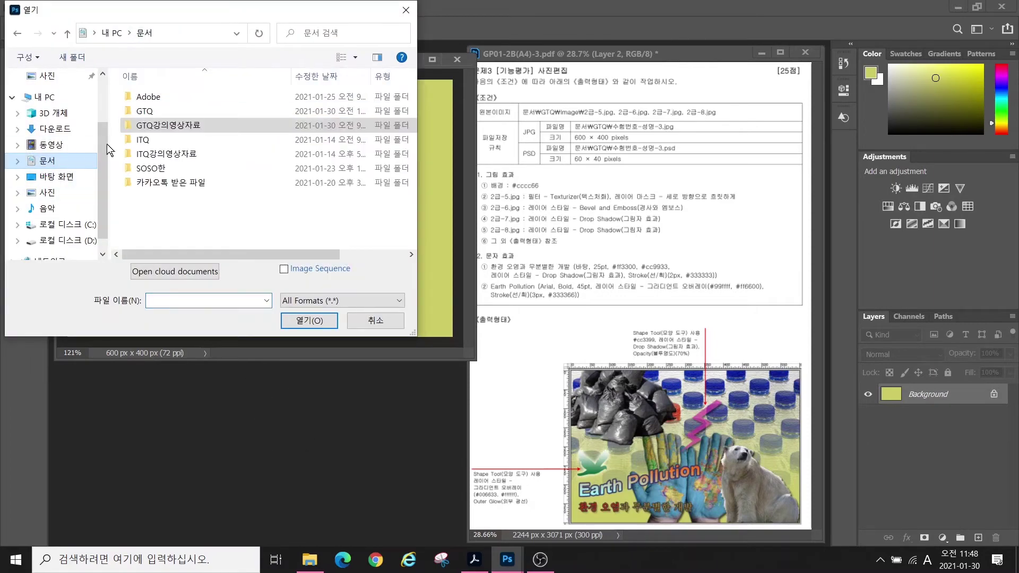
double_click(144, 111)
double_click(147, 97)
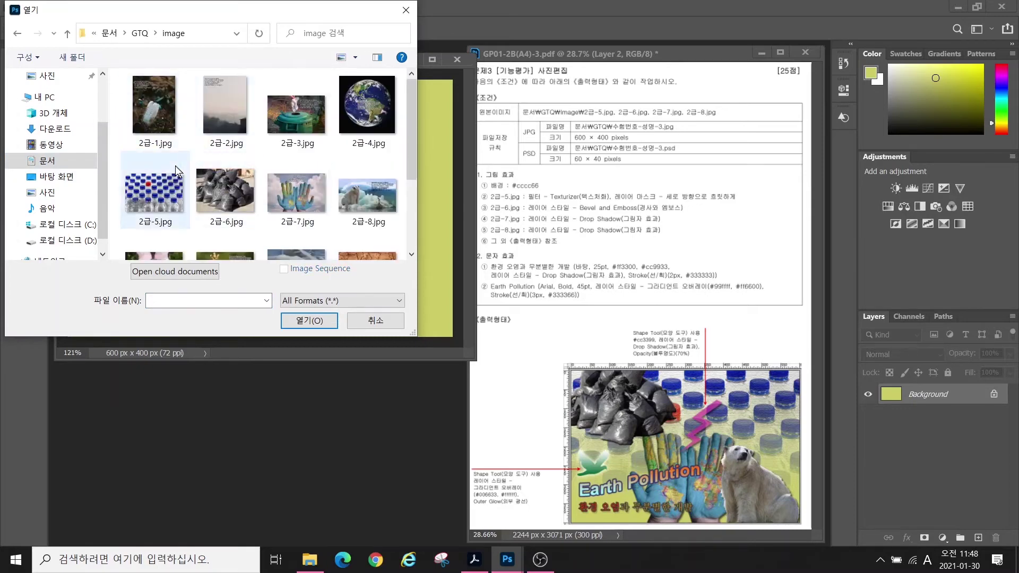
left_click(169, 194)
left_click(318, 321)
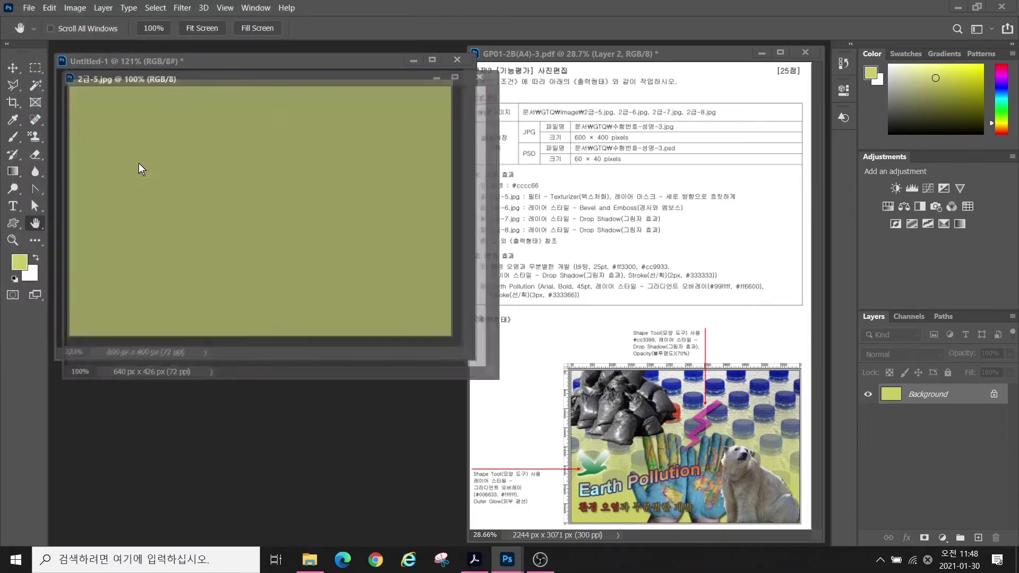
left_click_drag(214, 82, 273, 196)
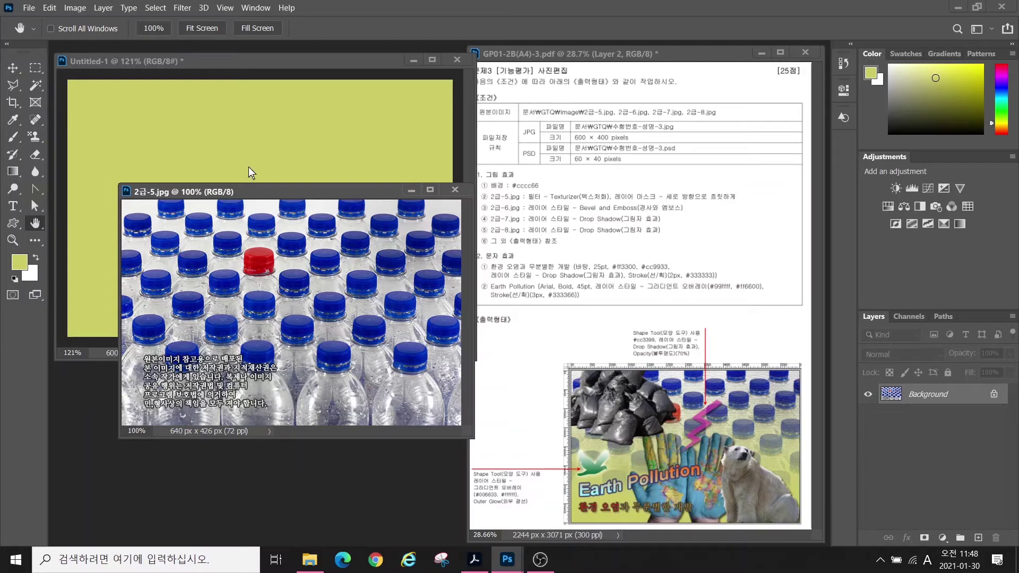
- Check the photo's Image Size and cancel, leaving it at 640 × 426
left_click(67, 12)
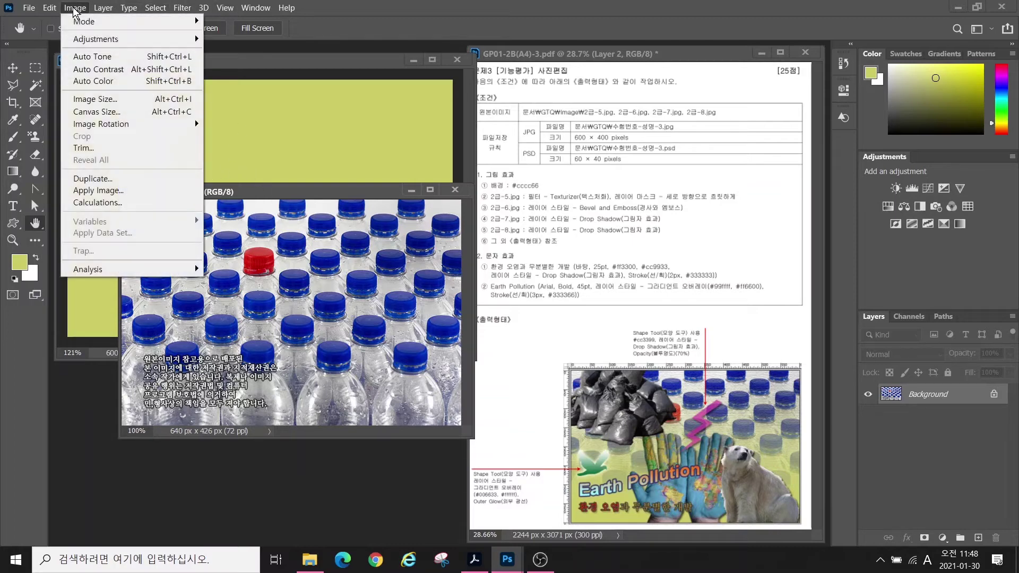
left_click(100, 103)
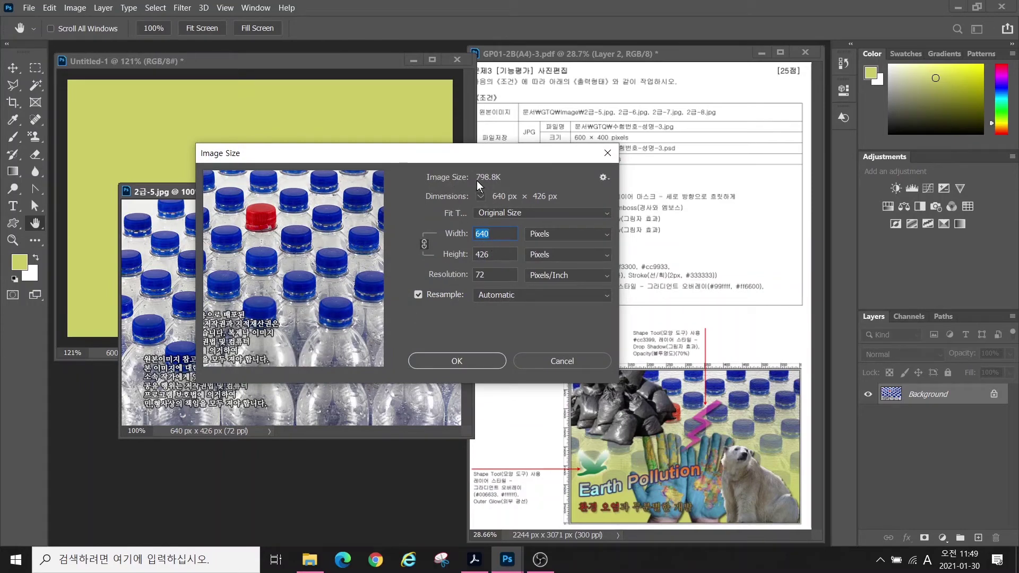
left_click_drag(456, 155, 346, 279)
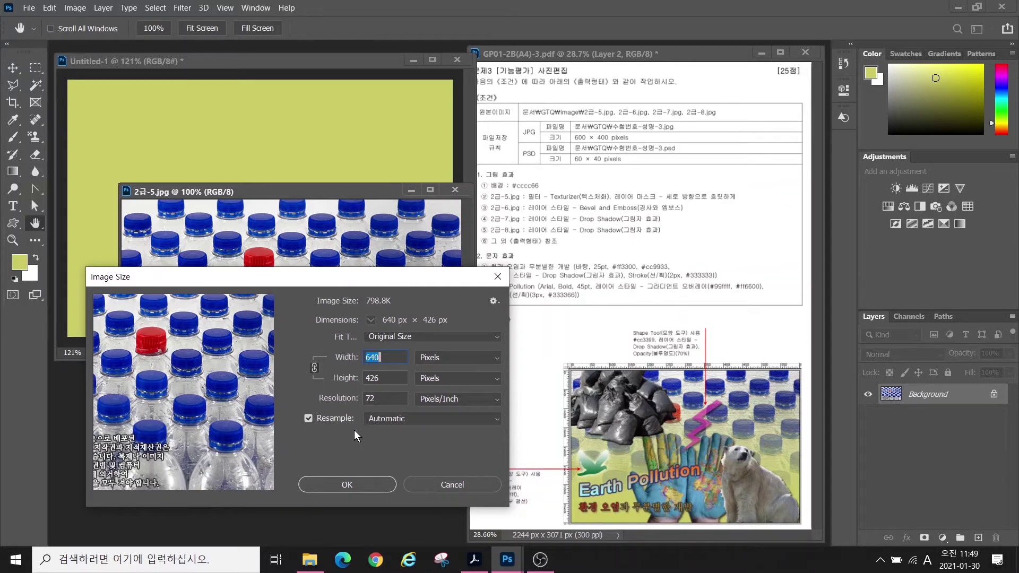
left_click(448, 483)
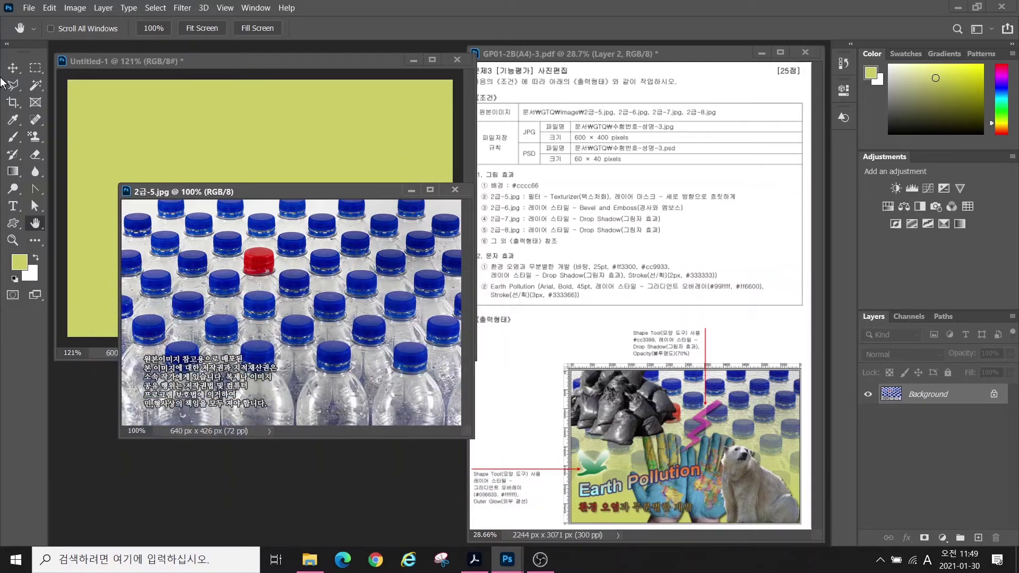
left_click(13, 68)
- Drag the bottles photo into Untitled-1 to cover the canvas and close the original
mouse_move(253, 234)
left_mouse_down()
mouse_move(250, 189)
mouse_move(213, 127)
mouse_move(257, 218)
left_mouse_up()
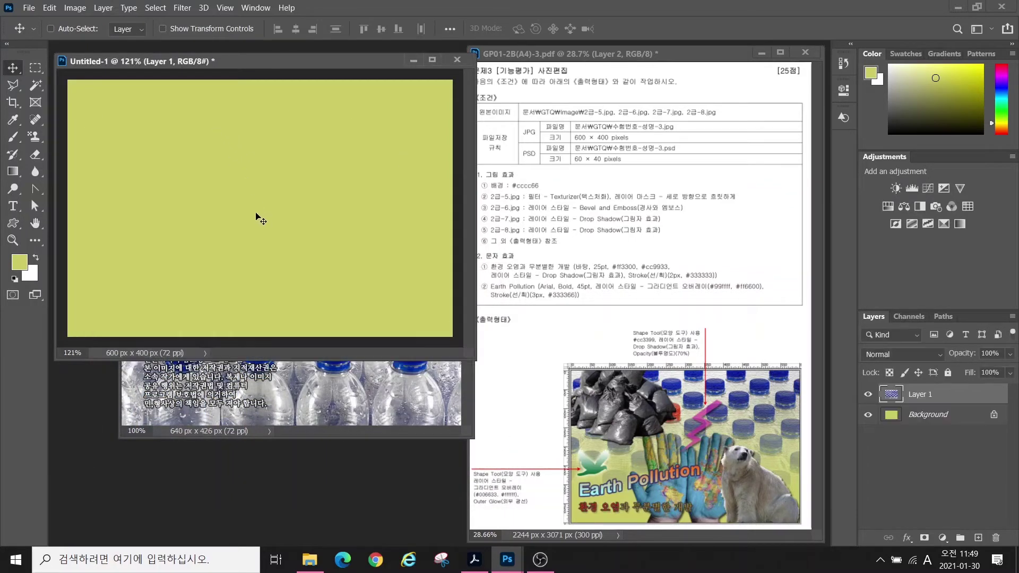
left_click_drag(238, 178, 253, 163)
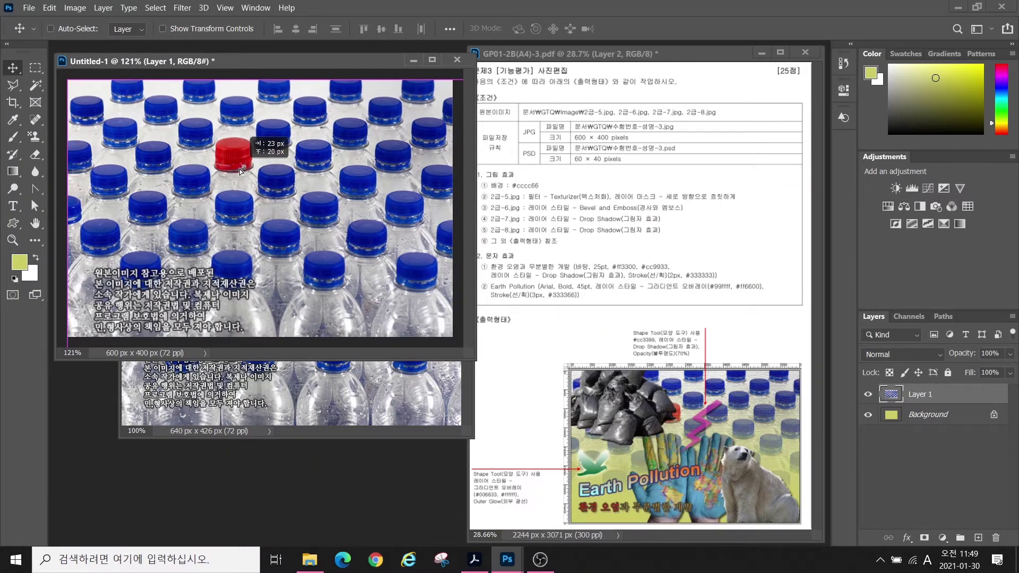
left_click(794, 403)
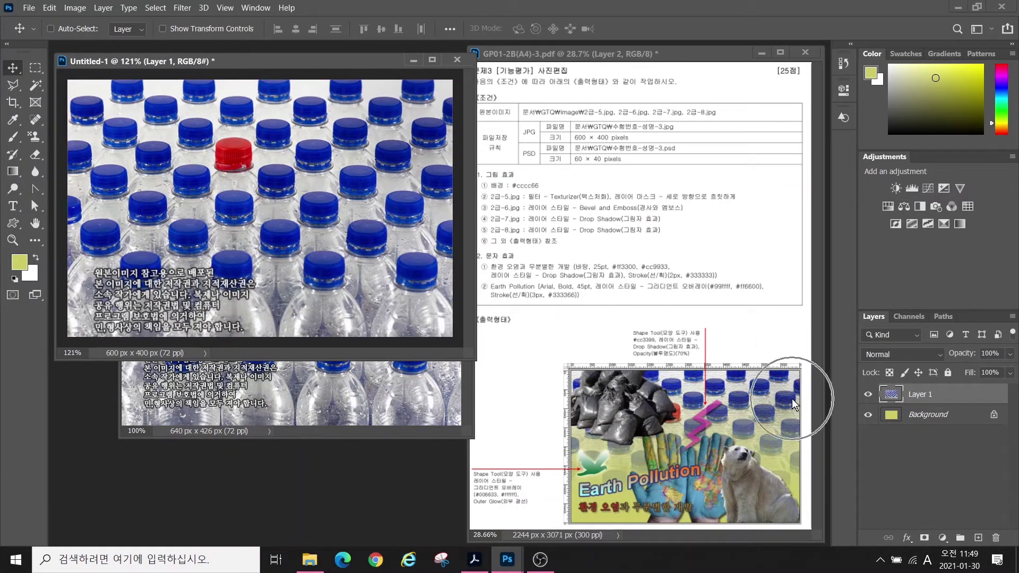
left_click(447, 390)
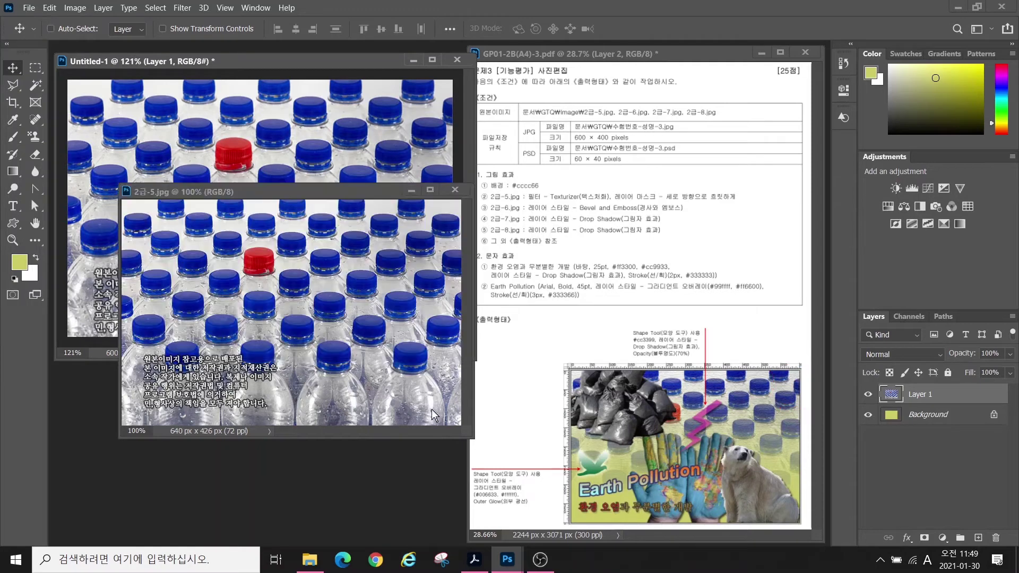
left_click(455, 189)
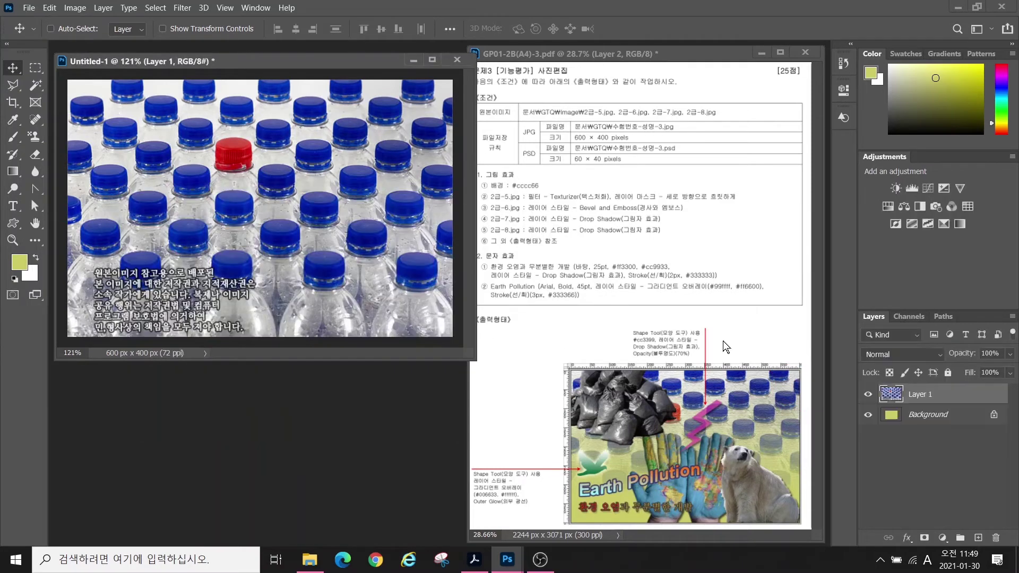
- Rename the bottles layer to 2-5
double_click(922, 393)
type("2-5")
key("Return")
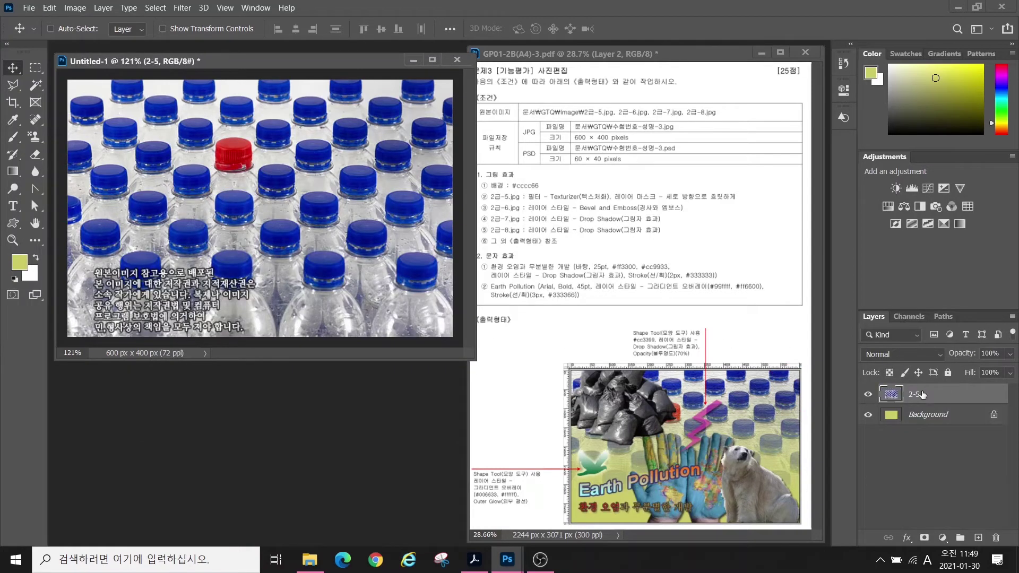
key("ctrl")
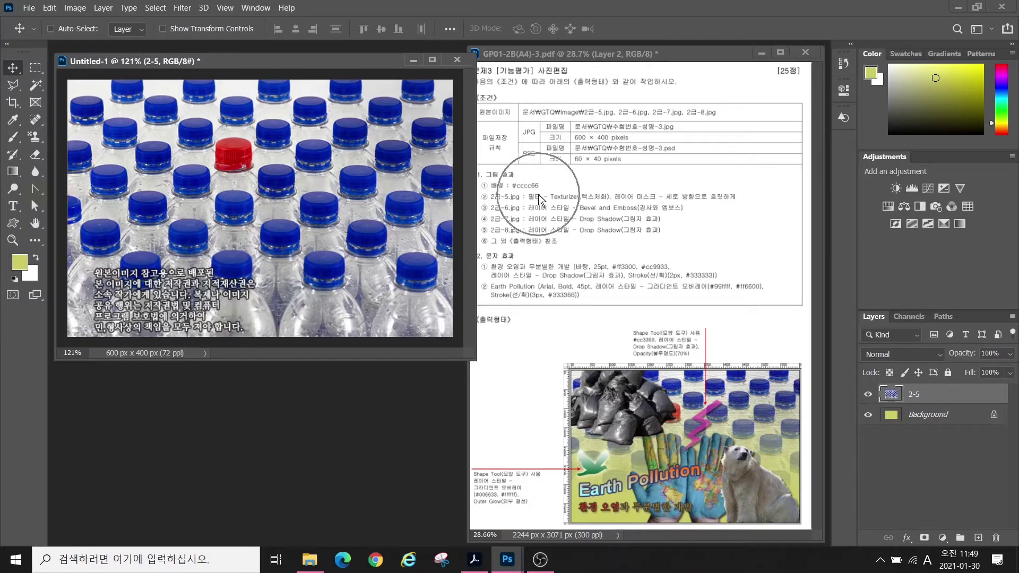
left_click(182, 8)
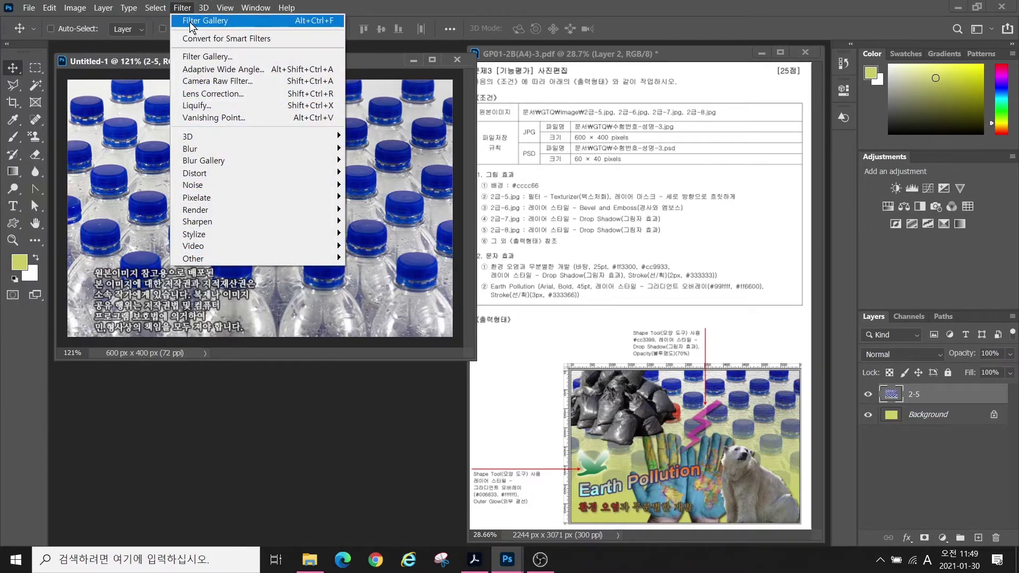
- Apply the Texturizer (Canvas) filter from the Filter Gallery to layer 2-5 and add a layer mask
key("ctrl")
left_click(196, 57)
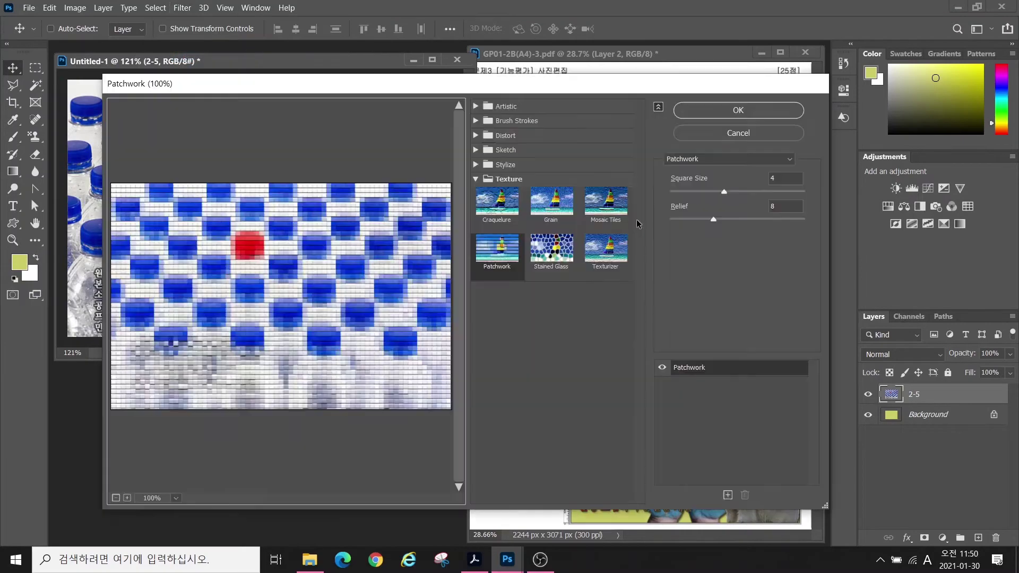
left_click(616, 254)
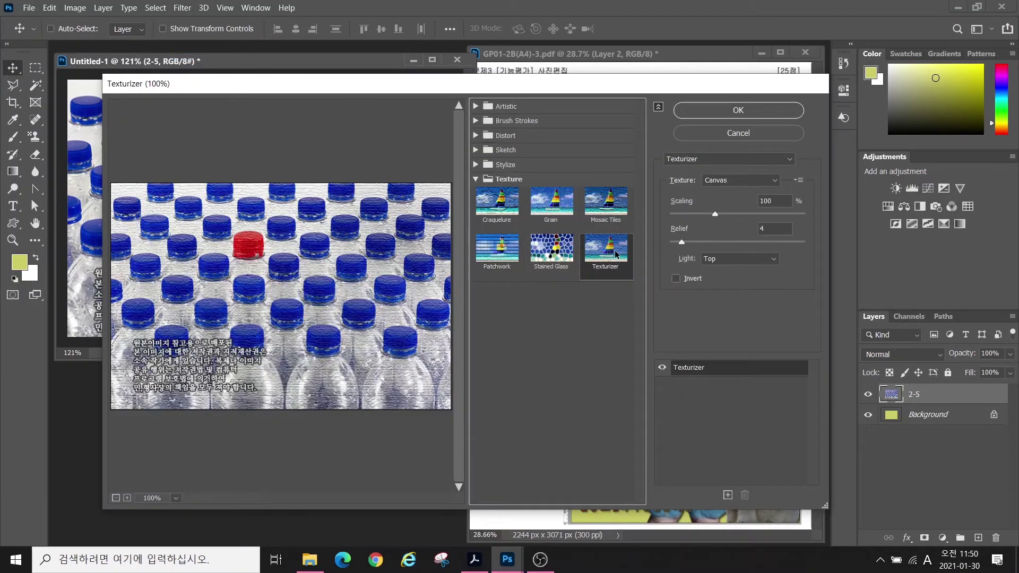
left_click(725, 109)
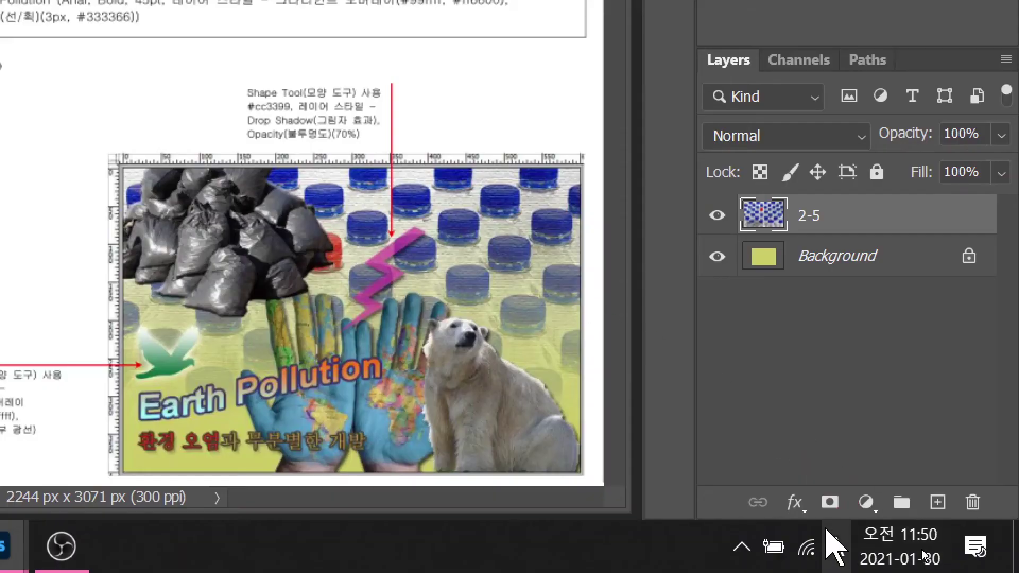
left_click(828, 505)
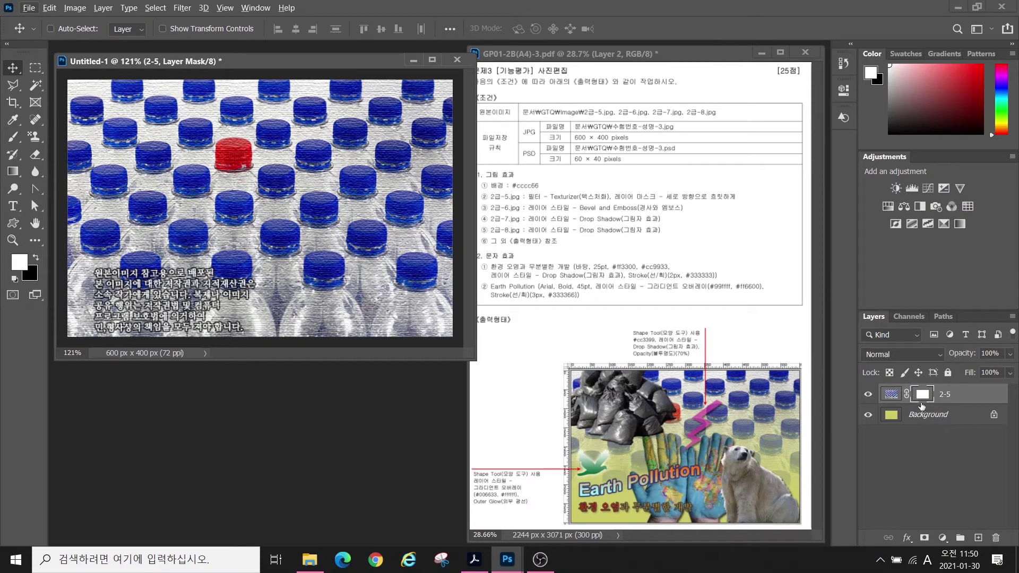
- Target layer 2-5 and give it a white layer mask
left_click(921, 400)
key("alt")
mouse_move(363, 194)
left_mouse_down()
mouse_move(329, 200)
mouse_move(359, 197)
left_mouse_up()
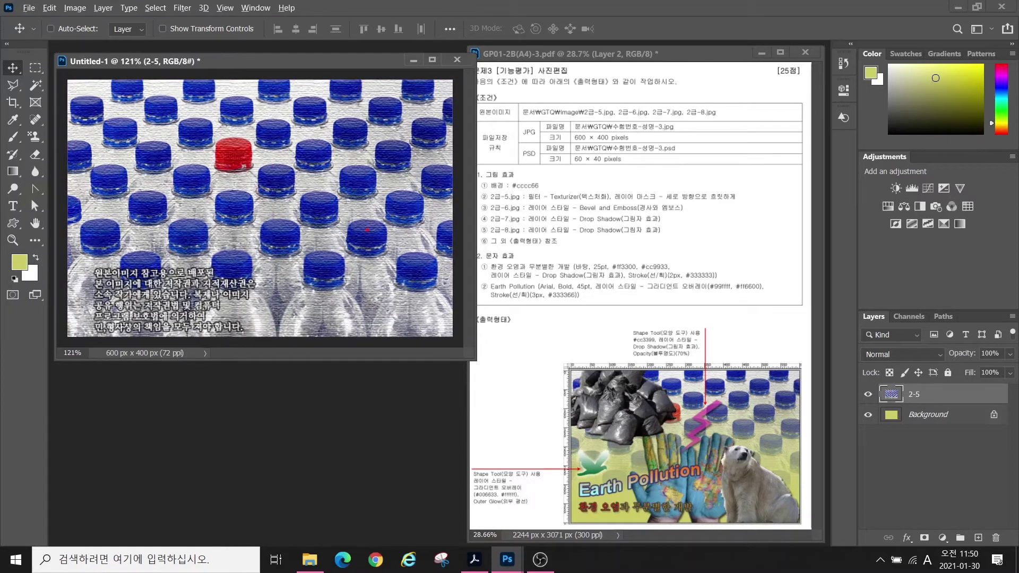
left_click_drag(367, 230, 234, 303)
left_click_drag(233, 233, 356, 305)
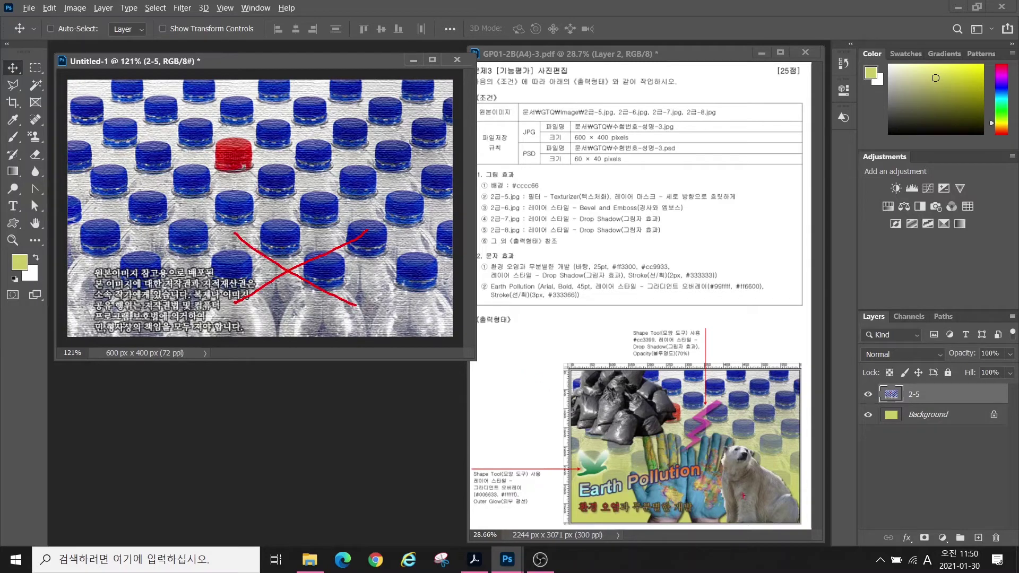
key("Escape")
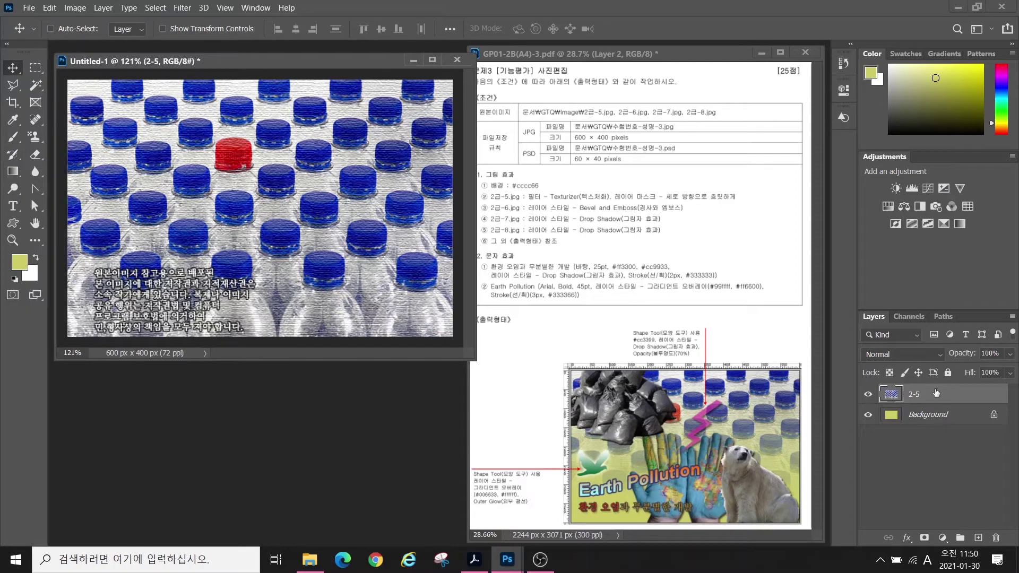
left_click(929, 538)
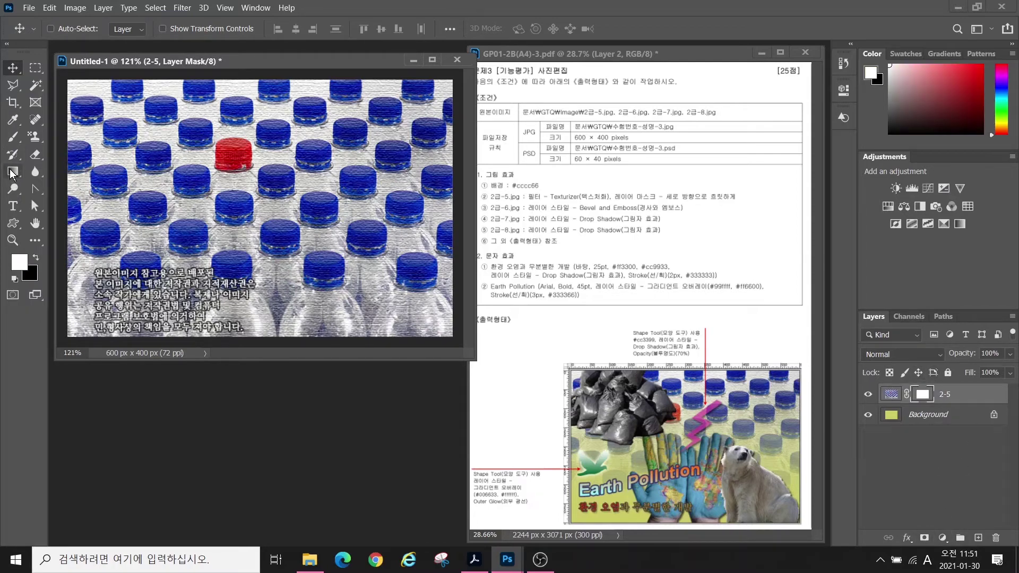
- Switch to the Gradient tool with a black-to-white gradient
left_click(11, 172)
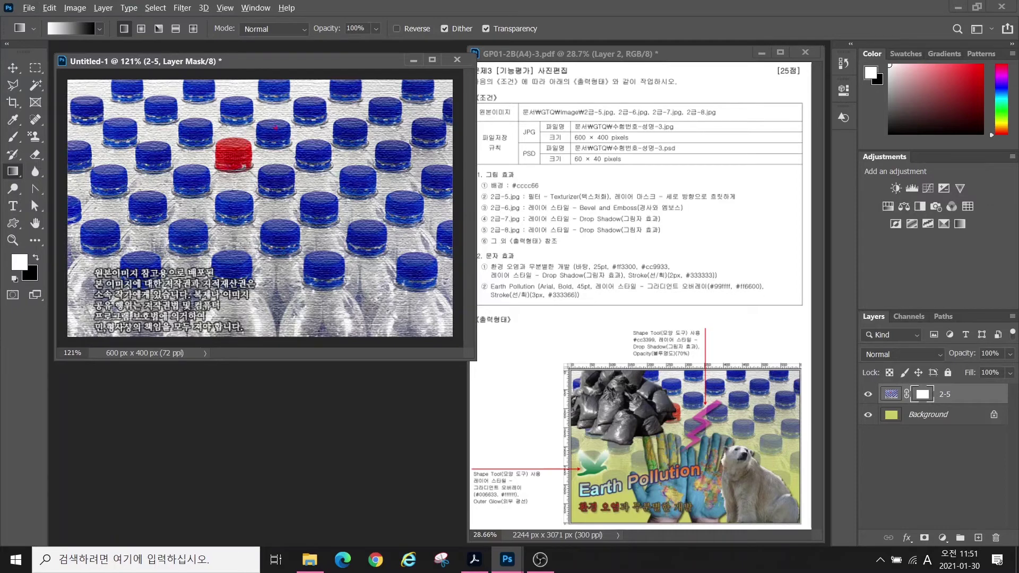
mouse_move(322, 163)
left_mouse_down()
mouse_move(308, 181)
mouse_move(191, 168)
mouse_move(168, 77)
mouse_move(305, 147)
left_mouse_up()
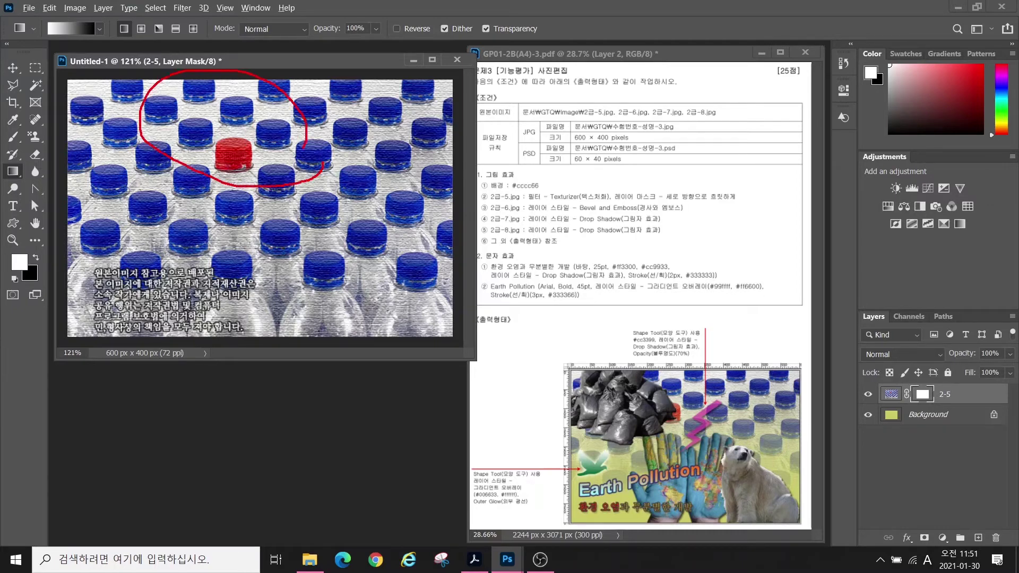
left_click_drag(300, 241, 185, 318)
left_click_drag(188, 259, 291, 327)
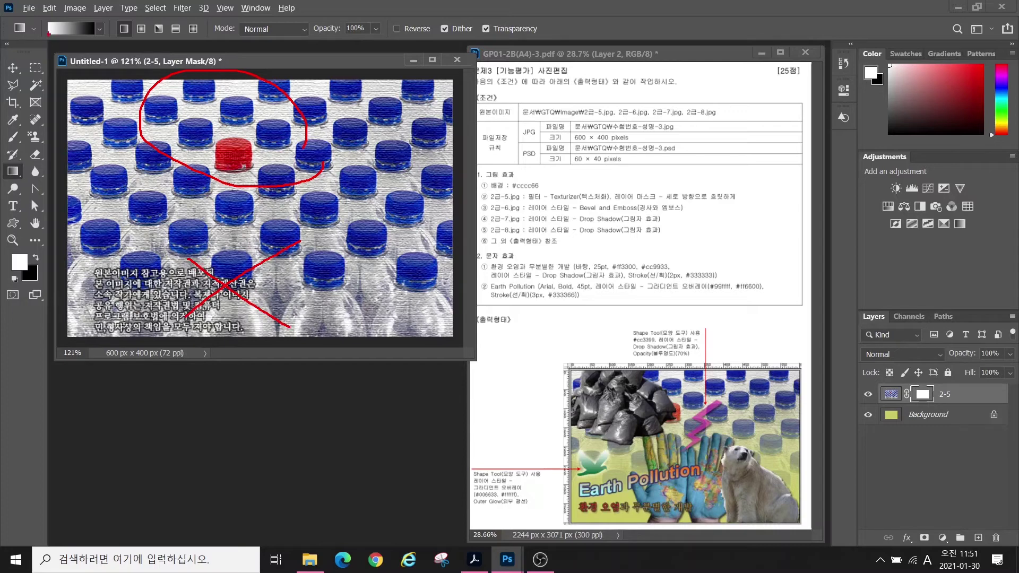
left_click_drag(47, 36, 1, 86)
left_click_drag(95, 34, 143, 79)
mouse_move(106, 110)
left_mouse_down()
mouse_move(110, 118)
mouse_move(117, 112)
mouse_move(118, 291)
left_mouse_up()
left_click_drag(118, 291, 130, 273)
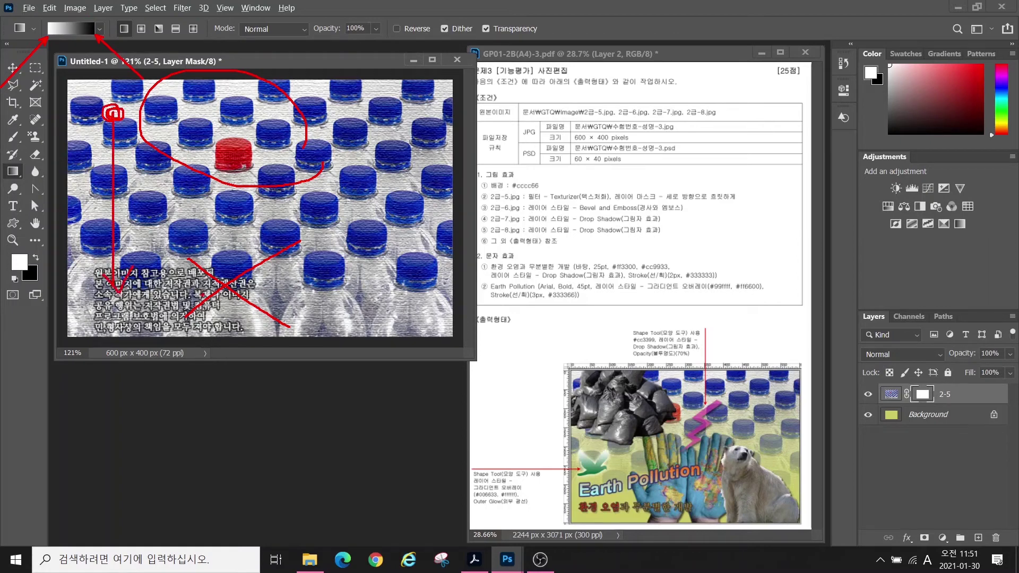
key("Escape")
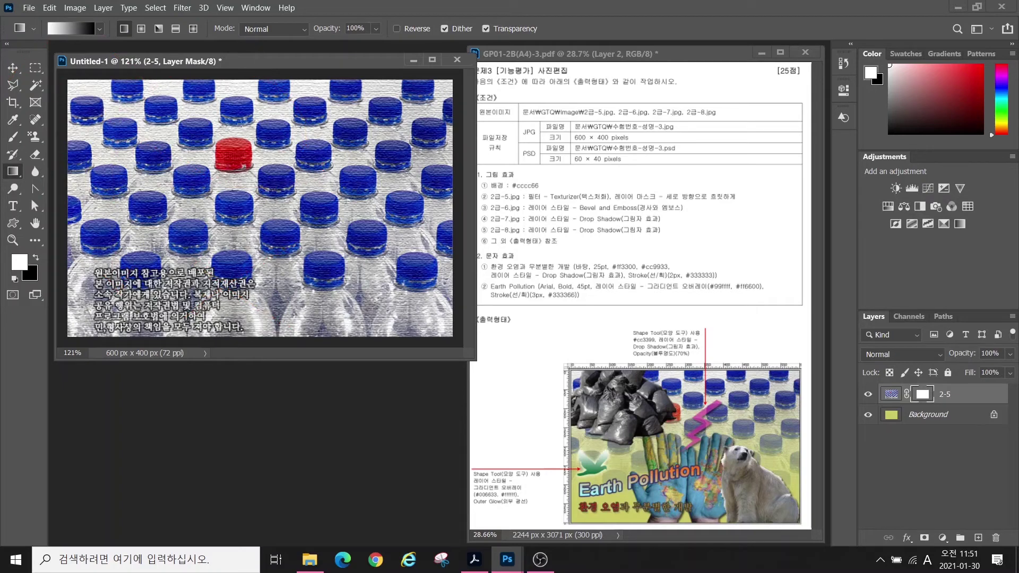
- Draw a vertical gradient on the mask so the bottles fade out toward the bottom
left_click_drag(241, 120, 244, 195)
key("ctrl+z")
left_click_drag(280, 139, 290, 316)
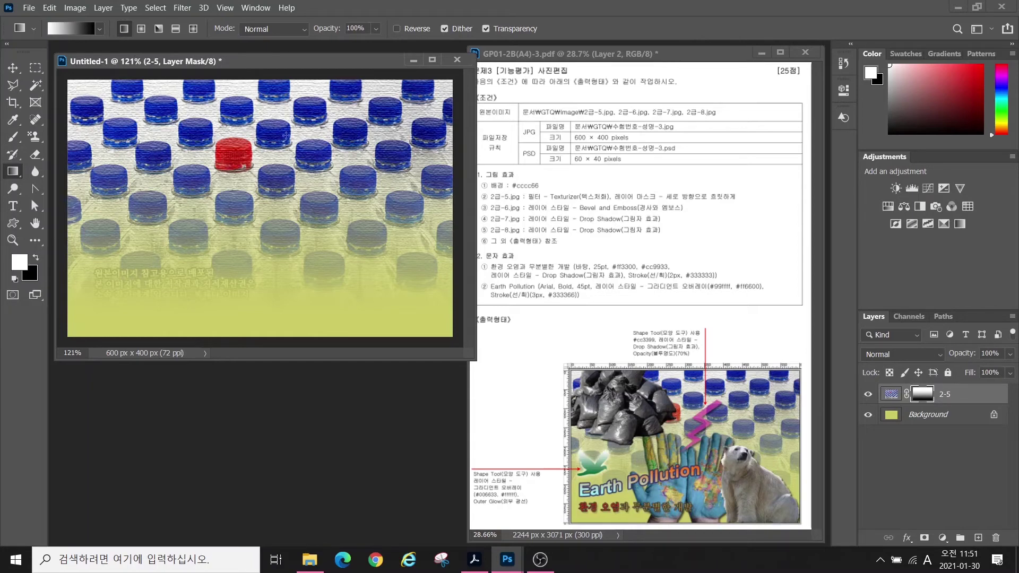
left_click_drag(284, 166, 284, 177)
left_click_drag(284, 220, 284, 221)
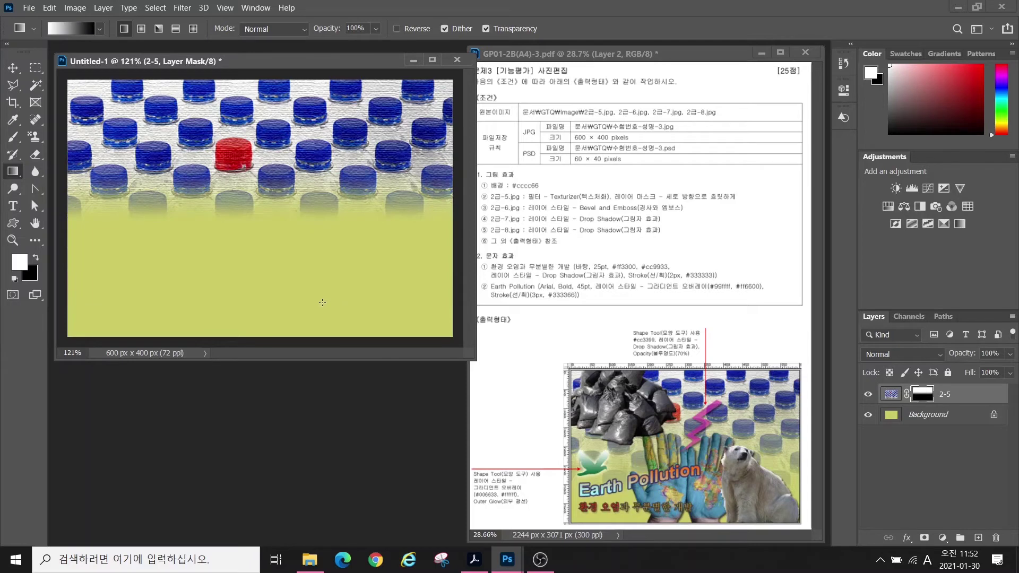
left_click_drag(293, 102, 294, 328)
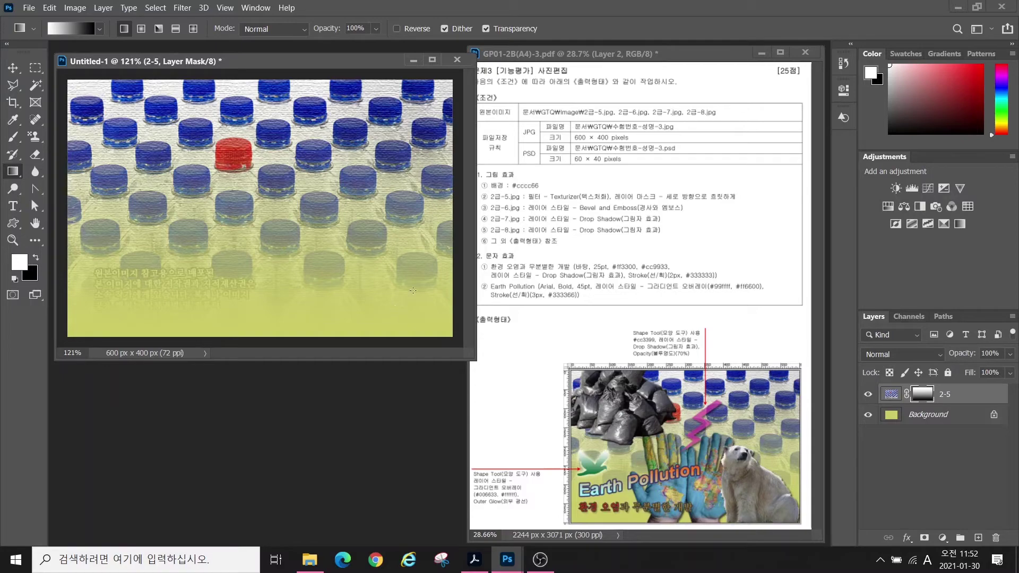
- Open the garbage bags photo 2급-6.jpg and choose the Quick Selection tool
key("ctrl+o")
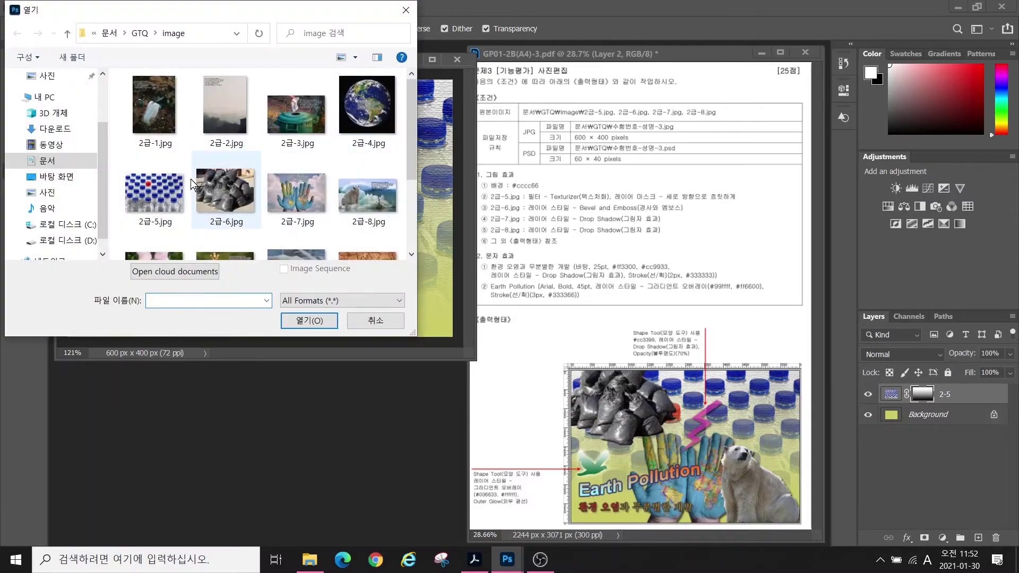
left_click(218, 186)
double_click(218, 186)
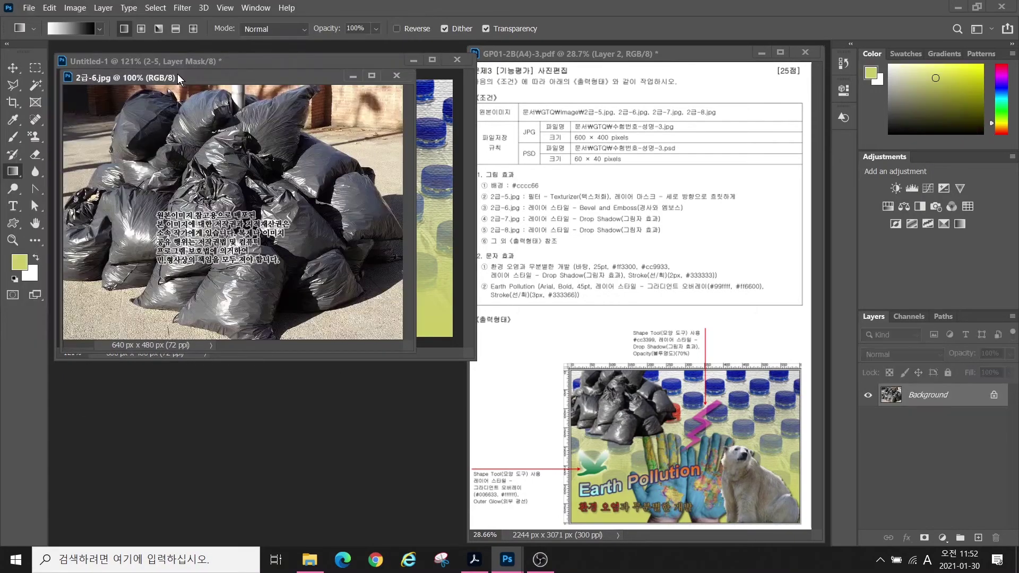
left_click(35, 84)
right_click(35, 84)
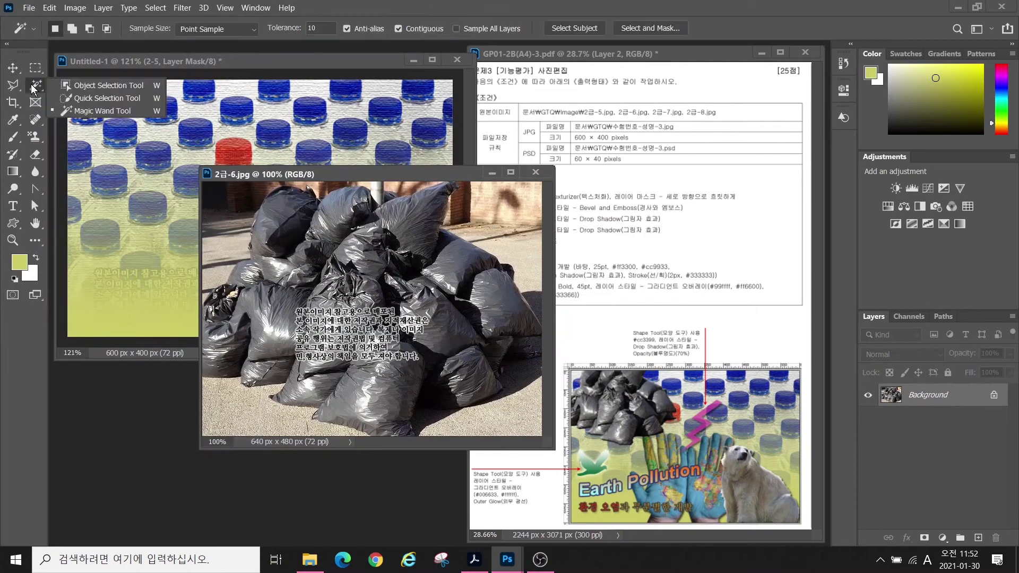
left_click(92, 99)
- Brush a quick selection over the central pile of garbage bags
mouse_move(283, 253)
left_mouse_down()
mouse_move(308, 297)
mouse_move(398, 286)
mouse_move(451, 319)
left_mouse_up()
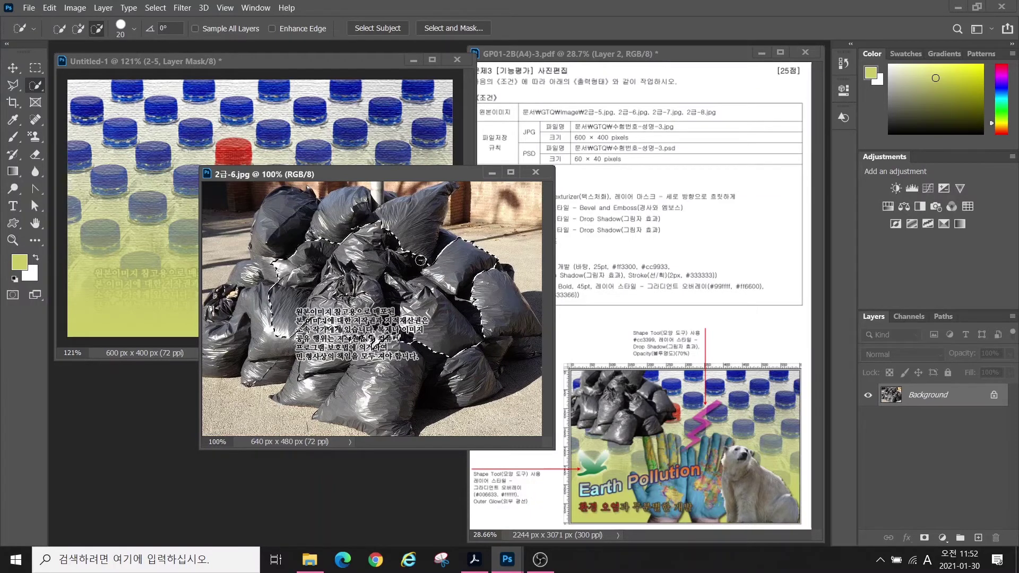
left_click_drag(443, 269, 480, 255)
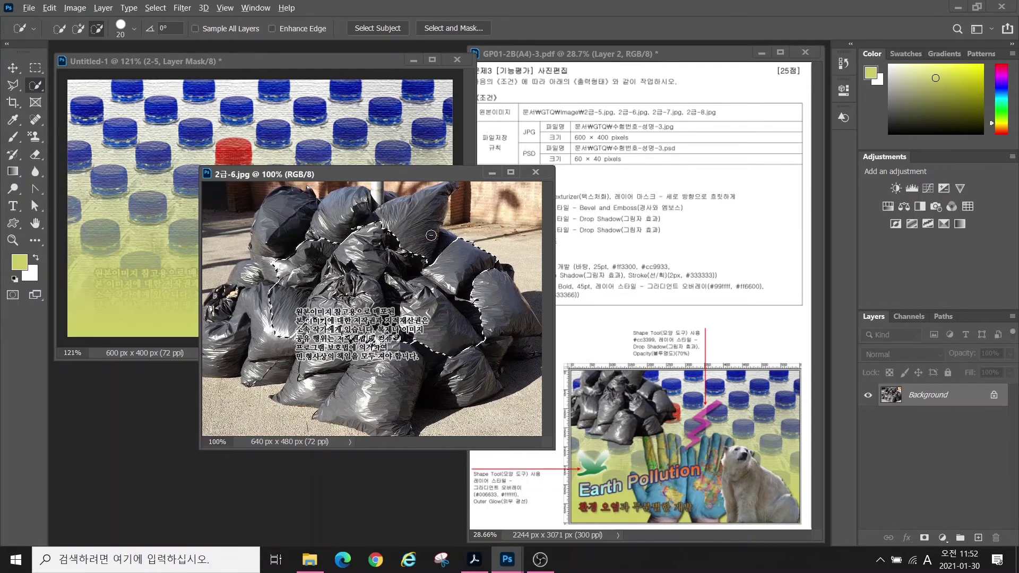
key("ctrl+2")
left_click_drag(402, 207, 402, 250)
mouse_move(492, 209)
left_mouse_down()
mouse_move(515, 215)
mouse_move(515, 255)
mouse_move(485, 252)
left_mouse_up()
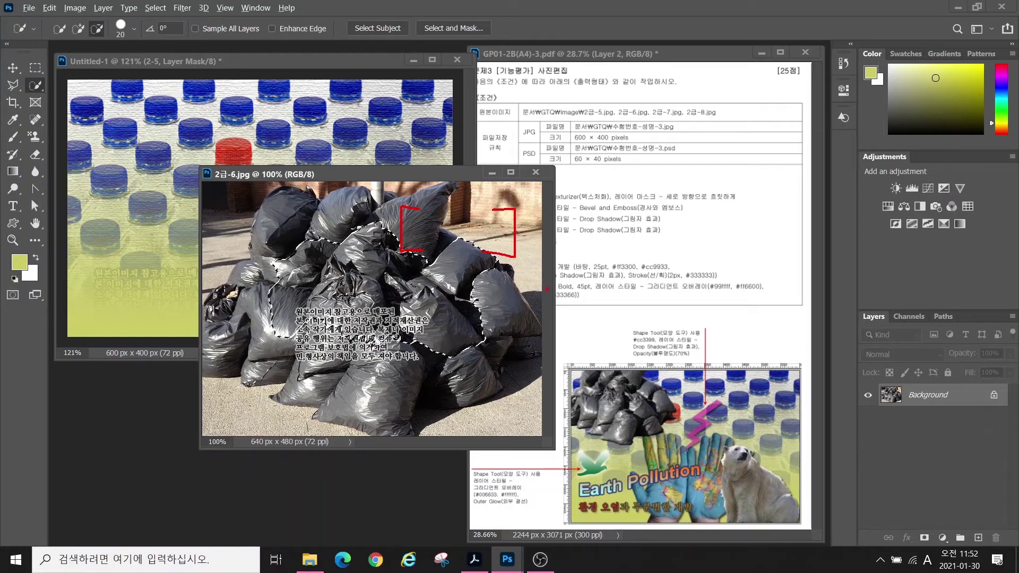
mouse_move(366, 162)
left_mouse_down()
mouse_move(380, 178)
mouse_move(390, 163)
mouse_move(389, 190)
left_mouse_up()
mouse_move(480, 162)
left_mouse_down()
mouse_move(499, 181)
mouse_move(493, 172)
mouse_move(522, 171)
left_mouse_up()
left_click_drag(520, 152, 520, 186)
key("Escape")
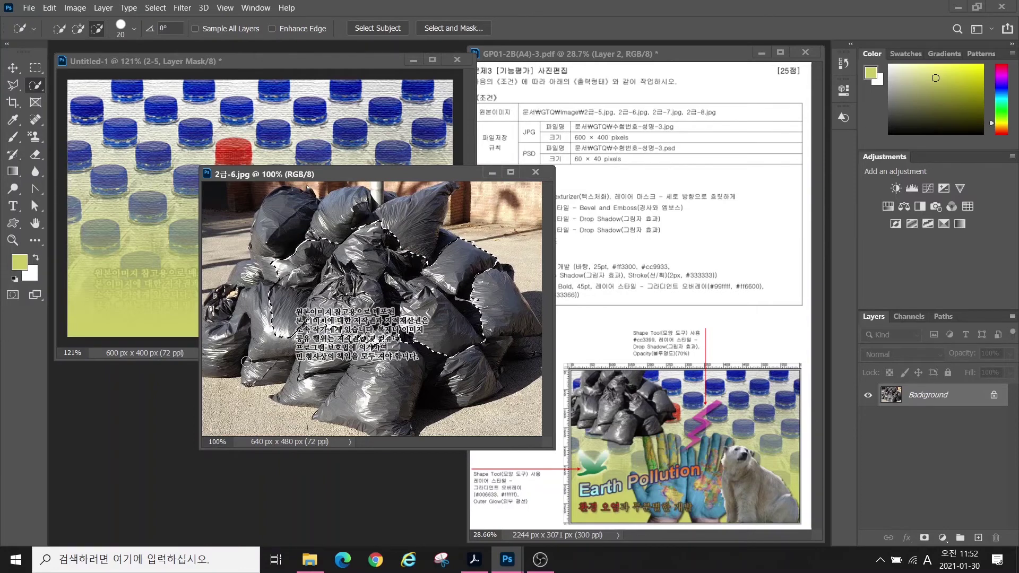
- Refine the selection, adding the upper bags and subtracting the left bags and a top notch
key("bracketright")
key("bracketright")
key("bracketleft")
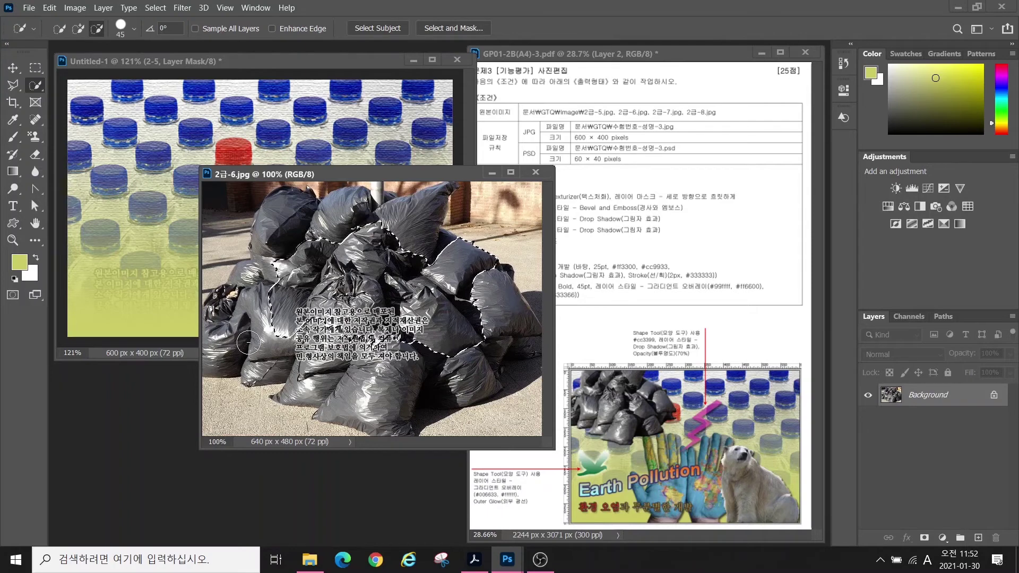
key("bracketright")
key("bracketright")
key("bracketright")
key("bracketright")
left_click_drag(259, 319, 279, 252)
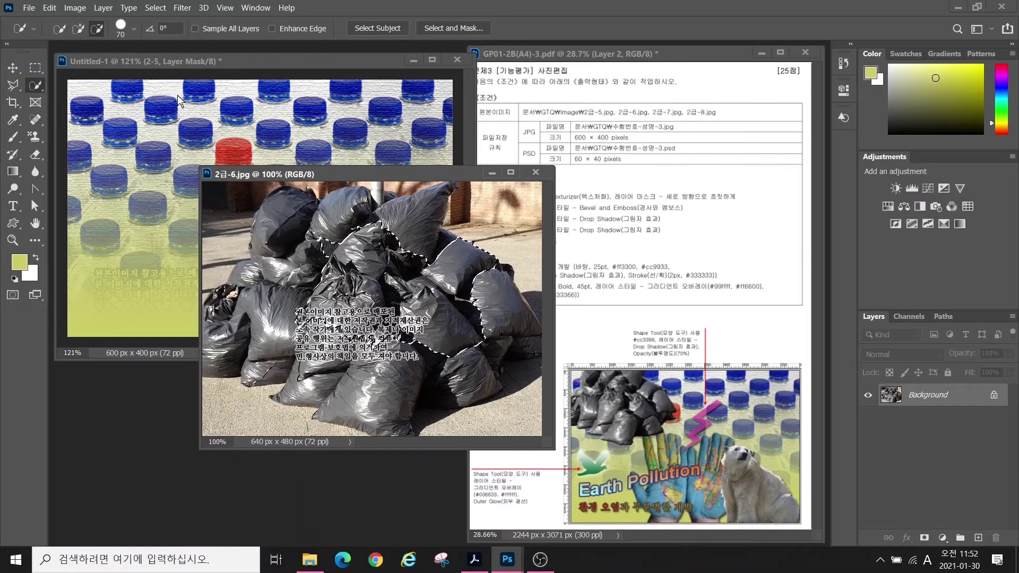
left_click(78, 29)
left_click_drag(344, 212, 288, 281)
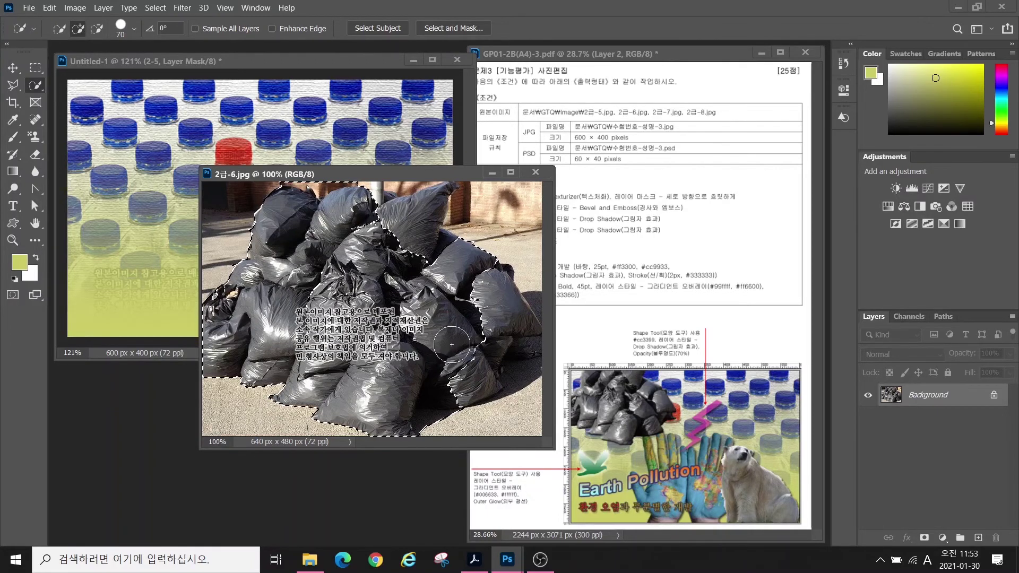
left_click(94, 32)
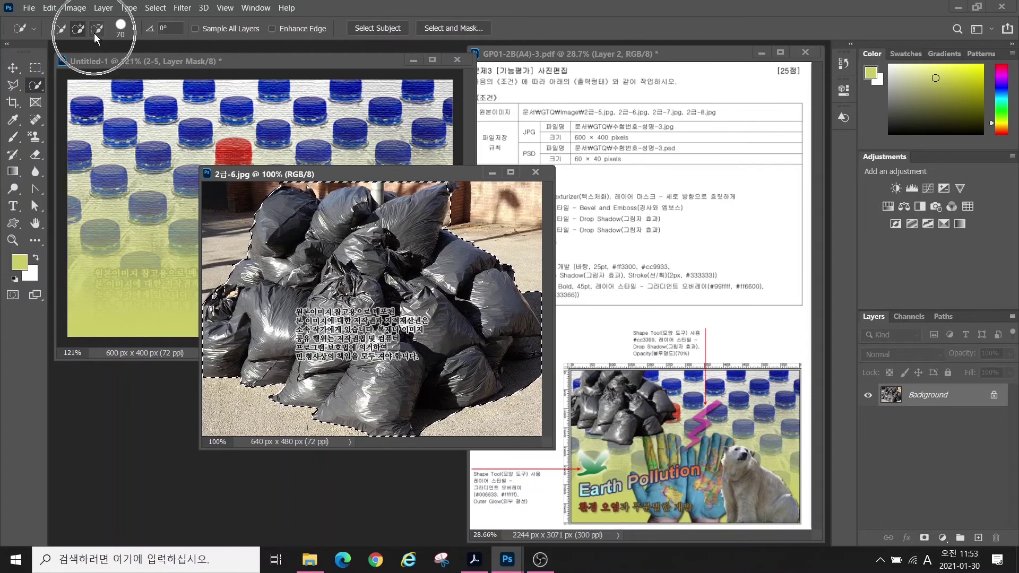
left_click(96, 30)
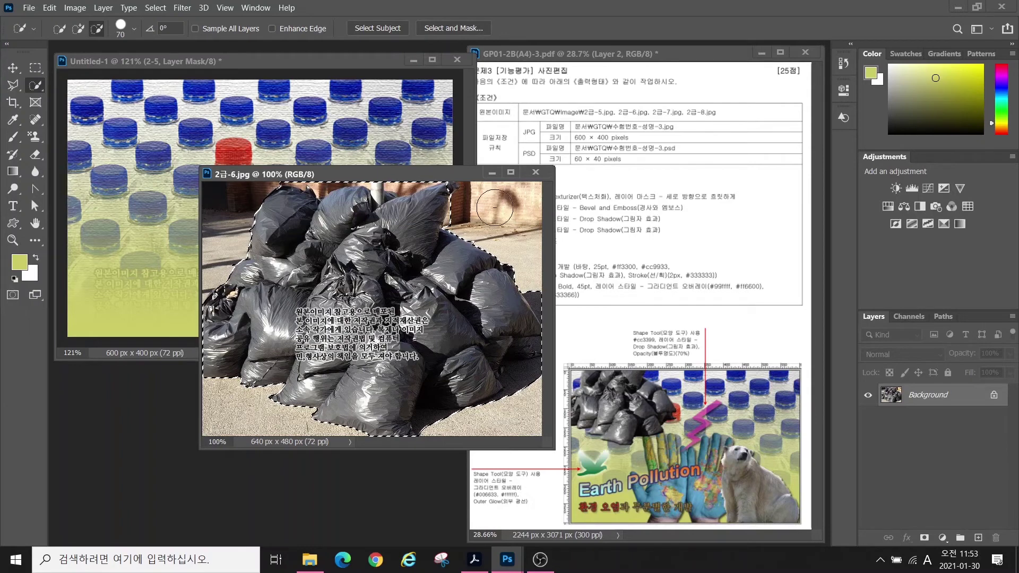
key("bracketleft")
key("bracketleft")
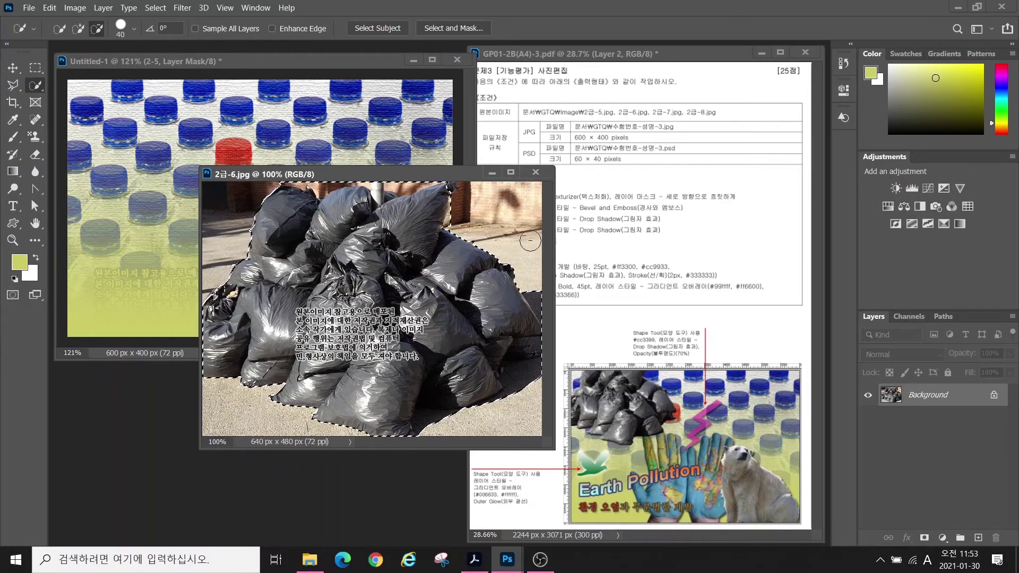
key("bracketleft")
key("bracketleft")
key("bracketleft")
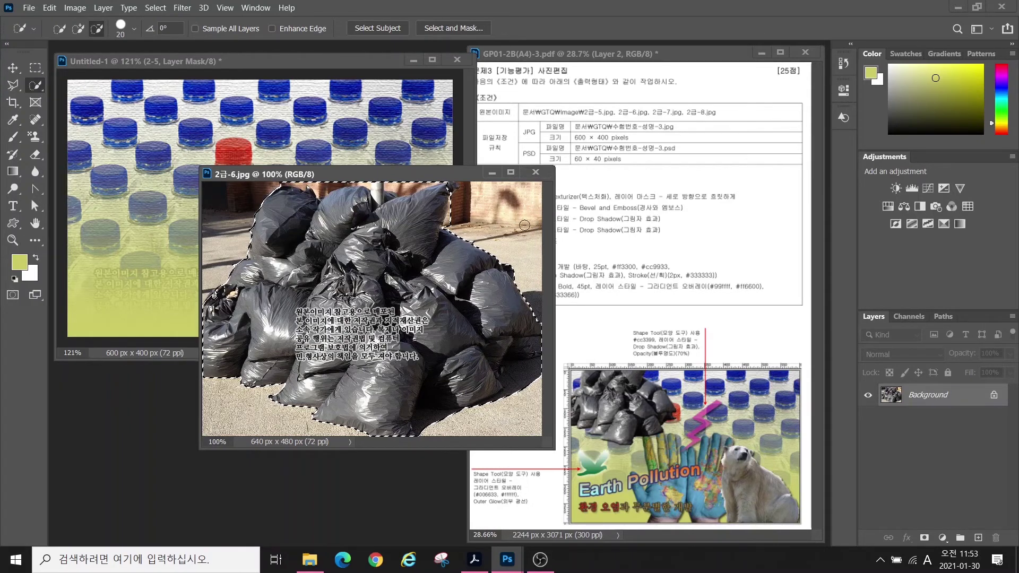
left_click_drag(397, 178, 403, 186)
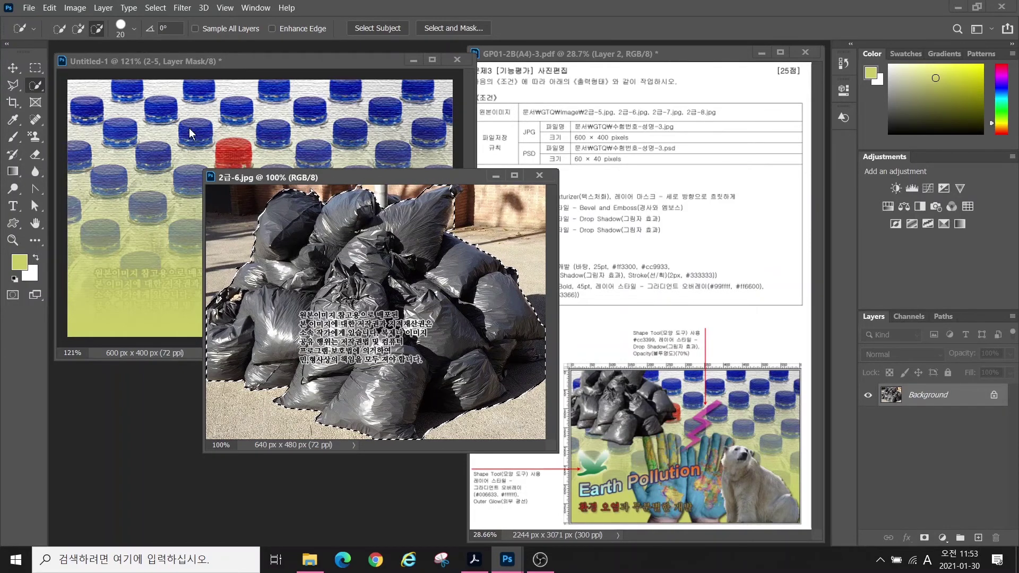
left_click(16, 69)
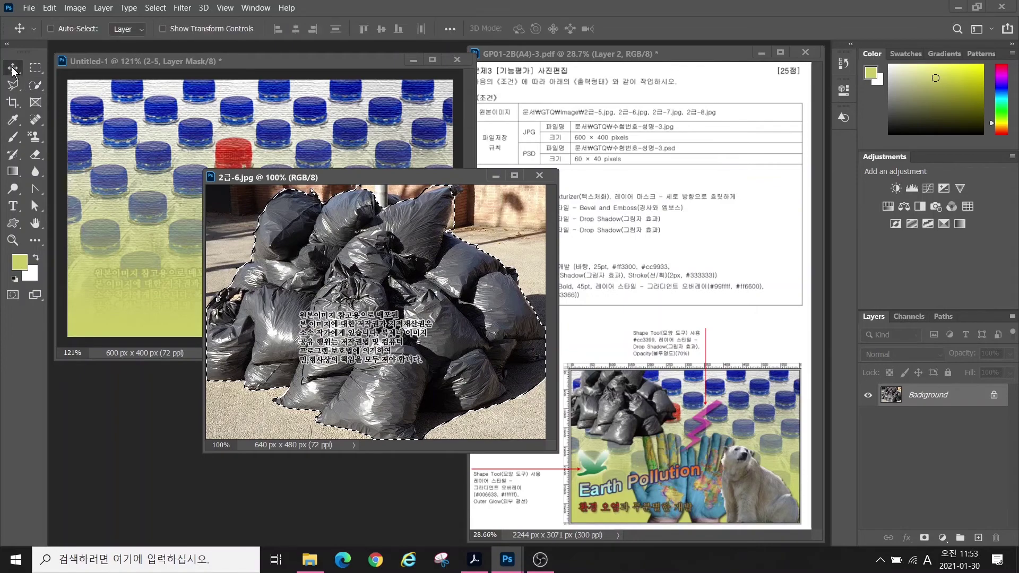
- Paste the bags into Untitled-1, scale them to about 52% in the top-left, and close the source photo
left_click(96, 151)
key("ctrl+v")
left_click_drag(229, 198, 278, 217)
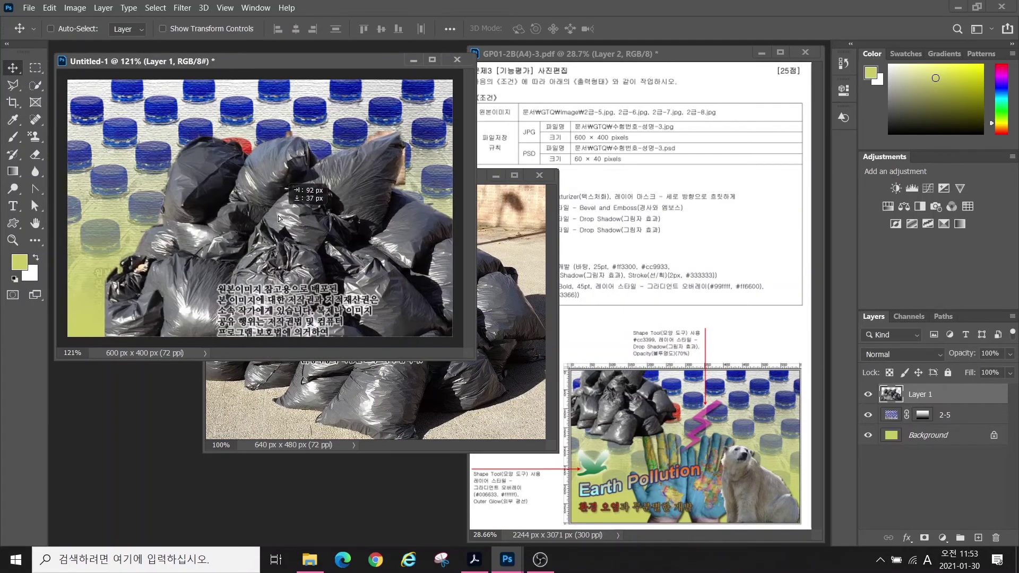
key("ctrl+t")
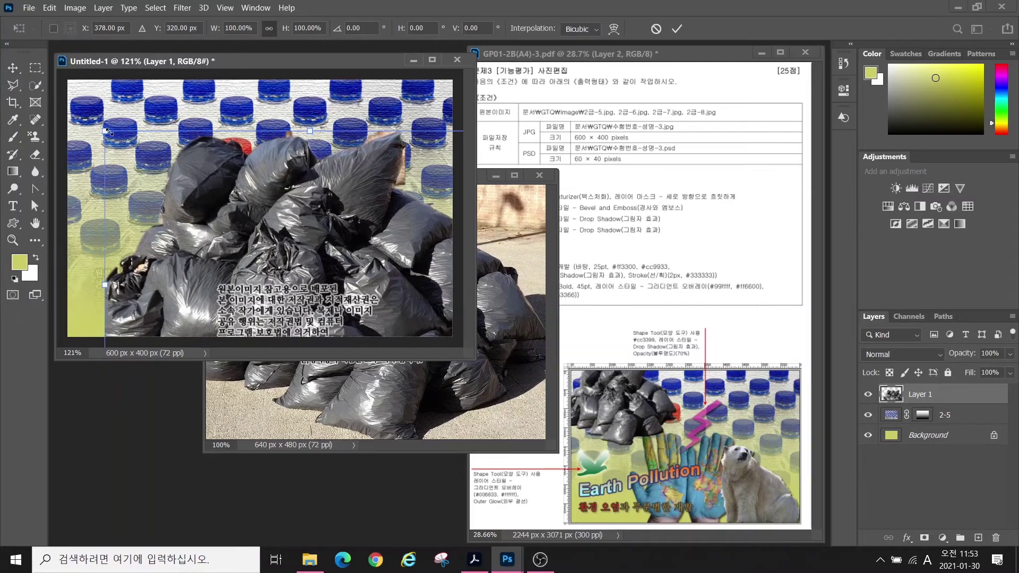
left_click_drag(107, 131, 289, 262)
left_click_drag(340, 294, 169, 133)
left_click_drag(220, 185, 162, 144)
left_click_drag(283, 234, 263, 221)
key("Return")
left_click(539, 175)
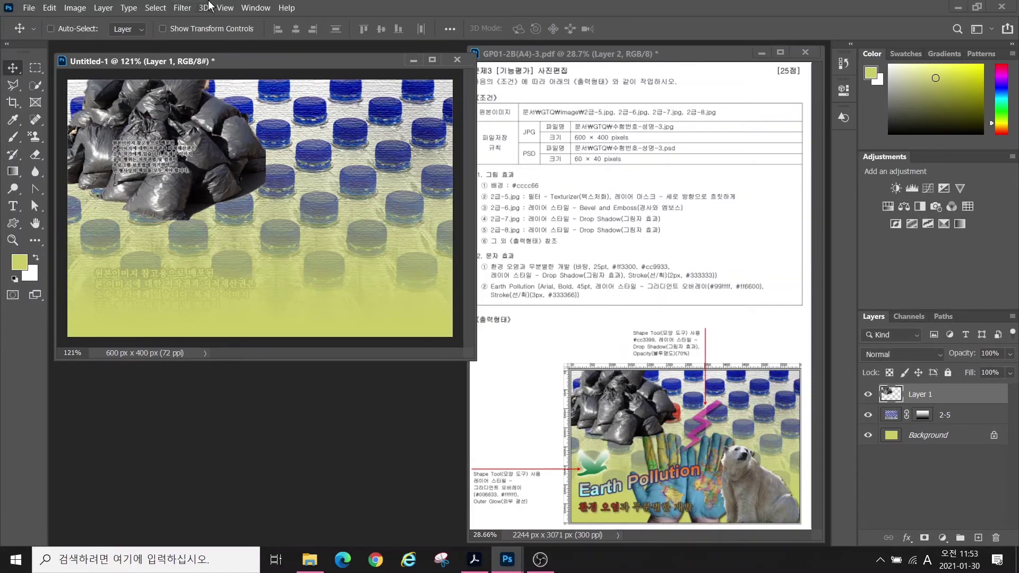
- Show rulers and add a horizontal guide at about 183 px and a vertical guide at about 281 px
left_click(225, 8)
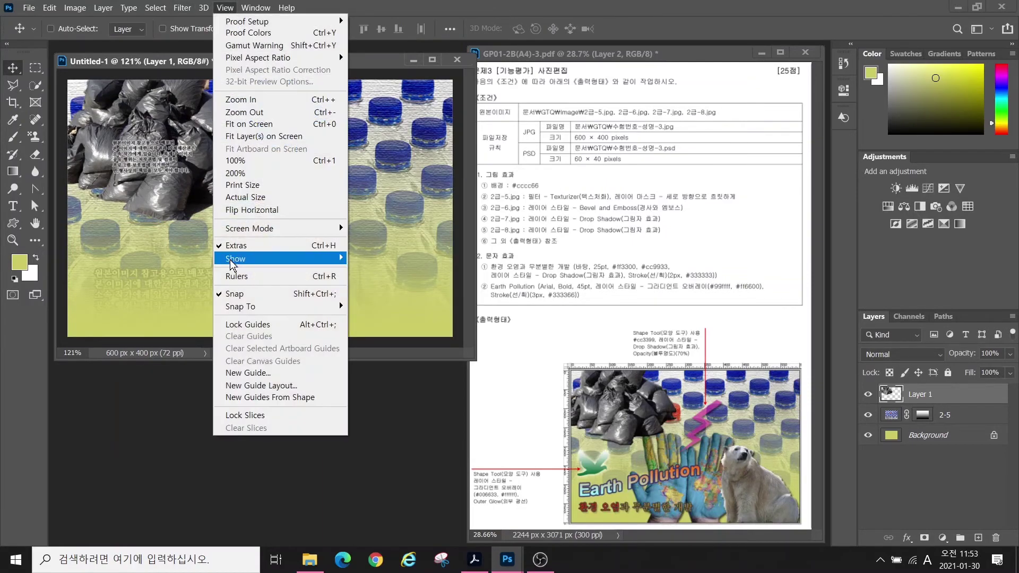
left_click(234, 276)
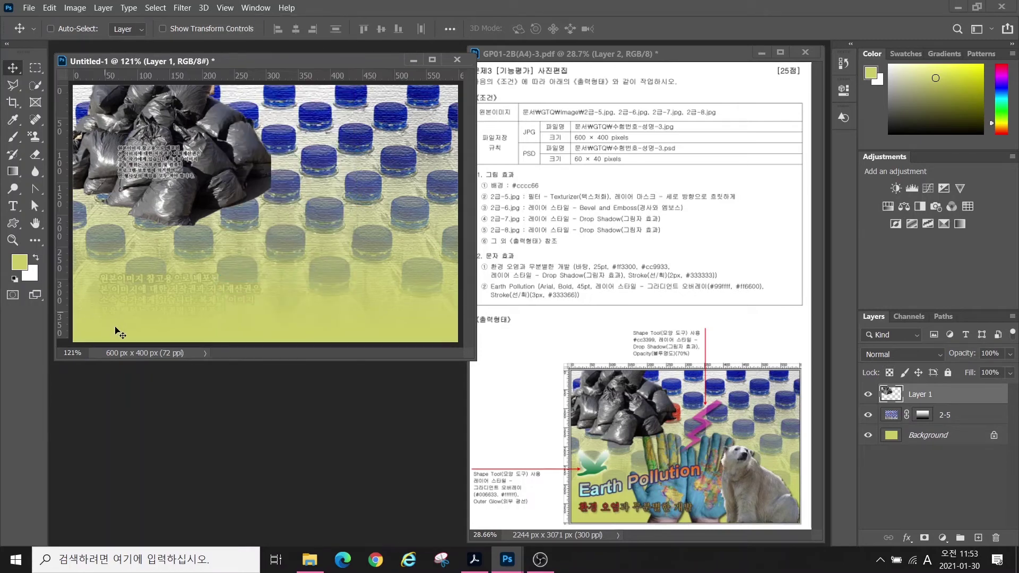
left_click_drag(472, 356, 487, 368)
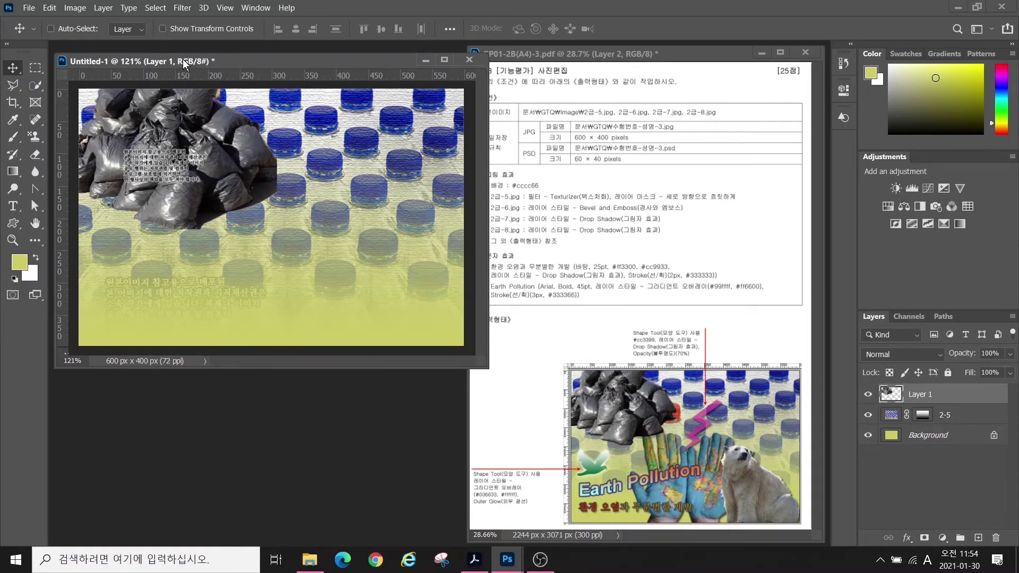
left_click_drag(139, 77, 113, 224)
left_click_drag(63, 116, 260, 141)
- Shrink the bags slightly to fit the guides and rename the layer 2-6
key("ctrl+t")
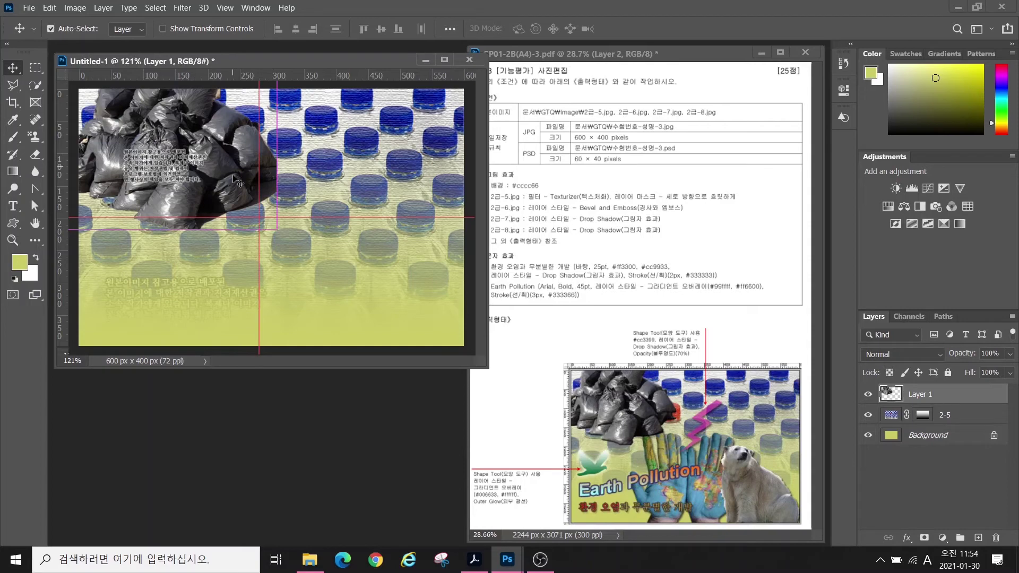
left_click_drag(276, 229, 258, 217)
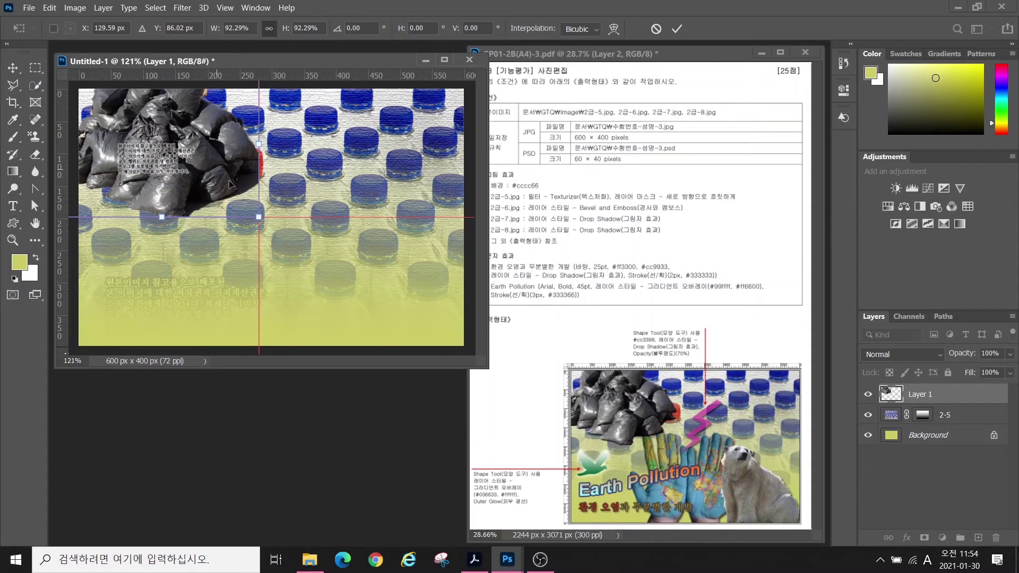
key("Return")
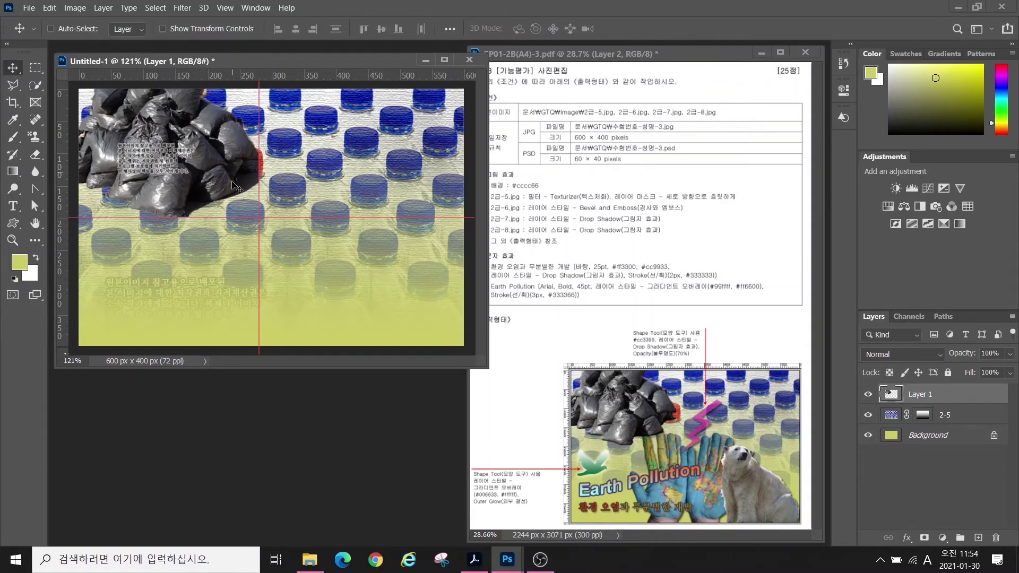
double_click(920, 394)
type("2-6")
key("Return")
- Add a Bevel & Emboss layer style to layer 2-6, then bring up the Open dialog
left_click(906, 538)
left_click(916, 432)
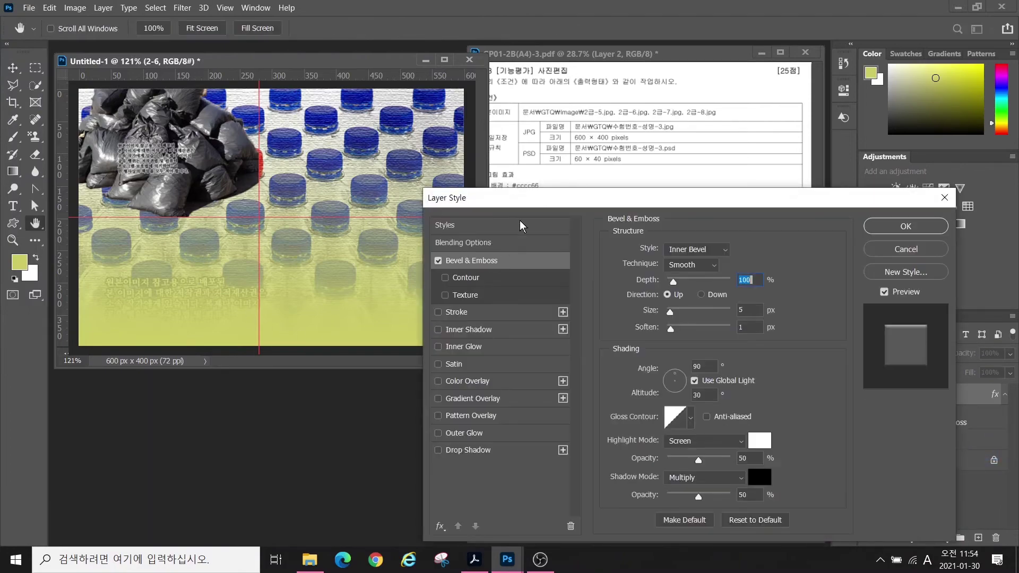
left_click(944, 197)
key("ctrl+o")
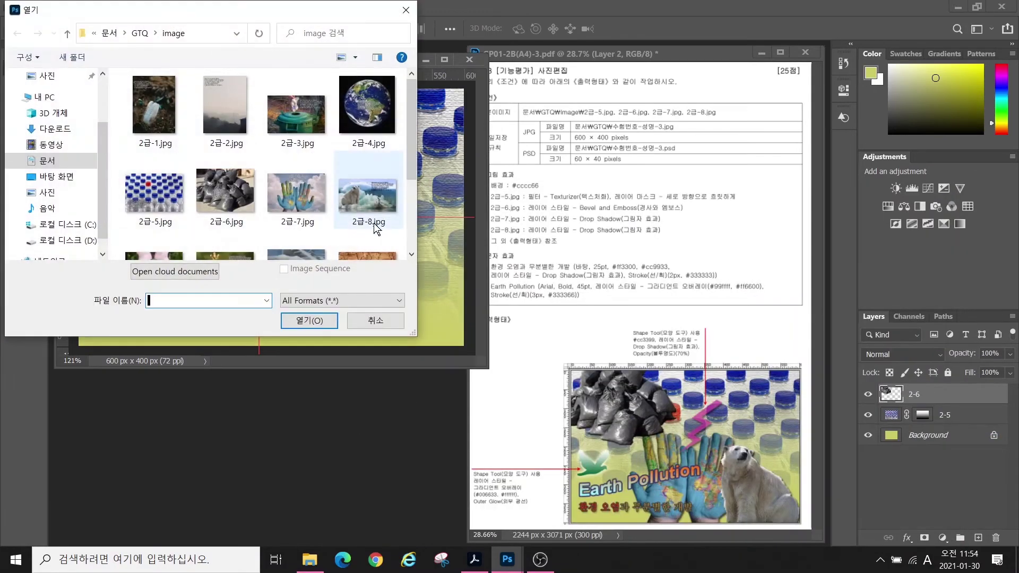
- Open 2급-7.jpg and Quick Select both map-painted hands, including the fingers
left_click(296, 193)
left_click(309, 321)
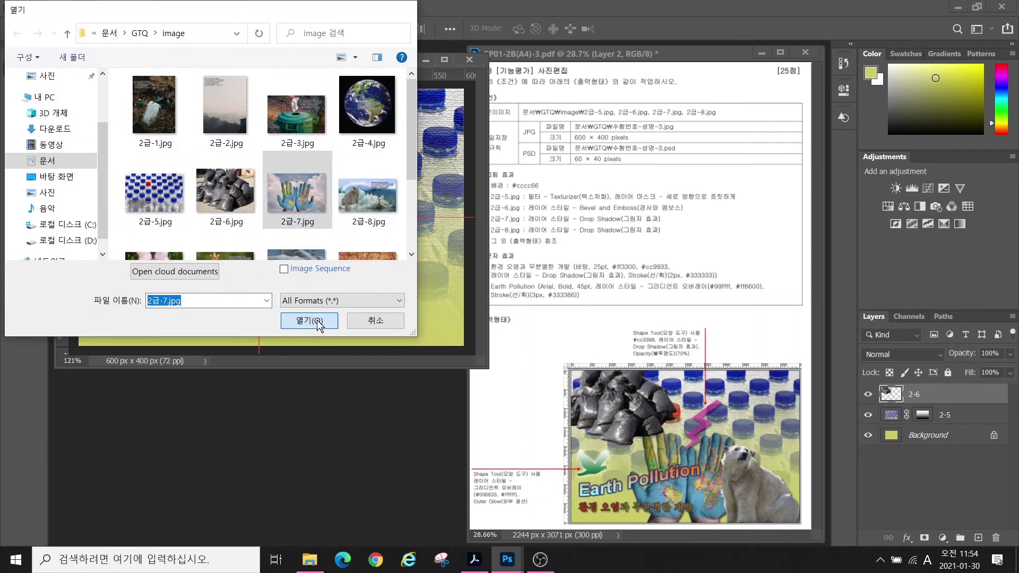
left_click(41, 89)
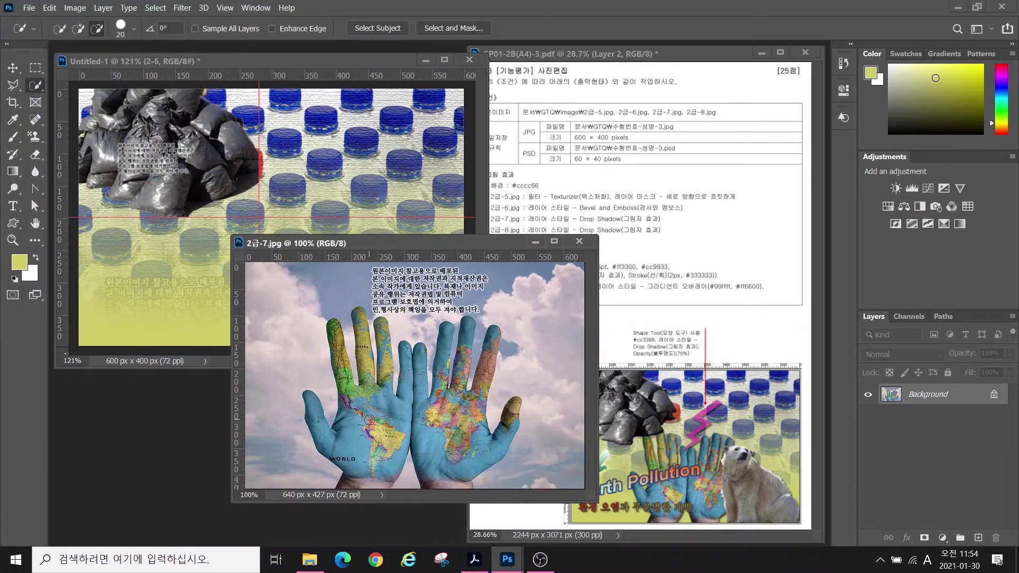
left_click(78, 28)
mouse_move(341, 356)
left_mouse_down()
mouse_move(373, 455)
mouse_move(448, 451)
mouse_move(438, 402)
mouse_move(352, 400)
mouse_move(363, 385)
mouse_move(340, 355)
mouse_move(383, 345)
left_mouse_up()
key("bracketleft")
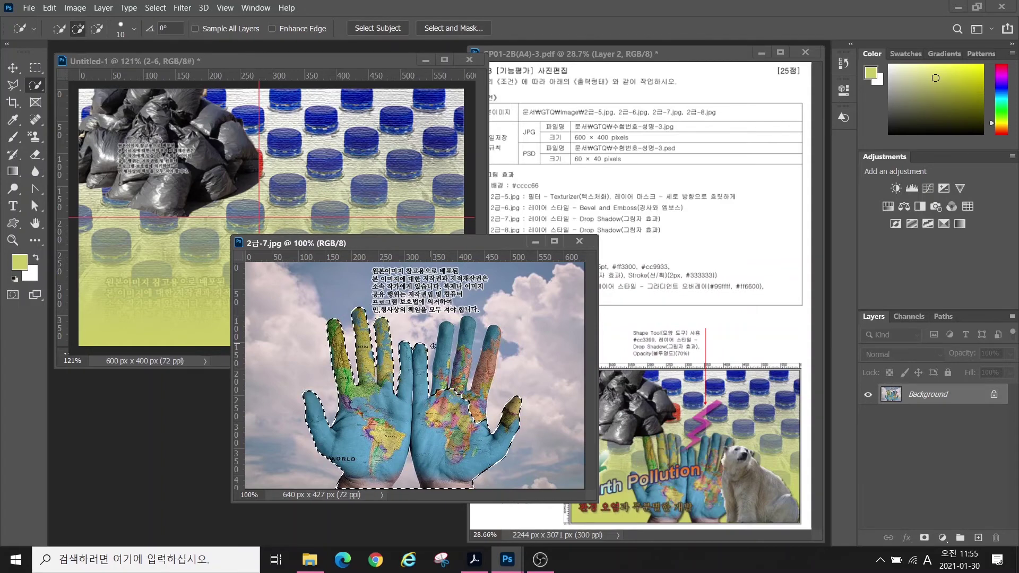
mouse_move(445, 379)
left_mouse_down()
mouse_move(465, 348)
mouse_move(494, 344)
left_mouse_up()
key("bracketleft")
key("bracketleft")
key("bracketleft")
key("bracketleft")
key("bracketleft")
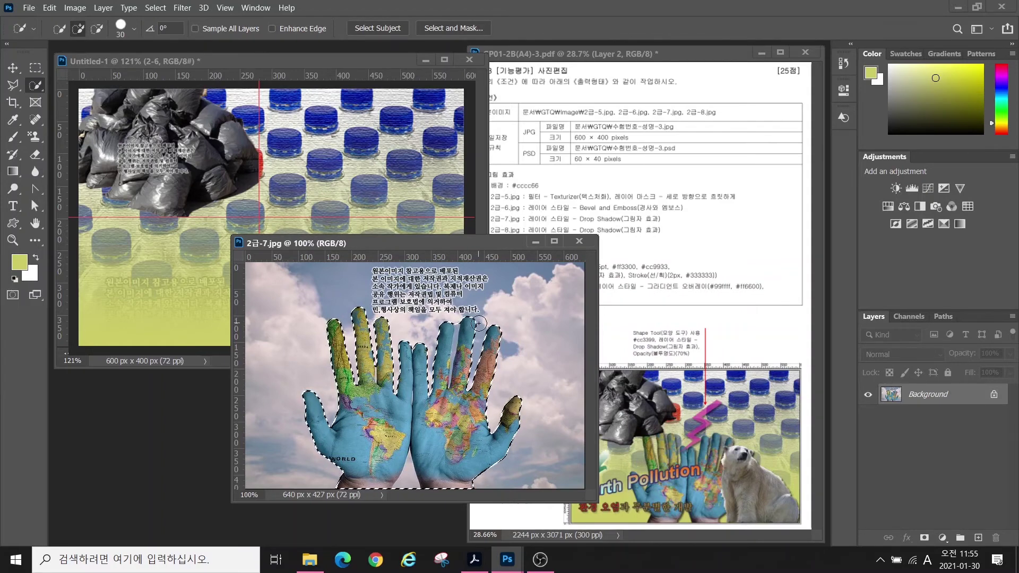
scroll(470, 350, "up", 3, "alt")
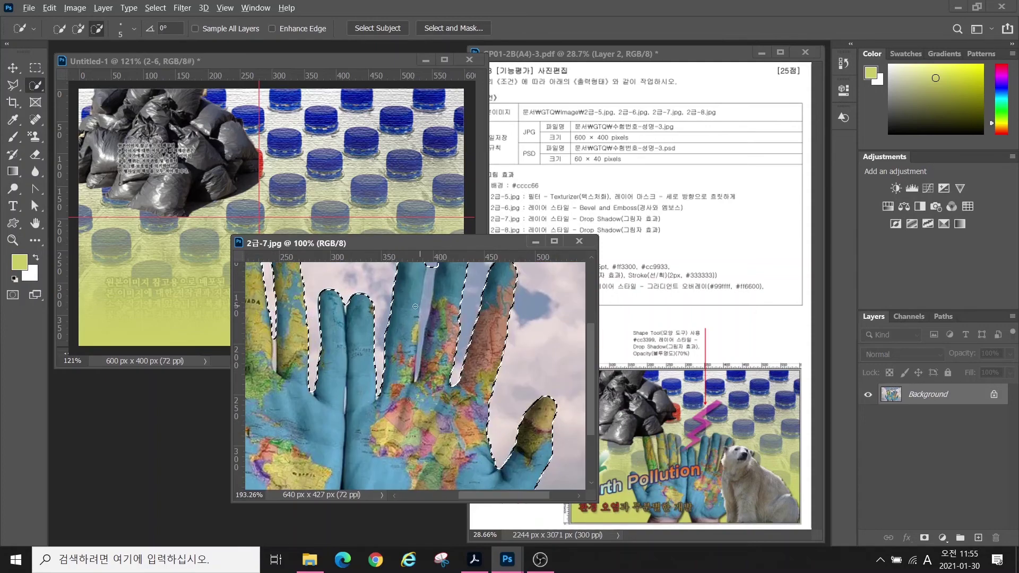
scroll(462, 319, "up", 3)
key("bracketleft")
key("bracketleft")
key("bracketleft")
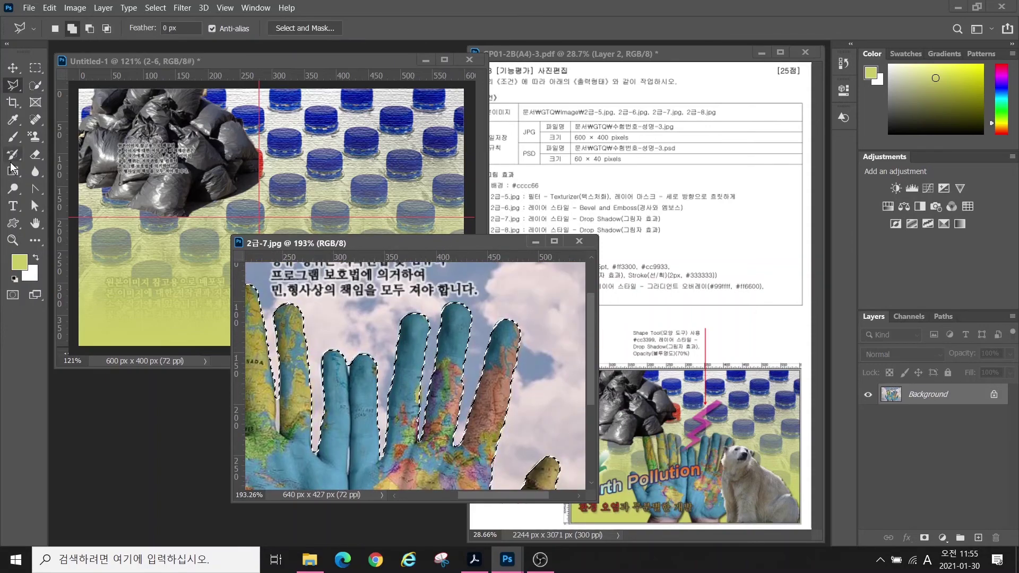
- Drag the hands into Untitled-1, scale them to about 70%, and place them lower centre
key("v")
left_click_drag(340, 425, 229, 208)
key("ctrl+t")
left_click_drag(365, 116, 286, 181)
left_click_drag(241, 287, 324, 297)
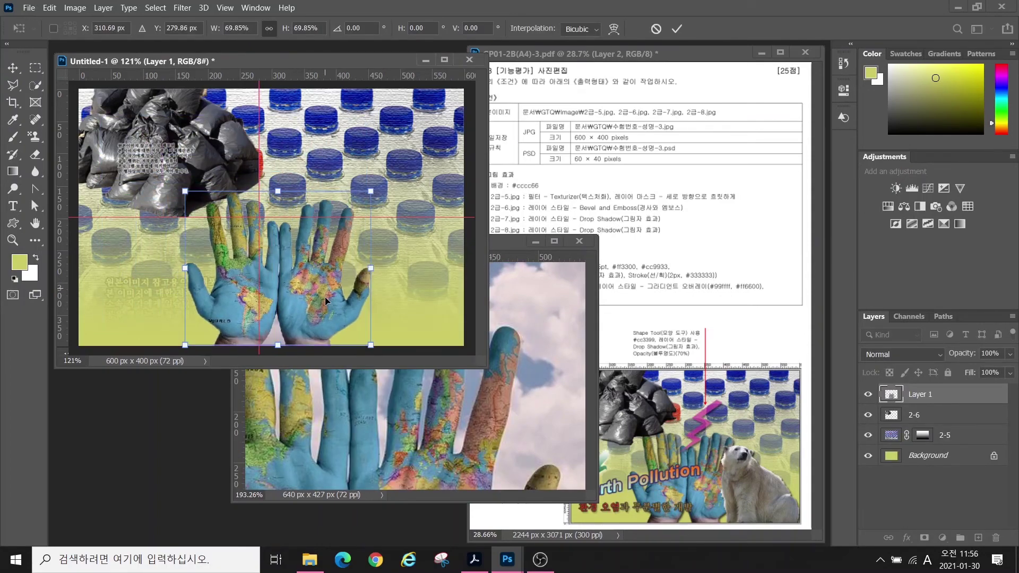
key("Return")
left_click(579, 241)
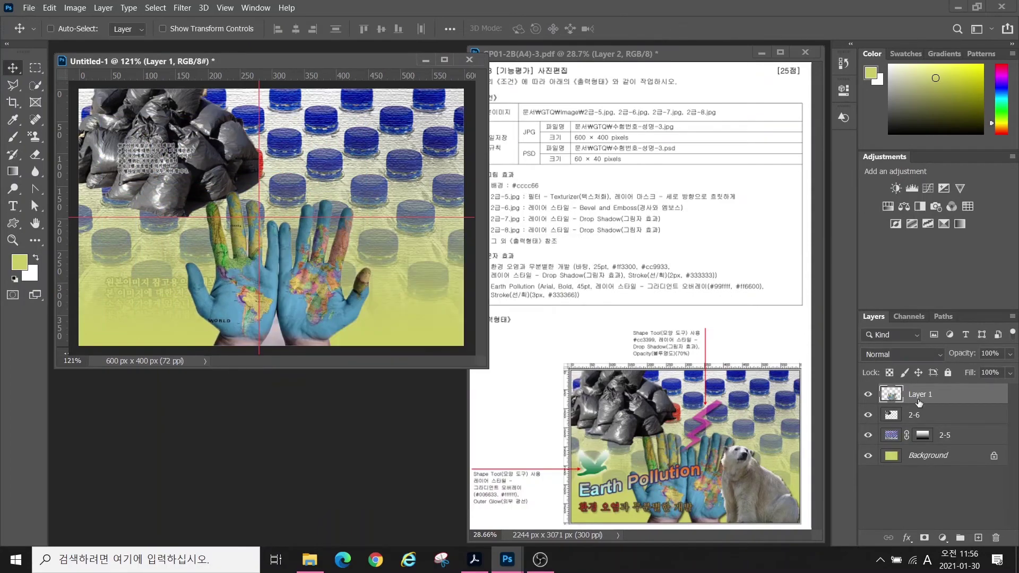
- Rename the hands layer to 2-7 and add a Drop Shadow effect
double_click(914, 393)
type("2-7")
key("Return")
left_click(907, 538)
left_click(927, 530)
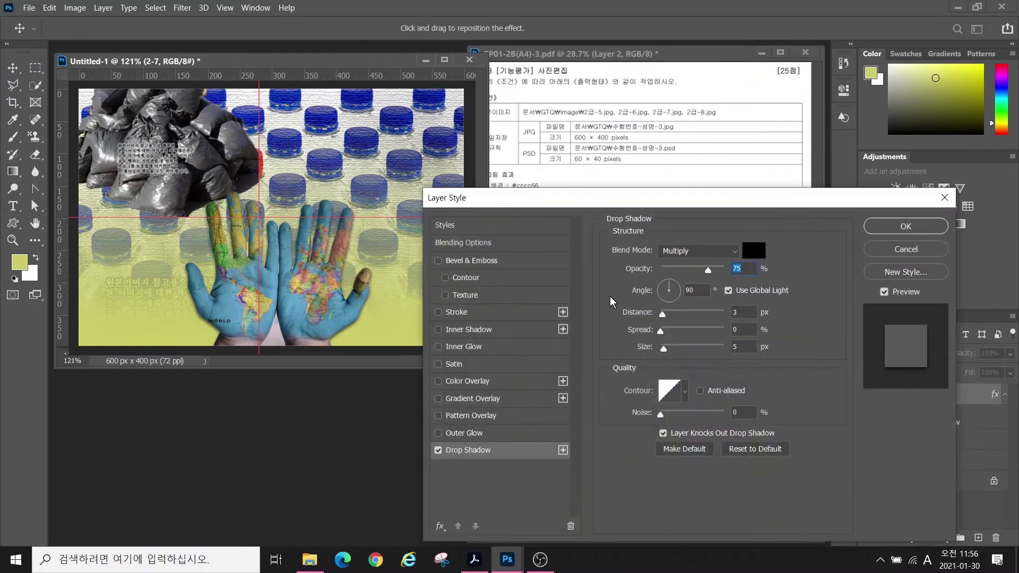
- Confirm the hands' drop shadow, then open 2급-8.jpg and Quick Select the polar bear
left_click(906, 226)
key("ctrl+o")
left_click(365, 183)
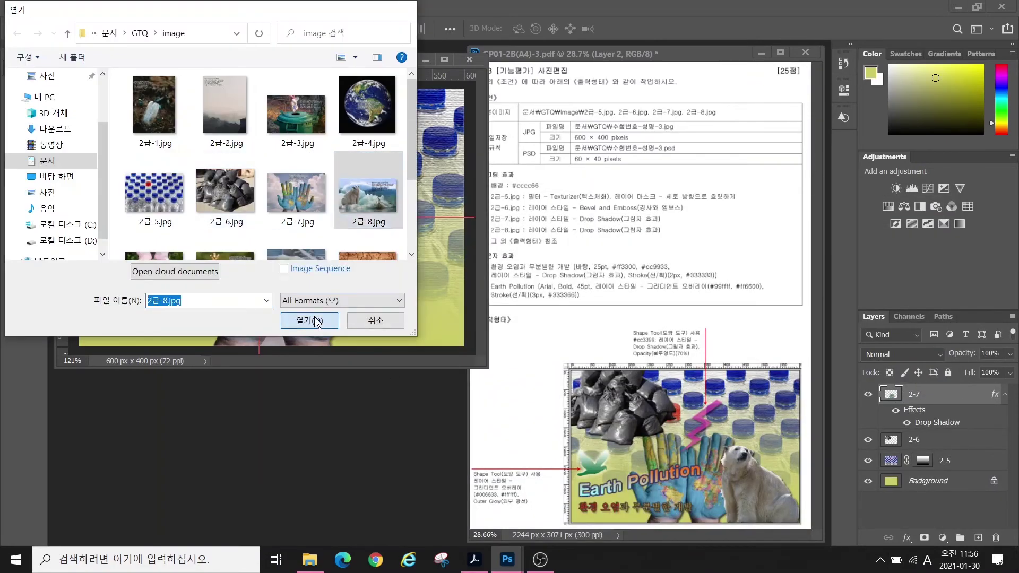
left_click(316, 319)
left_click_drag(241, 80, 566, 218)
left_click(35, 85)
key("bracketright")
mouse_move(483, 321)
left_mouse_down()
mouse_move(484, 334)
mouse_move(494, 300)
mouse_move(446, 366)
left_mouse_up()
key("bracketleft")
key("bracketleft")
key("bracketleft")
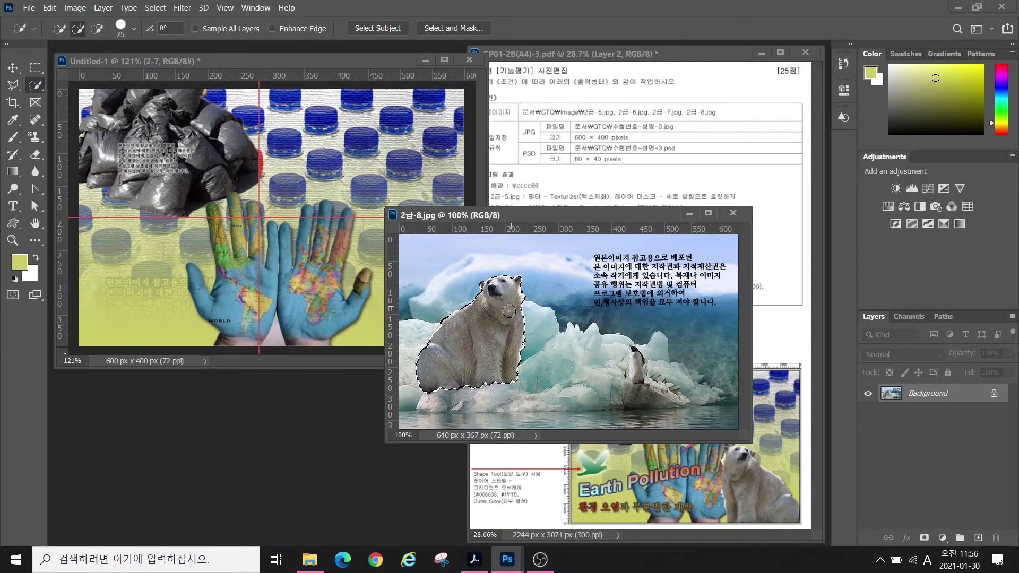
- Move the selected bear into Untitled-1 and rename its layer to 2-8
key("v")
mouse_move(516, 325)
left_mouse_down()
mouse_move(405, 288)
mouse_move(366, 288)
left_mouse_up()
left_click(733, 213)
double_click(920, 395)
type("2-8")
key("Return")
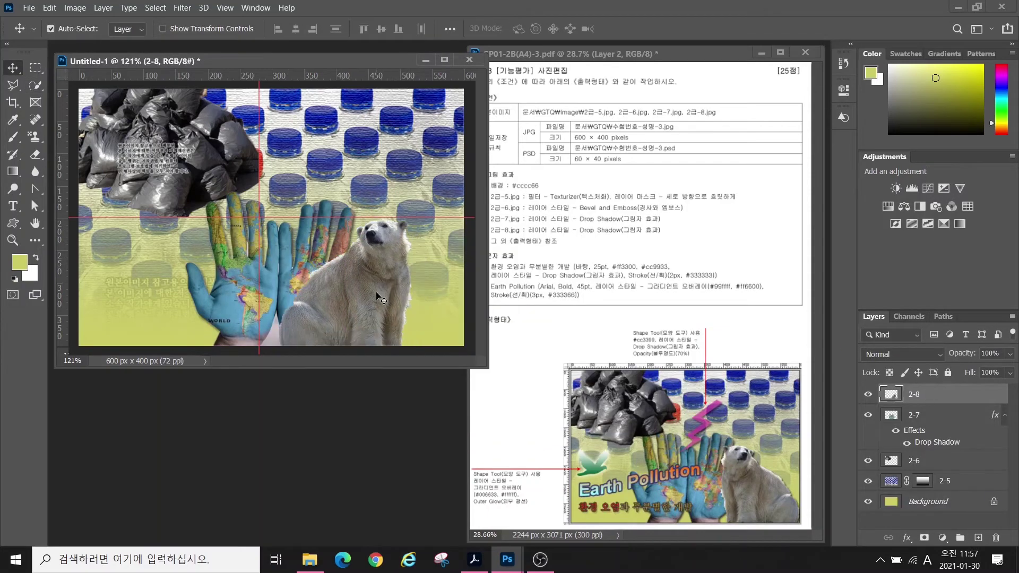
- Shrink the bear, move it to the right edge, and flip it horizontally
key("ctrl+t")
mouse_move(411, 220)
left_mouse_down()
mouse_move(422, 211)
mouse_move(407, 232)
left_mouse_up()
left_click_drag(362, 293, 415, 291)
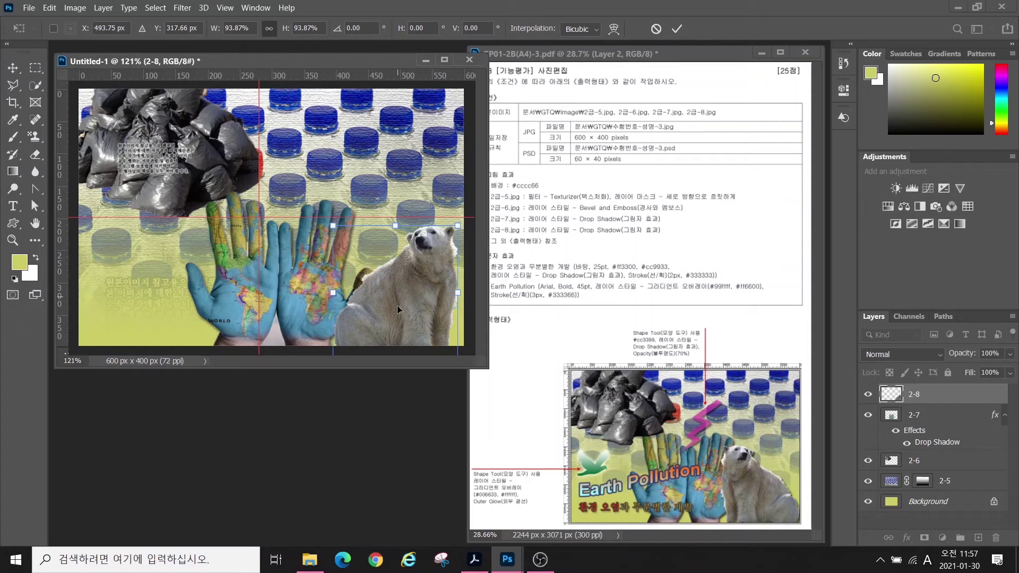
left_click_drag(395, 207, 398, 186)
key("ctrl+z")
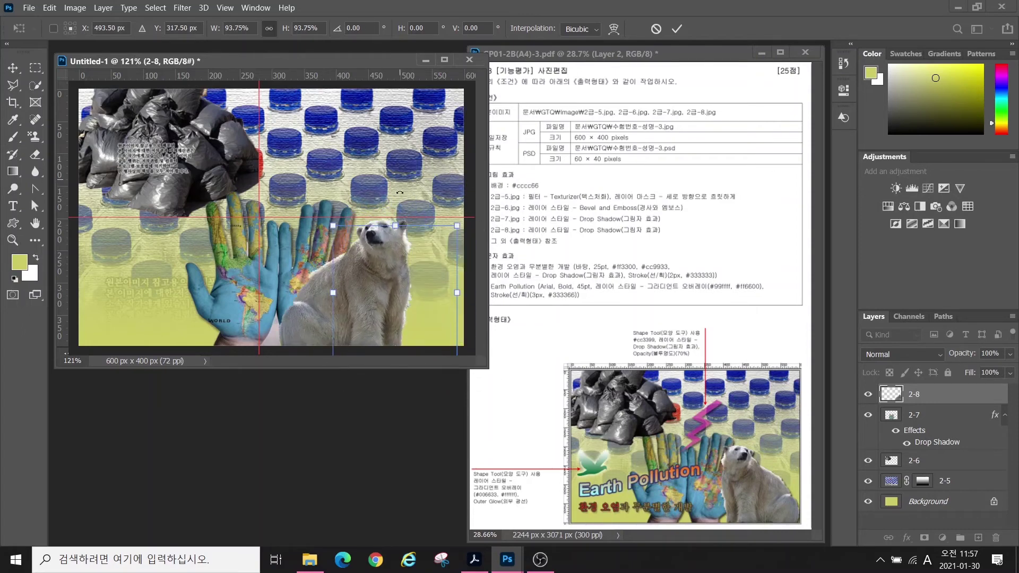
key("ctrl+shift+z")
right_click(396, 293)
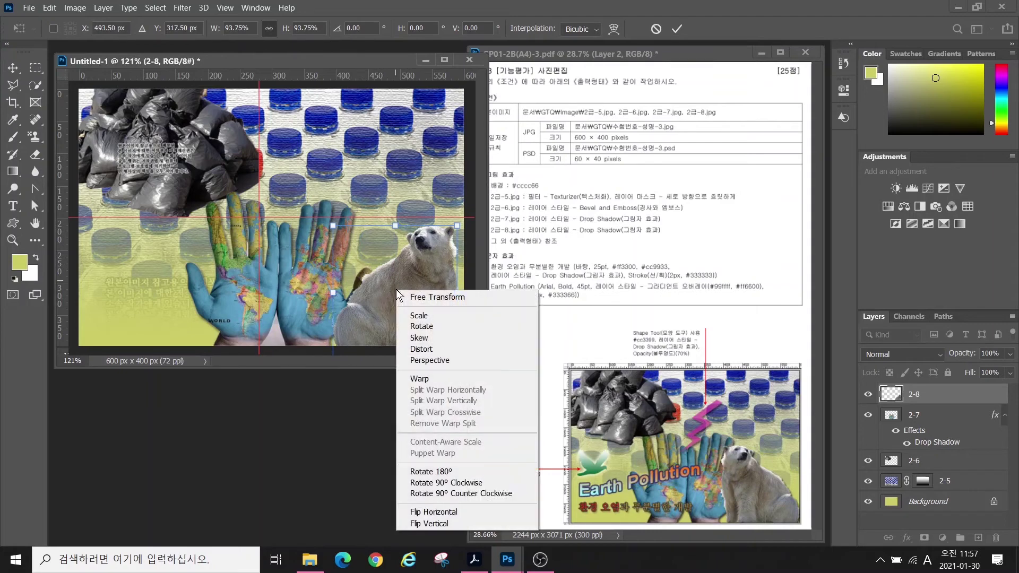
left_click(426, 513)
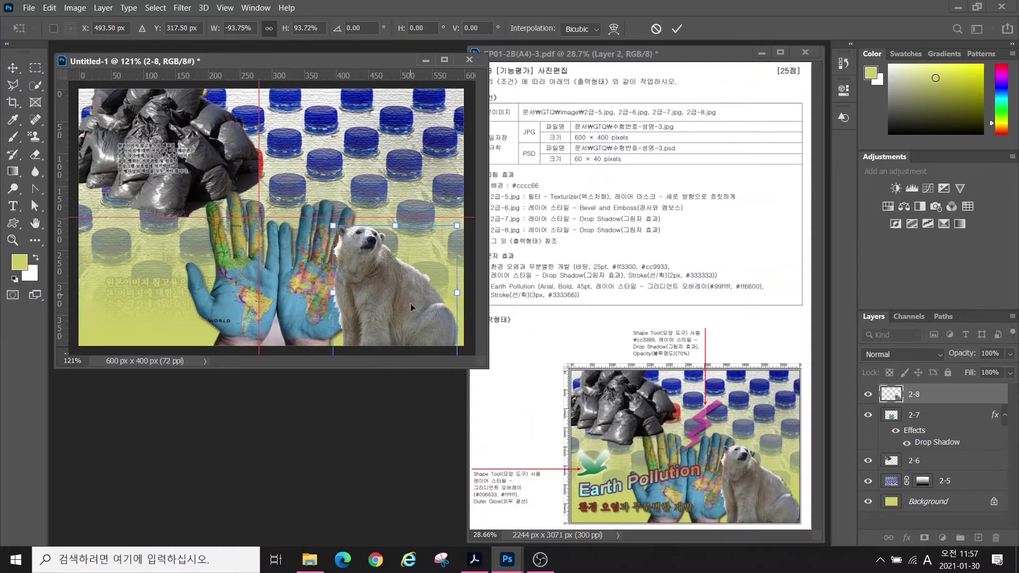
left_click_drag(333, 226, 332, 224)
key("Return")
- Give the bear layer a Drop Shadow
left_click(907, 537)
left_click(924, 536)
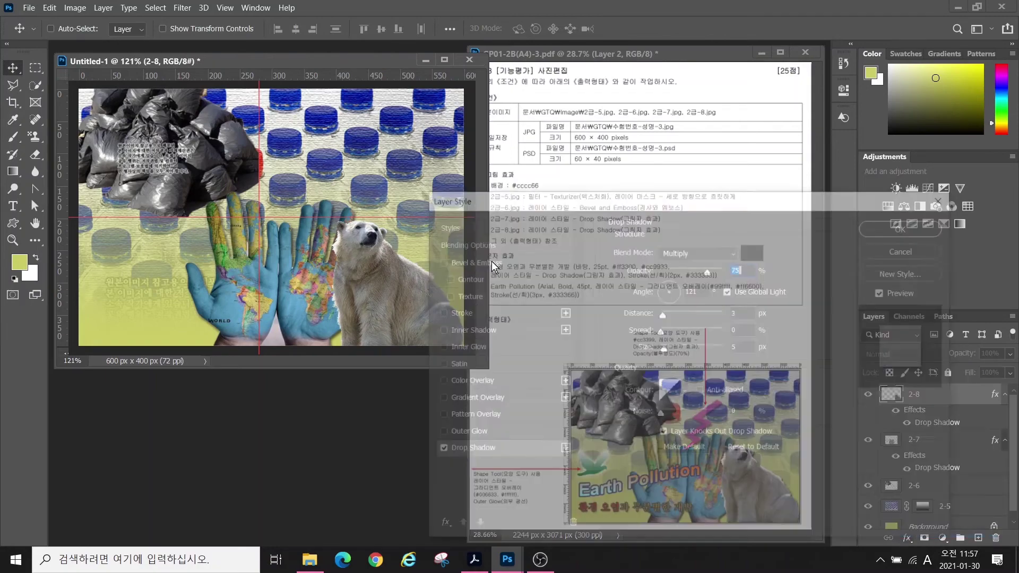
left_click(905, 227)
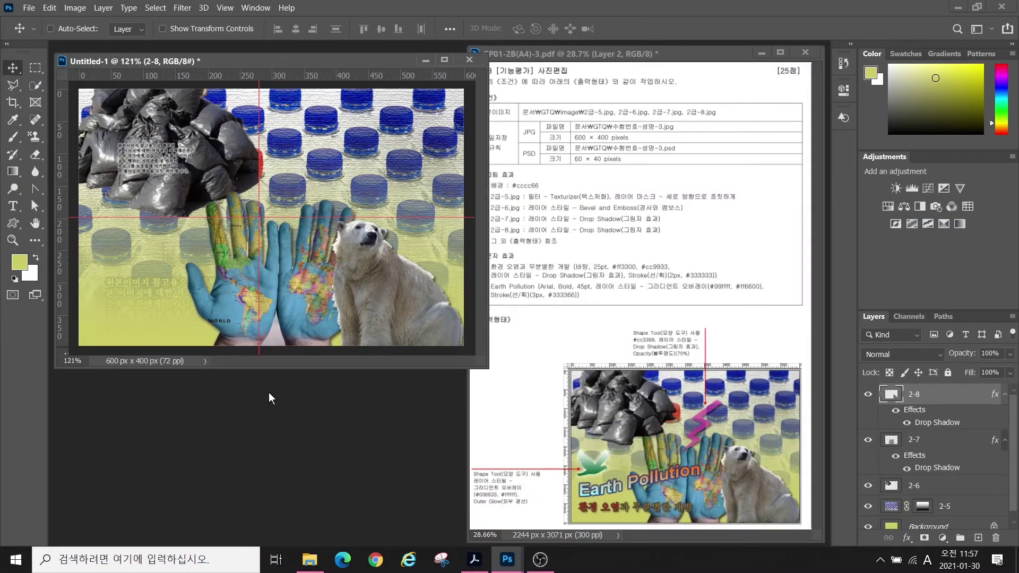
- Select the Custom Shape tool with the Nature > Lightning preset
left_click(12, 226)
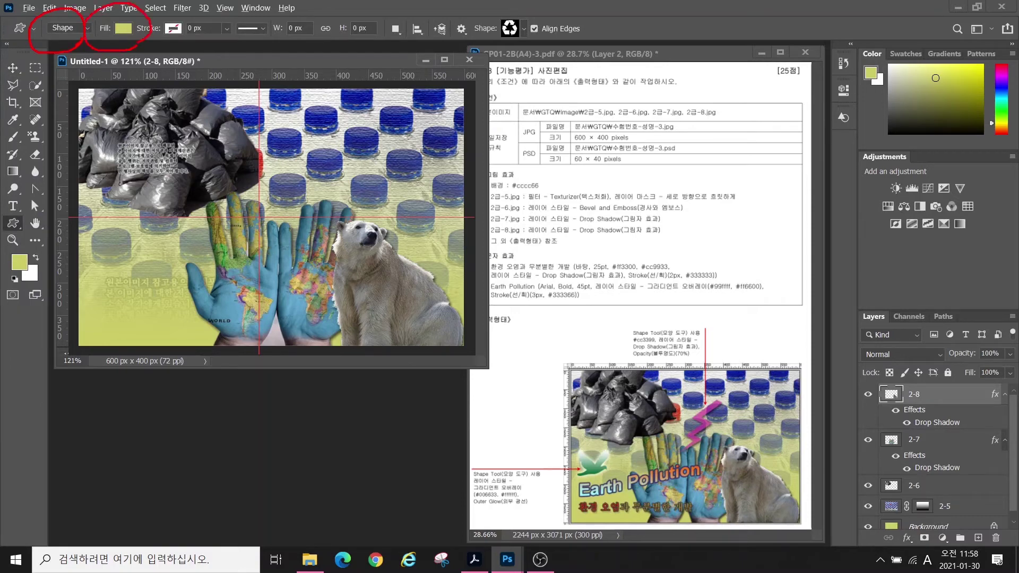
left_click_drag(184, 22, 163, 49)
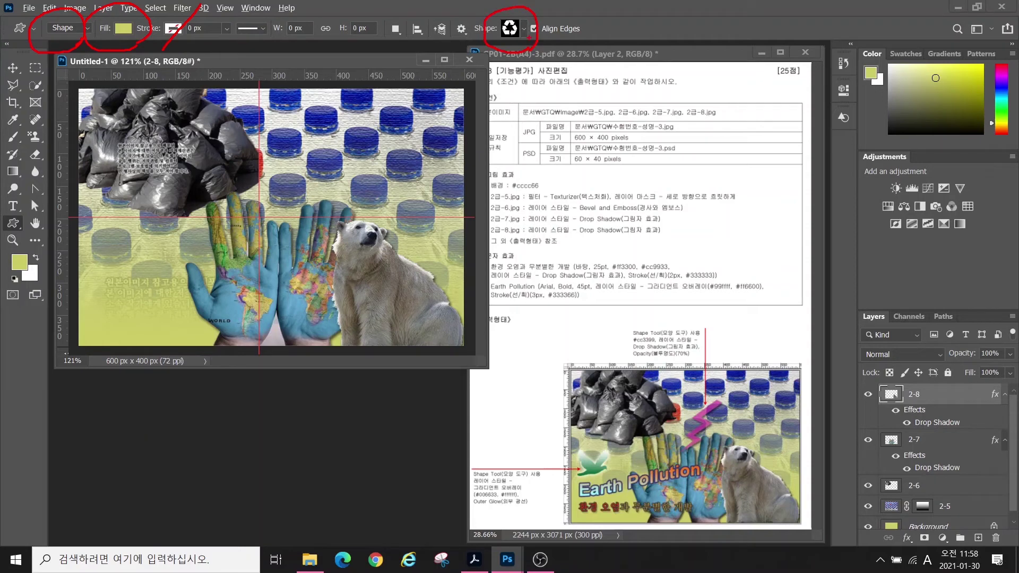
key("Escape")
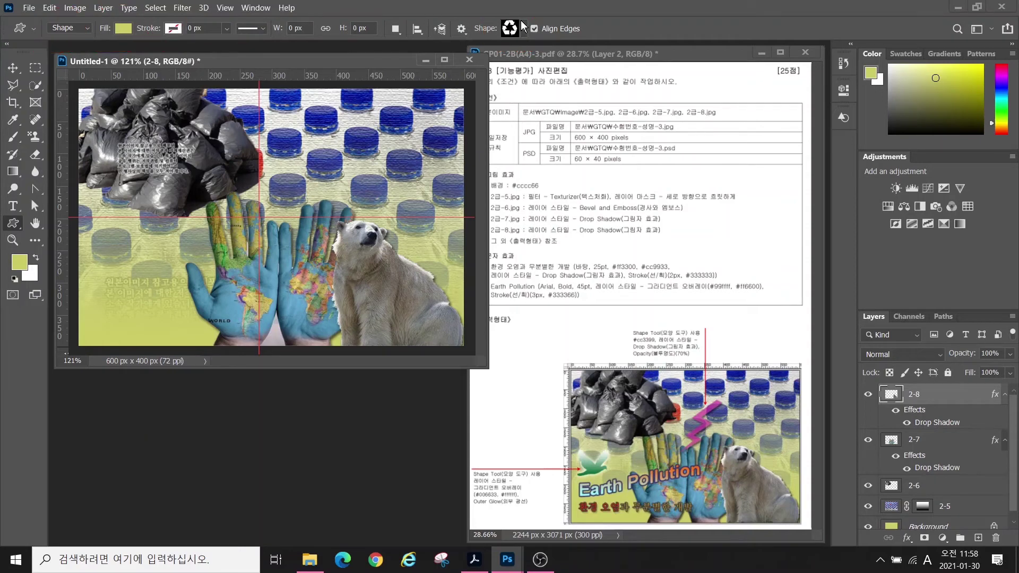
left_click(523, 27)
left_click(380, 407)
left_click(379, 331)
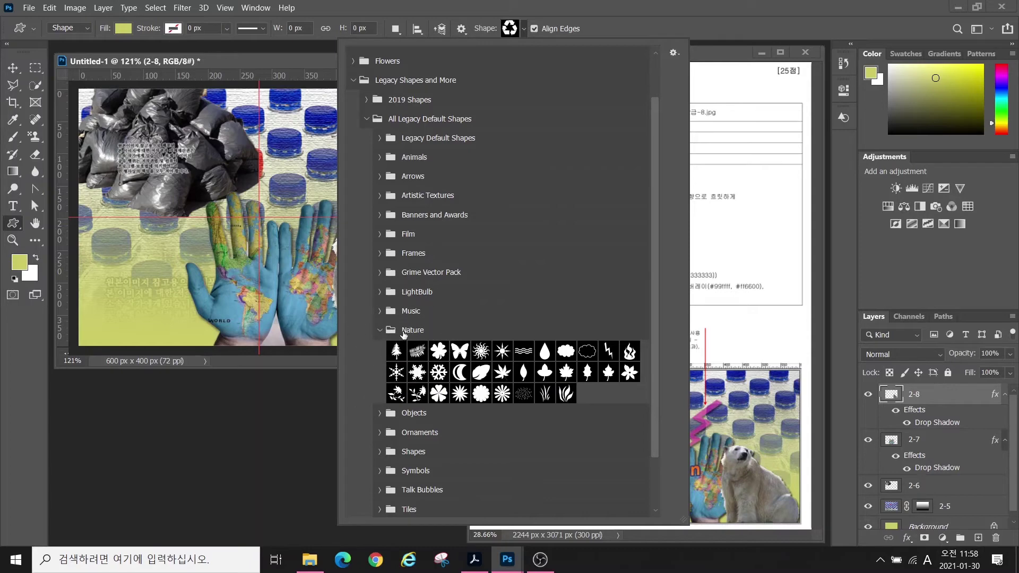
double_click(608, 351)
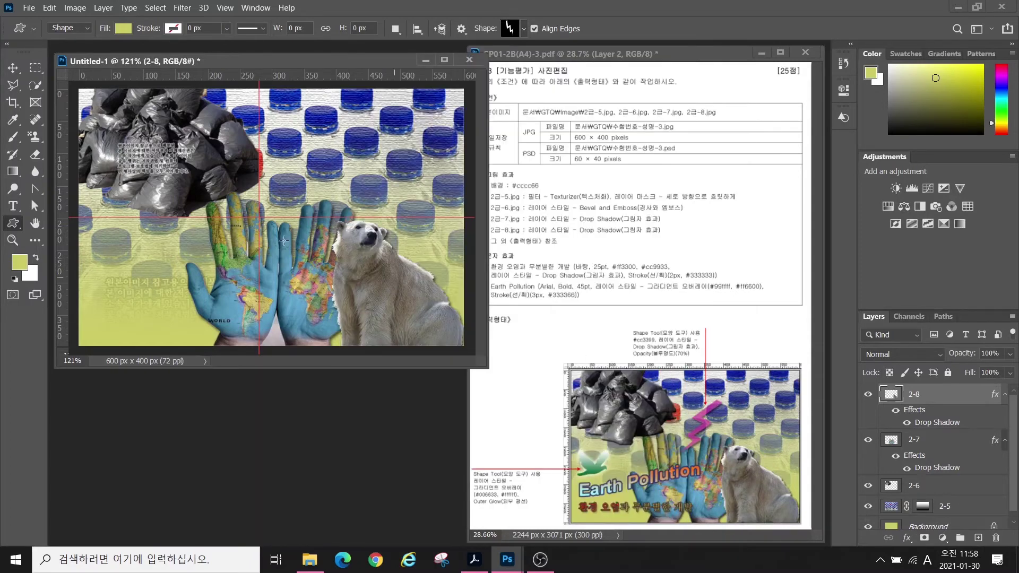
- Draw a lightning bolt above the hands, fill it #cc3399, and add a Drop Shadow
mouse_move(239, 136)
left_mouse_down()
mouse_move(313, 196)
mouse_move(284, 210)
left_mouse_up()
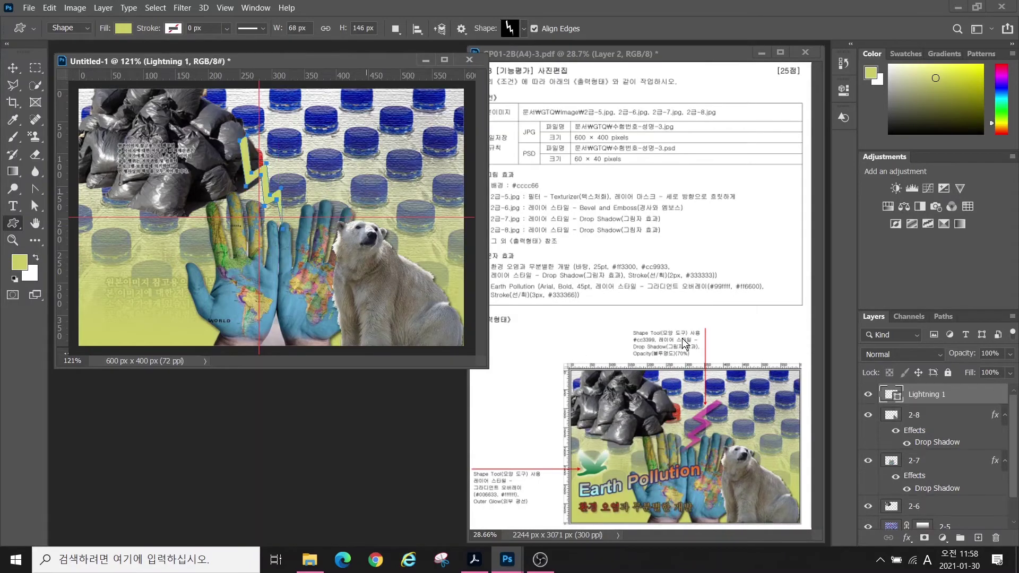
double_click(888, 395)
type("cc3399")
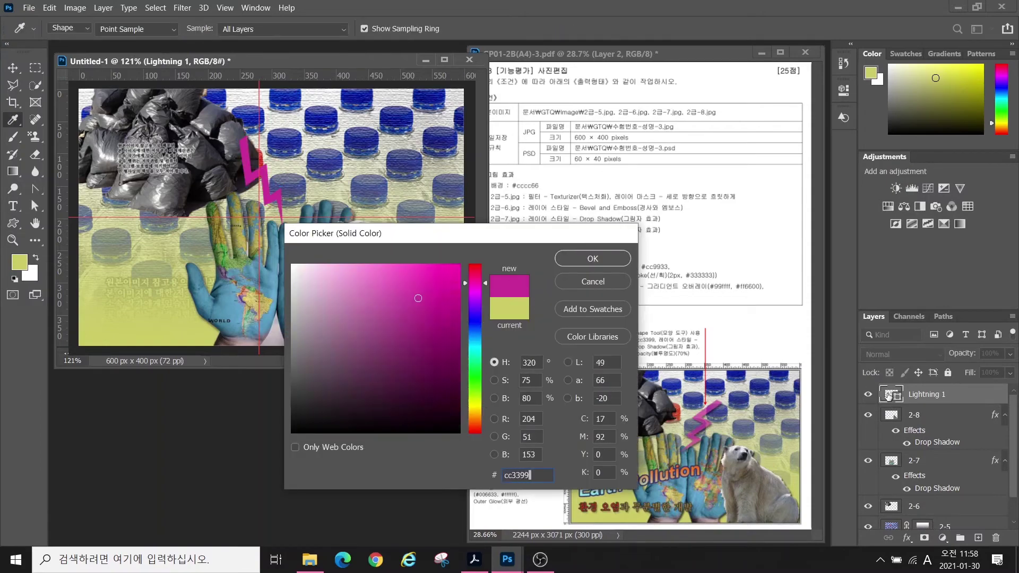
key("Return")
left_click(905, 538)
left_click(911, 532)
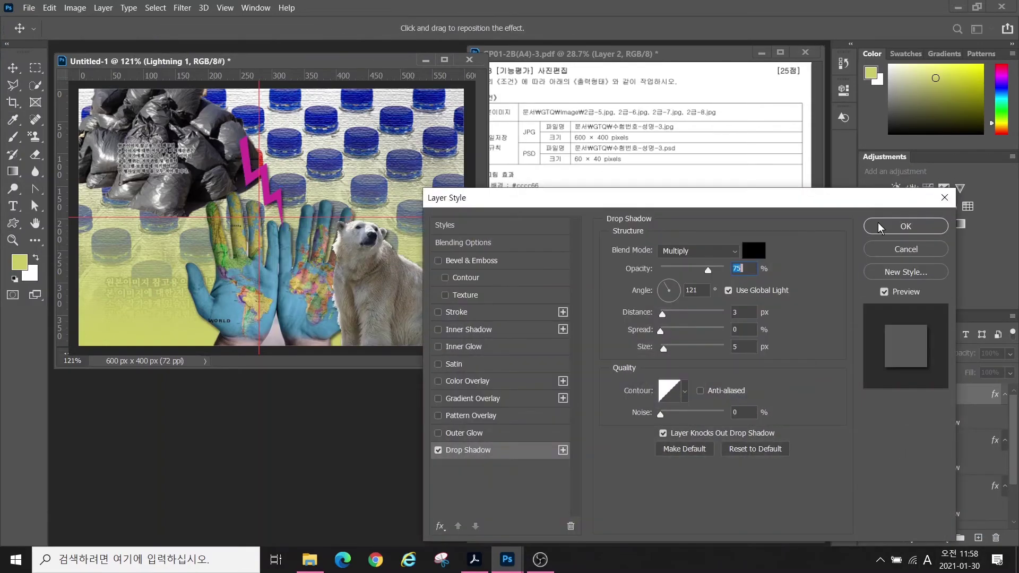
key("Return")
- Set the lightning layer's opacity to 70%
mouse_move(692, 374)
left_mouse_down()
mouse_move(627, 353)
mouse_move(668, 309)
mouse_move(716, 332)
mouse_move(702, 365)
mouse_move(696, 356)
mouse_move(768, 349)
left_mouse_up()
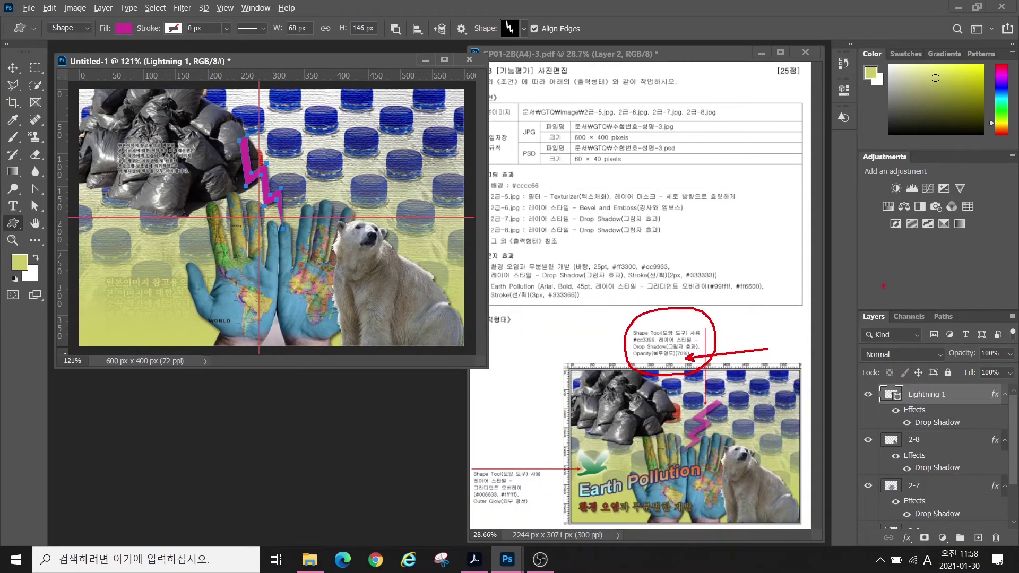
mouse_move(950, 335)
left_mouse_down()
mouse_move(1013, 332)
mouse_move(981, 343)
mouse_move(949, 296)
left_mouse_up()
key("Escape")
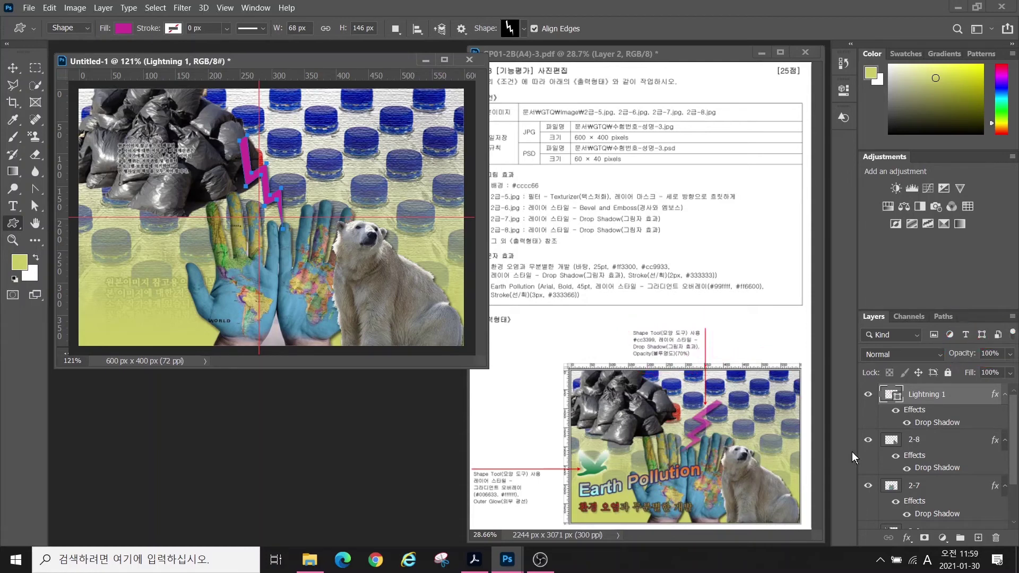
left_click(981, 357)
type("70")
key("Return")
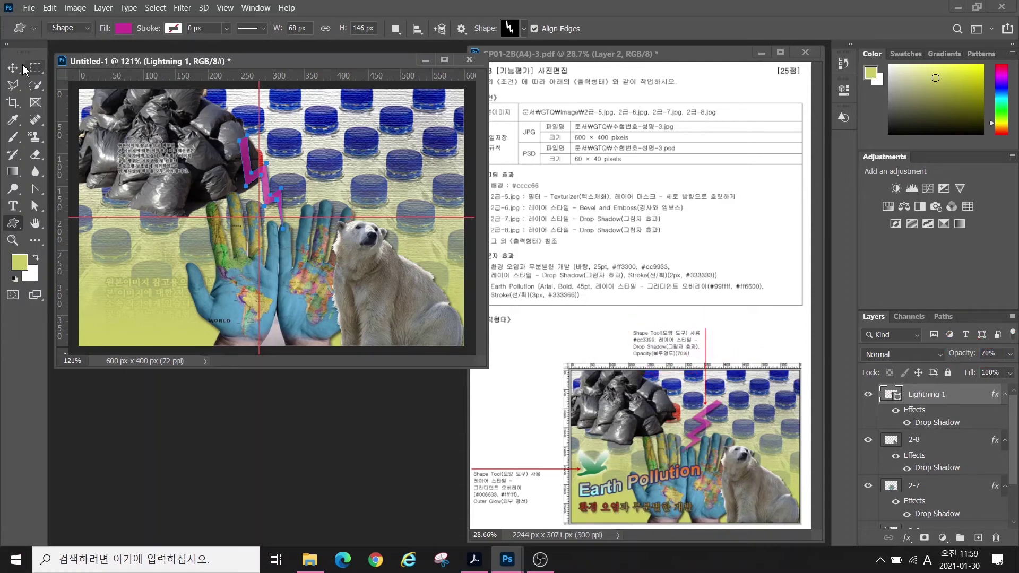
- Move the lightning bolt right and rotate it about 55 degrees
key("ctrl+t")
left_click_drag(266, 174, 285, 180)
left_click_drag(367, 159, 270, 89)
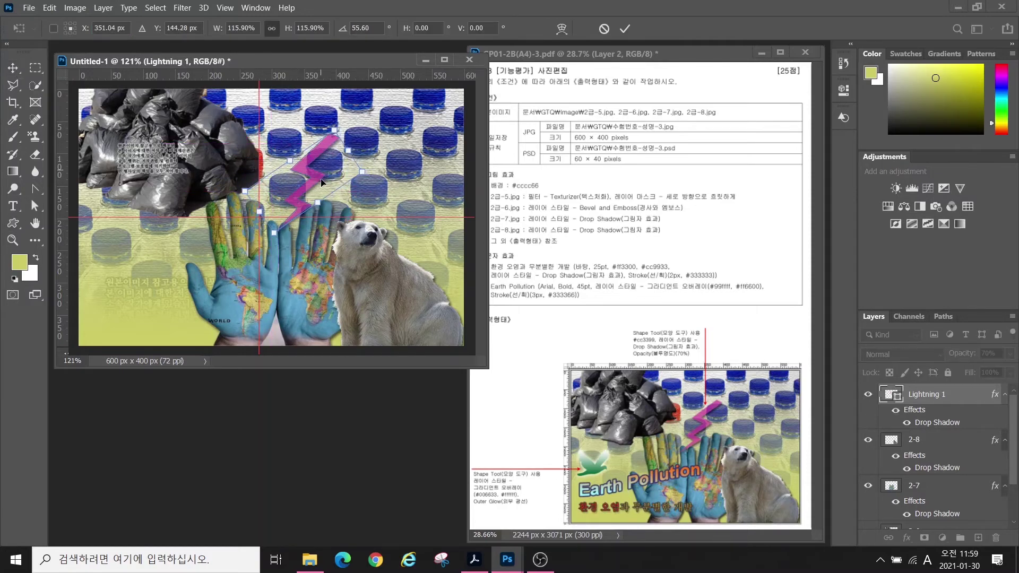
key("Return")
left_click(510, 29)
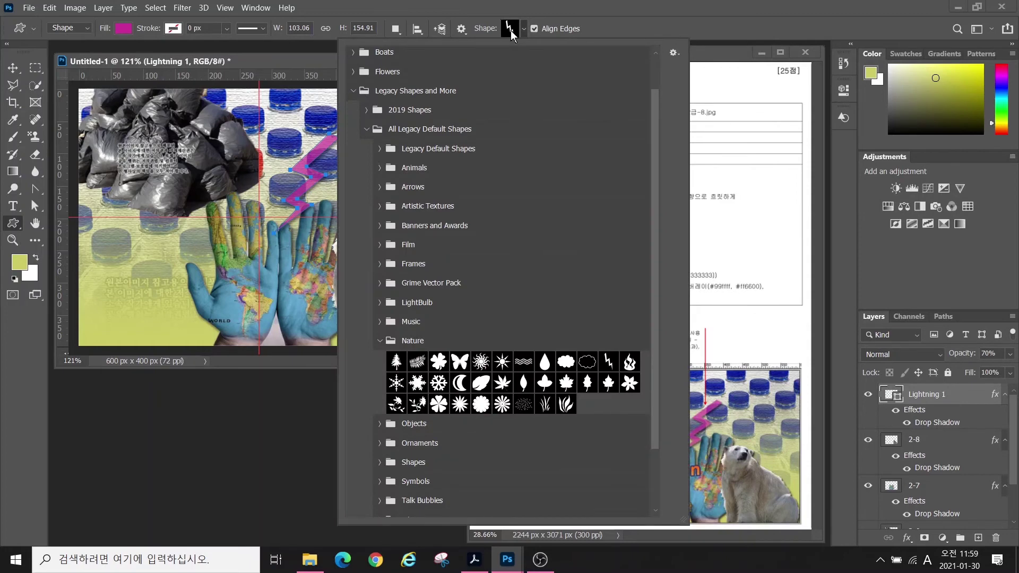
- Draw an Animals > Bird custom shape on the left side
left_click(403, 339)
left_click(409, 168)
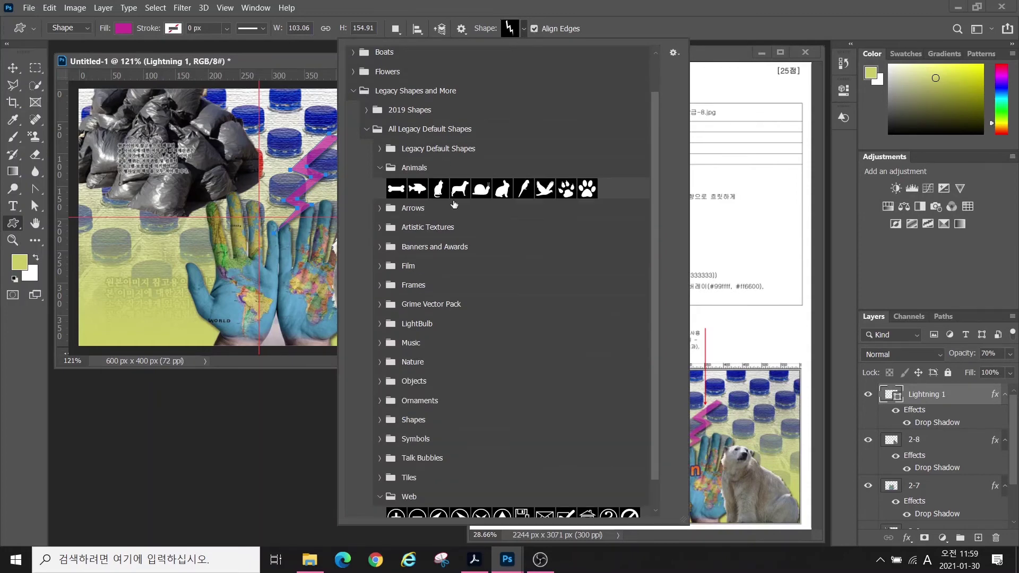
double_click(545, 188)
left_click_drag(87, 218, 172, 291)
- Give the bird a green-to-white Gradient Overlay, with #ffffff as the second stop
left_click(907, 537)
left_click(935, 430)
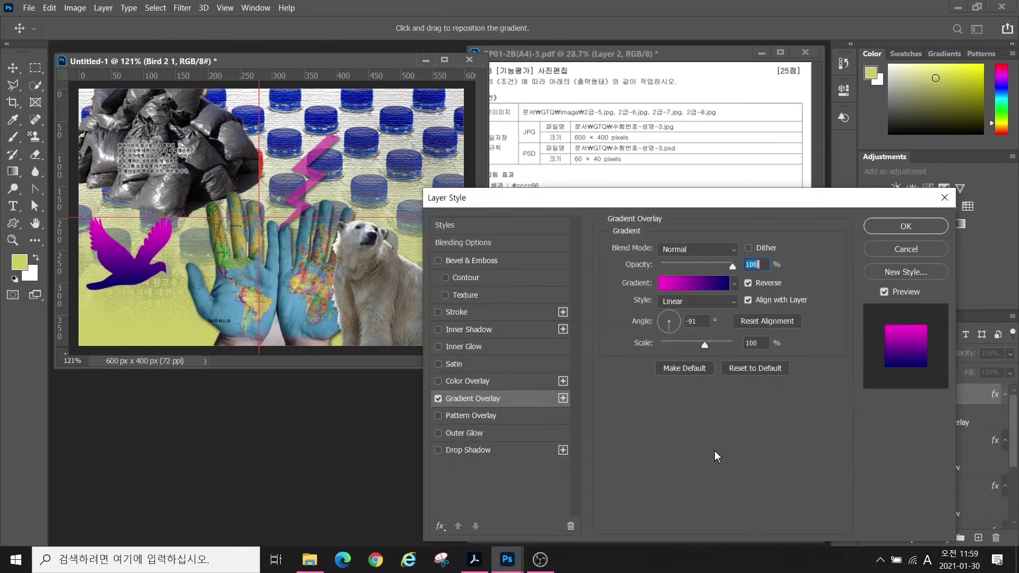
left_click(695, 283)
double_click(374, 411)
type("33")
key("Return")
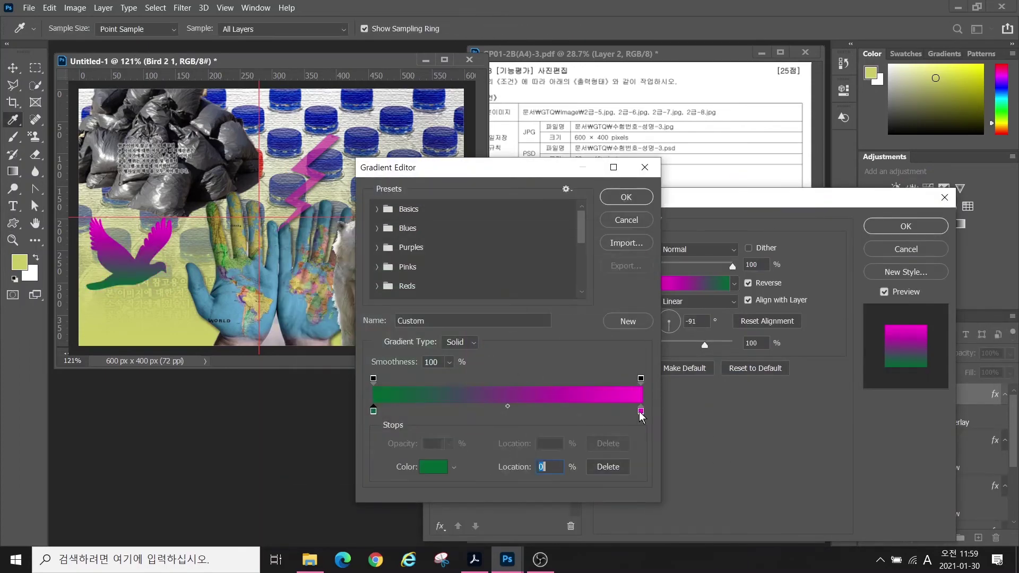
double_click(641, 412)
type("ffffff")
key("Return")
left_click(617, 198)
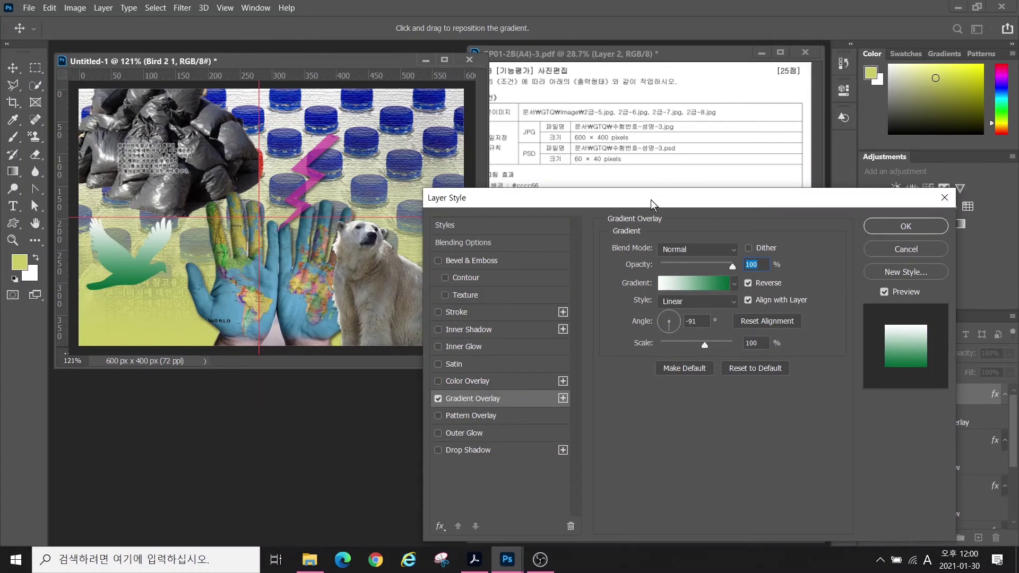
- Add an Outer Glow to the bird and confirm the layer effects
left_click_drag(648, 201, 598, 51)
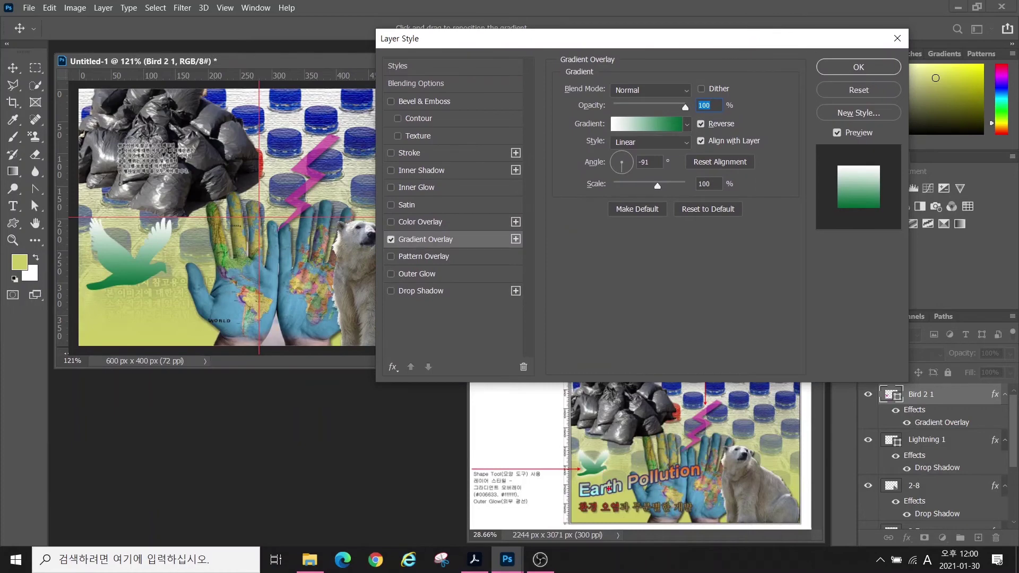
mouse_move(610, 491)
left_mouse_down()
mouse_move(572, 427)
mouse_move(626, 481)
left_mouse_up()
mouse_move(195, 315)
left_mouse_down()
mouse_move(113, 308)
mouse_move(186, 264)
mouse_move(136, 307)
left_mouse_up()
key("Escape")
left_click(392, 274)
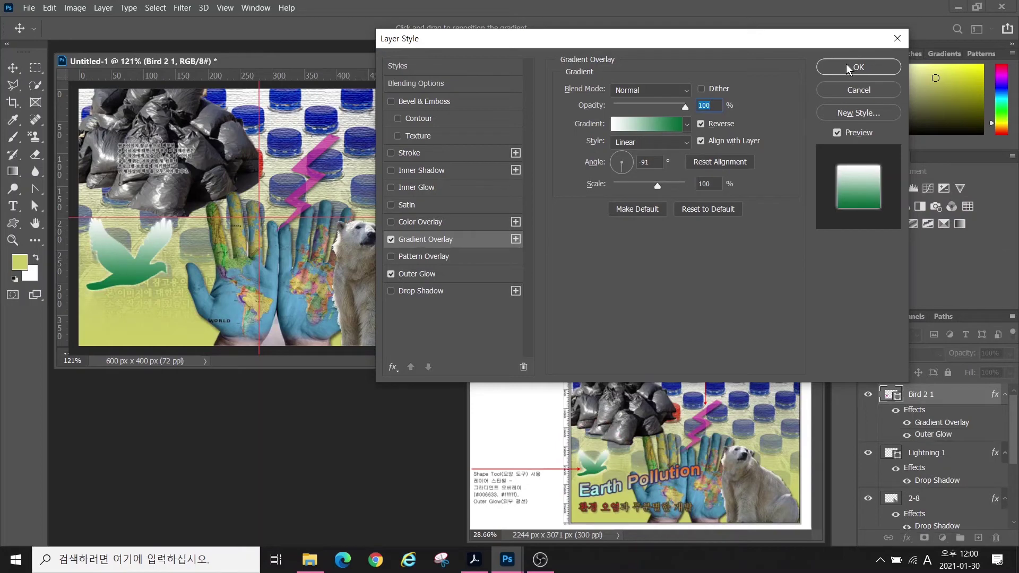
left_click(445, 240)
left_click(422, 274)
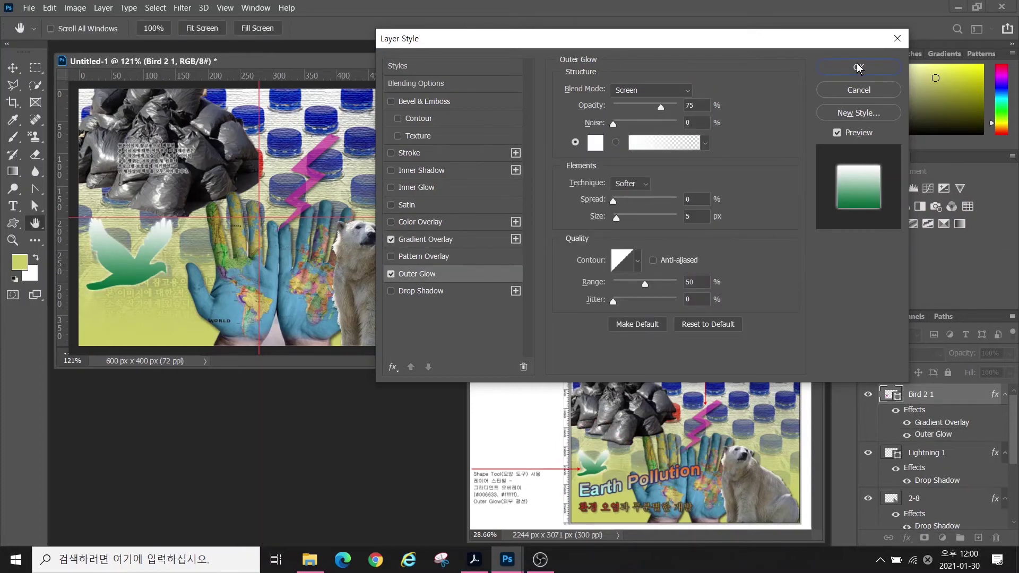
left_click(859, 67)
- Move the bird up and scale it to about two-thirds size
key("ctrl+t")
left_click_drag(156, 244, 160, 221)
left_click_drag(176, 197, 148, 221)
key("Return")
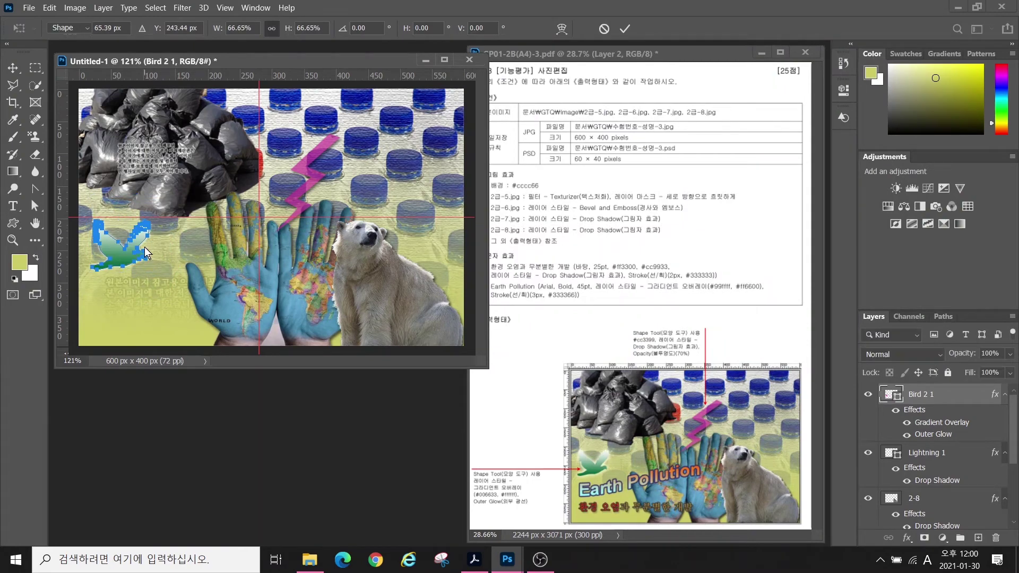
- Type the title '환경 오염과 무분별한 개발' on the canvas at 25 pt
key("t")
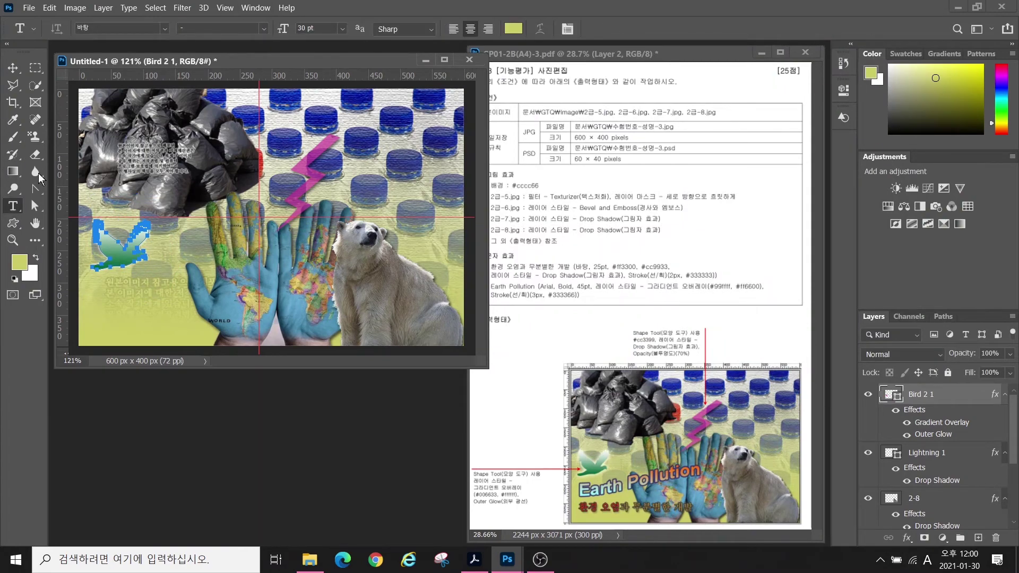
left_click(182, 168)
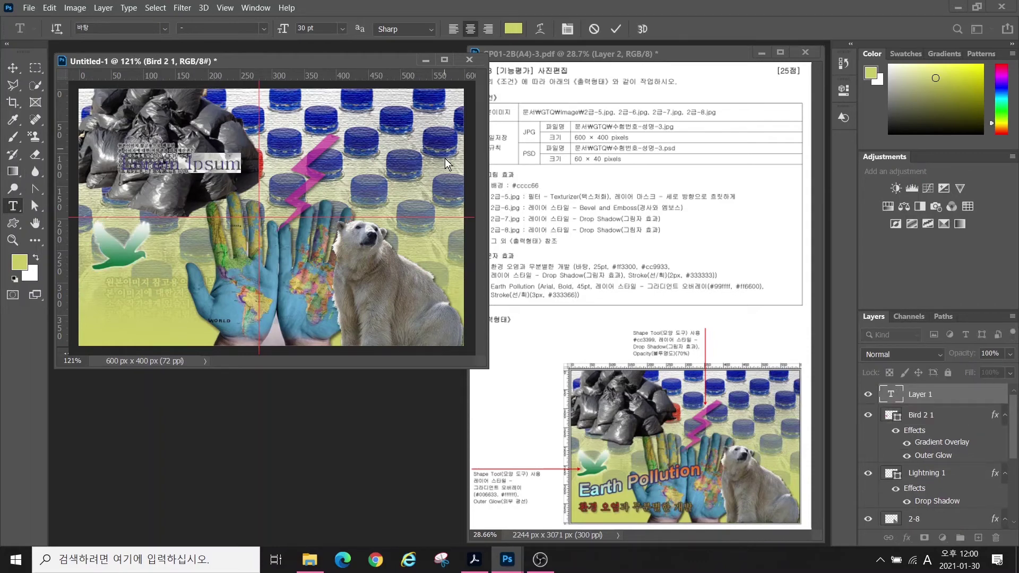
key("Hangul")
type("환경 오염과 무분별한 개발")
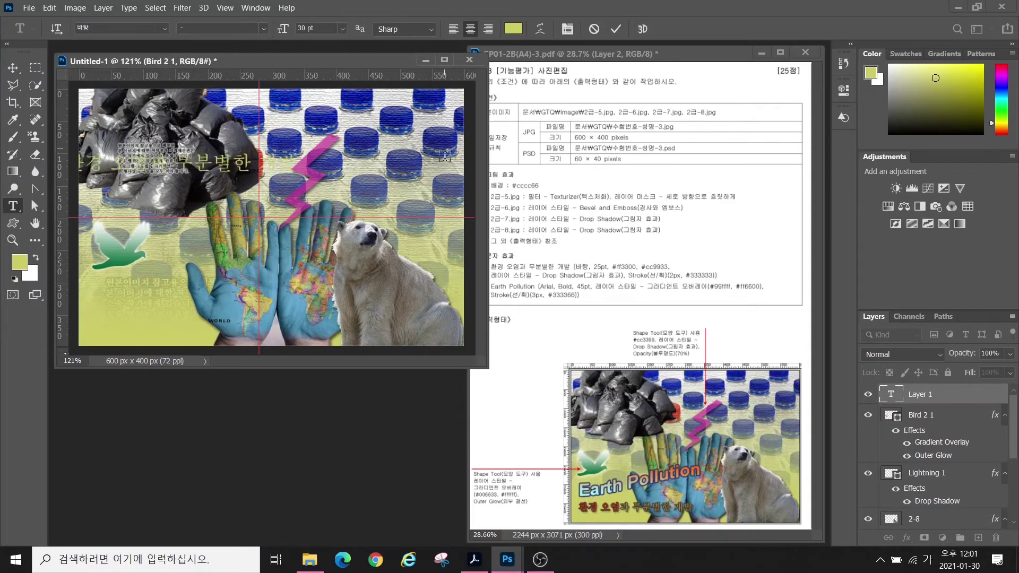
key("ctrl+Return")
left_click_drag(320, 26, 260, 29)
type("25")
key("Return")
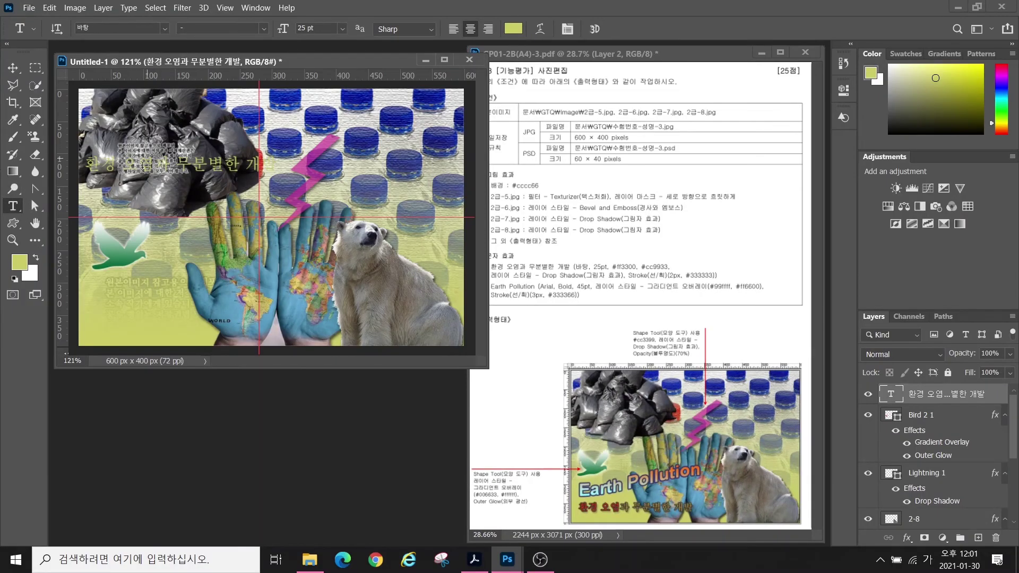
- Move the title down onto the hands and colour its first words #ff3300 red
left_click(13, 68)
left_click_drag(215, 164, 294, 311)
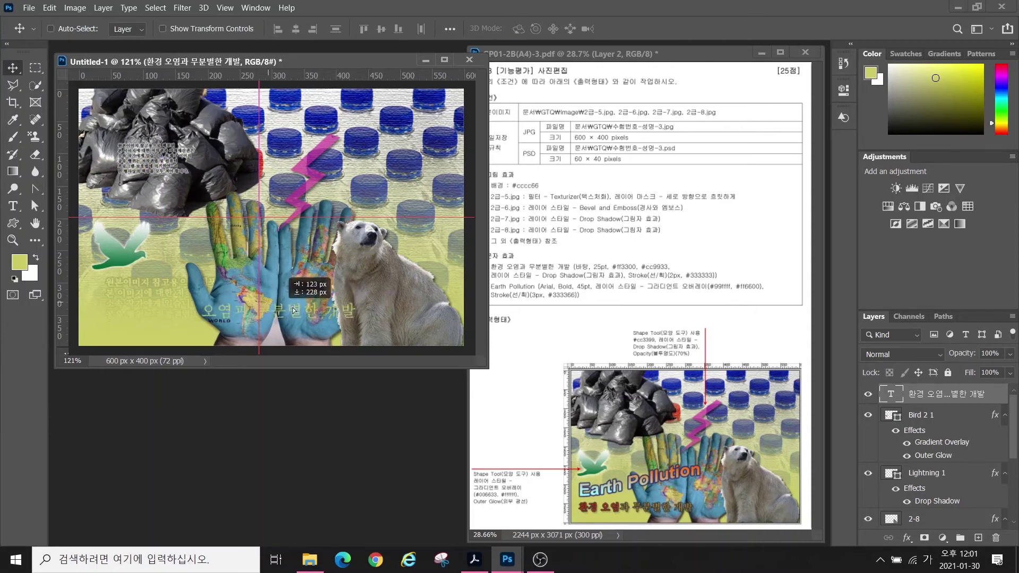
double_click(294, 311)
left_click(514, 29)
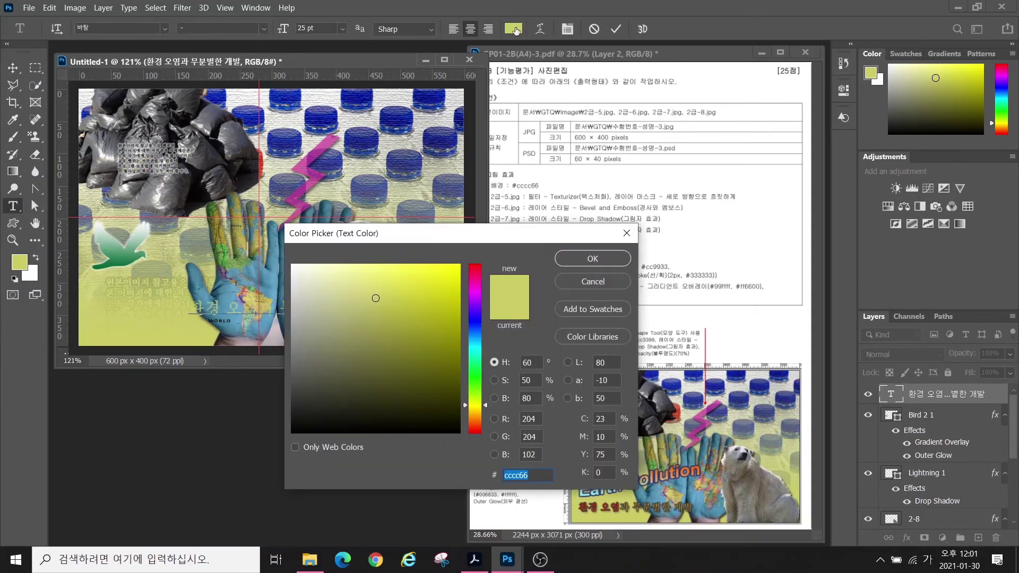
type("ff3300")
key("Return")
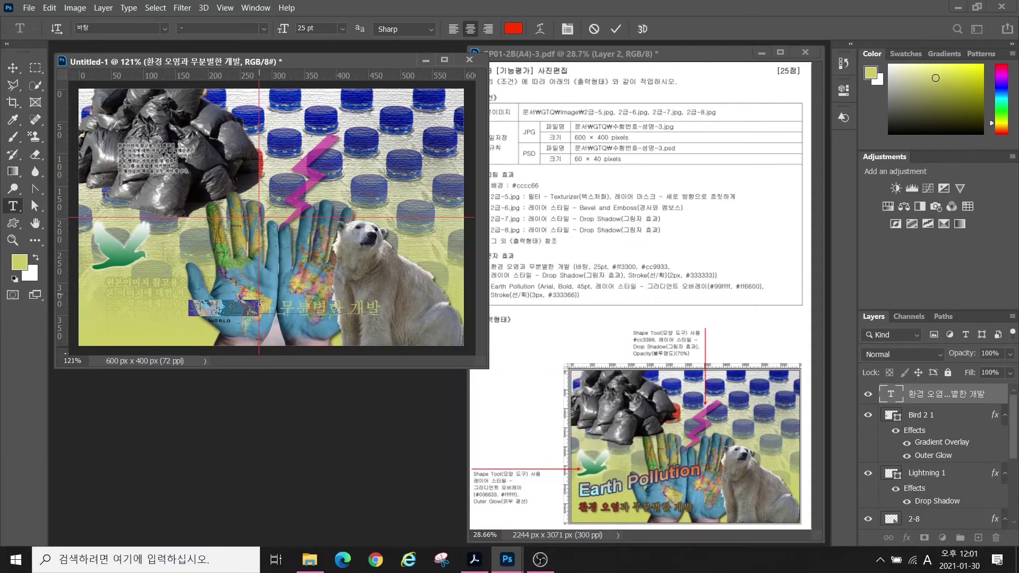
- Colour the rest of the title #cc9933 gold and move it to the lower left
left_click_drag(260, 304, 383, 309)
left_click(513, 28)
type("cc9933")
key("Return")
left_click(13, 67)
left_click_drag(277, 303, 177, 317)
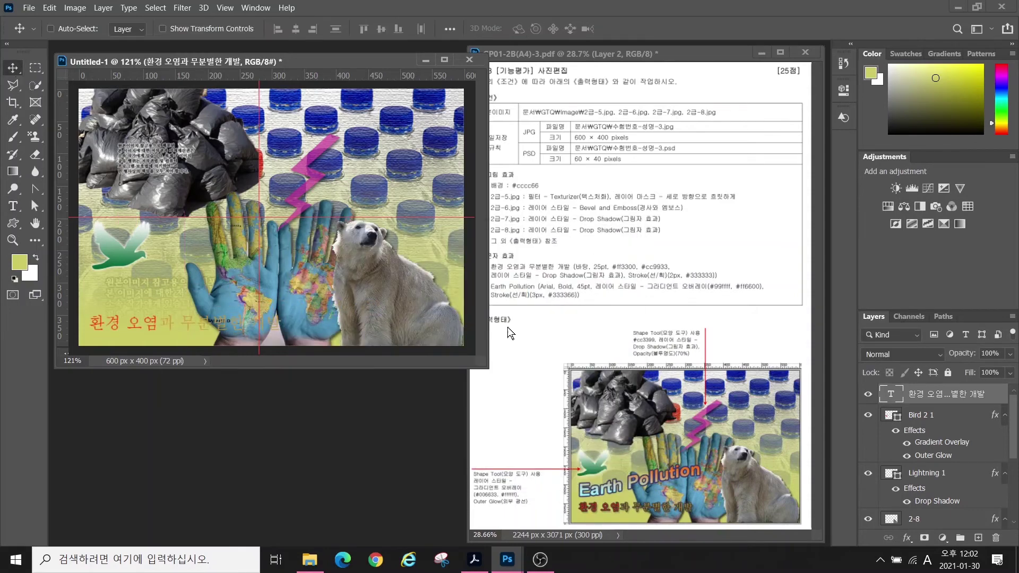
- Add a Drop Shadow and a #333333 Stroke to the title
left_click(907, 538)
left_click(923, 544)
left_click(410, 153)
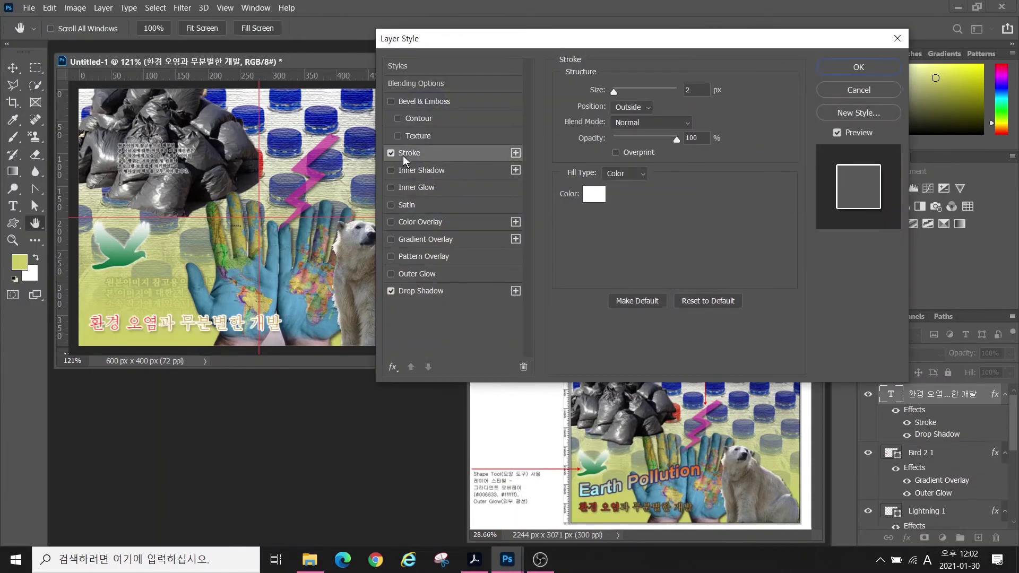
left_click(594, 194)
type("333333")
key("Return")
key("Return")
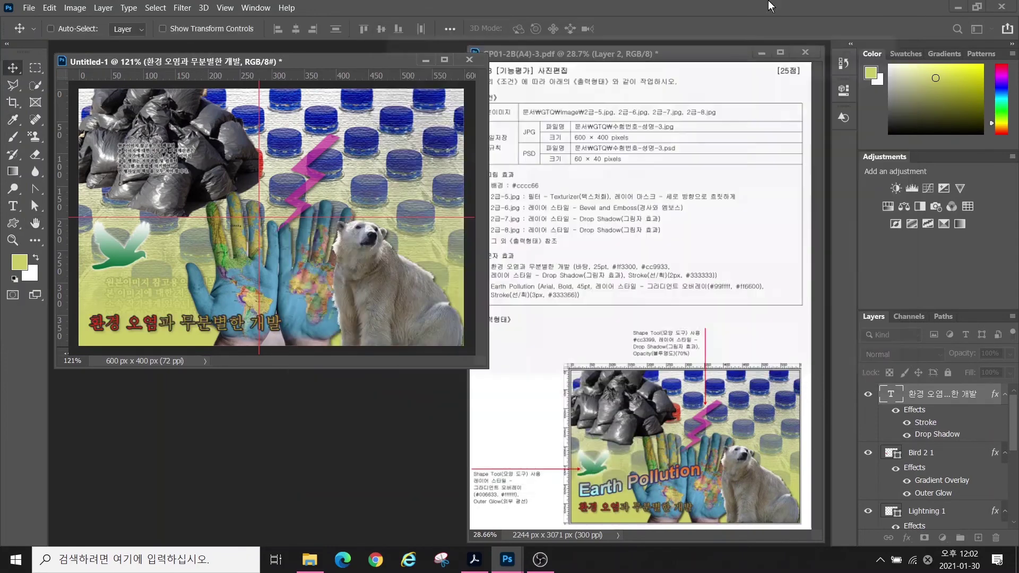
- Add a new 'Earth Pollution' text layer and move it to the left side
key("t")
left_click(215, 239)
key("BackSpace")
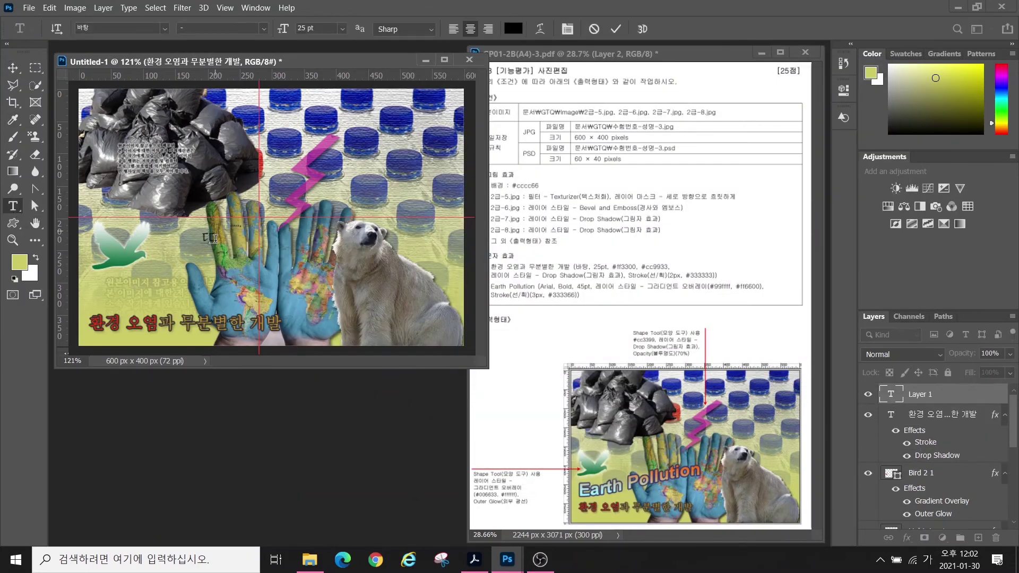
key("Hangul")
type("Earth Pollution")
key("ctrl+Return")
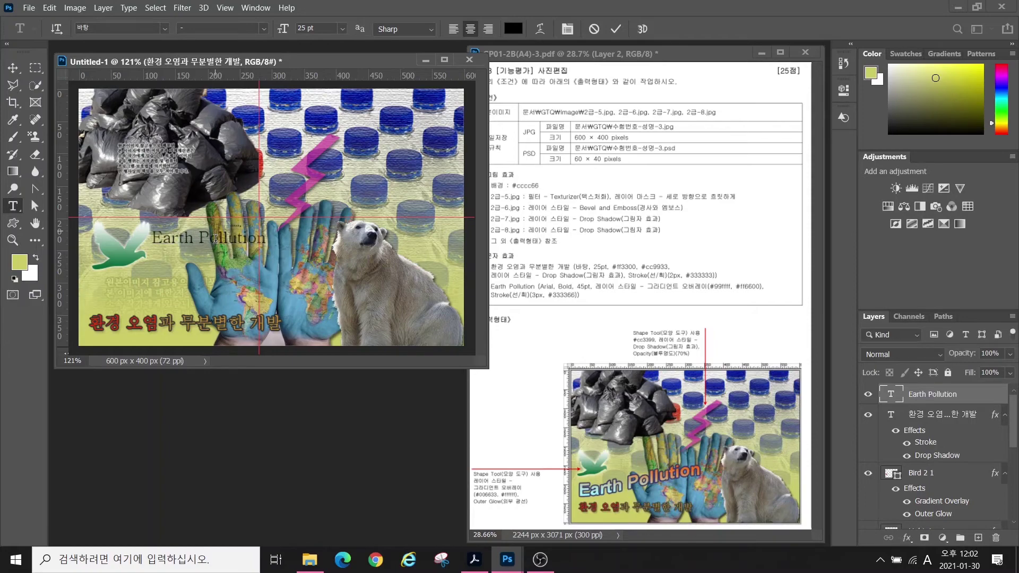
key("v")
left_click_drag(215, 239, 185, 287)
- Set the Earth Pollution text to Arial Bold at 45 pt
left_click(15, 209)
left_click(165, 30)
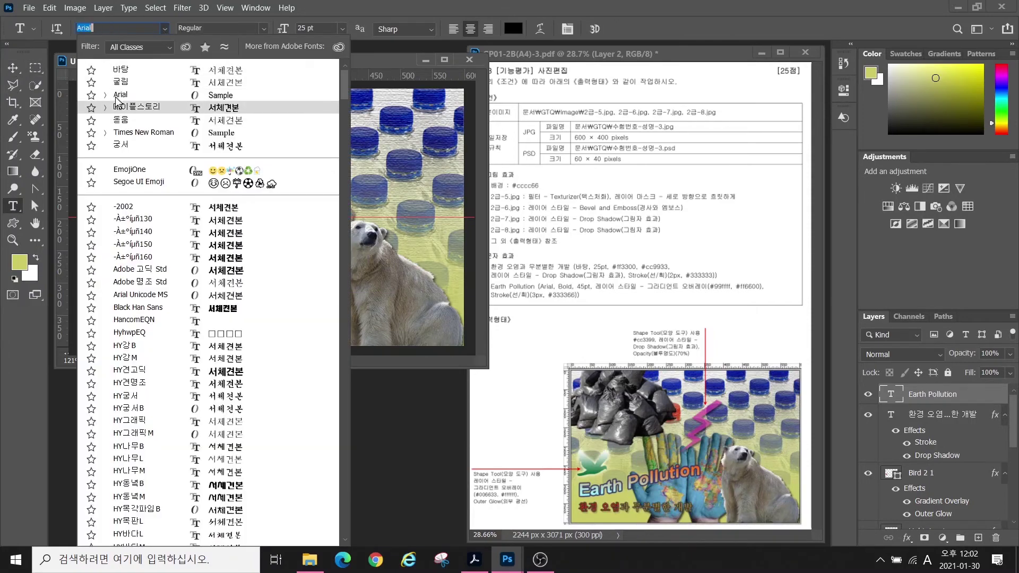
left_click(117, 96)
left_click(263, 29)
left_click(211, 107)
left_click_drag(317, 28, 260, 25)
type("45")
key("Return")
- Add a horizontal Gradient Overlay running from aqua #99ffff to orange #ff6600
left_click(907, 538)
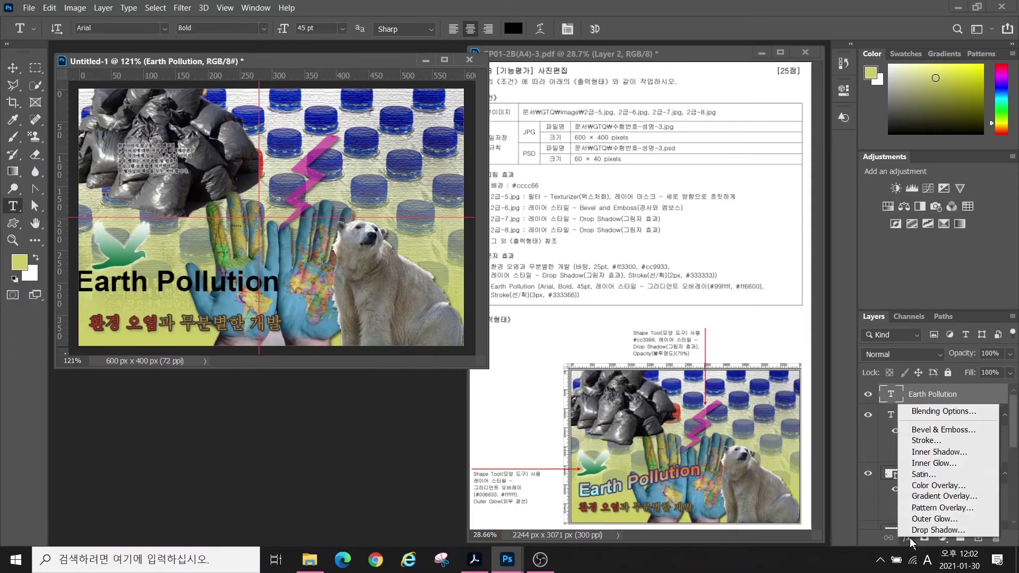
left_click(929, 497)
left_click(646, 124)
double_click(375, 412)
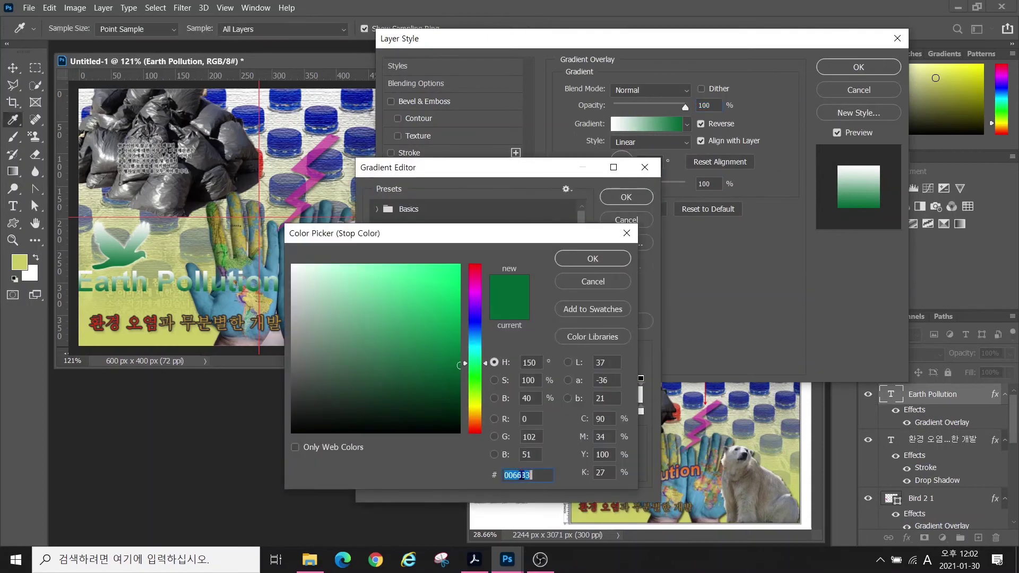
type("99ffff")
key("Return")
double_click(641, 412)
type("ff6600")
key("Return")
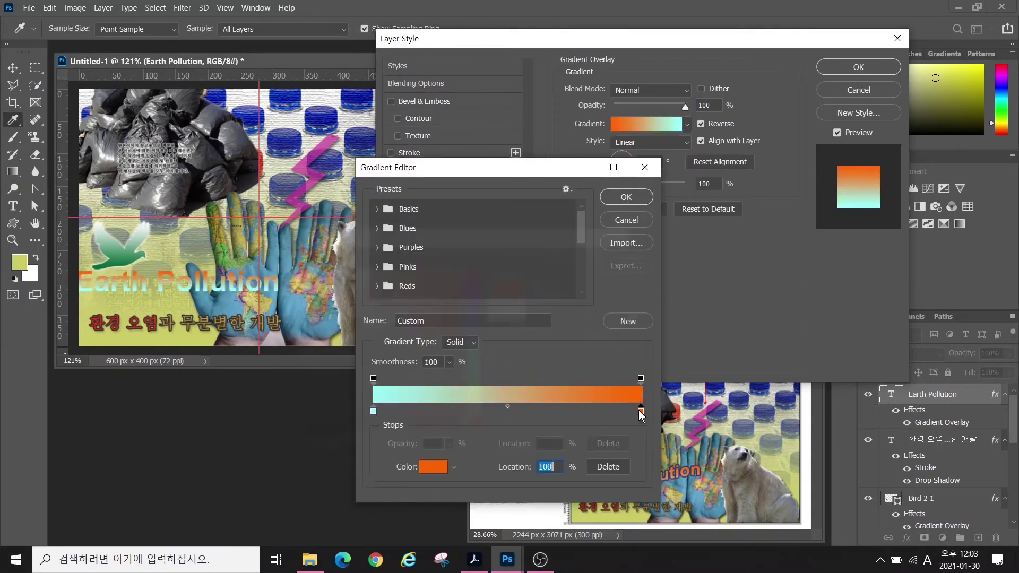
left_click(619, 199)
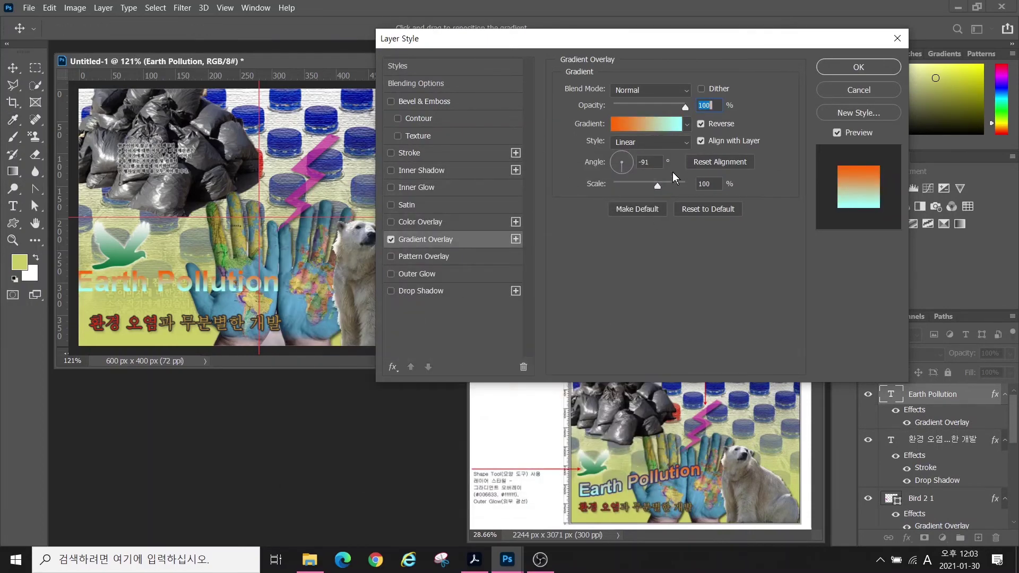
left_click(629, 161)
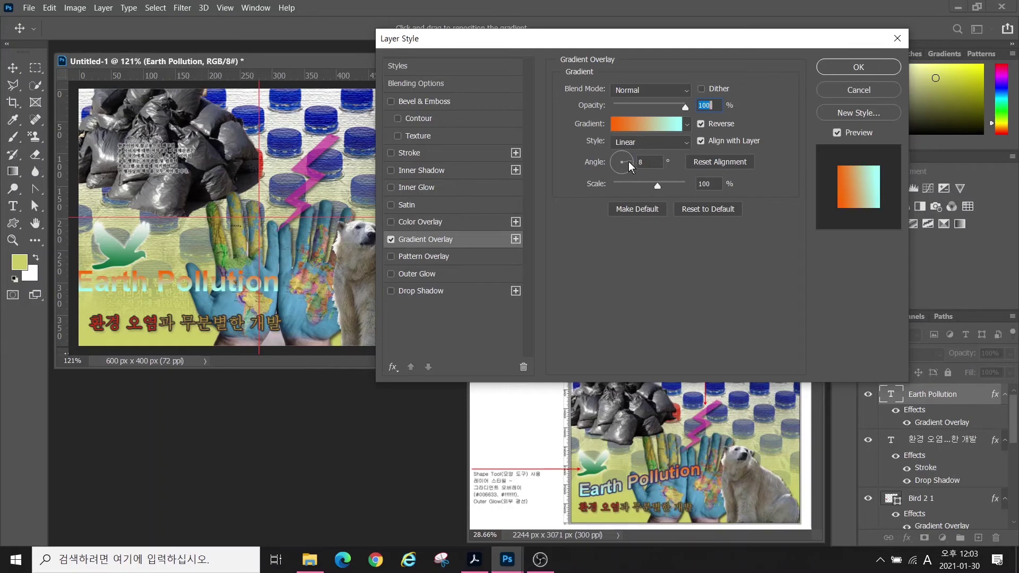
left_click_drag(628, 161, 612, 163)
- Add a 3 px Stroke in dark navy #333366 and apply the layer effects
left_click(412, 153)
double_click(693, 90)
type("3")
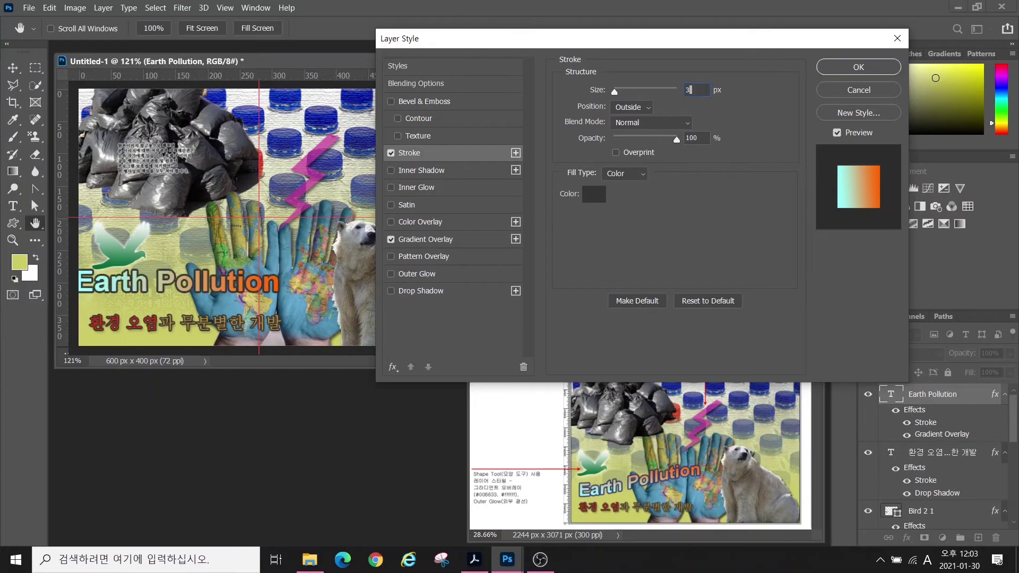
left_click(591, 195)
type("333366")
key("Return")
left_click(847, 70)
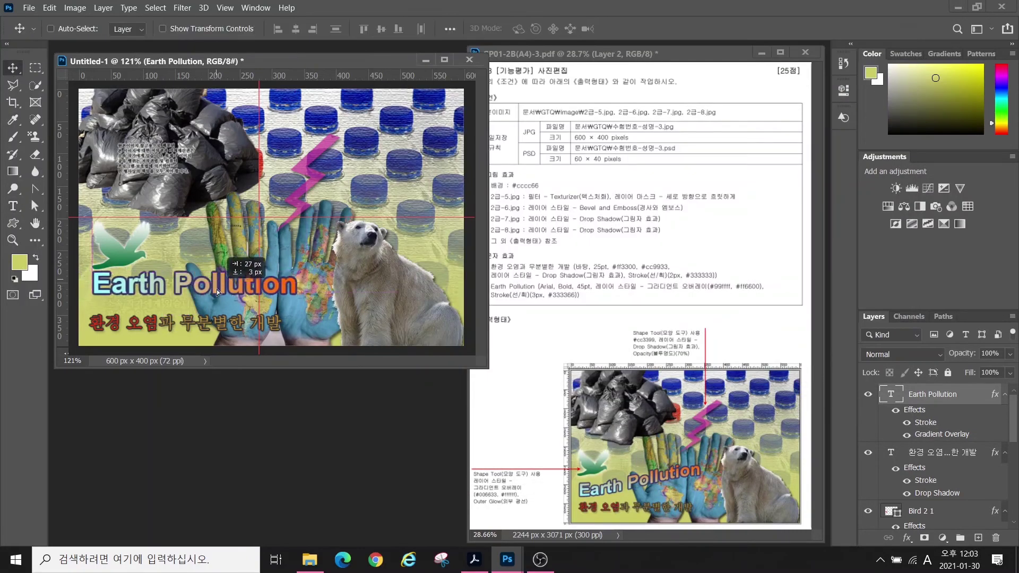
- Inspect the styled Earth Pollution text on the canvas
key("ctrl+2")
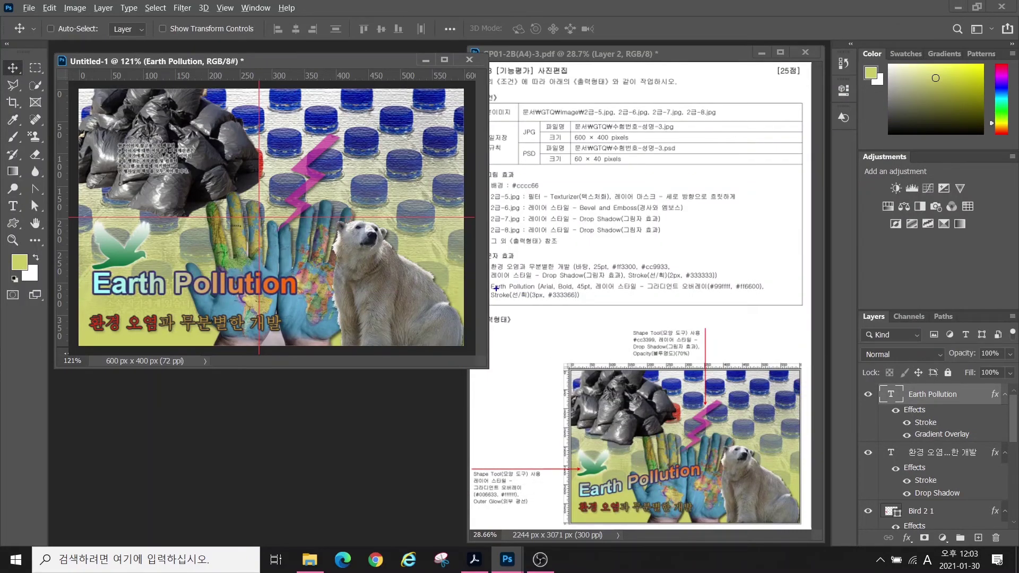
left_click_drag(485, 278, 794, 307)
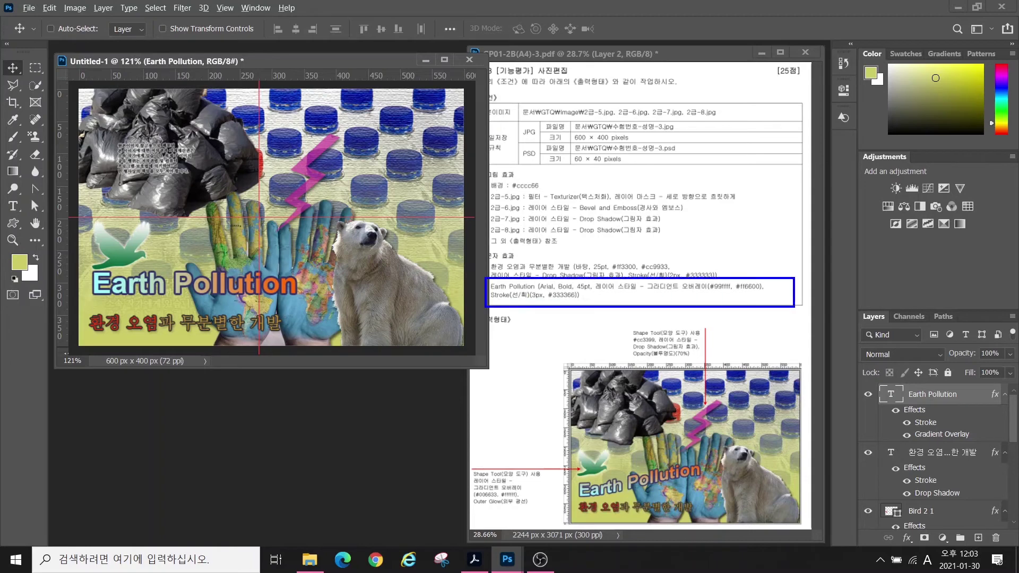
mouse_move(569, 482)
left_mouse_down()
mouse_move(618, 480)
mouse_move(684, 455)
left_mouse_up()
key("Escape")
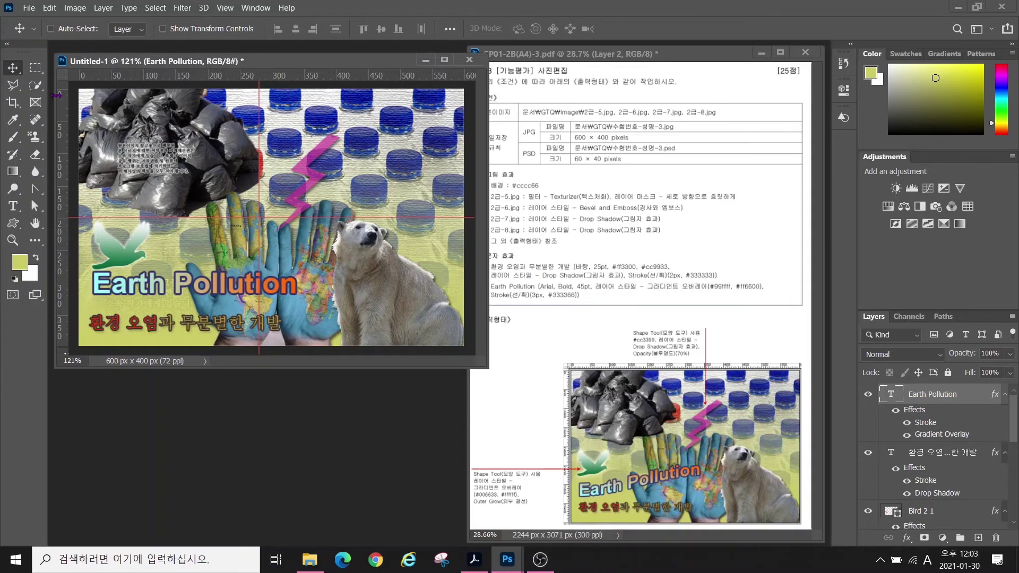
left_click(13, 207)
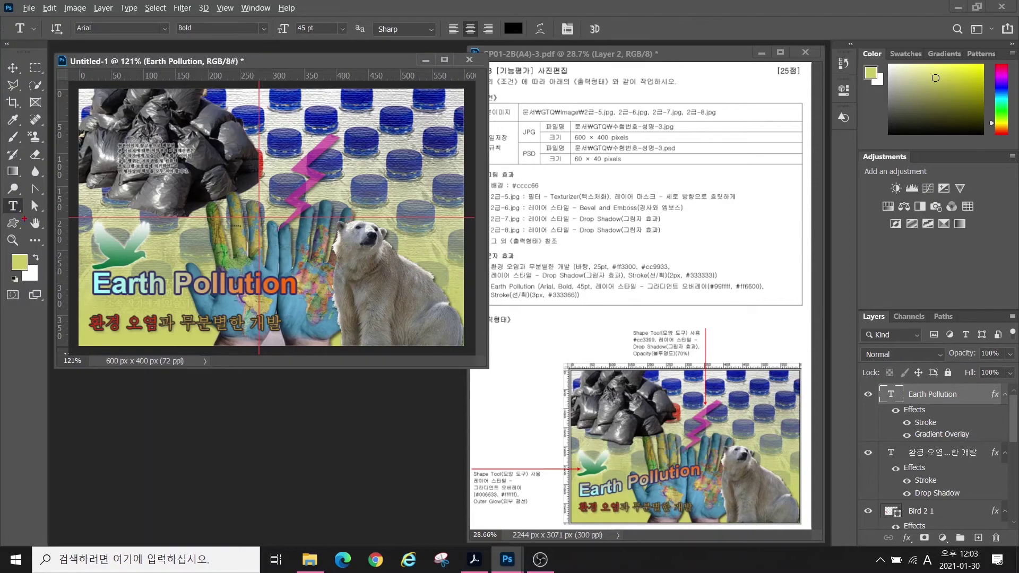
- Warp Earth Pollution with the Rise style at +50 bend and place it above the Korean title
left_click_drag(35, 22, 644, 43)
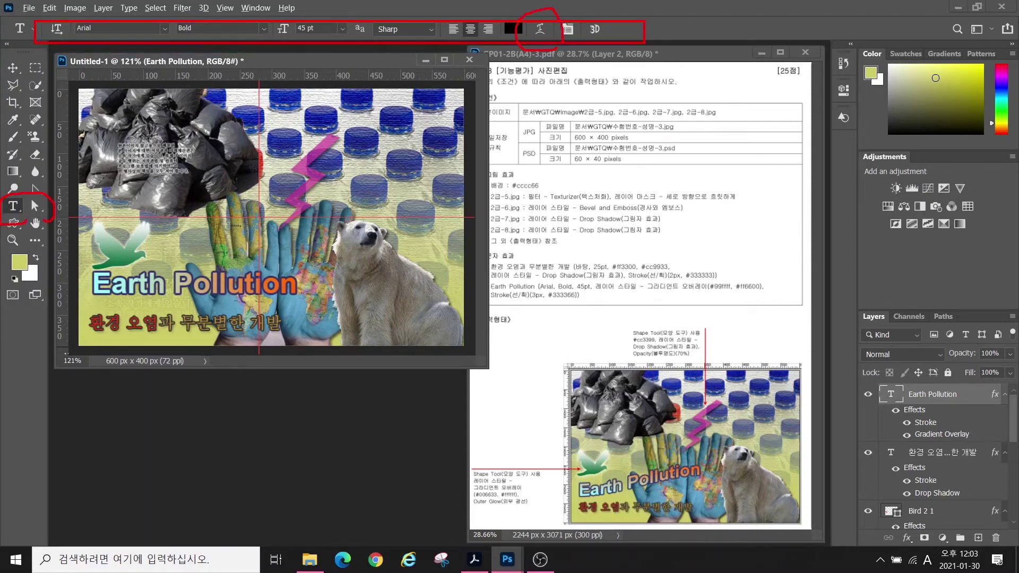
left_click_drag(496, 132, 539, 40)
key("Escape")
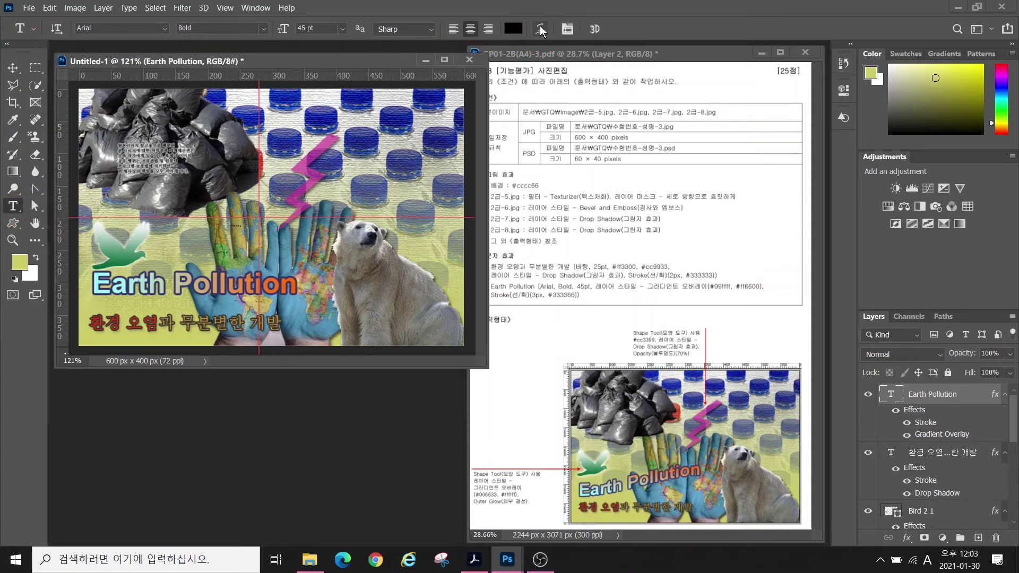
left_click(541, 29)
left_click(511, 196)
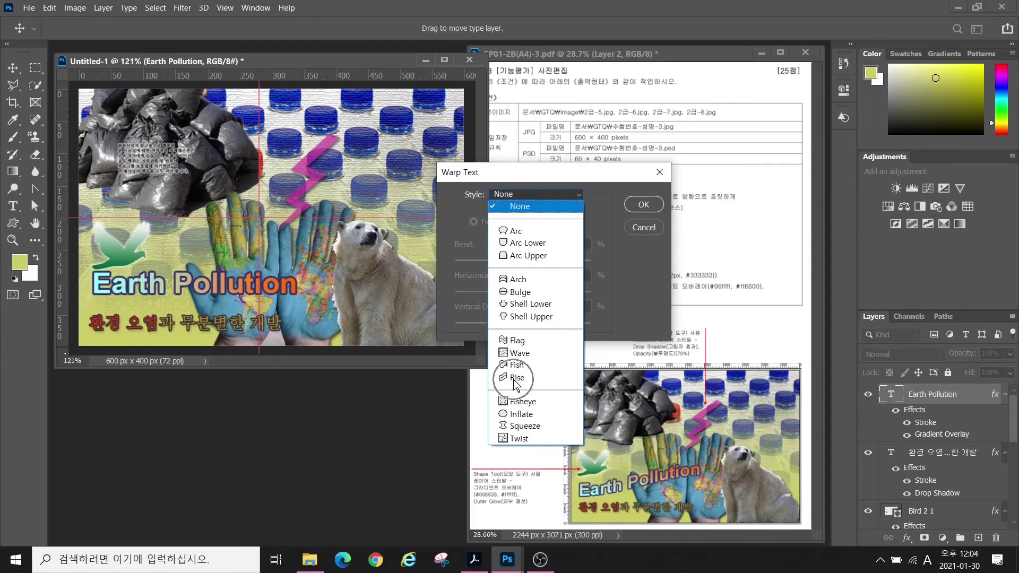
left_click(517, 341)
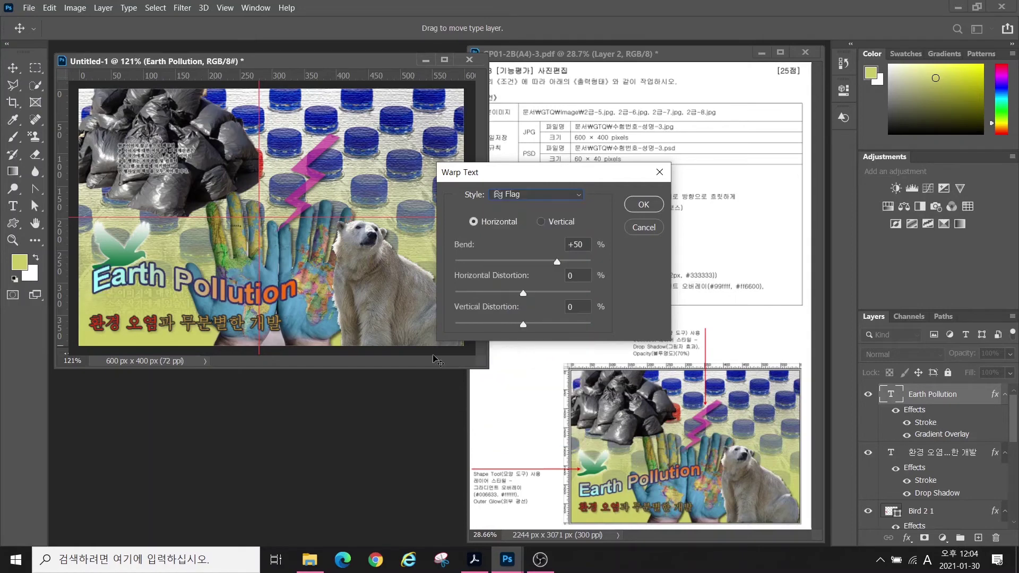
left_click(534, 194)
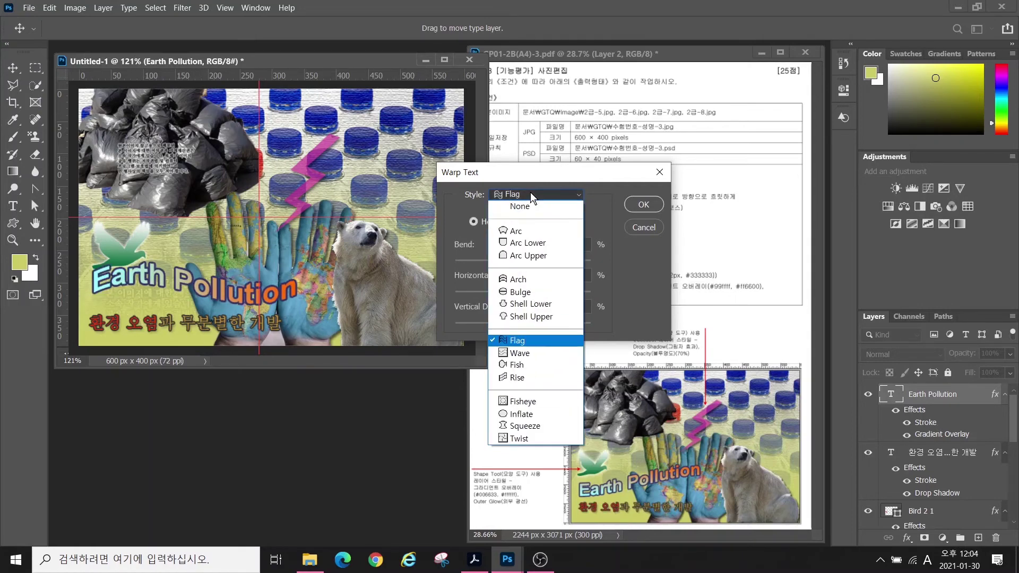
left_click(510, 376)
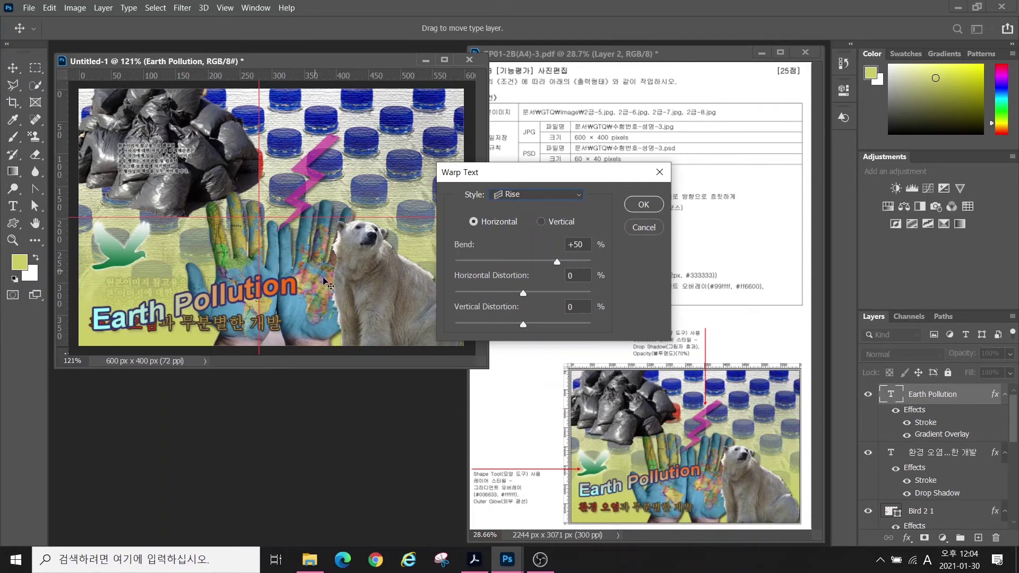
left_click(643, 205)
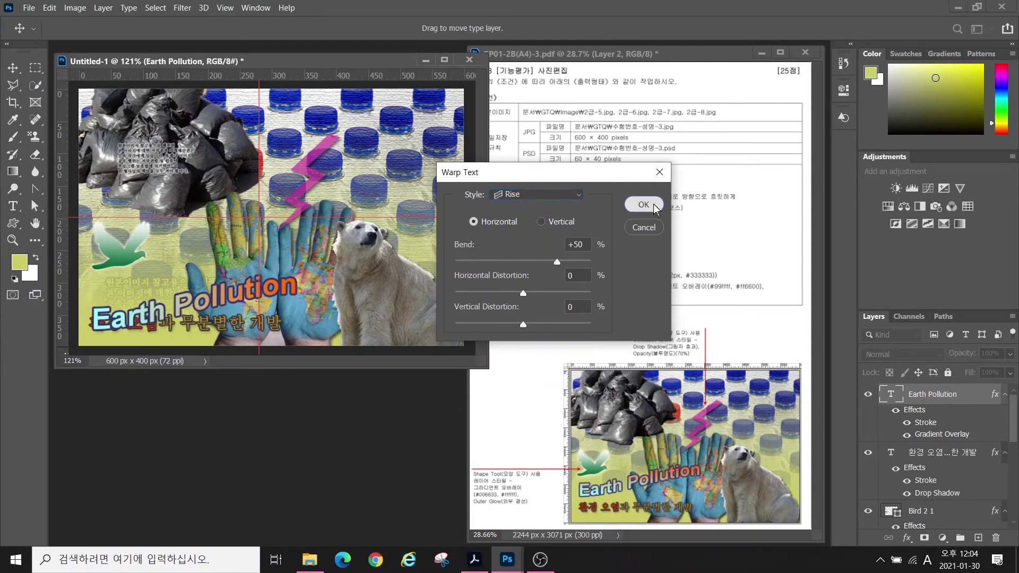
left_click_drag(212, 307, 212, 276)
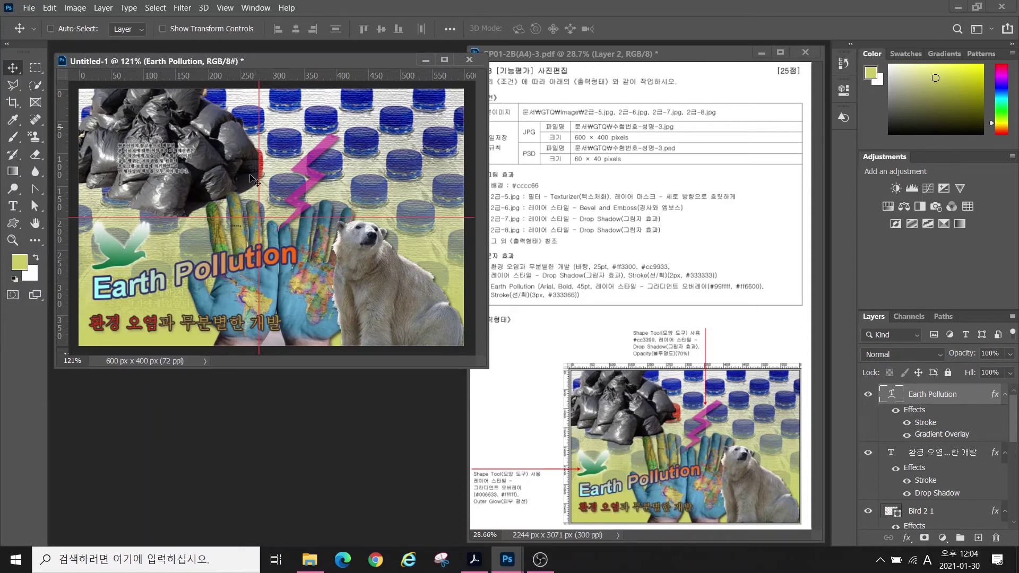
- Clear the guides and save the page as a JPEG in the GTQ folder, its name ending in 3
left_click(227, 9)
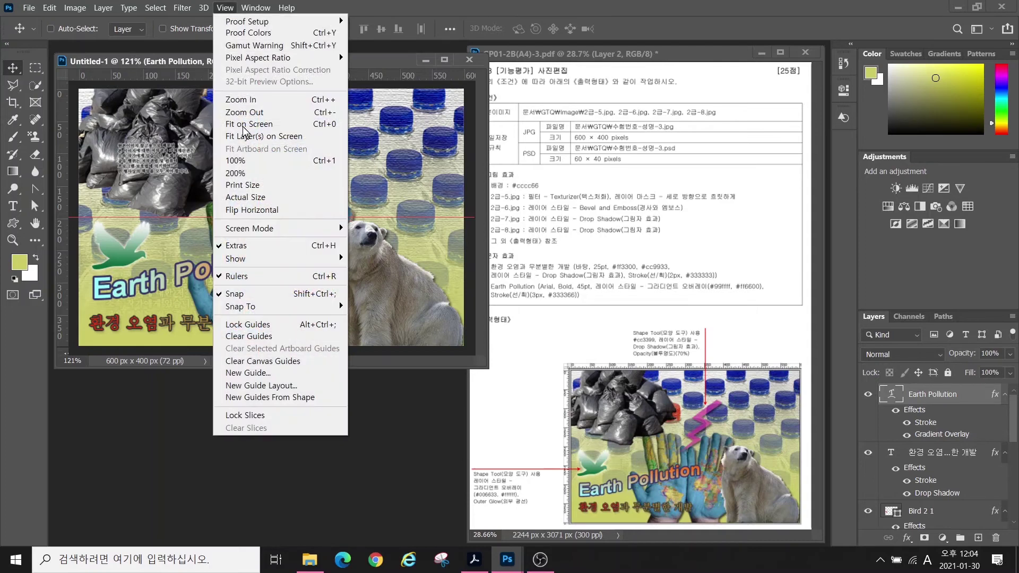
left_click(242, 336)
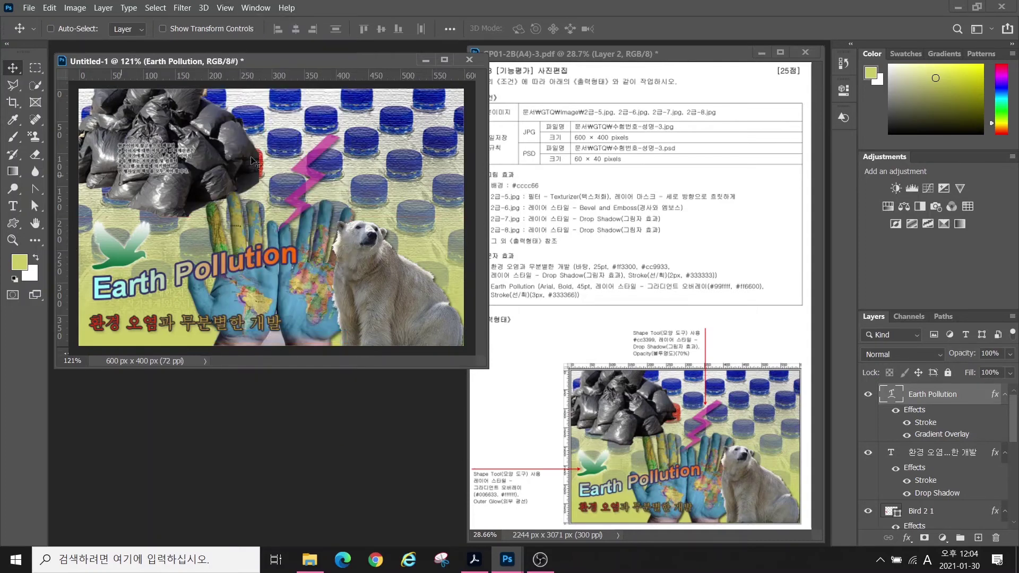
left_click(29, 8)
left_click(50, 147)
left_click(147, 33)
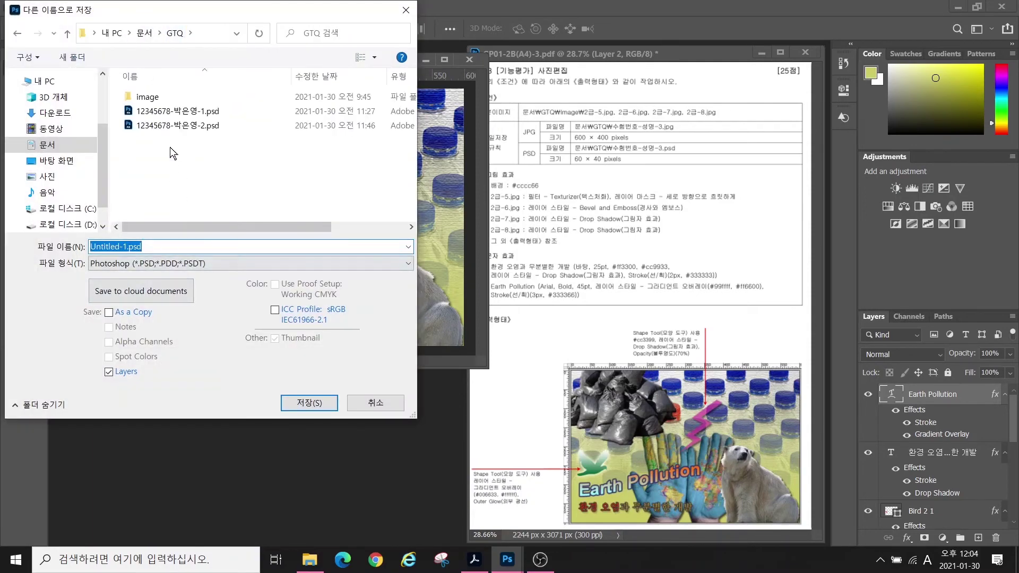
left_click(170, 126)
left_click(160, 247)
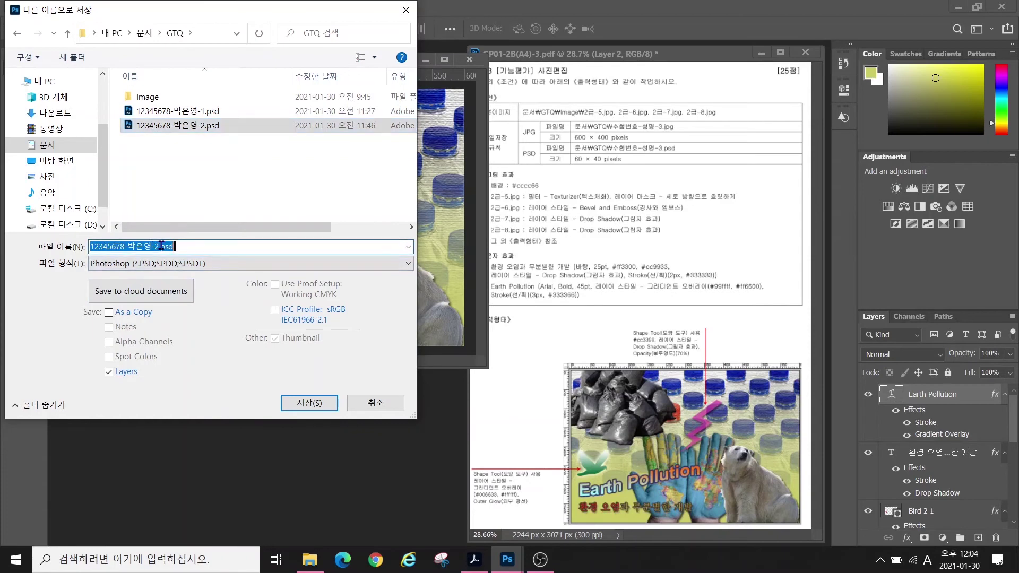
left_click_drag(154, 246, 181, 247)
type("3")
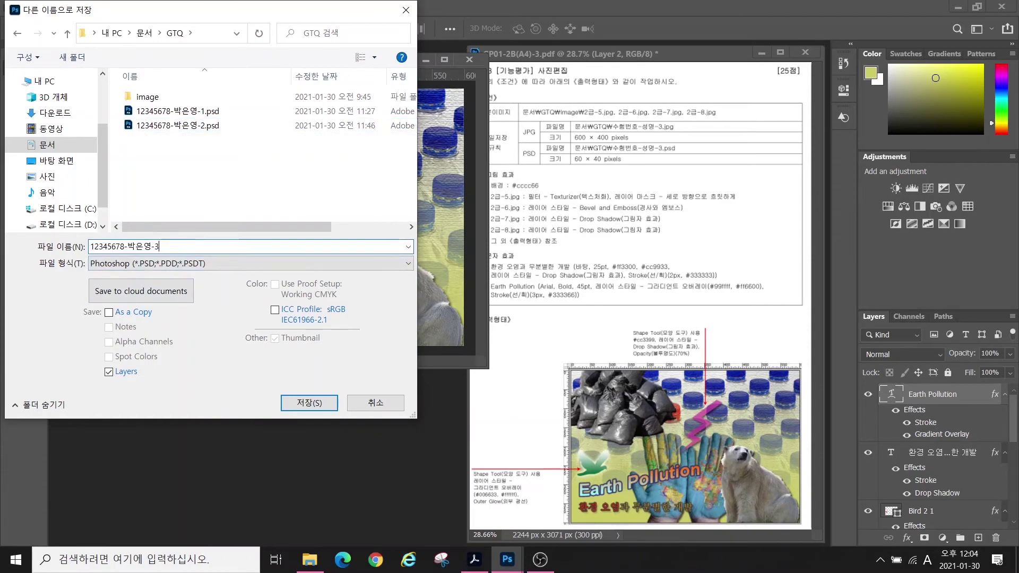
left_click(188, 266)
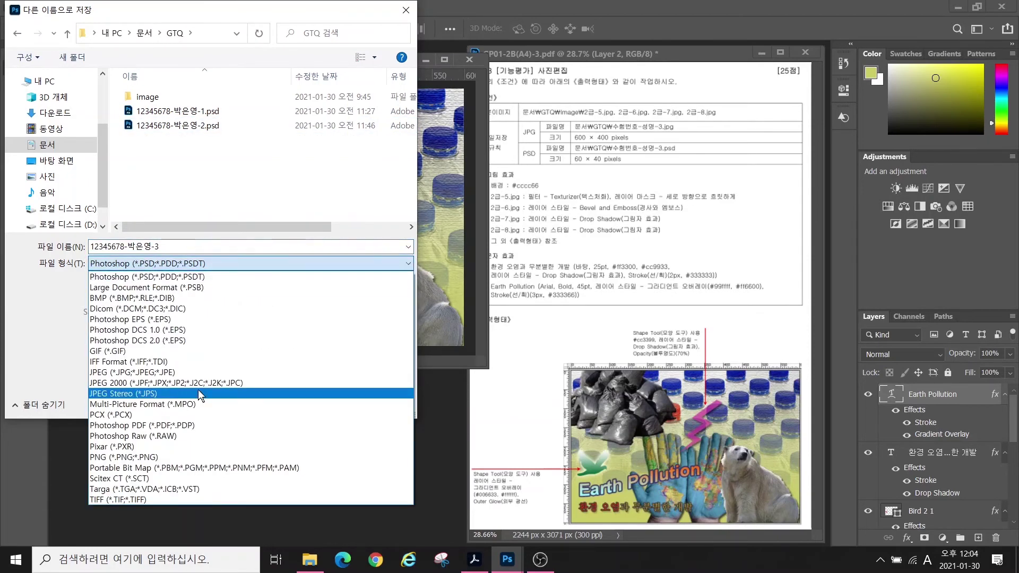
left_click(161, 374)
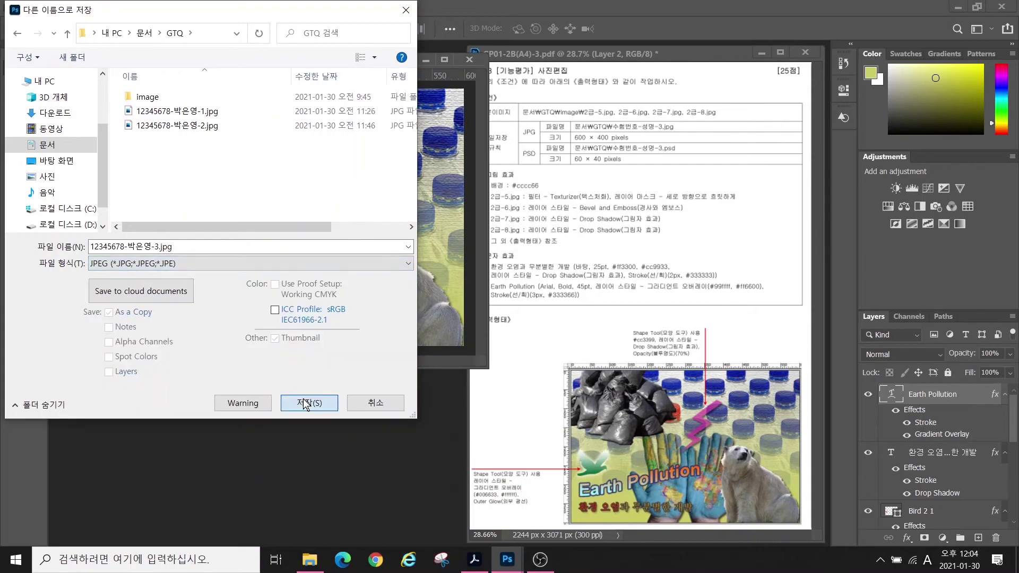
left_click(308, 403)
key("Return")
- Shrink the image to 60×40 px, save it as a PSD, and close the document
left_click(74, 8)
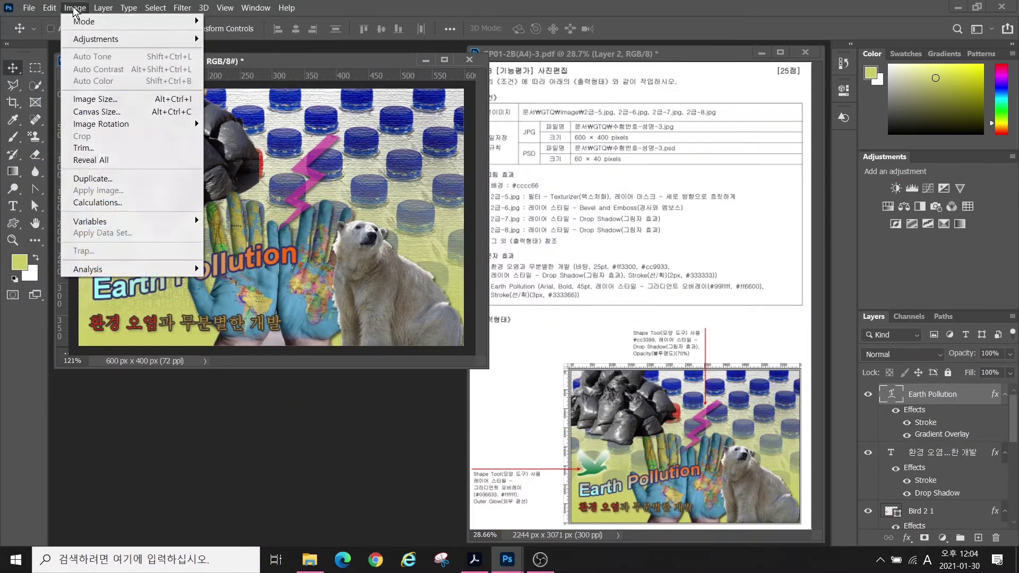
left_click(94, 99)
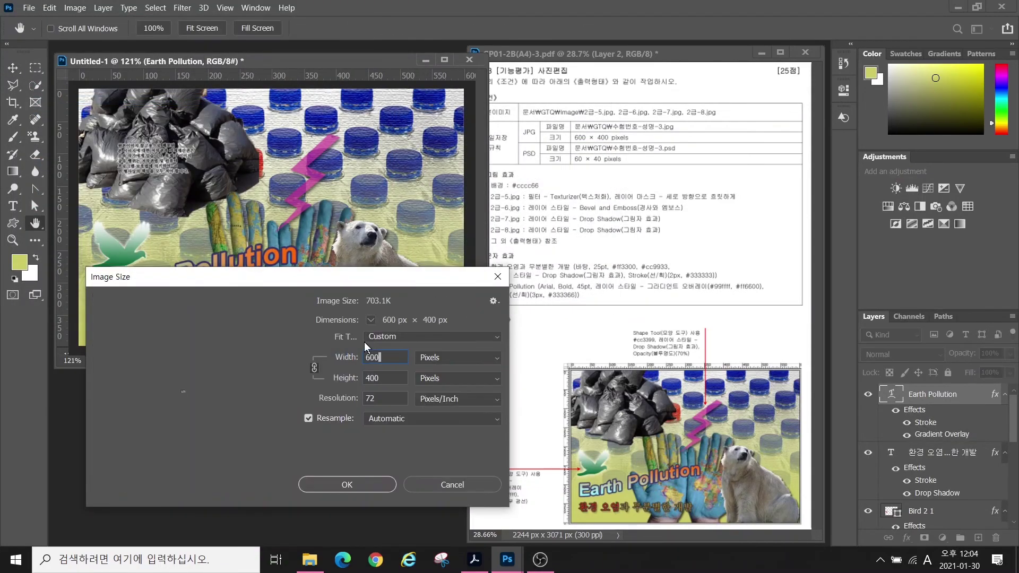
key("Escape")
left_click(74, 7)
left_click(94, 99)
type("60")
key("Return")
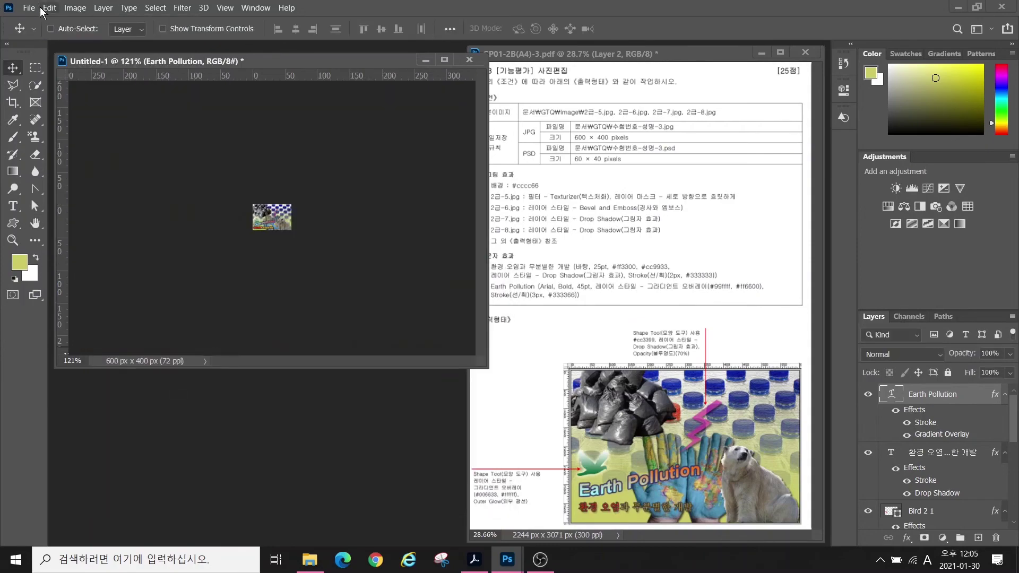
left_click(29, 8)
key("shift+ctrl+s")
left_click(296, 269)
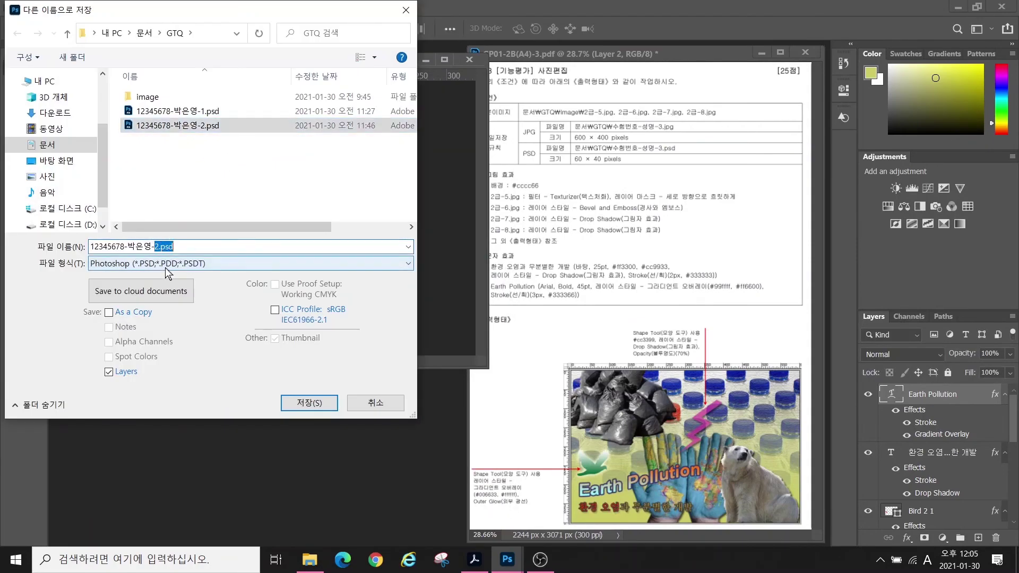
key("Return")
key("Return")
left_click(469, 59)
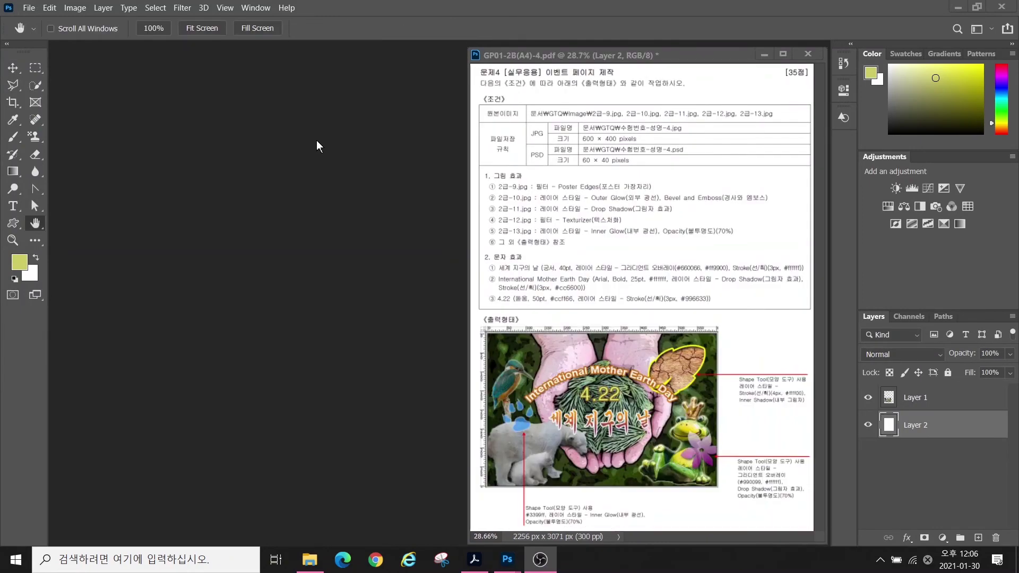
- Create a new 600×400 px blank document
left_click(29, 7)
left_click(41, 21)
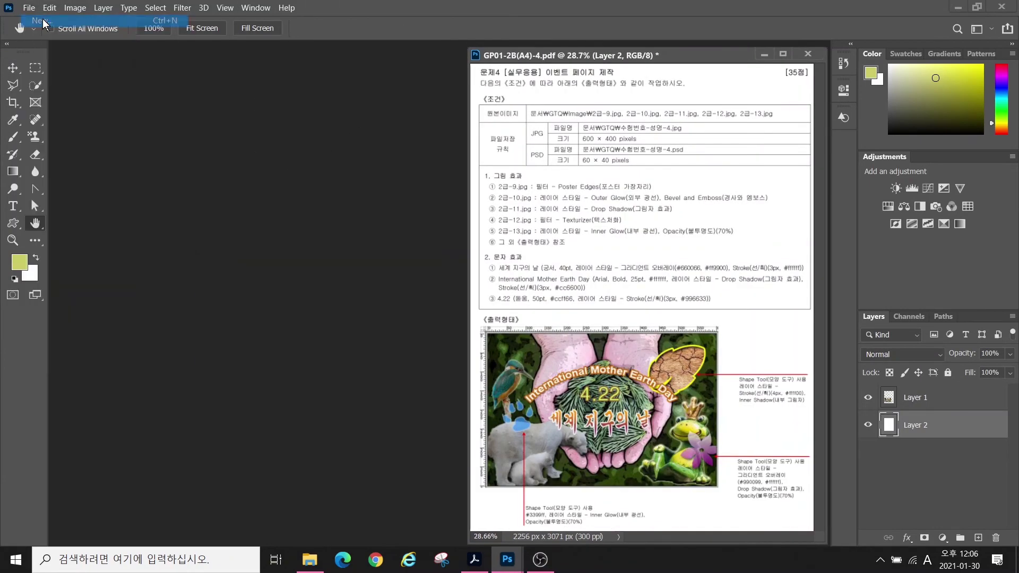
left_click(622, 182)
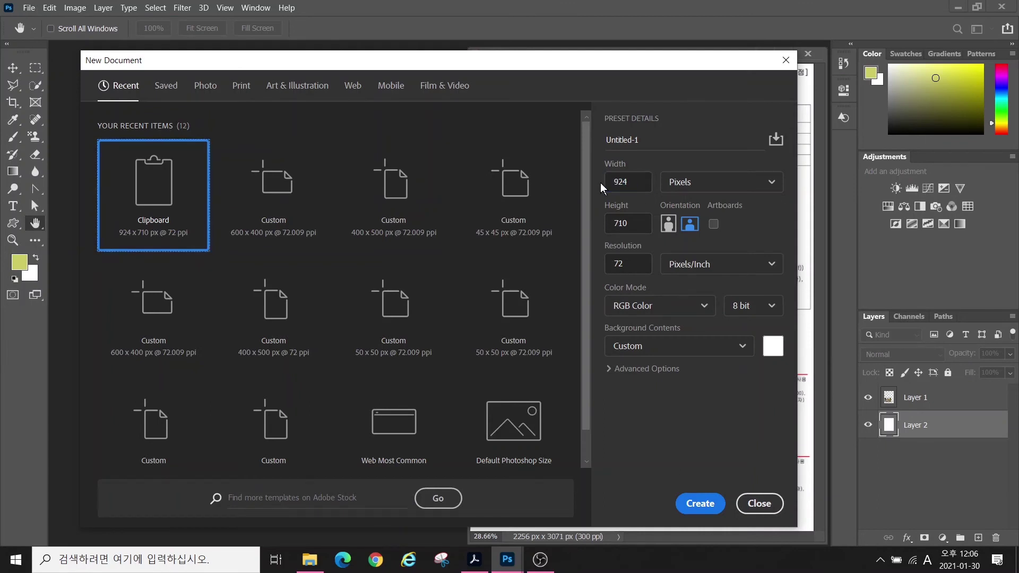
key("Tab")
type("6")
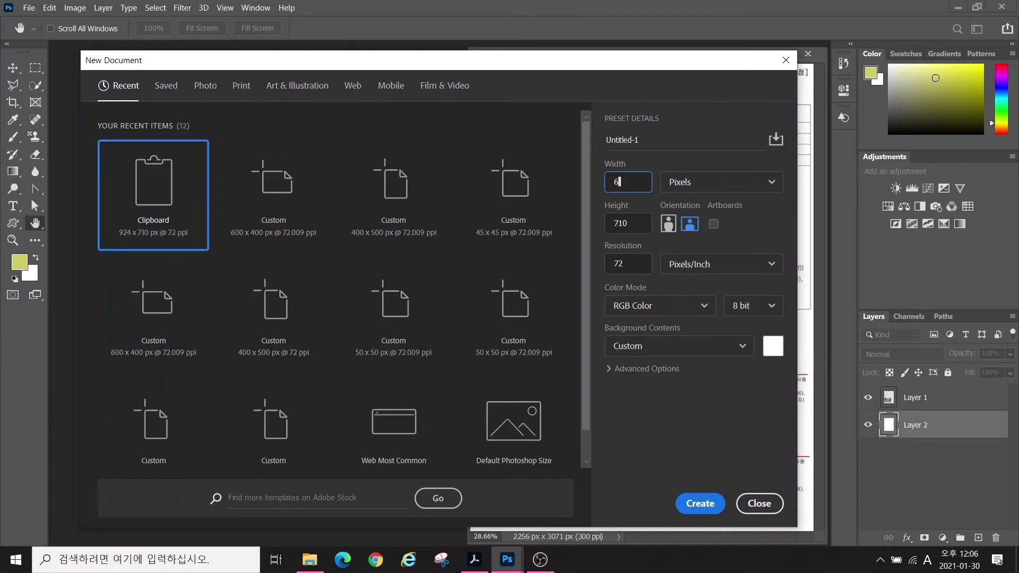
type("00")
key("Tab")
type("40")
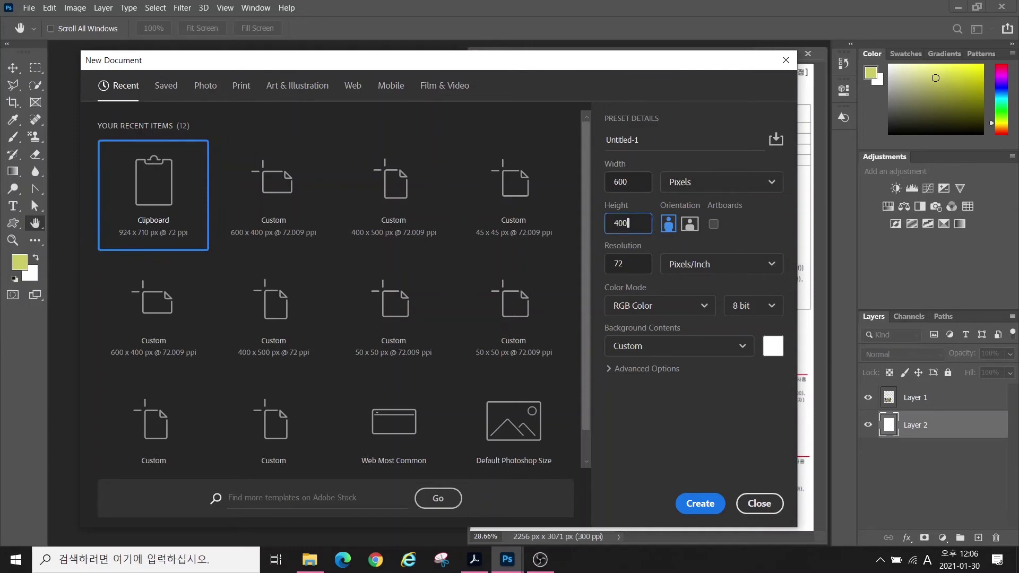
type("0")
left_click(685, 502)
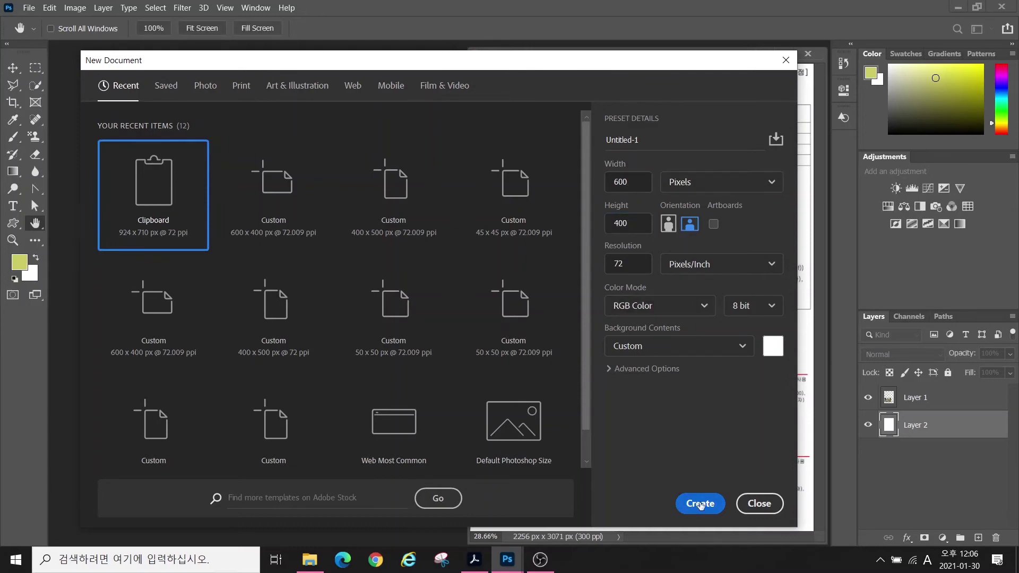
- Show rulers around the new canvas
left_click(225, 12)
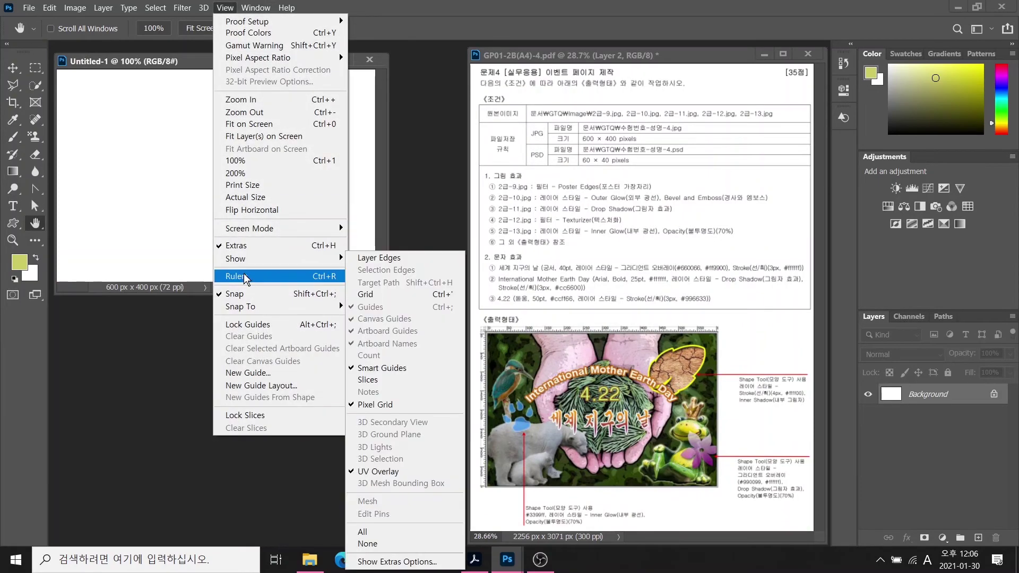
left_click(244, 275)
scroll(378, 311, "up", 2)
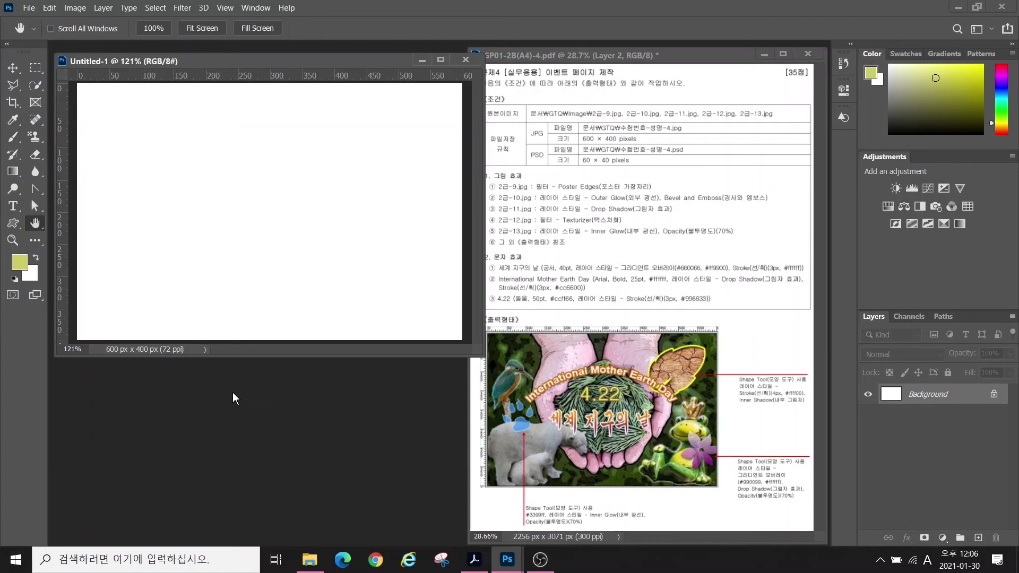
key("ctrl+o")
- Open 2급-9.jpg from the GTQ image folder
left_click(47, 161)
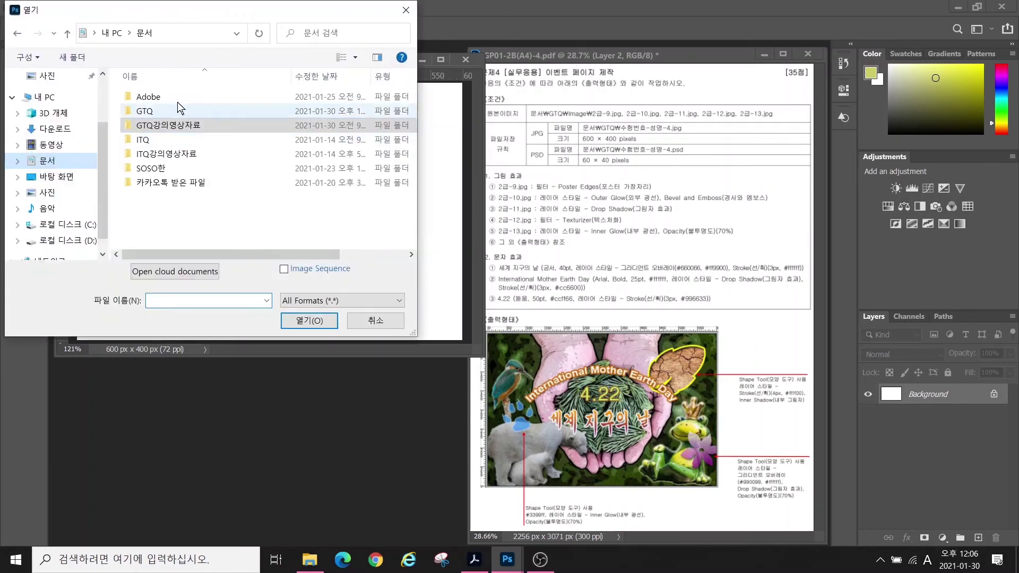
double_click(141, 112)
double_click(142, 97)
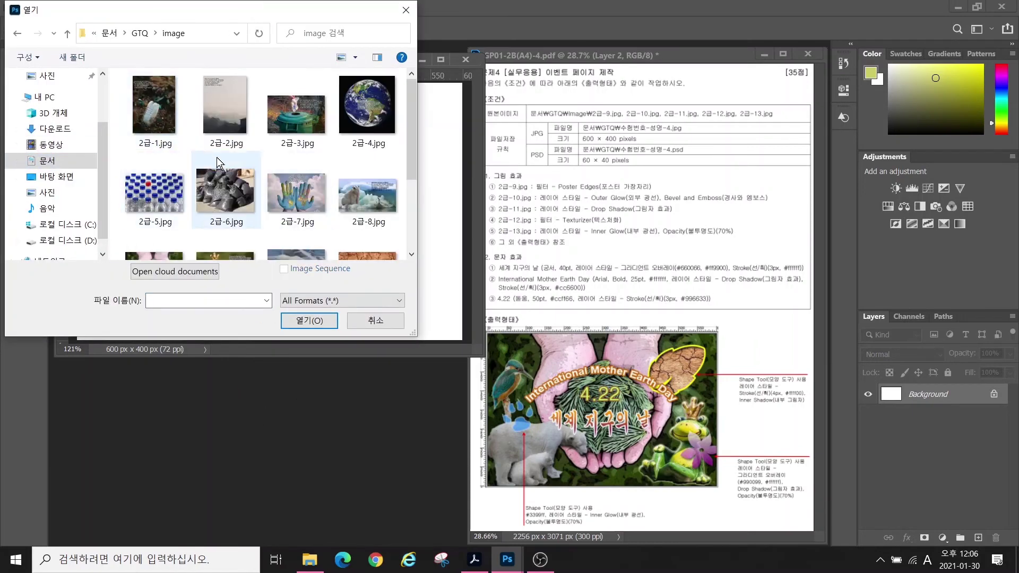
scroll(217, 162, "down", 1)
left_click(154, 217)
left_click(309, 320)
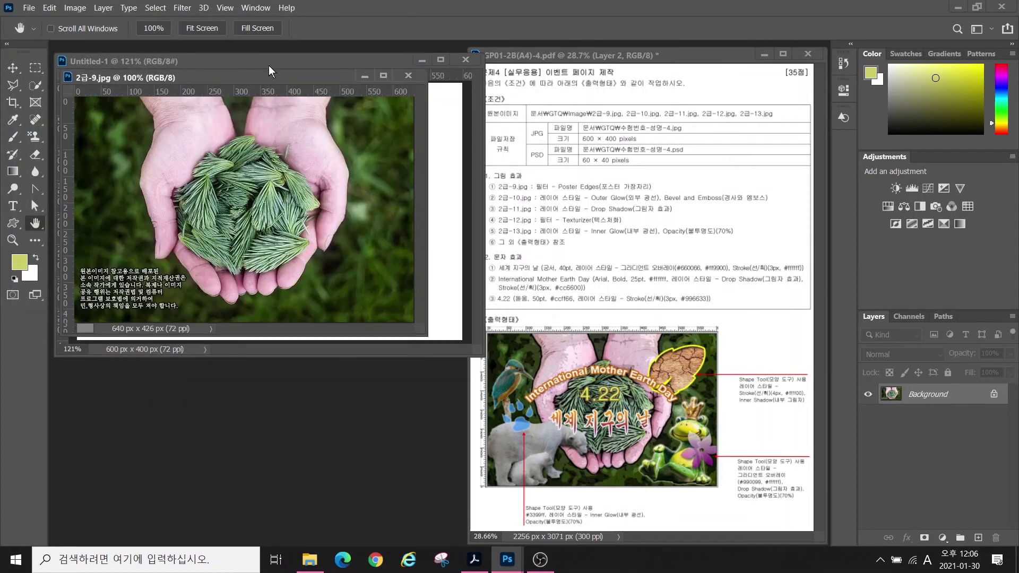
left_click_drag(257, 75, 283, 217)
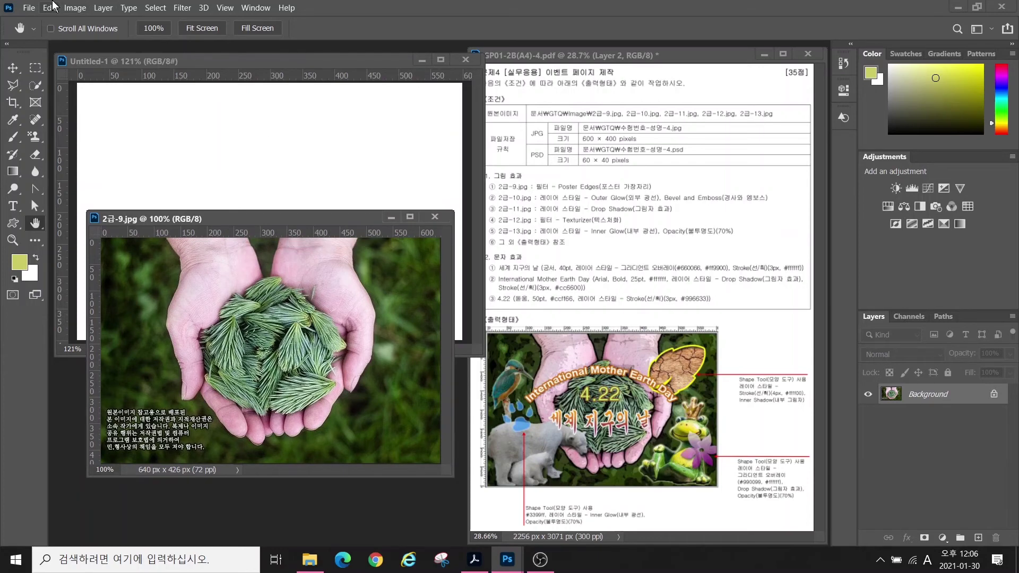
- Resize the source photo to 600×400 px
left_click(75, 8)
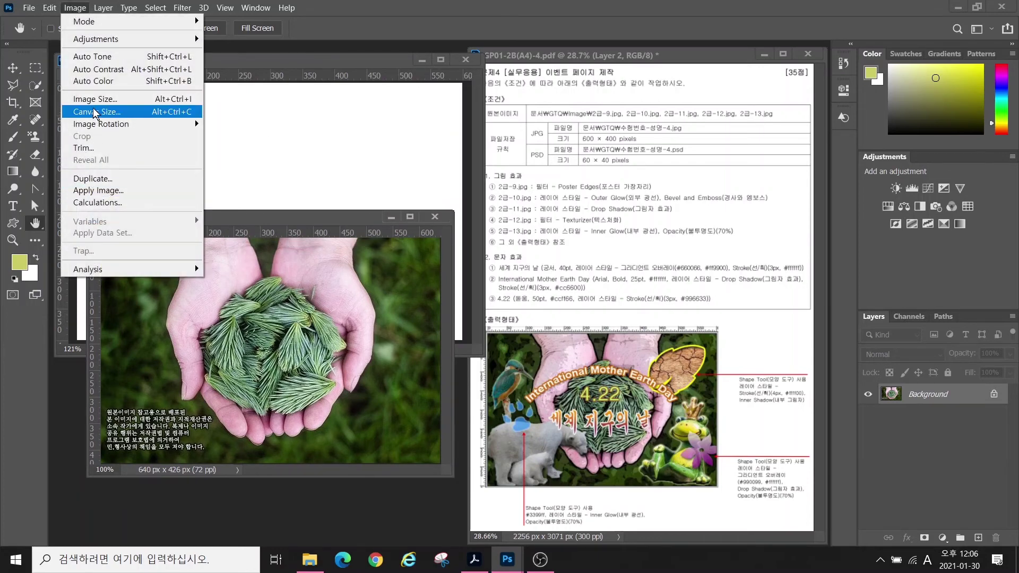
left_click(95, 98)
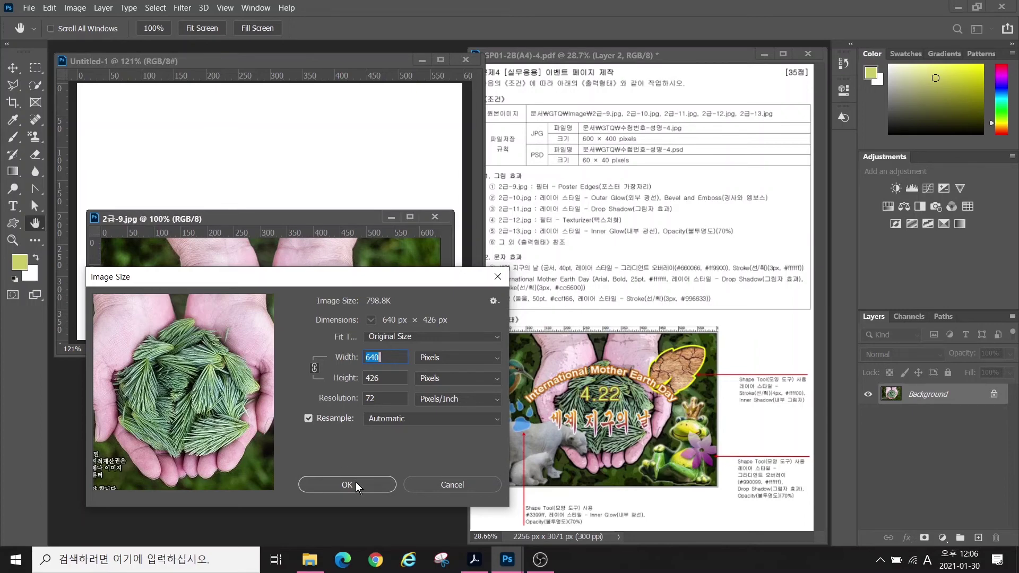
type("600")
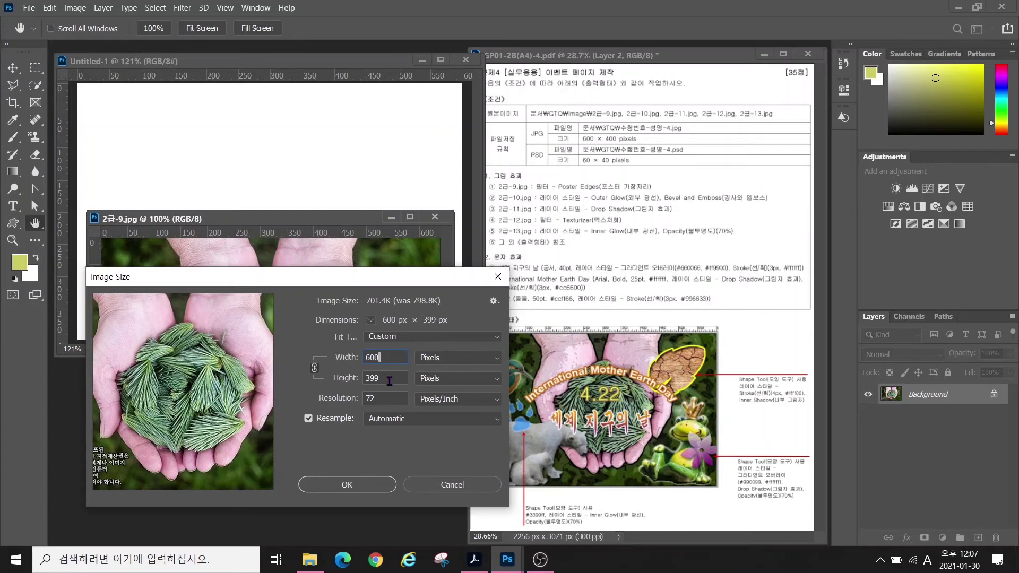
key("Tab")
type("400")
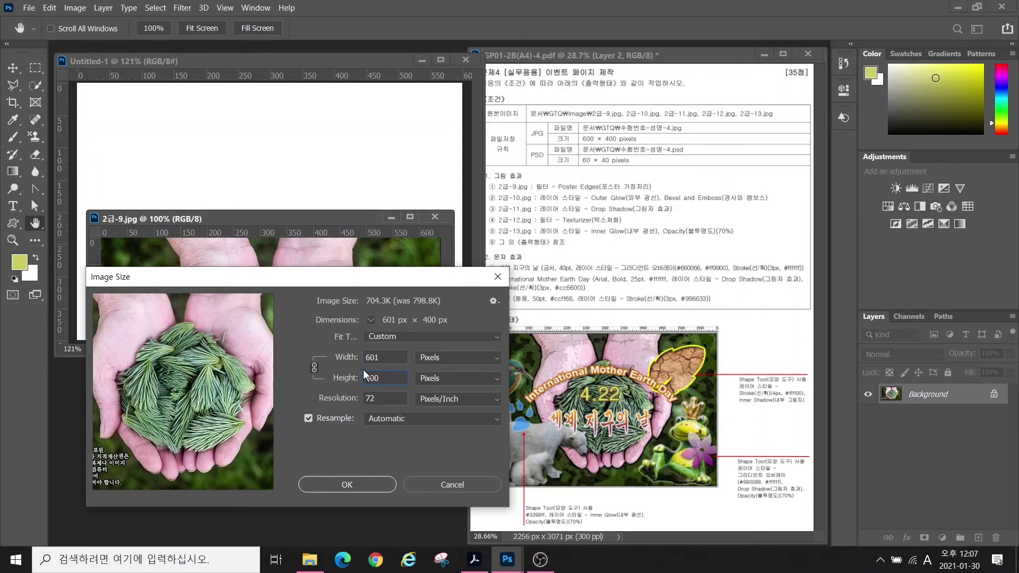
left_click(353, 491)
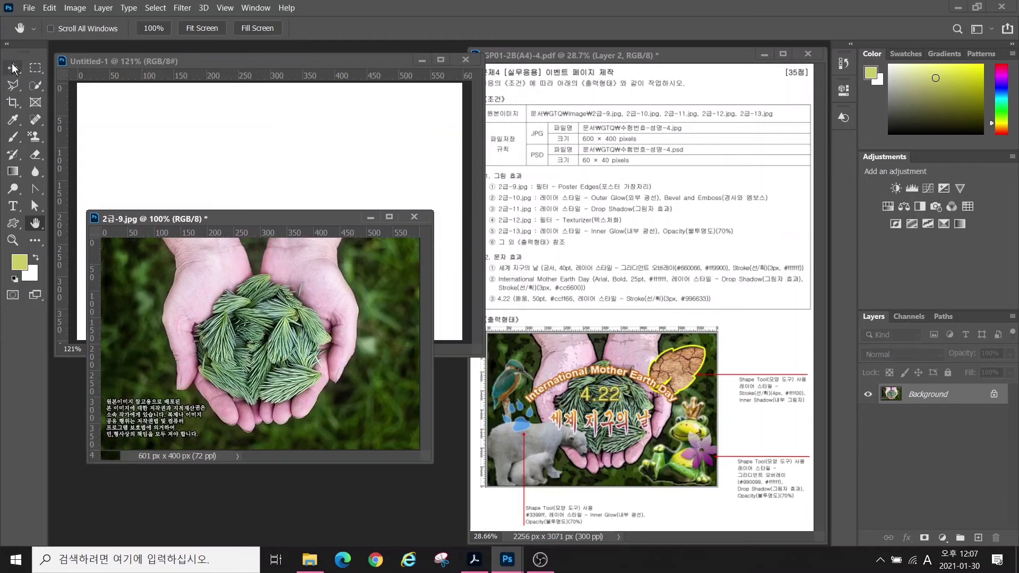
- Copy the hands photo into the new canvas and close the source without saving
key("v")
left_click(212, 164)
key("ctrl+v")
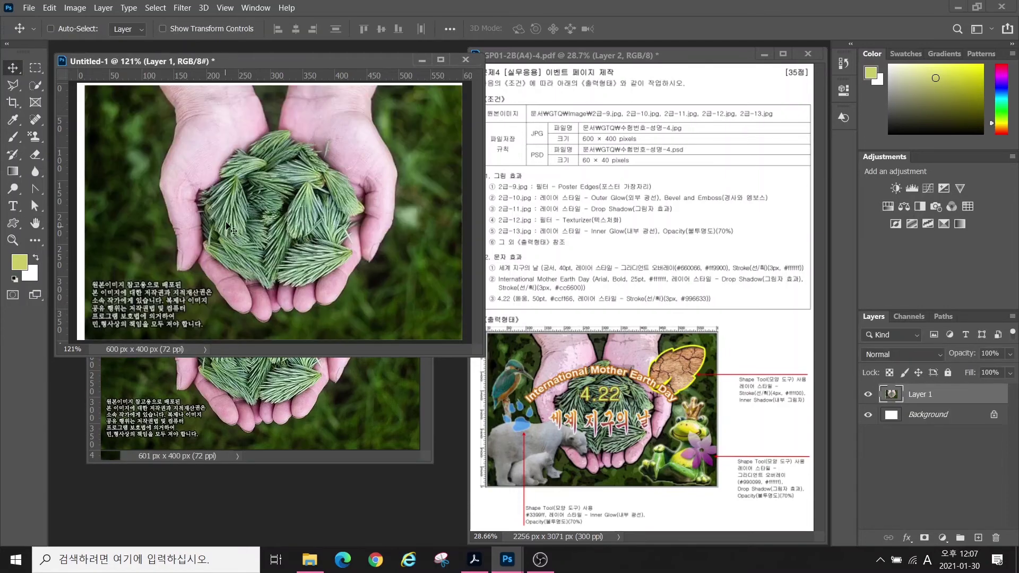
left_click_drag(232, 223, 231, 214)
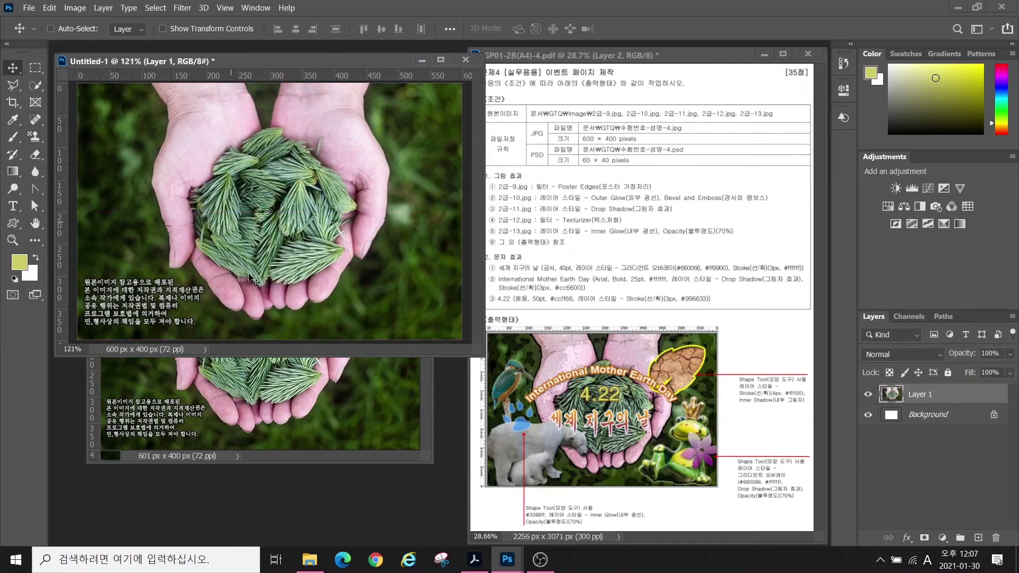
left_click(348, 380)
left_click(414, 217)
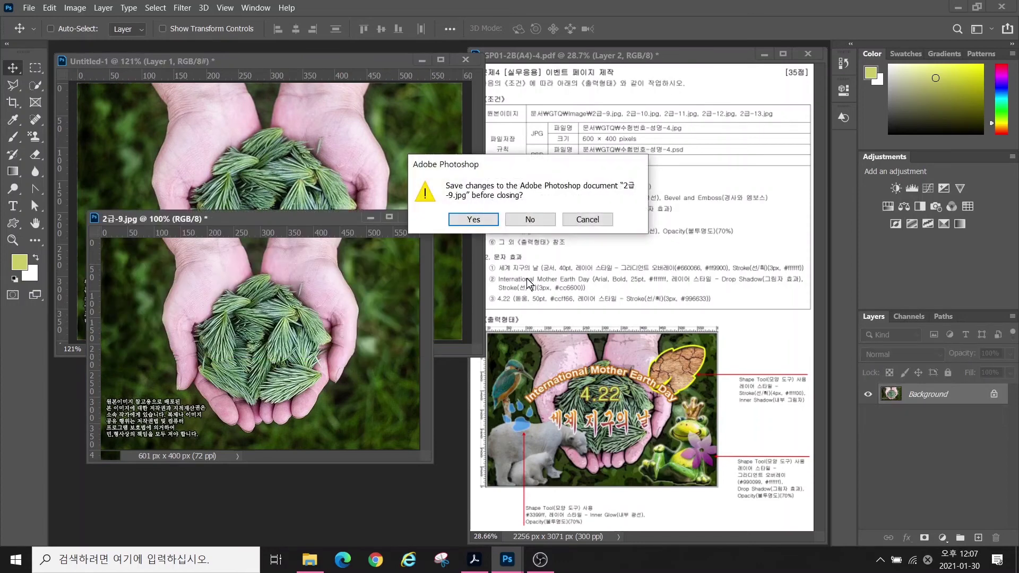
left_click(523, 218)
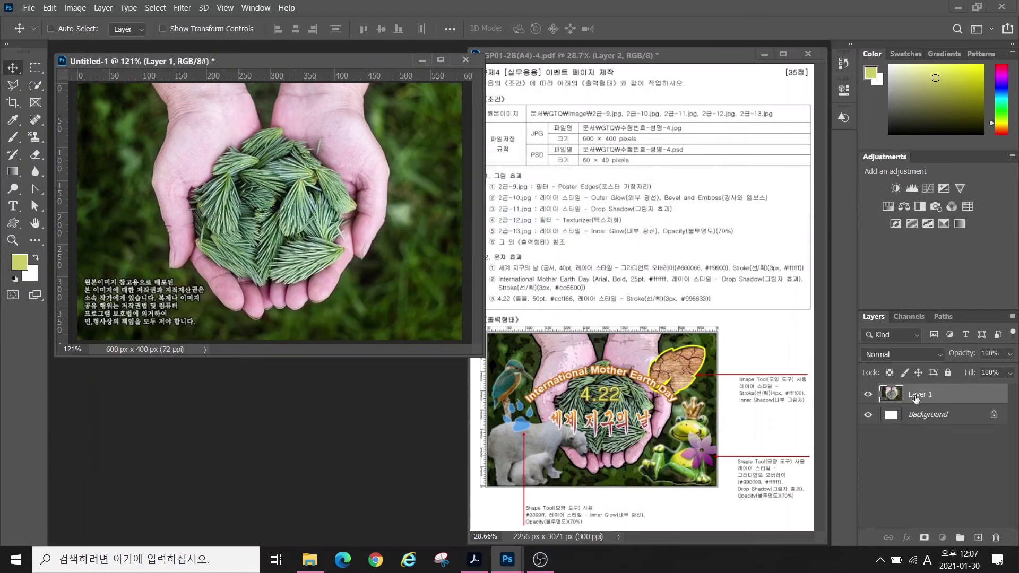
- Rename Layer 1 to 2-9
double_click(915, 396)
type("2-9")
key("Return")
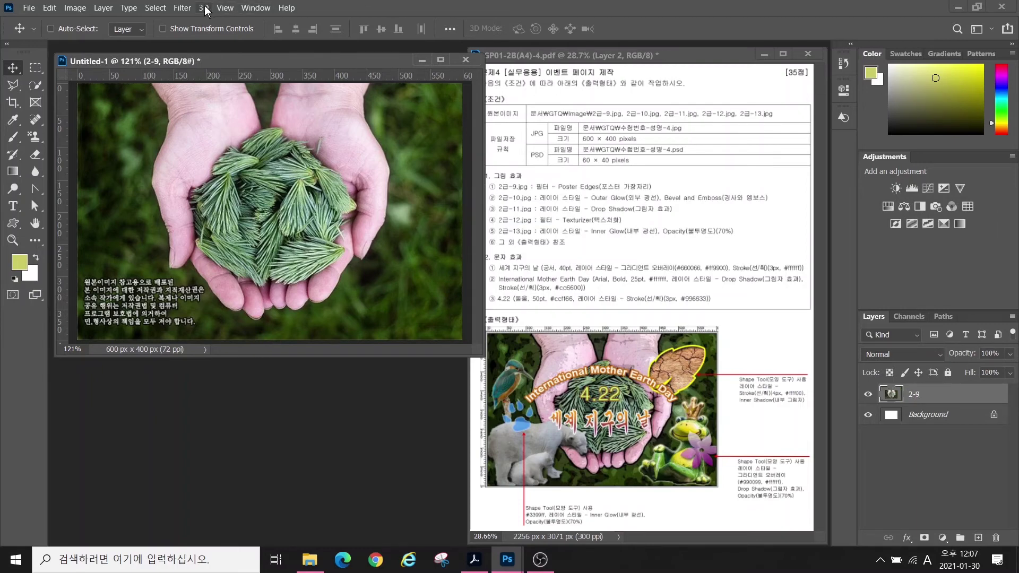
- Apply the Artistic Poster Edges filter from the Filter Gallery to layer 2-9
left_click(183, 9)
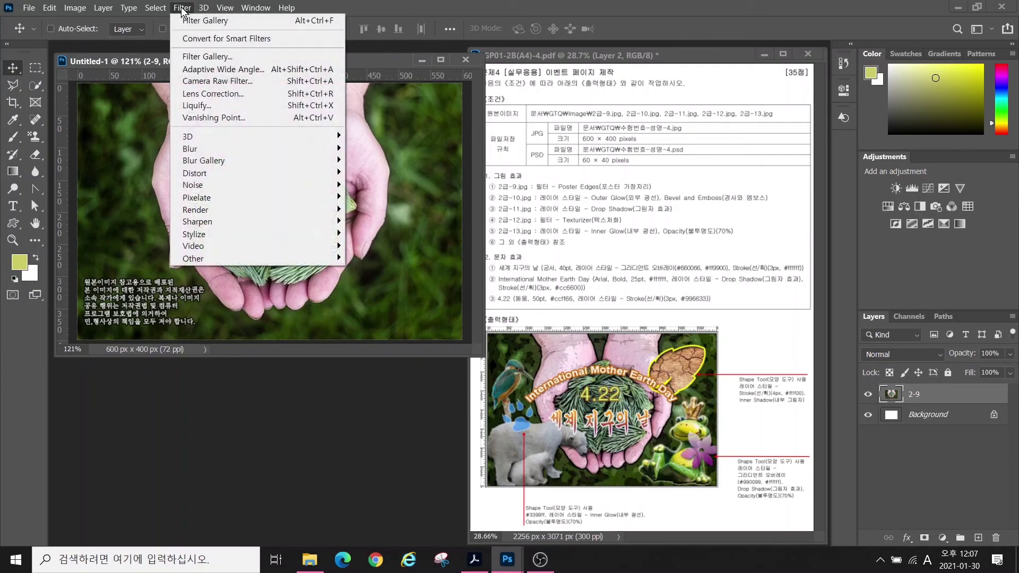
left_click(196, 56)
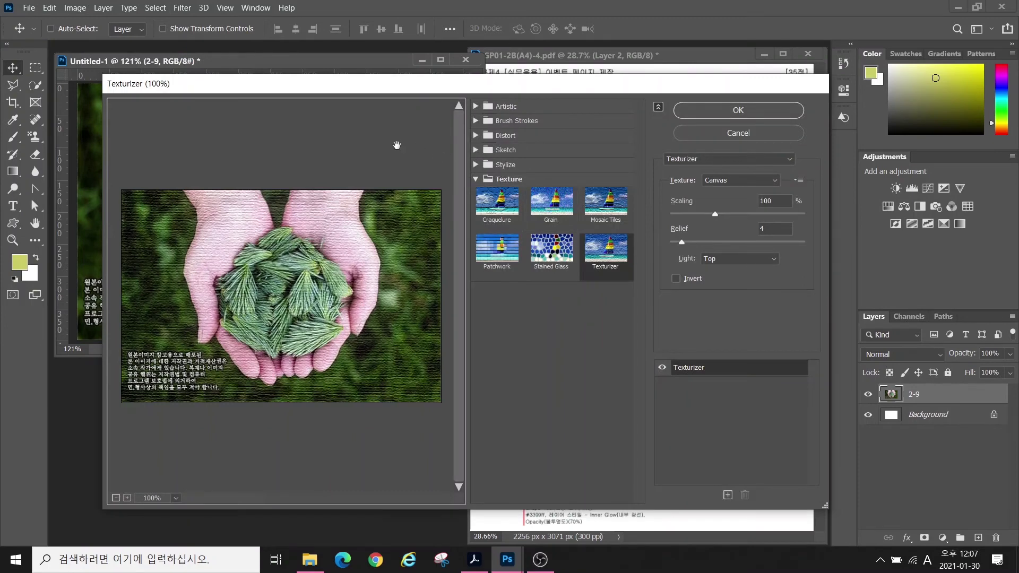
left_click(506, 107)
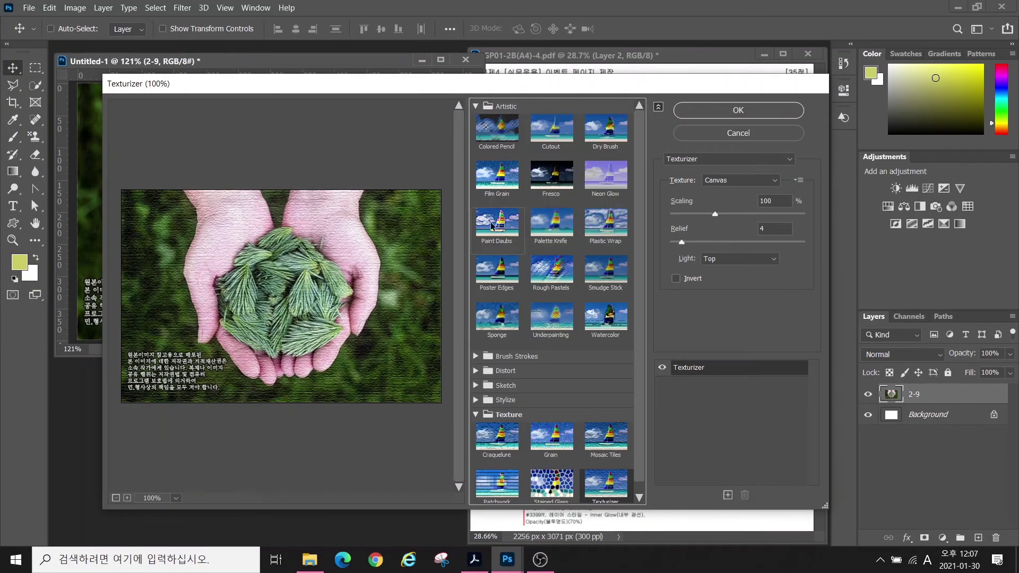
left_click(497, 275)
key("Return")
key("ctrl+o")
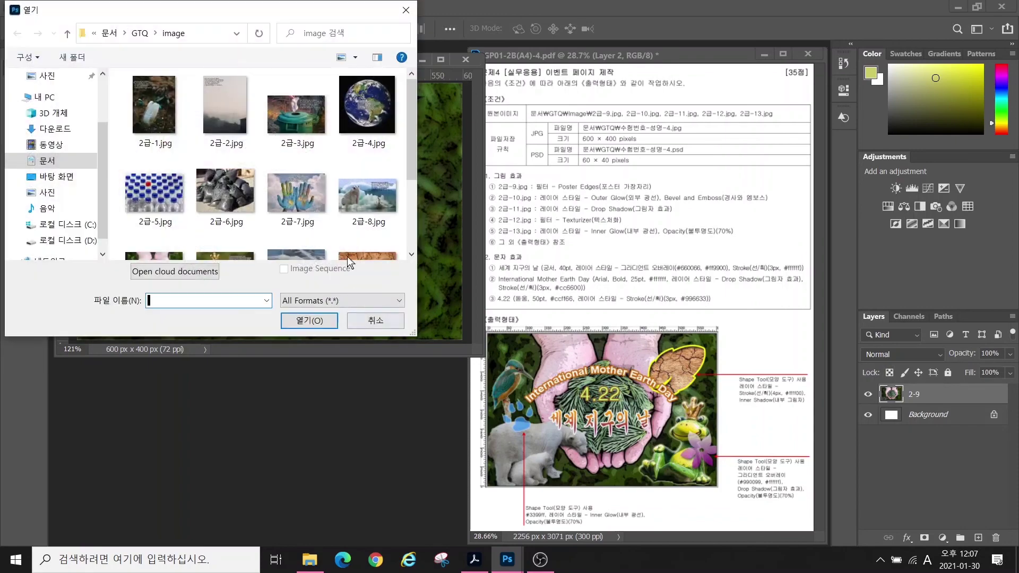
- Open 2급-10.jpg and select the crowned frog with Quick Selection
scroll(309, 180, "down", 1)
double_click(218, 216)
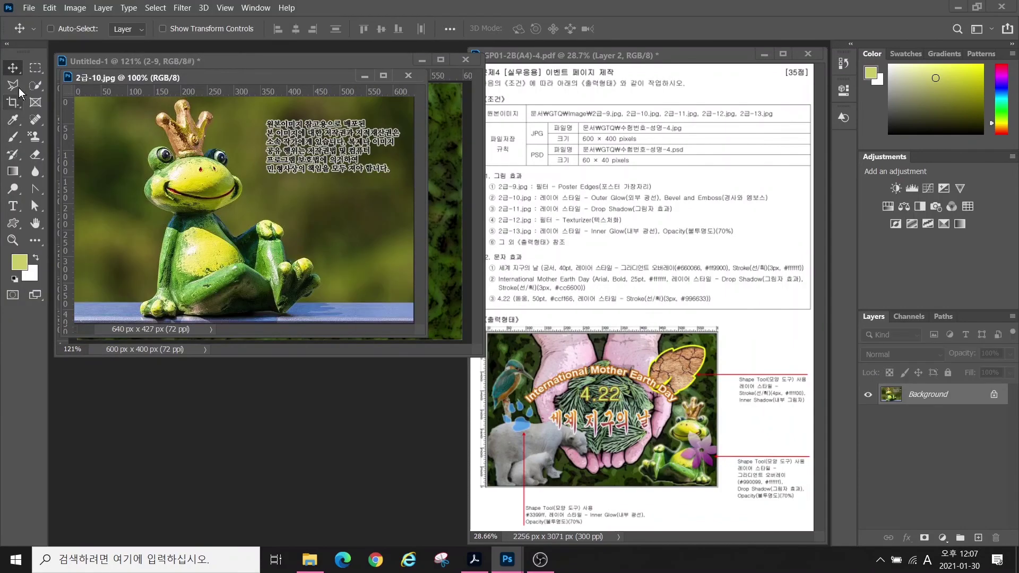
key("w")
mouse_move(198, 177)
left_mouse_down()
mouse_move(211, 285)
mouse_move(262, 257)
mouse_move(288, 276)
mouse_move(274, 240)
mouse_move(160, 289)
mouse_move(167, 306)
mouse_move(310, 275)
left_mouse_up()
mouse_move(171, 197)
left_mouse_down()
mouse_move(161, 196)
mouse_move(163, 158)
mouse_move(214, 160)
mouse_move(235, 187)
left_mouse_up()
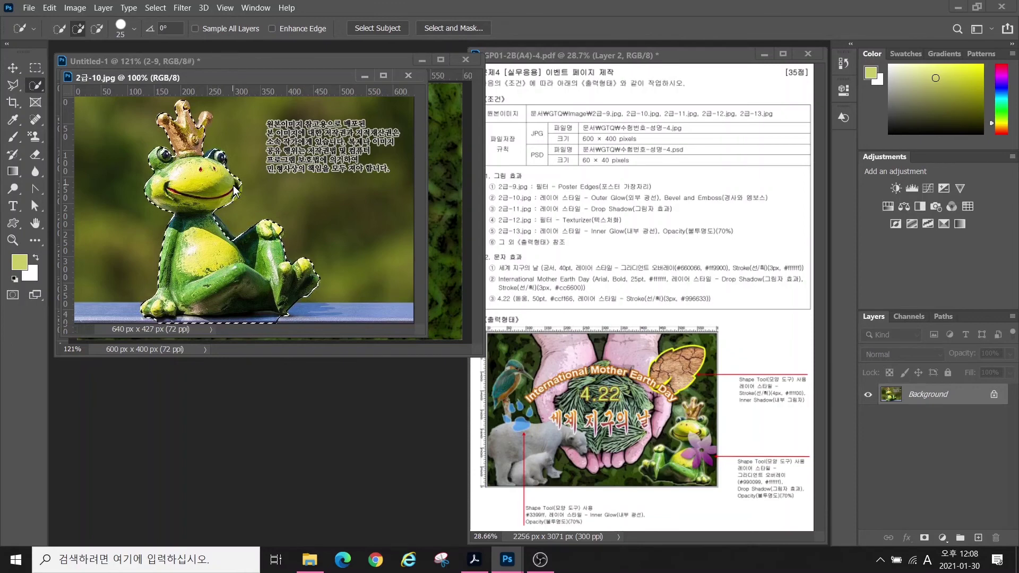
left_click_drag(183, 108, 204, 117)
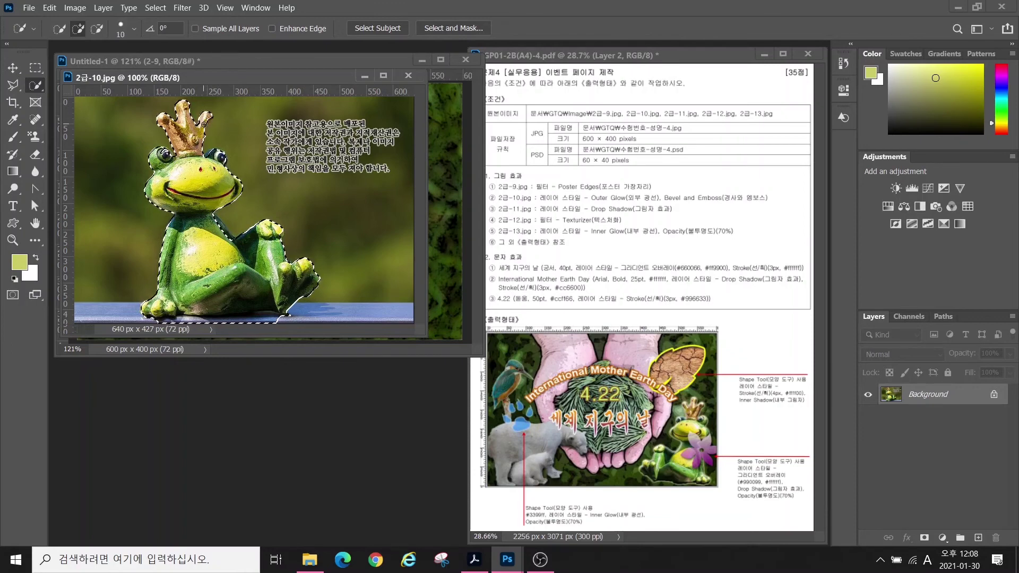
left_click(97, 29)
left_click_drag(273, 320, 176, 321)
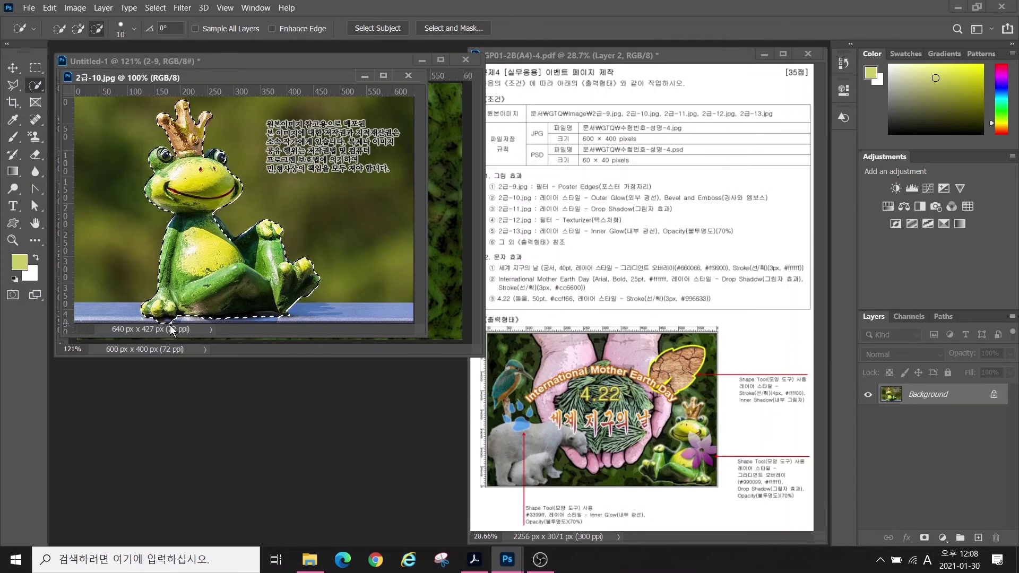
- Move the frog into the canvas, shrink it to about 62% and flip it horizontally at lower right
left_click_drag(196, 77, 196, 177)
key("v")
left_click_drag(187, 255, 329, 210)
key("ctrl+t")
left_click_drag(272, 144, 355, 247)
left_click_drag(412, 330, 326, 247)
right_click(330, 285)
left_click(365, 507)
left_click_drag(290, 168, 330, 176)
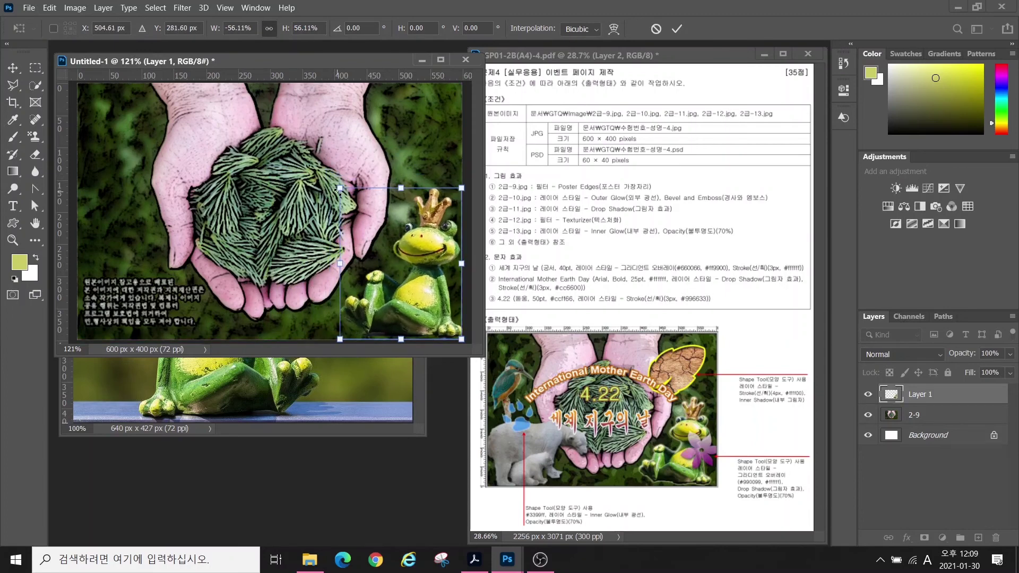
key("Return")
left_click(321, 381)
- Close the frog source and rename its layer 2-10, undoing a trial layer mask
key("ctrl+w")
double_click(918, 395)
type("2-10")
key("Return")
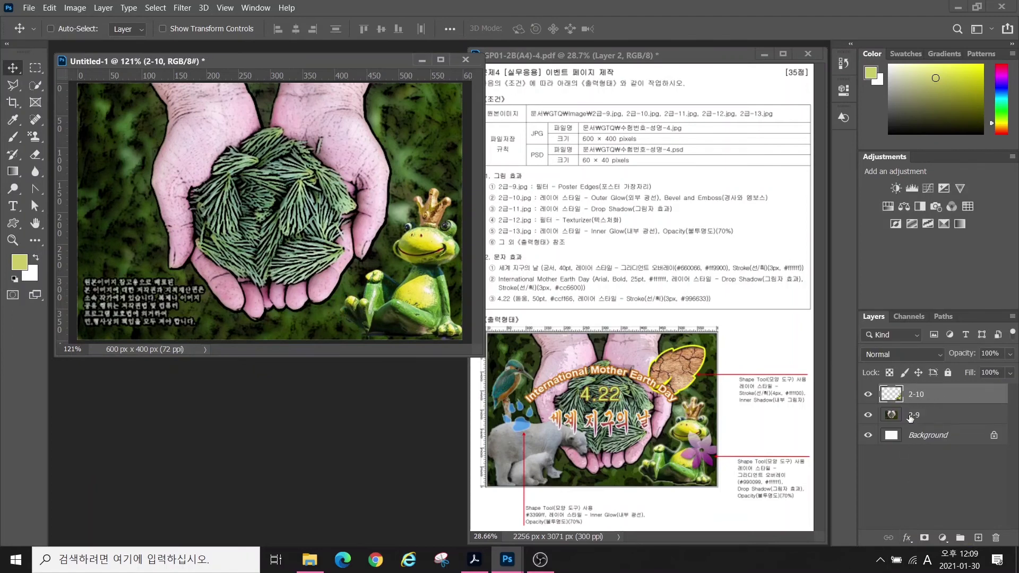
left_click(924, 538)
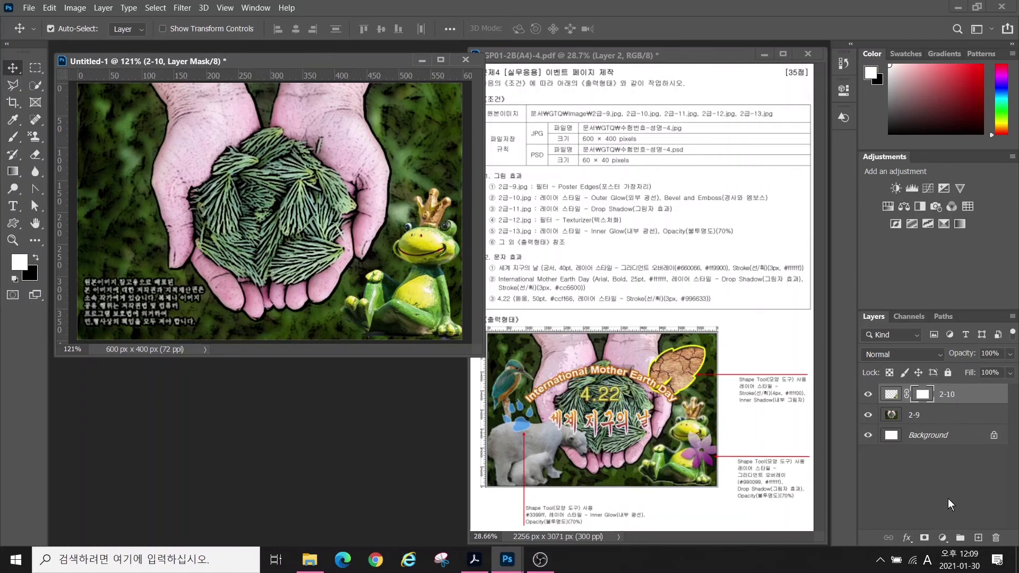
key("ctrl+z")
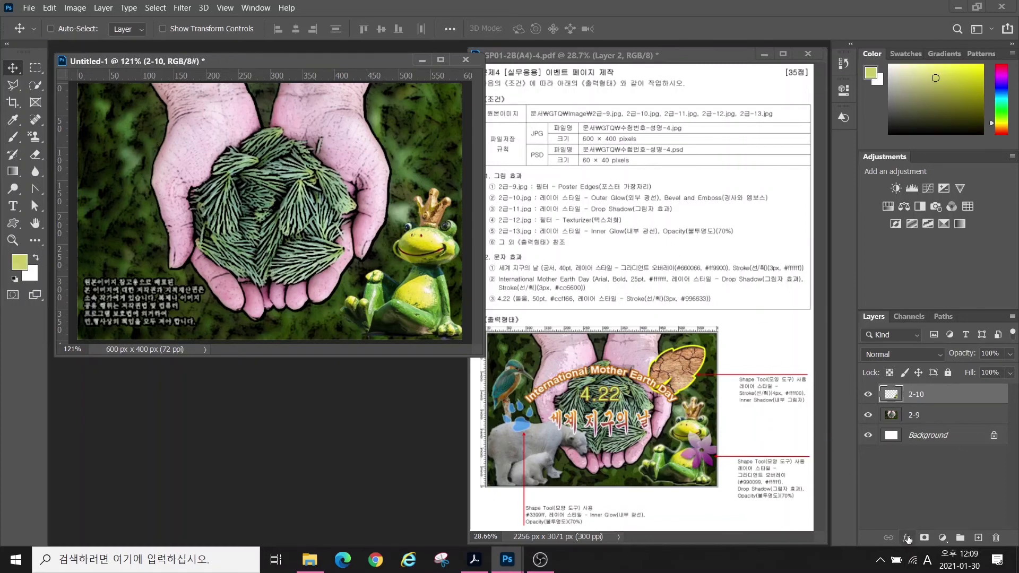
- Give layer 2-10 Outer Glow and Bevel & Emboss effects
left_click(907, 536)
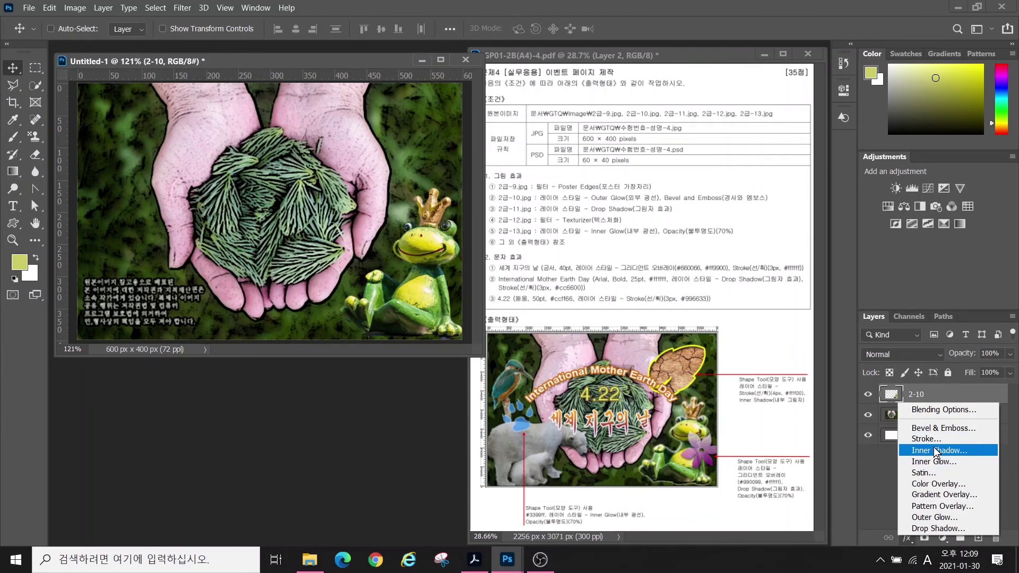
left_click(927, 520)
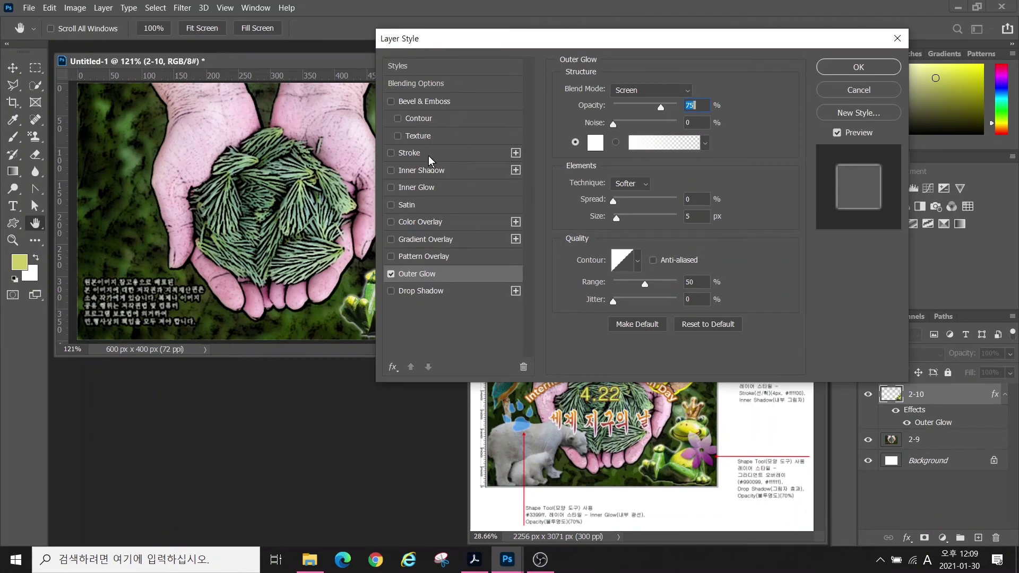
left_click(391, 101)
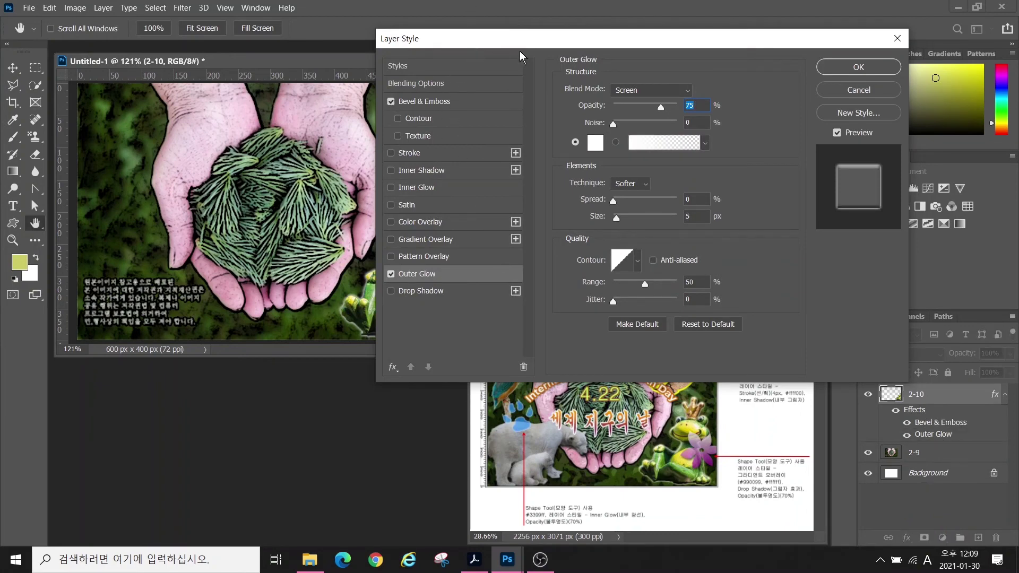
left_click_drag(484, 42, 617, 64)
left_click(972, 88)
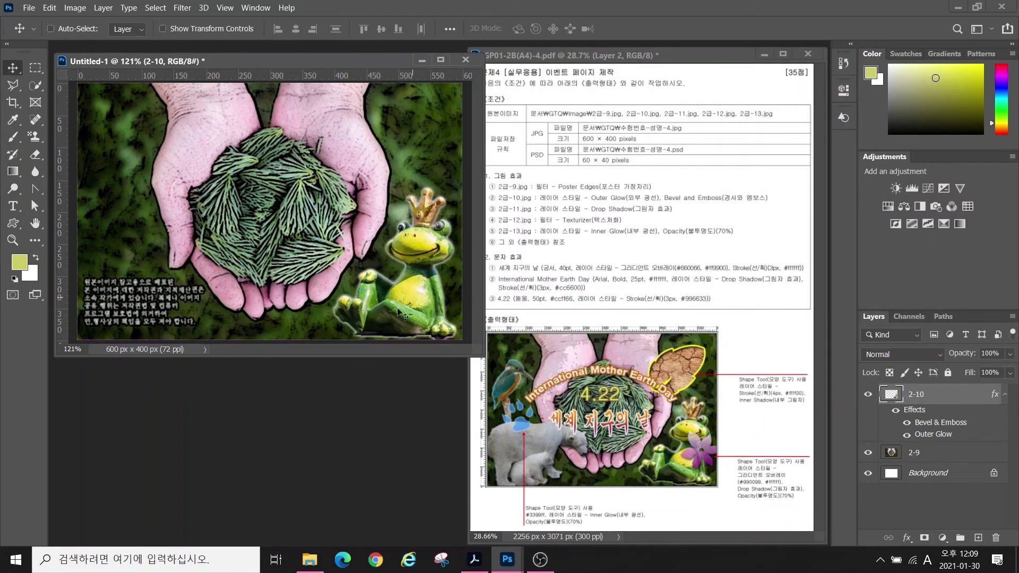
- Open the polar bear photo 2급-11.jpg
key("ctrl+o")
scroll(218, 158, "down", 1)
double_click(302, 212)
left_click_drag(279, 84, 368, 182)
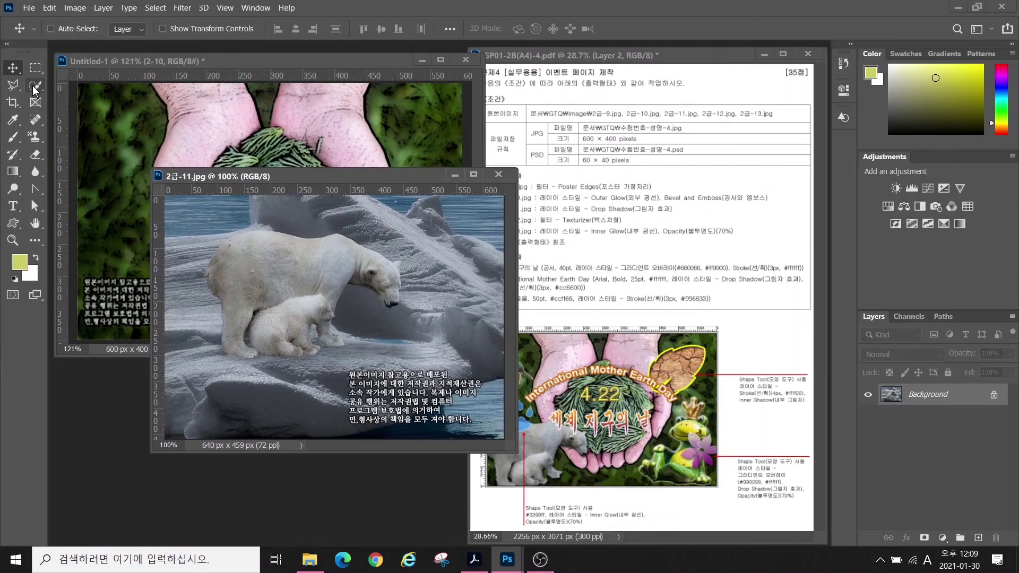
- Select the two polar bears with Quick Selection, trimming off surrounding ice
key("w")
mouse_move(313, 339)
left_mouse_down()
mouse_move(287, 318)
mouse_move(382, 269)
mouse_move(392, 298)
mouse_move(309, 351)
left_mouse_up()
left_click(97, 29)
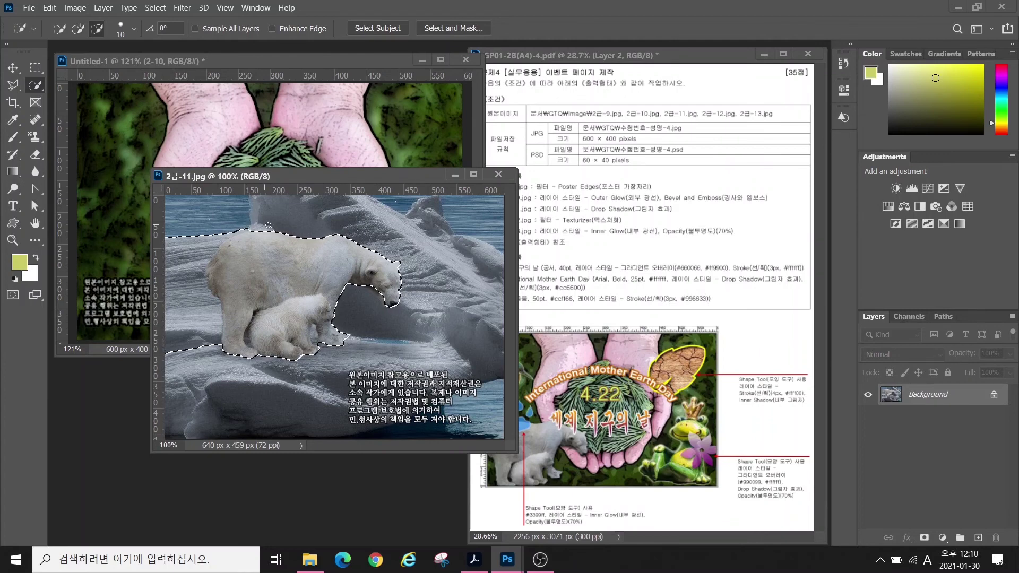
left_click_drag(183, 284, 240, 219)
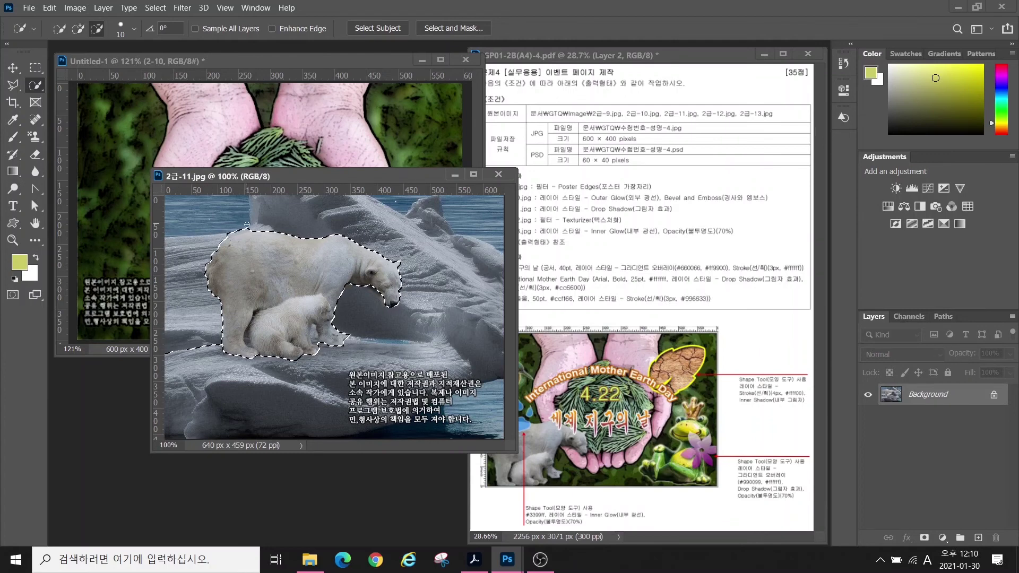
left_click(244, 226)
left_click(349, 333)
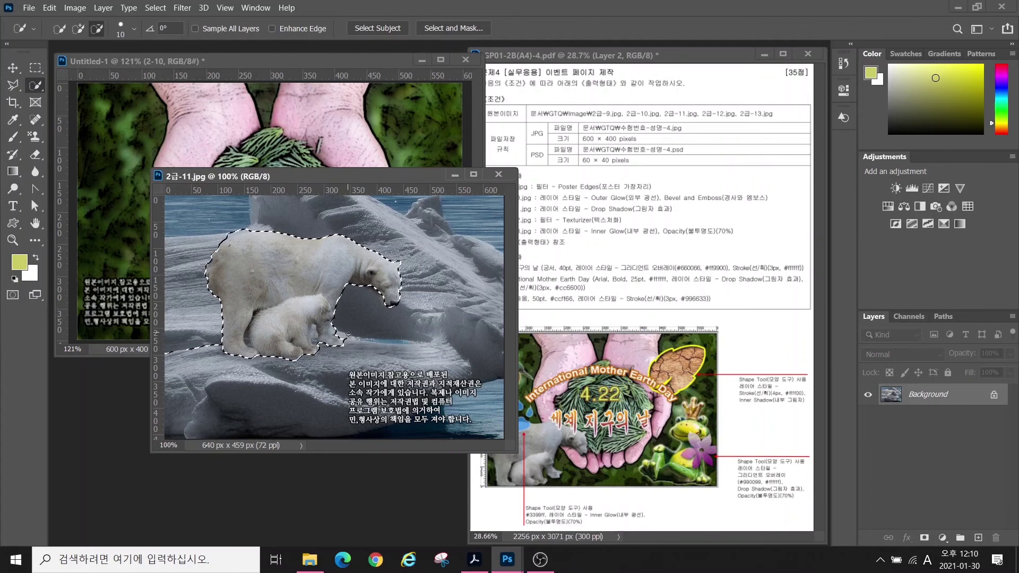
left_click(78, 29)
- Move the bears into the canvas, shrink them to about 72%, and name the layer 2-11
key("v")
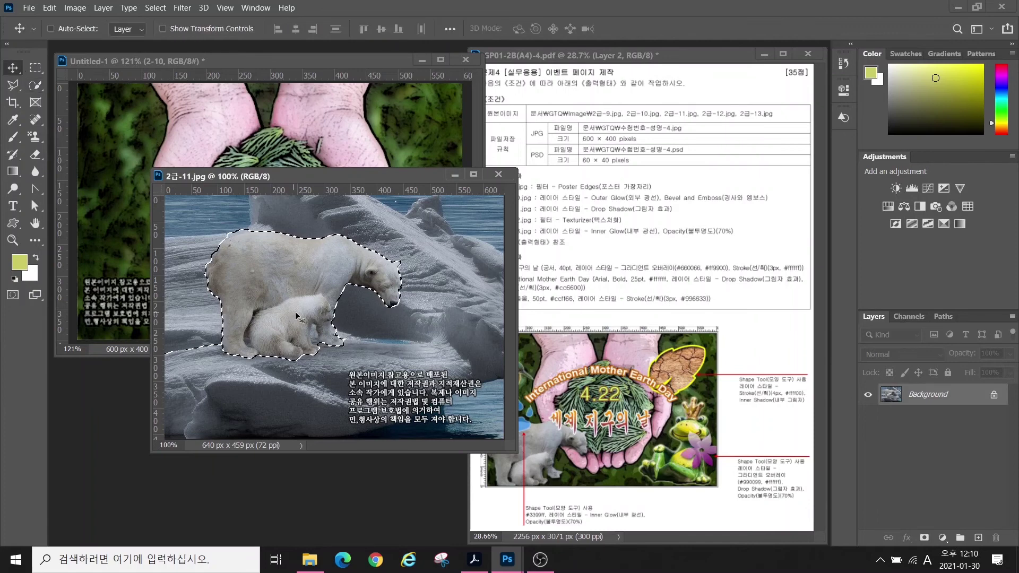
left_click_drag(295, 311, 191, 241)
key("ctrl+t")
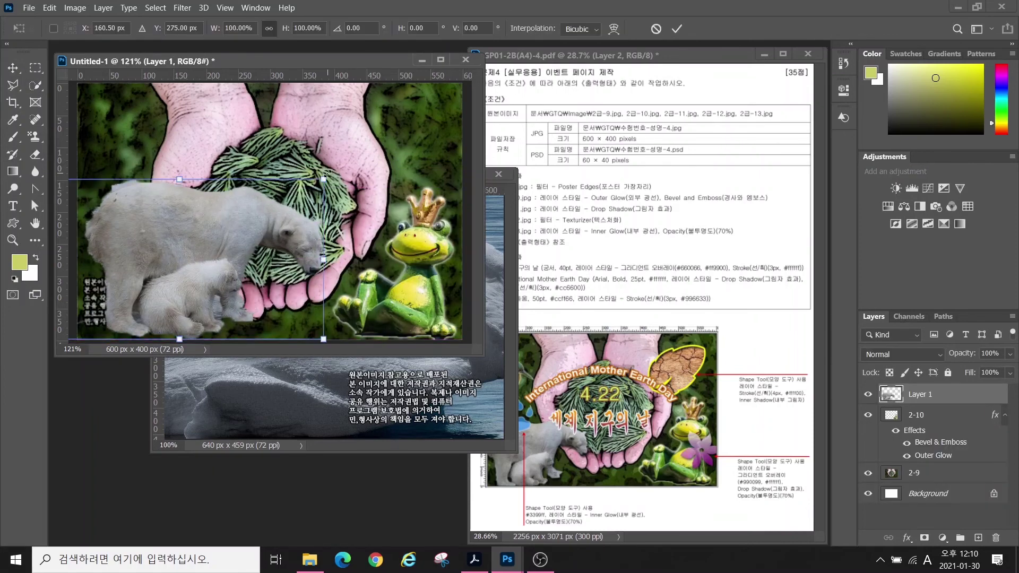
left_click_drag(324, 181, 242, 246)
key("Return")
double_click(916, 397)
type("2-11")
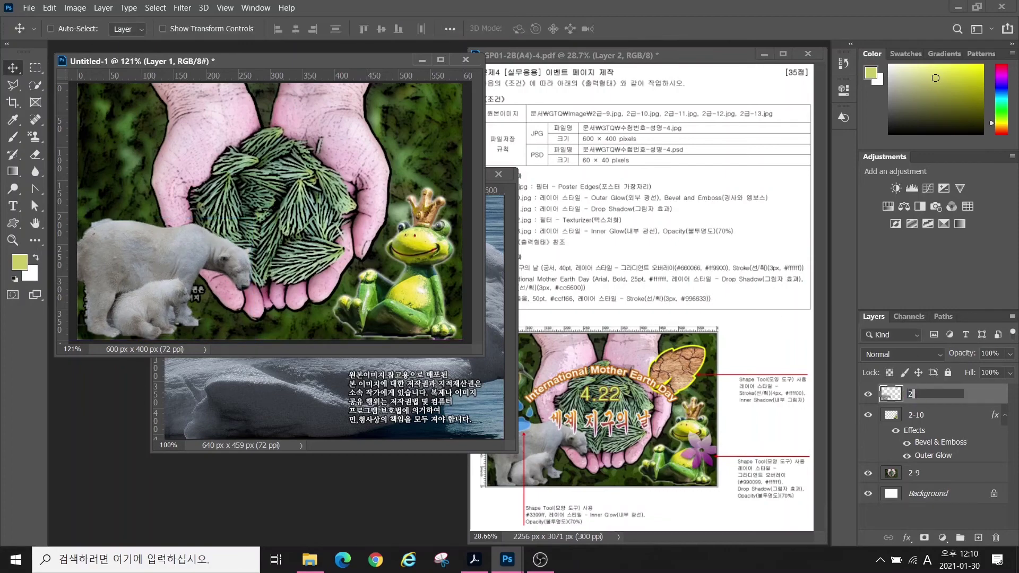
key("Return")
left_click(499, 174)
- Add a Drop Shadow to layer 2-11, then open 2급-12.jpg
left_click(907, 538)
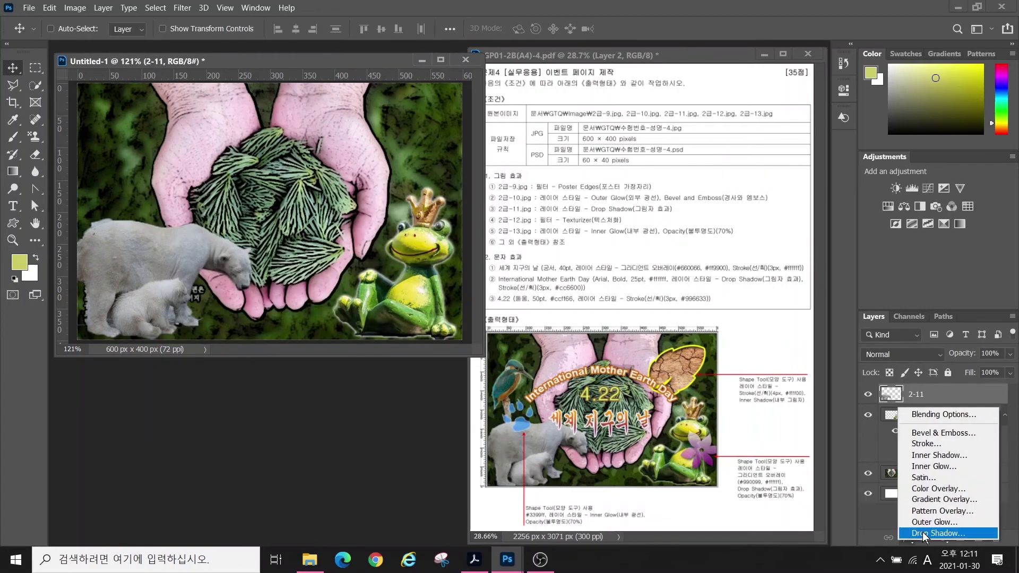
left_click(926, 554)
left_click(971, 91)
double_click(937, 423)
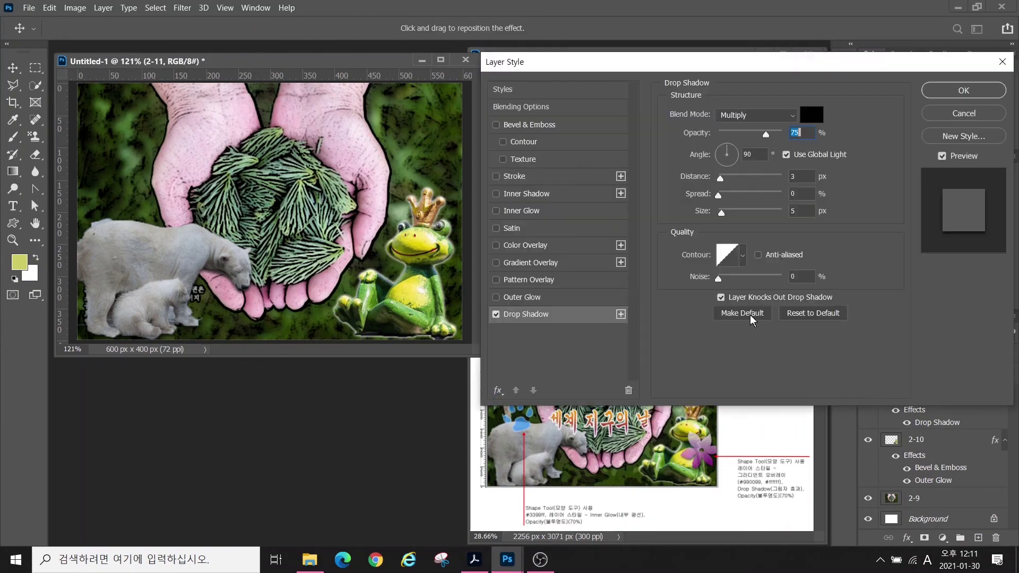
left_click(960, 90)
key("ctrl+o")
double_click(365, 148)
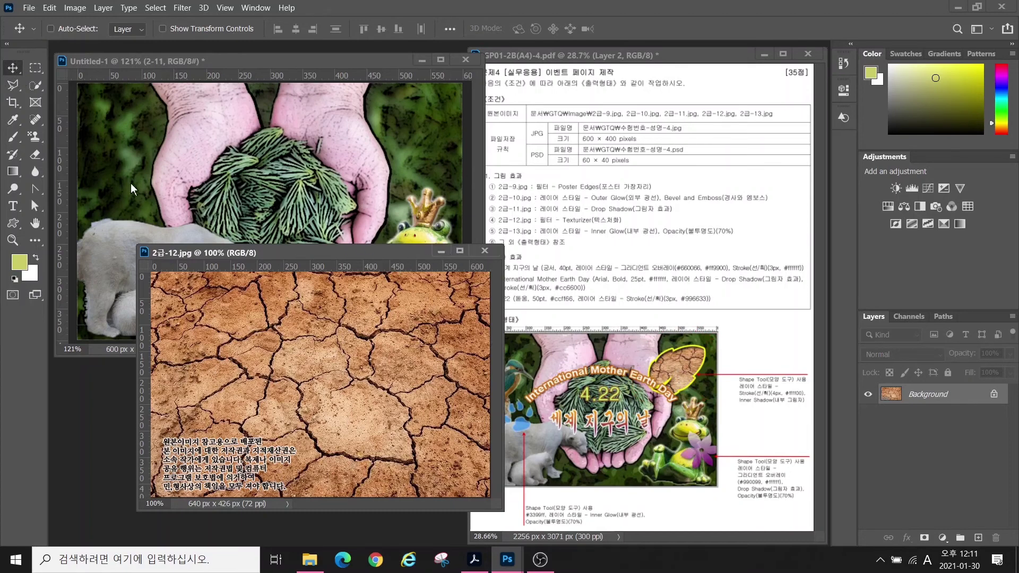
- Move the cracked-earth image into the poster, scale it to about 62%, and name it 2-12
left_click_drag(323, 354, 323, 264)
key("ctrl+t")
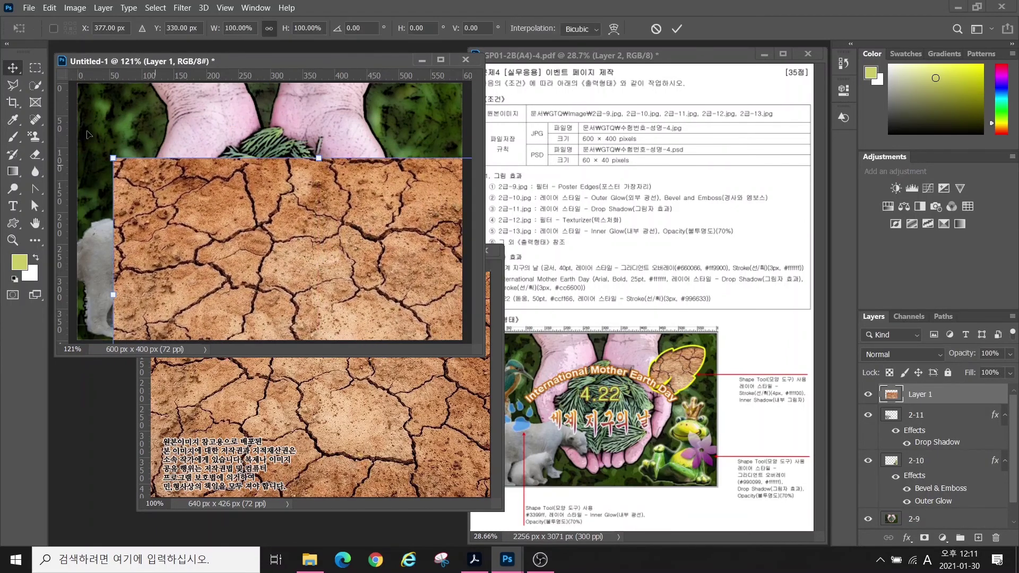
left_click_drag(113, 157, 269, 260)
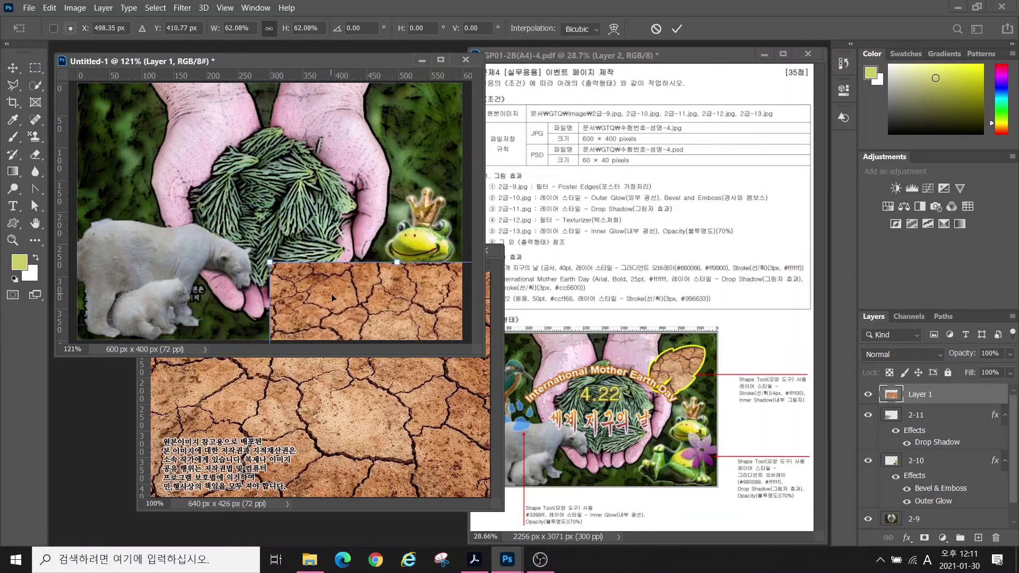
left_click_drag(332, 294, 241, 149)
key("Return")
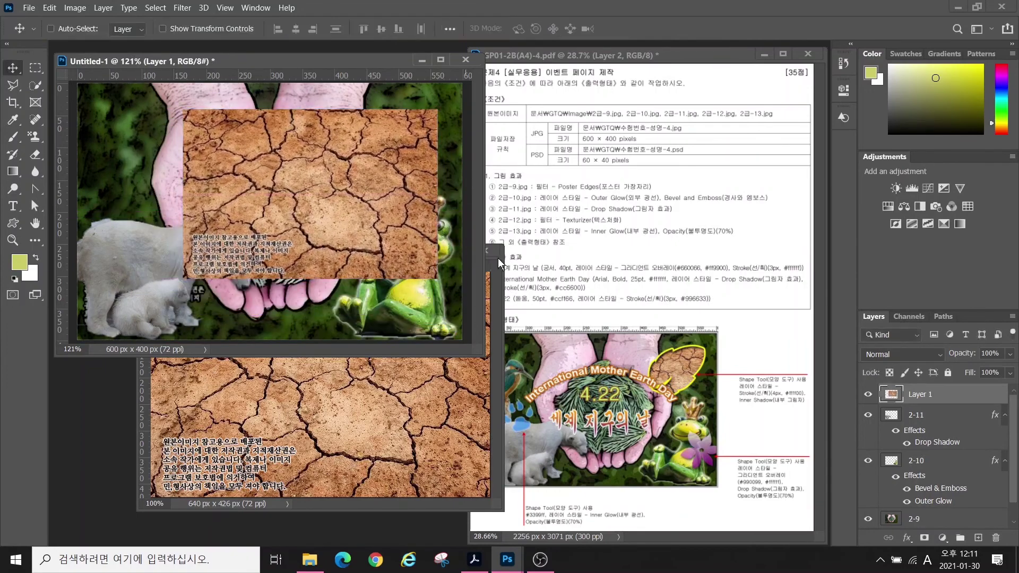
left_click(490, 250)
double_click(917, 394)
type("2-12")
key("Return")
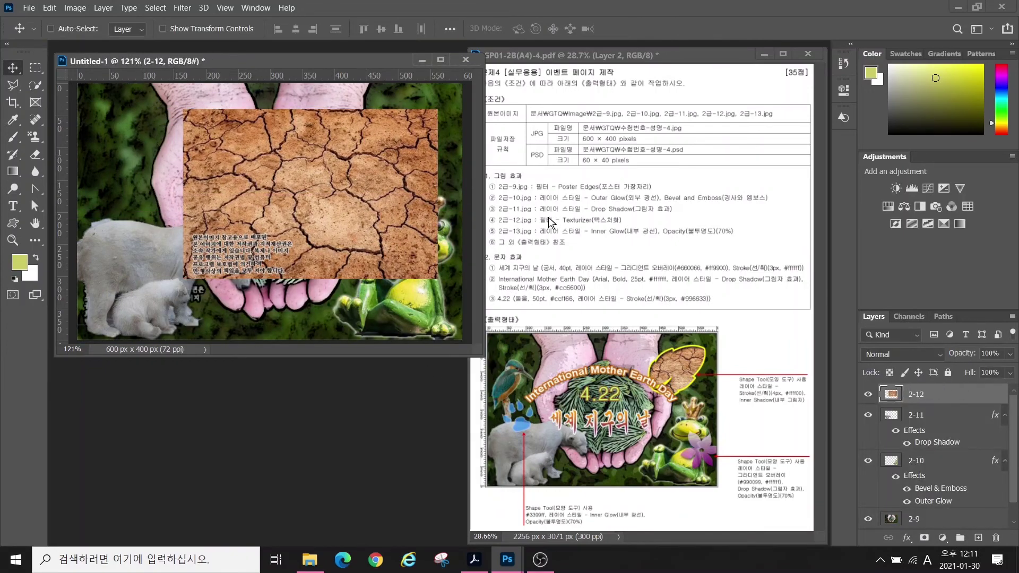
- Apply the Texture > Texturizer filter from the Filter Gallery to layer 2-12
left_click(183, 9)
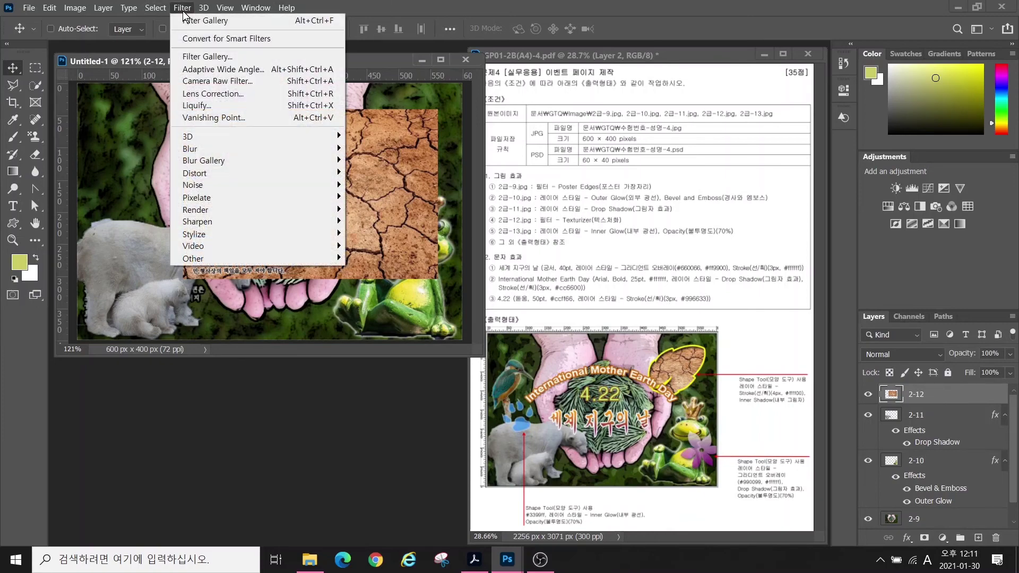
left_click(198, 55)
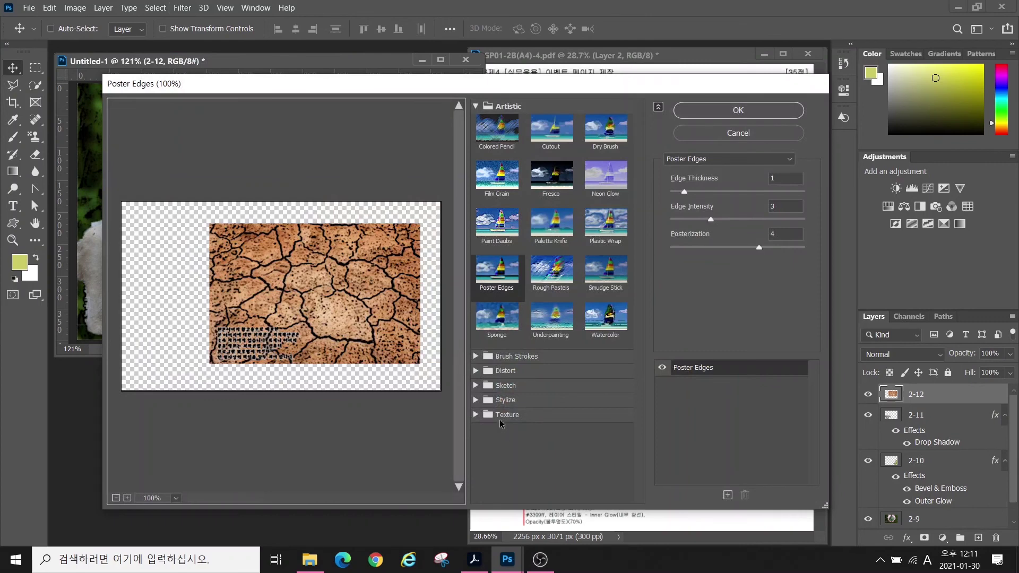
left_click(500, 419)
left_click(606, 483)
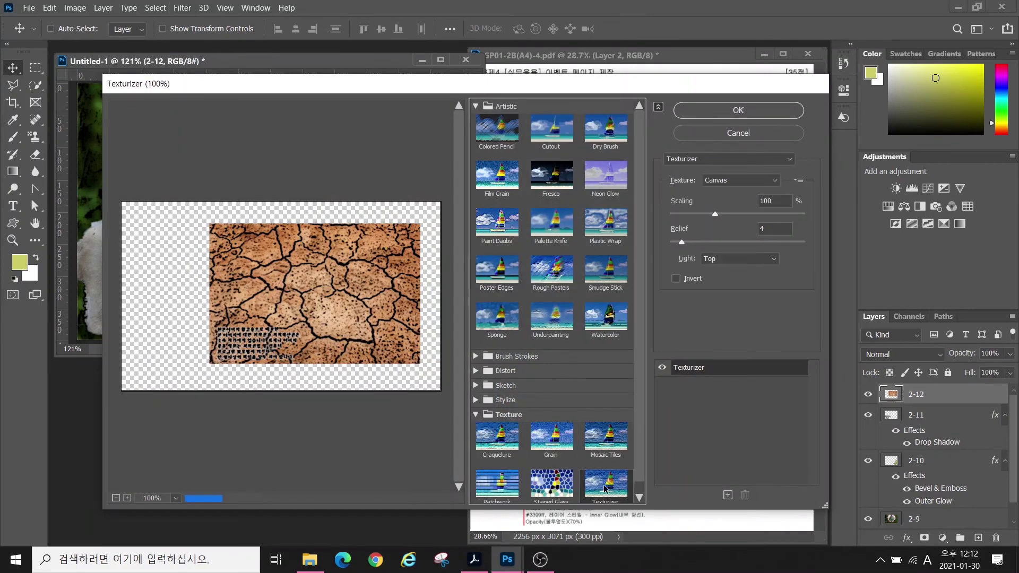
left_click(702, 116)
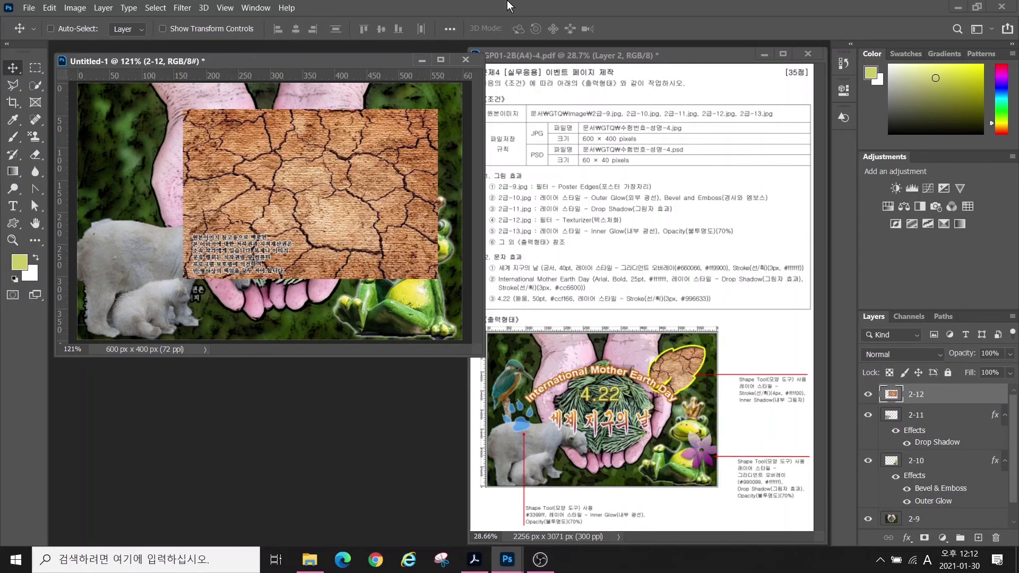
- Draw a Nature leaf custom shape over the cracked-earth texture
left_click(13, 223)
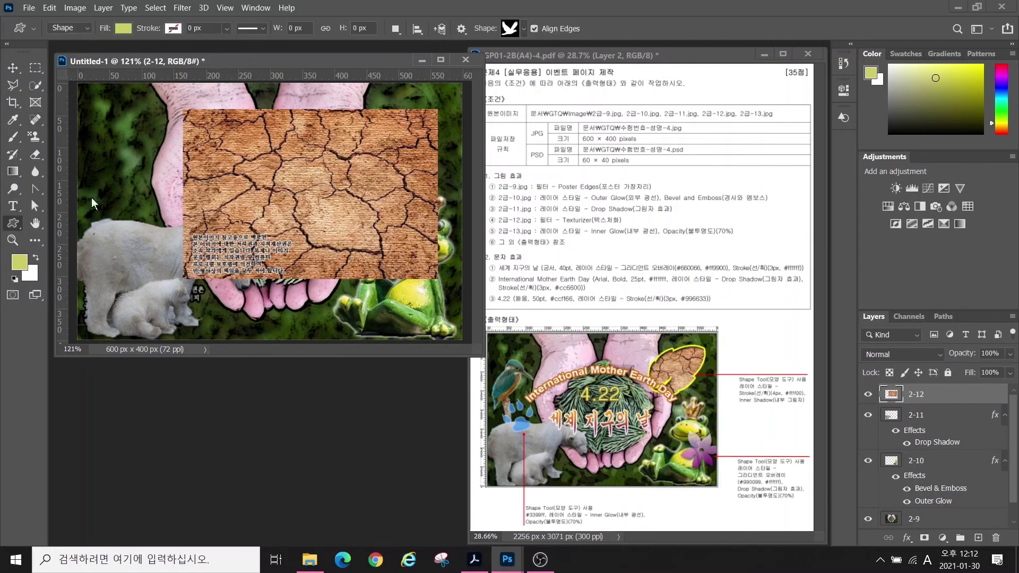
left_click(515, 30)
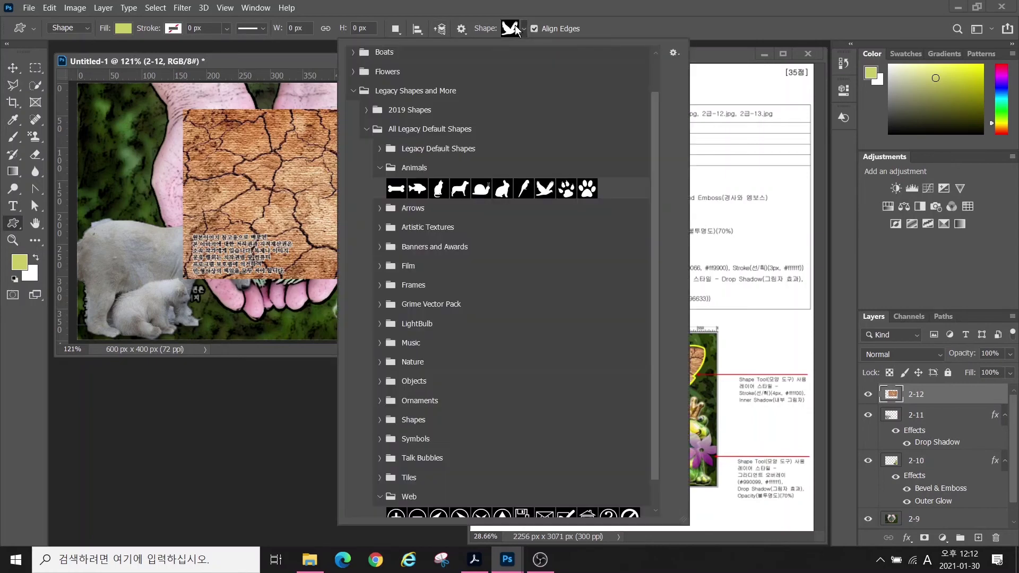
left_click(380, 362)
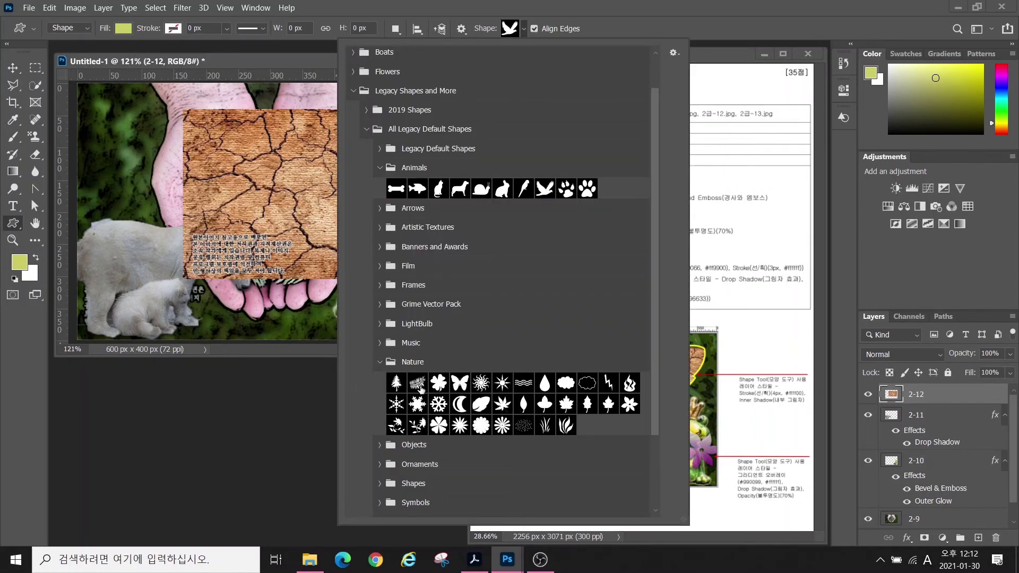
double_click(480, 404)
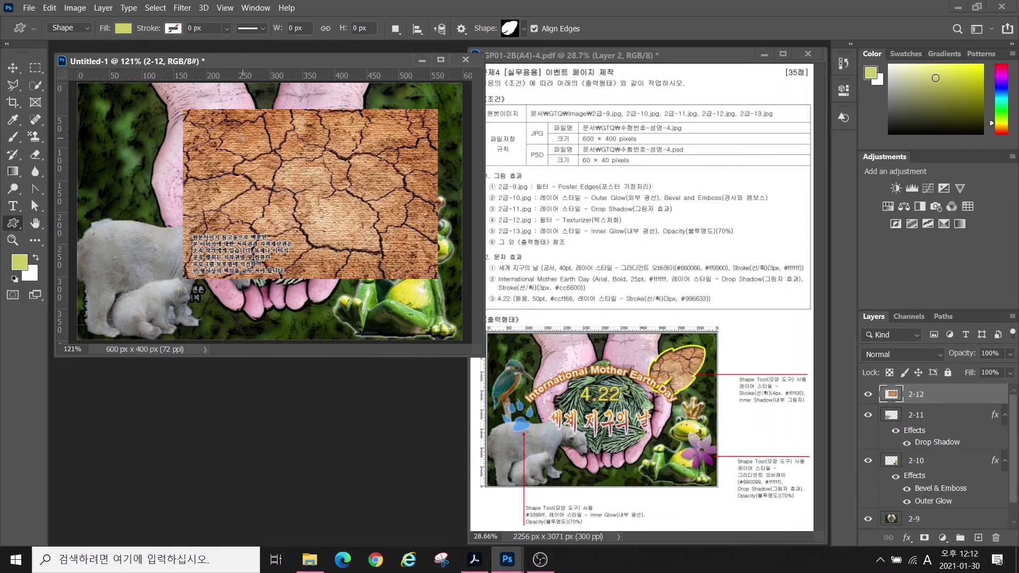
left_click_drag(293, 129, 423, 240)
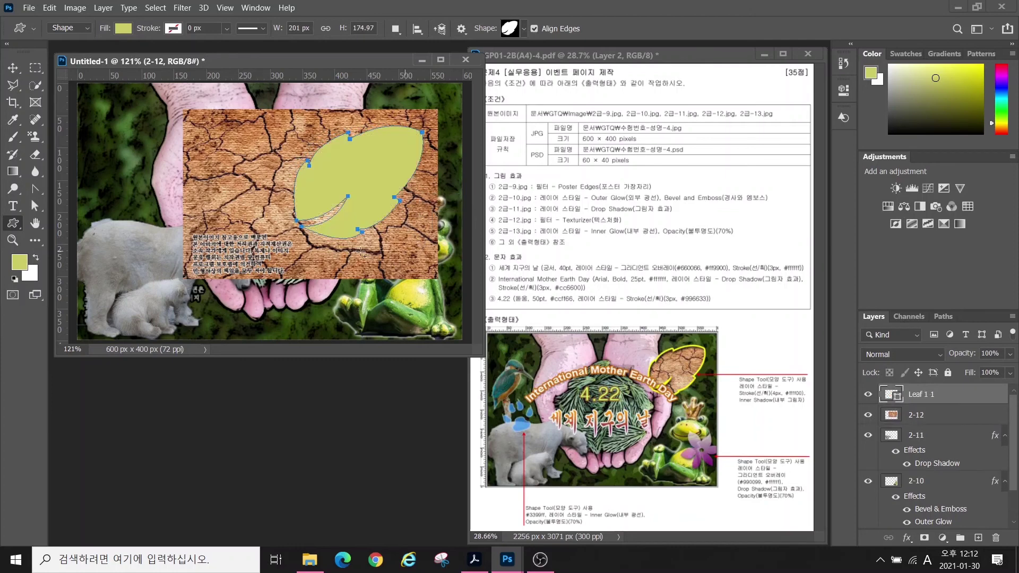
- Shrink the leaf to about 75% and place it at the texture's upper right
left_click(13, 68)
left_click_drag(352, 168, 374, 153)
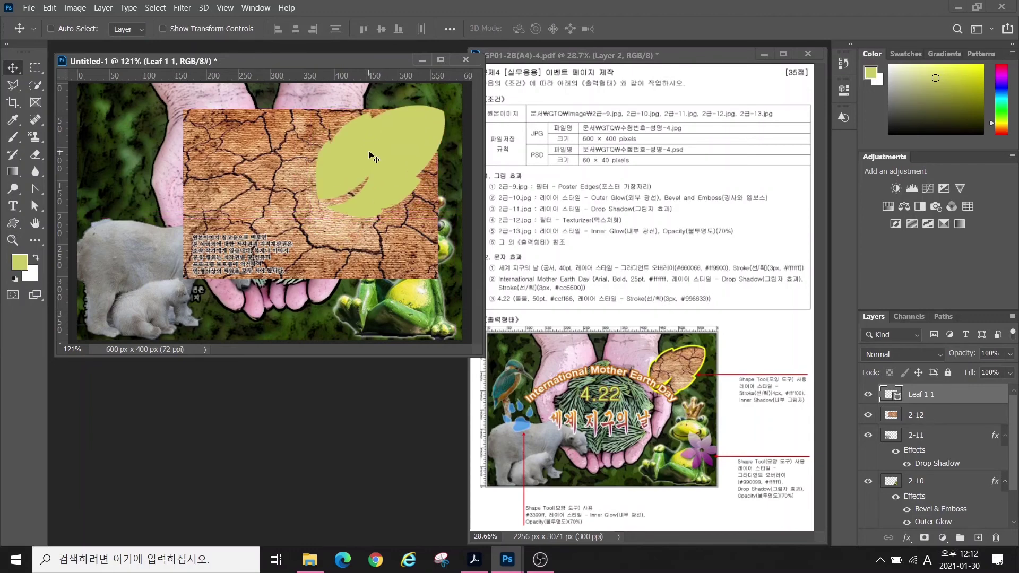
key("ctrl+t")
left_click_drag(316, 217, 342, 197)
key("Return")
left_click_drag(394, 164, 396, 161)
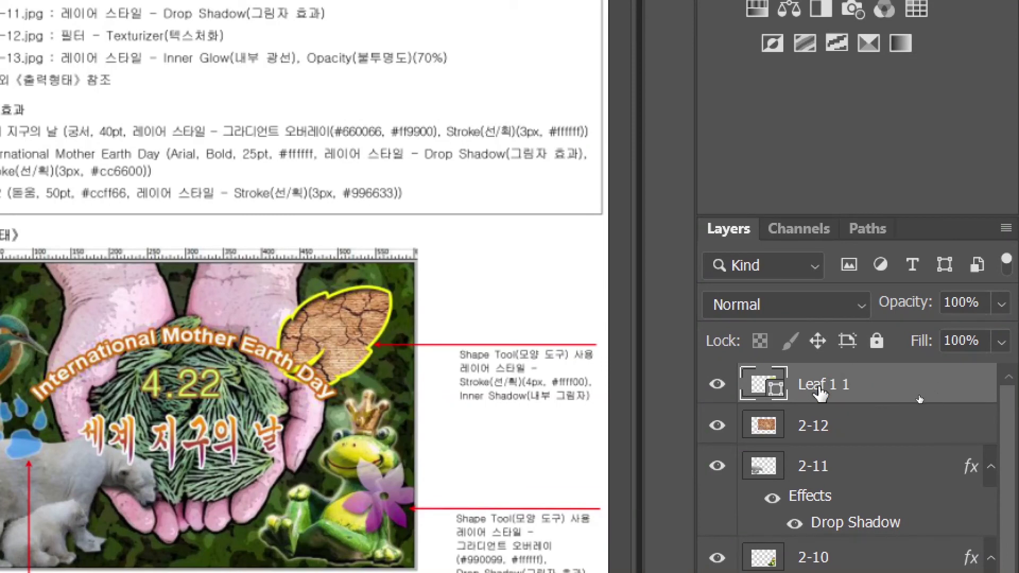
- Move the leaf layer below 2-12 and clip the 2-12 texture into it
left_click_drag(820, 394, 791, 413)
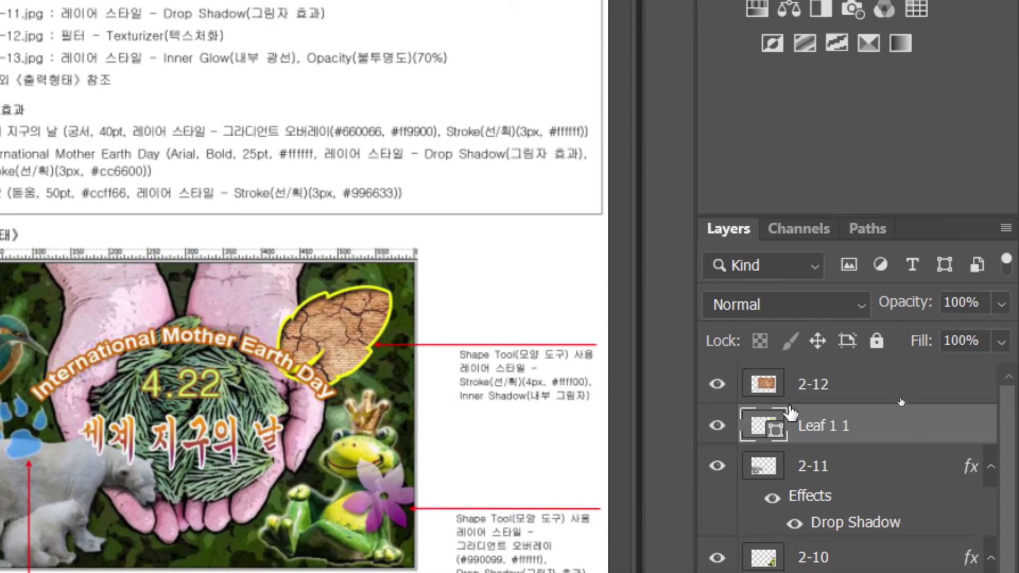
left_click(767, 387)
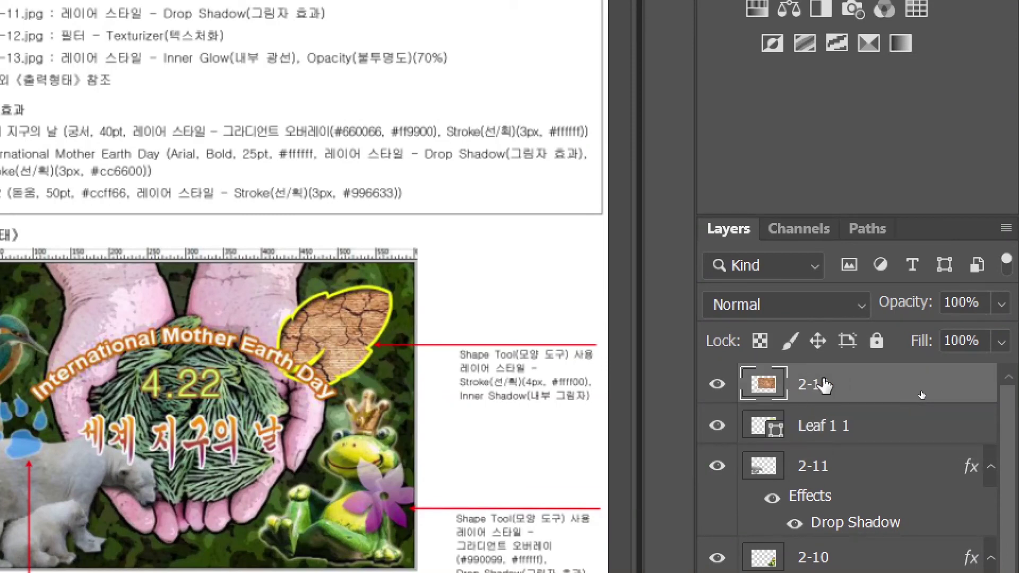
left_click(824, 385)
left_click(848, 380)
right_click(867, 385)
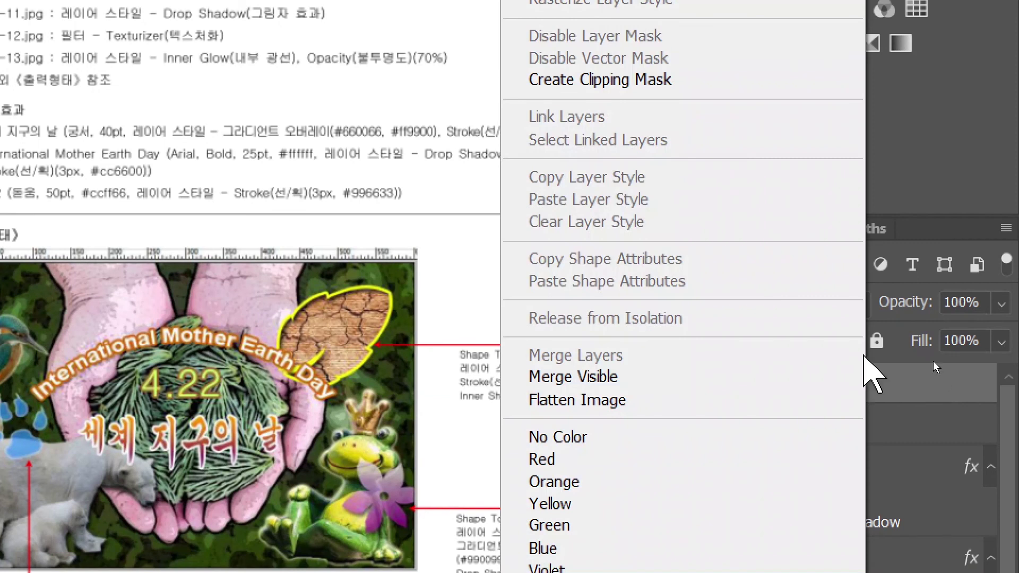
left_click(616, 79)
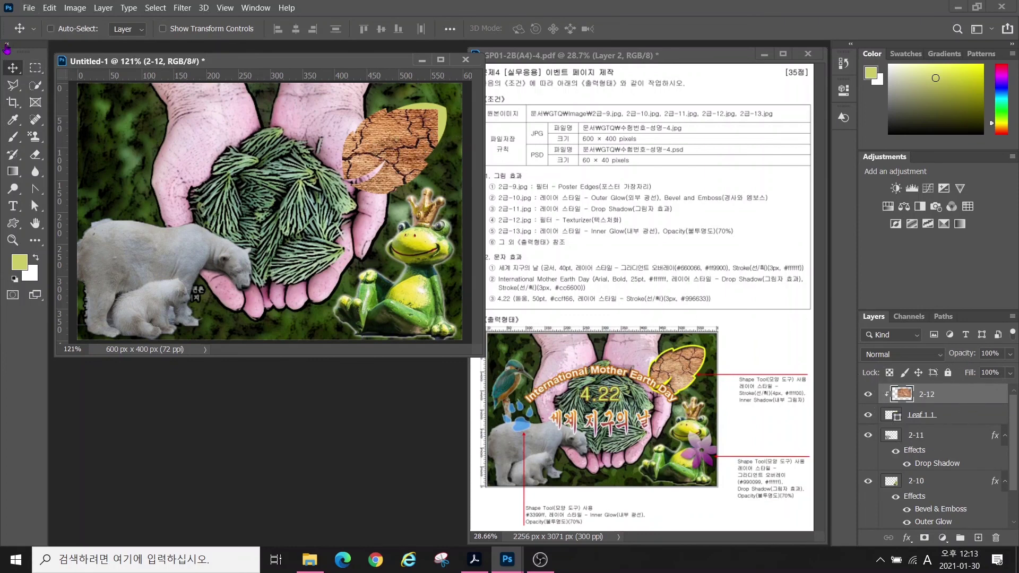
- Reposition the leaf and shift the crack pattern so the cracks fill the leaf
left_click_drag(372, 155, 406, 135)
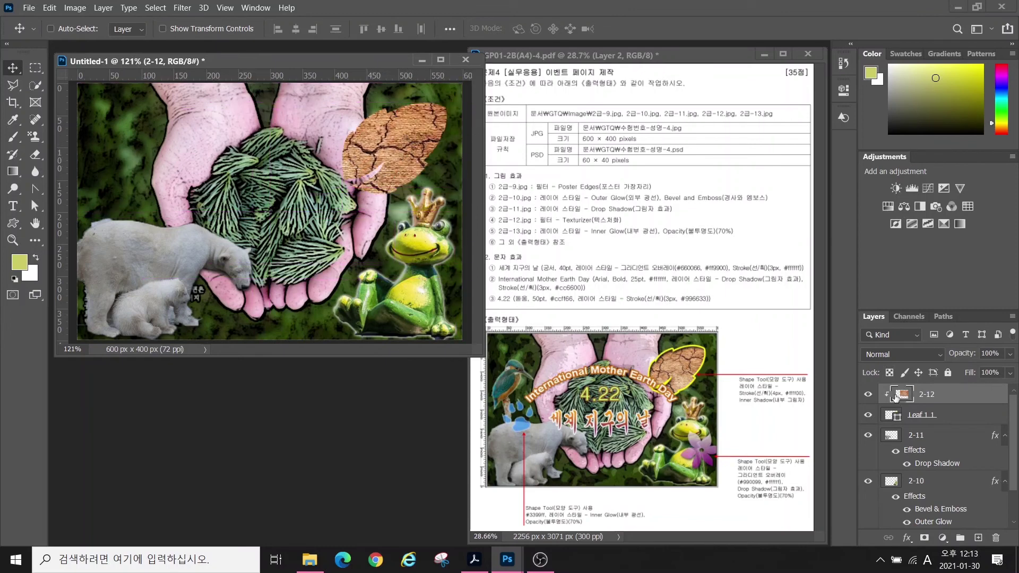
left_click(935, 418)
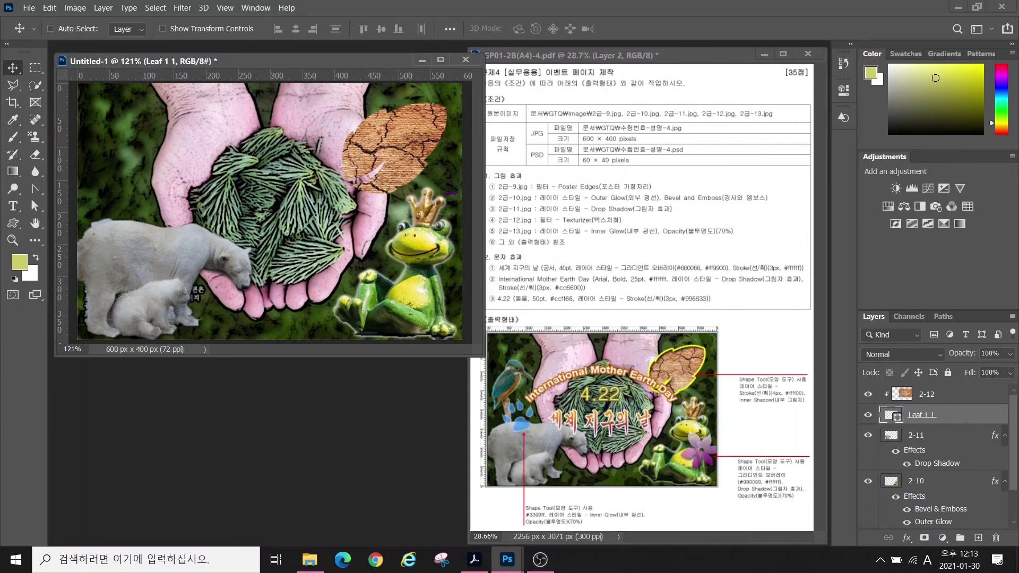
mouse_move(395, 156)
left_mouse_down()
mouse_move(288, 165)
mouse_move(434, 151)
mouse_move(340, 178)
mouse_move(396, 153)
left_mouse_up()
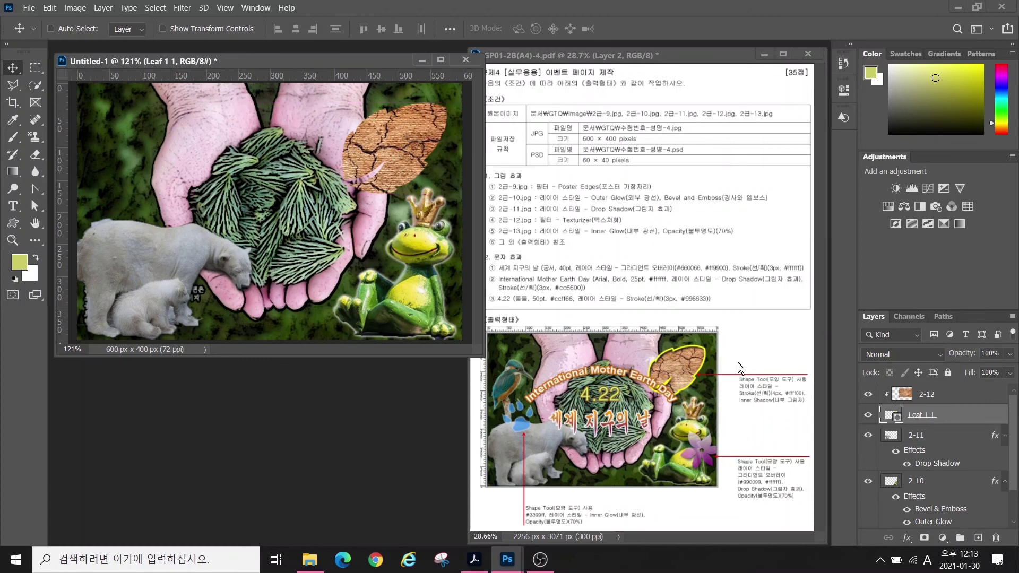
left_click(953, 394)
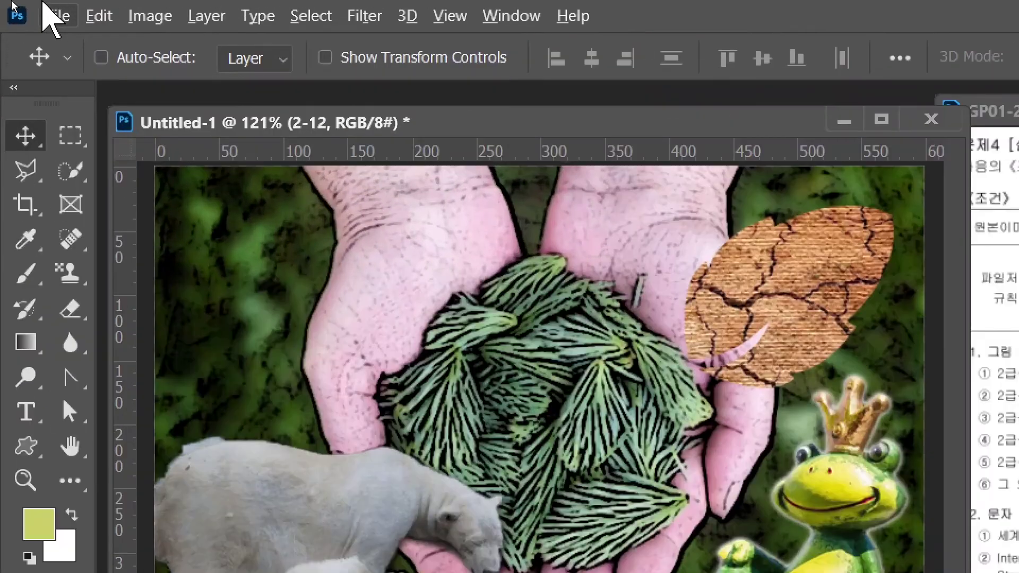
key("ctrl")
key("ctrl")
key("ctrl")
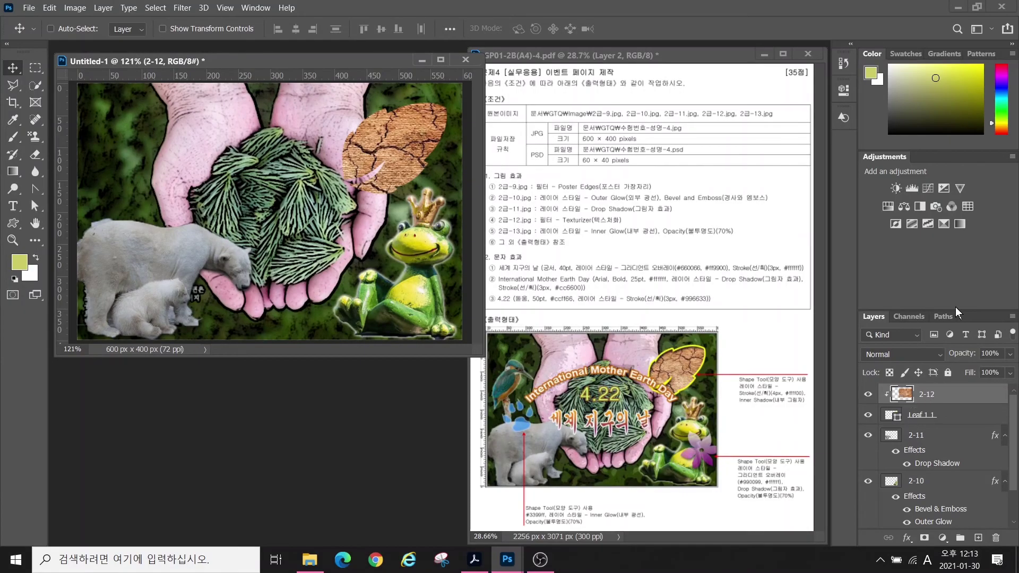
mouse_move(406, 146)
left_mouse_down()
mouse_move(448, 104)
mouse_move(419, 137)
left_mouse_up()
left_click(930, 413)
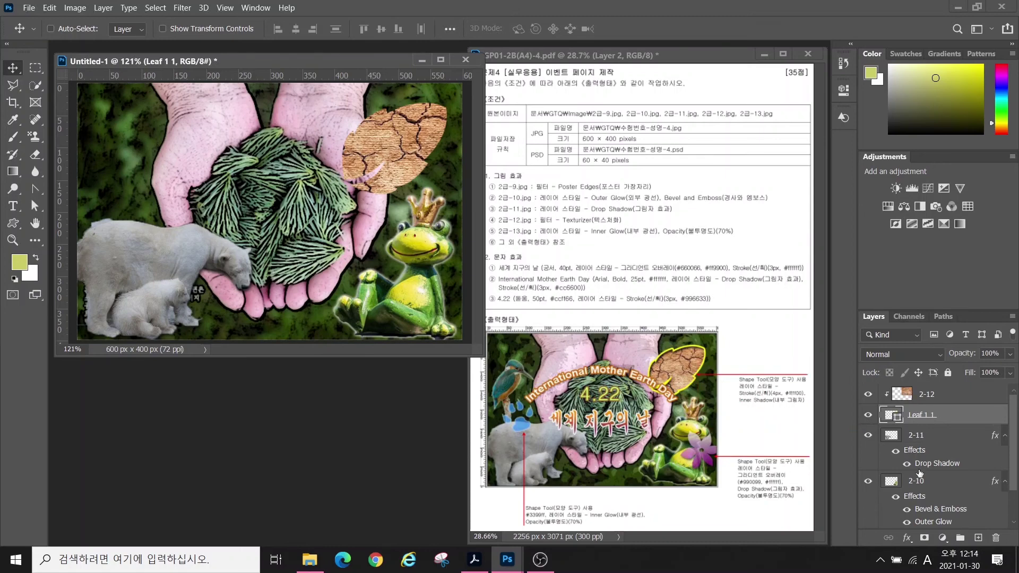
- Give the leaf a 4 px yellow #ffff00 Stroke
left_click(907, 539)
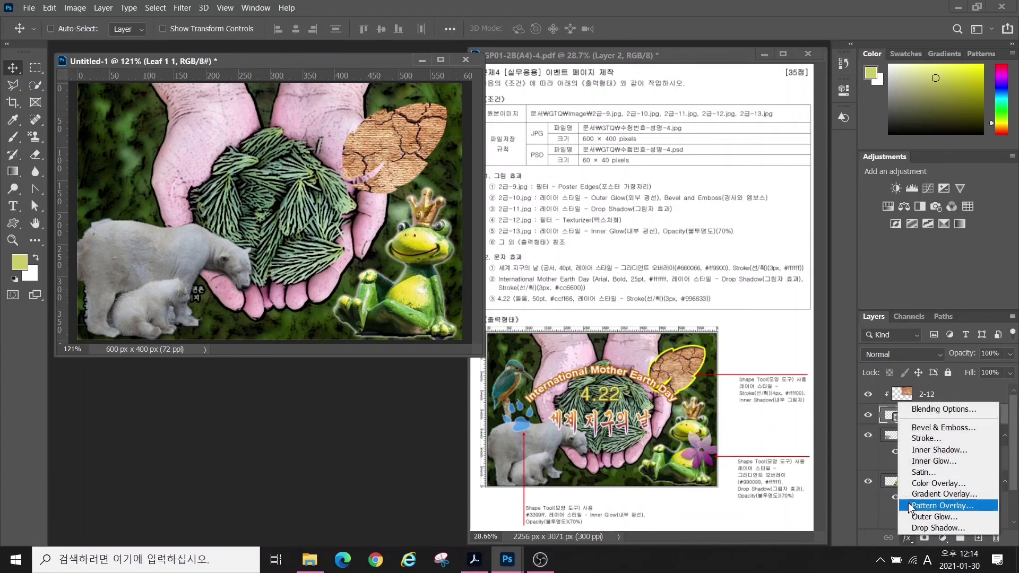
left_click(923, 439)
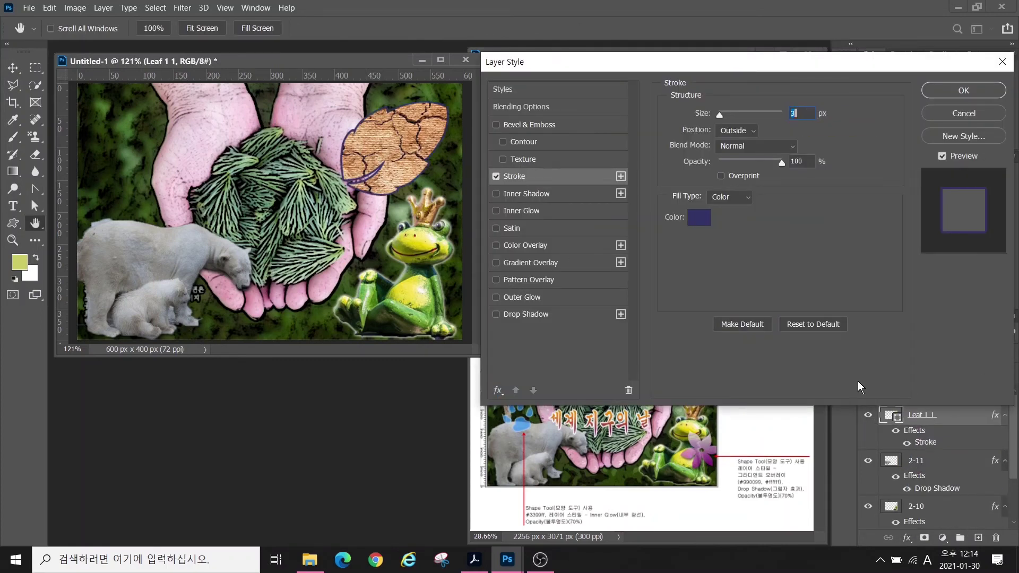
left_click(697, 219)
type("ffff00")
key("Return")
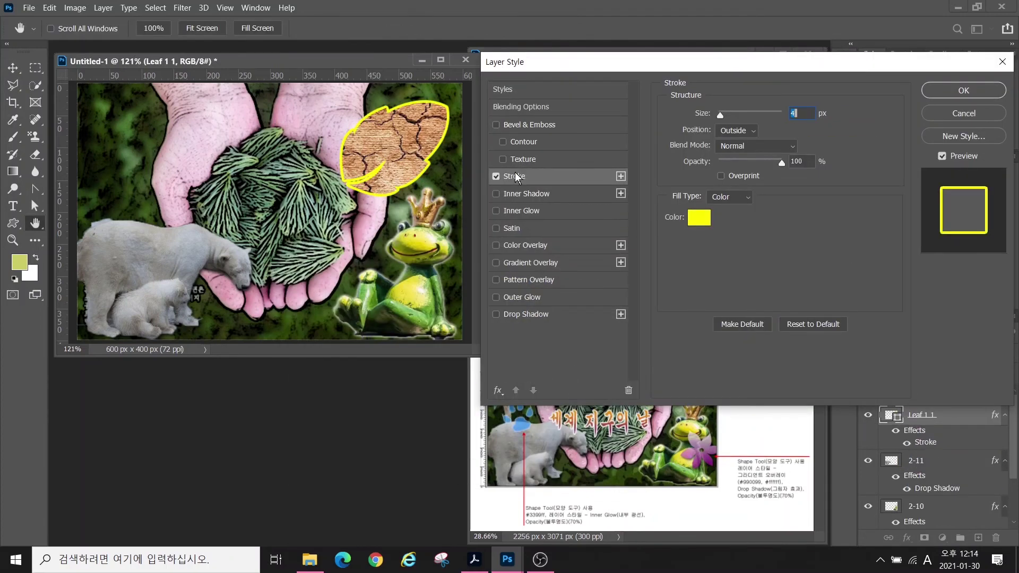
- Add an Inner Shadow angled at 117° and apply the leaf's styles
left_click(517, 213)
left_click(496, 211)
left_click(524, 195)
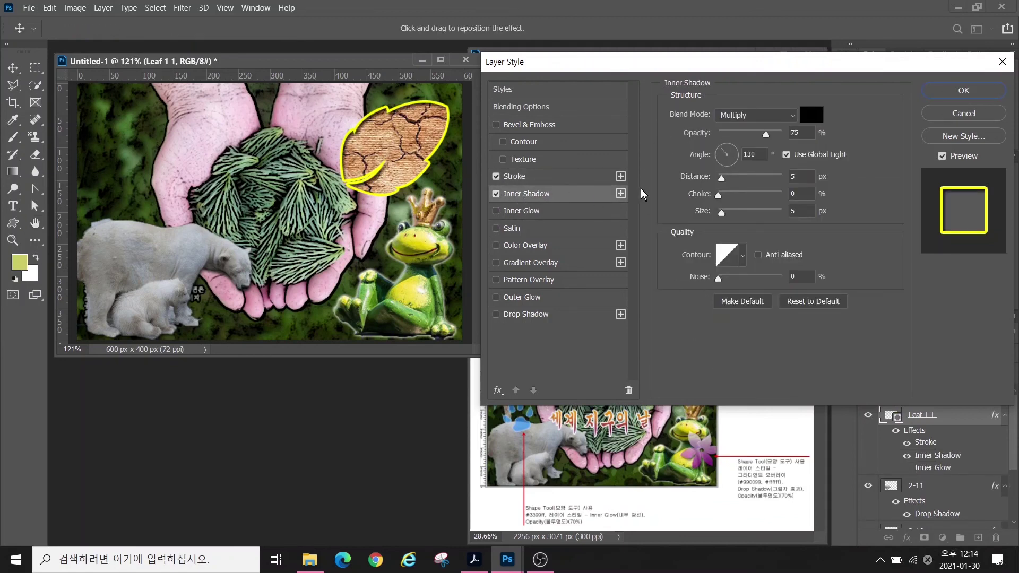
left_click(722, 147)
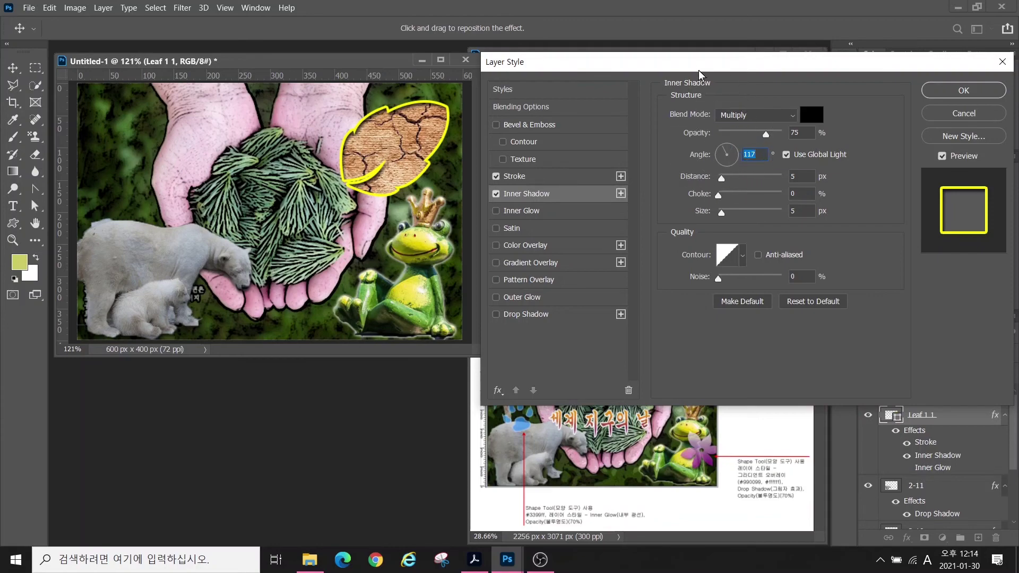
mouse_move(694, 72)
left_mouse_down()
mouse_move(694, 286)
mouse_move(638, 422)
mouse_move(667, 104)
left_mouse_up()
left_click(928, 122)
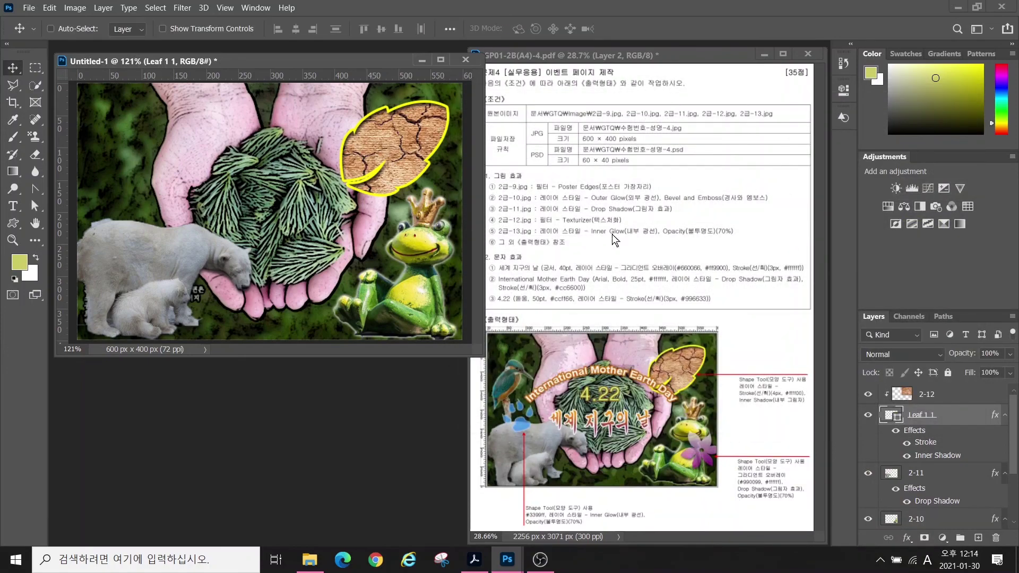
- Try a paw-print shape above the bear, undo it, and reselect the Leaf 1 1 layer
left_click(13, 223)
left_click(513, 30)
double_click(565, 188)
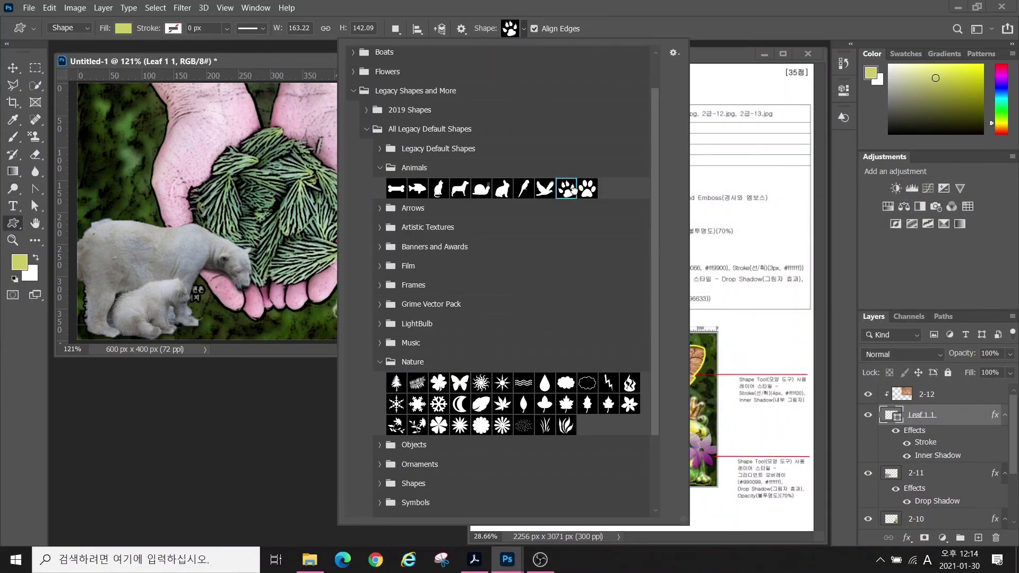
left_click_drag(91, 201, 141, 258)
key("ctrl+z")
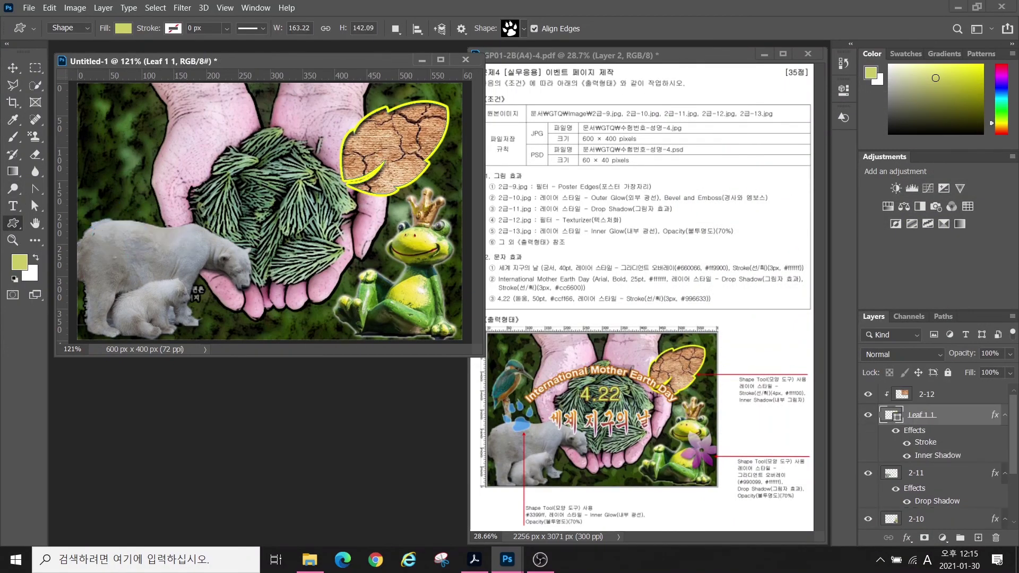
left_click(948, 396)
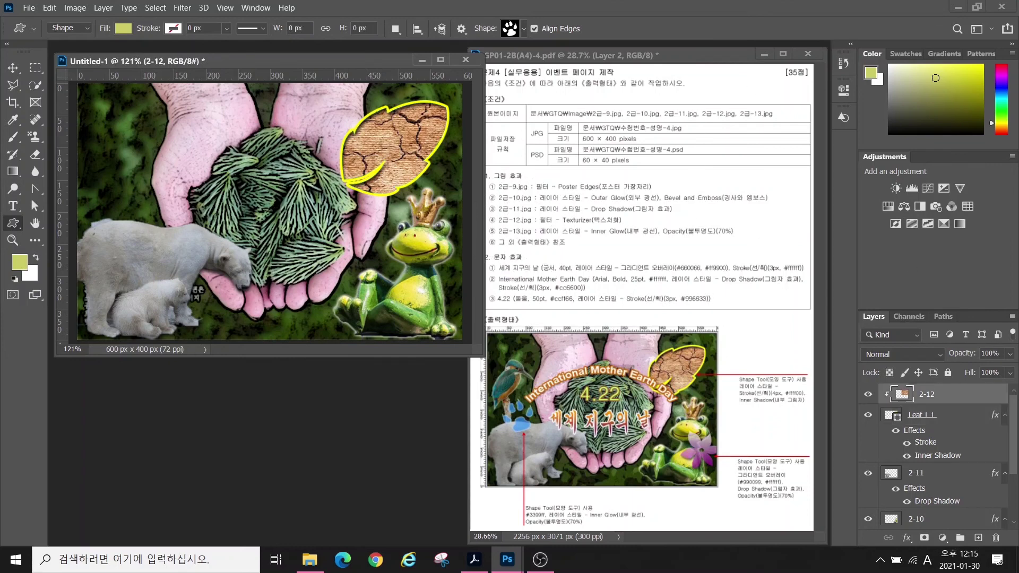
left_click(923, 416)
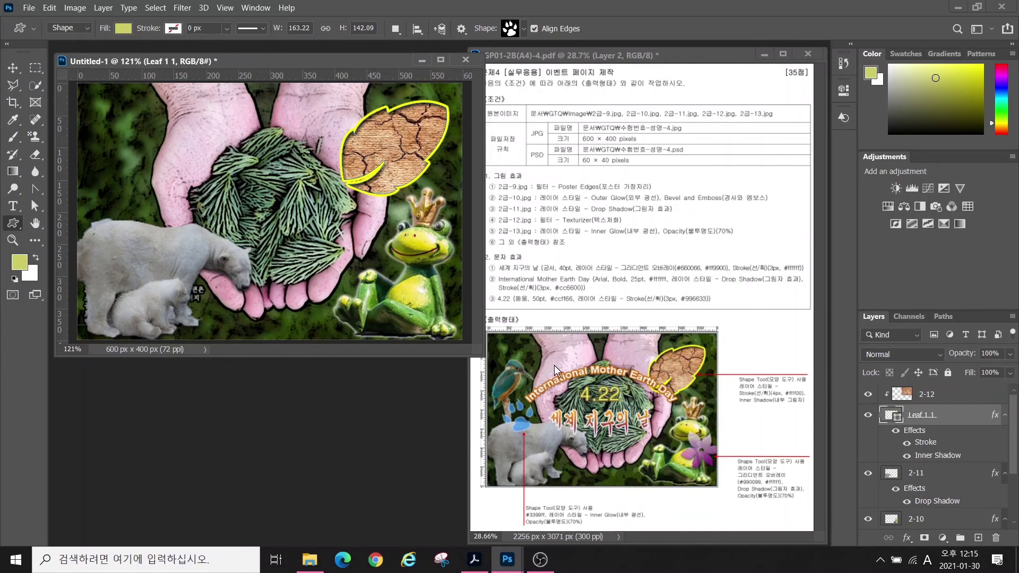
- Open the kingfisher photo 2급-13.jpg
double_click(378, 431)
scroll(187, 213, "down", 5)
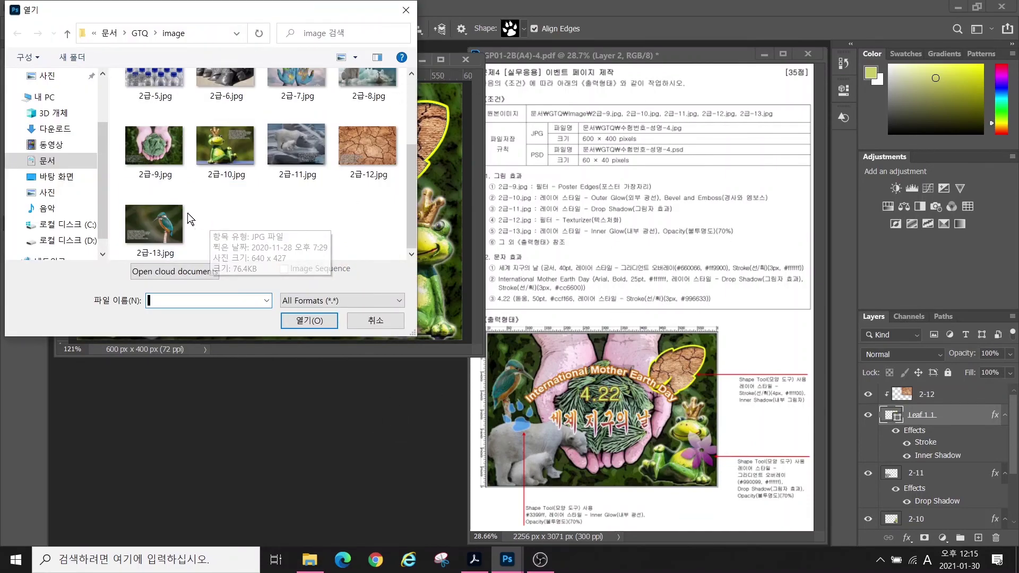
left_click(155, 225)
left_click(309, 320)
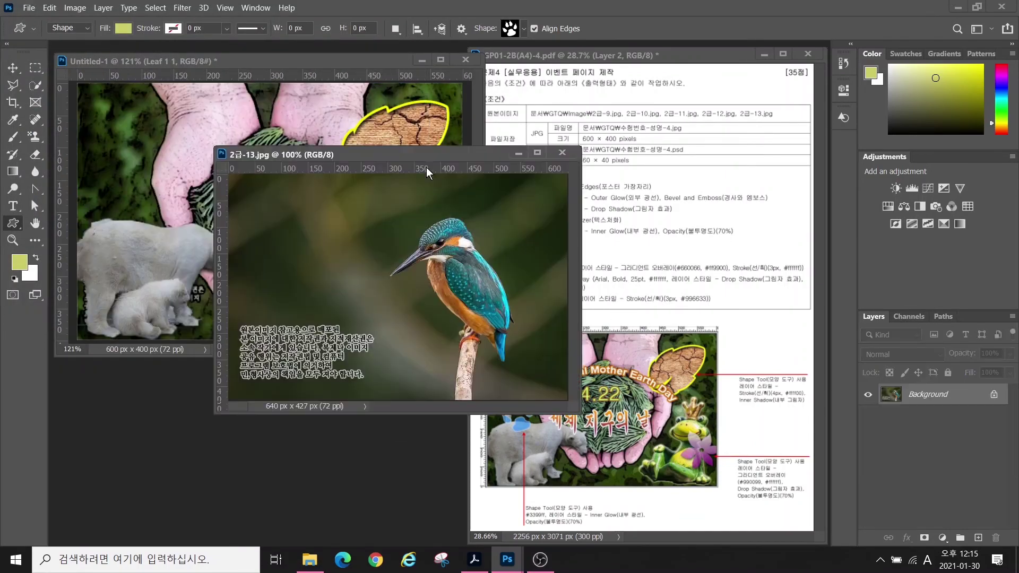
- Quick-select the kingfisher with its branch and return to the Earth Day document
left_click(35, 86)
mouse_move(420, 308)
left_mouse_down()
mouse_move(431, 376)
mouse_move(424, 454)
mouse_move(434, 394)
mouse_move(456, 391)
mouse_move(461, 411)
left_mouse_up()
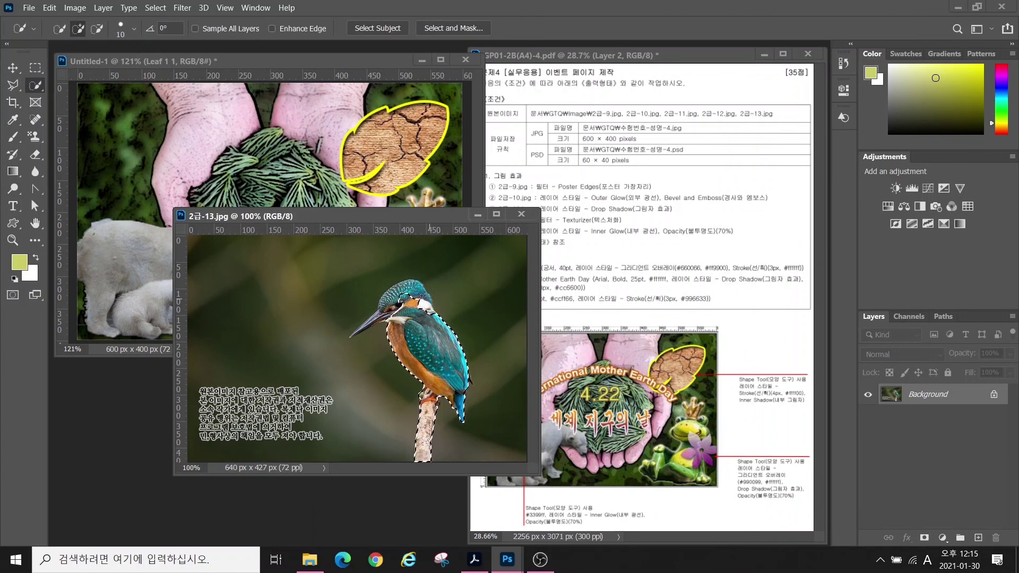
left_click_drag(419, 293, 386, 309)
scroll(386, 309, "up", 3)
key("bracketleft")
key("bracketleft")
key("bracketleft")
key("bracketleft")
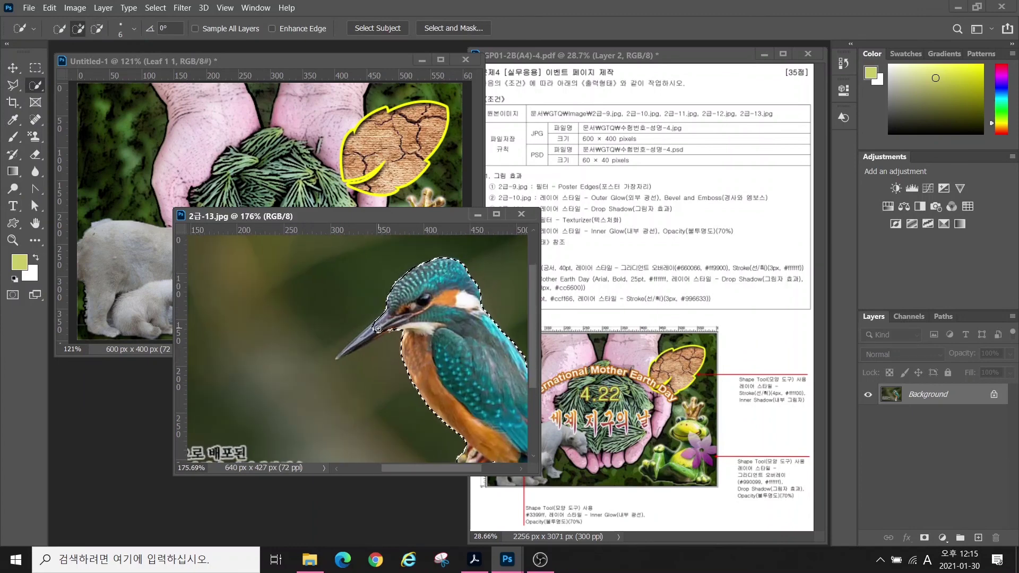
scroll(348, 351, "down", 6)
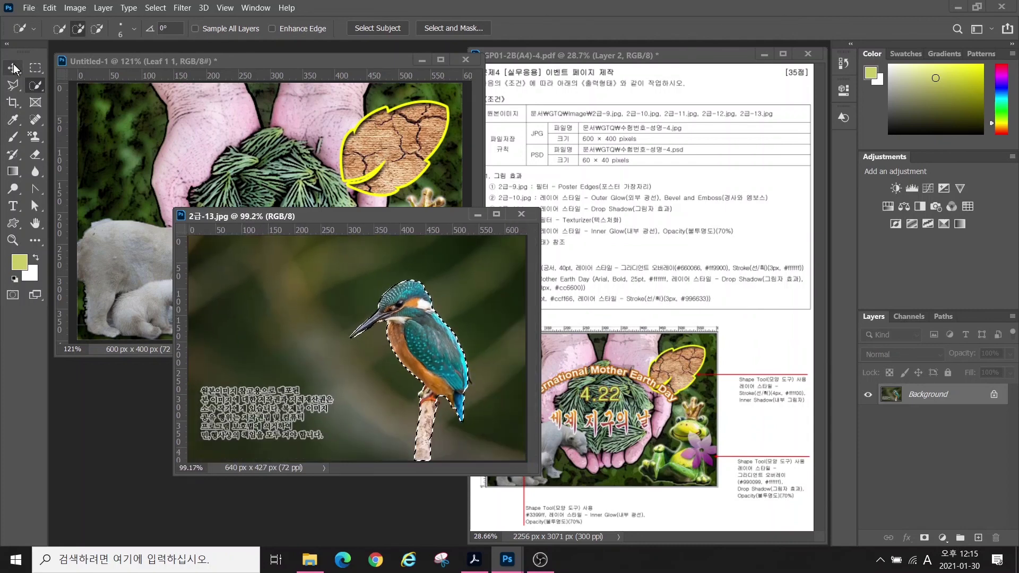
left_click(13, 68)
left_click(160, 200)
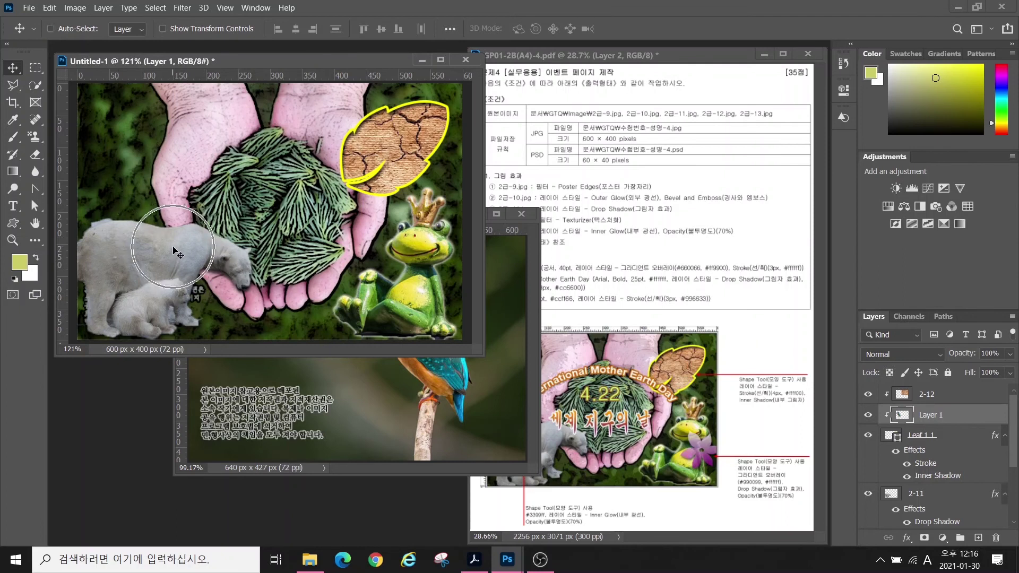
- Move Layer 1 above 2-12, release its clipping mask, and rename it 2-13
key("ctrl")
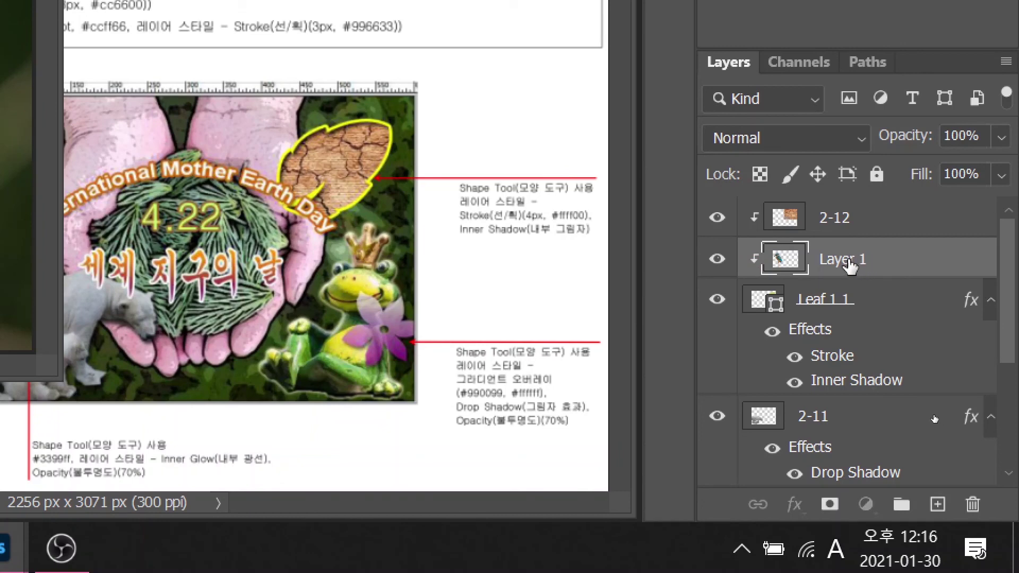
left_click_drag(852, 264, 844, 207)
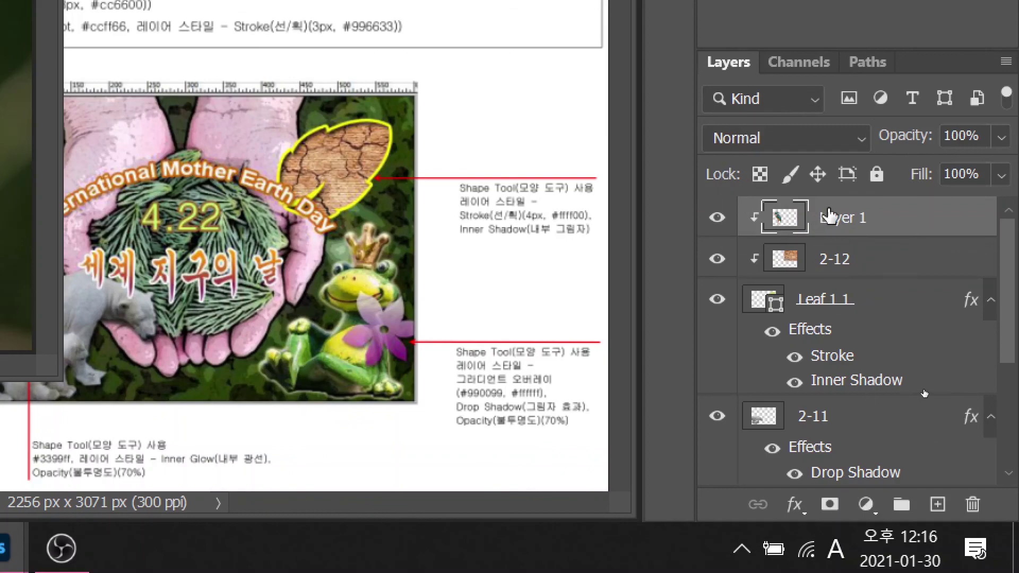
right_click(831, 216)
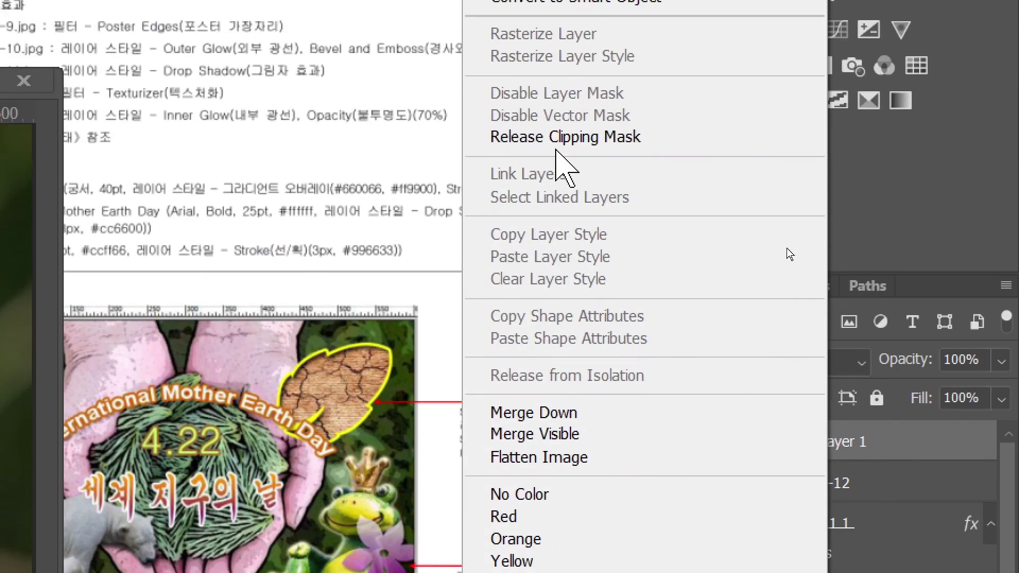
left_click(558, 139)
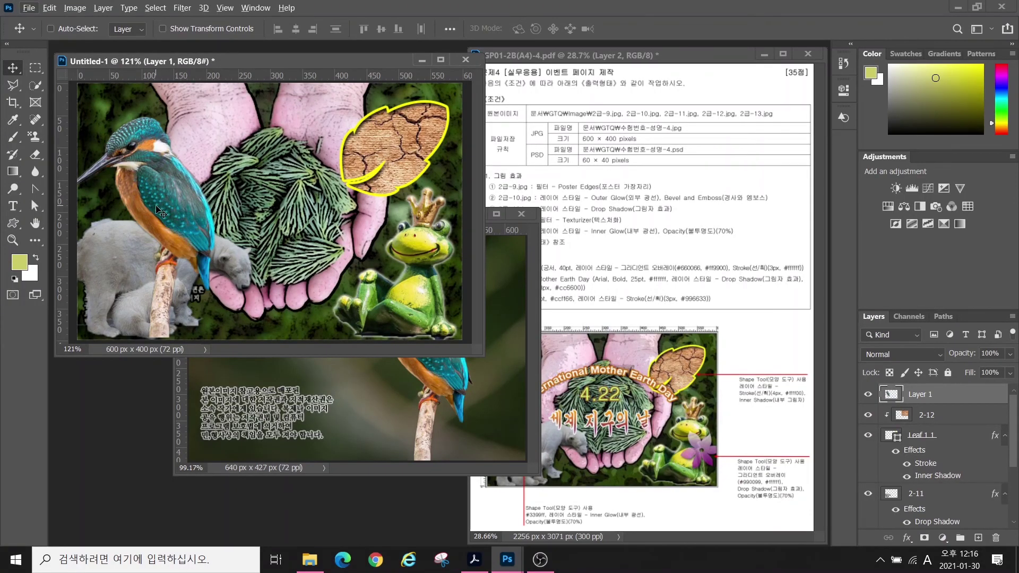
double_click(921, 394)
type("2-13")
key("Return")
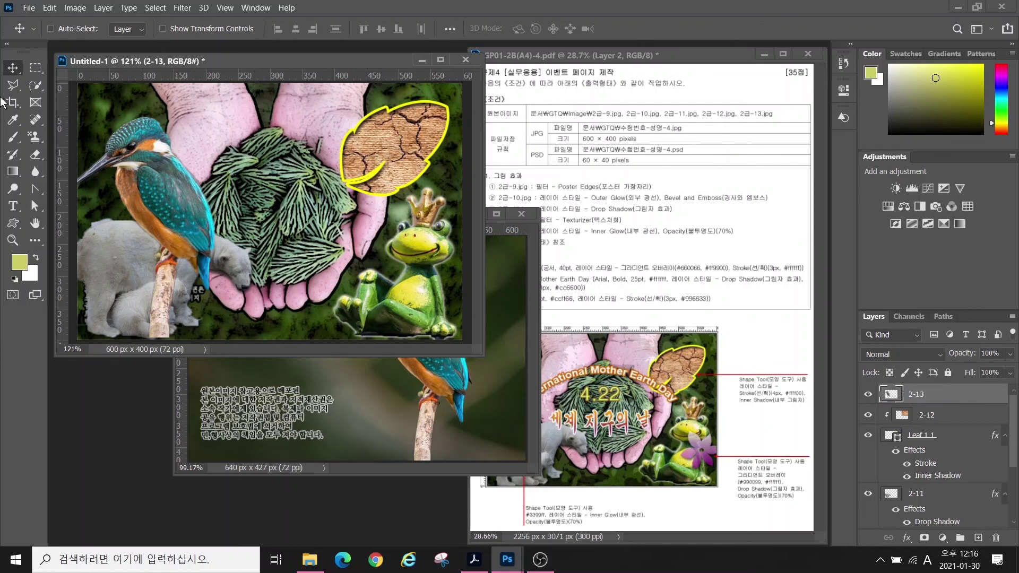
- Scale the kingfisher to about half size, flip it horizontally, and place it upper left
key("ctrl+t")
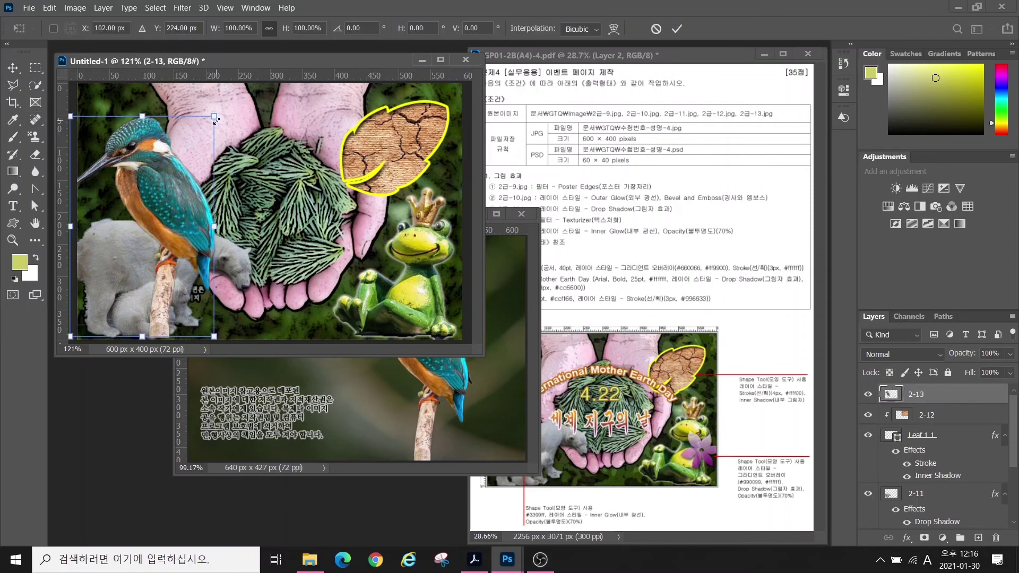
left_click_drag(216, 120, 176, 175)
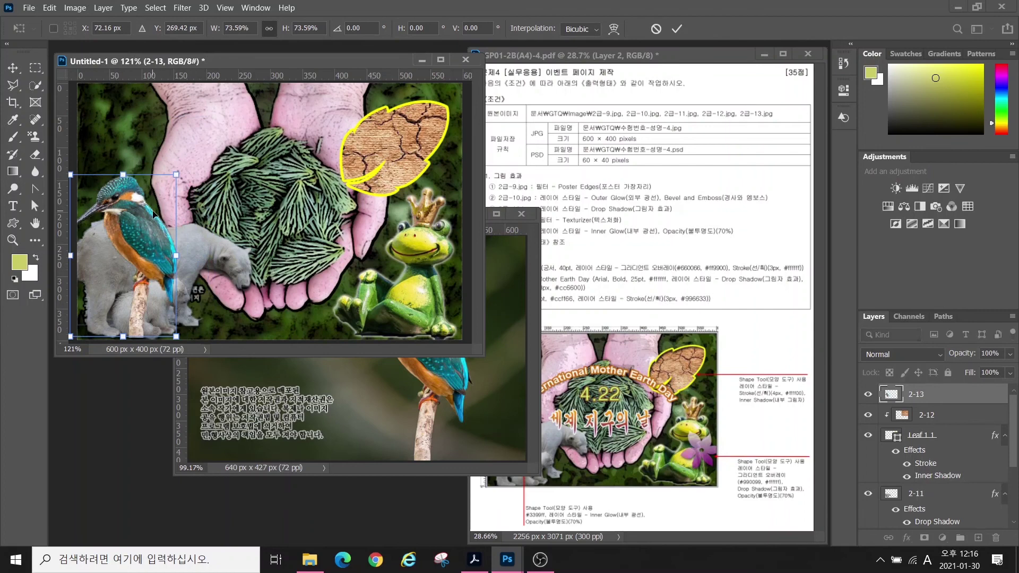
left_click_drag(153, 214, 196, 155)
right_click(173, 184)
left_click(223, 411)
left_click_drag(220, 116, 186, 169)
left_click_drag(150, 212, 136, 151)
key("Return")
- Add an Outer Glow effect to the 2-13 kingfisher layer
left_click(907, 538)
left_click(924, 523)
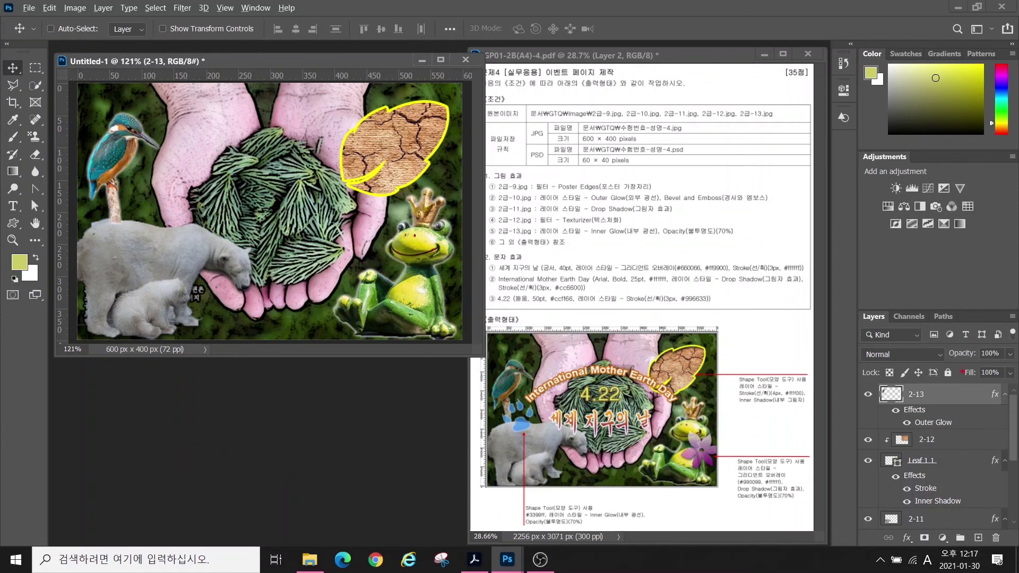
mouse_move(1007, 364)
left_mouse_down()
mouse_move(952, 356)
mouse_move(994, 336)
left_mouse_up()
mouse_move(716, 234)
left_mouse_down()
mouse_move(774, 247)
mouse_move(881, 318)
left_mouse_up()
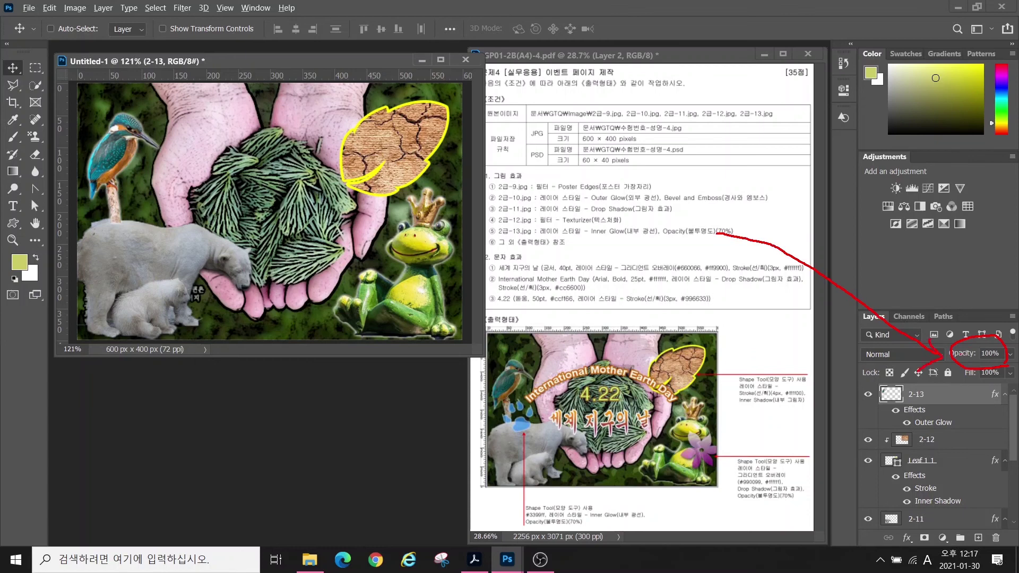
- Lower the kingfisher layer's opacity to 70%
left_click(982, 353)
type("70")
key("Return")
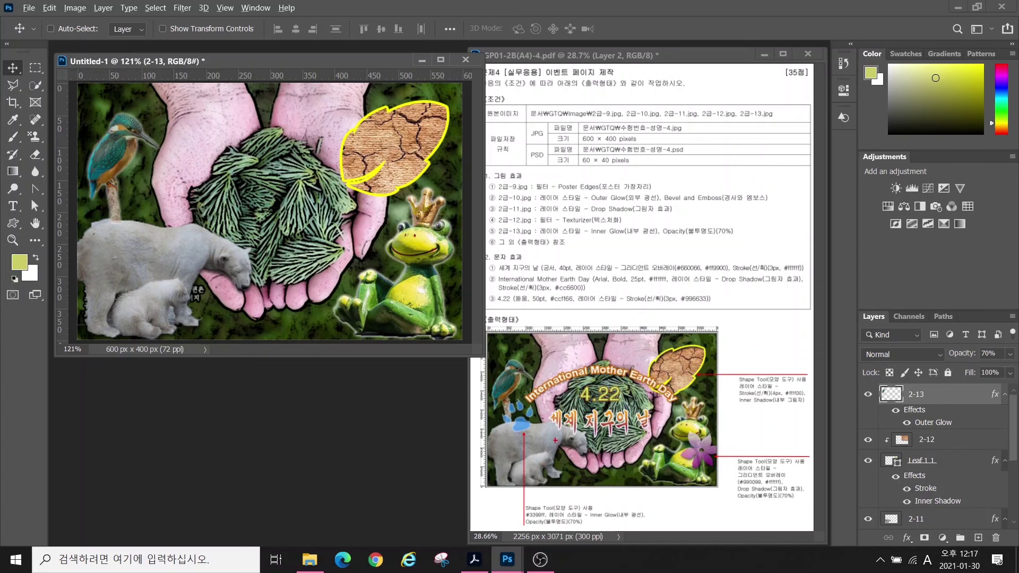
mouse_move(556, 440)
left_mouse_down()
mouse_move(477, 419)
mouse_move(560, 443)
left_mouse_up()
mouse_move(714, 480)
left_mouse_down()
mouse_move(658, 448)
mouse_move(738, 438)
mouse_move(736, 486)
left_mouse_up()
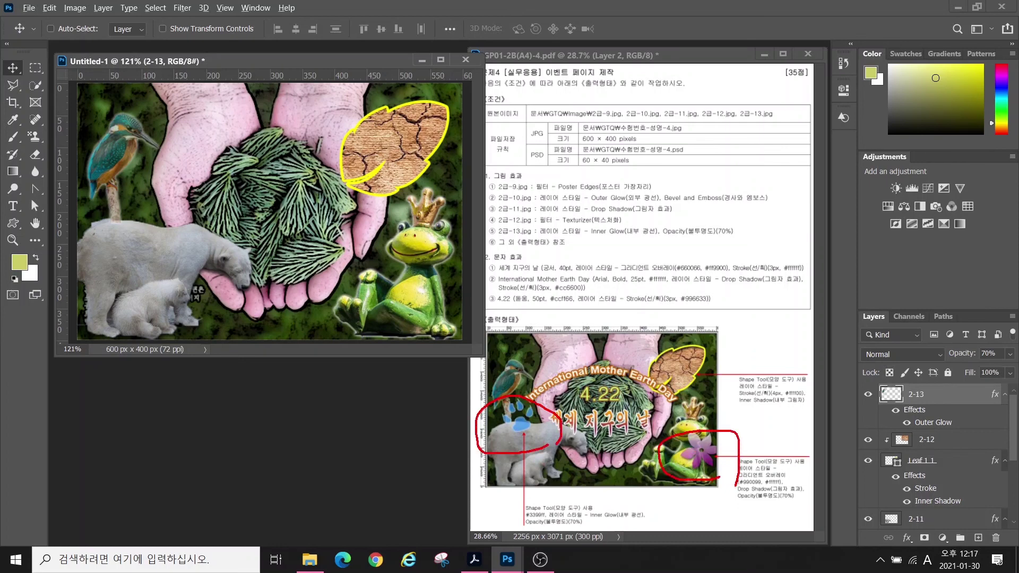
- Draw a paw-print custom shape near the kingfisher's feet
left_click(12, 223)
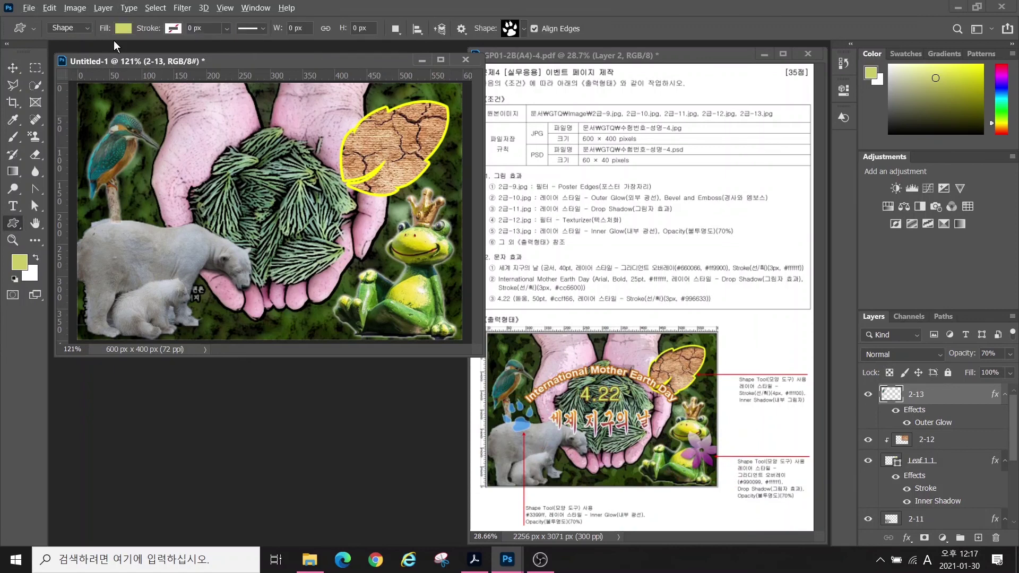
left_click_drag(59, 47, 33, 15)
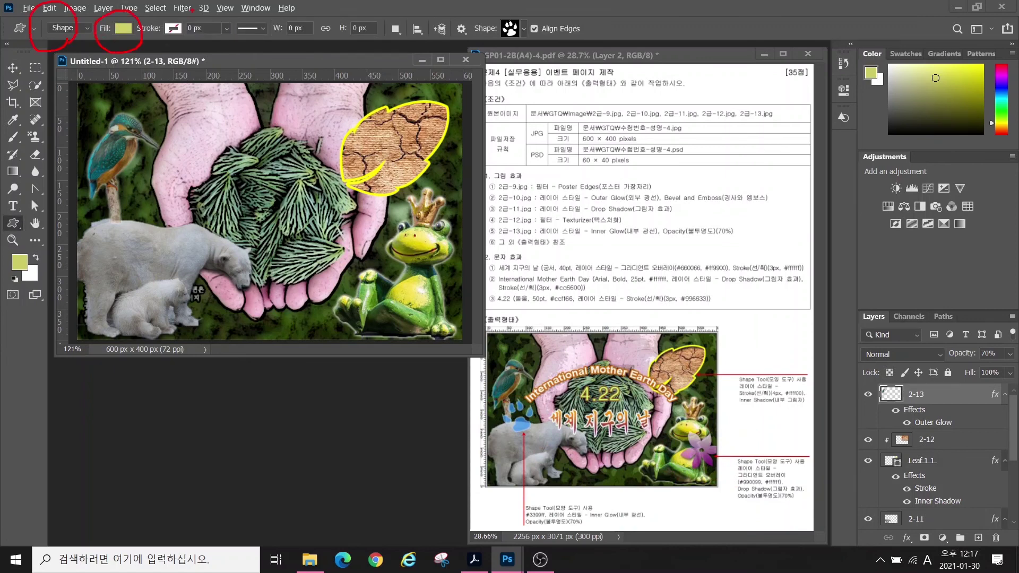
left_click_drag(159, 50, 193, 11)
mouse_move(538, 49)
left_mouse_down()
mouse_move(511, 54)
mouse_move(485, 7)
mouse_move(536, 58)
left_mouse_up()
key("Escape")
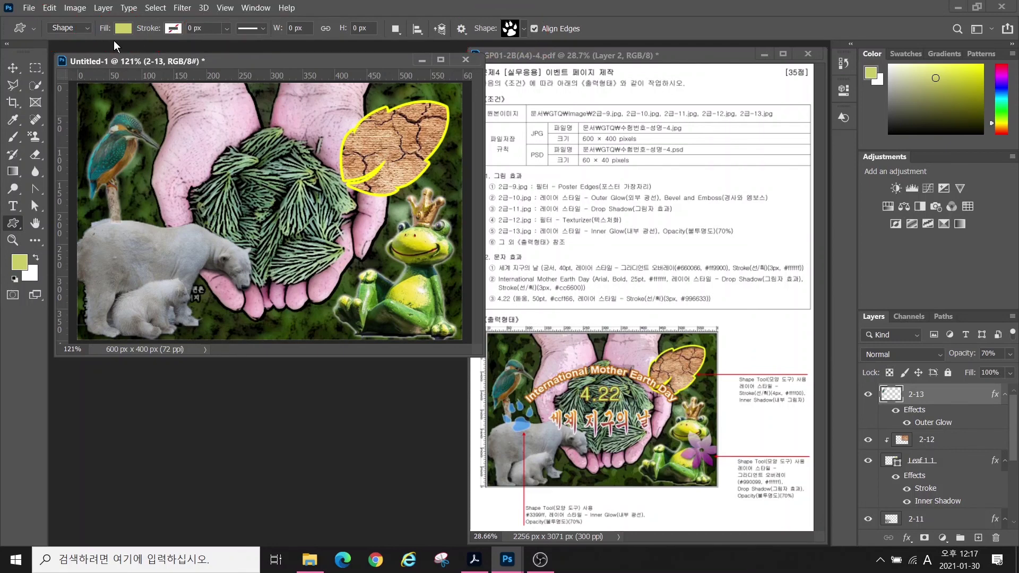
left_click(505, 33)
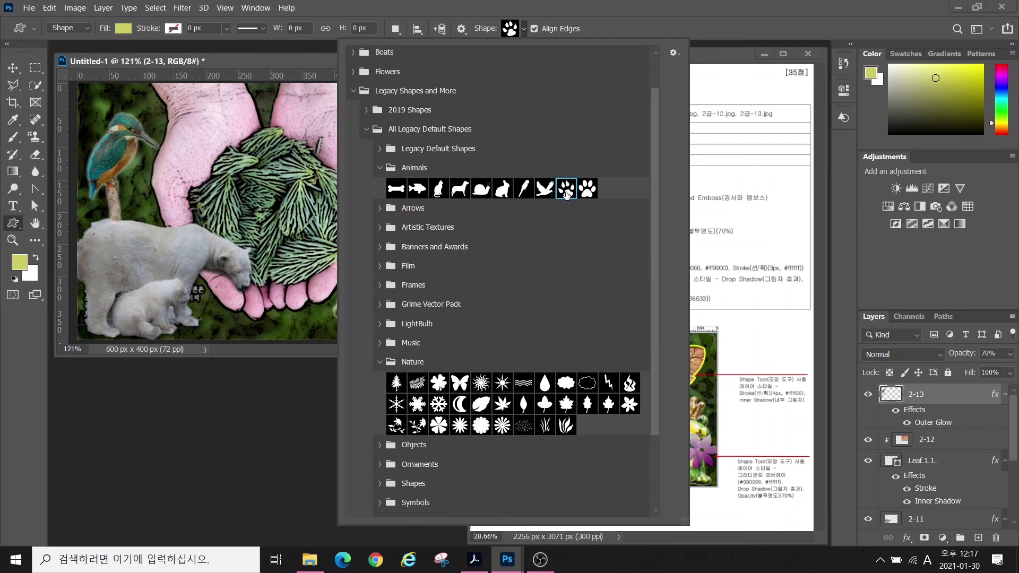
double_click(567, 191)
left_click_drag(86, 191, 126, 235)
- Fill the paw print with blue #3399ff
left_click(893, 397)
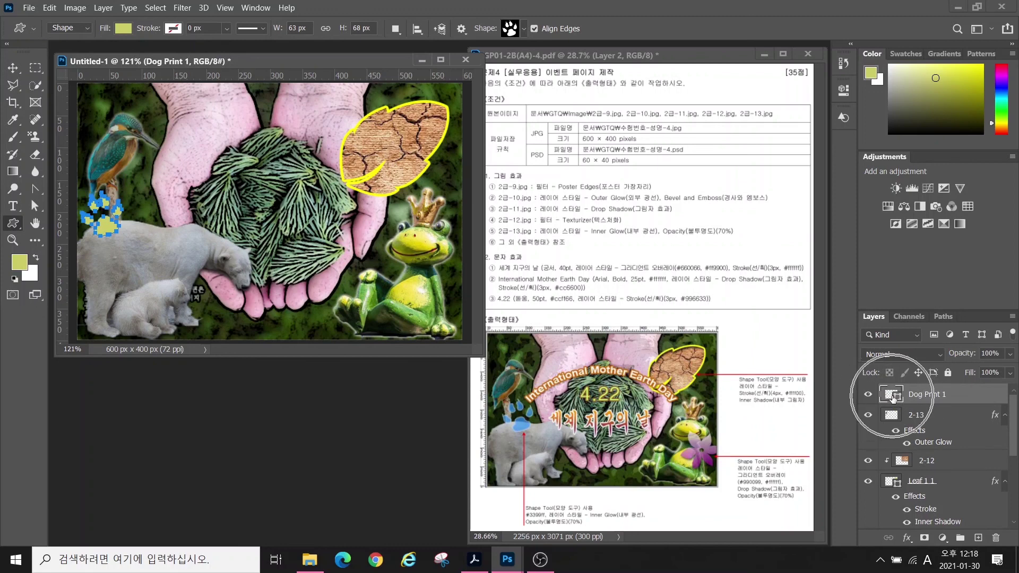
left_click_drag(892, 397, 895, 399)
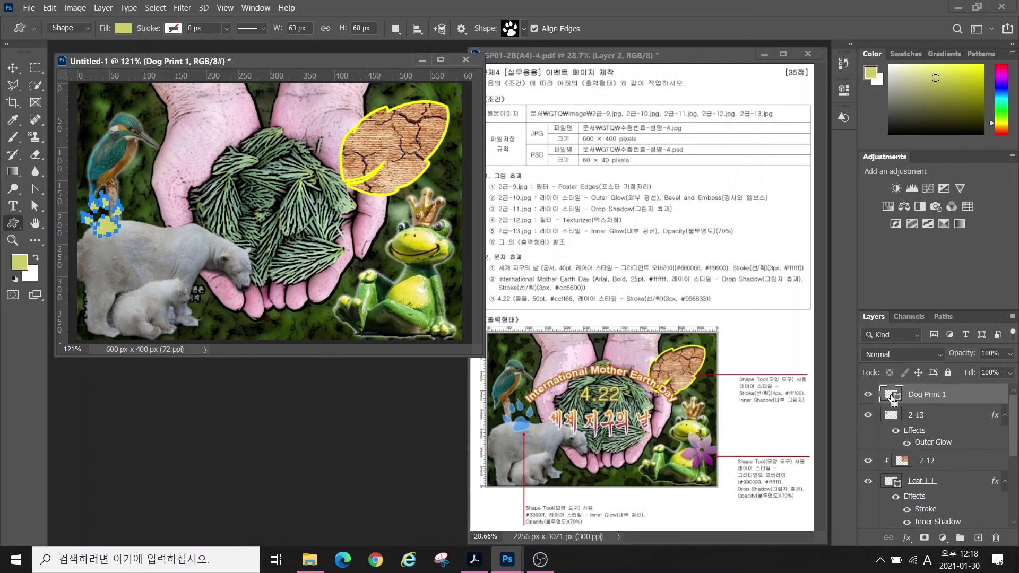
double_click(893, 397)
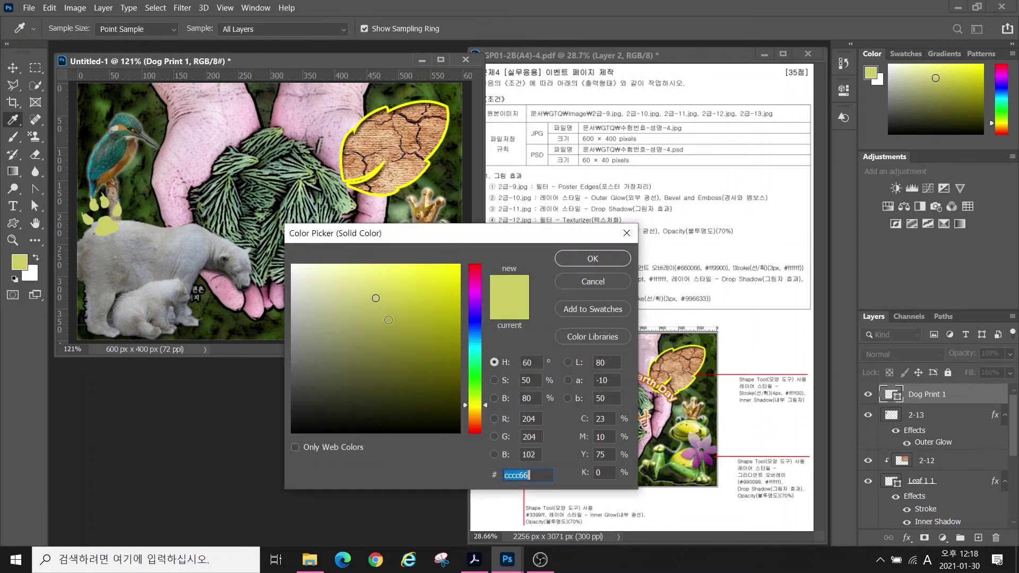
type("3399ff")
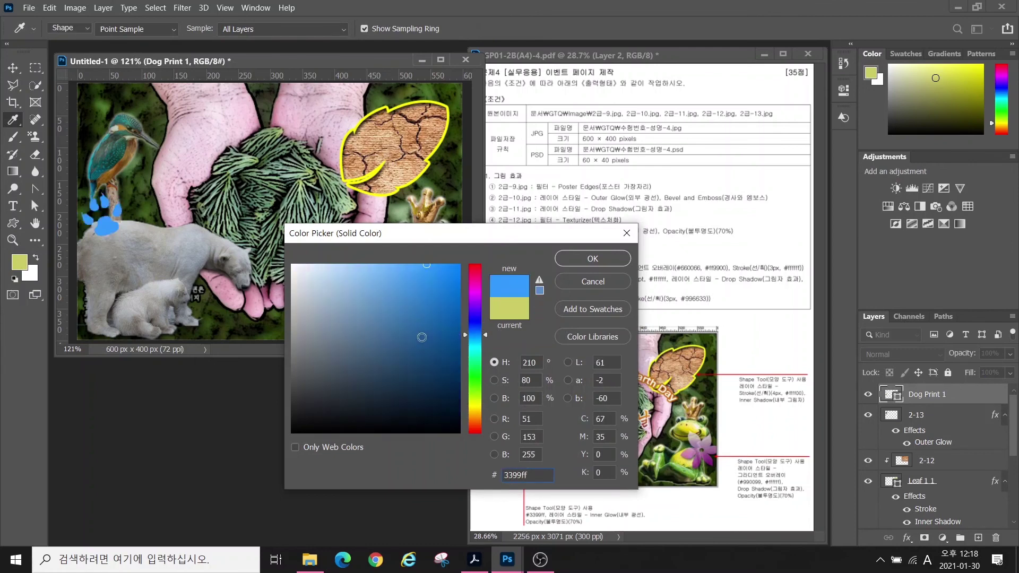
key("Return")
- Add an Inner Glow at 70% opacity and nudge the paw up and right
left_click(906, 538)
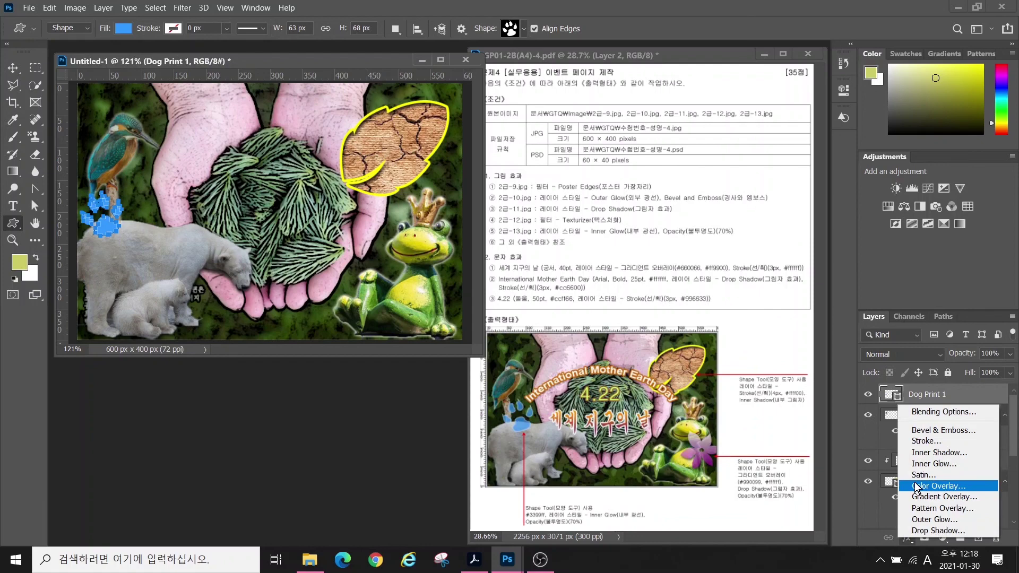
left_click(935, 464)
left_click(931, 122)
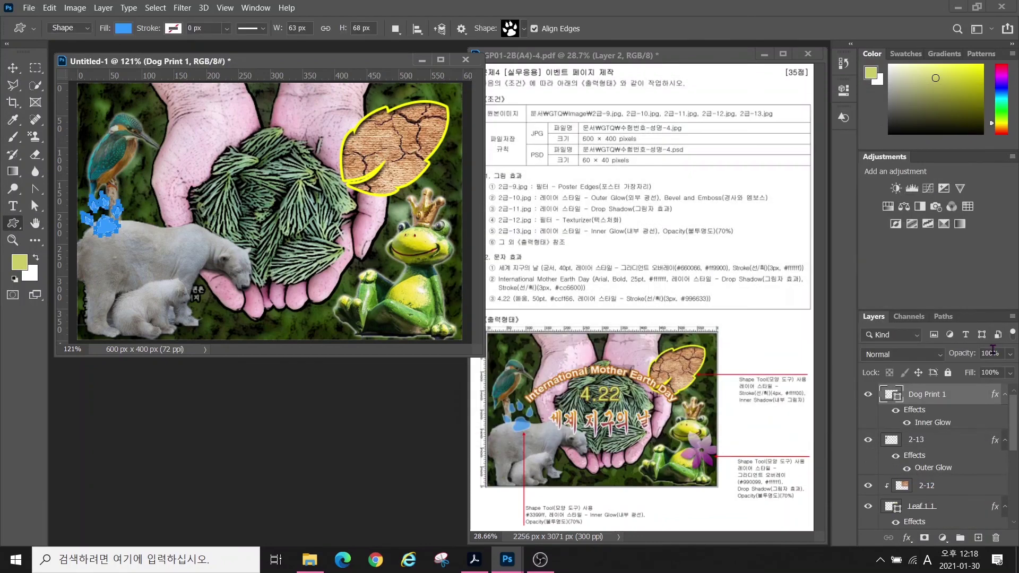
type("70")
key("Return")
key("v")
left_click_drag(113, 228, 129, 215)
key("u")
left_click(513, 30)
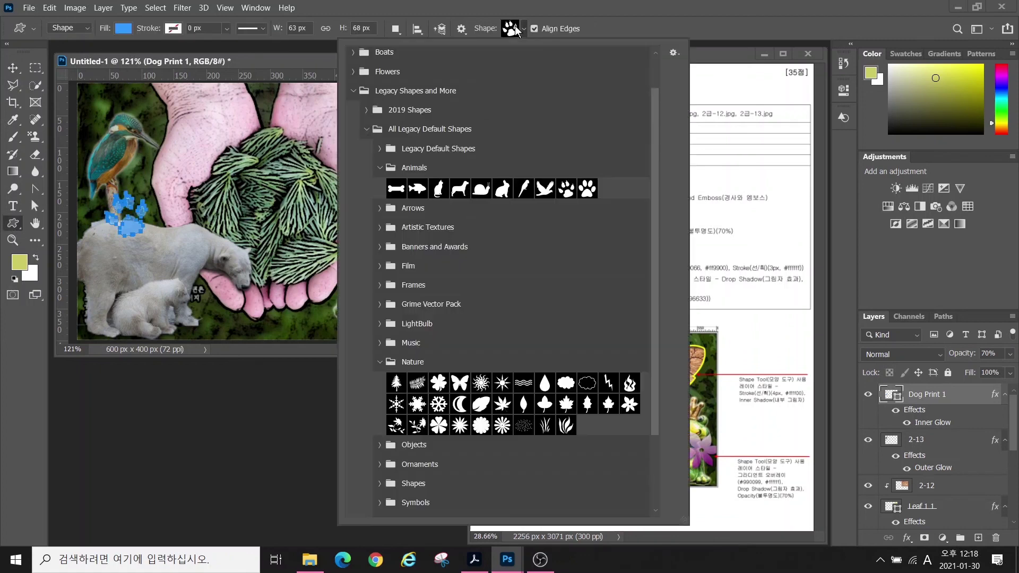
- Draw a flower shape on the frog with a #990099-to-#ffffff Gradient Overlay
left_click(587, 404)
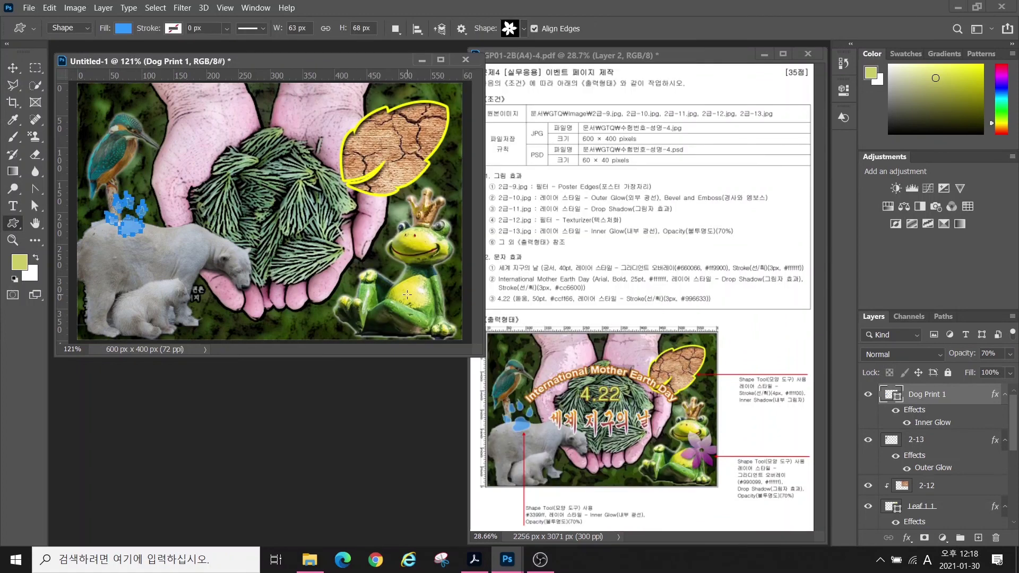
mouse_move(402, 254)
left_mouse_down()
mouse_move(470, 292)
mouse_move(467, 312)
left_mouse_up()
left_click(907, 537)
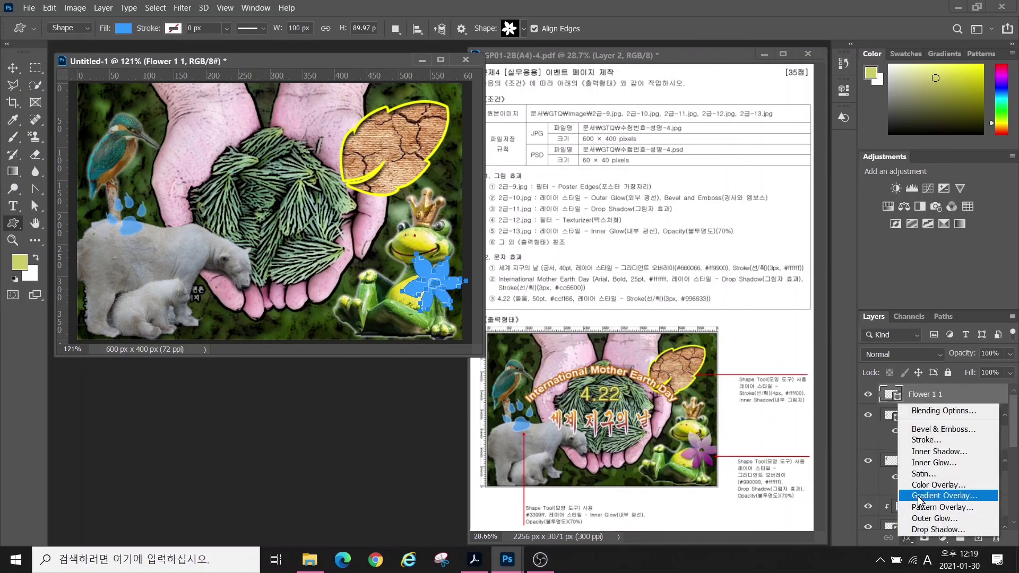
left_click(909, 496)
left_click(719, 179)
double_click(377, 413)
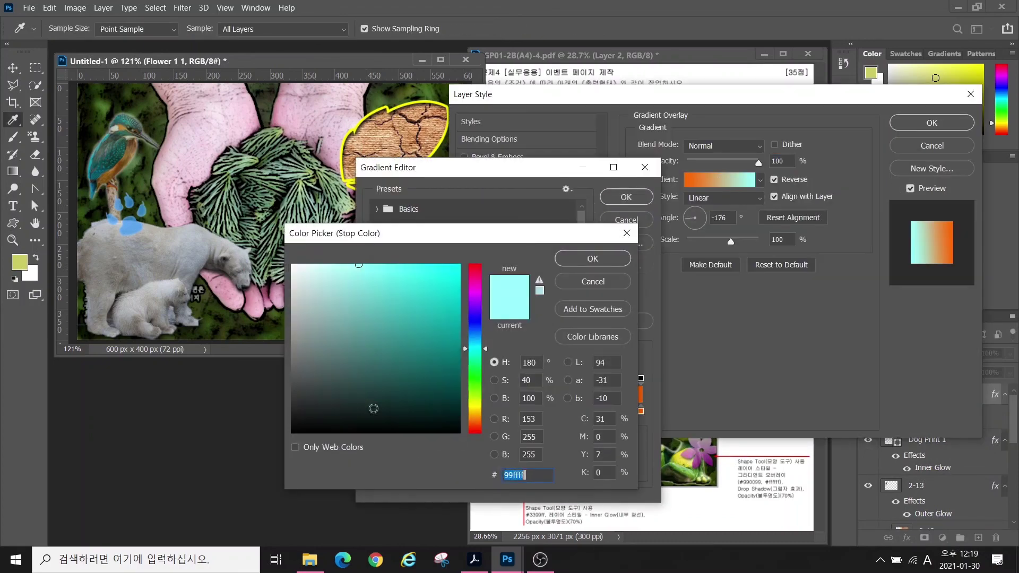
type("990099")
key("Return")
left_click(641, 412)
double_click(641, 412)
type("ffffff")
key("Return")
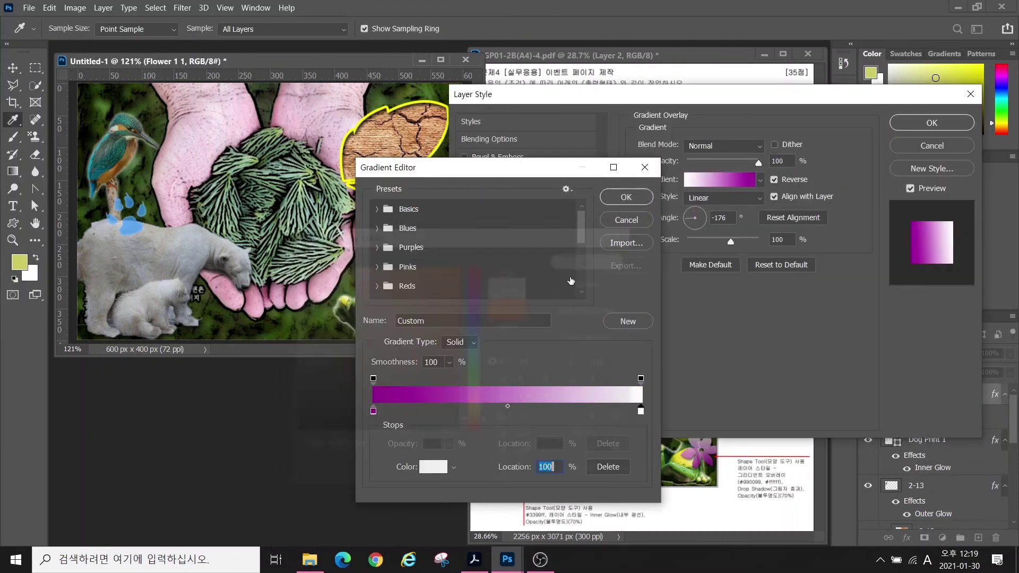
key("Return")
- Angle the gradient at -96°, add a Drop Shadow, and apply the styles
left_click(696, 230)
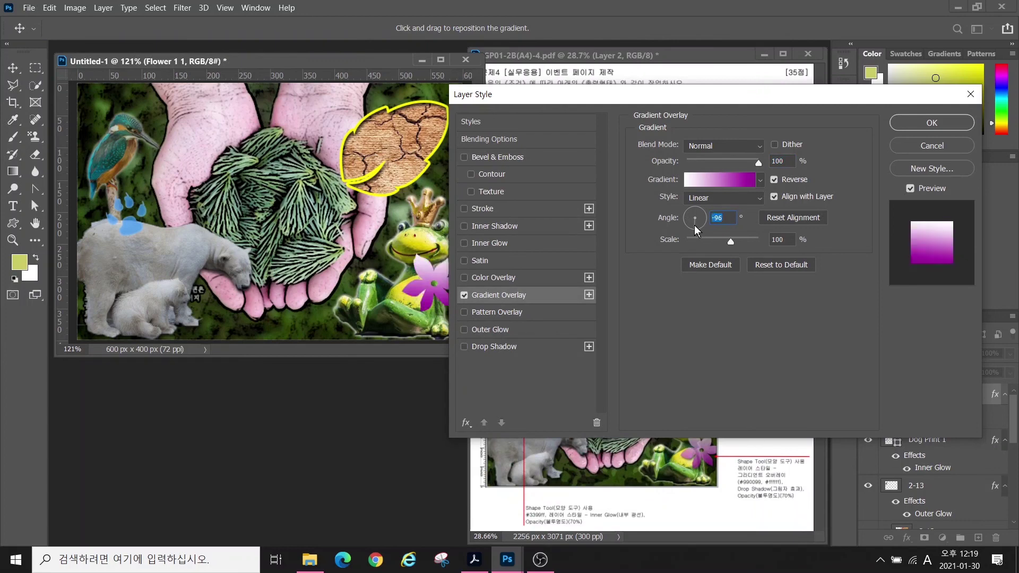
left_click(484, 347)
key("Return")
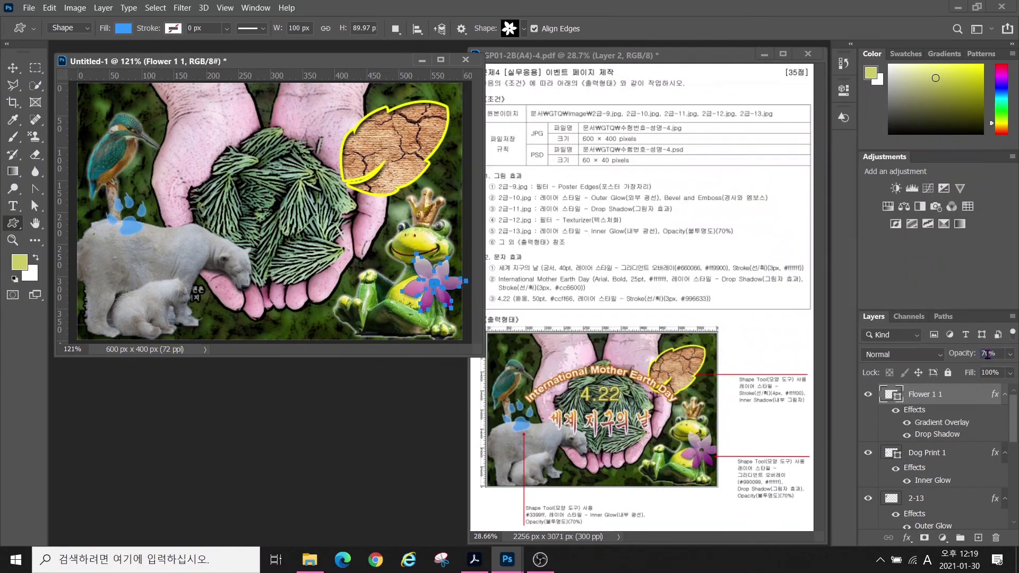
- Nudge the flower up-right, then type the title 세계 지구의 날 in 궁서 at 40 pt
left_click_drag(420, 294, 434, 282)
key("t")
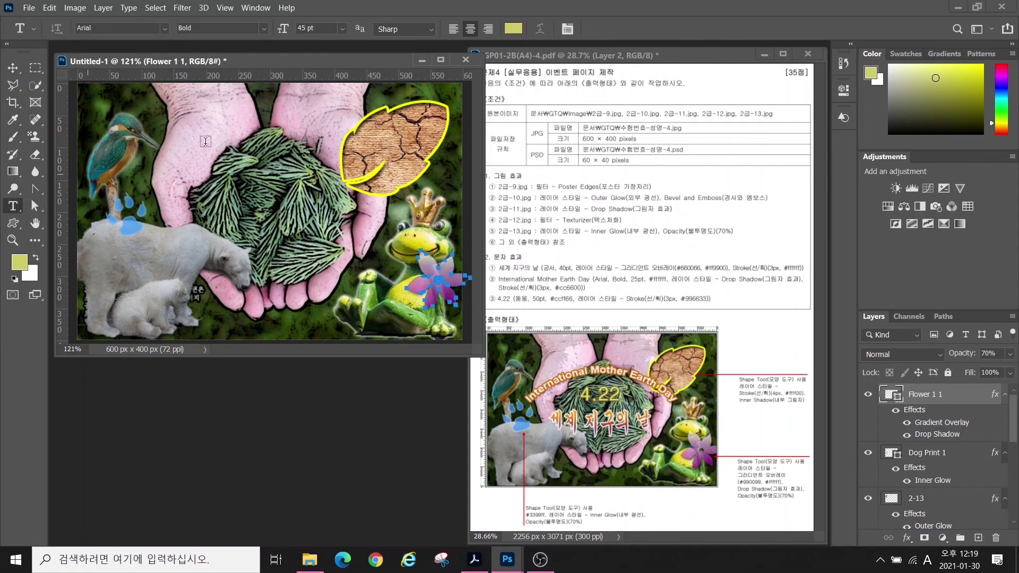
left_click(172, 153)
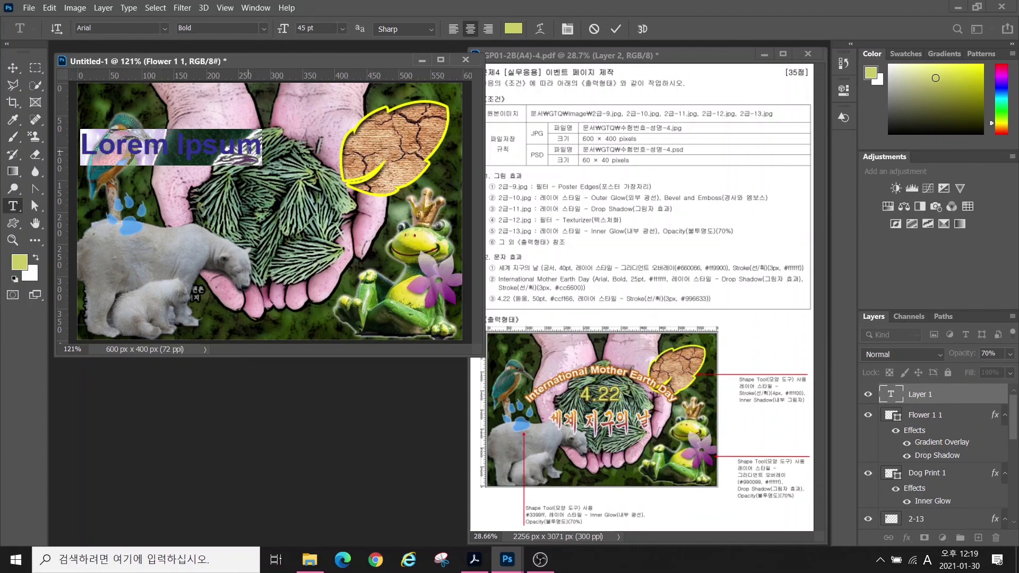
type("세계 지구의 날")
key("ctrl+Return")
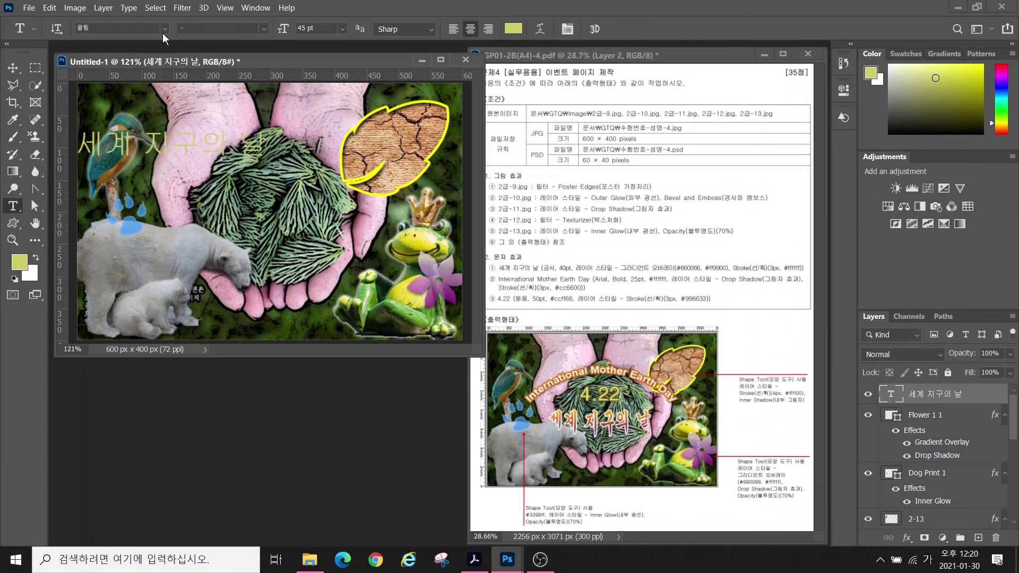
left_click(165, 28)
left_click(124, 149)
left_click_drag(322, 29, 241, 28)
type("40")
key("Return")
- Give the title a Gradient Overlay running from 660066 purple to ff9900 orange
left_click(907, 538)
left_click(921, 502)
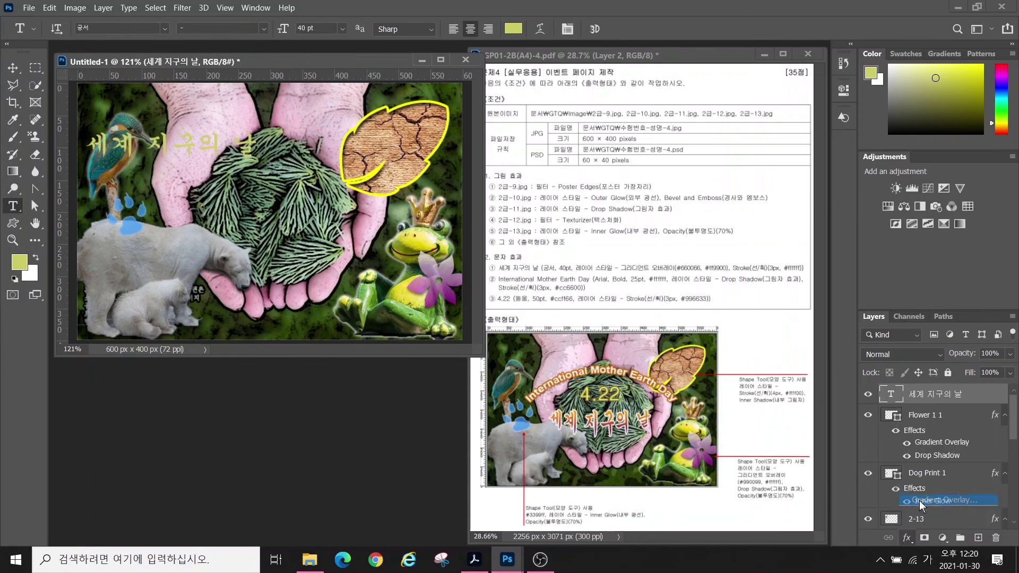
left_click(720, 180)
double_click(373, 412)
type("660066")
key("Return")
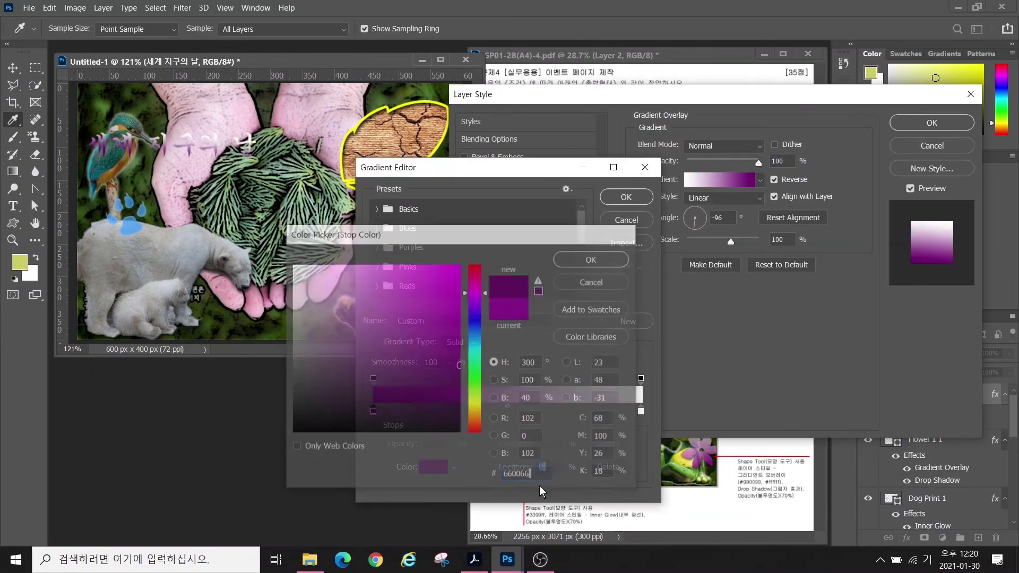
double_click(641, 411)
type("ff9900")
key("Return")
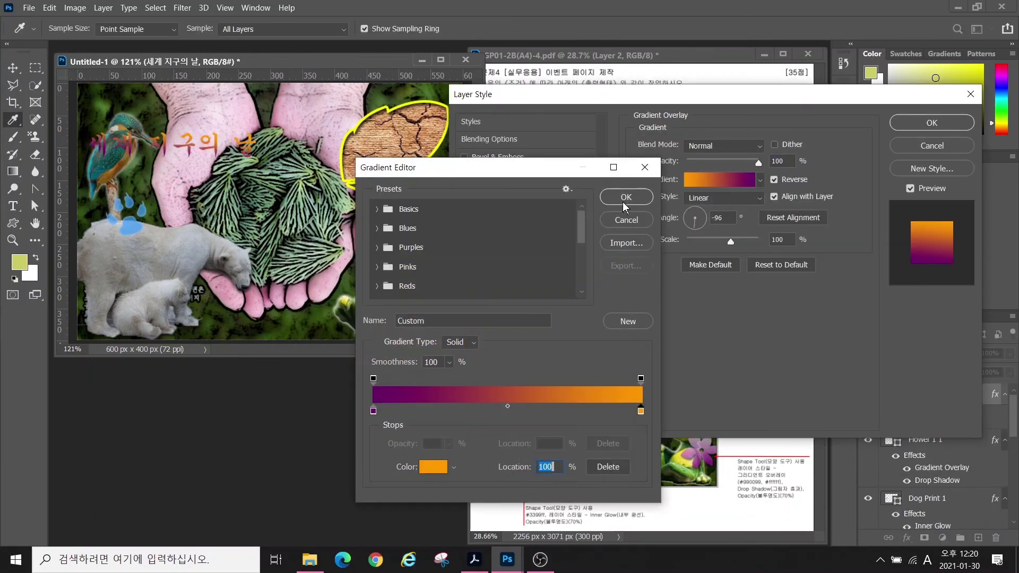
left_click(625, 201)
- Add a 3 px white (ffffff) Stroke to the title and apply the styles
left_click(496, 208)
left_click_drag(768, 145, 632, 146)
type("3")
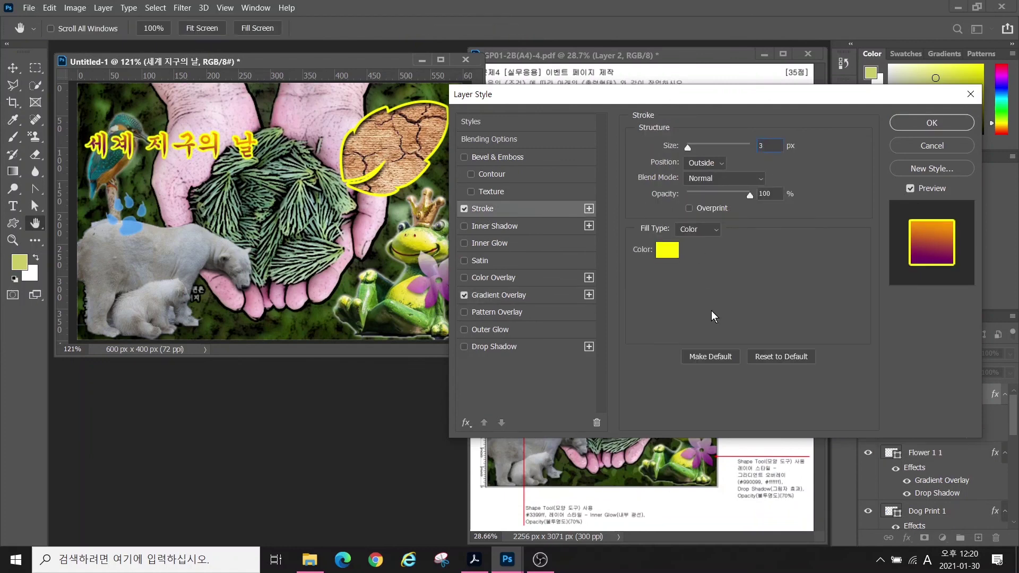
left_click(667, 249)
type("ffffff")
key("Return")
left_click(902, 126)
- Move the title to the centre, warp it with Arc Lower, and start a new text layer
key("v")
left_click_drag(220, 176, 276, 253)
left_click(13, 207)
left_click(509, 29)
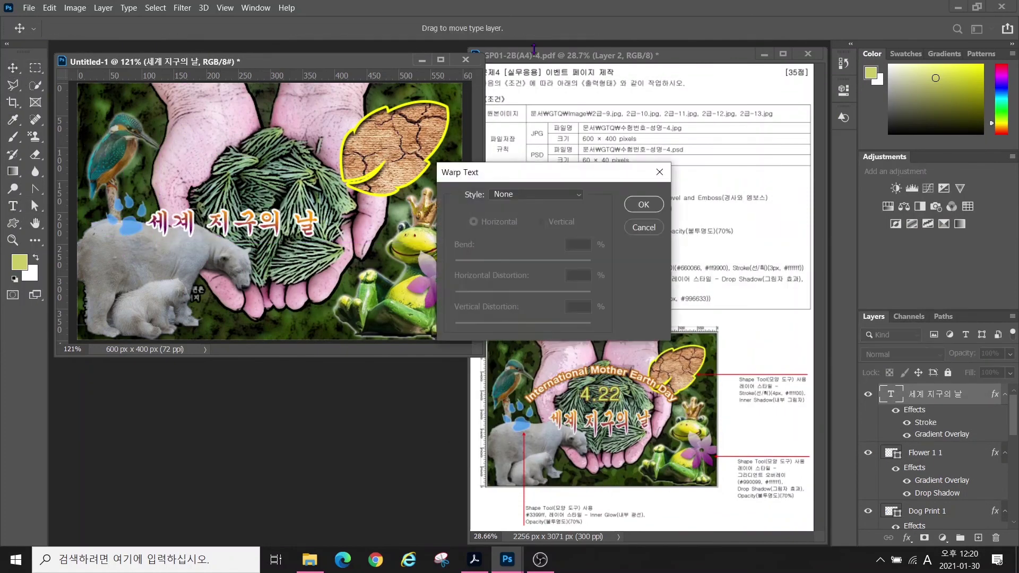
left_click(511, 193)
left_click(526, 243)
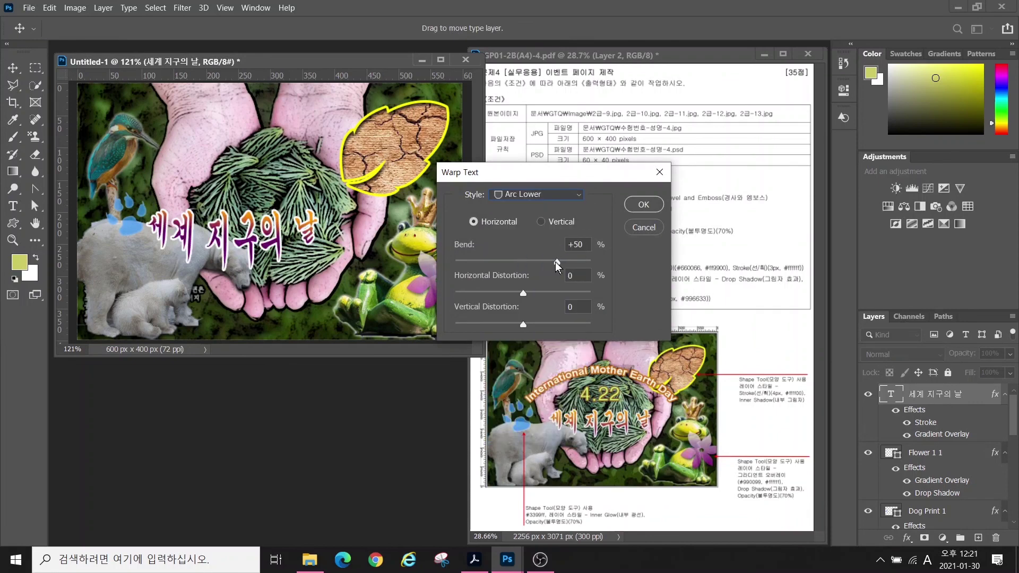
key("Return")
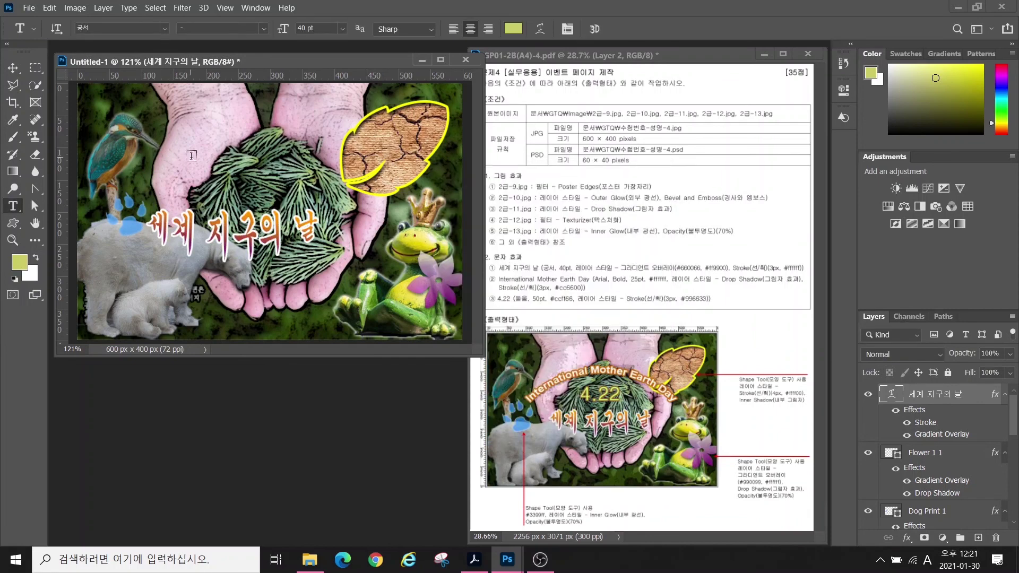
left_click(191, 156)
key("BackSpace")
- Type 'International Mother Earth Day' and set it in Arial Bold
type("International Mother Earth Day")
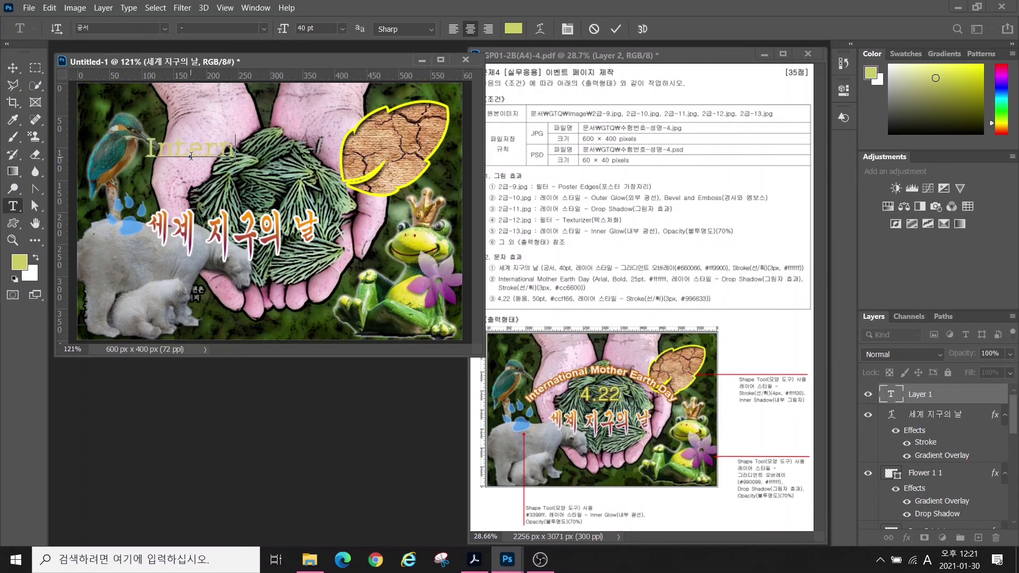
key("ctrl+Return")
left_click(163, 27)
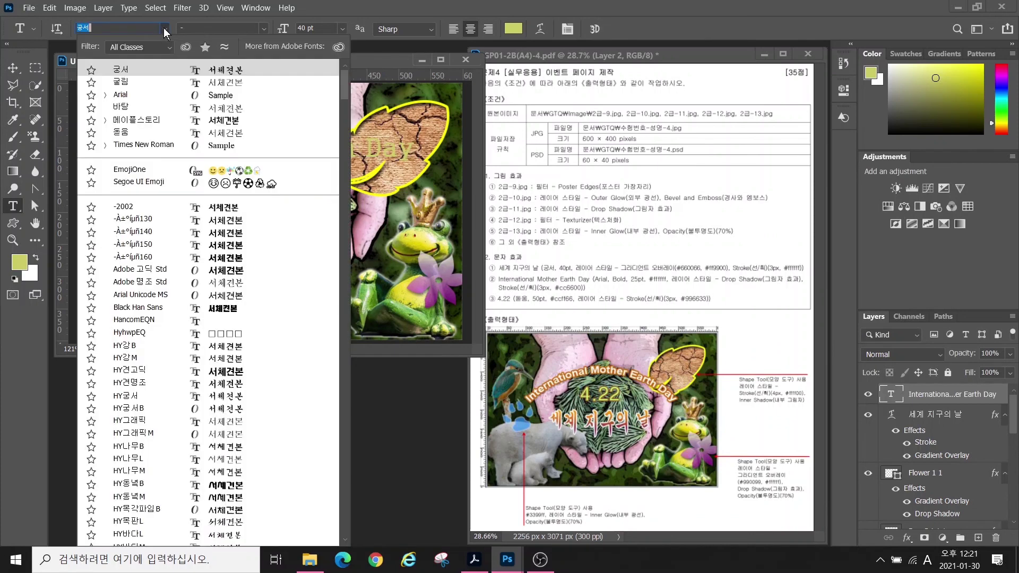
type("Arial")
key("Return")
left_click(179, 28)
type("Bold")
key("Return")
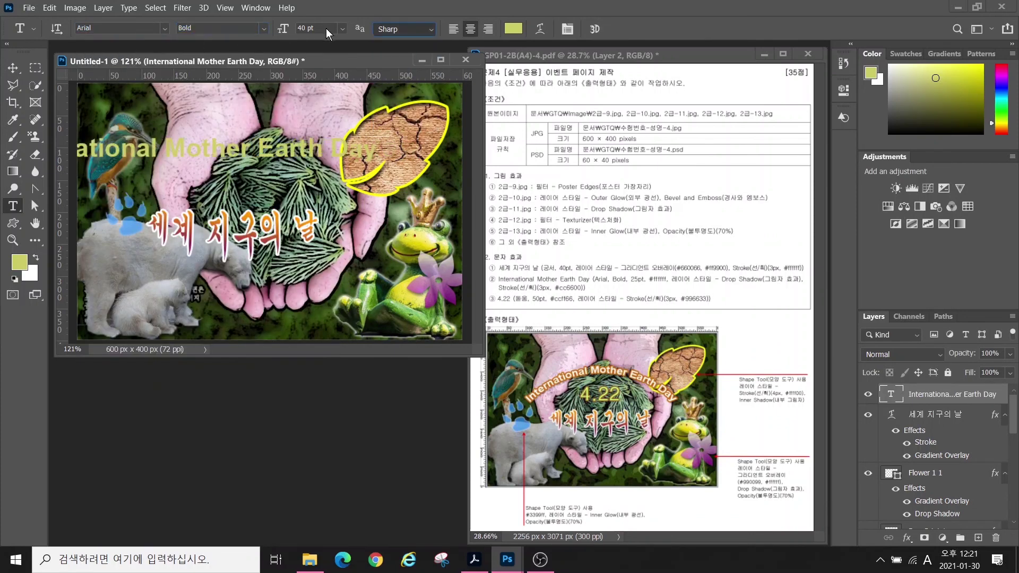
- Make the English title 25 pt and white (ffffff)
left_click_drag(325, 28, 274, 34)
type("25")
key("Return")
left_click(514, 29)
type("ffffff")
left_click(578, 255)
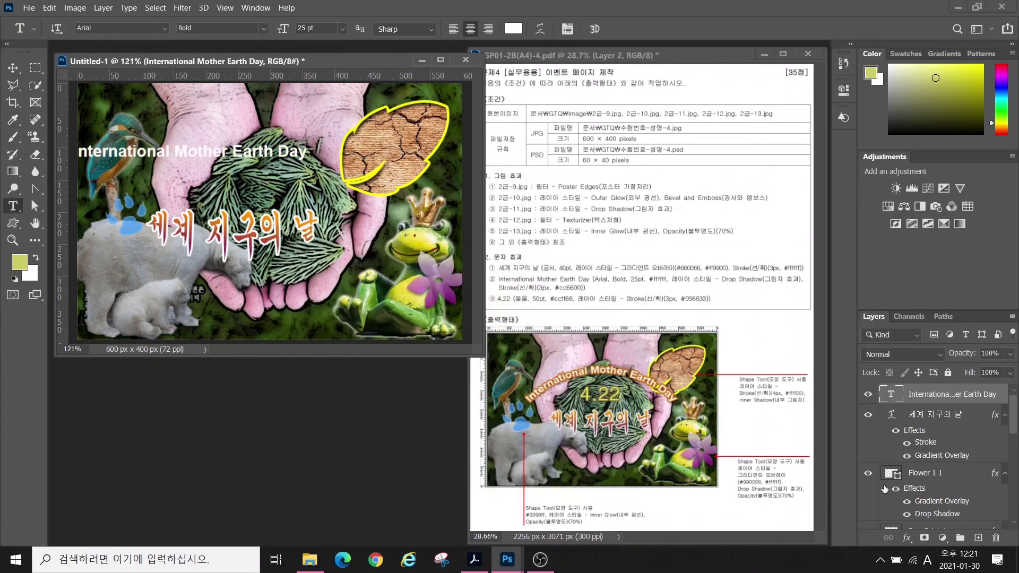
- Add a Drop Shadow and an orange cc6600 Stroke to the English title
left_click(907, 538)
left_click(926, 544)
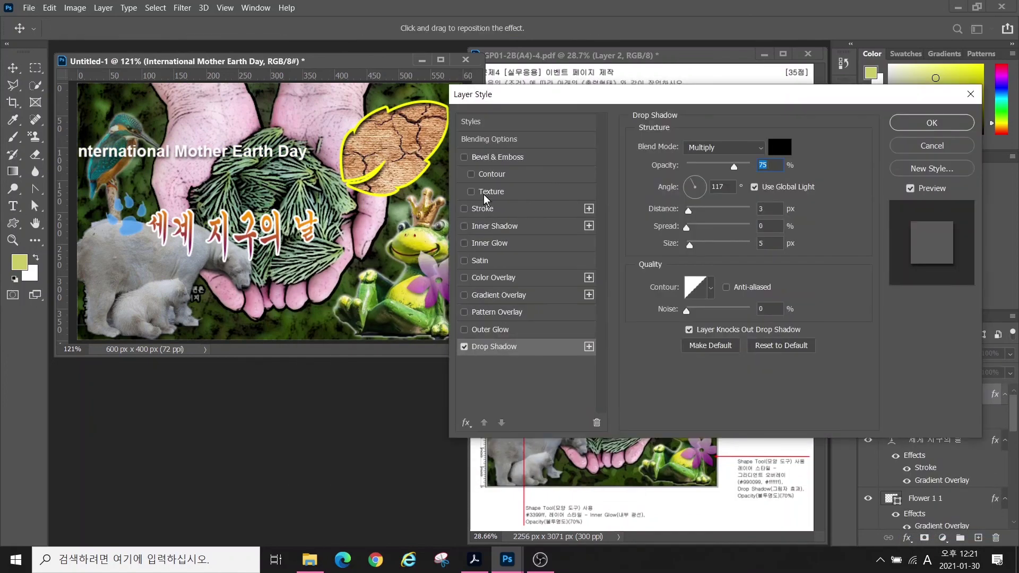
left_click(483, 209)
left_click(667, 249)
type("cc6600")
left_click(588, 259)
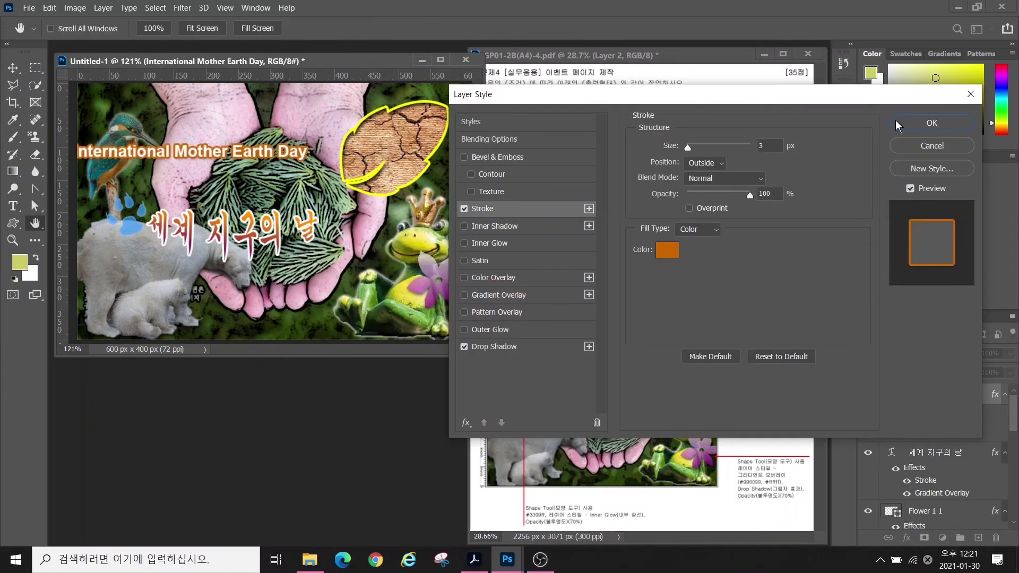
left_click(914, 123)
- Warp the English title with Arc at +44 bend and position it lower right
left_click(13, 67)
left_click_drag(186, 151, 247, 152)
left_click(13, 206)
left_click(536, 28)
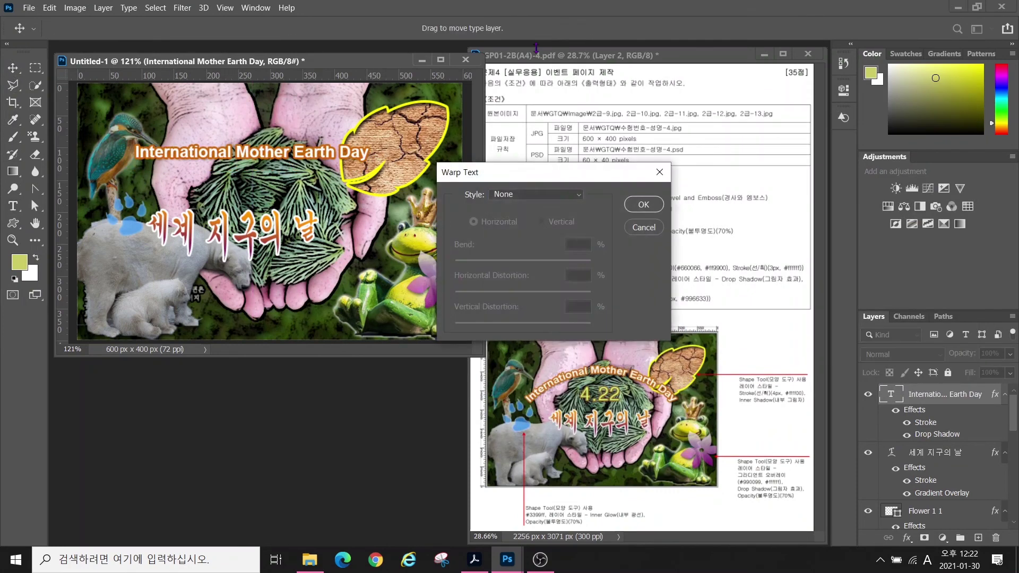
left_click(530, 196)
left_click(526, 227)
left_click_drag(558, 261, 553, 263)
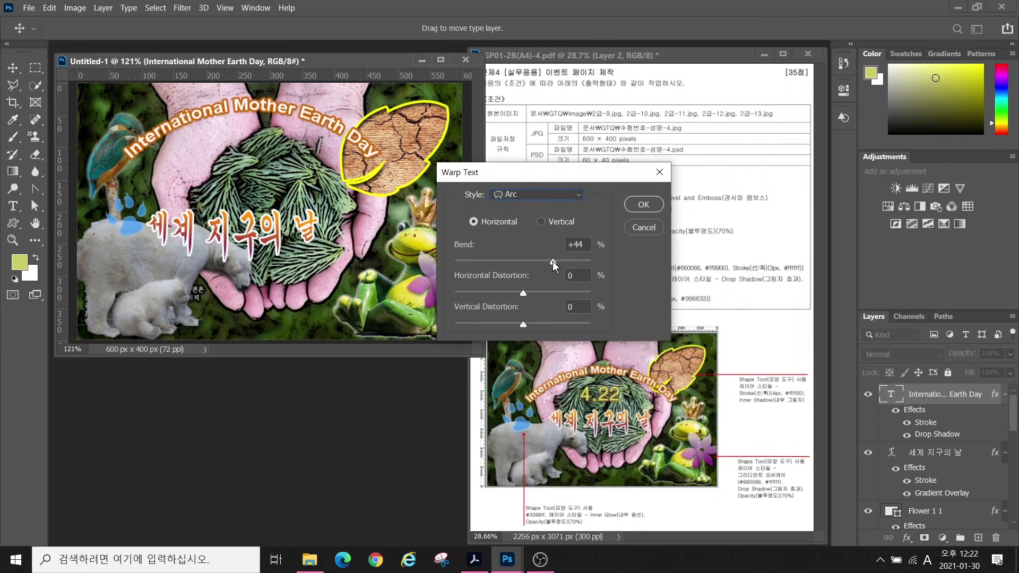
left_click(643, 204)
left_click(12, 68)
left_click_drag(271, 116, 282, 145)
- Add the text 4.22 in 돋움 at 50 pt in light green ccff66
left_click(13, 206)
left_click(204, 121)
type("4")
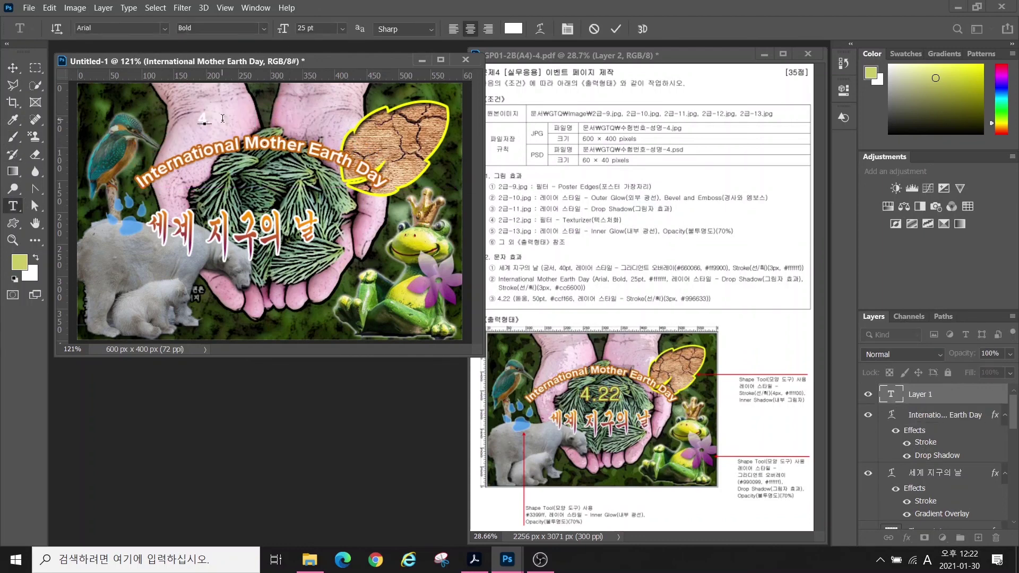
type(".22")
left_click(615, 28)
left_click(164, 27)
left_click(106, 133)
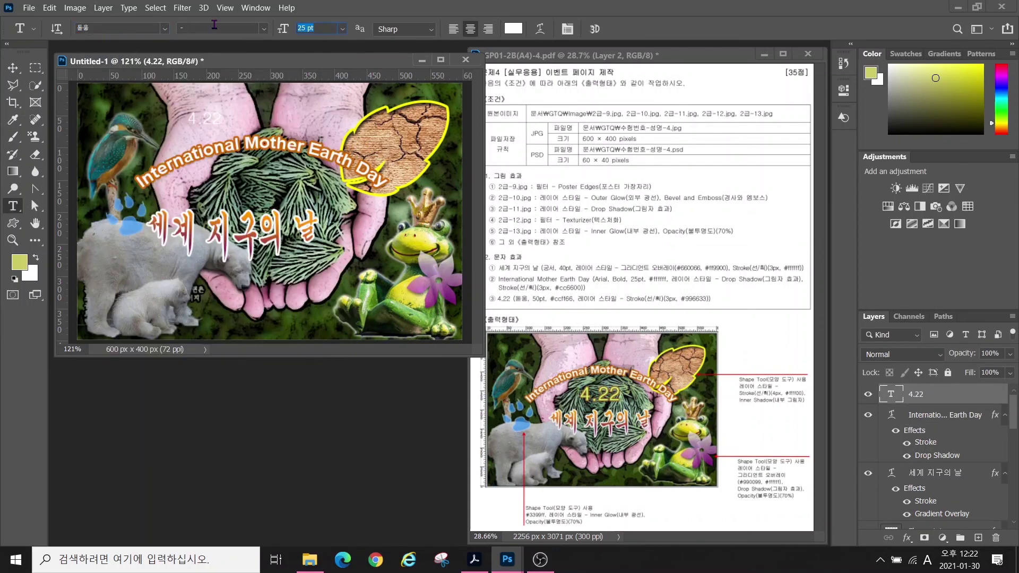
type("50")
key("Return")
left_click(513, 29)
type("ccff66")
key("Return")
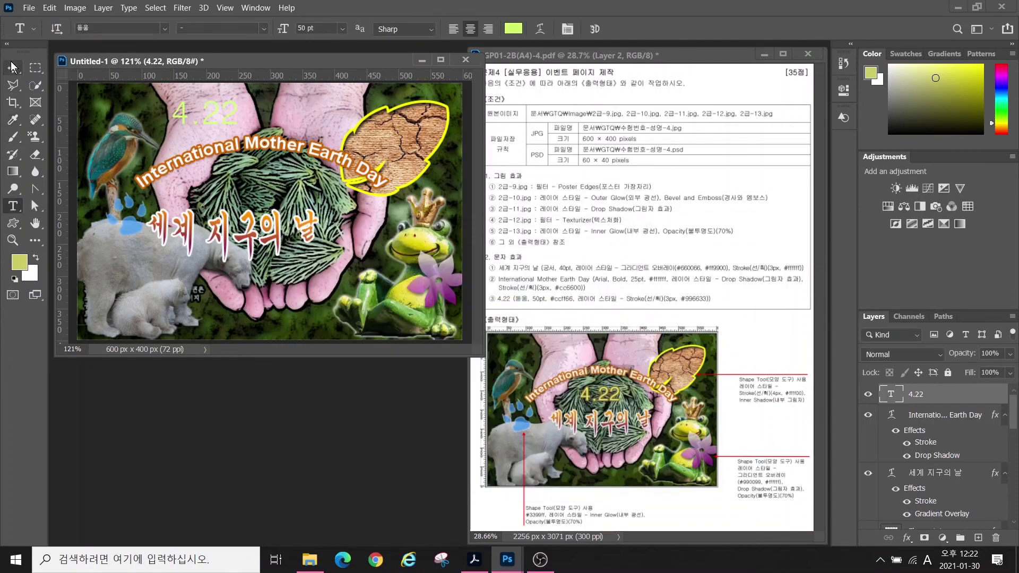
- Centre 4.22 and give it a brown 996633 Stroke
left_click(13, 67)
left_click_drag(207, 114, 255, 189)
left_click(907, 538)
left_click(923, 437)
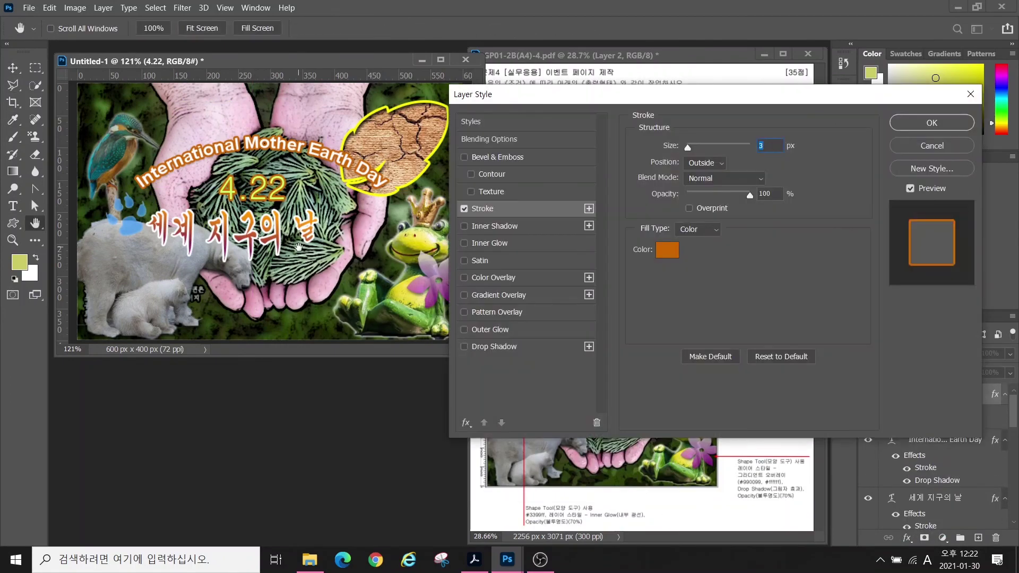
left_click(667, 249)
type("996633")
key("Return")
left_click(924, 123)
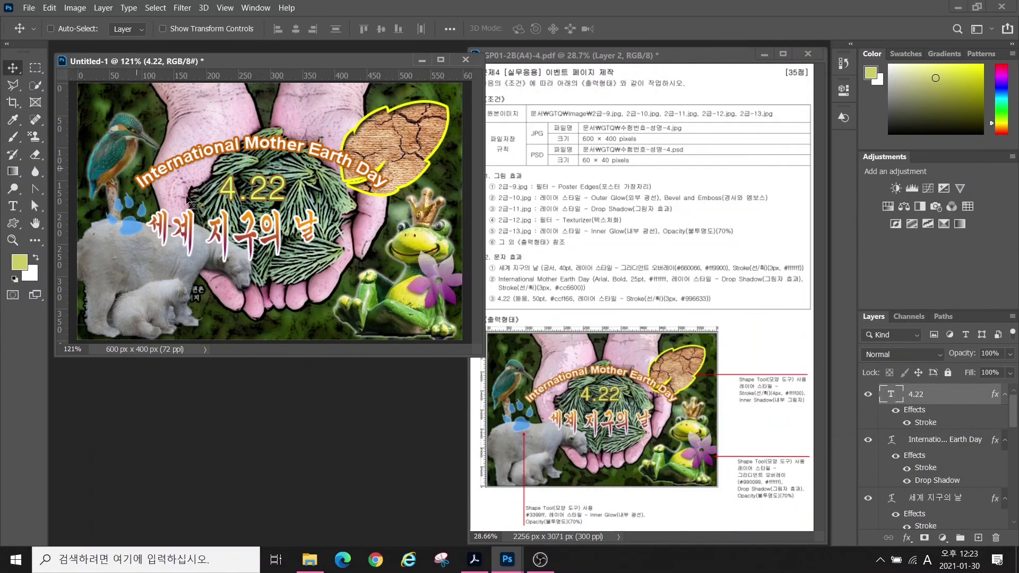
left_click_drag(189, 201, 189, 195)
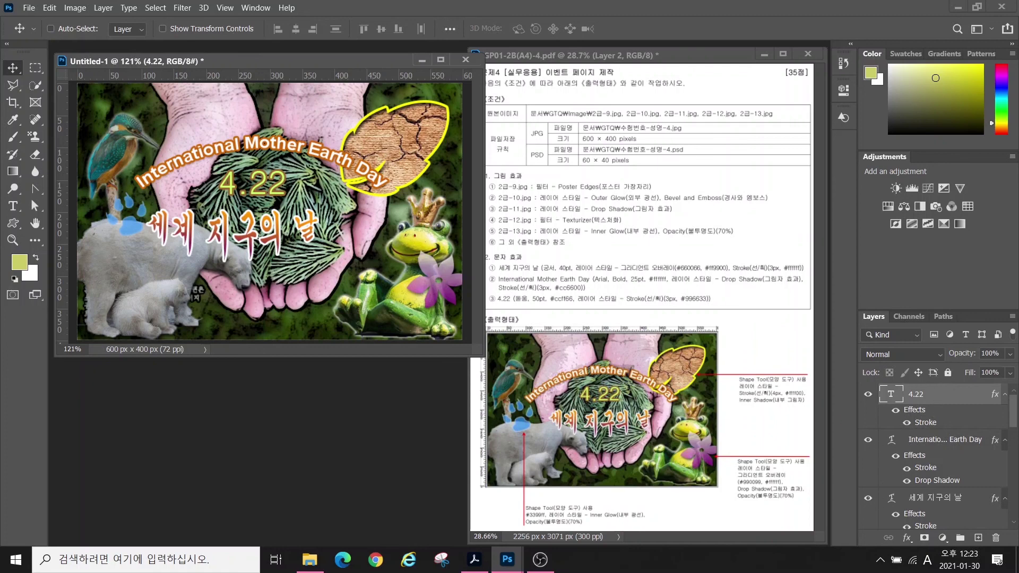
- Start Save As in the GTQ folder, reusing an earlier name with JPEG format
mouse_move(1014, 419)
left_mouse_down()
mouse_move(1013, 461)
mouse_move(1014, 402)
left_mouse_up()
key("ctrl")
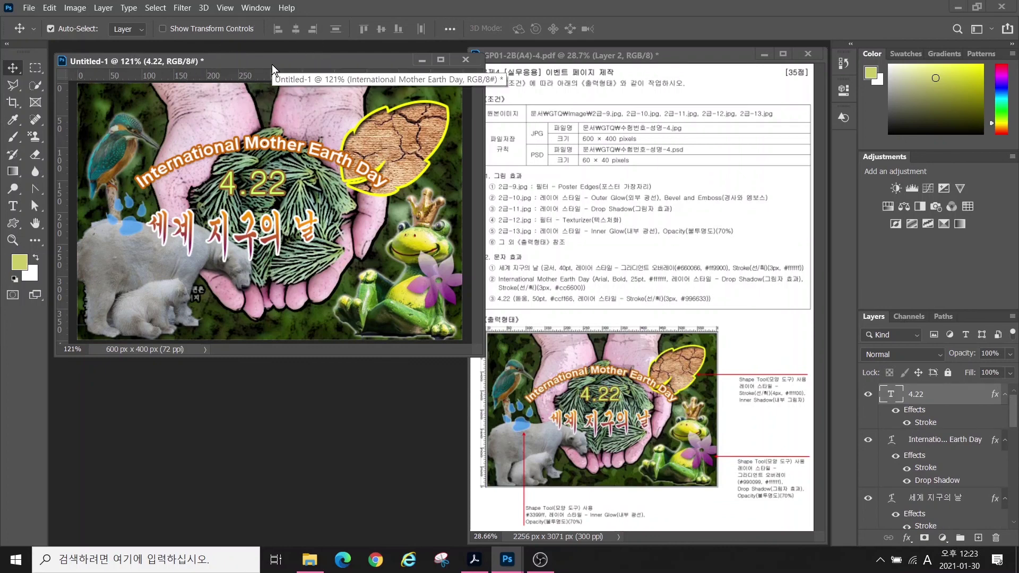
left_click(224, 8)
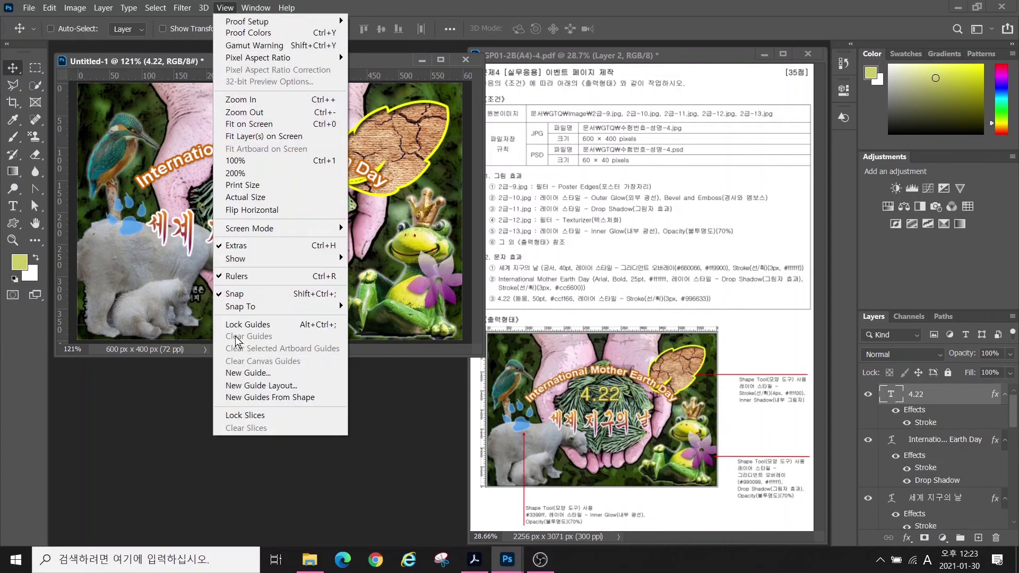
left_click(192, 62)
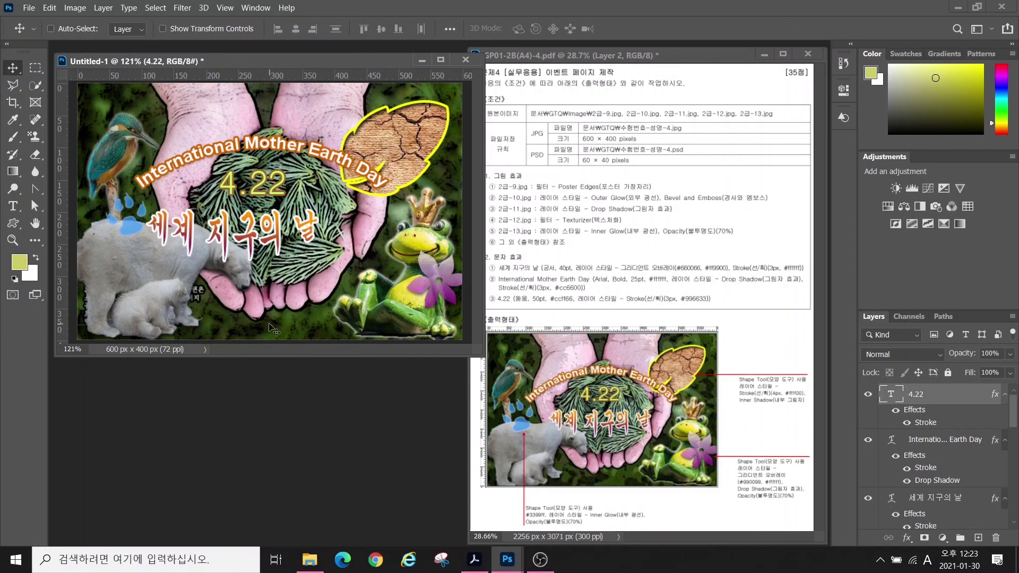
left_click(29, 8)
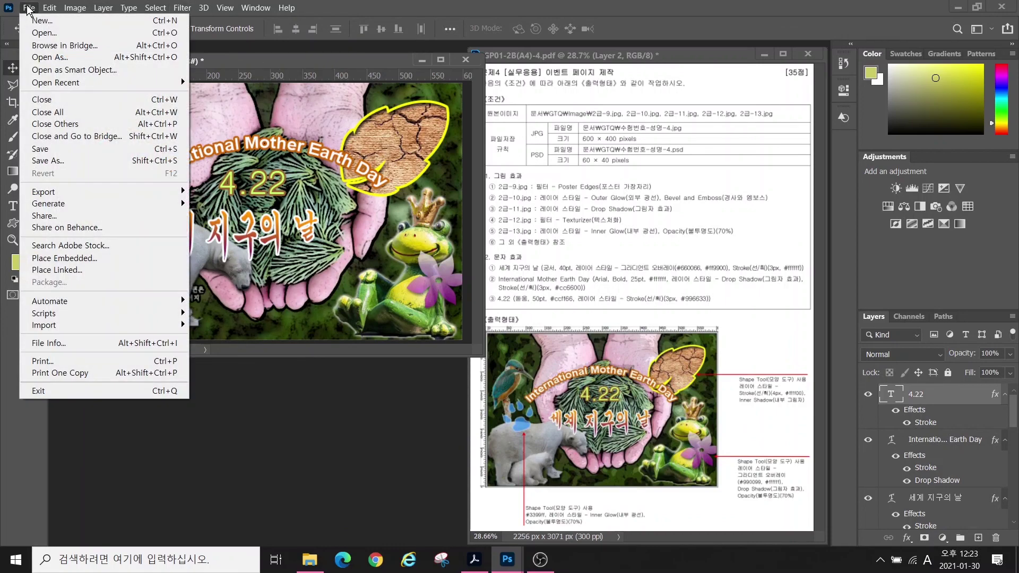
left_click(48, 149)
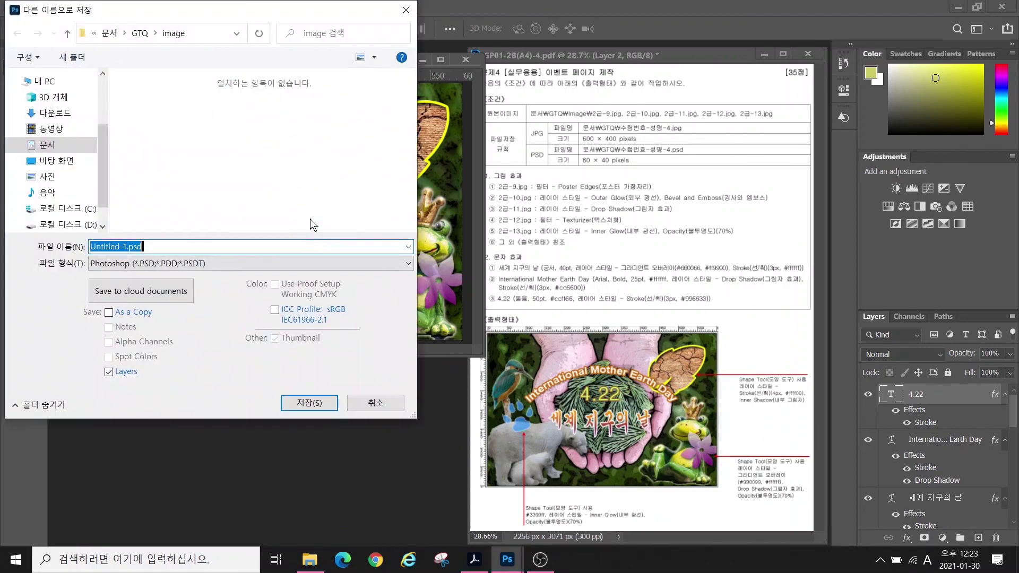
left_click(140, 32)
left_click(159, 140)
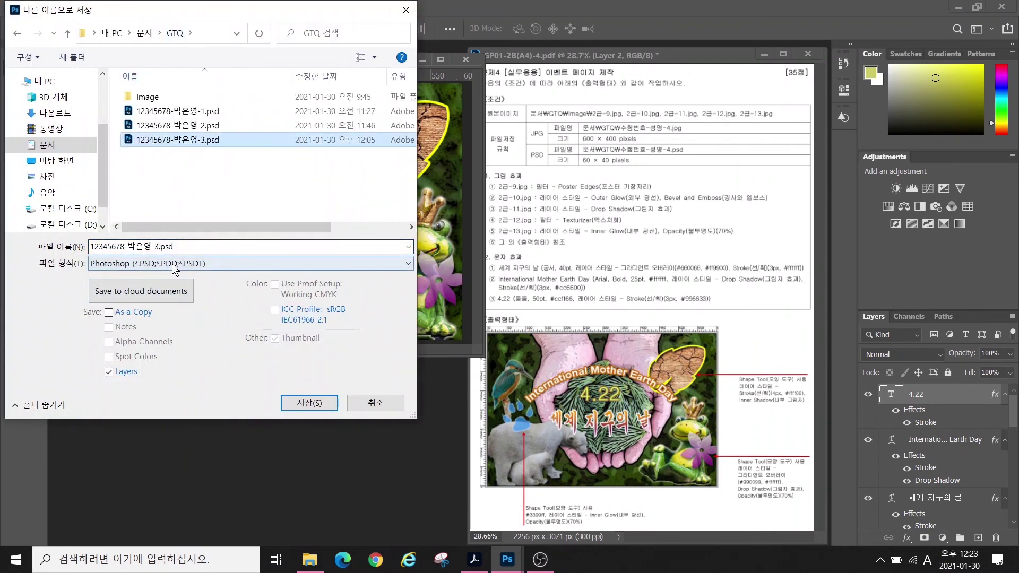
left_click(175, 264)
left_click(139, 372)
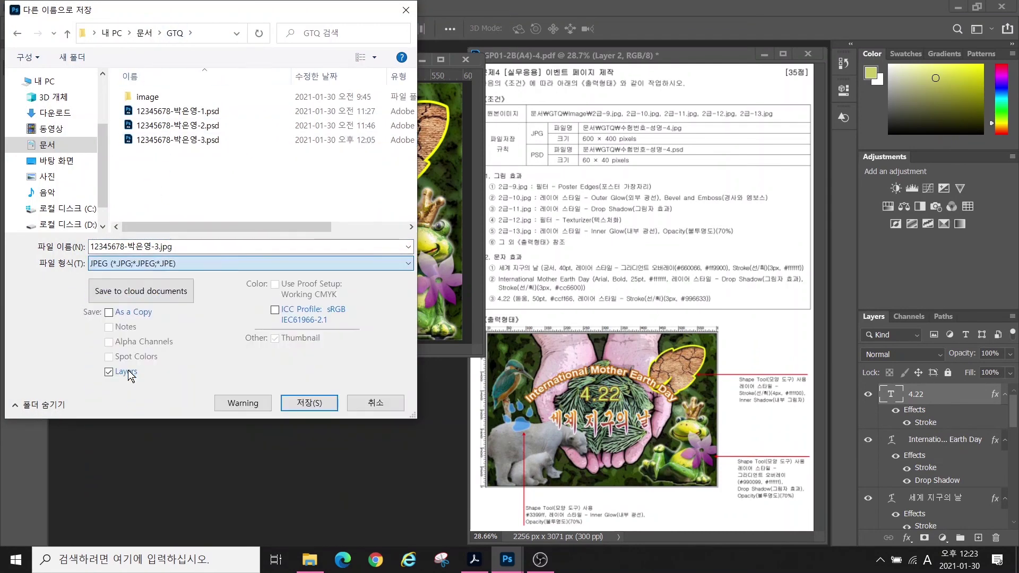
- Save the JPEG without overwriting, changing the file name's ending to 4
left_click(308, 402)
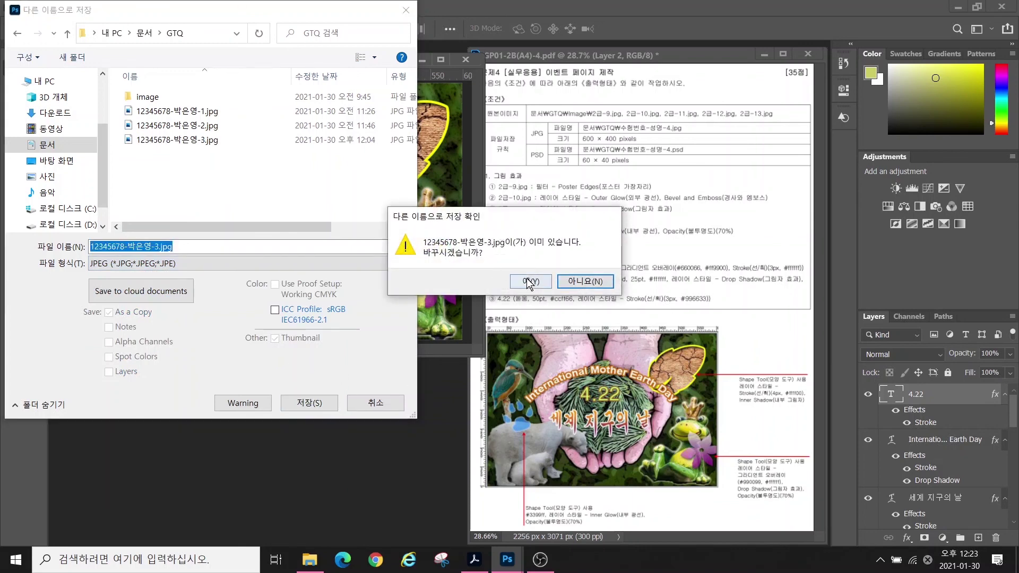
left_click(574, 282)
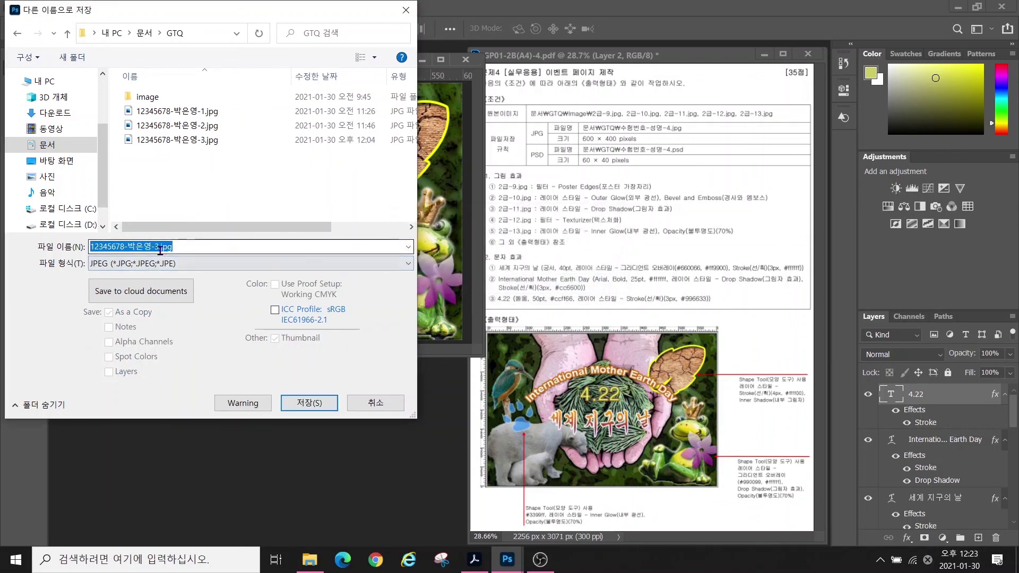
left_click_drag(153, 246, 207, 247)
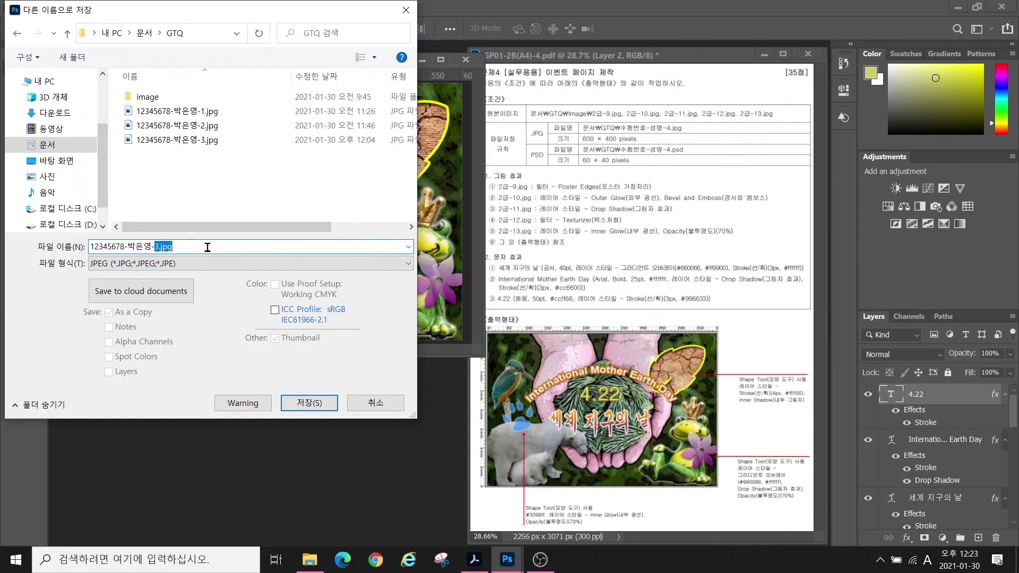
type("4")
key("Return")
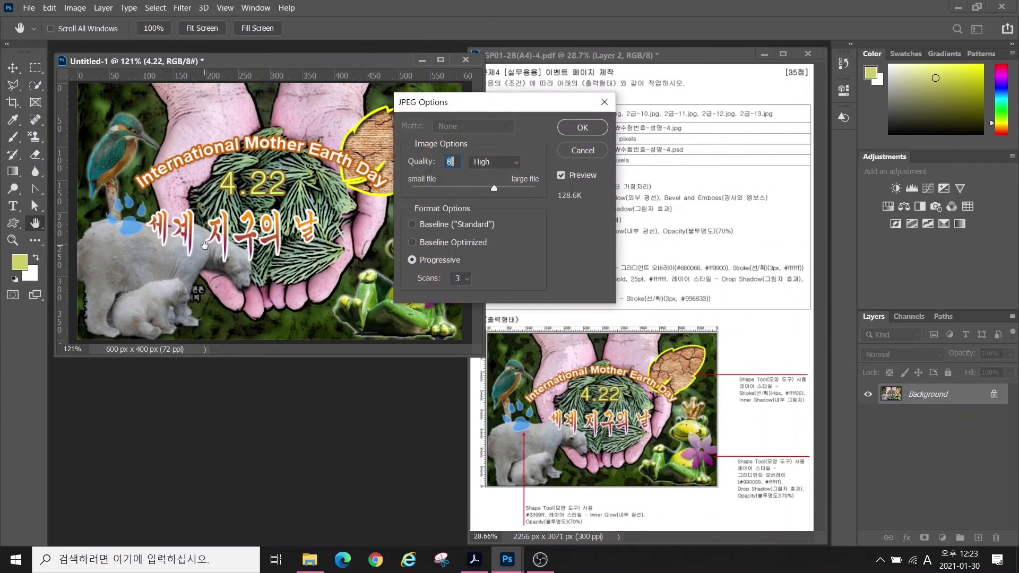
key("Return")
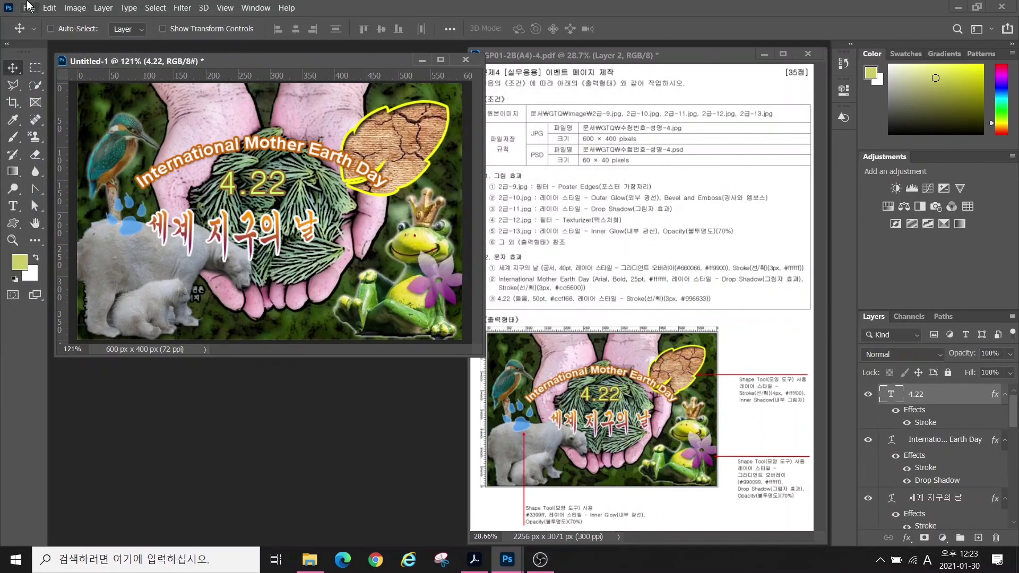
- Resize the image to 60 px wide (60×40 px)
left_click(75, 9)
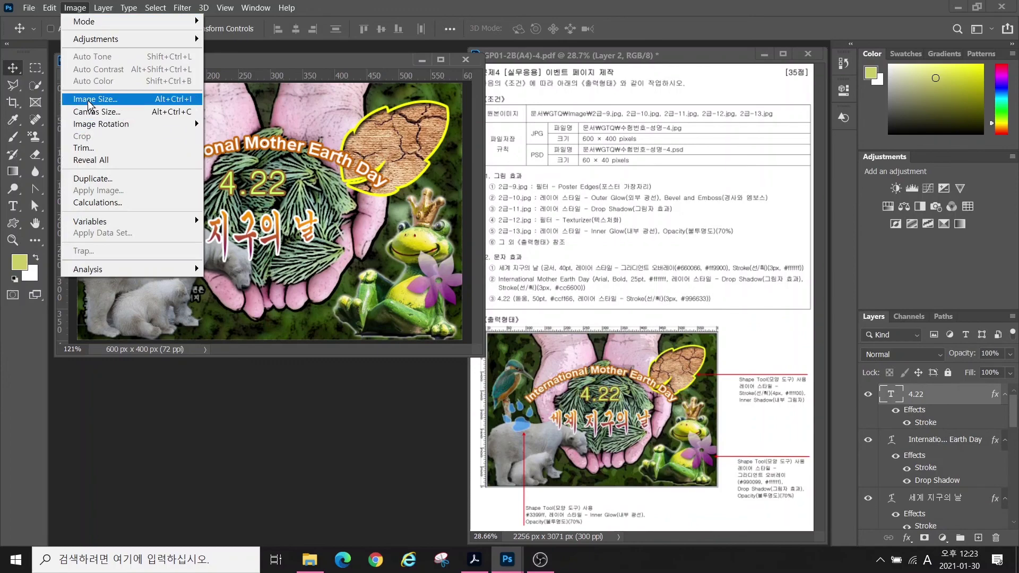
left_click(90, 98)
type("60")
key("Return")
- Save the resized image as a PSD with the file name ending in 4
left_click(29, 7)
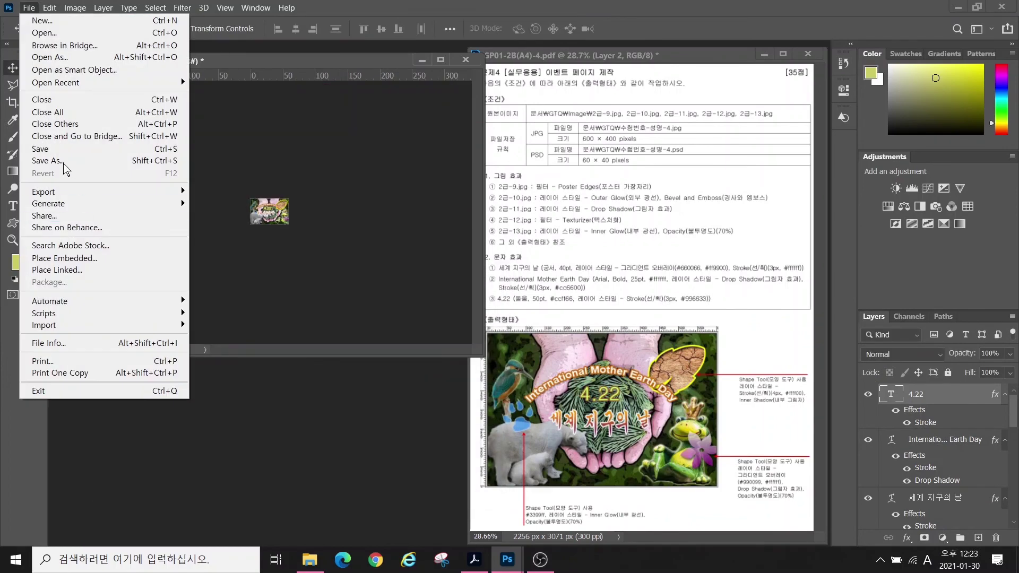
left_click(65, 166)
left_click_drag(155, 247, 201, 258)
type("4")
key("Return")
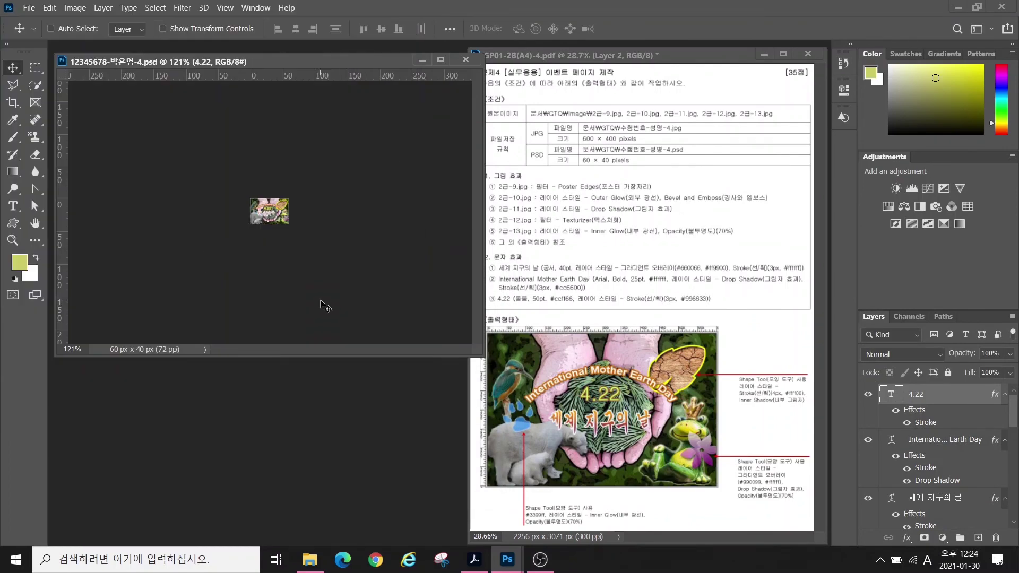